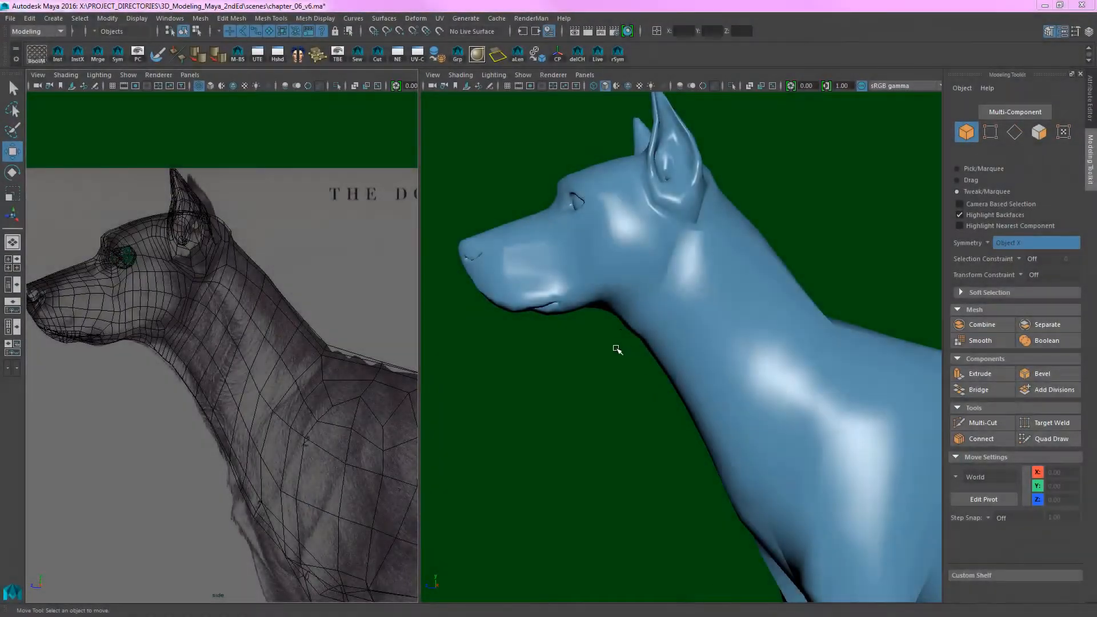
- Open the Outliner and run Optimize Scene Size to clear the leftover empty groups from the scene
middle_click_drag(613, 343, 642, 408, "alt")
right_click_drag(642, 408, 689, 419, "alt")
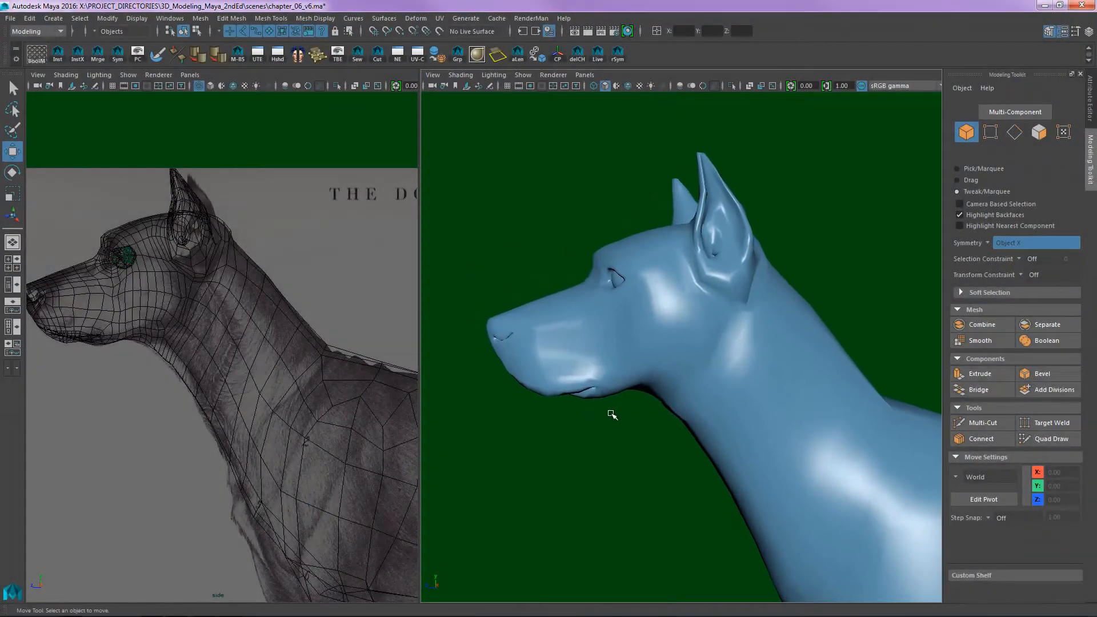
key("shift+o")
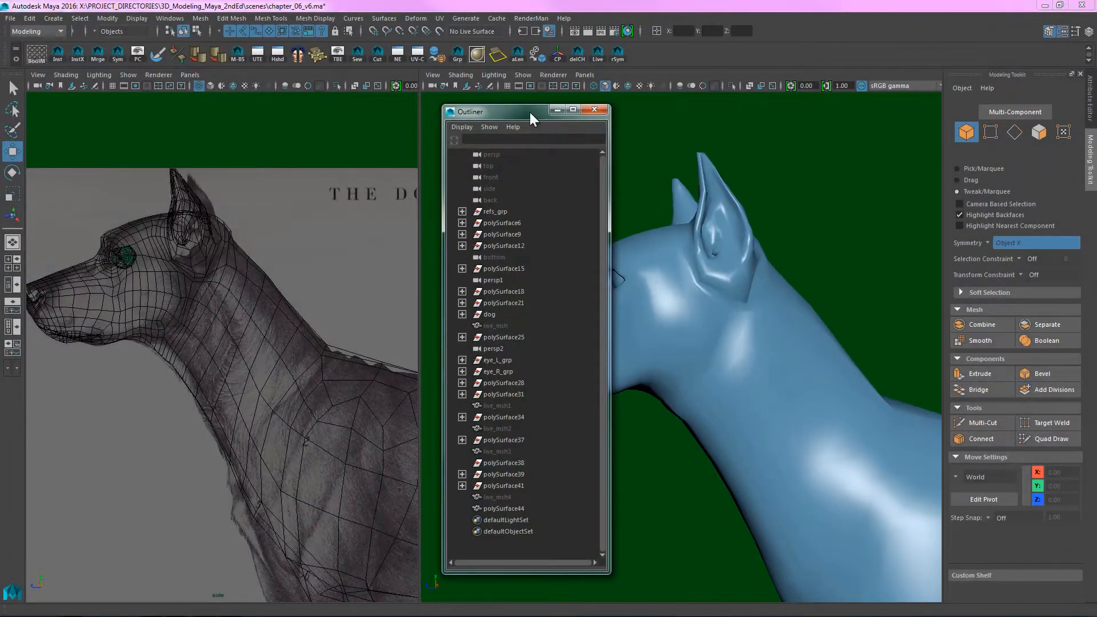
left_click_drag(532, 115, 444, 102)
left_click_drag(523, 318, 528, 318)
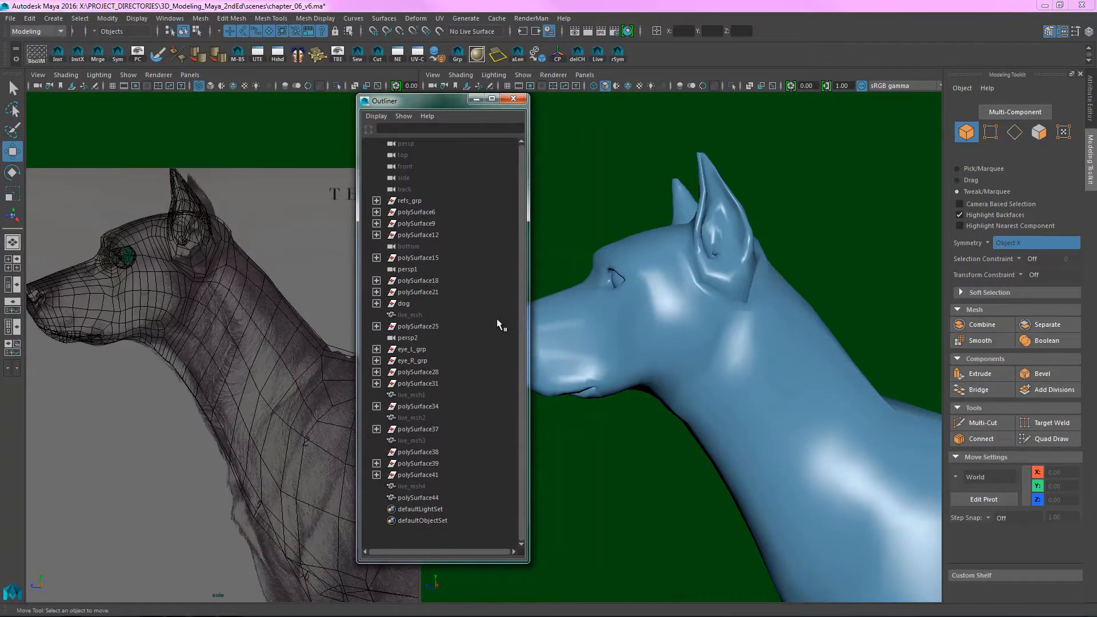
left_click(12, 19)
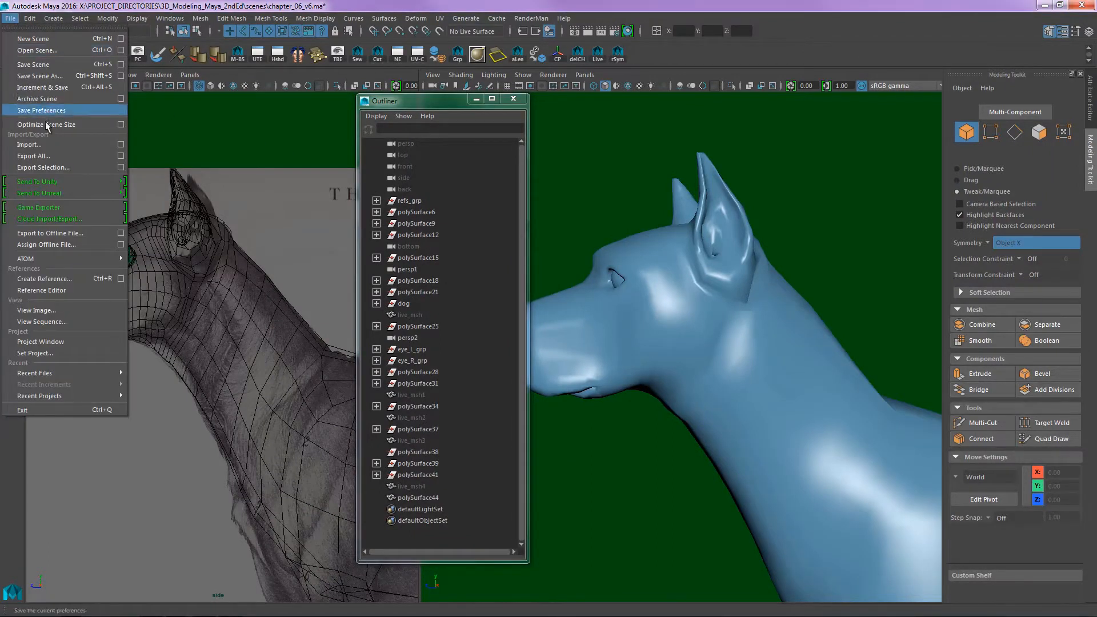
left_click(97, 124)
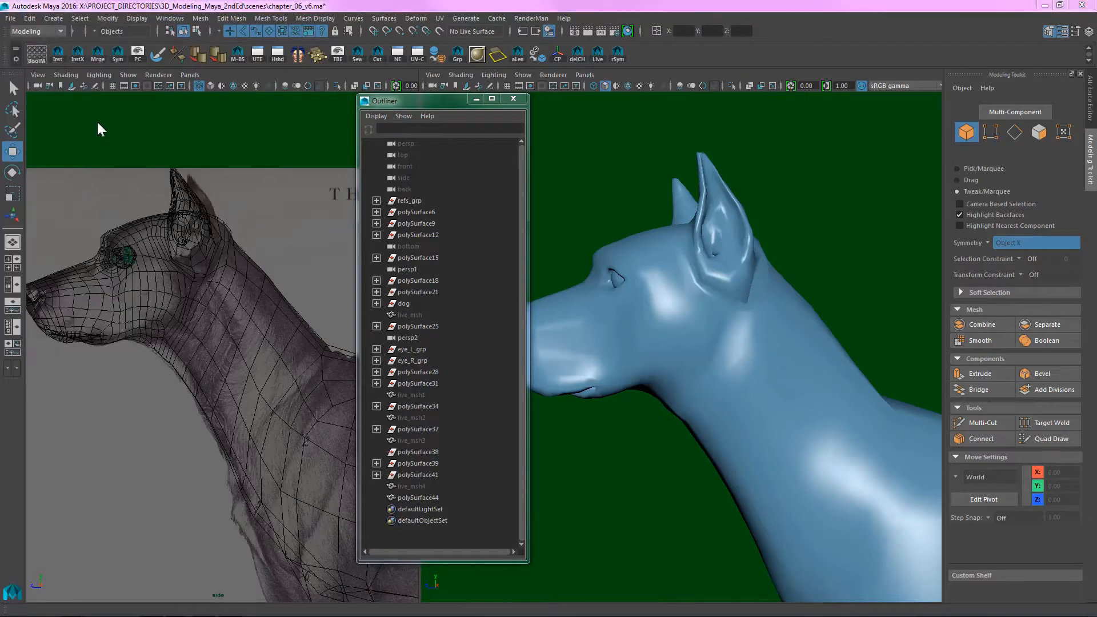
left_click(523, 318)
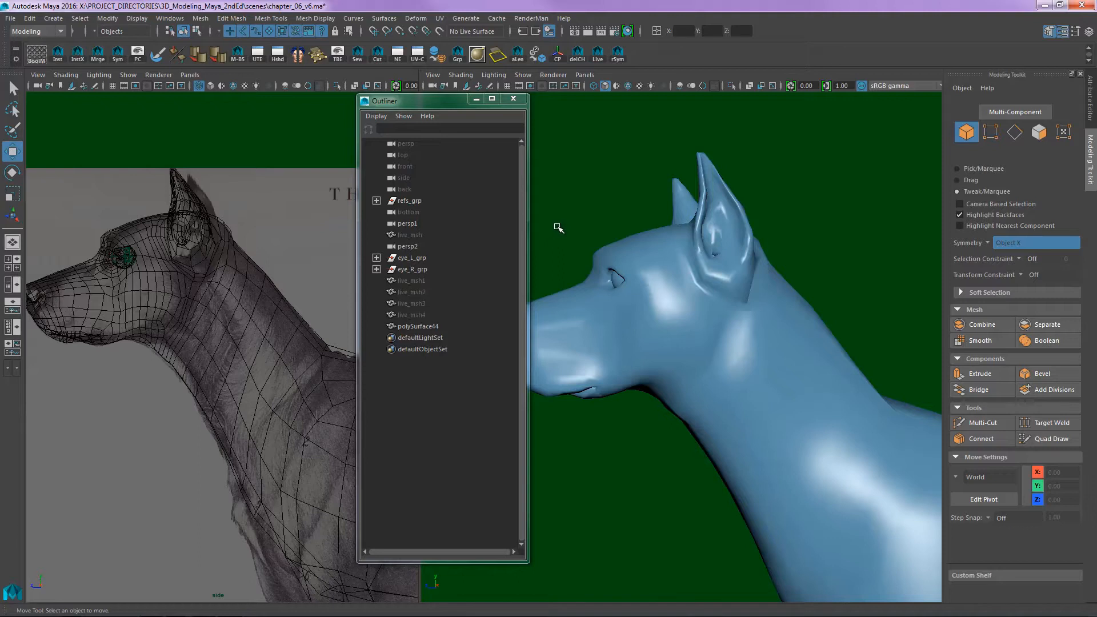
- Delete the hidden meshes live_msh and live_msh1 to live_msh4 in the Outliner and close it
left_click_drag(625, 238, 745, 265, "alt")
left_click(416, 235)
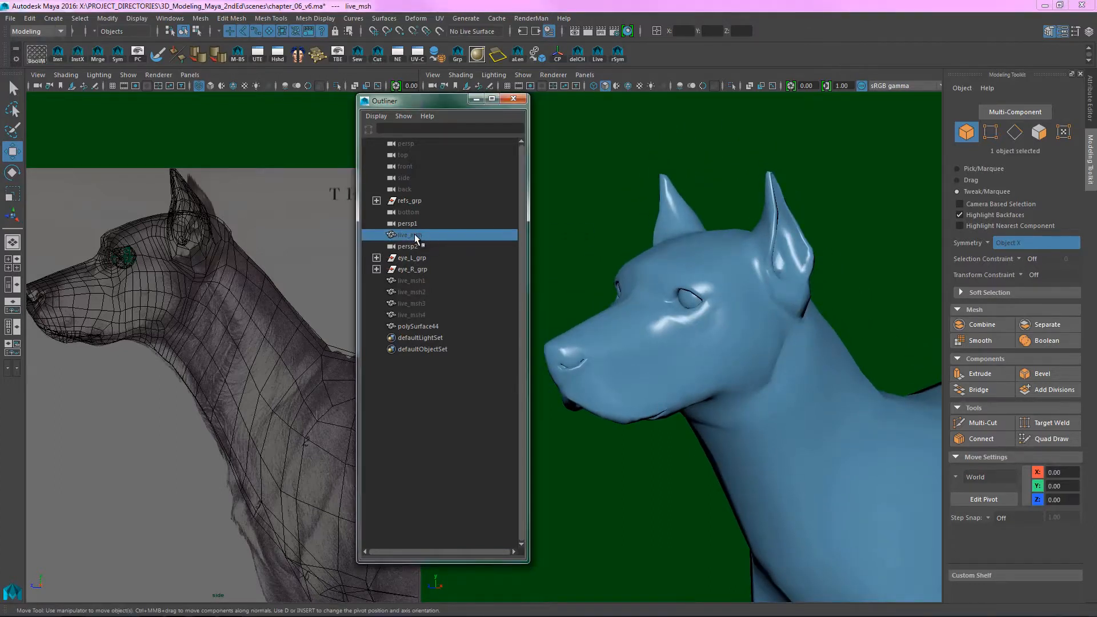
key("Delete")
left_click_drag(416, 267, 416, 305)
key("Delete")
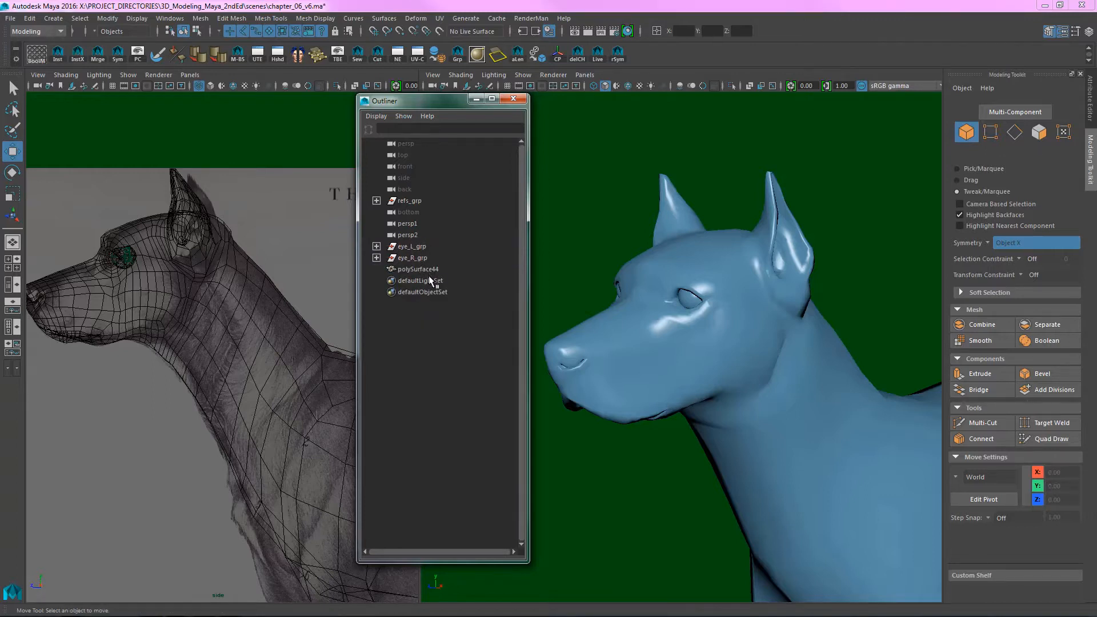
left_click_drag(828, 282, 769, 264, "alt")
left_click_drag(455, 105, 474, 123)
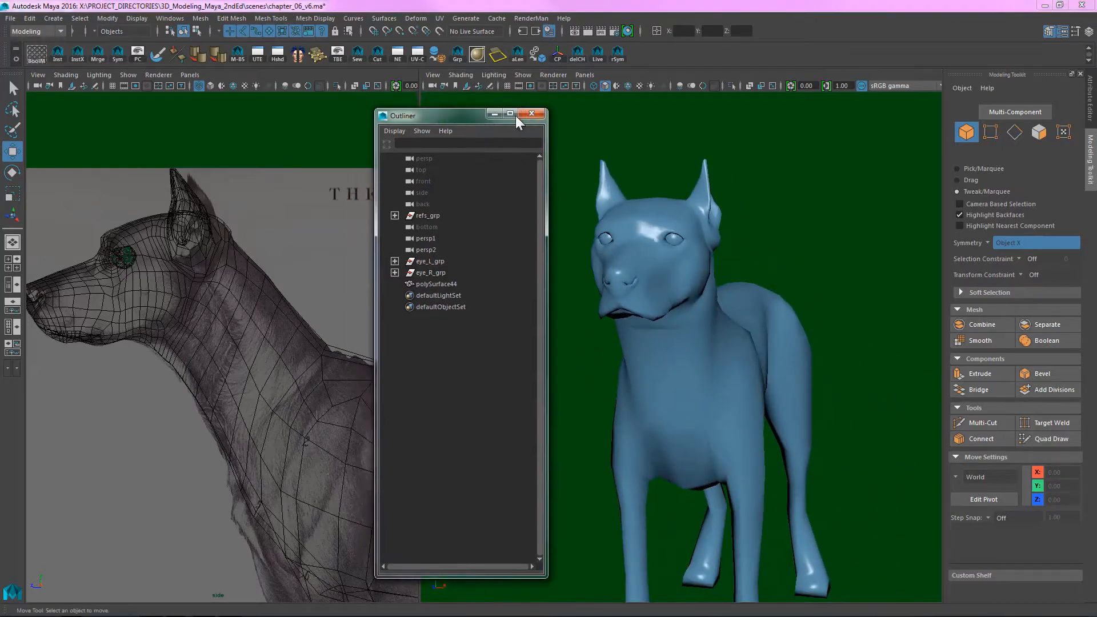
left_click(531, 116)
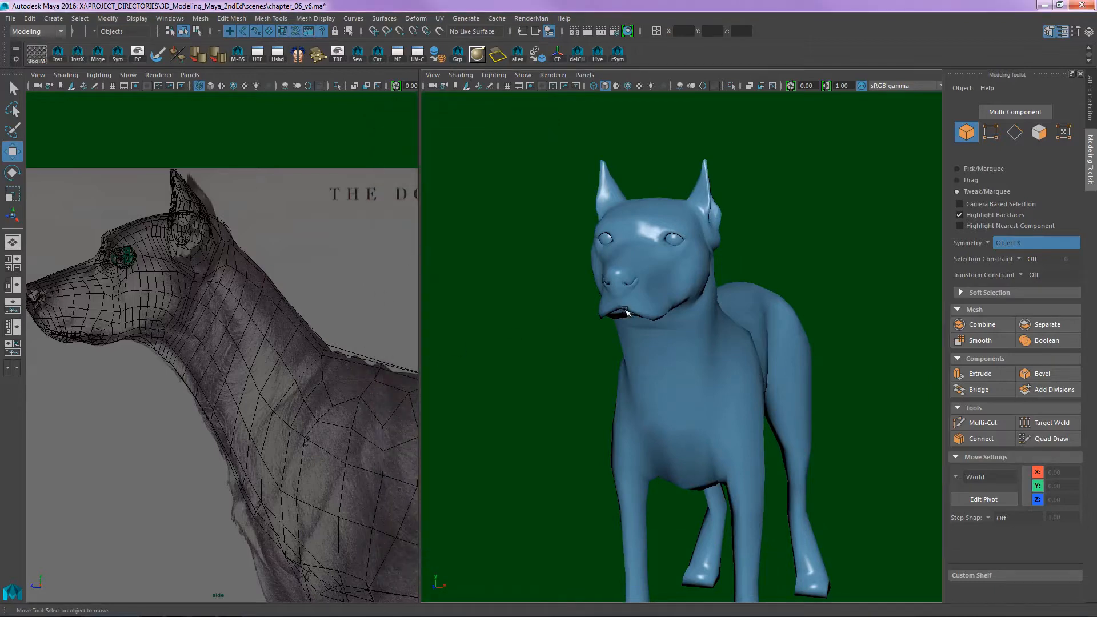
- Set the wireframe viewport to the front view and the shaded viewport to the side view, framing the dog in both
key("space")
left_click_drag(305, 366, 321, 378)
key("space")
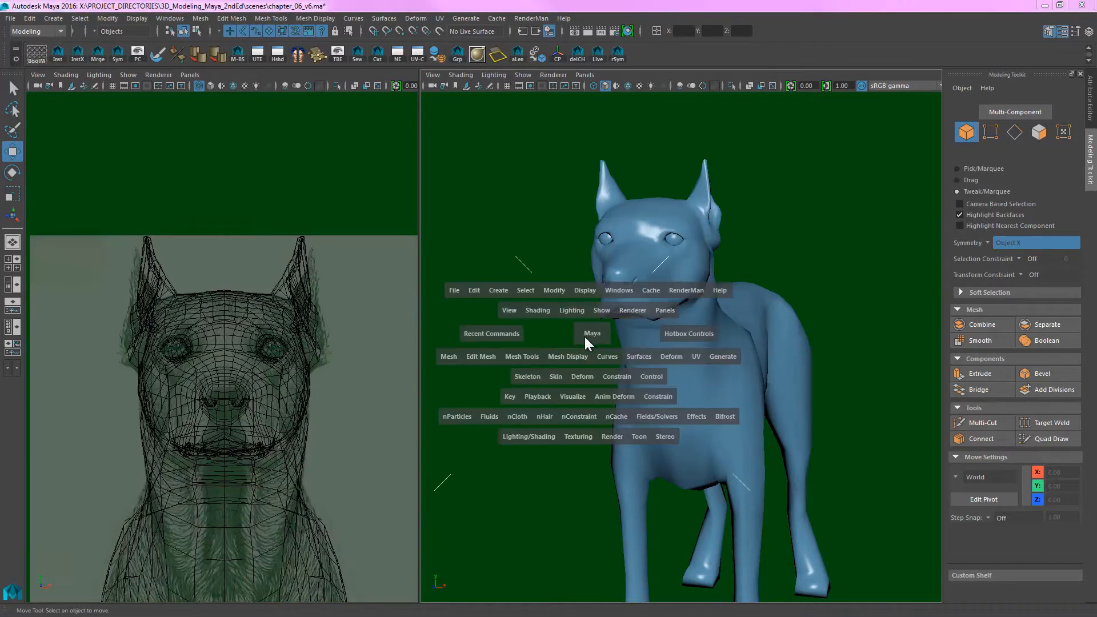
left_click_drag(584, 337, 646, 324)
middle_click_drag(298, 347, 272, 154, "alt")
right_click_drag(271, 155, 242, 296, "alt")
middle_click_drag(242, 297, 269, 230, "alt")
right_click_drag(269, 231, 233, 280, "alt")
right_click_drag(758, 375, 646, 391, "alt")
middle_click_drag(646, 391, 605, 314, "alt")
middle_click_drag(806, 348, 639, 272, "alt")
right_click_drag(639, 272, 474, 252, "alt")
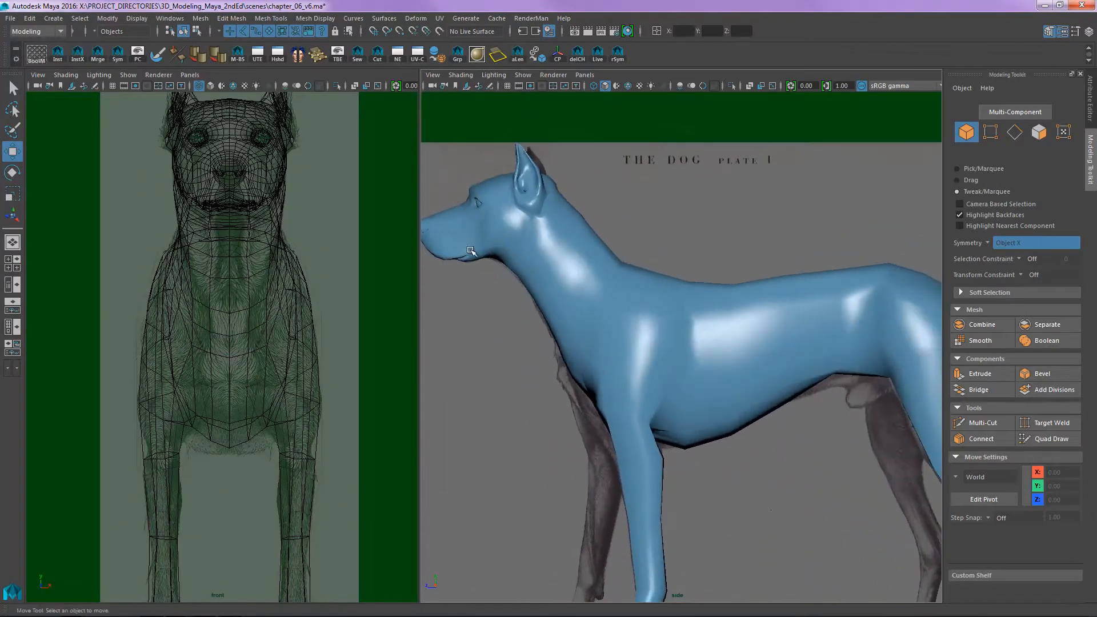
middle_click_drag(662, 383, 733, 283, "alt")
right_click_drag(733, 283, 690, 290, "alt")
middle_click_drag(691, 290, 655, 330, "alt")
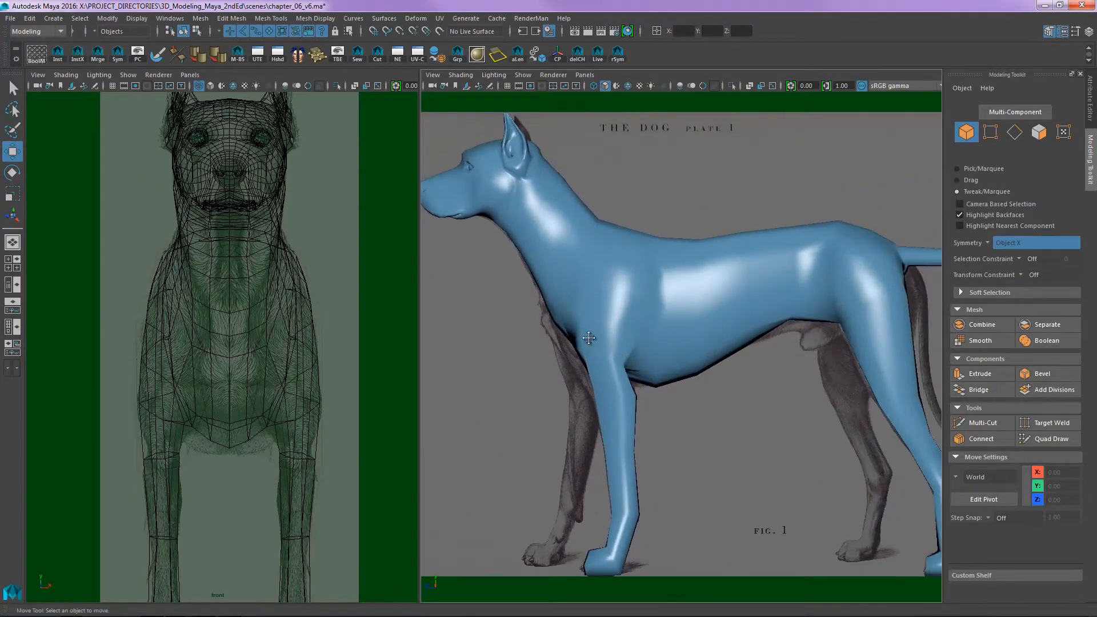
middle_click_drag(587, 336, 617, 251, "alt")
- Select the dog mesh and maximize the side view
left_click(602, 293)
middle_click_drag(645, 376, 607, 404, "alt")
middle_click_drag(635, 327, 627, 346, "alt")
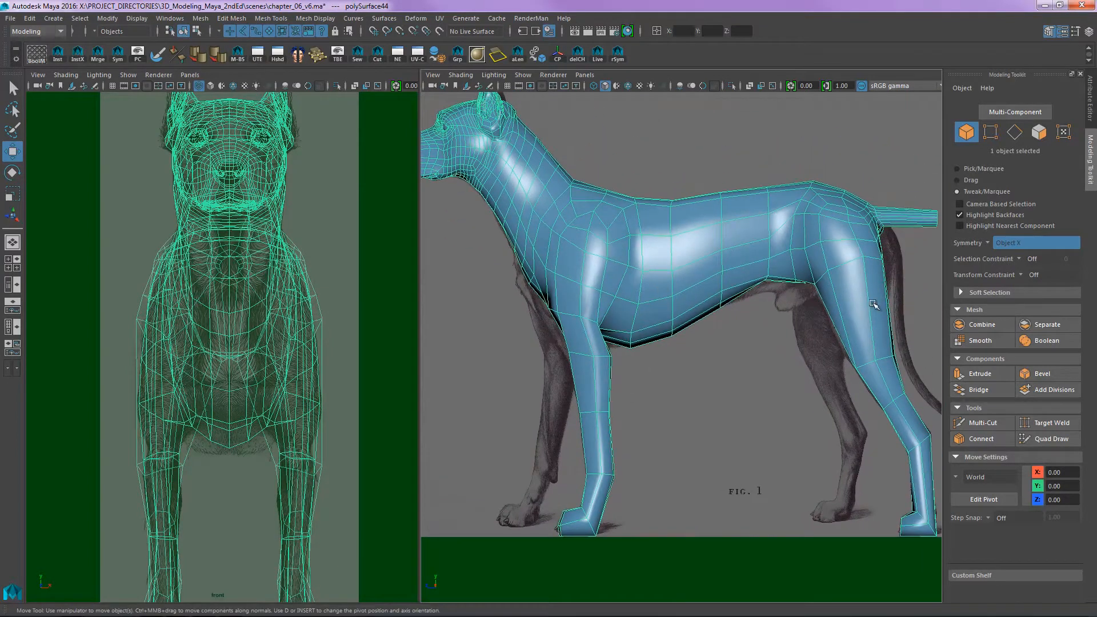
middle_click_drag(649, 308, 597, 369, "alt")
middle_click_drag(800, 329, 813, 306, "alt")
middle_click_drag(583, 288, 644, 352, "alt")
right_click_drag(616, 317, 713, 276, "alt")
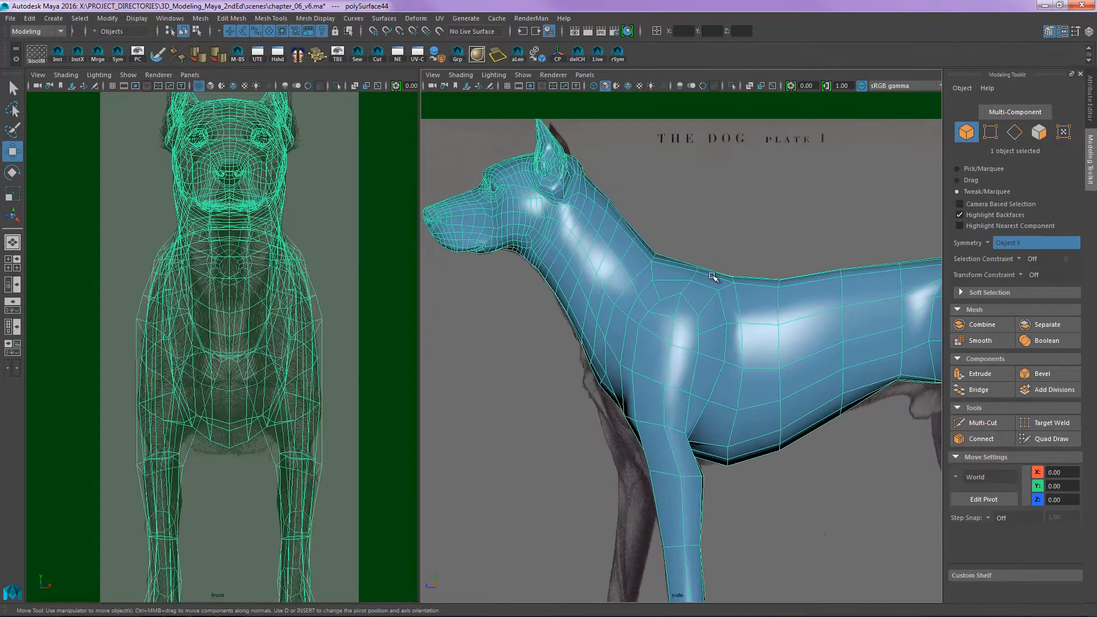
middle_click_drag(615, 278, 670, 330, "alt")
key("space")
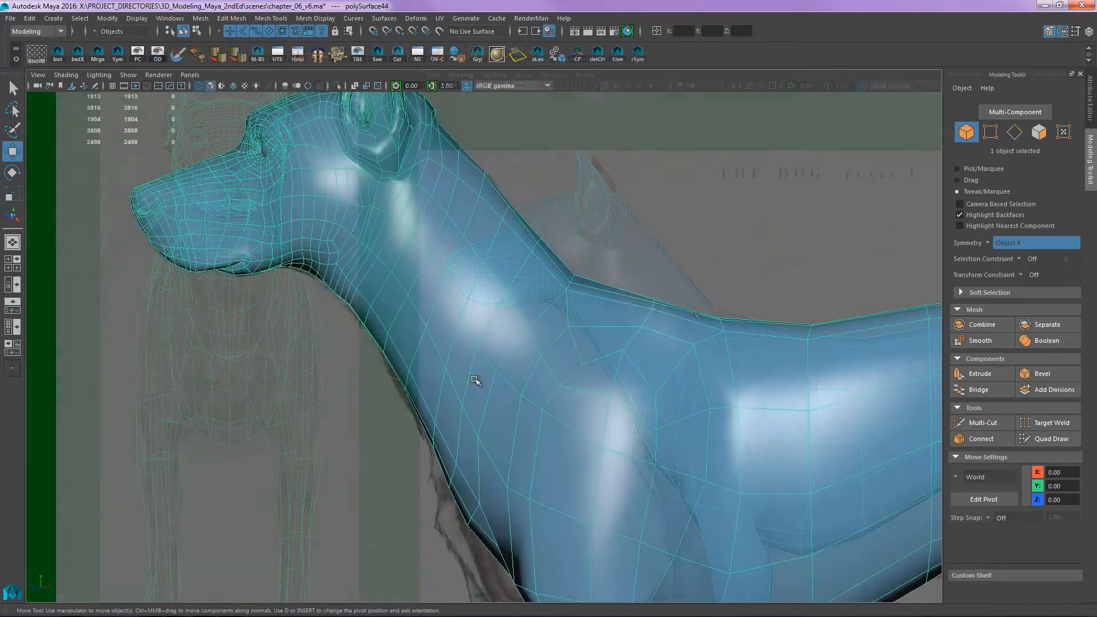
- Display the side view as wireframe and frame the dog's throat against the reference image
middle_click_drag(481, 338, 565, 358, "alt")
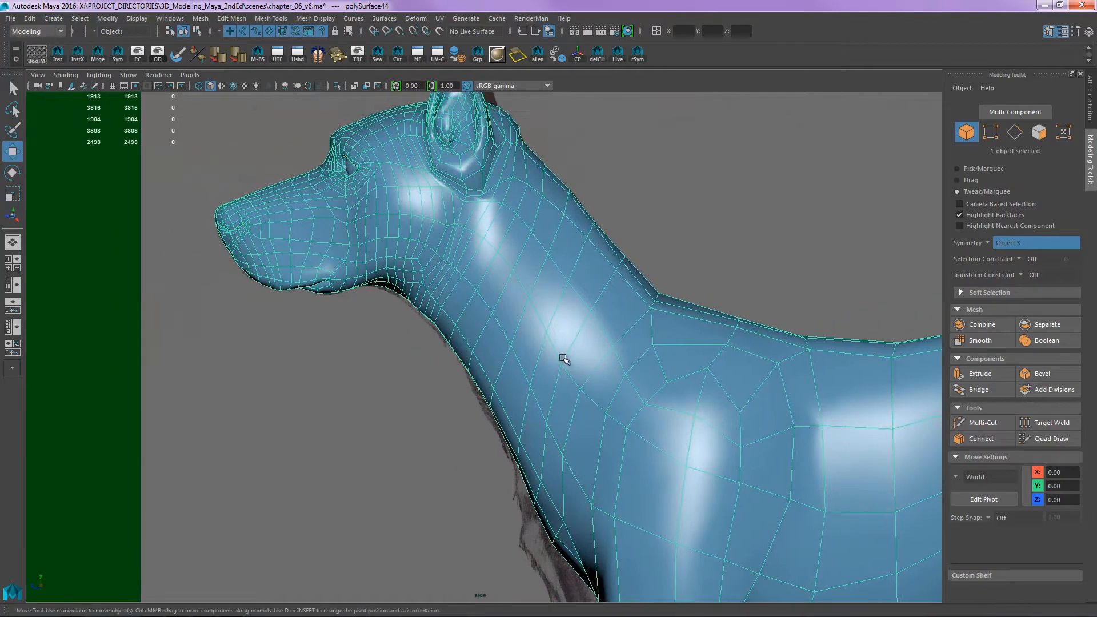
right_click_drag(564, 359, 631, 346, "alt")
mouse_move(631, 347)
middle_mouse_down("alt")
mouse_move(573, 342)
mouse_move(528, 356)
middle_mouse_up("alt")
key("4")
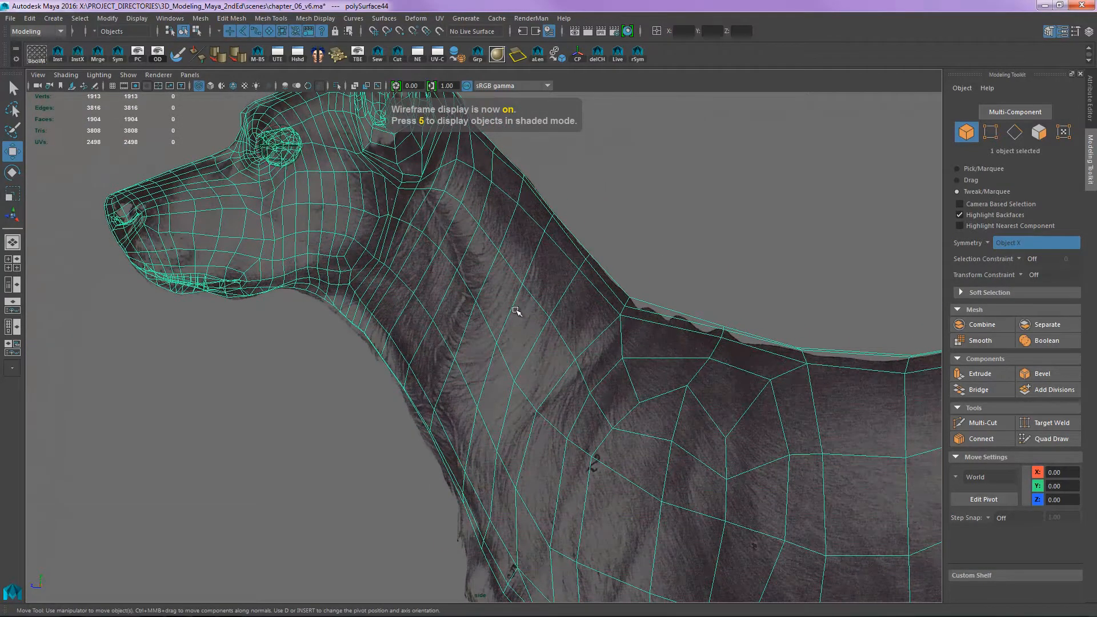
middle_click_drag(516, 311, 597, 405, "alt")
right_click_drag(475, 345, 646, 336, "alt")
middle_click_drag(647, 335, 622, 328, "alt")
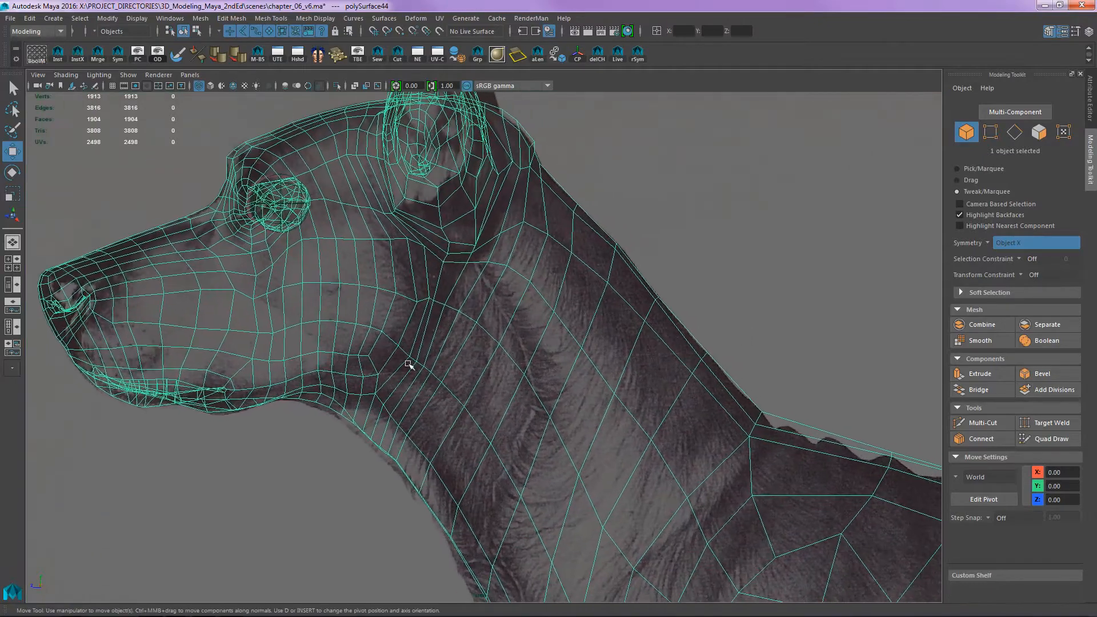
middle_click_drag(360, 421, 434, 346, "alt")
right_click_drag(434, 346, 533, 297, "alt")
middle_click_drag(534, 297, 526, 294, "alt")
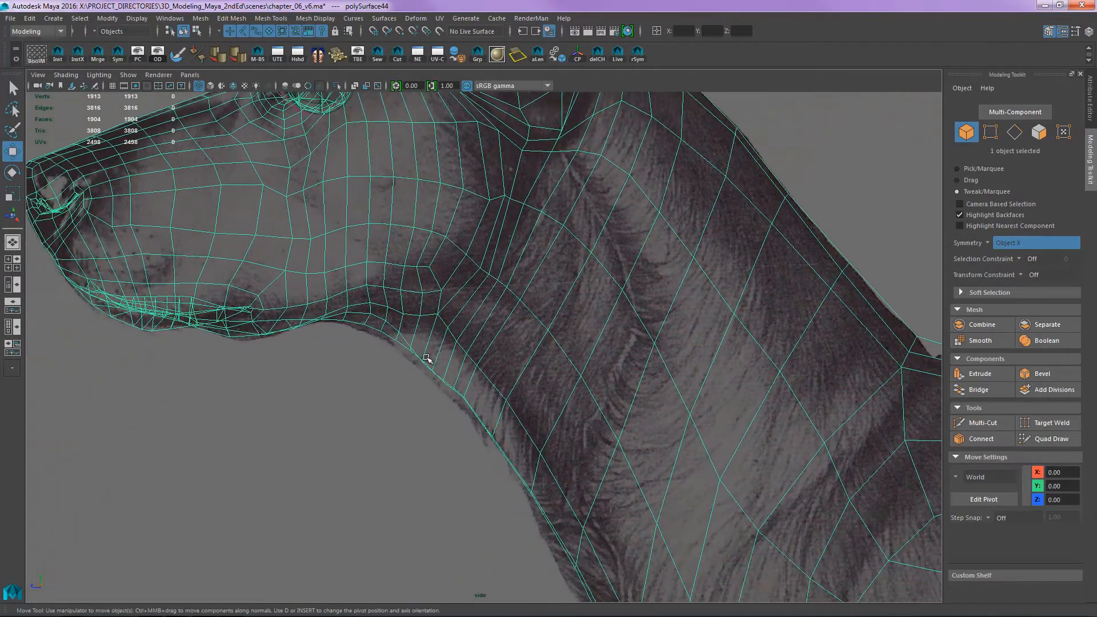
- Switch the dog mesh to vertex editing and enable soft selection for adjusting the throat vertices
key("F9")
left_click_drag(423, 362, 418, 358)
middle_click_drag(418, 359, 437, 331, "alt")
right_click_drag(436, 331, 567, 369, "alt")
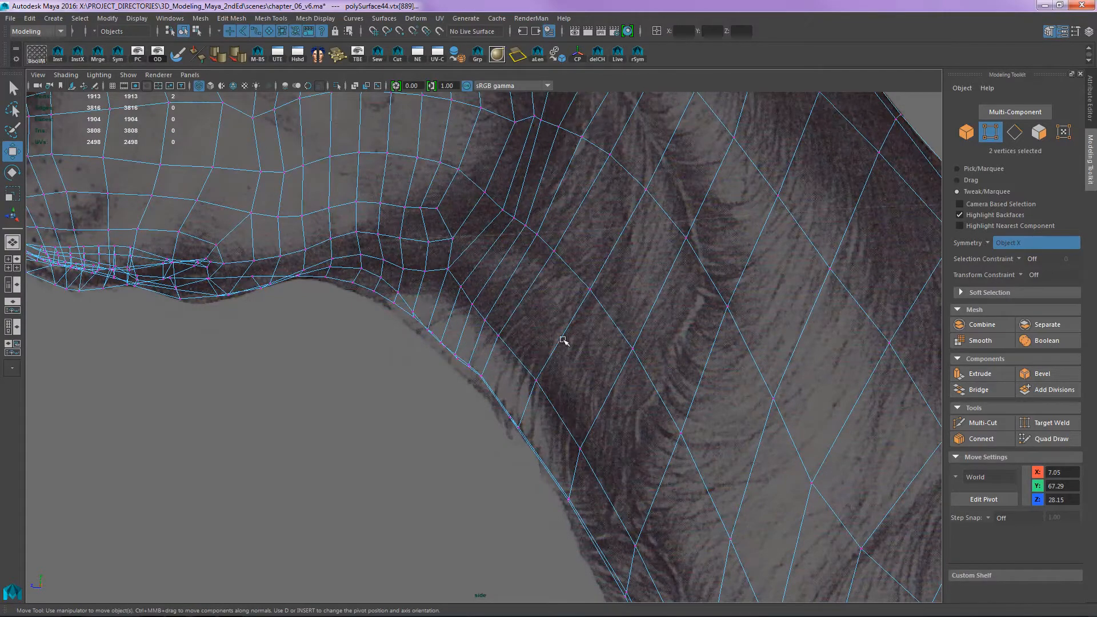
right_click_drag(564, 341, 368, 462, "alt")
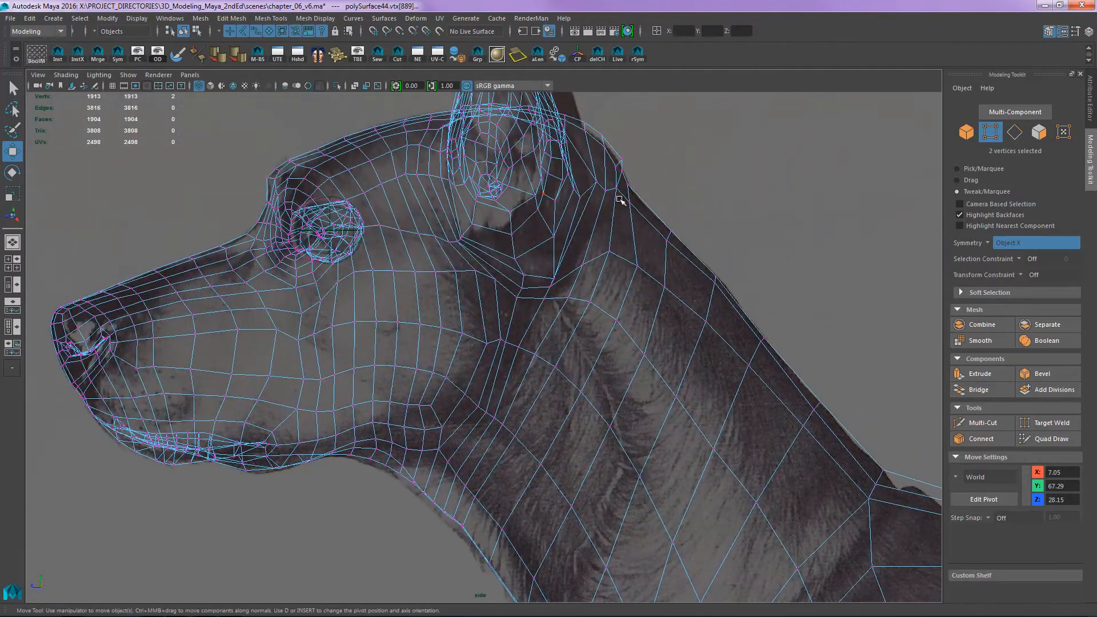
middle_click_drag(522, 337, 542, 142, "alt")
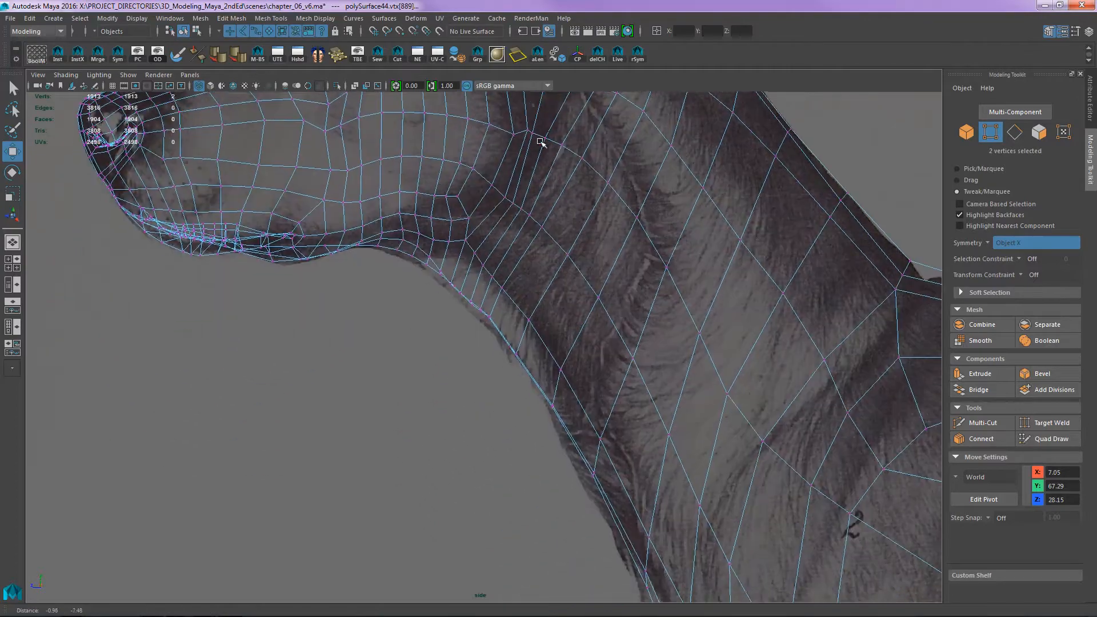
right_click_drag(552, 150, 727, 245, "alt")
middle_click_drag(507, 271, 512, 339, "alt")
mouse_move(481, 389)
left_mouse_down()
mouse_move(518, 376)
mouse_move(478, 397)
mouse_move(498, 385)
left_mouse_up()
key("b")
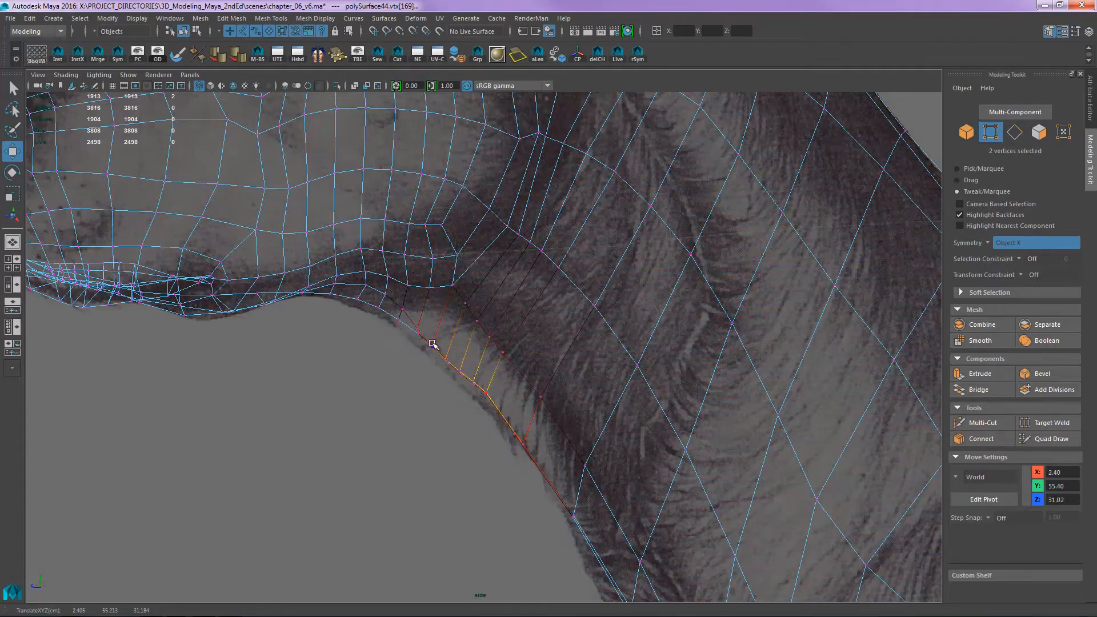
- Tweak the soft-selected vertices under the jaw to follow the reference silhouette
mouse_move(434, 343)
left_mouse_down()
mouse_move(442, 339)
mouse_move(431, 356)
left_mouse_up()
left_click_drag(369, 307, 352, 306)
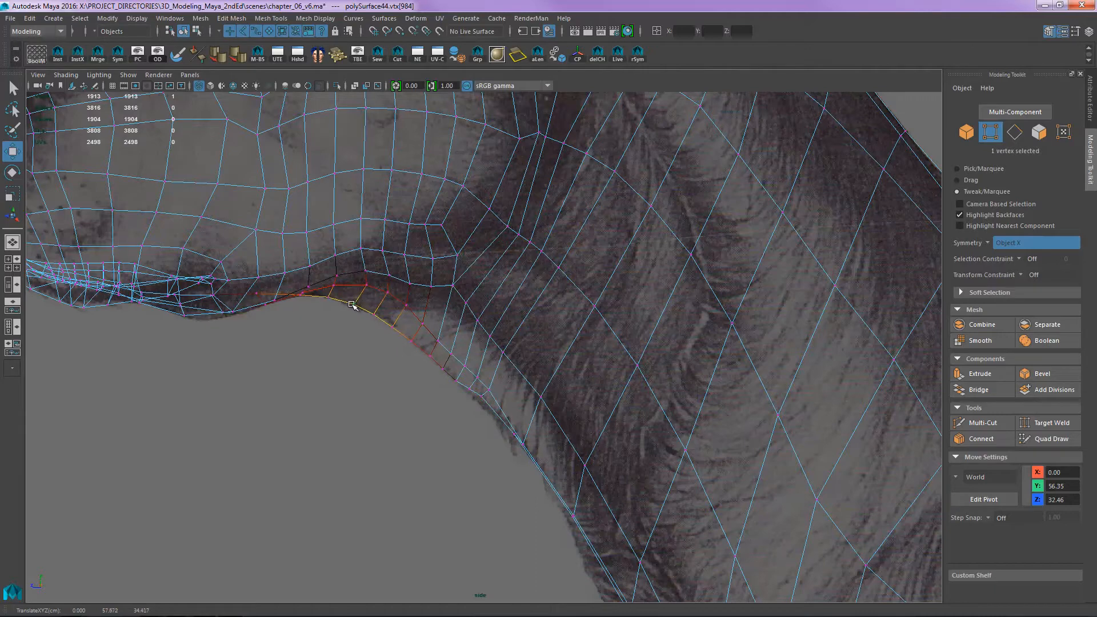
left_click_drag(221, 312, 192, 320)
- Move the throat vertices below the jaw with soft selection so the contour and mesh flow match the reference
left_click_drag(480, 392, 480, 399)
left_click_drag(449, 349, 441, 369)
left_click_drag(492, 336, 487, 343)
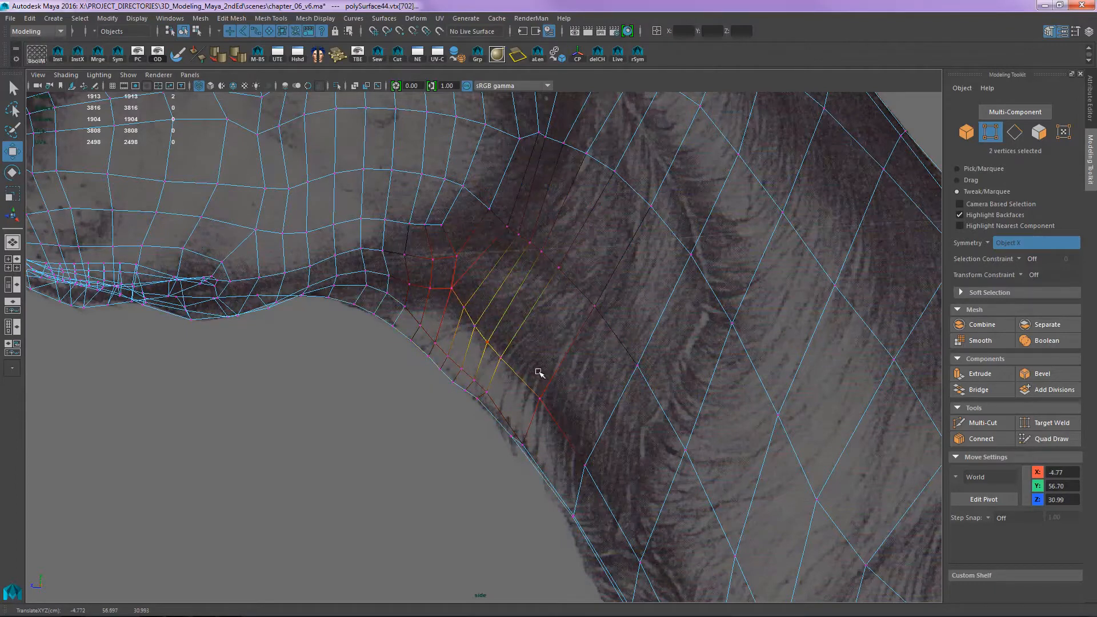
middle_click_drag(553, 424, 485, 349, "alt")
left_click_drag(458, 369, 455, 371)
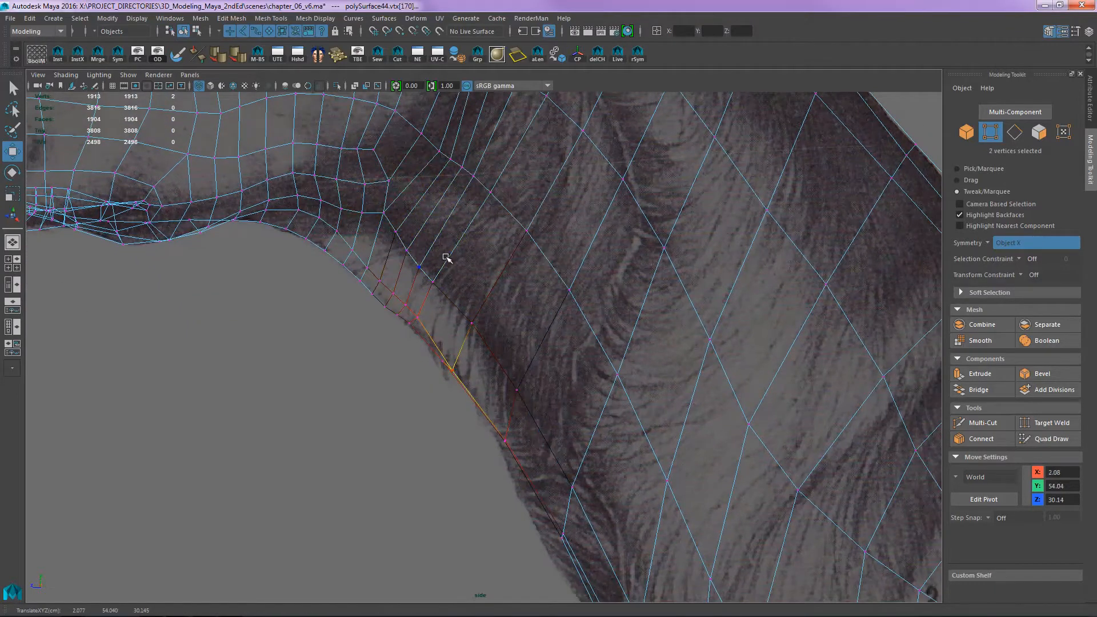
right_click_drag(446, 259, 411, 295, "alt")
middle_click_drag(411, 295, 429, 397, "alt")
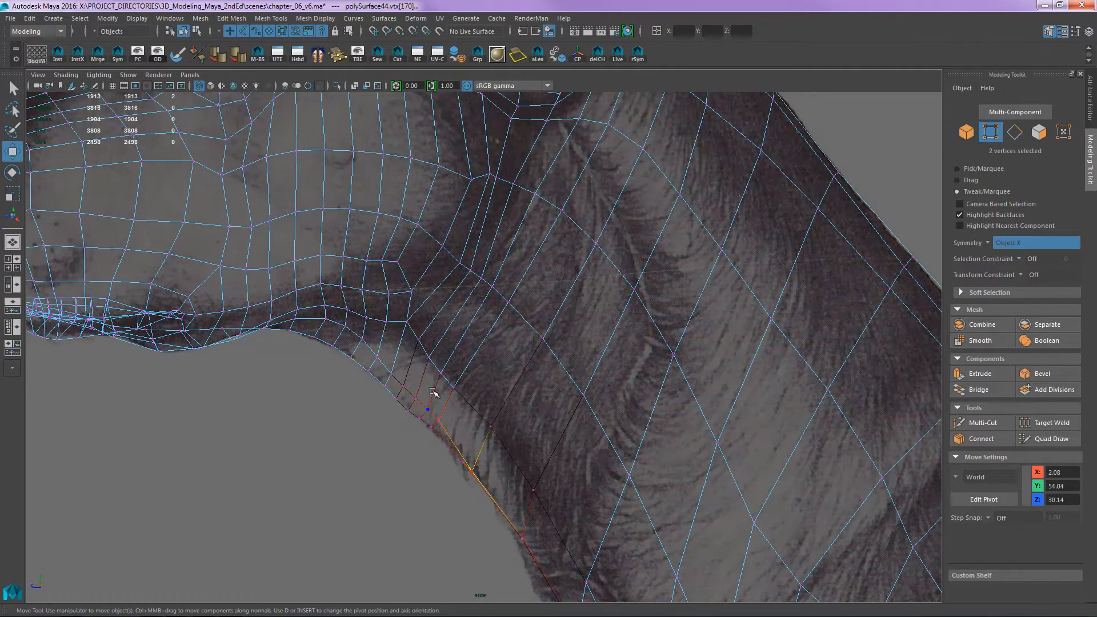
- Insert an edge loop around the lower neck with the Multi-Cut tool
key("q")
right_click_drag(491, 365, 640, 291)
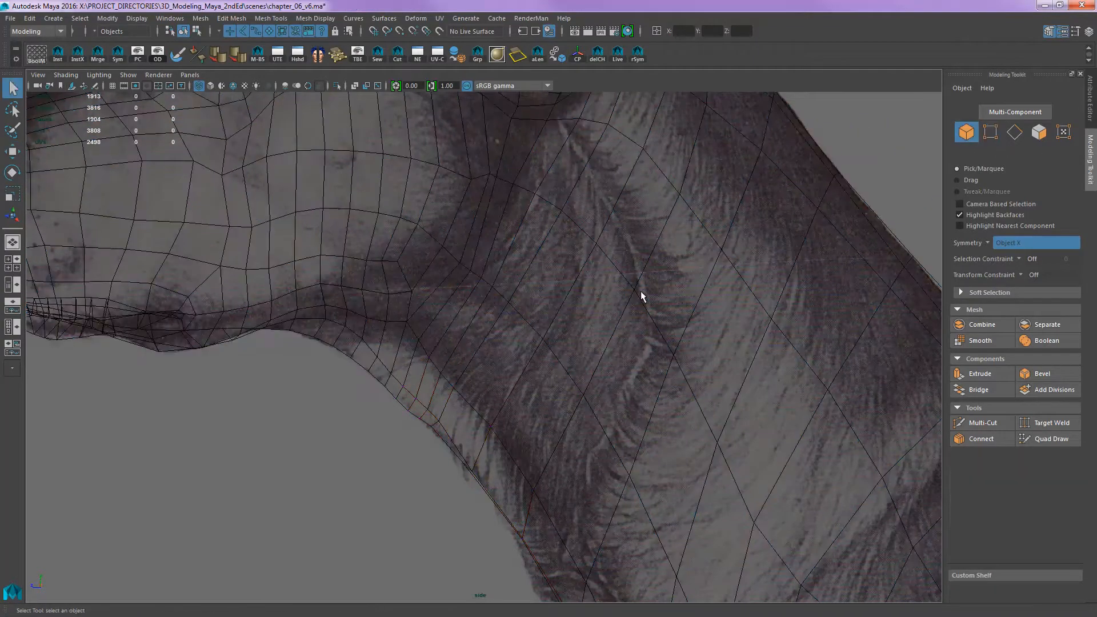
middle_click_drag(737, 270, 692, 273, "alt")
left_click_drag(835, 181, 756, 228)
right_click_drag(725, 243, 581, 339, "alt")
key("ctrl+shift+x")
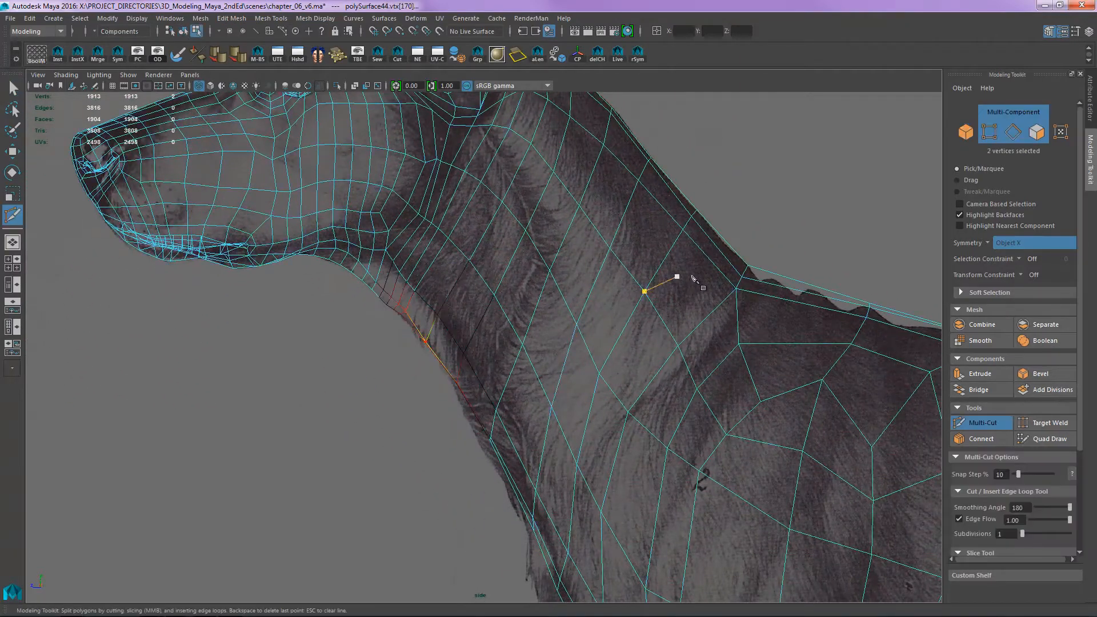
left_click(668, 314, "ctrl")
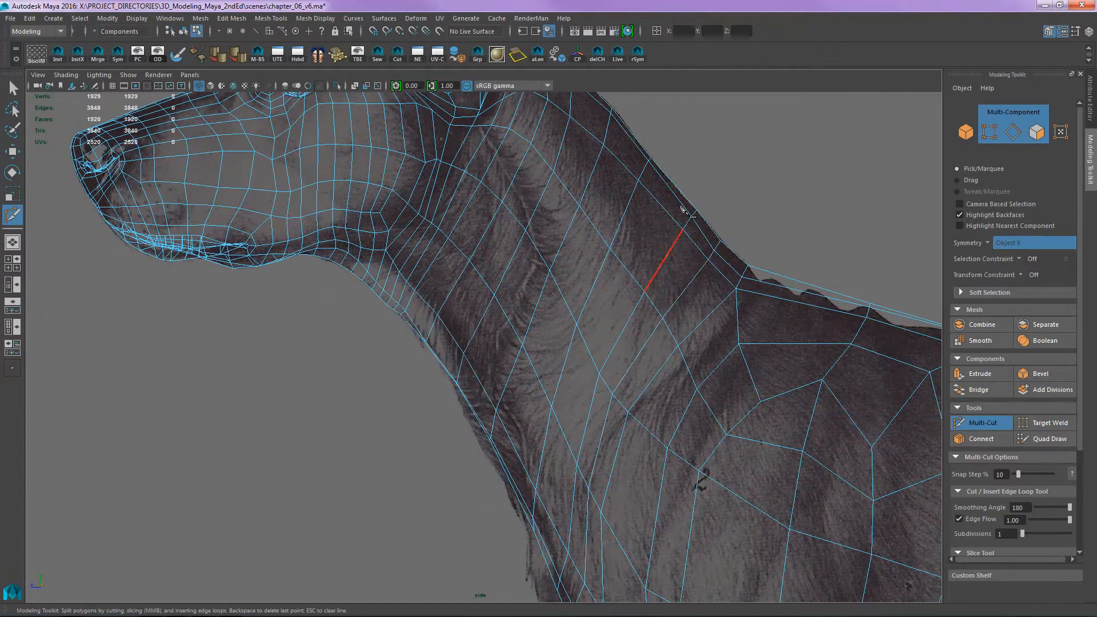
- Insert a second Multi-Cut edge loop around the neck, closer to the head than the first
middle_click_drag(686, 236, 673, 250, "alt")
right_click_drag(673, 250, 627, 213, "alt")
middle_click_drag(603, 274, 617, 332, "alt")
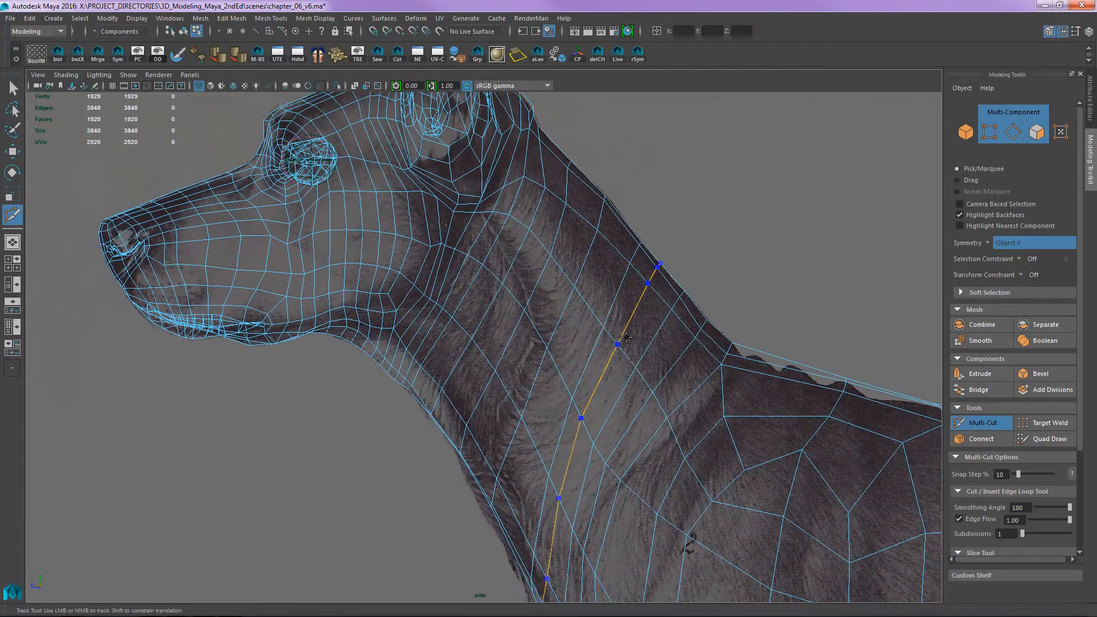
left_click(624, 339, "ctrl")
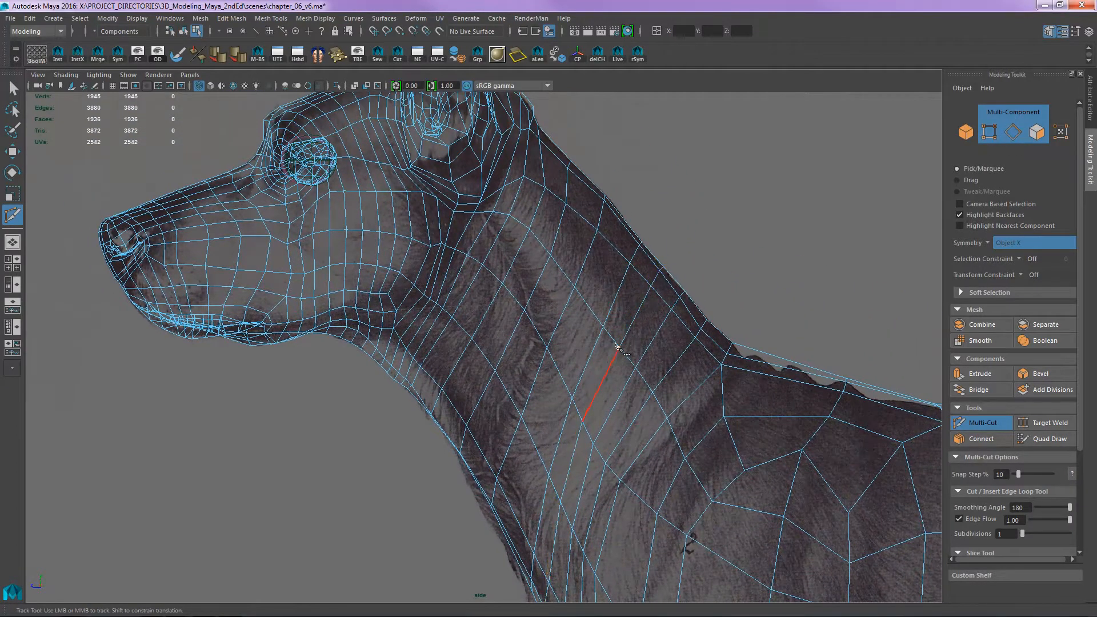
- Remove the two newly inserted edge loops from the lower neck using Quad Draw
middle_click_drag(597, 374, 579, 317, "alt")
key("w")
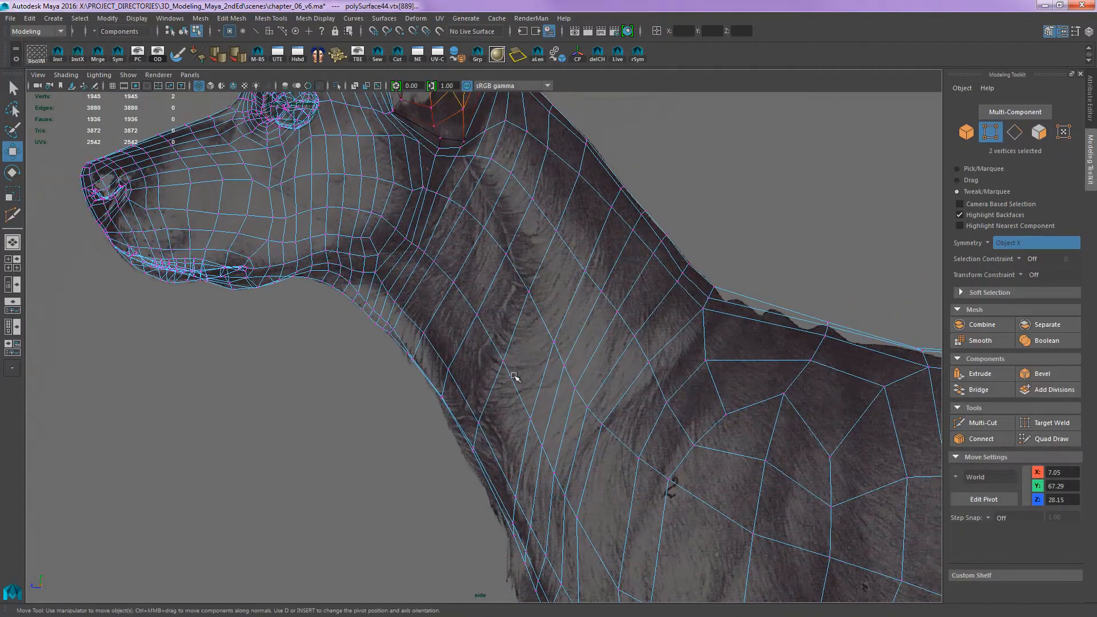
key("r")
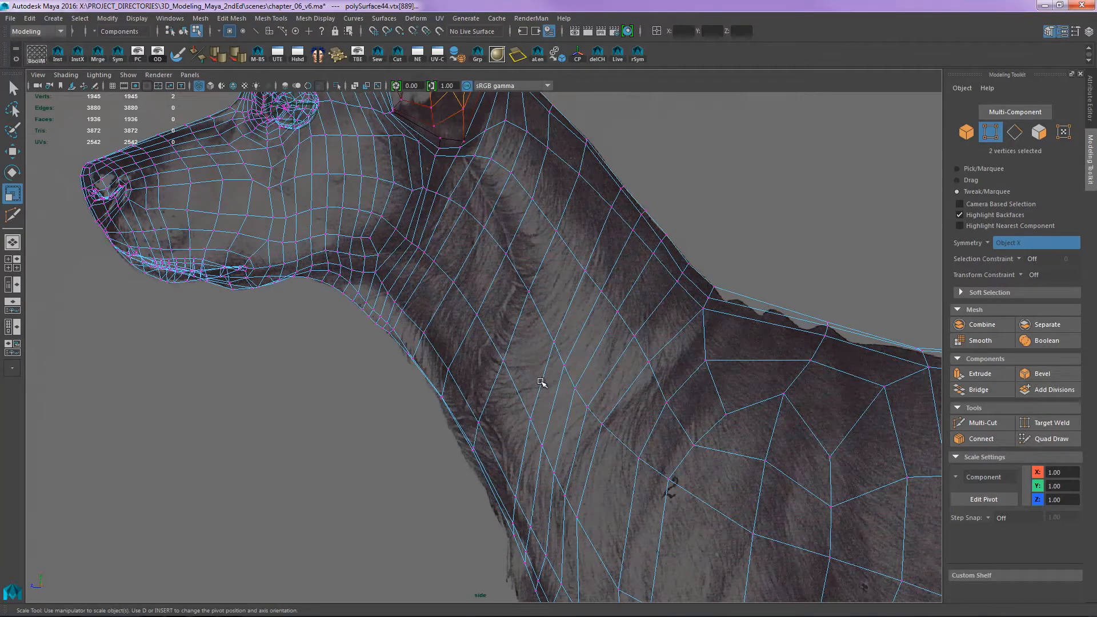
key("ctrl+shift+q")
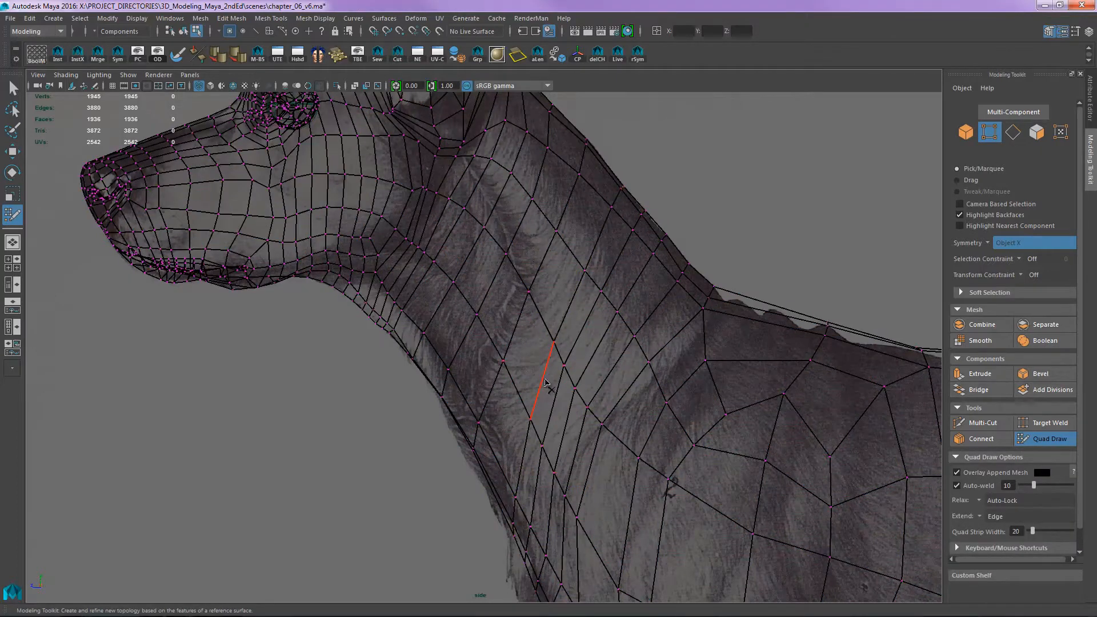
key("ctrl")
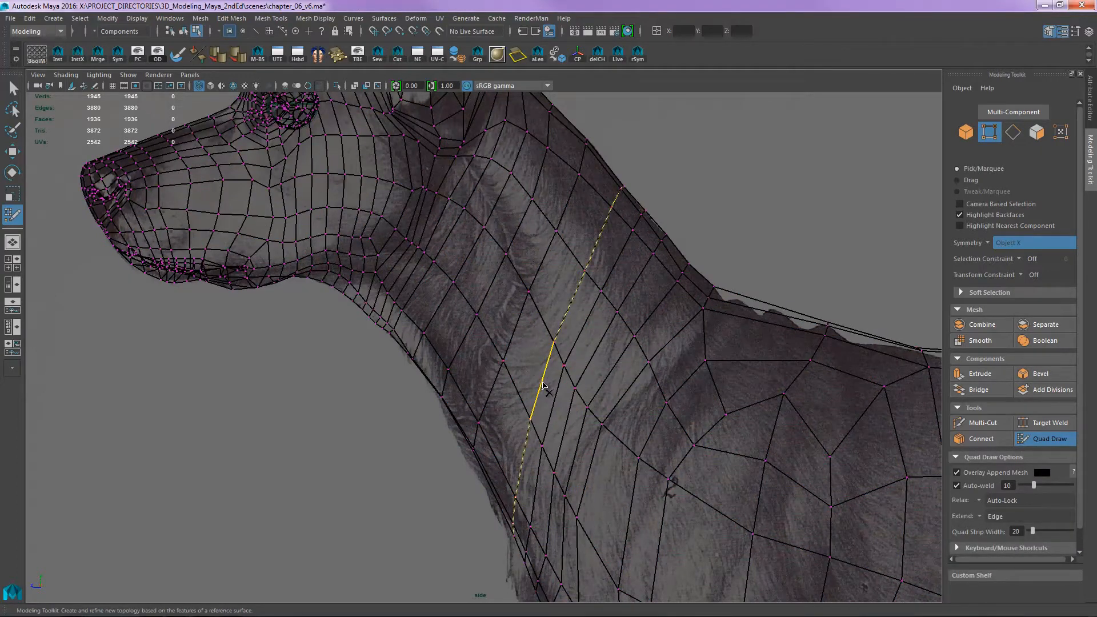
left_click(553, 397, "ctrl+shift")
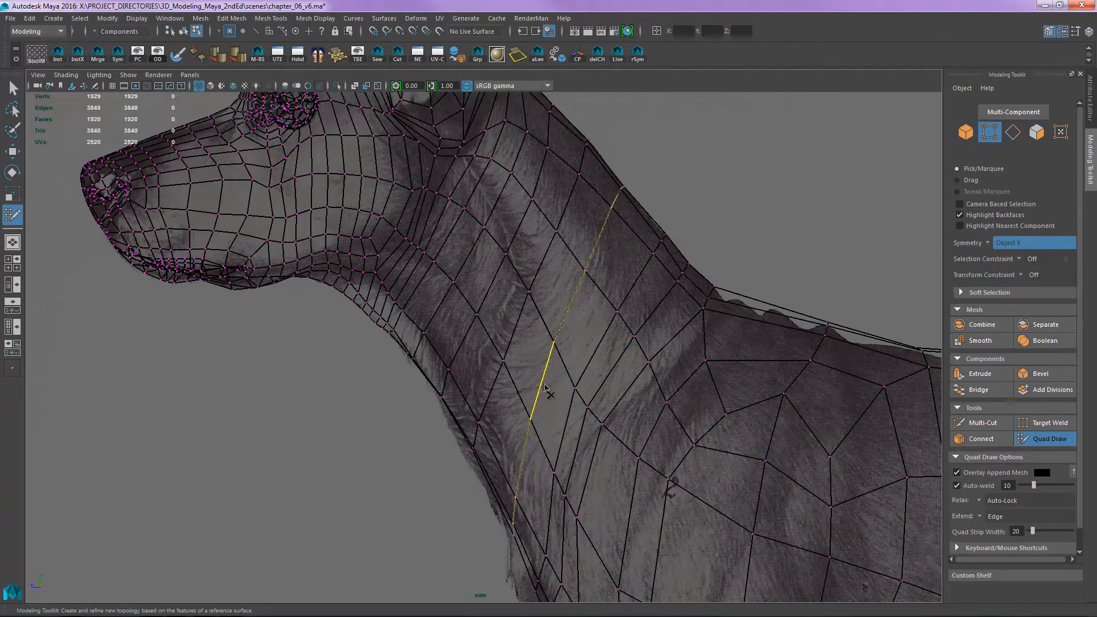
left_click(543, 388, "ctrl+shift")
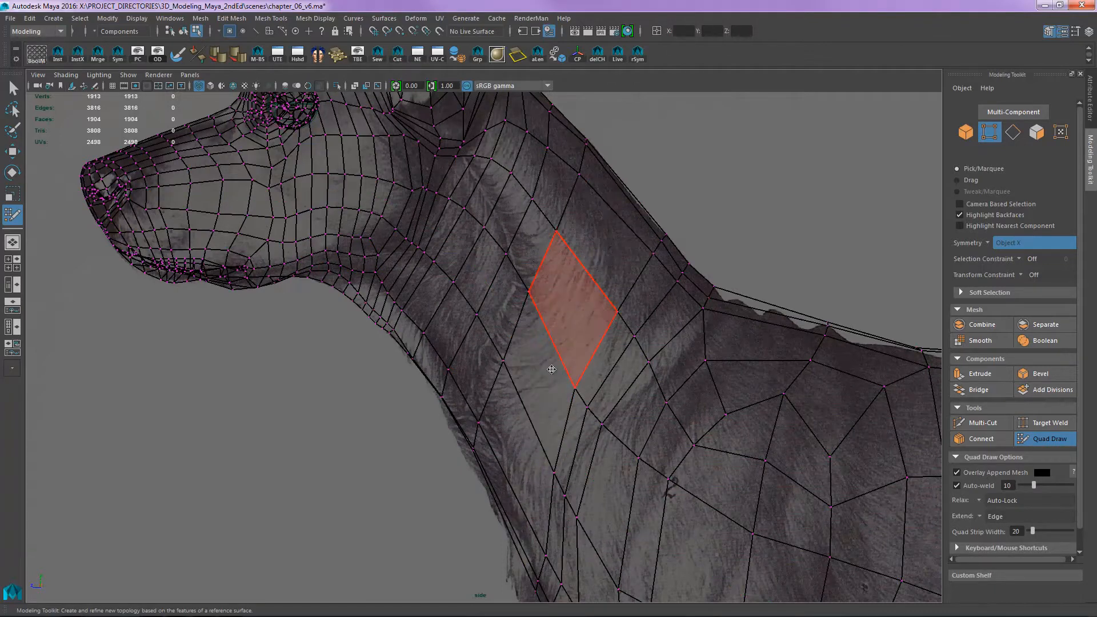
- Set the Multi-Cut edge flow to 0.59 and insert a single edge loop around the lower neck
key("ctrl+shift+x")
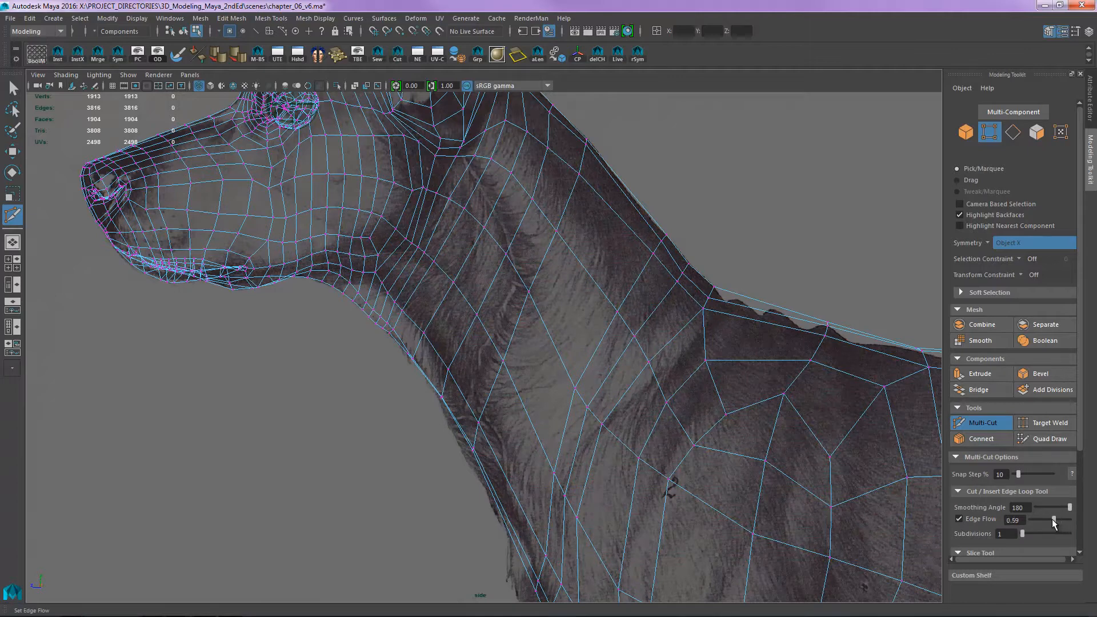
left_click(552, 348, "ctrl")
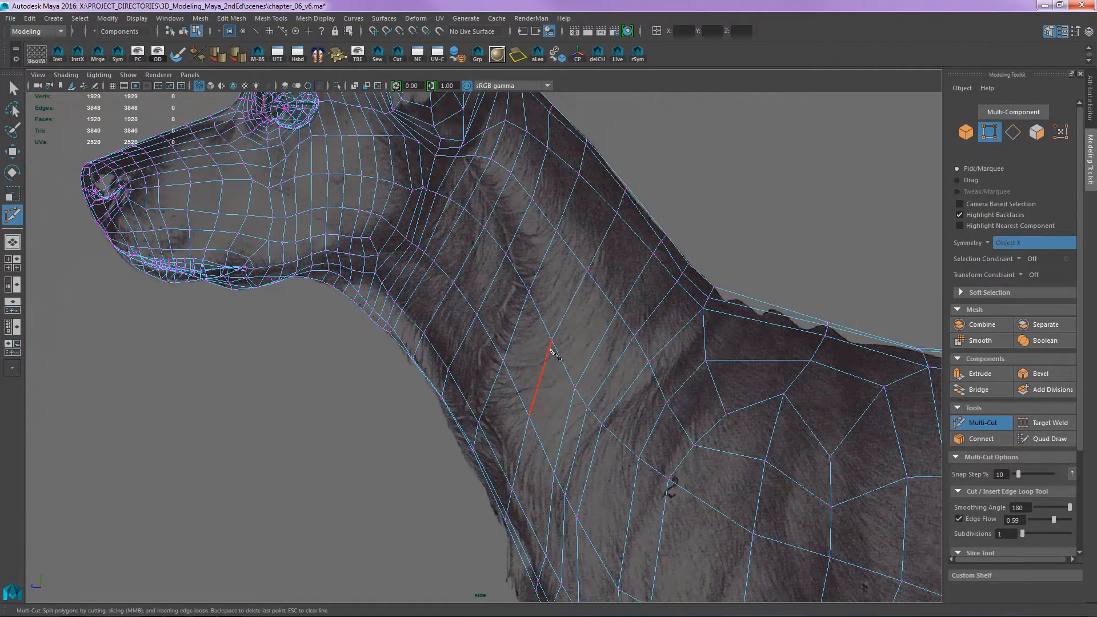
middle_click_drag(591, 371, 561, 352, "alt")
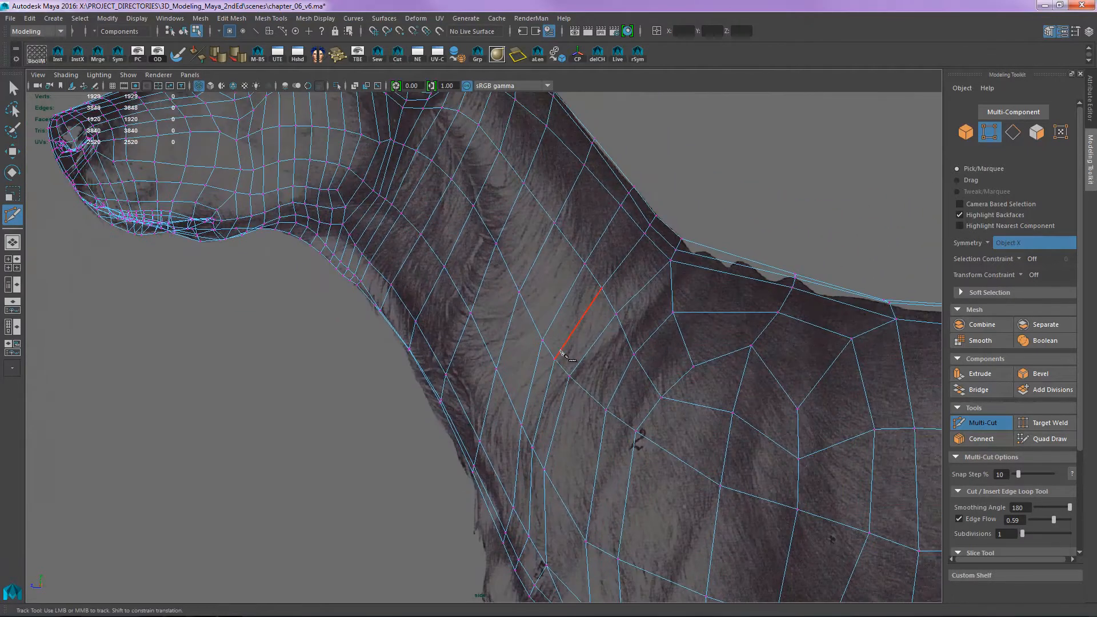
scroll(558, 355, "down", 3)
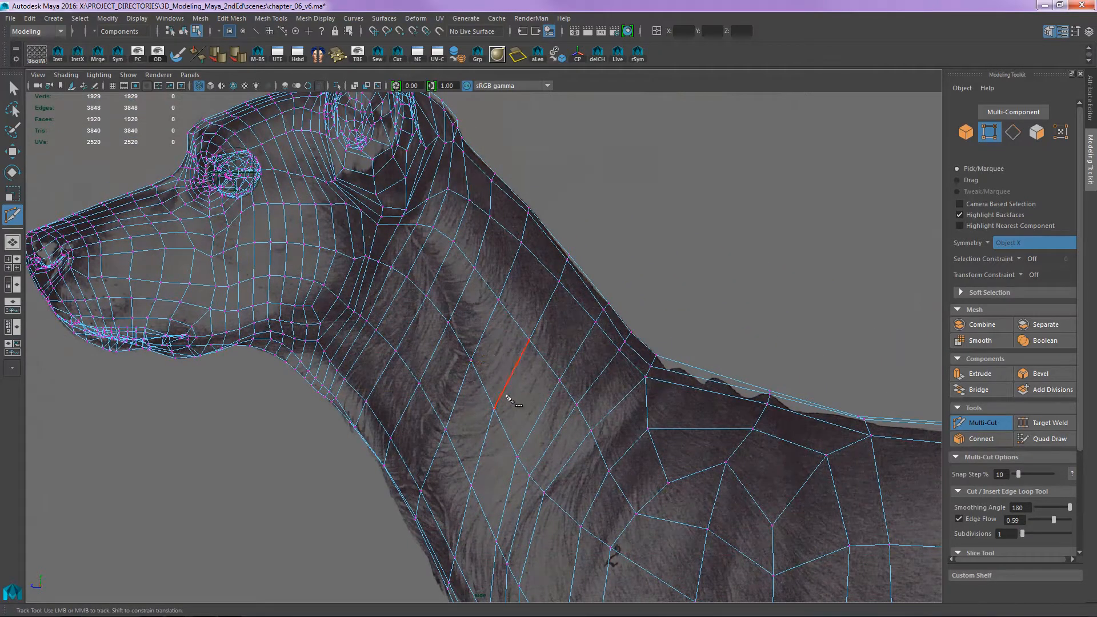
middle_click_drag(530, 468, 544, 428, "alt")
- Try to reposition the vertices along the front of the lower neck
key("w")
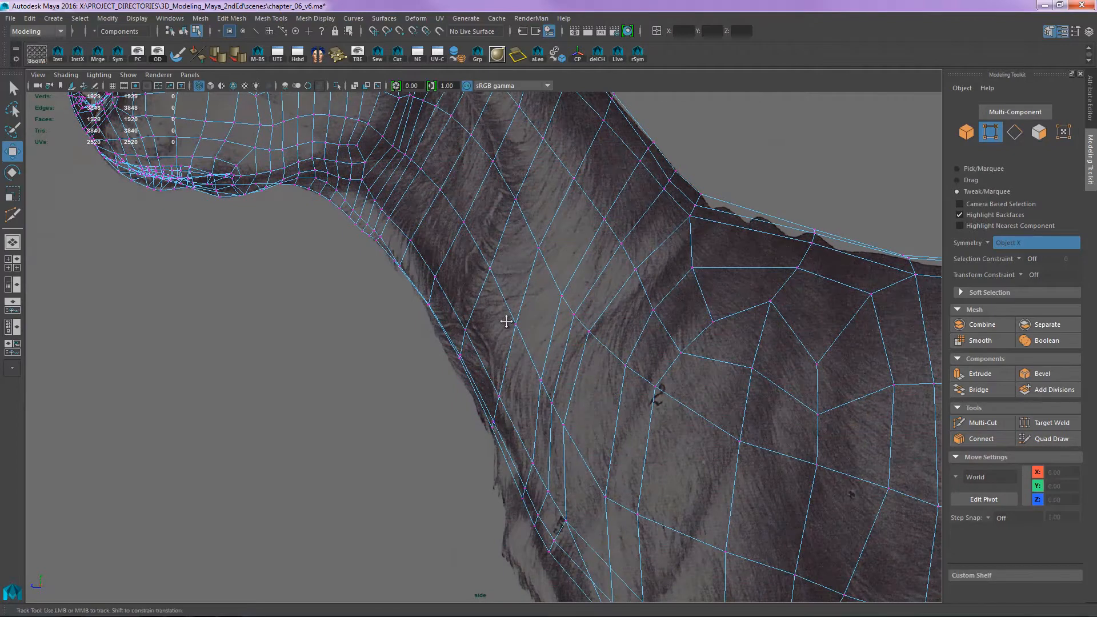
middle_click_drag(487, 394, 437, 295, "alt")
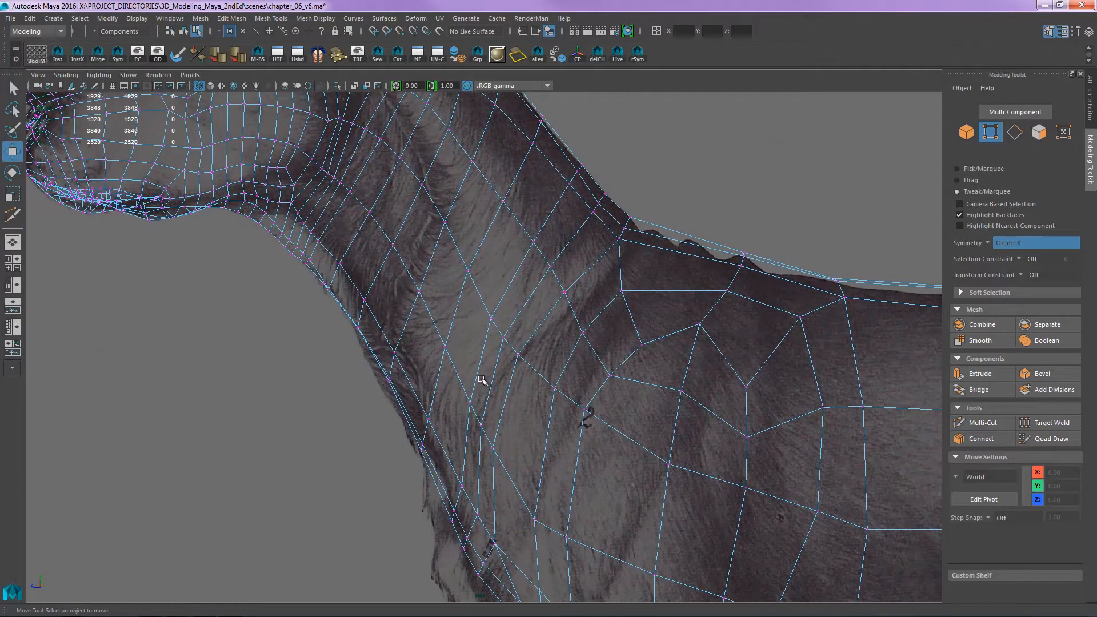
key("e")
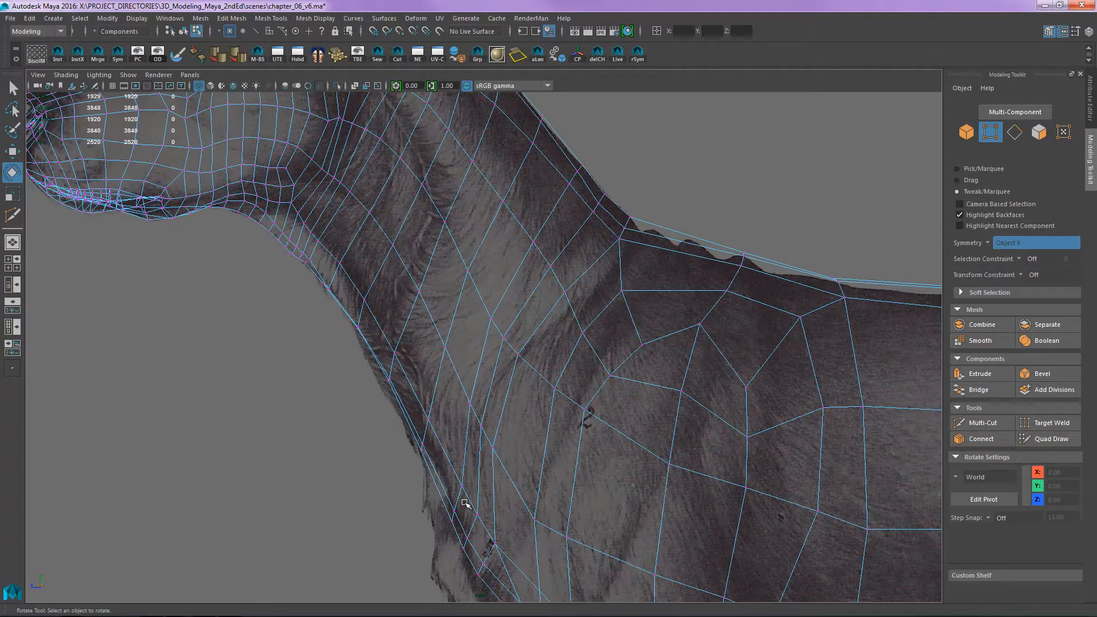
right_click_drag(453, 513, 403, 276)
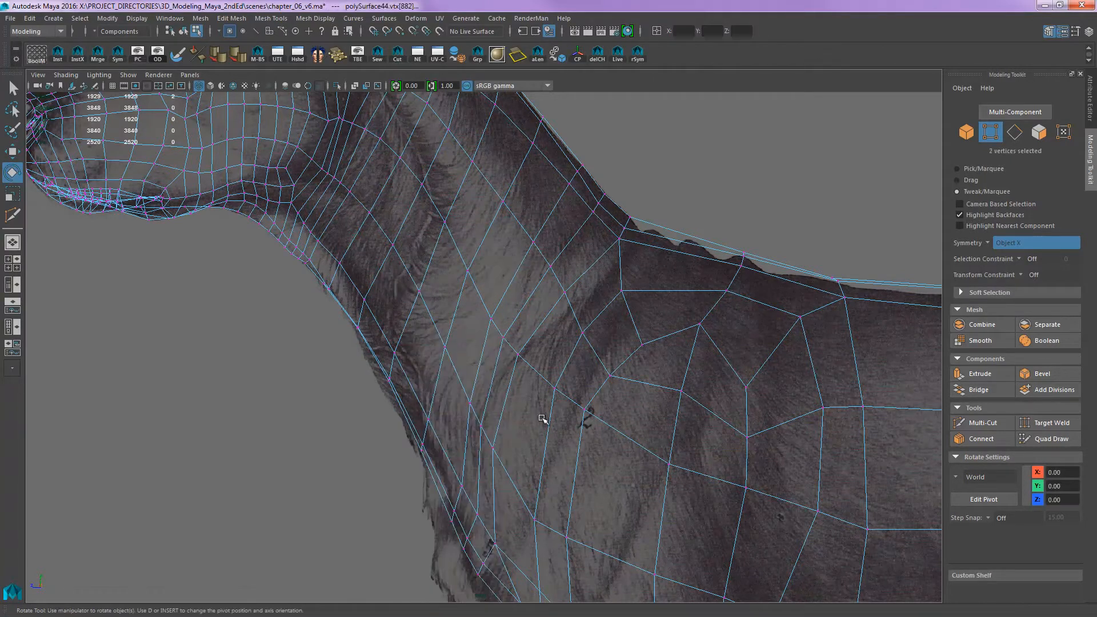
key("w")
left_click_drag(453, 518, 413, 398)
key("ctrl+z")
key("ctrl+z")
key("ctrl+z")
key("ctrl+z")
key("ctrl+z")
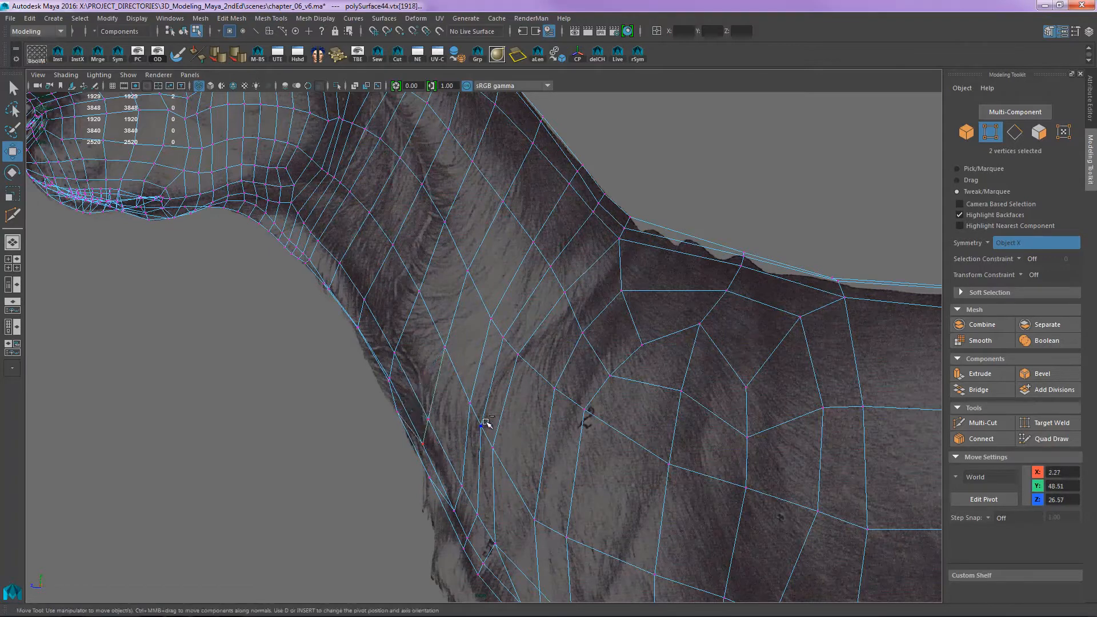
key("ctrl+z")
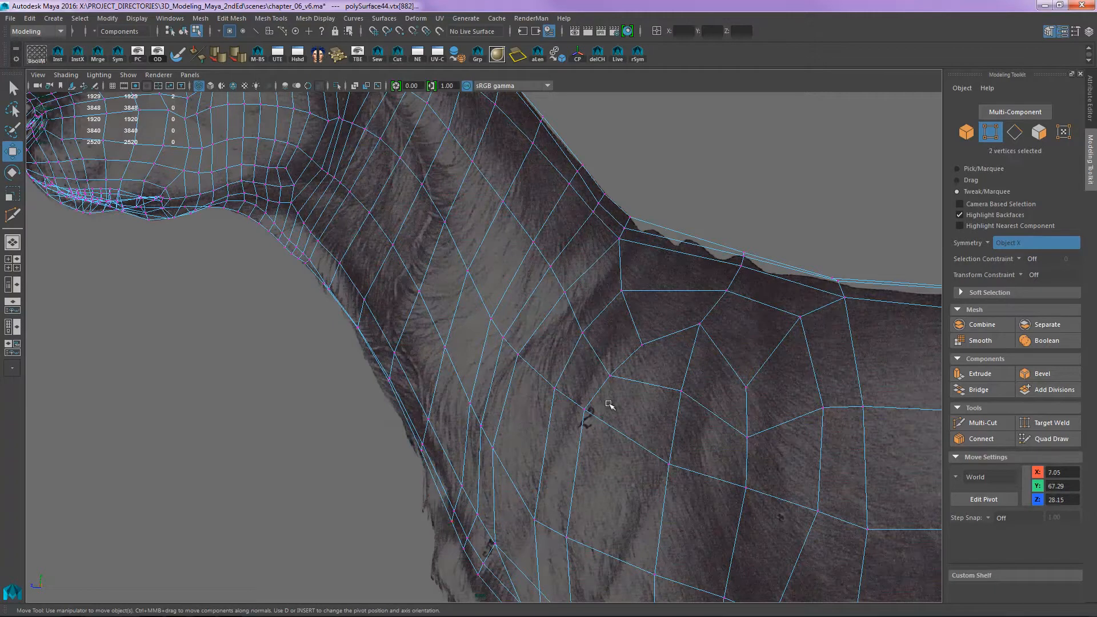
- Set the transform constraint for vertex moves to Surface
left_click(1020, 275)
left_click(1041, 294)
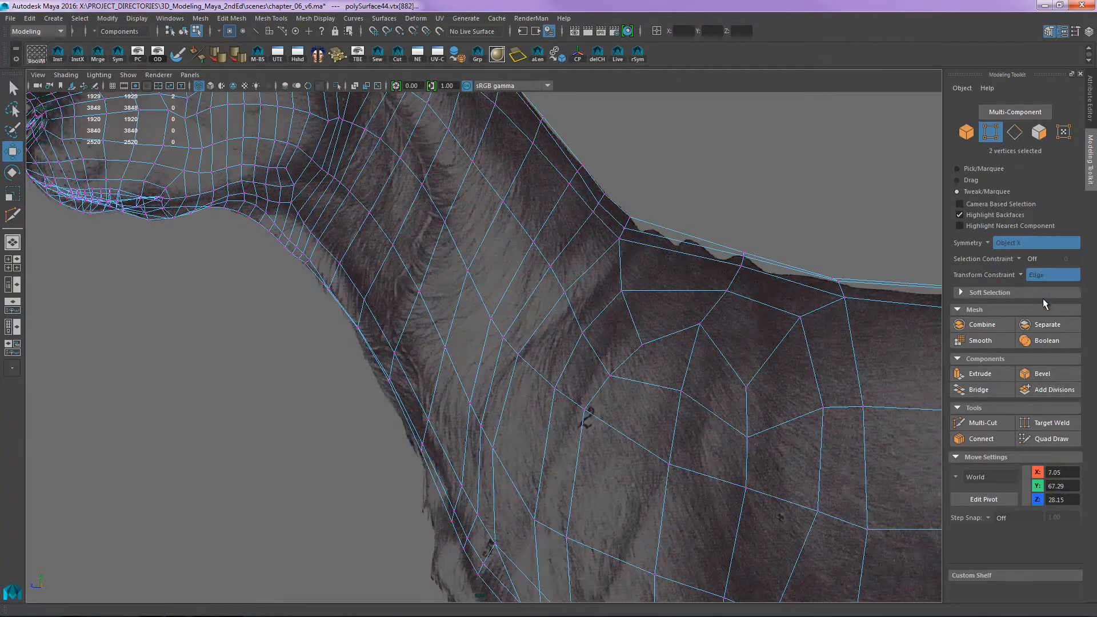
left_click(1027, 278)
left_click(1022, 276)
left_click(1038, 305)
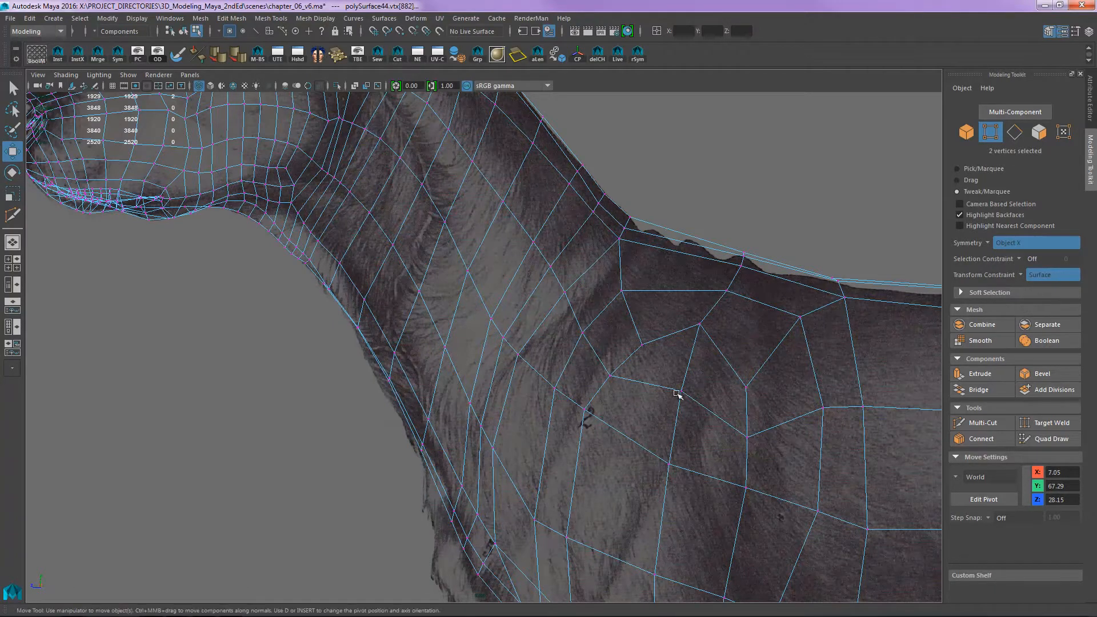
- Turn on soft selection and slide the vertices at the withers and neck base along the surface to even out the mesh flow
middle_click_drag(448, 419, 513, 383, "alt")
key("b")
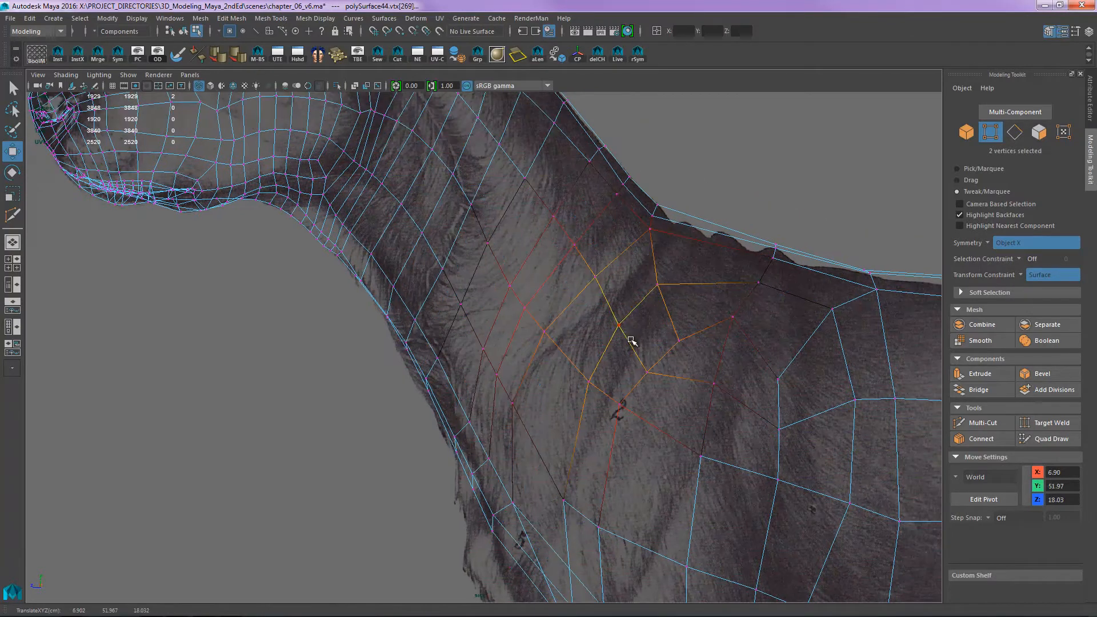
left_click_drag(631, 339, 676, 298)
left_click_drag(660, 234, 669, 212)
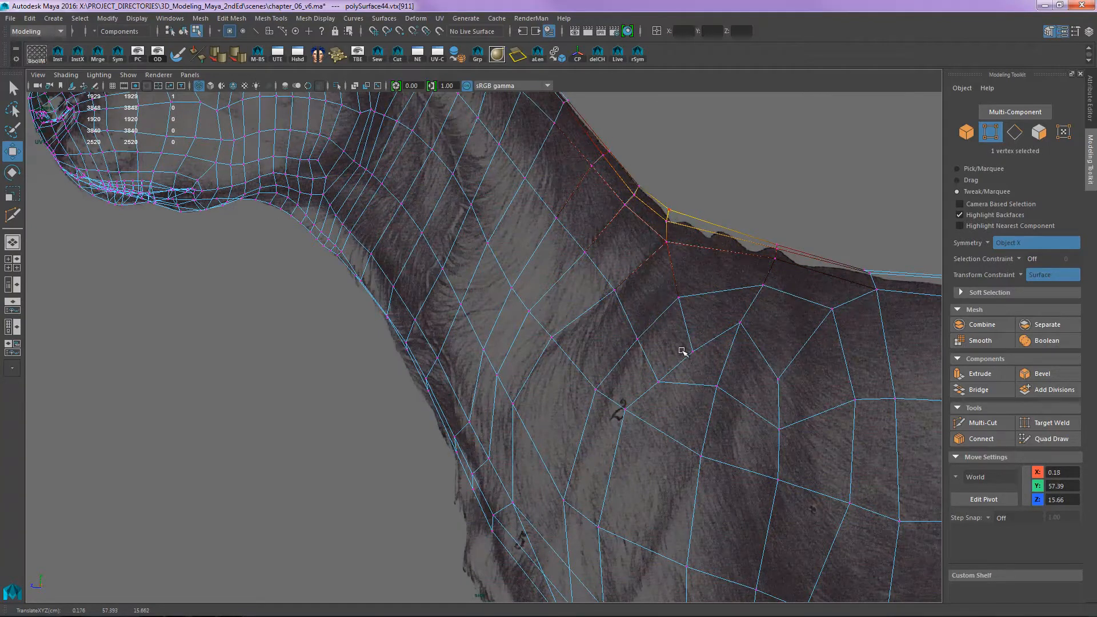
left_click_drag(637, 339, 639, 332)
left_click_drag(615, 291, 618, 287)
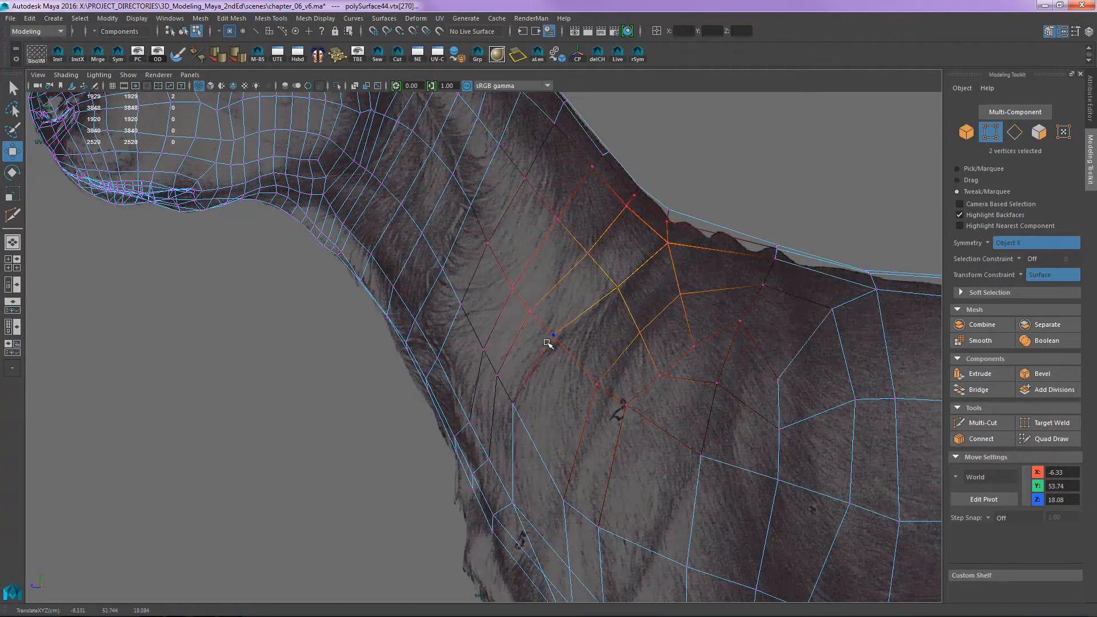
left_click_drag(514, 404, 509, 400)
- Slide the soft-selected vertices in front of the shoulder and on the lower side of the neck to space the edges evenly
middle_click_drag(558, 473, 542, 350, "alt")
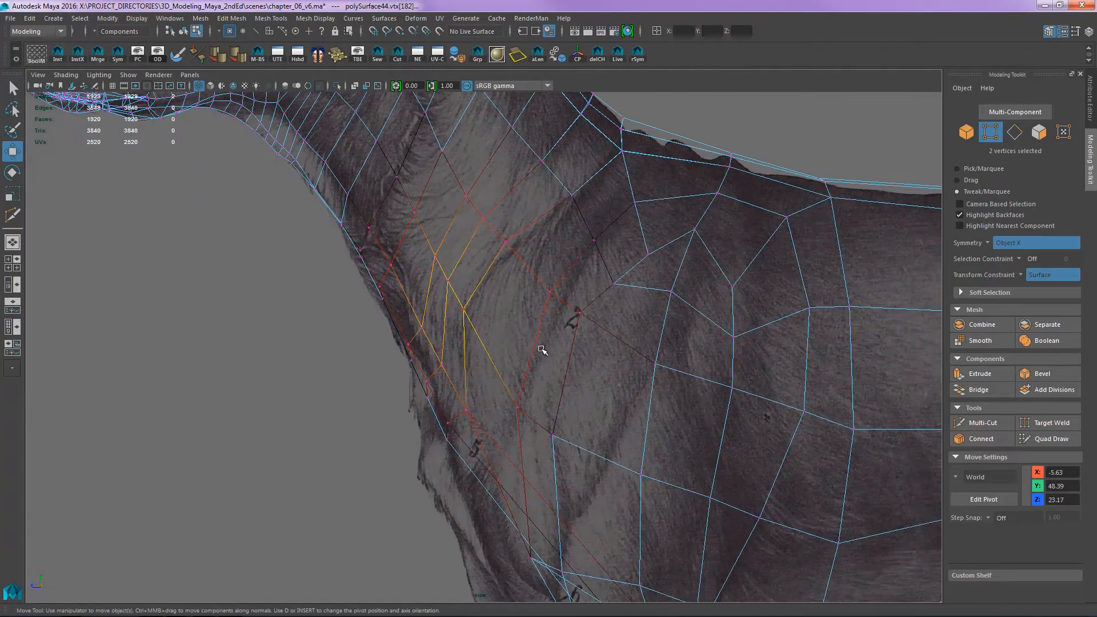
left_click_drag(549, 289, 542, 288)
left_click_drag(518, 411, 510, 400)
left_click_drag(459, 304, 462, 315)
left_click_drag(467, 198, 473, 202)
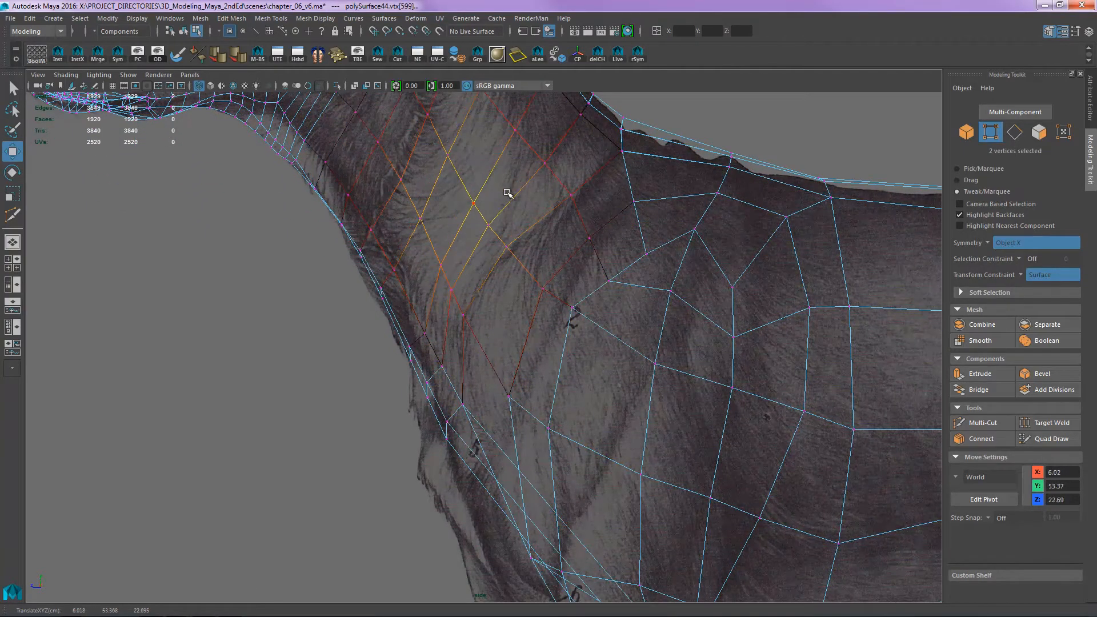
- Adjust the soft-selected vertices along the back of the neck, and return to object selection
middle_click_drag(509, 193, 536, 309, "alt")
left_click_drag(572, 189, 582, 198)
middle_click_drag(574, 186, 590, 248, "alt")
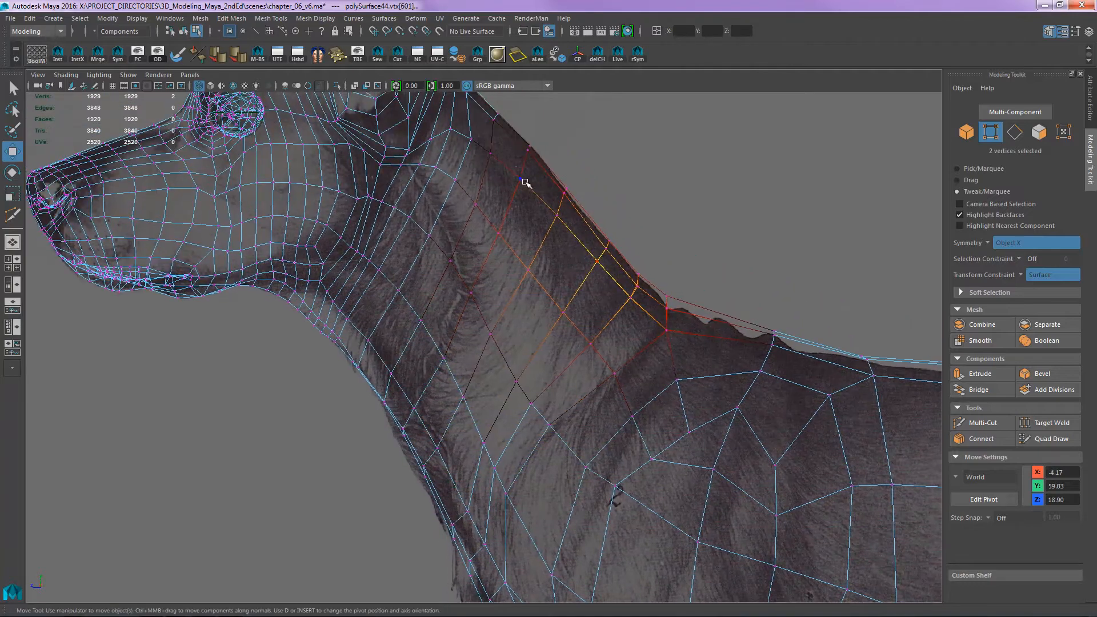
left_click_drag(522, 180, 527, 183)
middle_click_drag(578, 314, 595, 281, "alt")
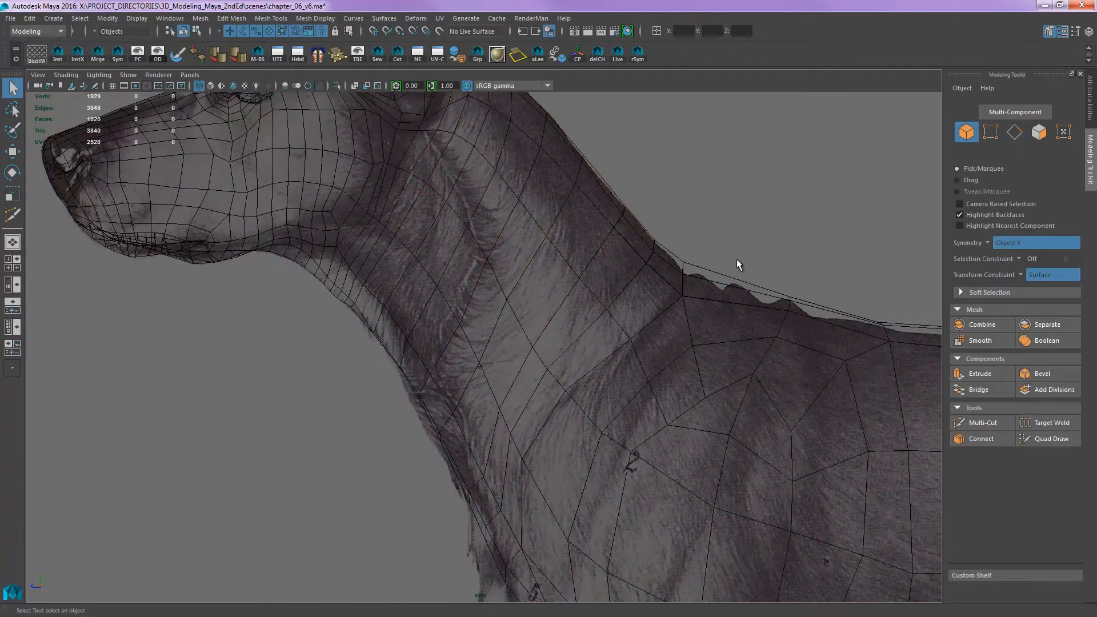
- Examine the dog's head, jaw and neck as a shaded mesh in the perspective view
scroll(644, 306, "down", 1)
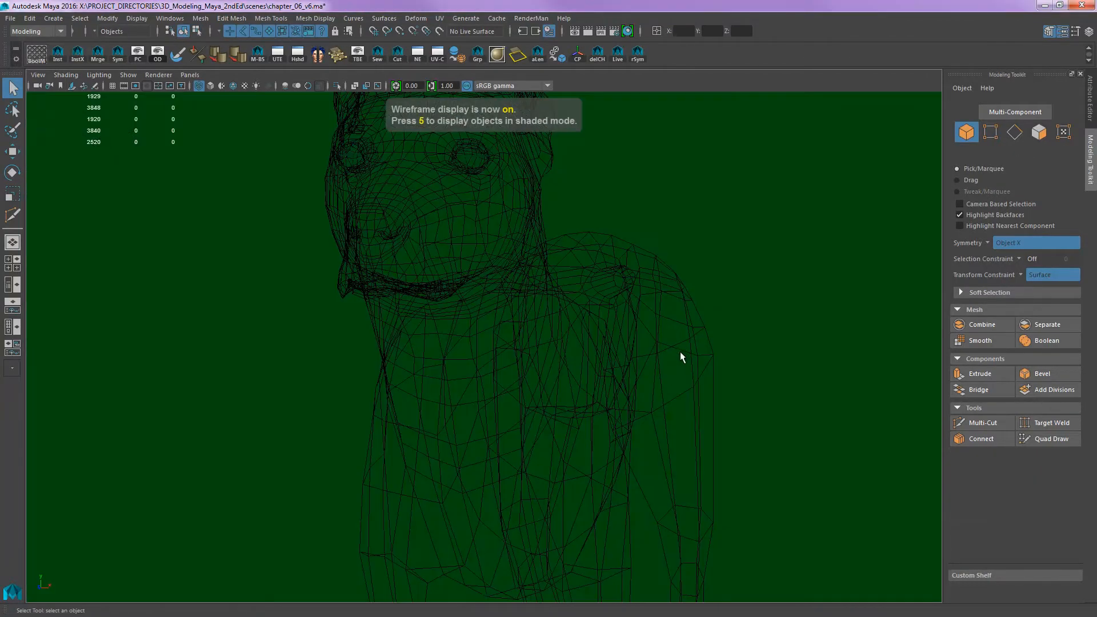
mouse_move(680, 353)
left_mouse_down("alt")
mouse_move(650, 381)
mouse_move(666, 367)
mouse_move(418, 277)
mouse_move(394, 413)
left_mouse_up("alt")
key("5")
left_click(532, 335)
left_click_drag(531, 334, 347, 298, "alt")
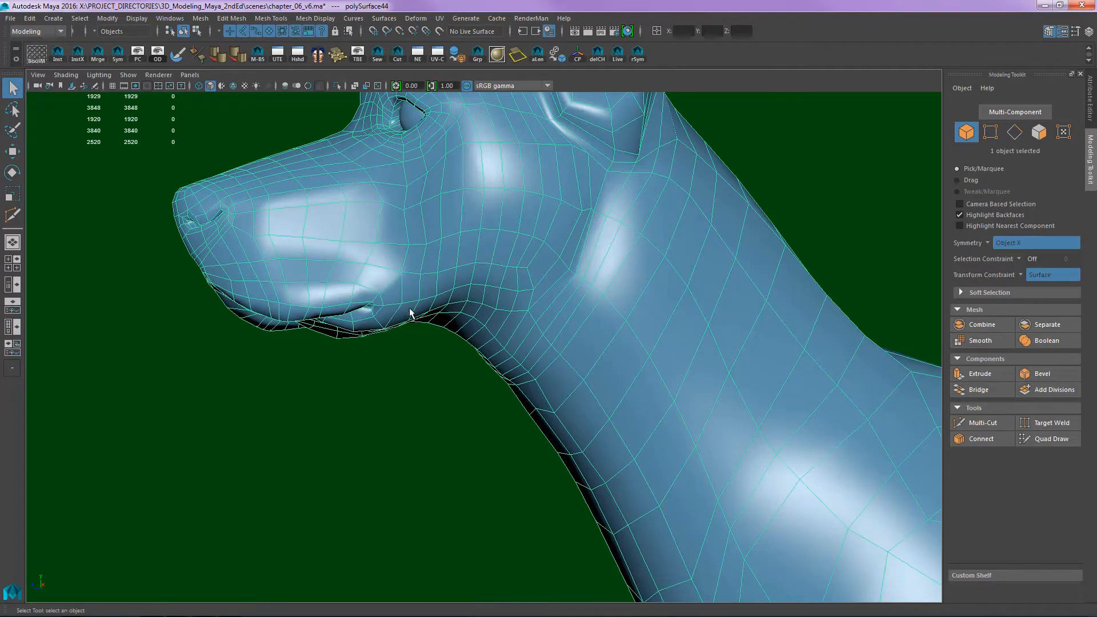
left_click_drag(411, 313, 458, 386, "alt")
scroll(497, 318, "down", 8)
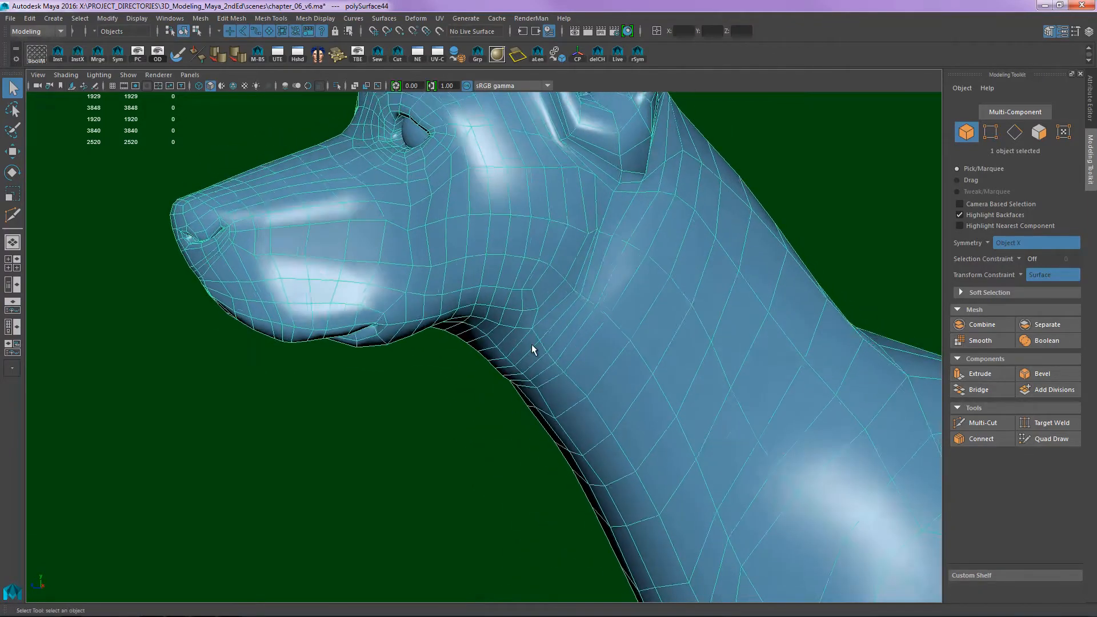
left_click_drag(517, 377, 485, 328, "alt")
left_click(351, 407)
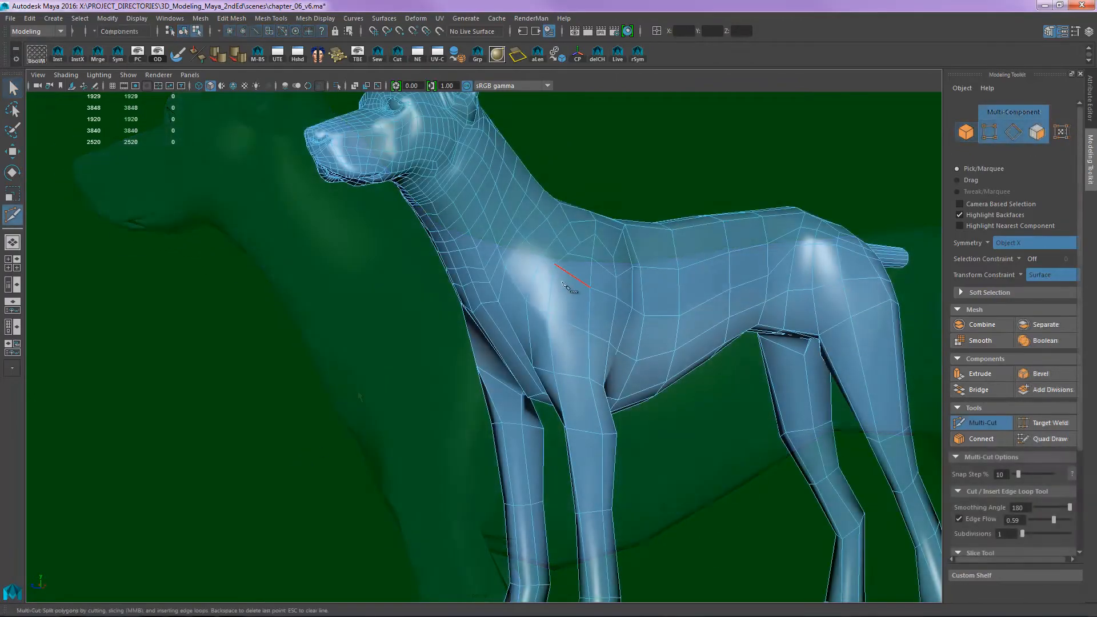
- Insert lengthwise Multi-Cut edge loops running from the neck across the shoulder and along the torso
left_click_drag(588, 362, 496, 273, "alt")
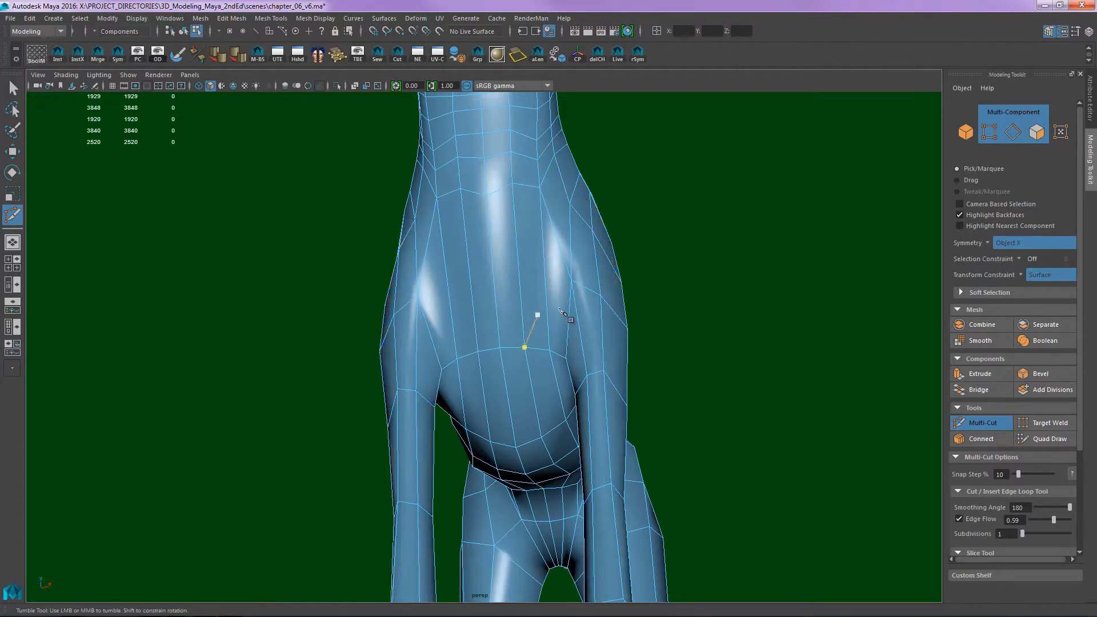
left_click_drag(563, 313, 571, 286, "alt")
right_click_drag(569, 282, 554, 320, "alt")
middle_click_drag(554, 320, 554, 396, "alt")
left_click_drag(554, 396, 558, 429, "alt")
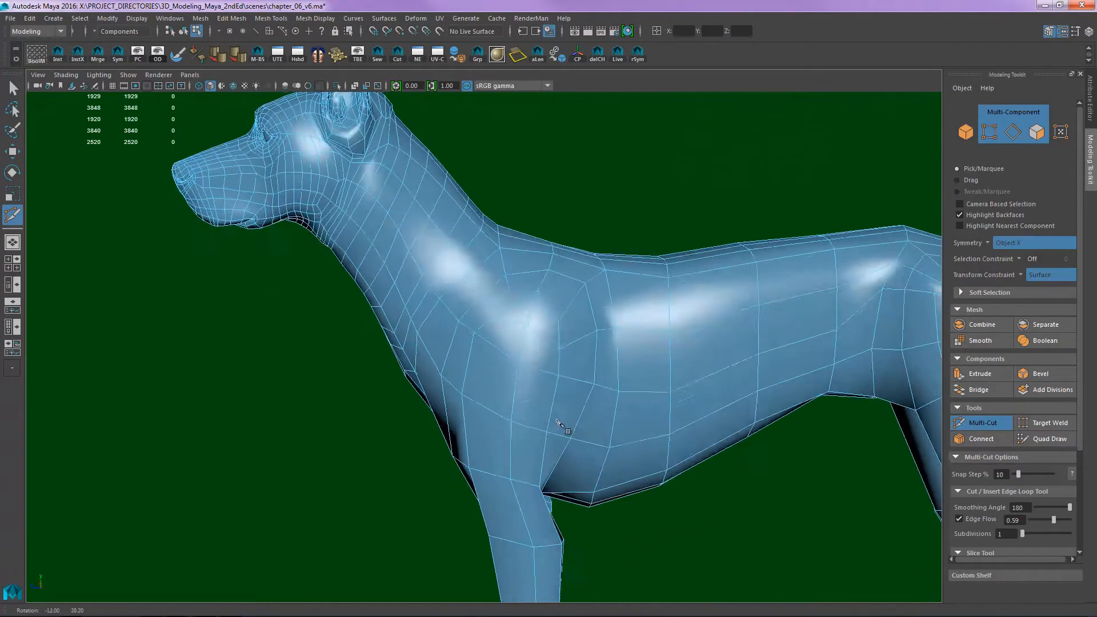
middle_click_drag(558, 429, 541, 303, "alt")
right_click_drag(541, 304, 526, 297, "alt")
left_click_drag(527, 297, 502, 264, "alt")
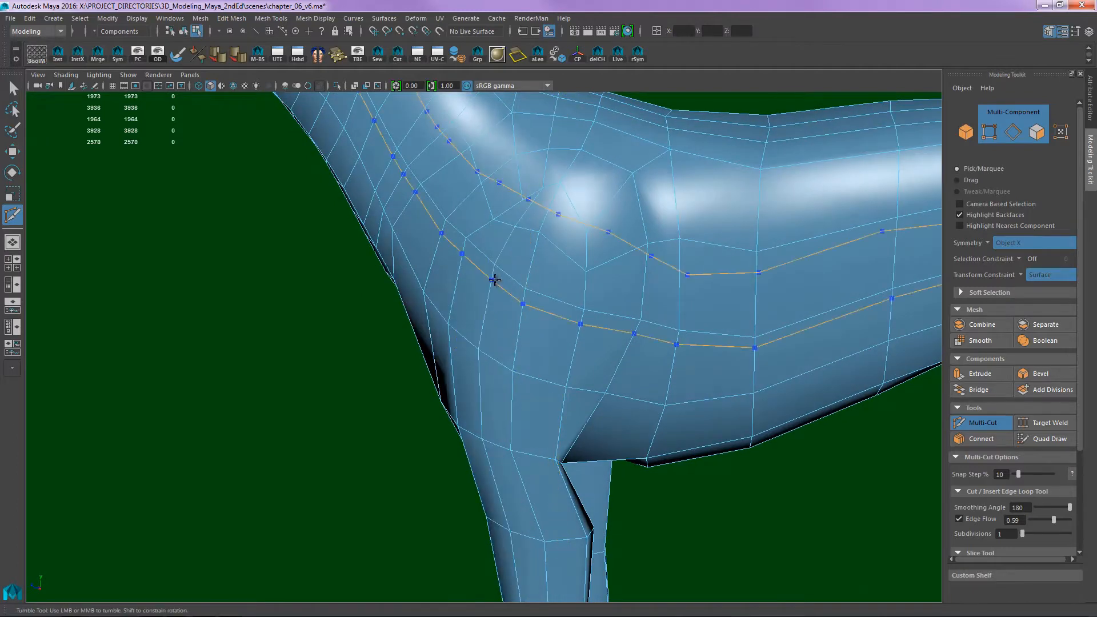
left_click_drag(574, 290, 537, 302, "alt")
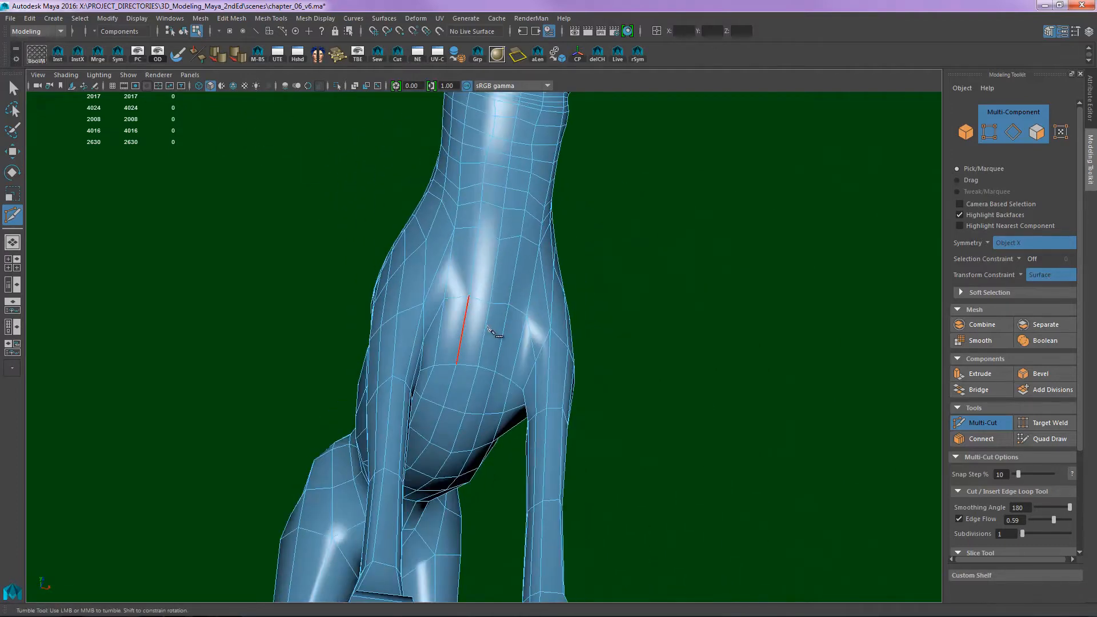
- Examine the edge flow across the chest, between the front legs and down the front leg
left_click_drag(494, 333, 457, 360, "alt")
middle_click_drag(458, 360, 443, 350, "alt")
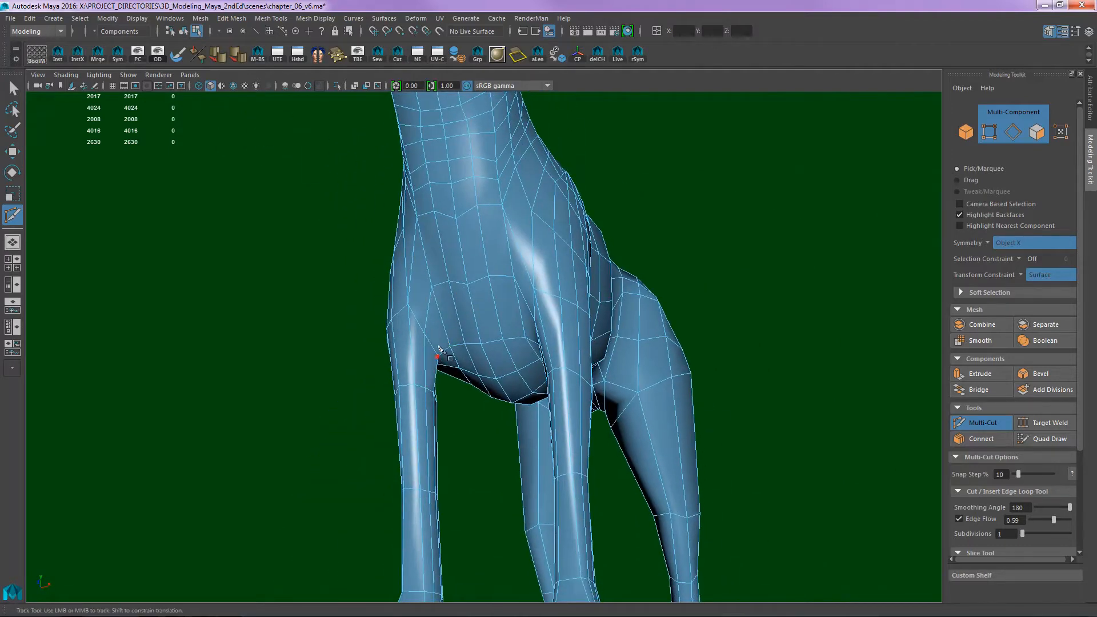
left_click_drag(489, 260, 407, 343, "alt")
middle_click_drag(407, 343, 512, 286, "alt")
left_click_drag(513, 288, 404, 246, "alt")
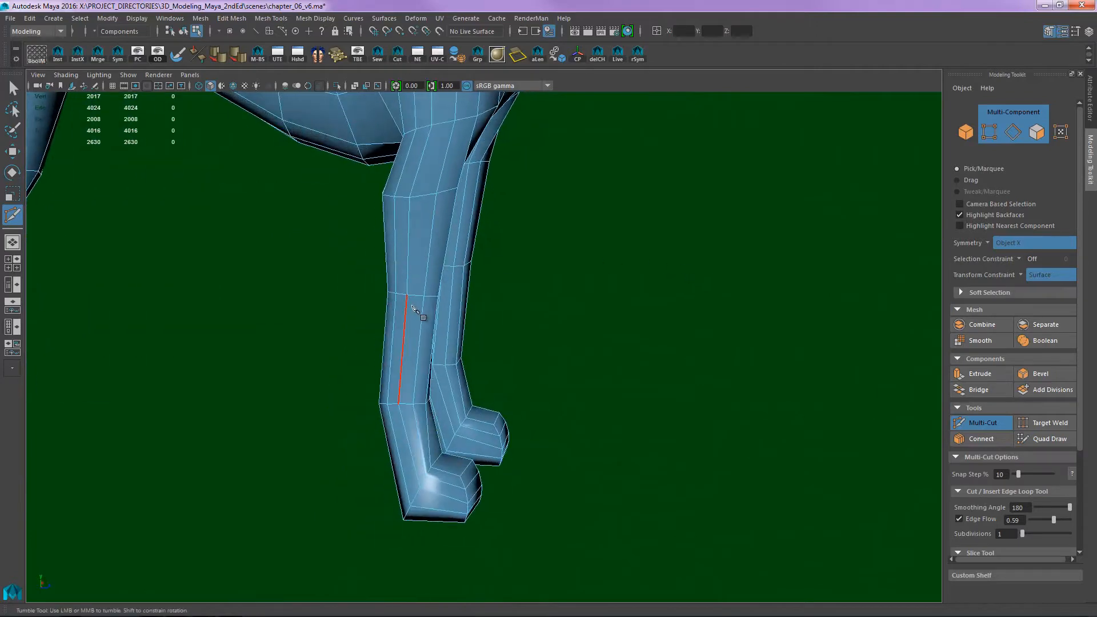
left_click_drag(700, 276, 502, 269, "alt")
middle_click_drag(502, 268, 454, 342, "alt")
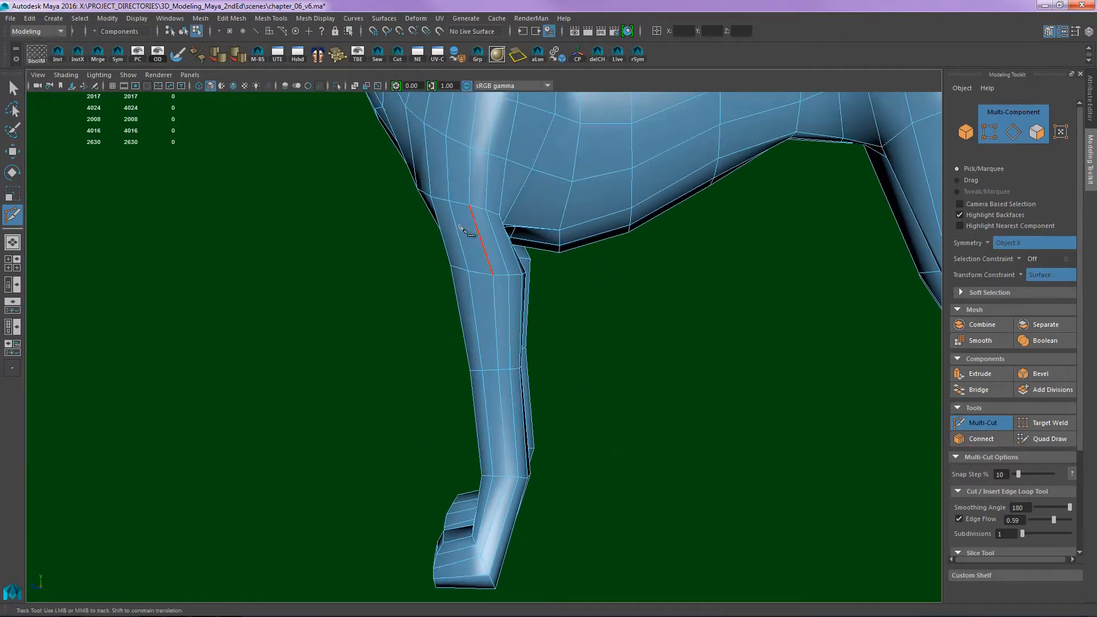
- Return to object selection and examine the mesh flow over the front leg, whole body, head and neck
middle_click_drag(470, 297, 484, 542, "alt")
left_click_drag(498, 374, 628, 324, "alt")
left_click_drag(559, 335, 444, 296, "alt")
right_click_drag(443, 296, 478, 294, "alt")
middle_click_drag(479, 294, 509, 304, "alt")
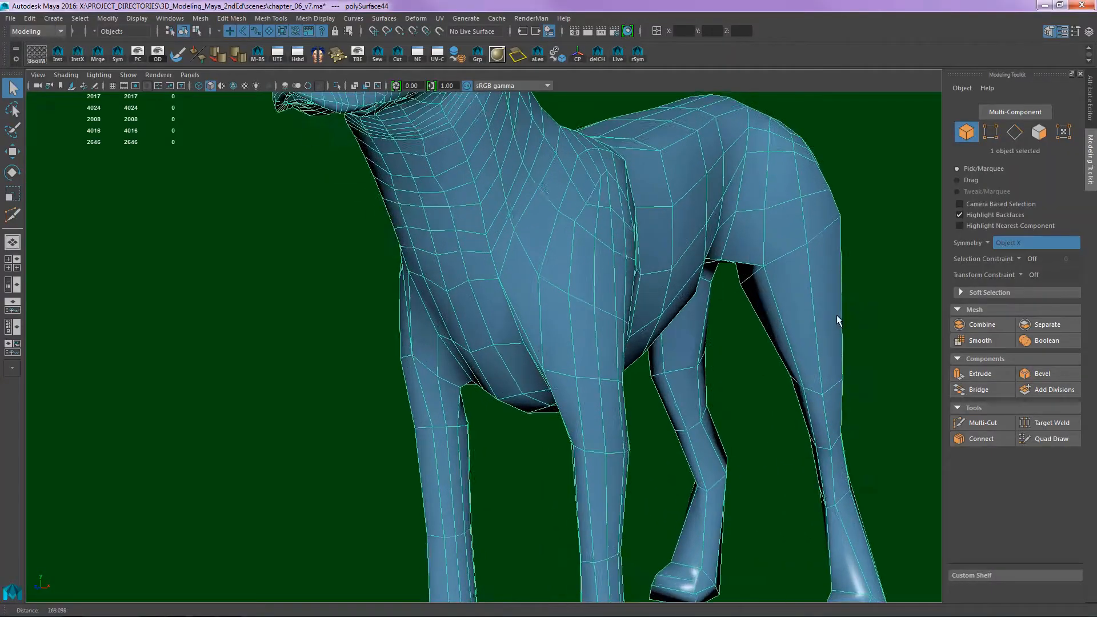
left_click_drag(838, 320, 632, 211, "alt")
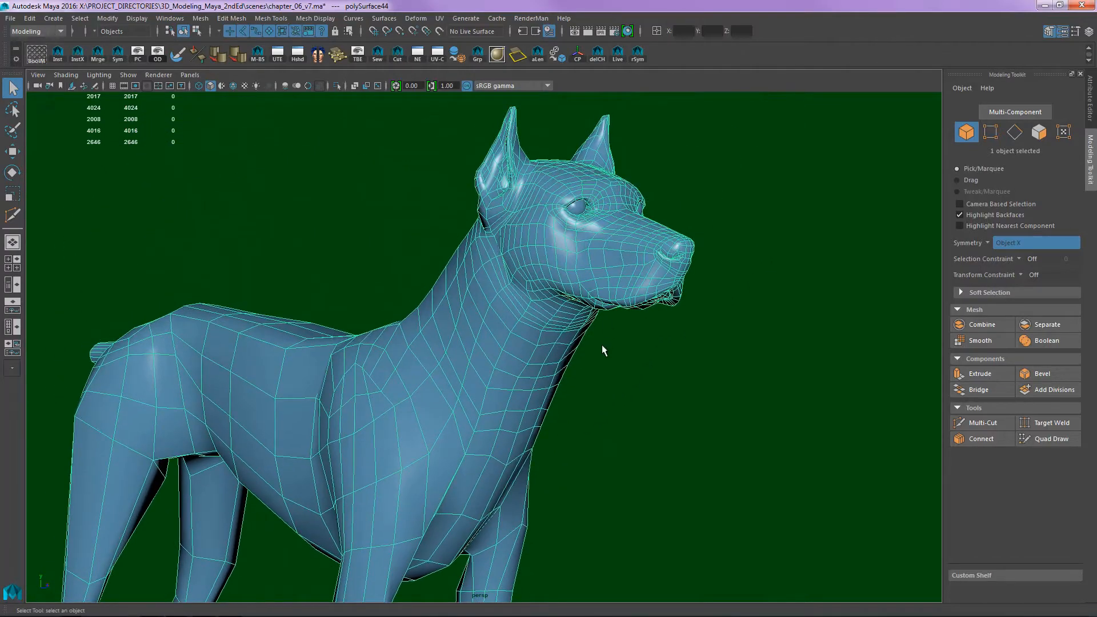
left_click_drag(602, 345, 584, 224, "alt")
left_click_drag(468, 274, 595, 249, "alt")
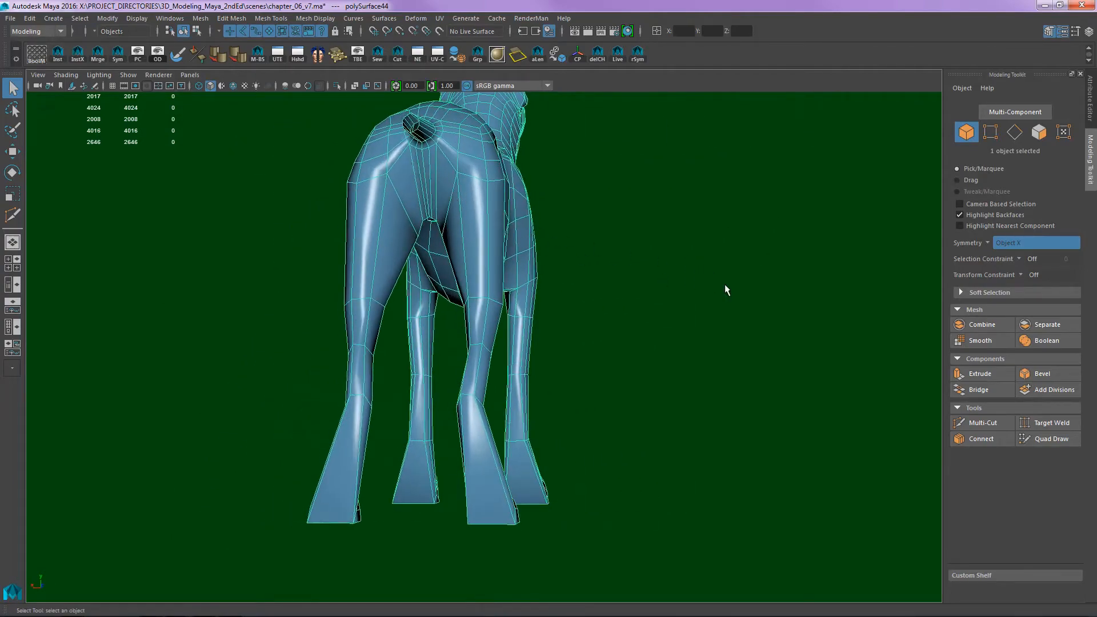
- In the side view, select the lower leg faces and grow the face selection up to the shoulders and thighs
left_click_drag(726, 289, 674, 312, "alt")
scroll(605, 307, "up", 5)
key("space")
right_click_drag(674, 312, 502, 336, "alt")
middle_click_drag(698, 360, 436, 259, "alt")
right_click_drag(569, 276, 520, 297, "alt")
middle_click_drag(527, 416, 539, 223, "alt")
right_click_drag(539, 223, 498, 243, "alt")
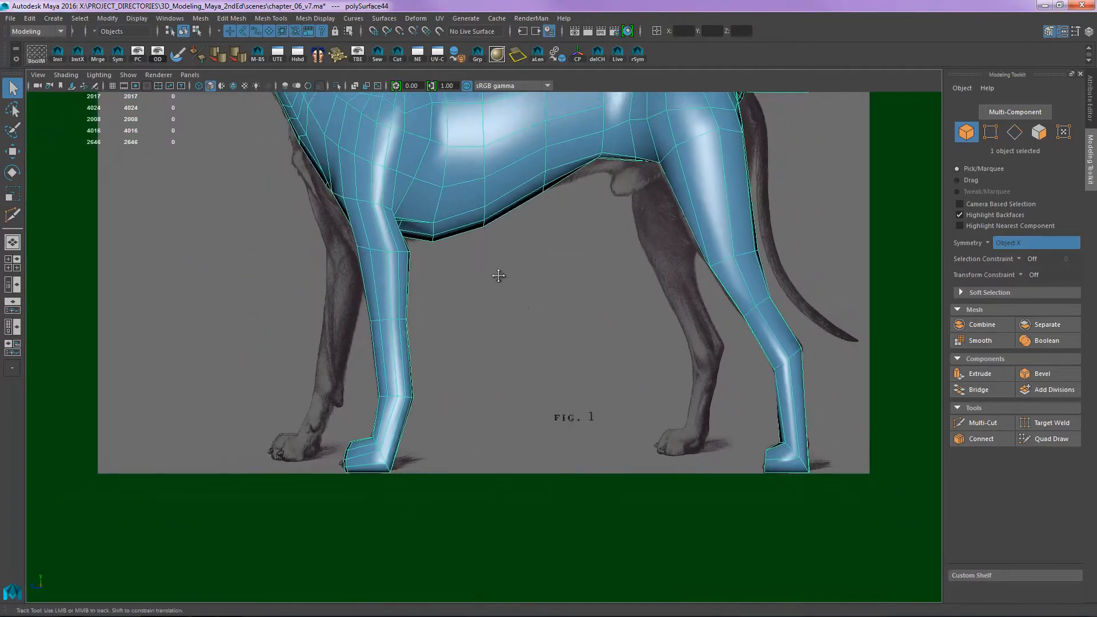
middle_click_drag(498, 276, 496, 330, "alt")
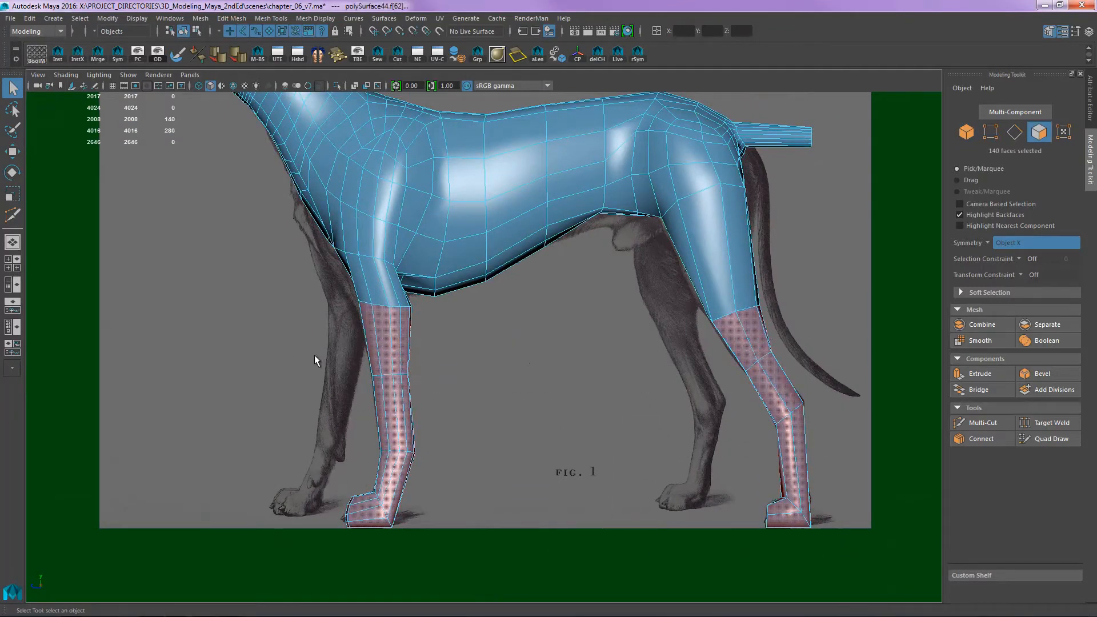
key("shift+period")
key("shift+period")
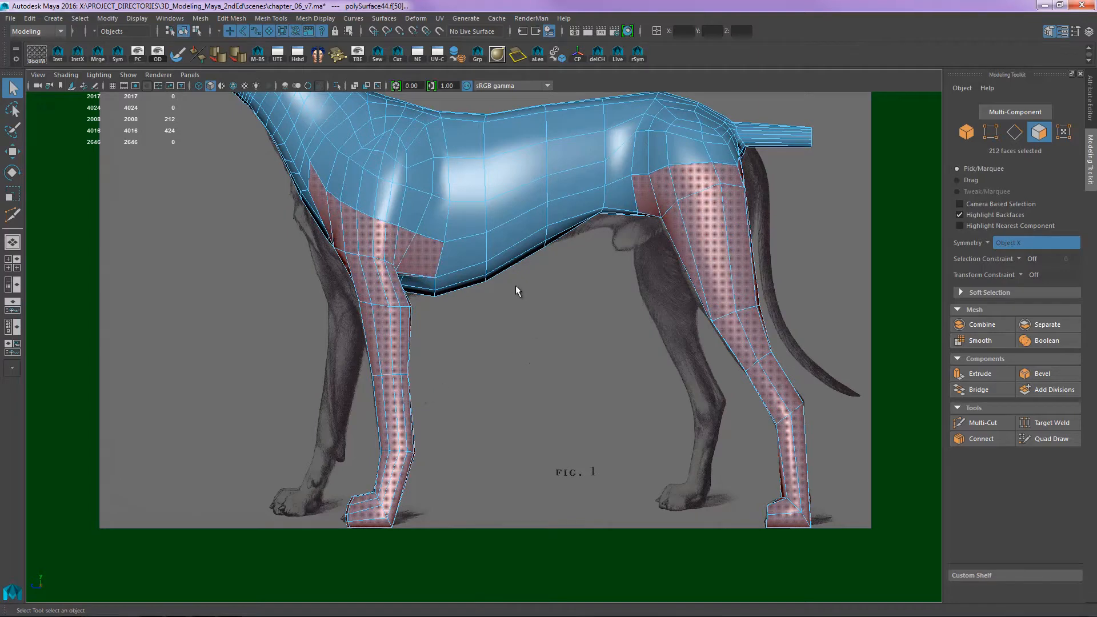
- Add the belly and lower flank faces between the front and hind legs to the face selection
middle_click_drag(484, 243, 605, 317, "alt")
right_click_drag(602, 306, 646, 311, "alt")
middle_click_drag(438, 259, 466, 246, "alt")
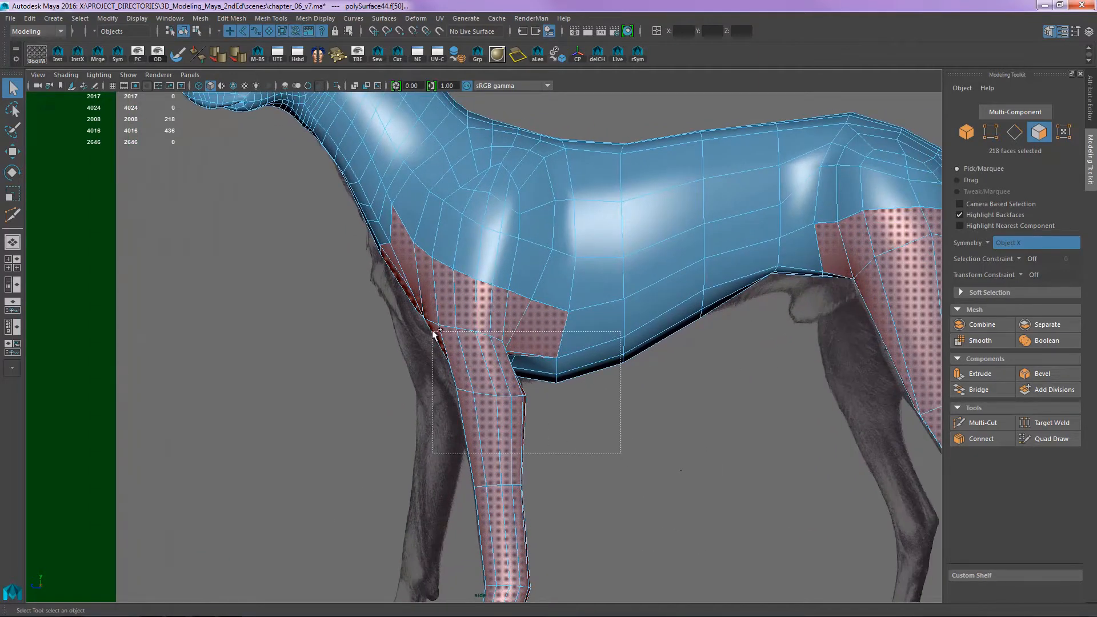
left_click_drag(751, 414, 648, 301, "shift")
left_click_drag(791, 355, 746, 264, "shift")
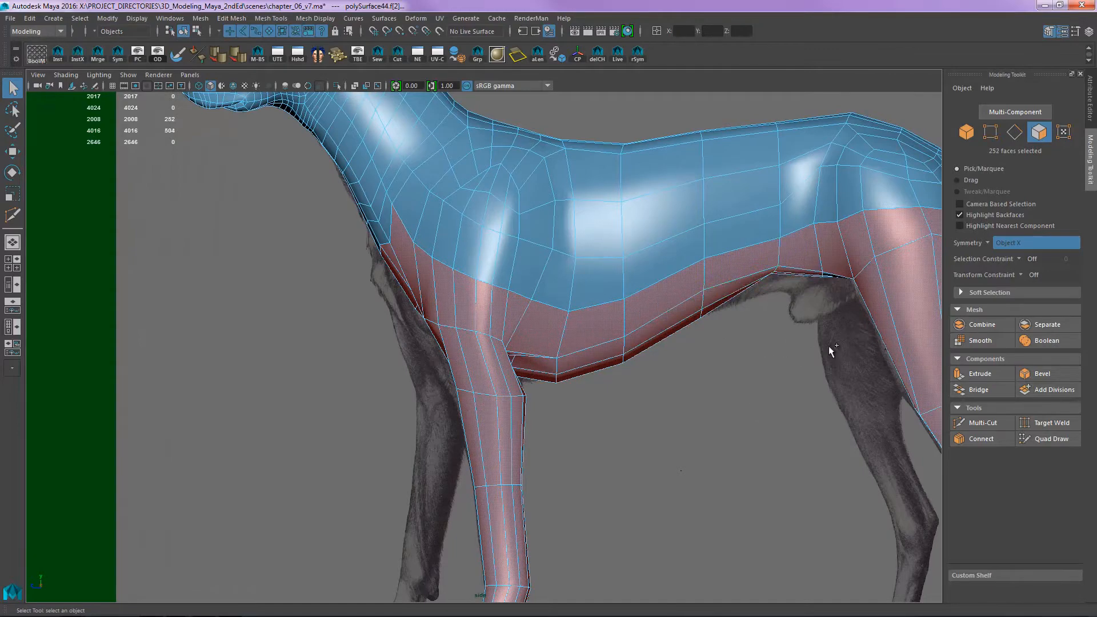
- In the perspective view, check the face selection around the legs and add the missing faces across the front of the chest
key("space")
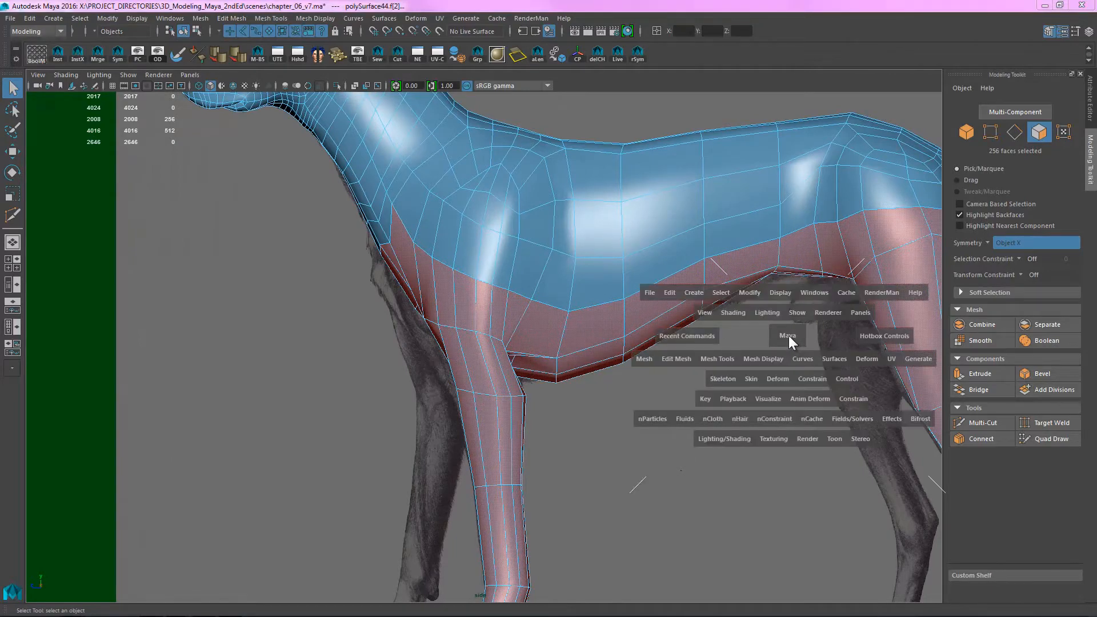
left_click_drag(788, 335, 792, 303)
left_click_drag(714, 341, 809, 340, "alt")
middle_click_drag(689, 291, 752, 304, "alt")
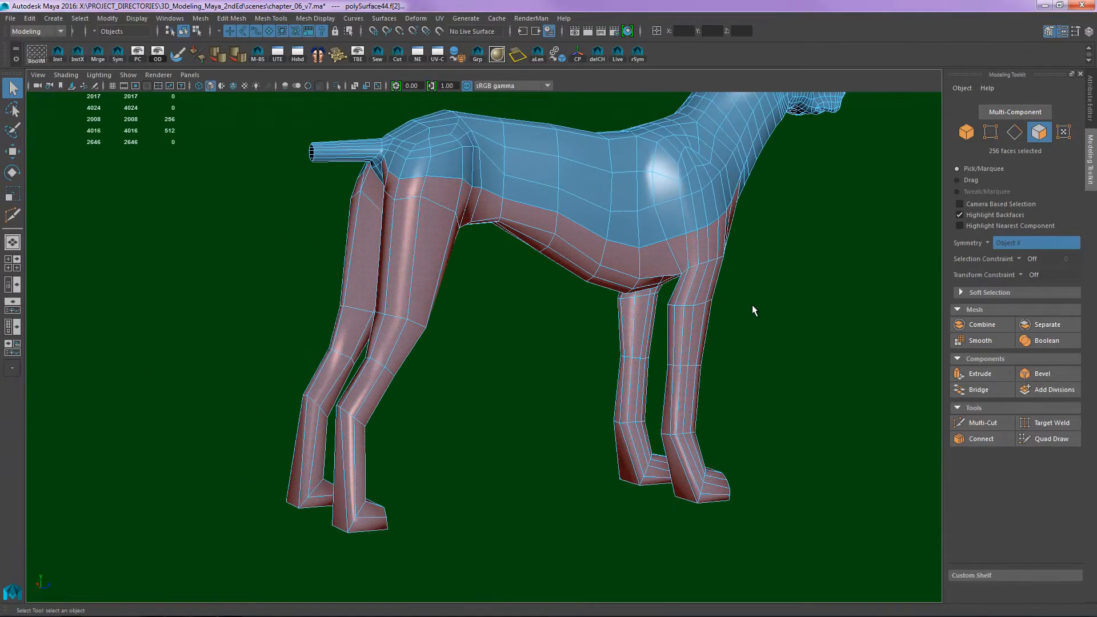
left_click_drag(759, 308, 589, 294, "alt")
scroll(686, 343, "up", 5)
scroll(657, 288, "up", 5)
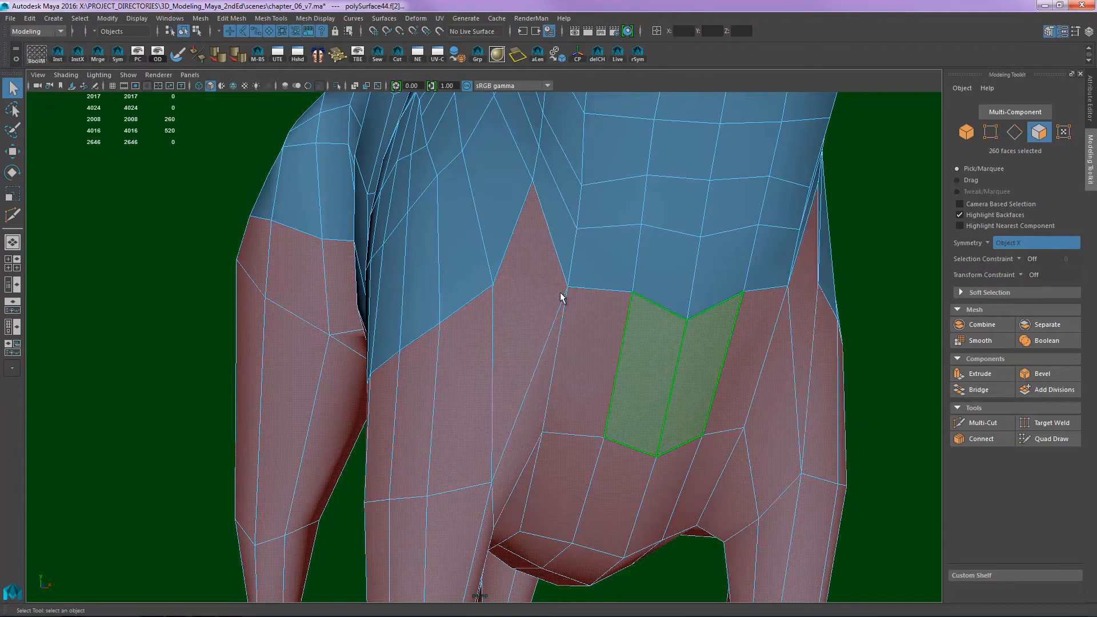
left_click_drag(746, 298, 642, 264, "alt")
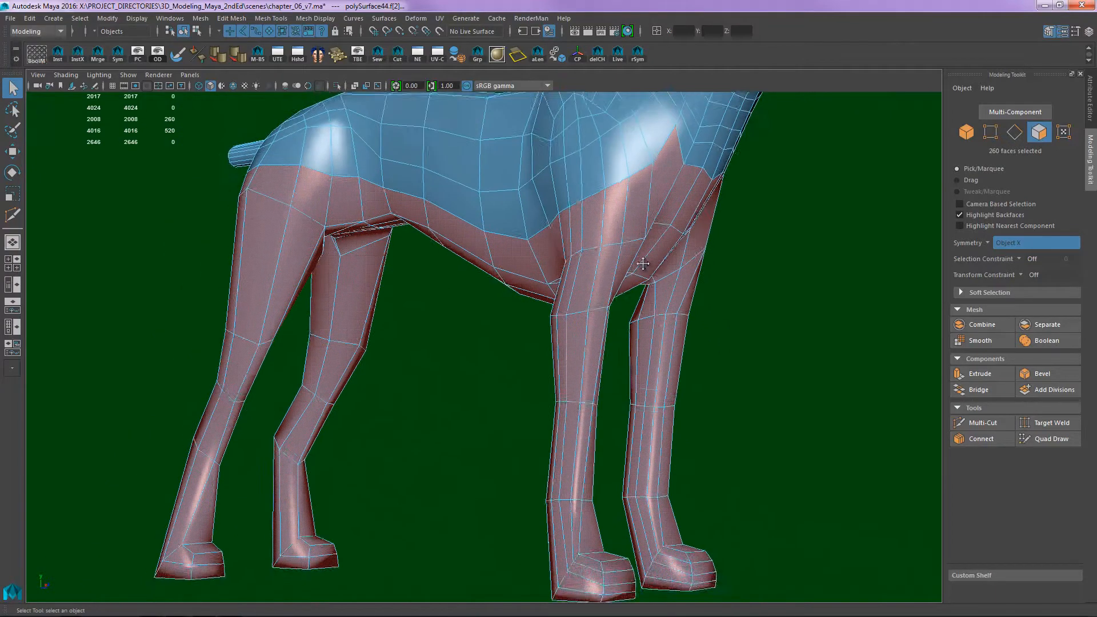
- Extrude the selected leg and underbody faces, and enlarge the extrusion's in-view settings for easier reading
middle_click_drag(642, 264, 642, 305, "alt")
key("ctrl+e")
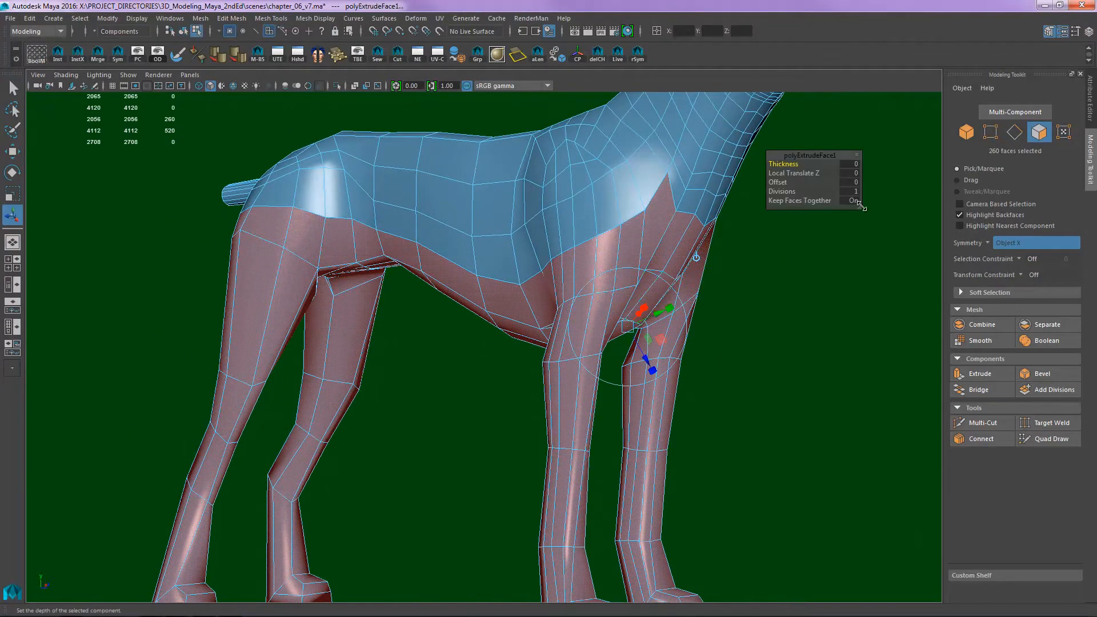
left_click(860, 212)
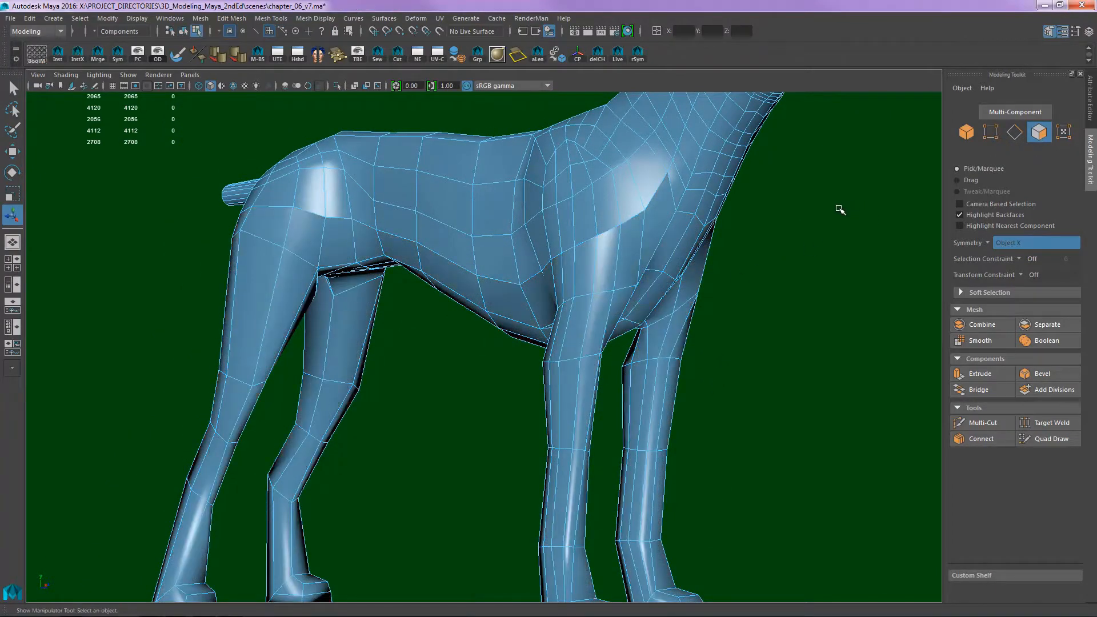
key("ctrl+z")
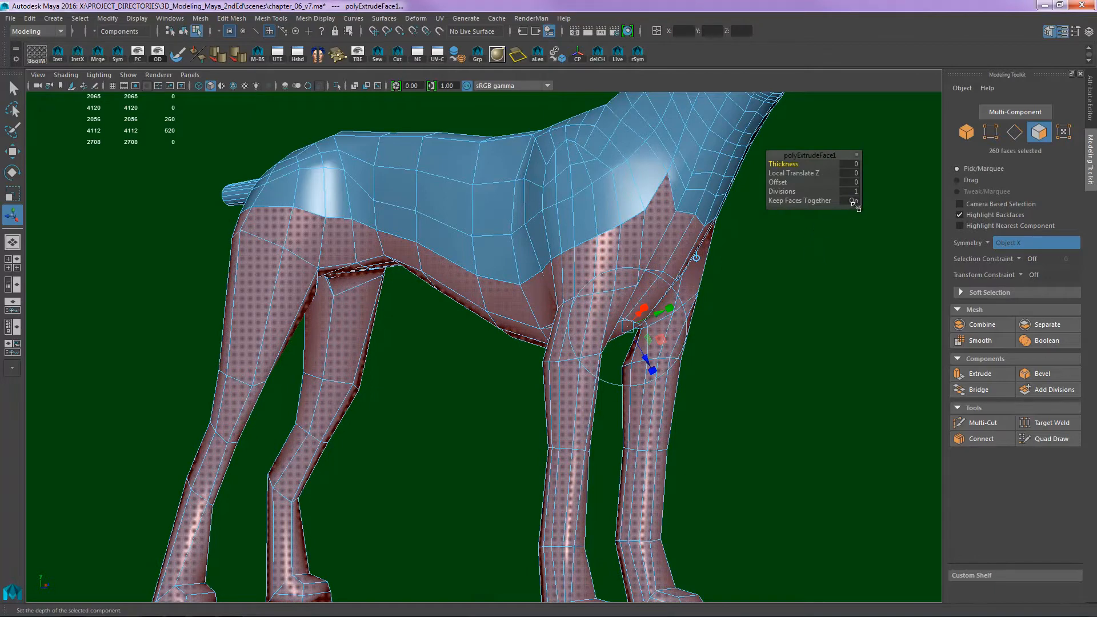
left_click_drag(882, 236, 897, 270)
left_click_drag(848, 163, 830, 258)
middle_click_drag(613, 287, 592, 269, "alt")
right_click_drag(593, 269, 644, 275, "alt")
middle_click_drag(644, 275, 592, 312, "alt")
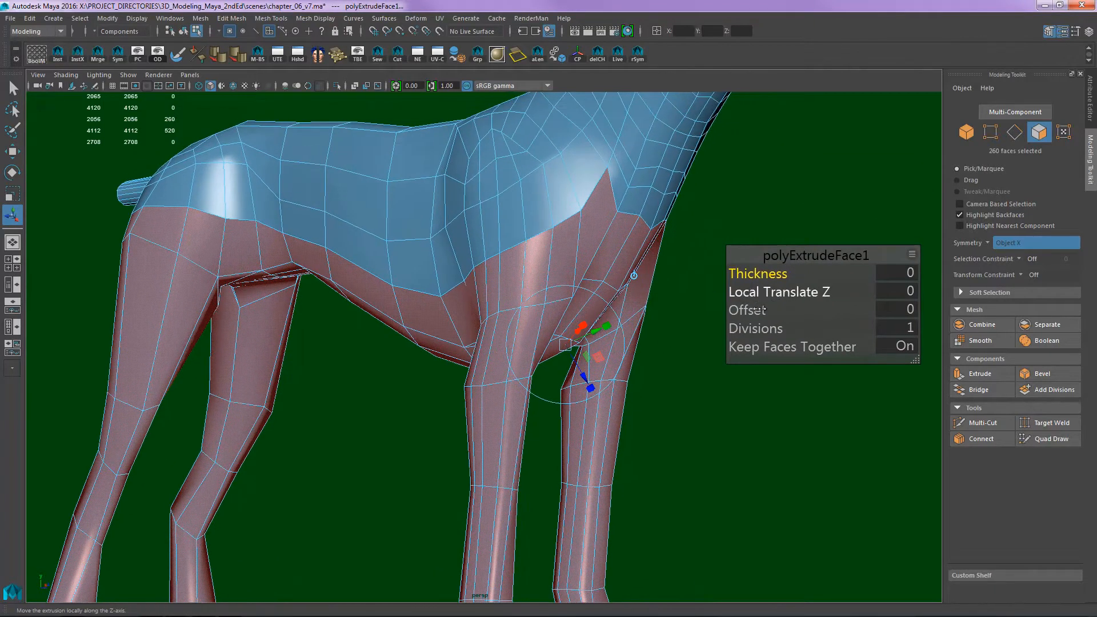
- Undo a trial change of the extrusion's Local Translate Z and set its Offset to 0.47
mouse_move(752, 293)
left_mouse_down()
mouse_move(763, 293)
mouse_move(741, 294)
left_mouse_up()
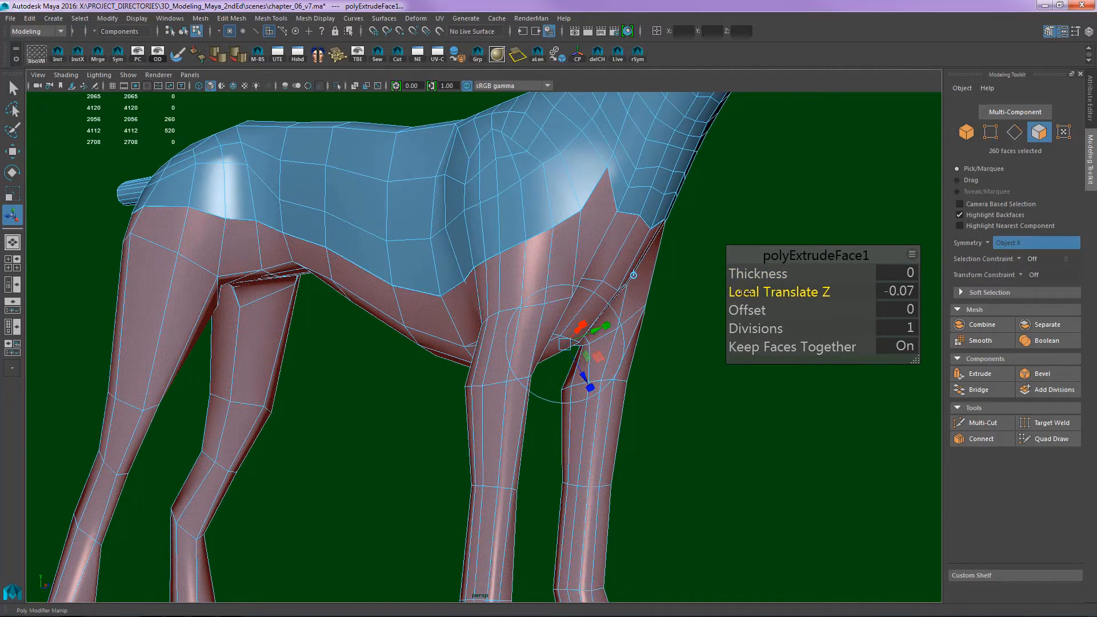
key("ctrl+z")
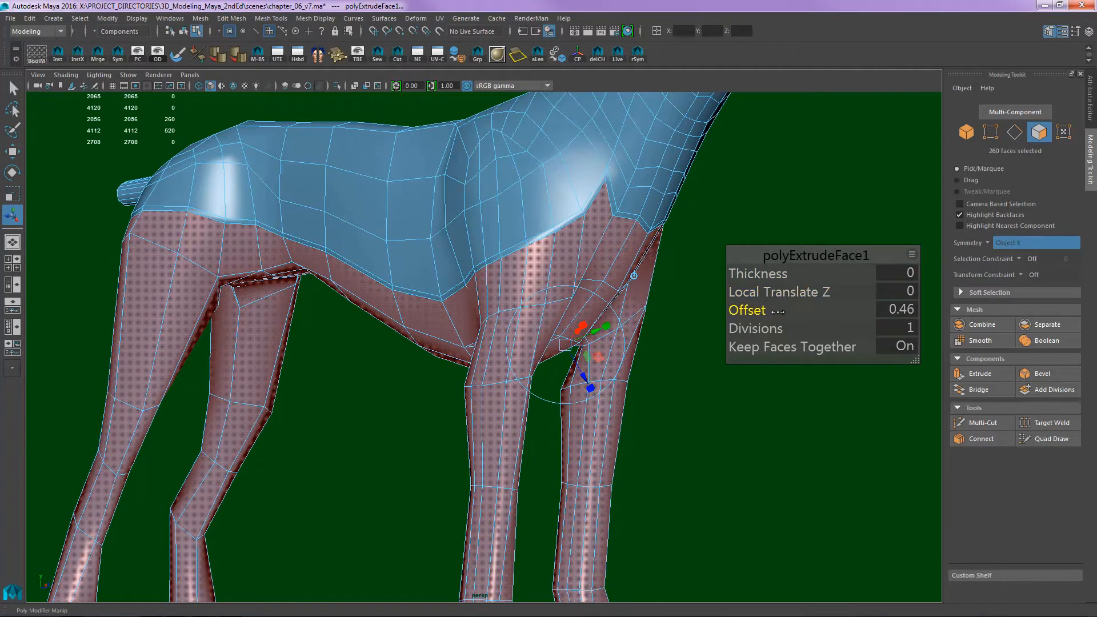
left_click_drag(667, 286, 612, 257, "alt")
right_click_drag(612, 258, 679, 208, "alt")
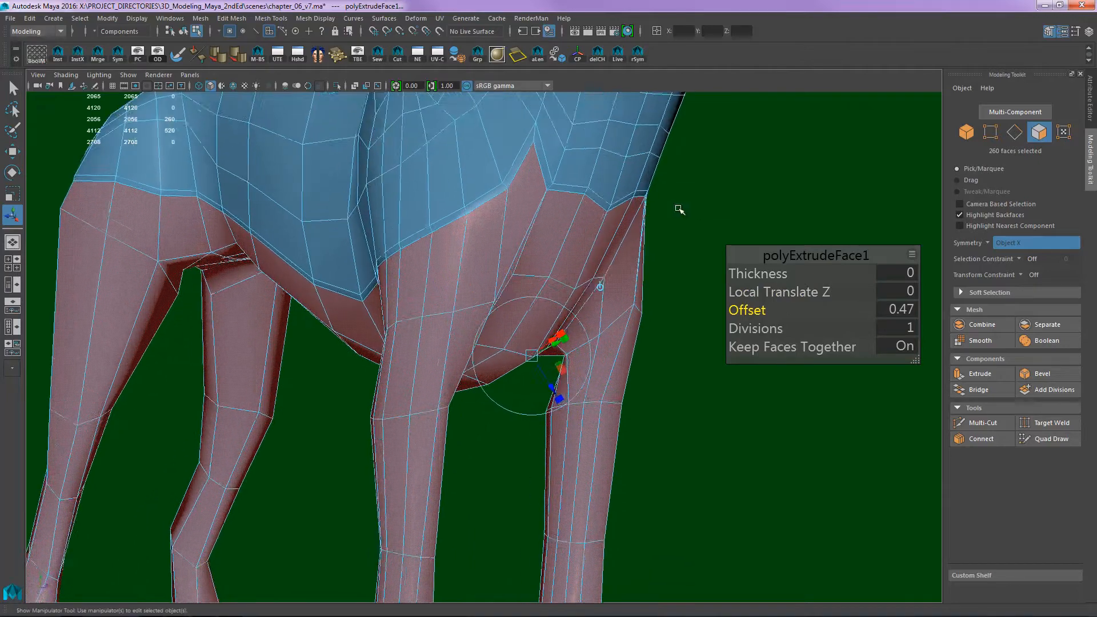
- Examine the new ring of offset faces across the chest and around the shoulder
middle_click_drag(512, 203, 482, 286, "alt")
right_click_drag(482, 286, 598, 243, "alt")
left_click_drag(598, 244, 586, 281, "alt")
right_click_drag(466, 268, 485, 255, "alt")
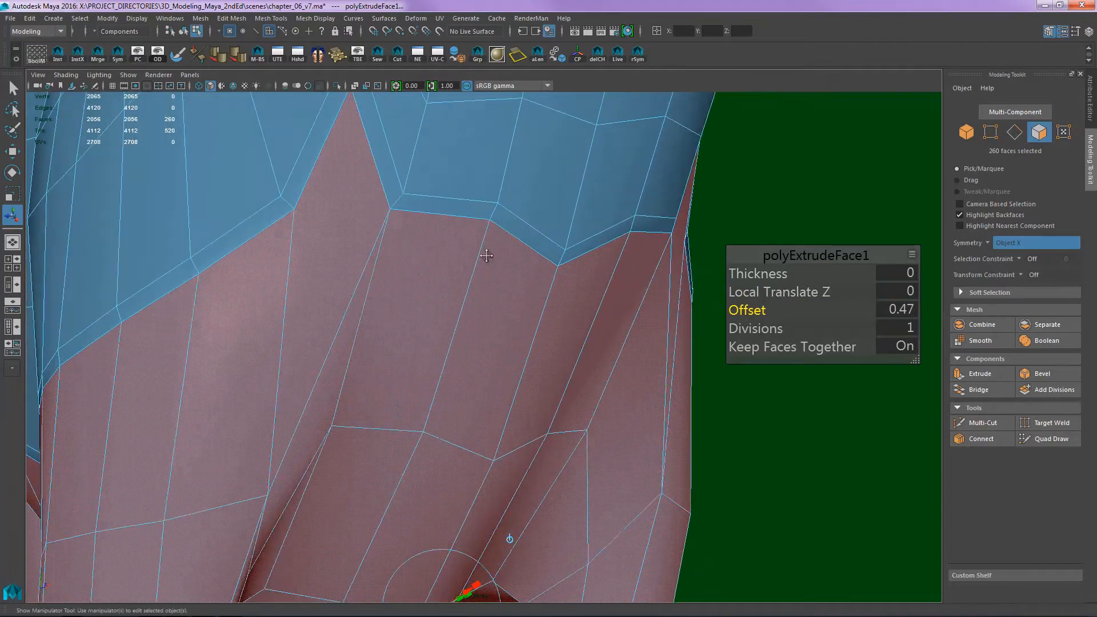
middle_click_drag(485, 255, 504, 281, "alt")
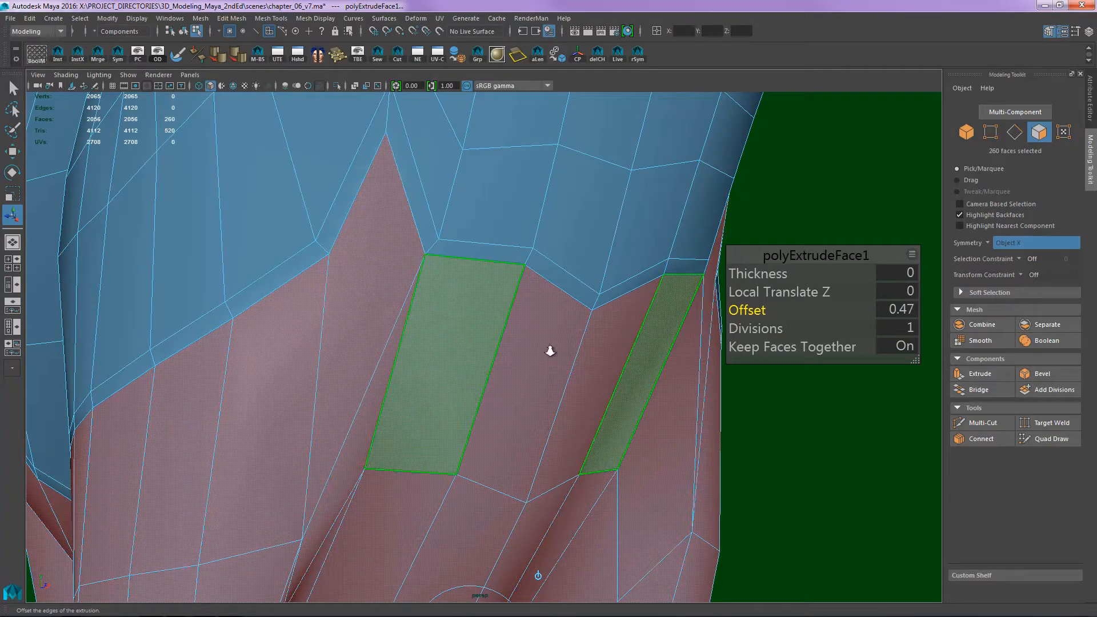
right_click_drag(550, 351, 428, 355, "alt")
left_click_drag(429, 355, 536, 340, "alt")
right_click_drag(537, 341, 412, 368, "alt")
left_click_drag(412, 368, 568, 277, "alt")
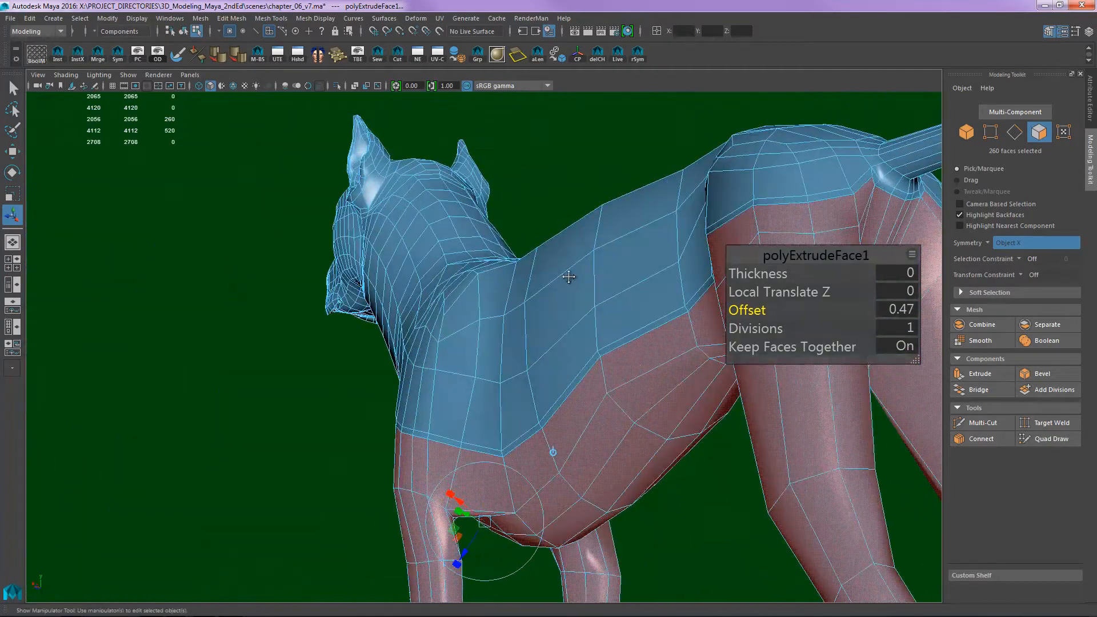
- Examine the offset face ring along the flank, around the hips and beneath the tail
middle_click_drag(569, 277, 419, 343, "alt")
right_click_drag(419, 343, 502, 322, "alt")
left_click_drag(502, 322, 452, 331, "alt")
right_click_drag(451, 332, 629, 296, "alt")
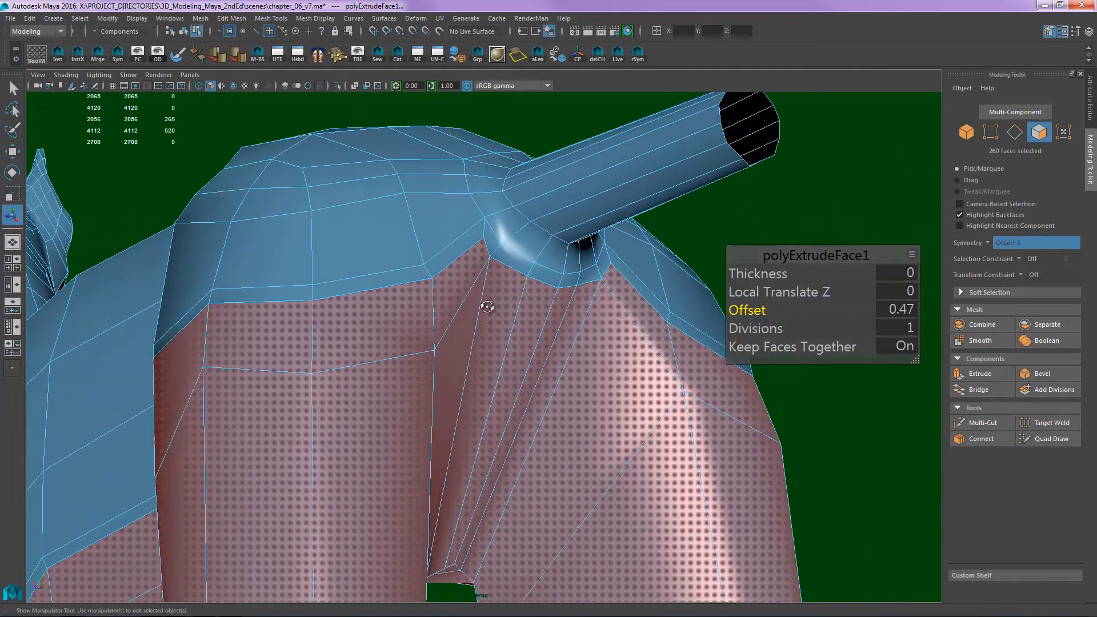
left_click_drag(487, 307, 434, 287, "alt")
right_click_drag(433, 286, 483, 275, "alt")
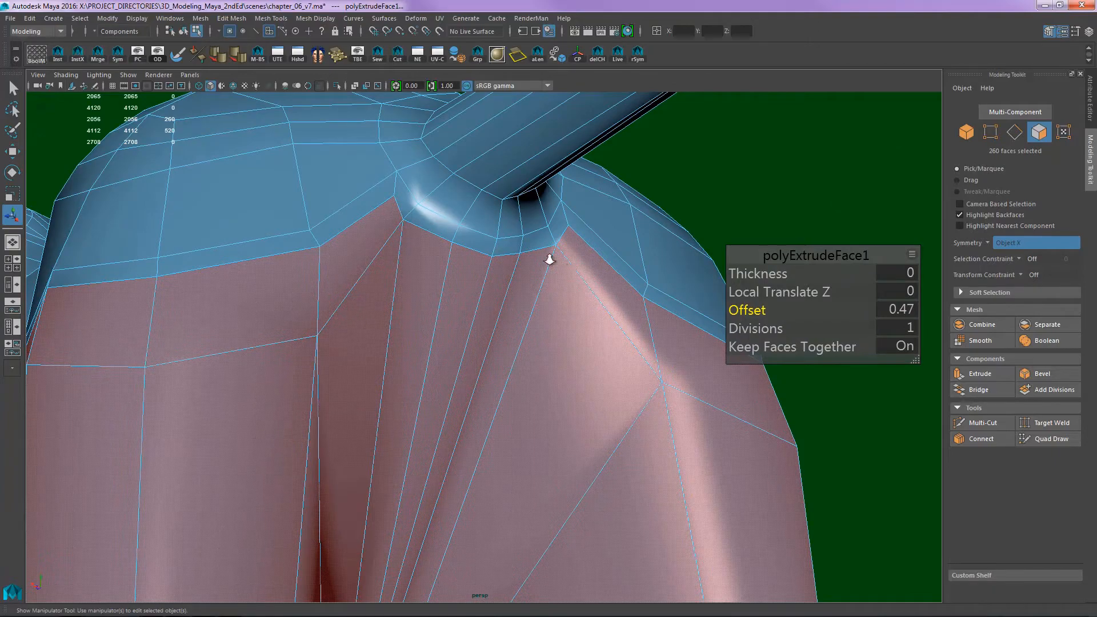
right_click_drag(549, 260, 522, 319, "alt")
mouse_move(522, 318)
left_mouse_down("alt")
mouse_move(478, 353)
mouse_move(384, 381)
mouse_move(360, 366)
left_mouse_up("alt")
- Examine the offset ring above the front leg and belly, and around to the chest
mouse_move(314, 323)
middle_mouse_down("alt")
mouse_move(301, 228)
mouse_move(220, 125)
middle_mouse_up("alt")
middle_click_drag(504, 298, 252, 281, "alt")
middle_click_drag(505, 362, 337, 291, "alt")
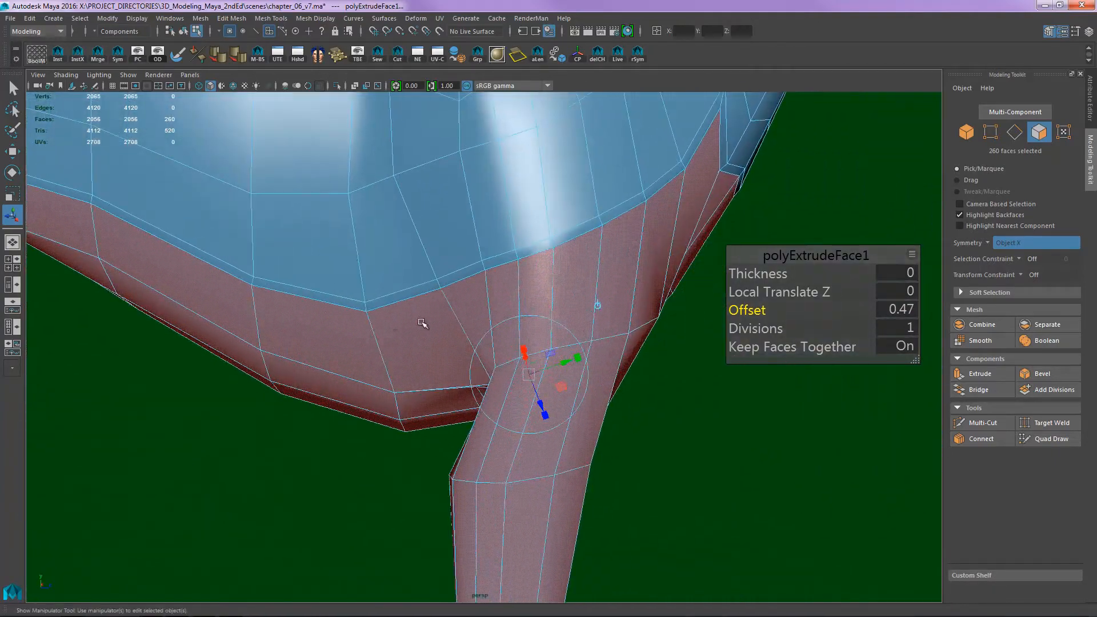
left_click_drag(597, 336, 532, 334, "alt")
middle_click_drag(634, 251, 552, 303, "alt")
right_click_drag(623, 266, 580, 281, "alt")
left_click_drag(580, 282, 520, 257, "alt")
middle_click_drag(520, 245, 524, 276, "alt")
right_click_drag(524, 276, 613, 265, "alt")
middle_click_drag(613, 266, 561, 293, "alt")
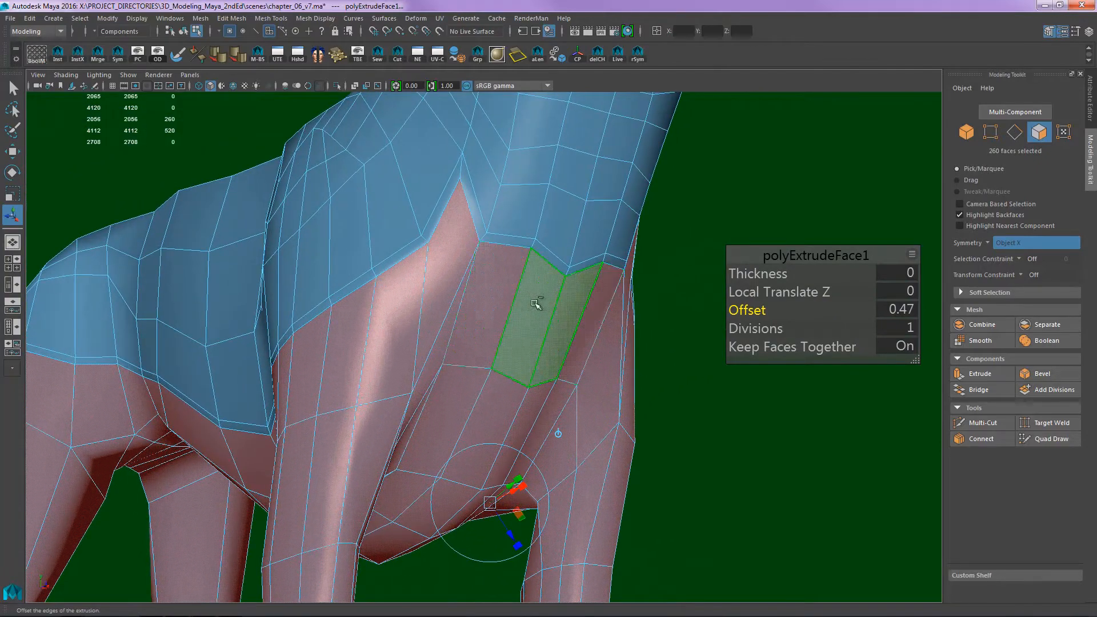
- Extrude the same faces inward with an offset twice more to add two further edge rings, and return to object selection
key("ctrl+e")
left_click_drag(760, 310, 769, 313)
key("ctrl+e")
left_click_drag(605, 350, 532, 343, "alt")
key("q")
key("F8")
left_click_drag(694, 288, 657, 279, "alt")
right_click_drag(658, 279, 594, 131, "alt")
left_click(704, 231)
left_click_drag(640, 261, 554, 226, "alt")
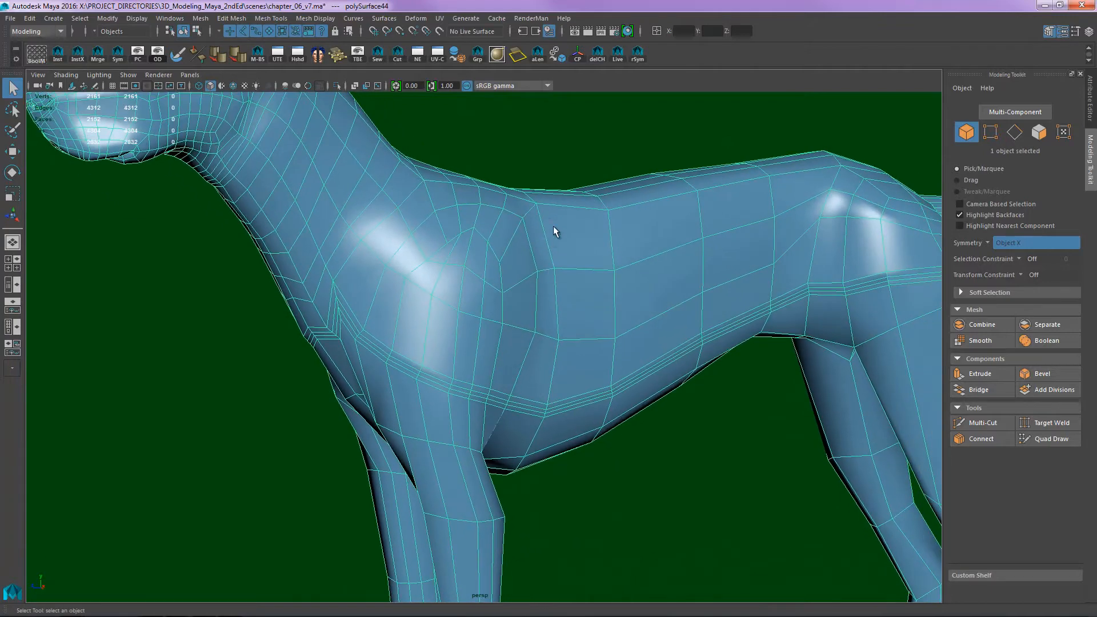
- Make live_msh the live surface and activate Quad Draw with symmetry turned off
left_click(618, 55)
left_click_drag(626, 94, 585, 306, "alt")
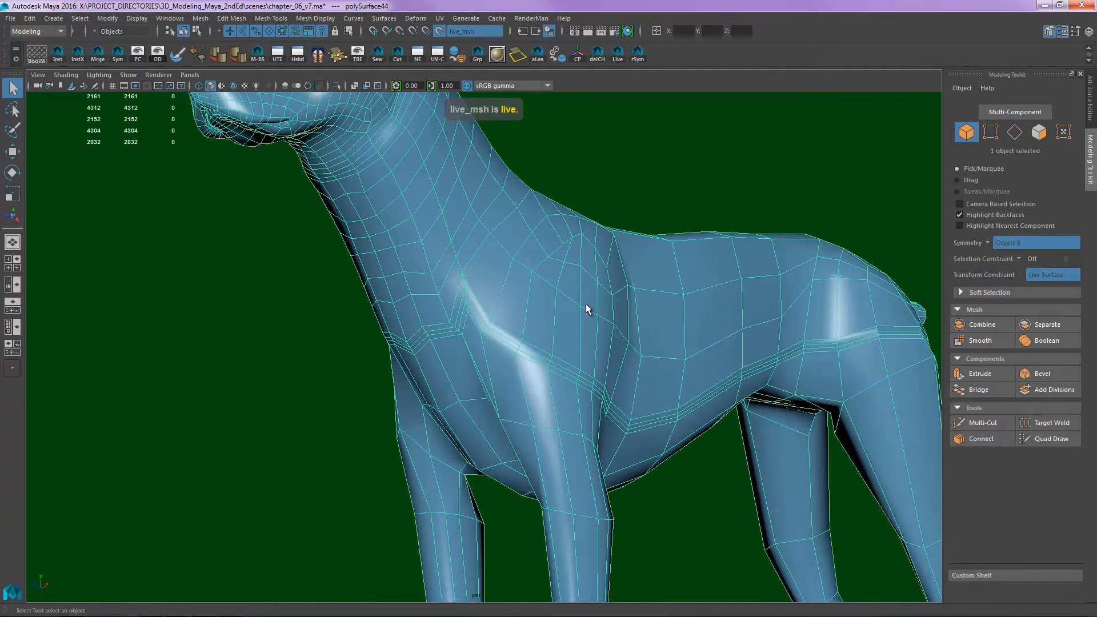
key("ctrl+shift+q")
left_click_drag(502, 333, 578, 321, "alt")
right_click_drag(579, 321, 628, 309, "alt")
middle_click_drag(628, 309, 663, 258, "alt")
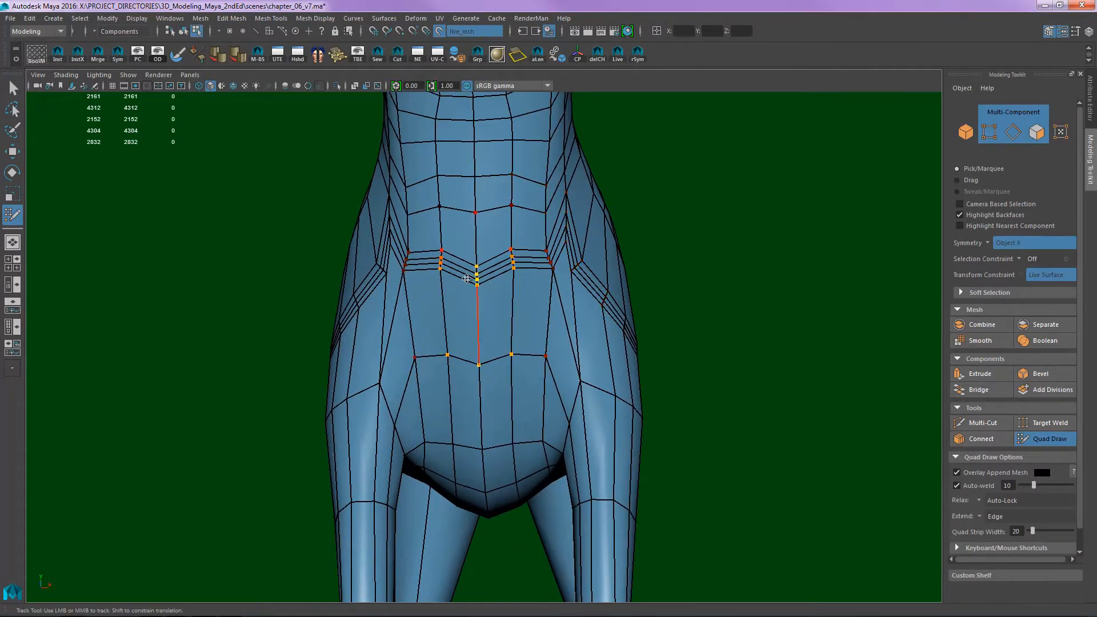
left_click(989, 242)
left_click(1005, 248)
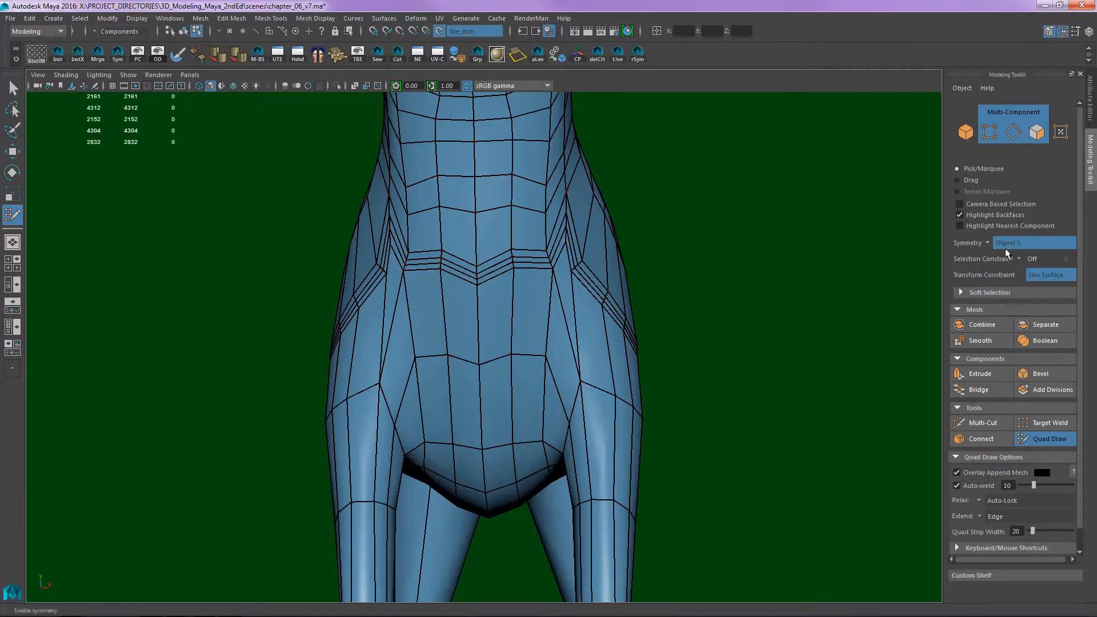
- Relax the tightly spaced edge rings across the chest and front of the shoulder with Quad Draw
mouse_move(674, 282)
left_mouse_down("alt")
mouse_move(626, 294)
mouse_move(497, 284)
left_mouse_up("alt")
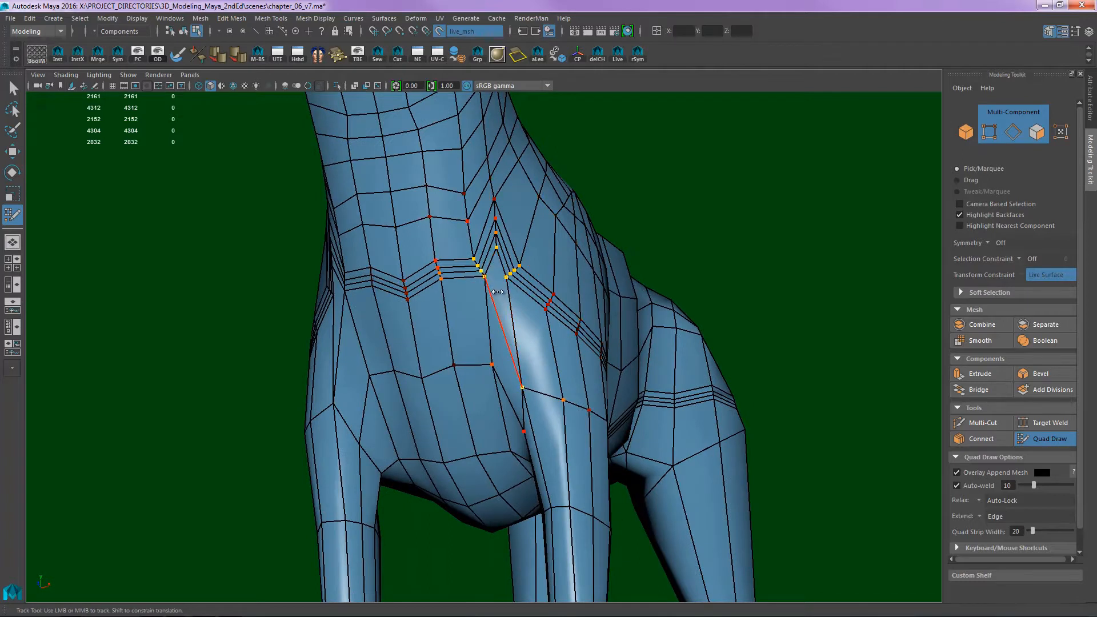
mouse_move(457, 280)
left_mouse_down("shift")
mouse_move(454, 257)
mouse_move(457, 356)
mouse_move(451, 293)
mouse_move(486, 284)
mouse_move(518, 308)
mouse_move(549, 297)
left_mouse_up("shift")
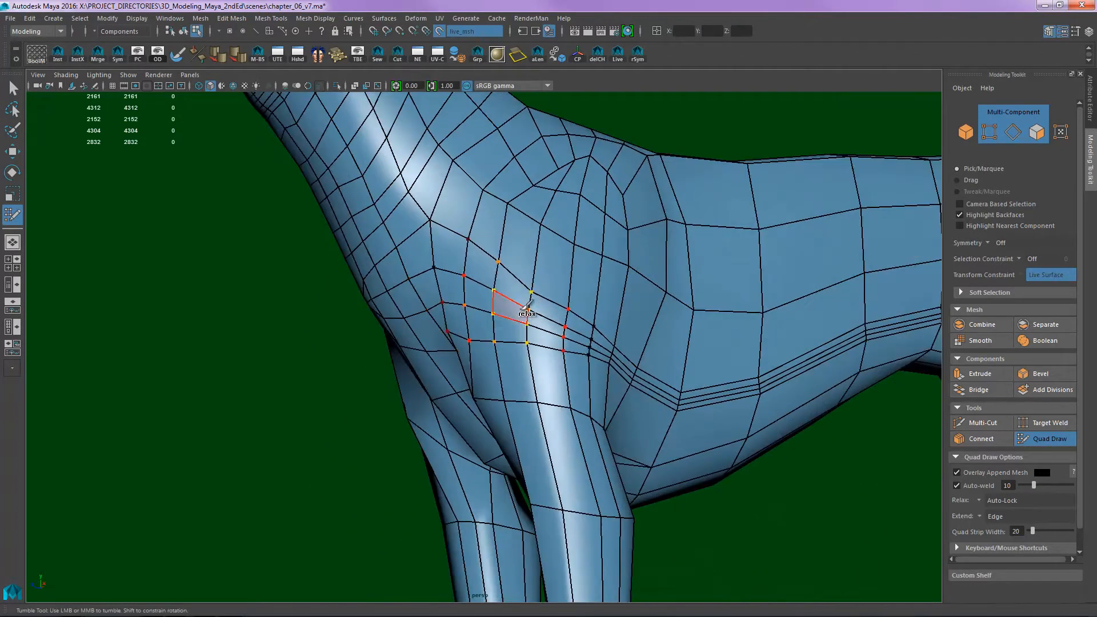
middle_click_drag(564, 286, 493, 273, "alt")
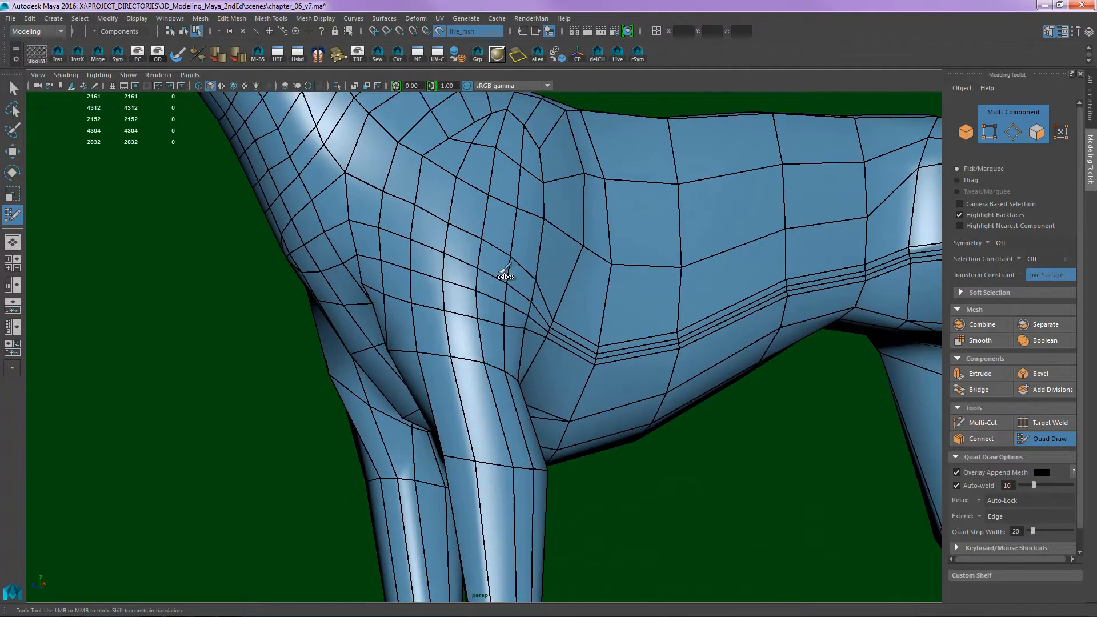
- Relax the edge rings behind the front leg and along the ribcage so they space out evenly
mouse_move(505, 272)
left_mouse_down("shift")
mouse_move(539, 307)
mouse_move(563, 311)
mouse_move(711, 308)
left_mouse_up("shift")
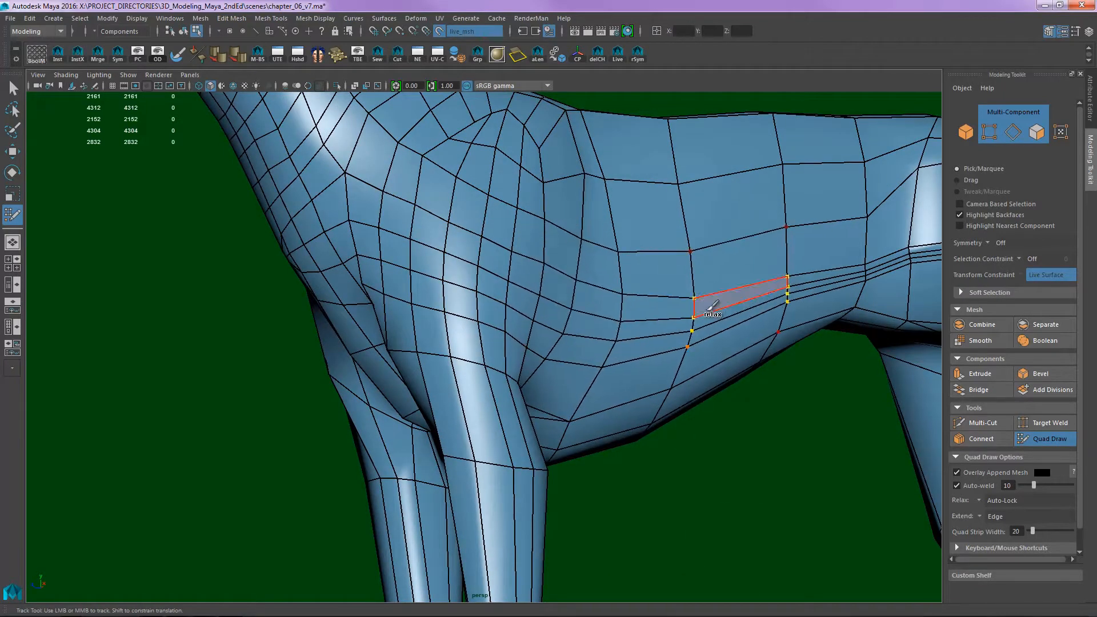
mouse_move(747, 245)
left_mouse_down("alt")
mouse_move(600, 216)
mouse_move(579, 197)
mouse_move(693, 162)
mouse_move(686, 210)
left_mouse_up("alt")
mouse_move(686, 210)
middle_mouse_down("alt")
mouse_move(594, 240)
mouse_move(542, 278)
middle_mouse_up("alt")
left_click_drag(646, 297, 637, 206, "shift")
mouse_move(546, 245)
left_mouse_down("alt")
mouse_move(568, 286)
mouse_move(473, 282)
mouse_move(343, 323)
mouse_move(351, 274)
mouse_move(437, 248)
left_mouse_up("alt")
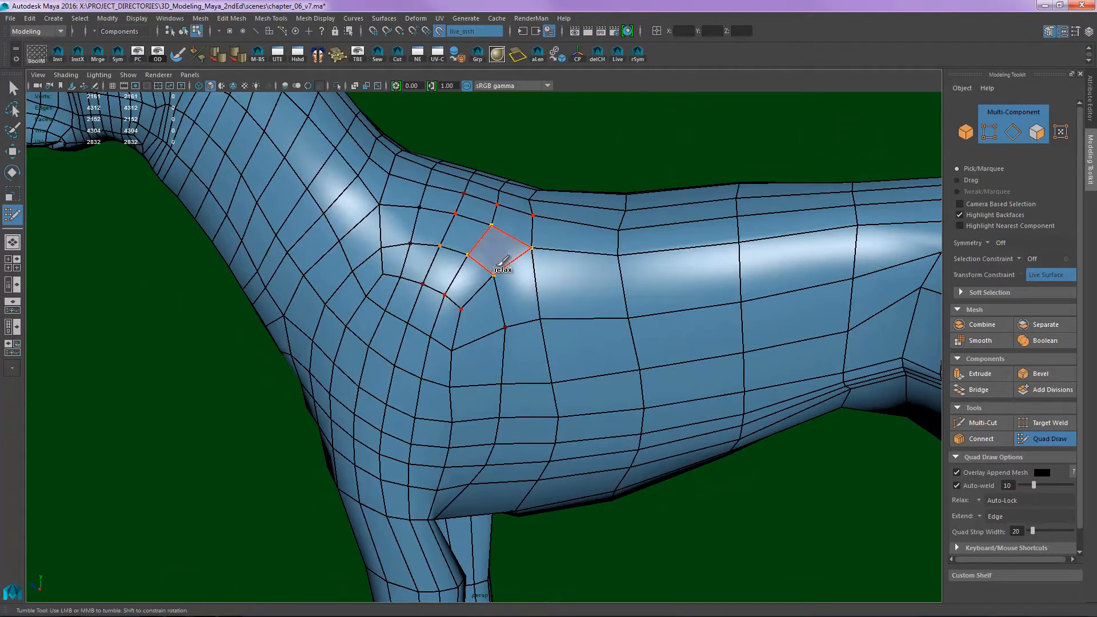
- Relax the quads over the top of the shoulder blade and where it meets the back
mouse_move(537, 273)
left_mouse_down("alt")
mouse_move(485, 296)
mouse_move(528, 257)
left_mouse_up("alt")
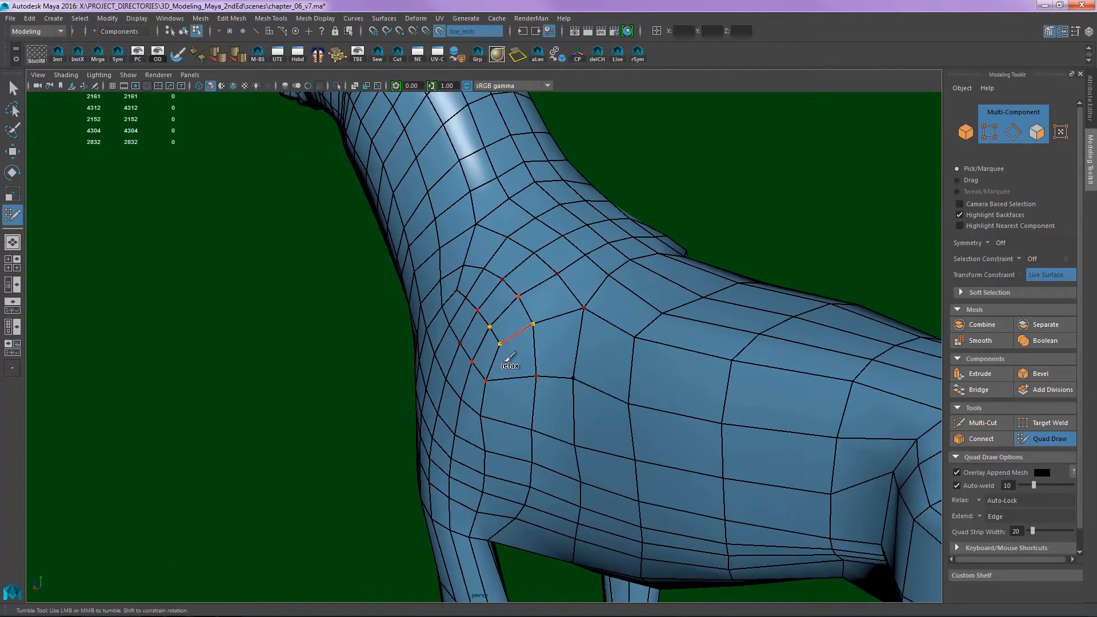
mouse_move(506, 360)
left_mouse_down("shift")
mouse_move(516, 387)
mouse_move(510, 377)
left_mouse_up("shift")
mouse_move(506, 343)
left_mouse_down("alt")
mouse_move(485, 242)
mouse_move(686, 291)
left_mouse_up("alt")
middle_click_drag(686, 291, 574, 284, "alt")
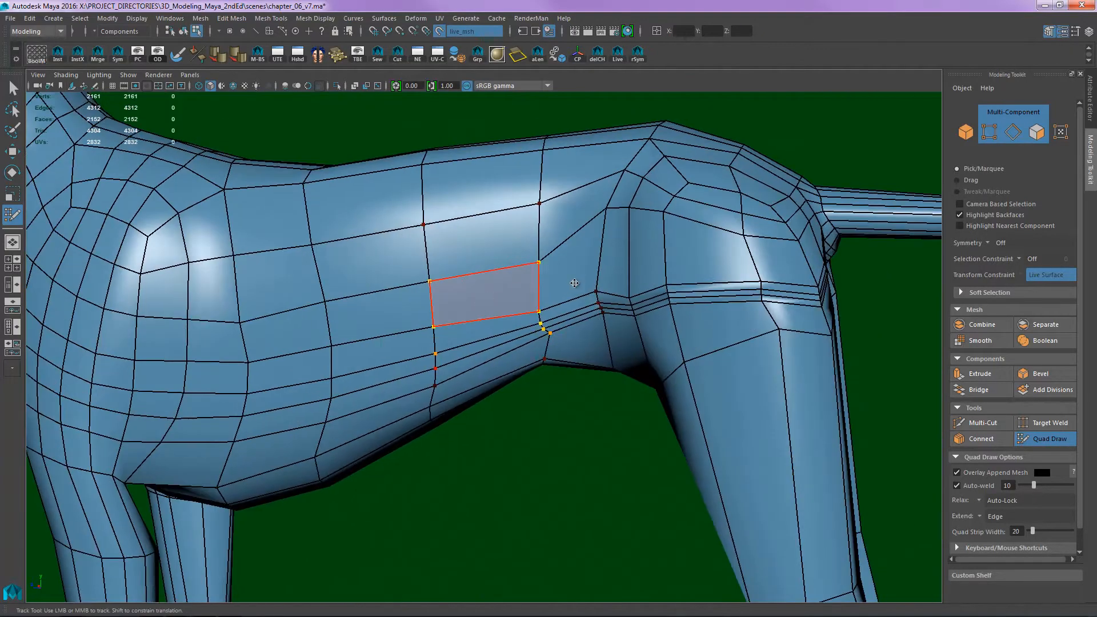
- Relax the tight edge rings across the rear flank, hip and rump around the tail base
left_click_drag(574, 284, 457, 343, "alt")
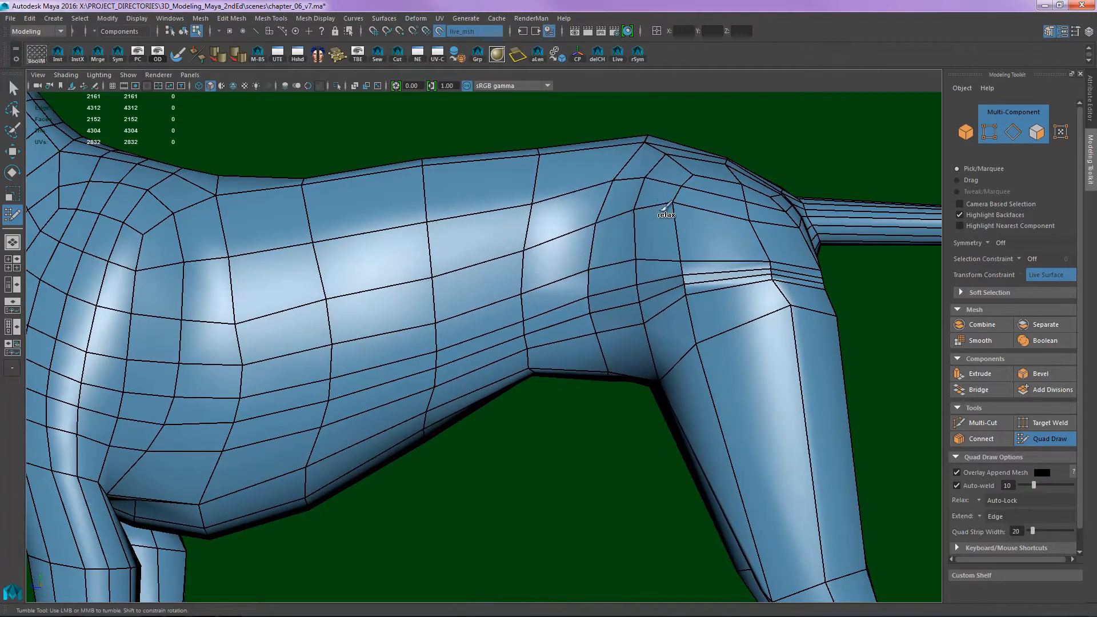
mouse_move(714, 262)
left_mouse_down("alt")
mouse_move(566, 227)
mouse_move(552, 255)
mouse_move(571, 260)
mouse_move(552, 230)
left_mouse_up("alt")
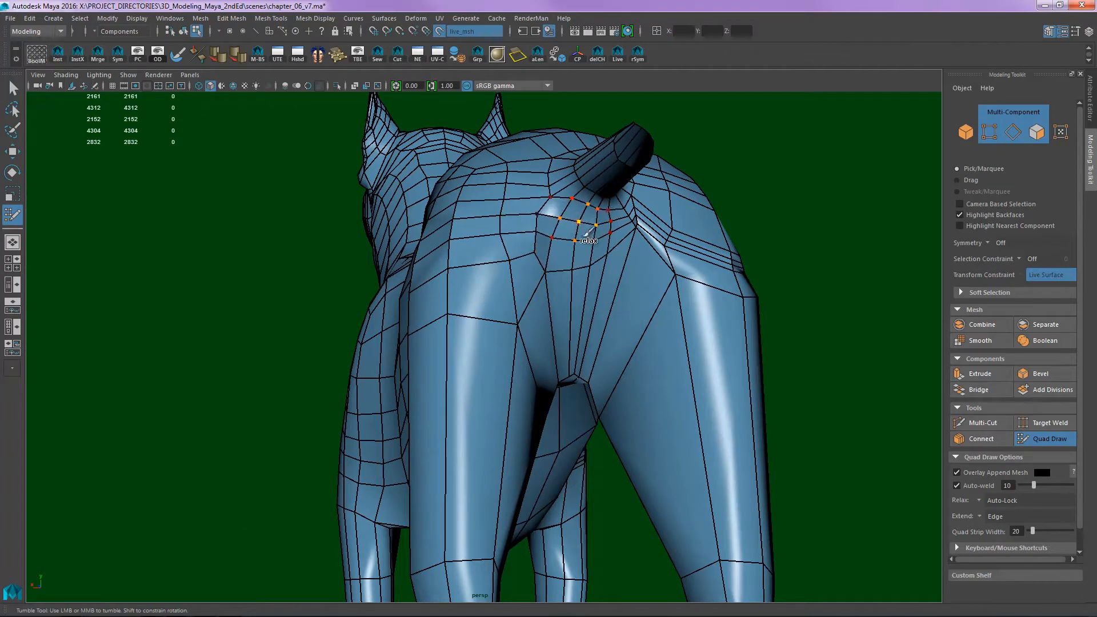
left_click_drag(506, 263, 601, 264, "alt")
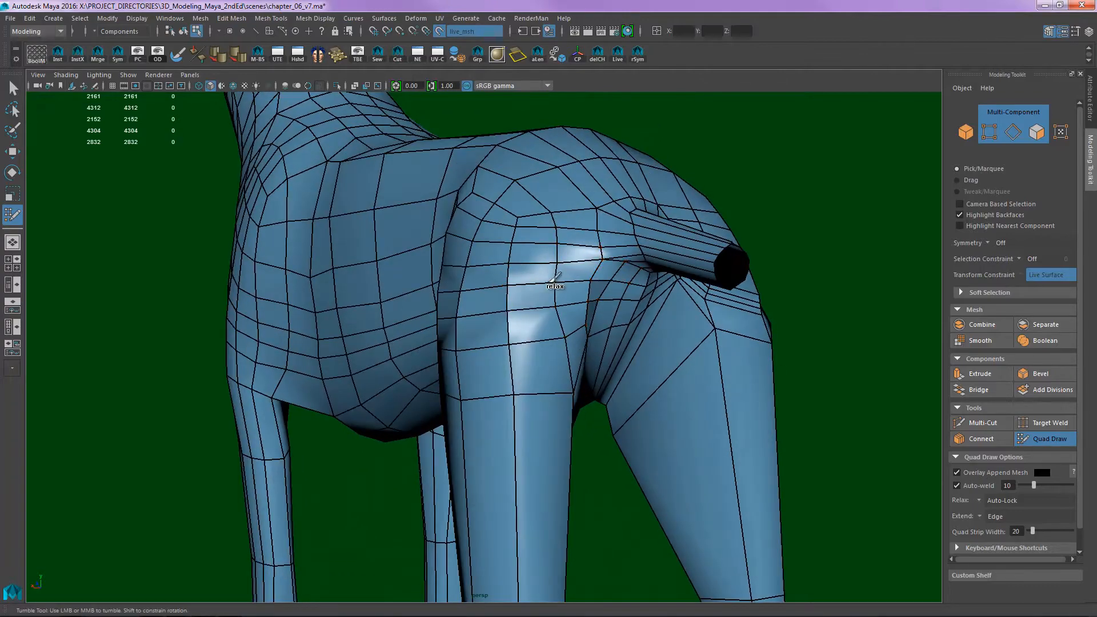
left_click_drag(449, 317, 571, 311, "alt")
- Relax the edge flow along the belly side between the front and hind legs
middle_click_drag(337, 343, 535, 246, "alt")
left_click_drag(534, 246, 547, 274, "alt")
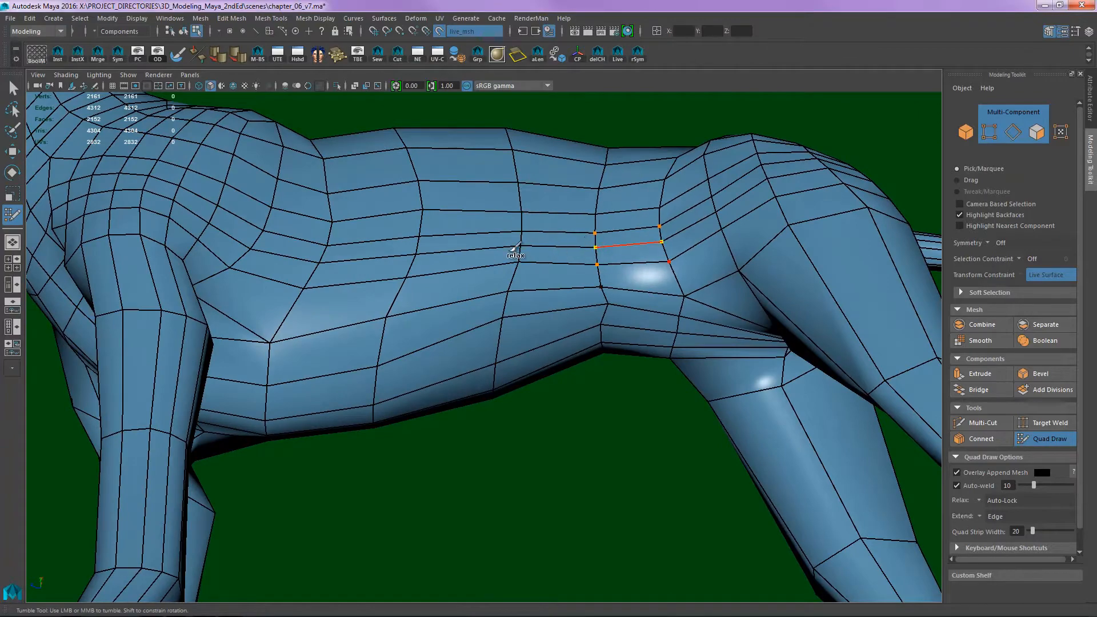
middle_click_drag(338, 282, 519, 274, "alt")
left_click_drag(519, 274, 636, 302, "alt")
right_click_drag(492, 260, 498, 236, "alt")
left_click_drag(498, 236, 484, 203, "alt")
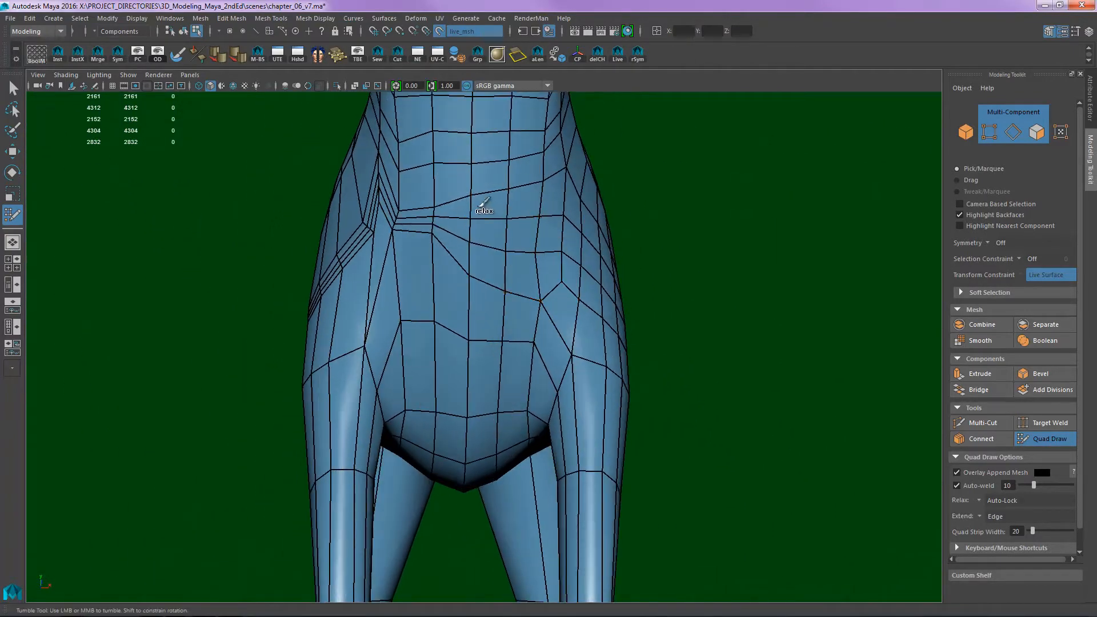
- Relax the quads on the front of the chest where they meet the front leg
mouse_move(490, 298)
left_mouse_down("shift")
mouse_move(508, 194)
mouse_move(514, 257)
mouse_move(498, 310)
mouse_move(513, 322)
mouse_move(572, 276)
mouse_move(547, 267)
mouse_move(556, 229)
left_mouse_up("shift")
mouse_move(623, 252)
left_mouse_down("alt")
mouse_move(566, 257)
mouse_move(495, 240)
left_mouse_up("alt")
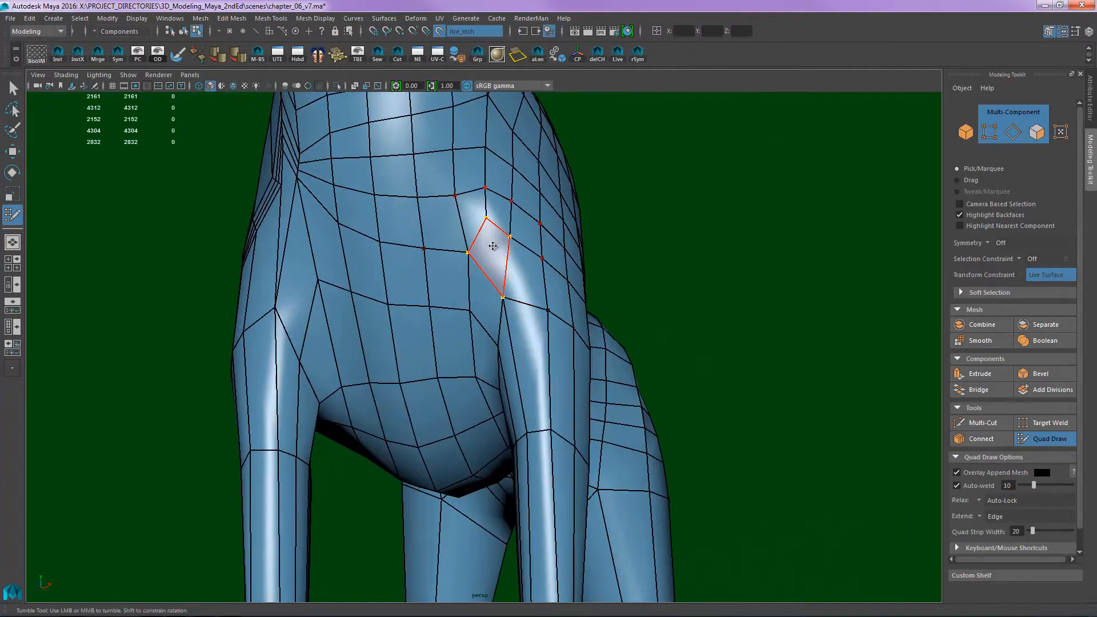
middle_click_drag(523, 250, 581, 255, "alt")
- Insert an edge loop with Multi-Cut around the front shoulder and another through the rump and hind legs
key("ctrl+shift+x")
right_click_drag(581, 255, 507, 287, "alt")
middle_click_drag(507, 287, 480, 335, "alt")
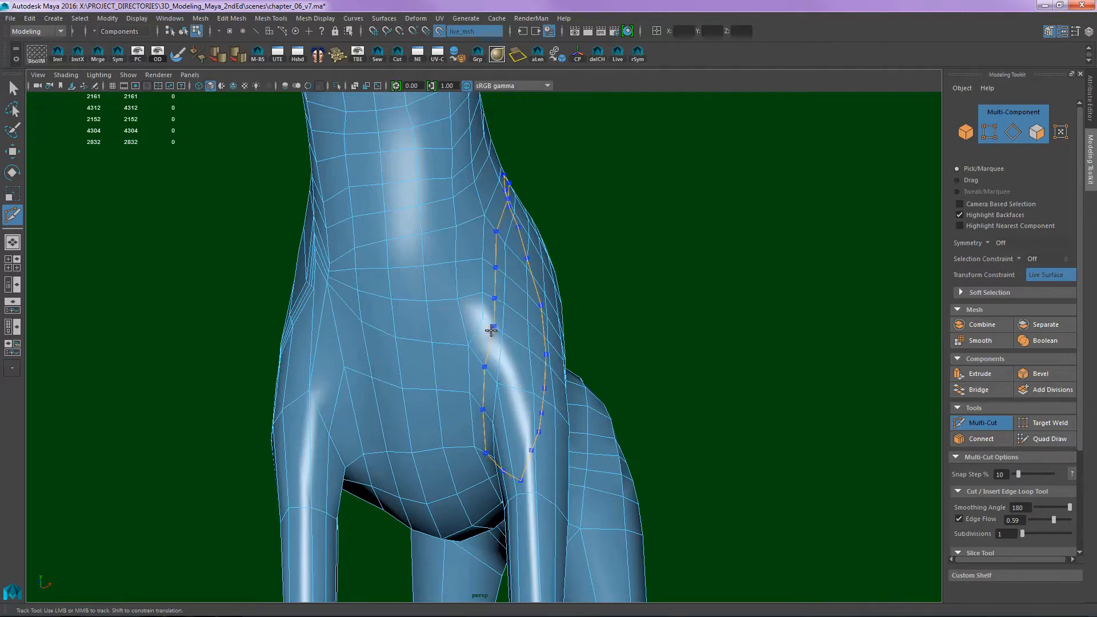
left_click(490, 330, "ctrl")
left_click_drag(617, 319, 509, 266, "alt")
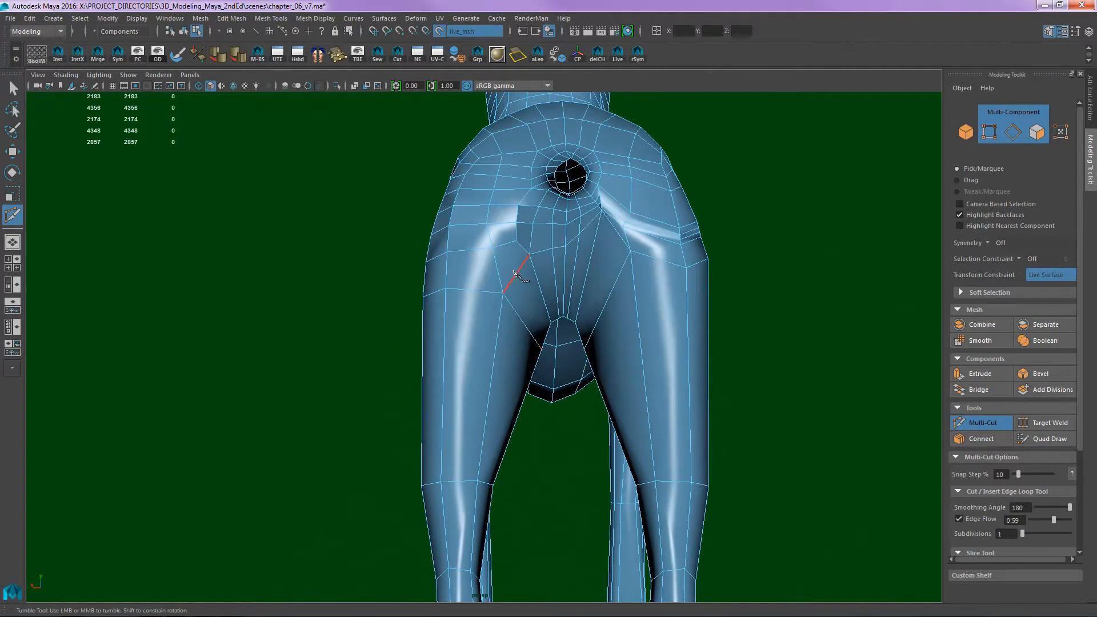
left_click(515, 267, "ctrl")
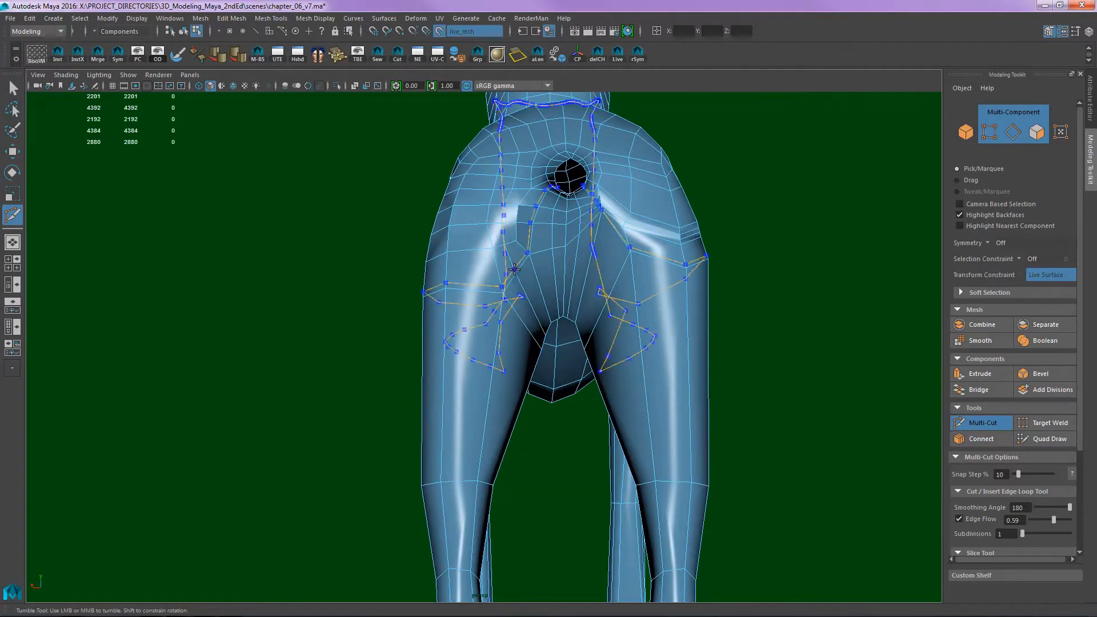
- Return to Quad Draw and relax the new edge loop across the hip and upper thigh
left_click_drag(436, 317, 536, 278, "alt")
middle_click_drag(536, 279, 501, 300, "alt")
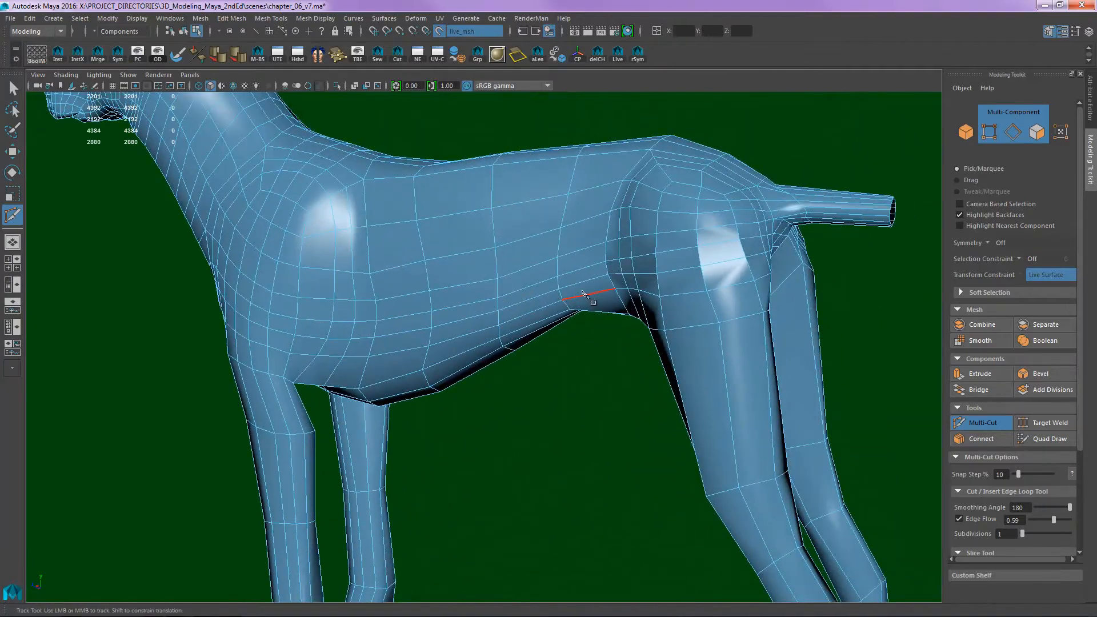
key("q")
key("ctrl+shift+q")
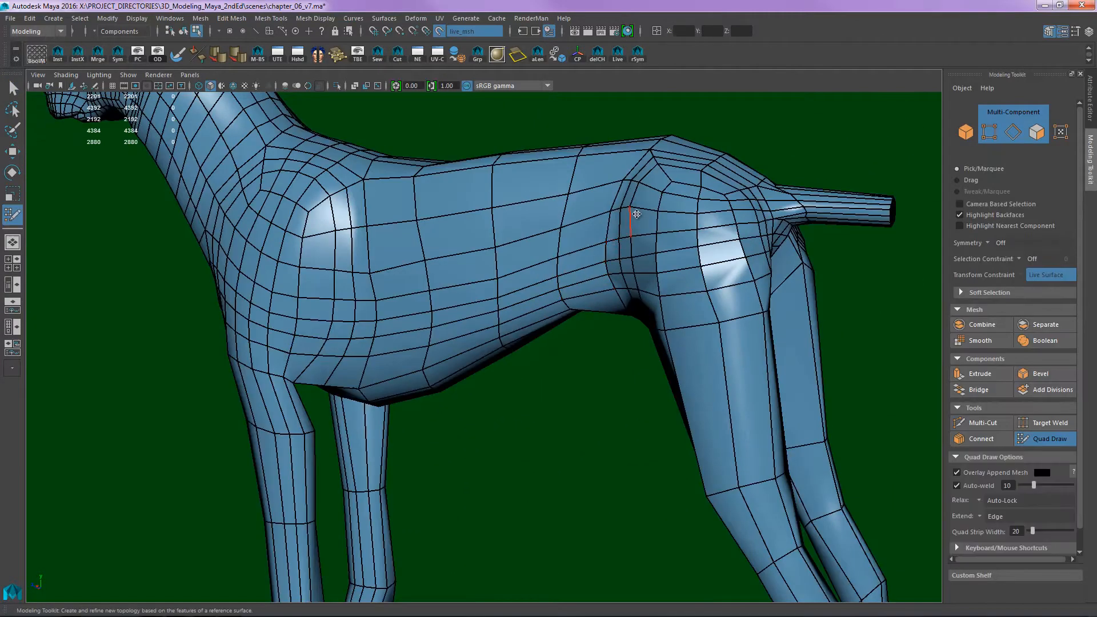
left_click_drag(636, 216, 695, 238, "alt")
right_click_drag(694, 238, 712, 201, "alt")
middle_click_drag(712, 201, 691, 187, "alt")
right_click_drag(691, 187, 525, 292, "alt")
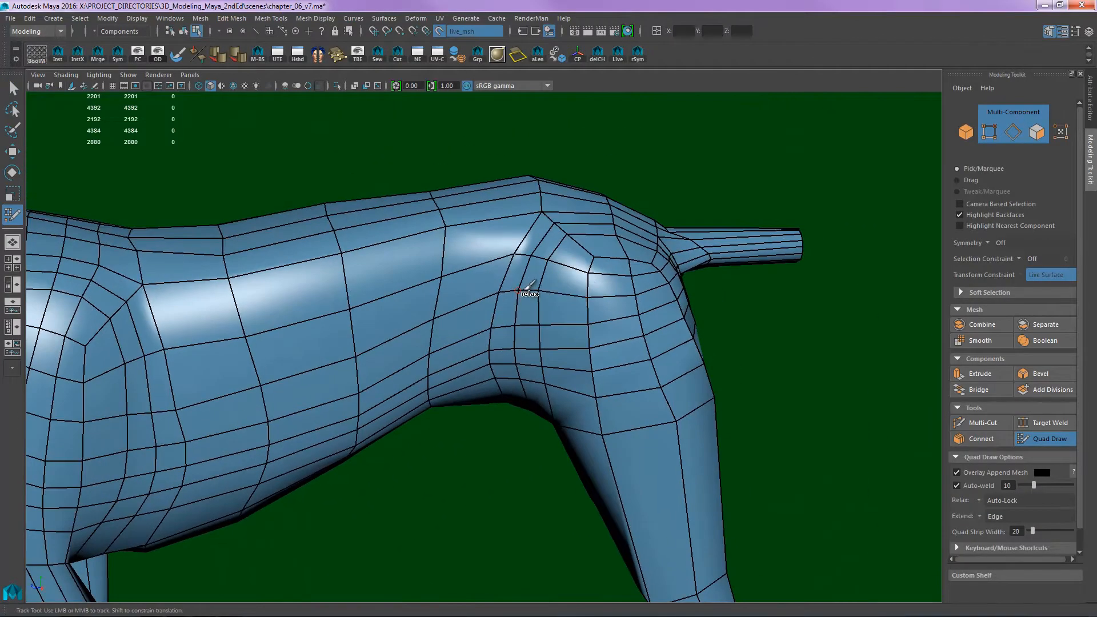
left_click_drag(541, 256, 540, 292, "shift")
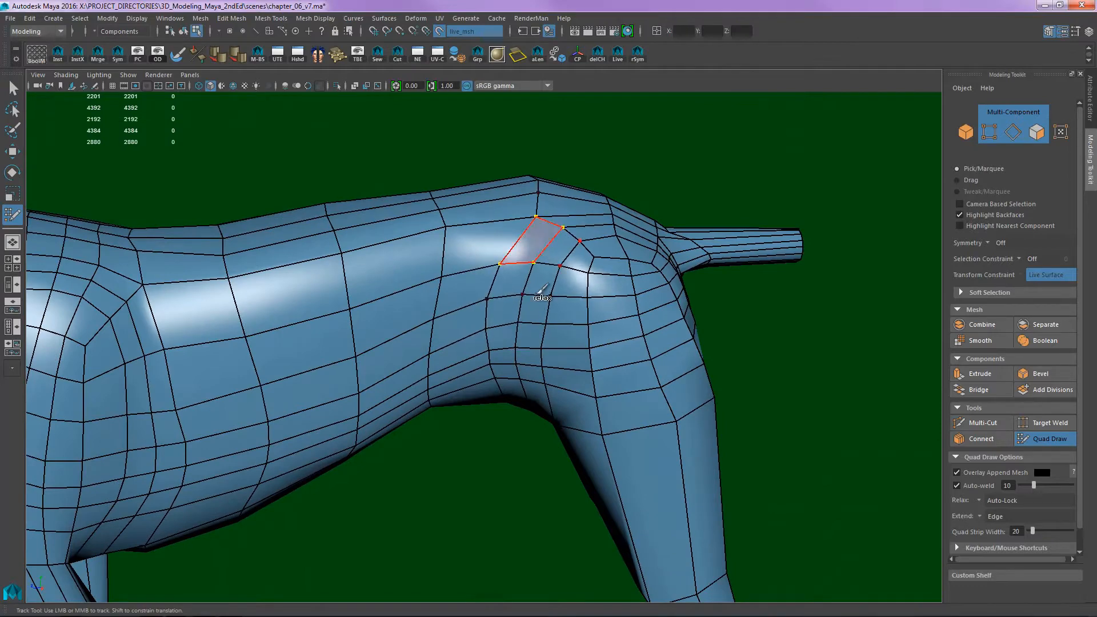
left_click_drag(525, 339, 513, 346, "shift")
left_click_drag(541, 312, 560, 276, "alt")
- Relax the quads around the back of the thigh, the rump and the area beneath the tail
mouse_move(623, 294)
left_mouse_down("alt")
mouse_move(551, 298)
mouse_move(508, 317)
left_mouse_up("alt")
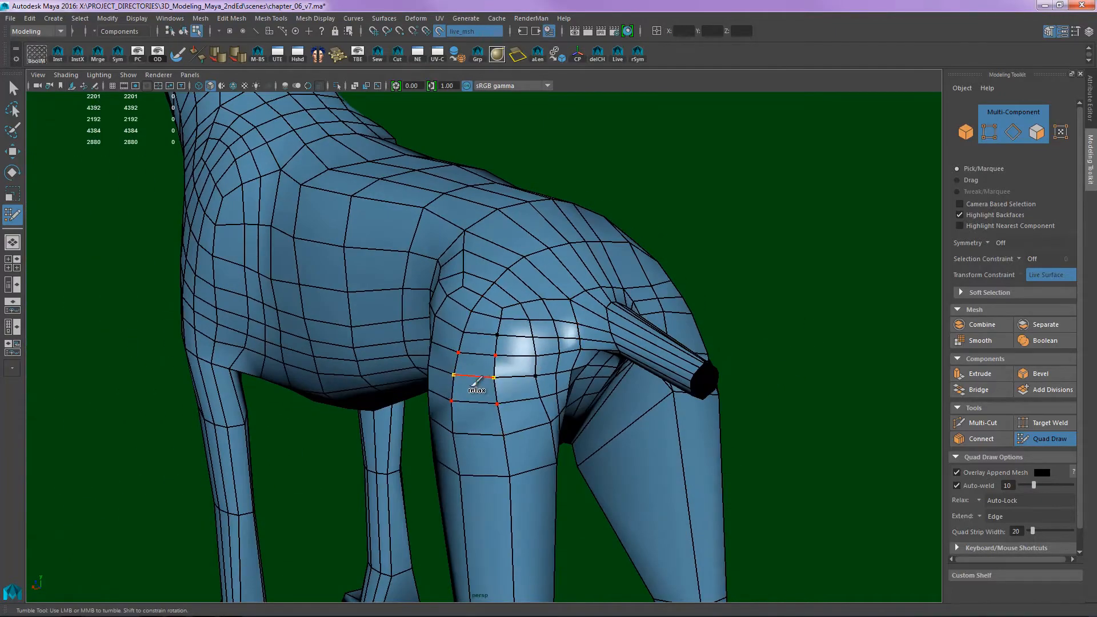
left_click_drag(482, 366, 486, 302, "alt")
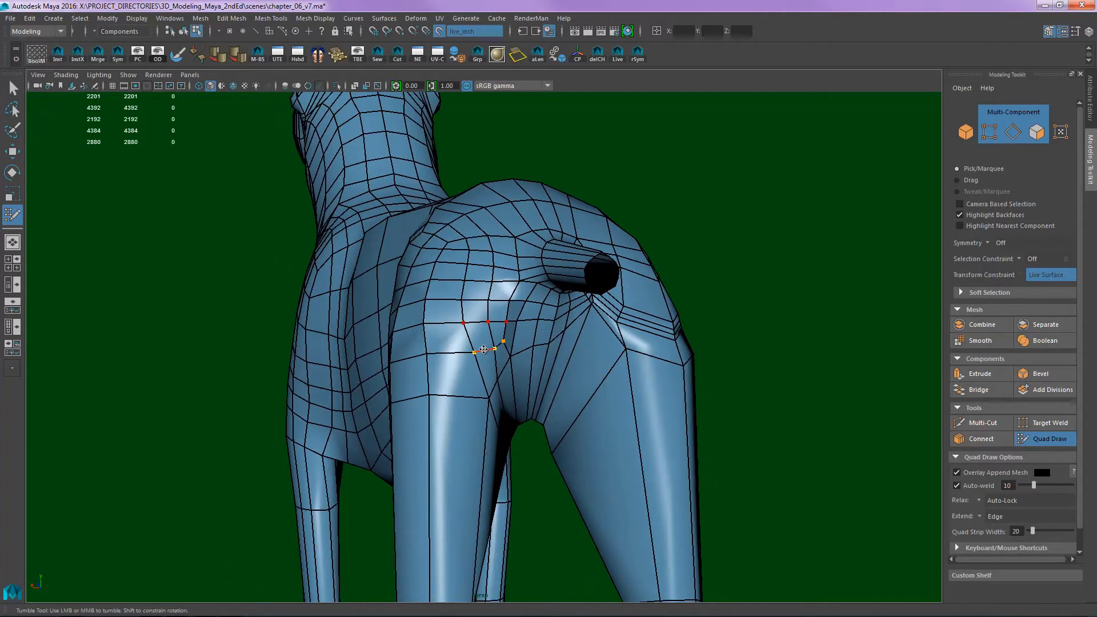
left_click_drag(483, 349, 642, 265, "alt")
scroll(642, 265, "up", 2)
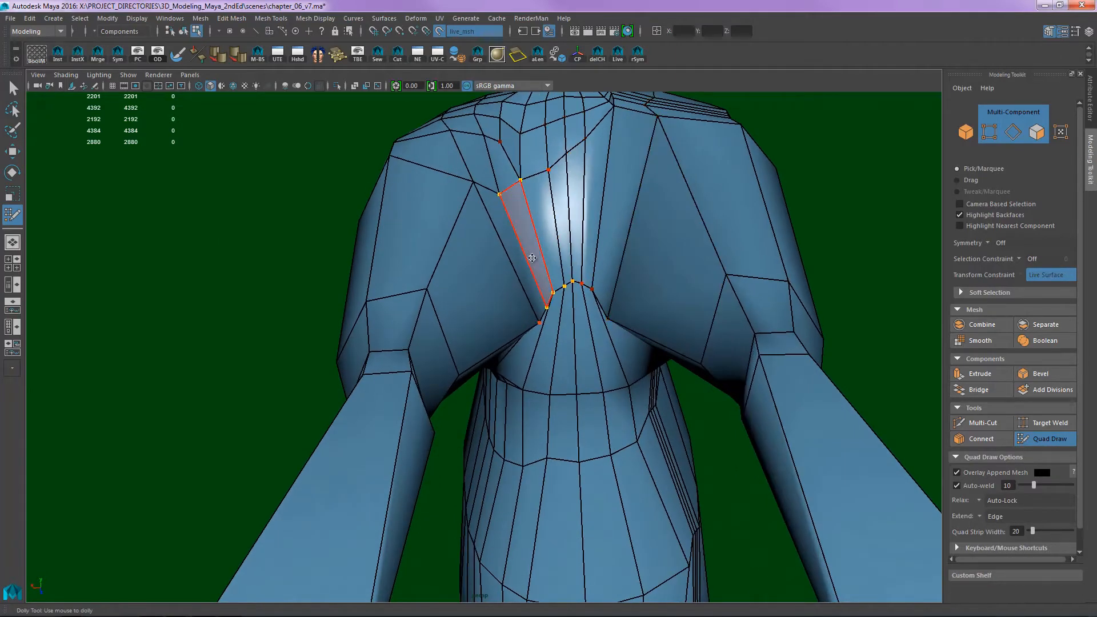
middle_click_drag(527, 213, 517, 279, "alt")
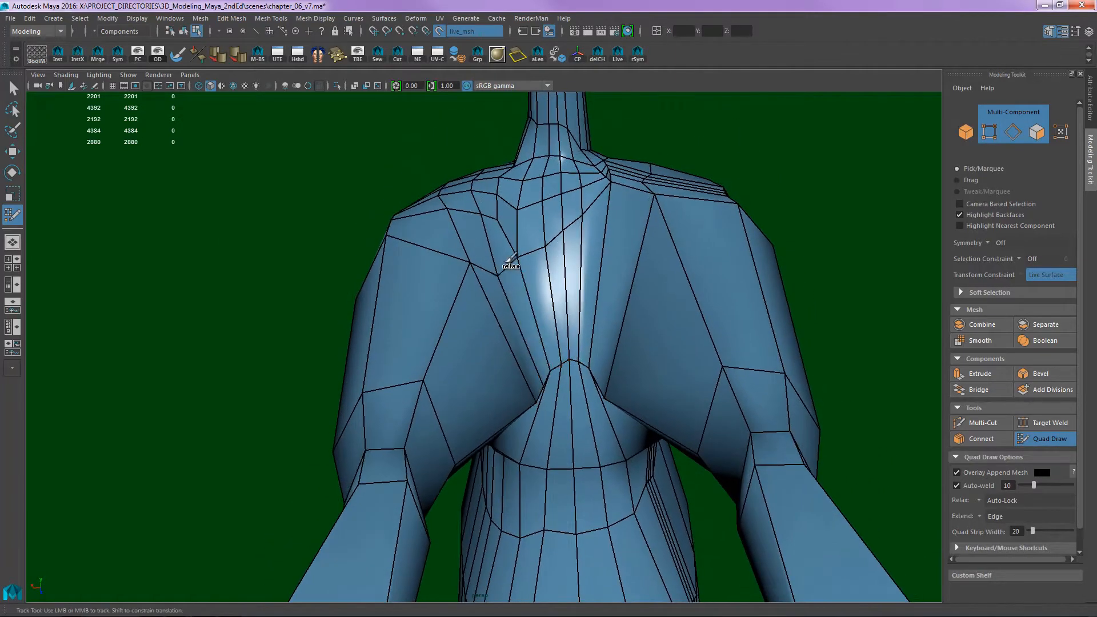
left_click_drag(545, 351, 515, 403, "alt")
right_click_drag(514, 402, 477, 377, "alt")
- Relax the denser topology across the chest, the front shoulder and the area behind the front leg
left_click_drag(477, 377, 583, 366, "alt")
middle_click_drag(583, 365, 619, 353, "alt")
mouse_move(619, 353)
left_mouse_down("alt")
mouse_move(686, 303)
mouse_move(554, 320)
mouse_move(474, 274)
mouse_move(543, 289)
left_mouse_up("alt")
right_click_drag(542, 288, 554, 318, "alt")
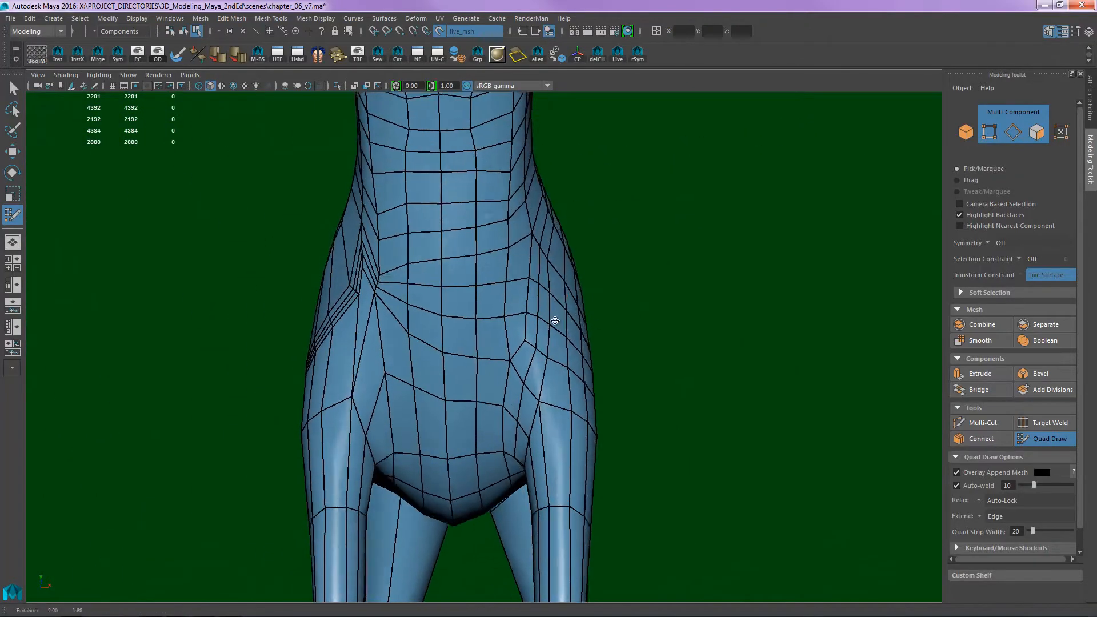
left_click_drag(554, 318, 460, 334, "alt")
middle_click_drag(459, 334, 499, 348, "alt")
left_click_drag(523, 295, 455, 322, "alt")
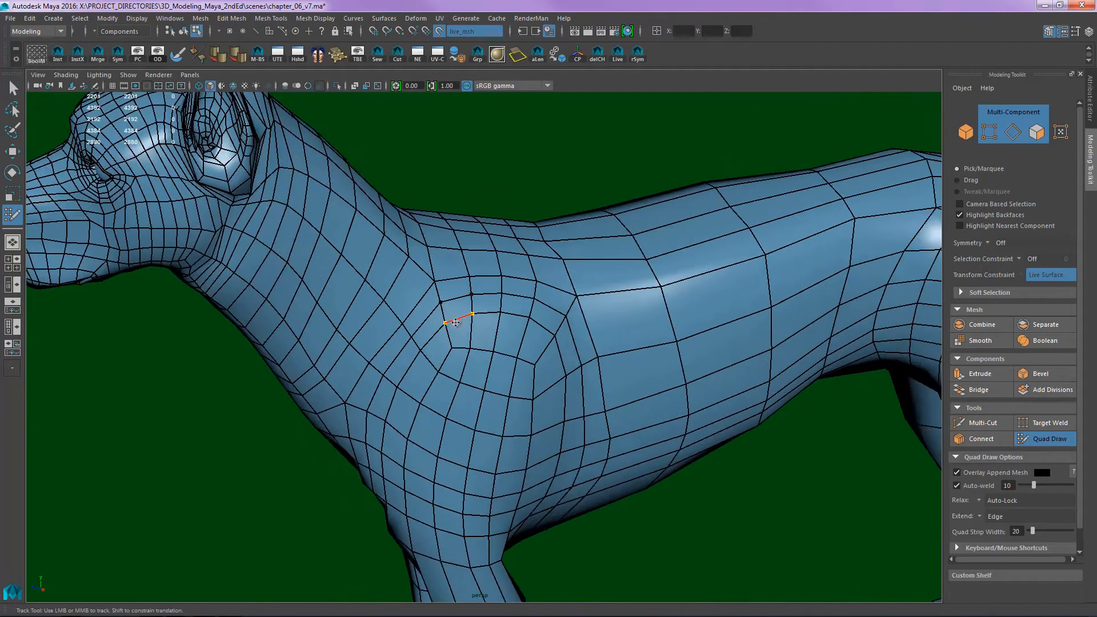
left_click_drag(554, 339, 426, 309, "alt")
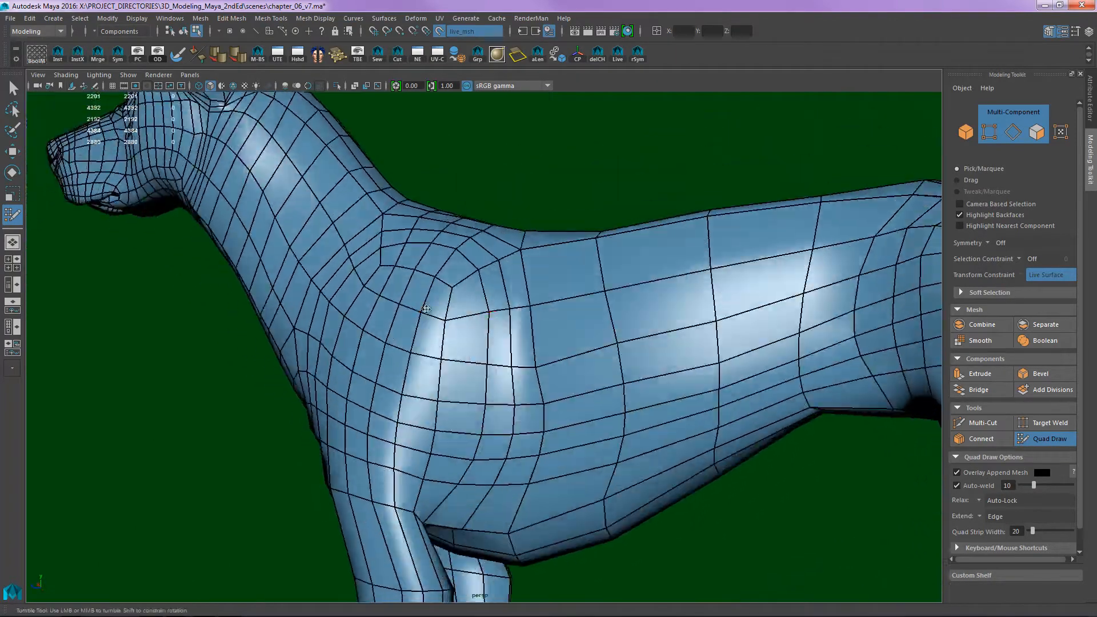
middle_click_drag(516, 409, 549, 249, "alt")
left_click_drag(536, 276, 584, 308, "alt")
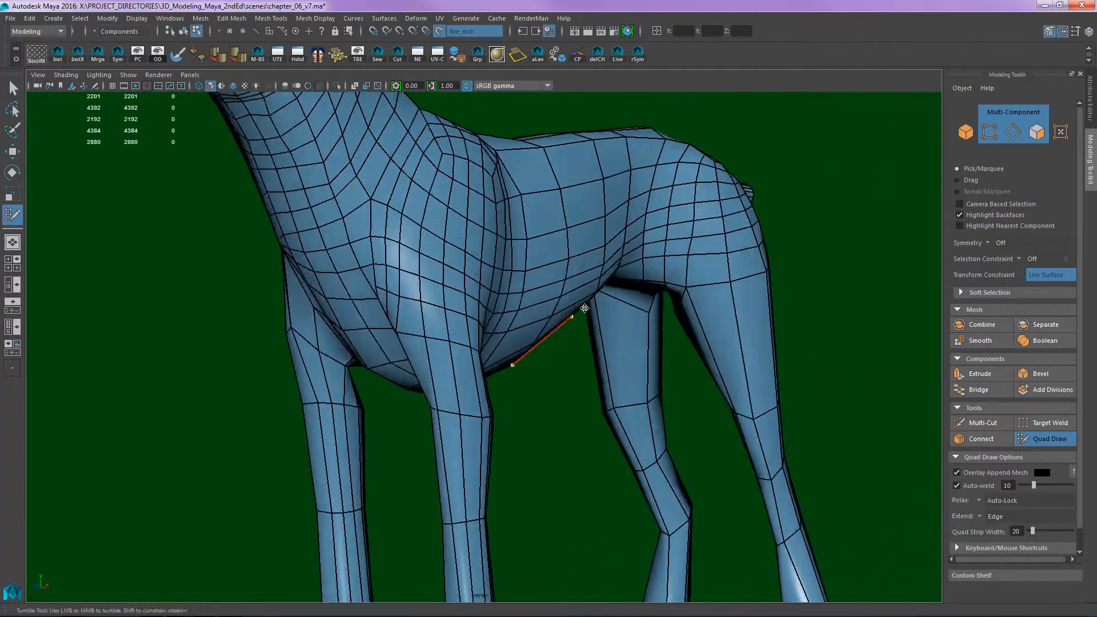
- Insert four vertical edge loops with Multi-Cut around the torso, spaced between the front shoulder and the hip
right_click_drag(584, 308, 466, 284, "alt")
middle_click_drag(466, 284, 512, 331, "alt")
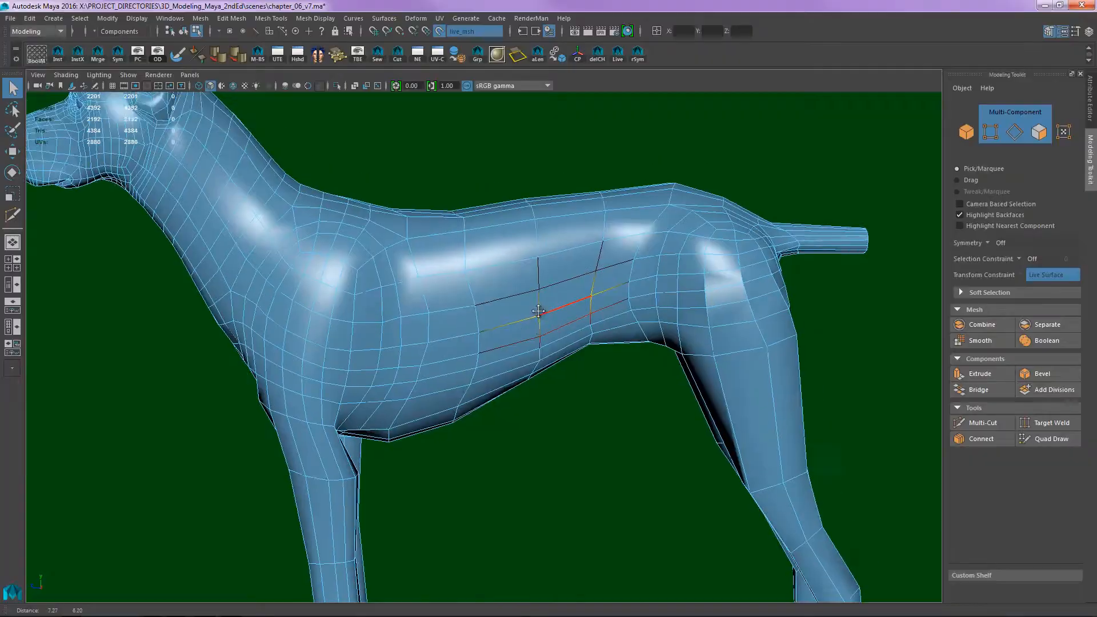
left_click(414, 342)
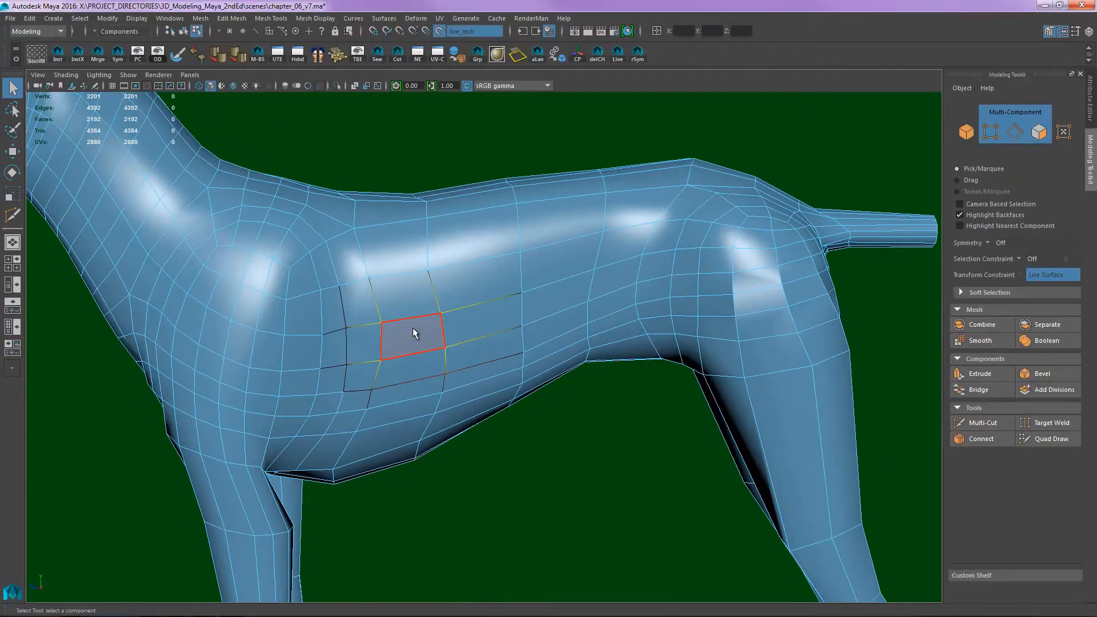
key("y")
left_click(399, 275, "ctrl")
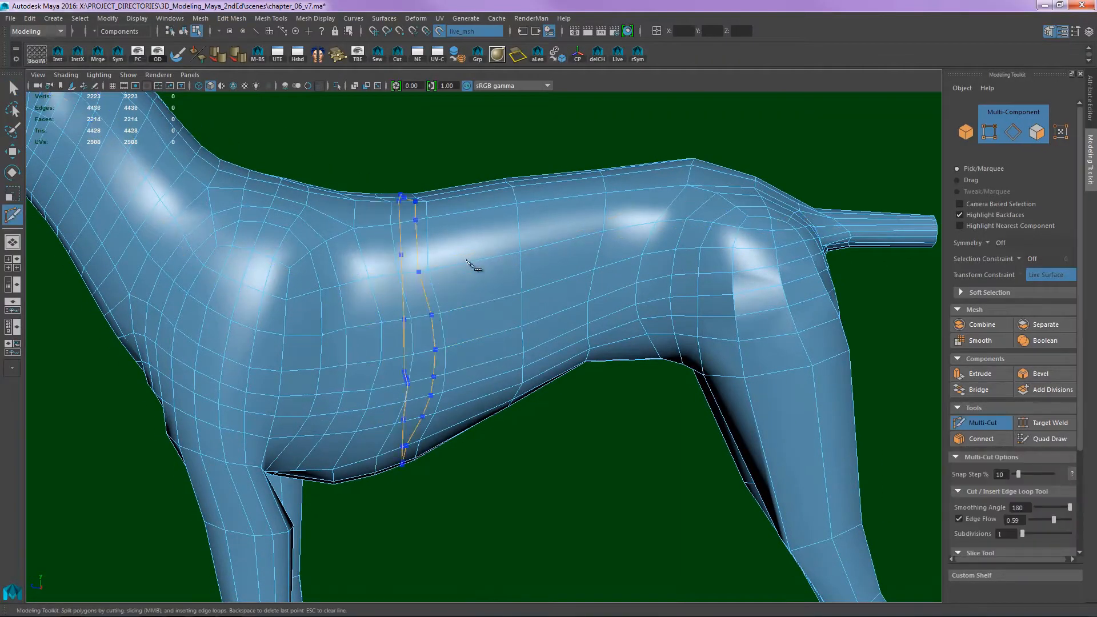
left_click(562, 228, "ctrl")
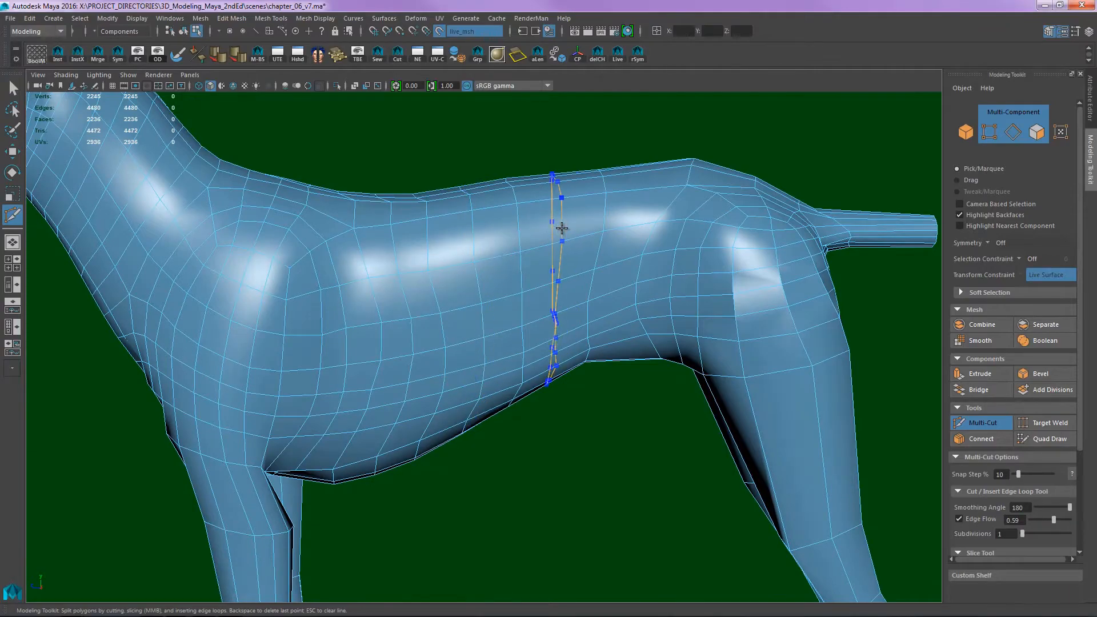
left_click(562, 228, "ctrl")
left_click(629, 213, "ctrl")
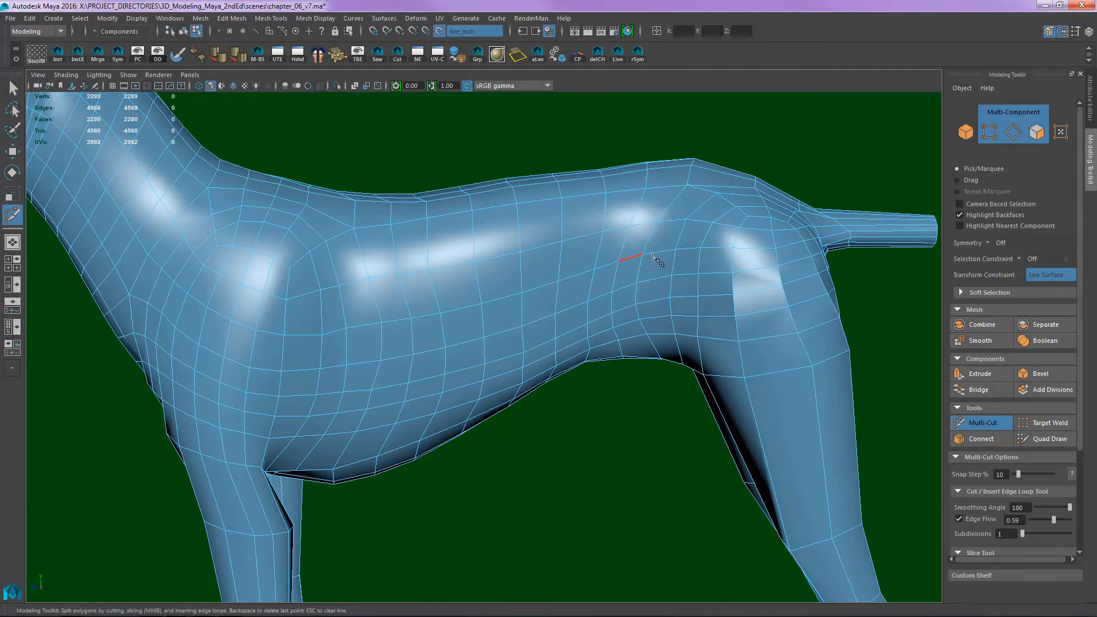
- Return to Quad Draw and relax the new torso loops along the back, ribcage and belly
left_click_drag(657, 260, 501, 328, "alt")
key("ctrl+shift+q")
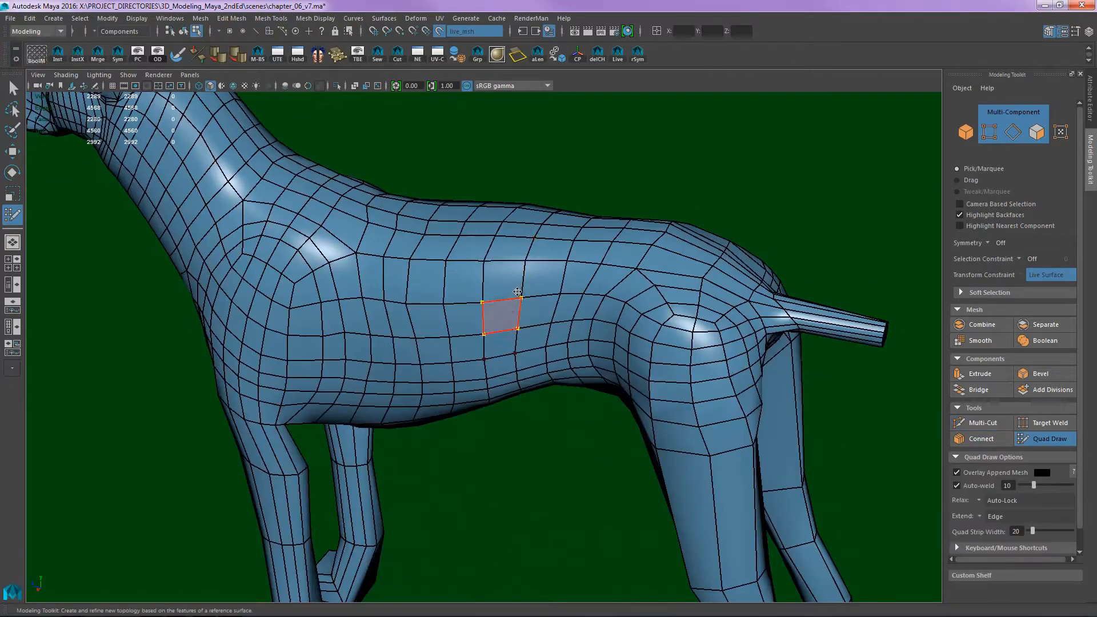
left_click_drag(396, 245, 375, 218, "shift")
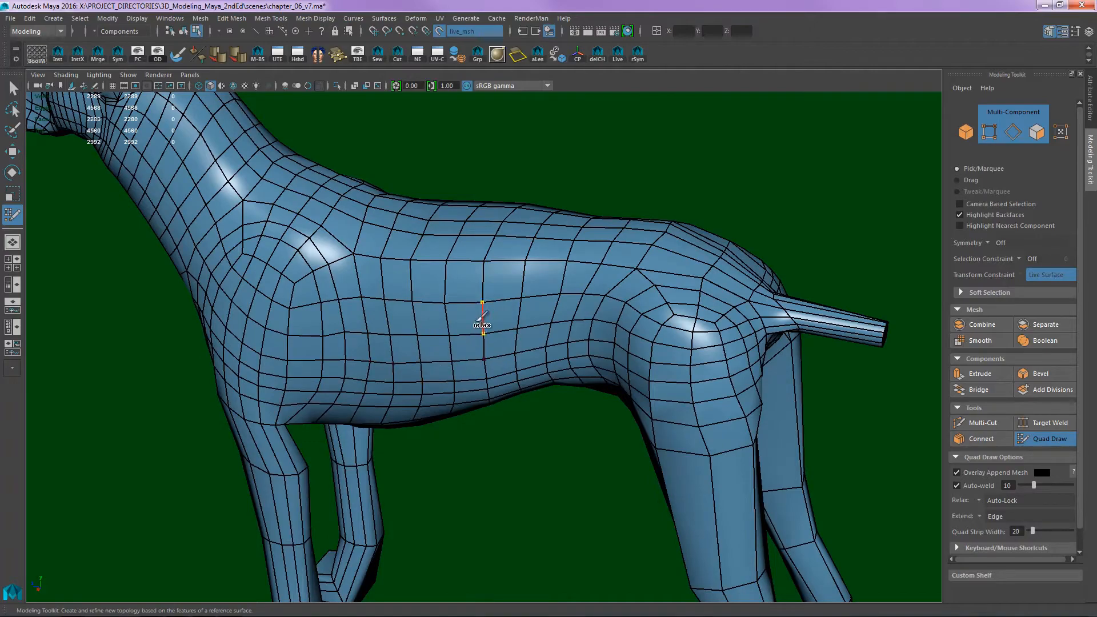
mouse_move(535, 285)
left_mouse_down("shift")
mouse_move(603, 262)
mouse_move(588, 254)
mouse_move(583, 314)
mouse_move(544, 265)
mouse_move(516, 257)
mouse_move(509, 215)
mouse_move(510, 270)
left_mouse_up("shift")
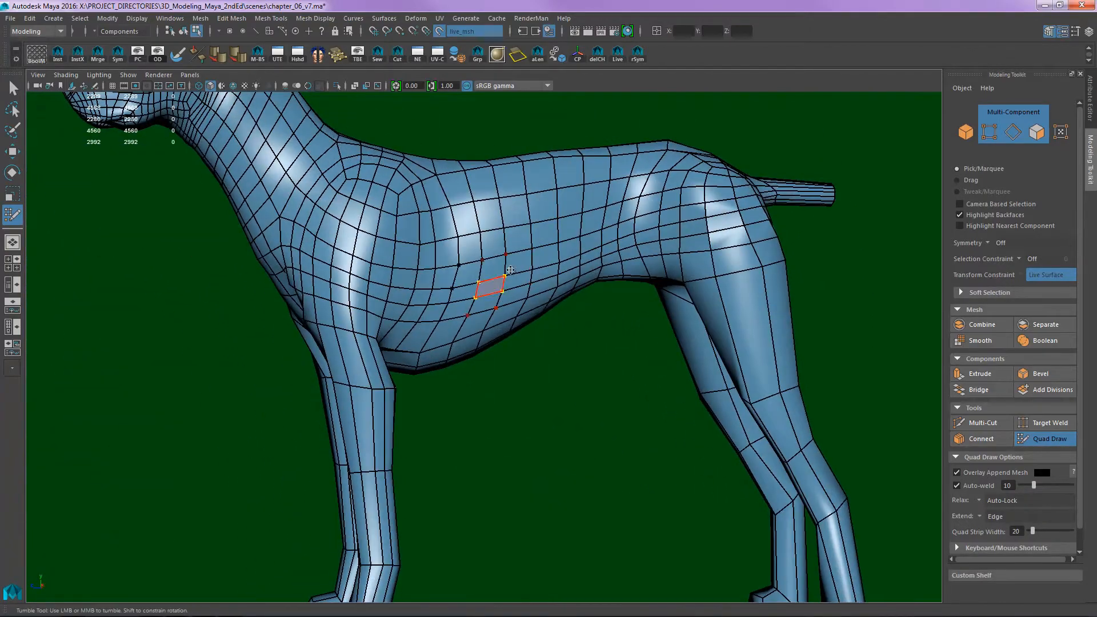
middle_click_drag(535, 275, 527, 224, "alt")
- Examine the edge layout of the front and hind legs down to the paws
left_click_drag(503, 291, 575, 282, "alt")
right_click_drag(575, 282, 701, 303, "alt")
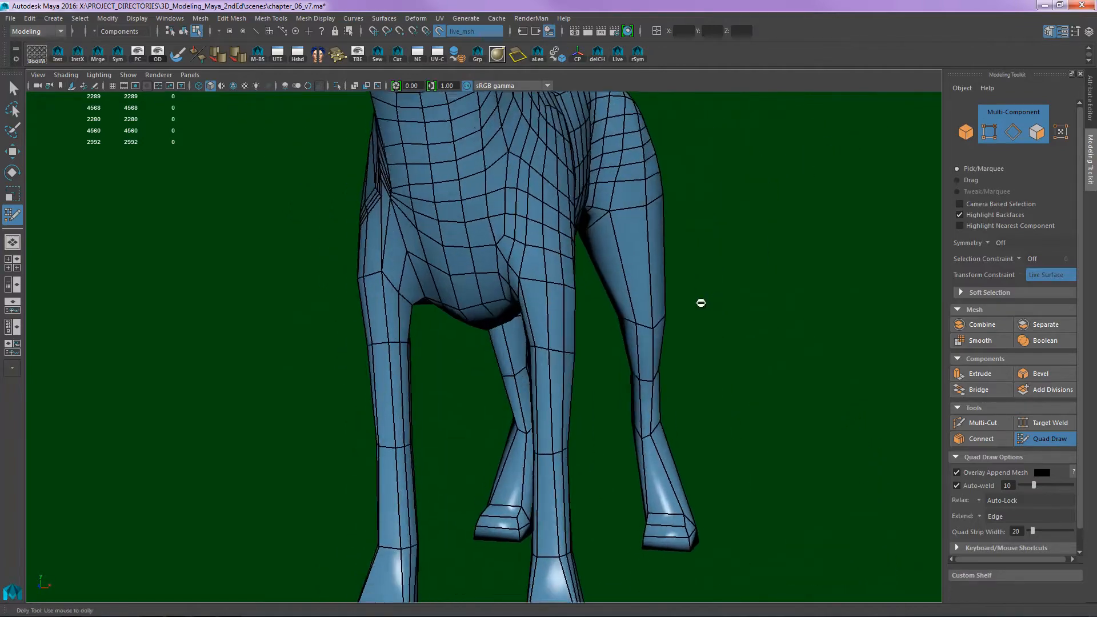
left_click_drag(700, 303, 541, 299, "alt")
right_click_drag(541, 298, 580, 331, "alt")
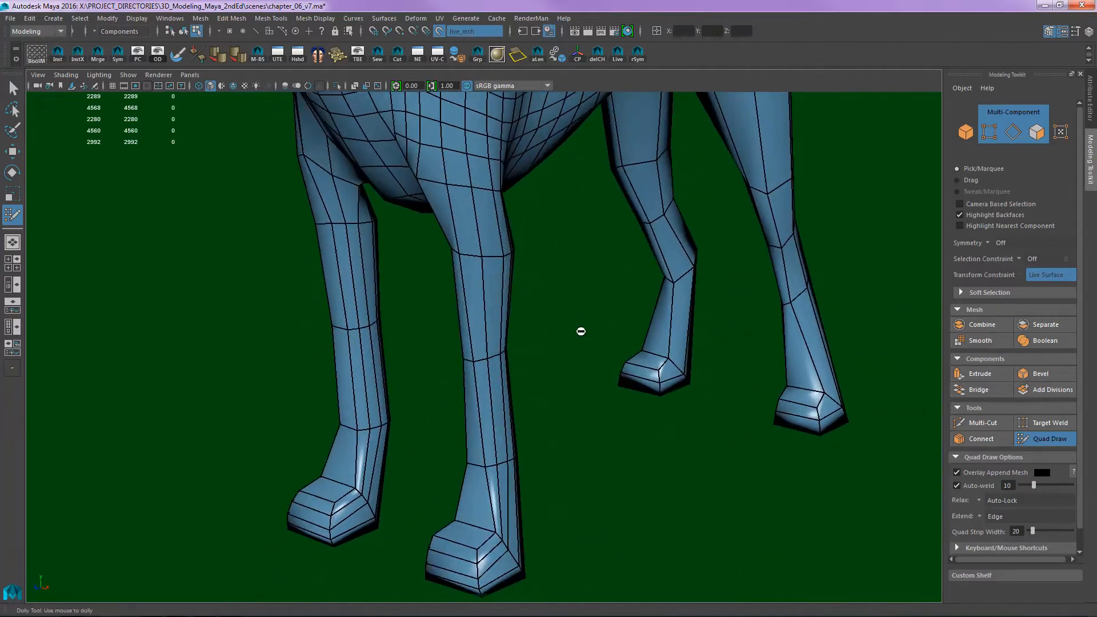
- Insert a lengthwise edge loop with Multi-Cut down the front of the front leg and over its paw
left_click_drag(580, 331, 624, 279, "alt")
middle_click_drag(624, 280, 601, 183, "alt")
right_click_drag(560, 383, 605, 408, "alt")
middle_click_drag(605, 408, 529, 314, "alt")
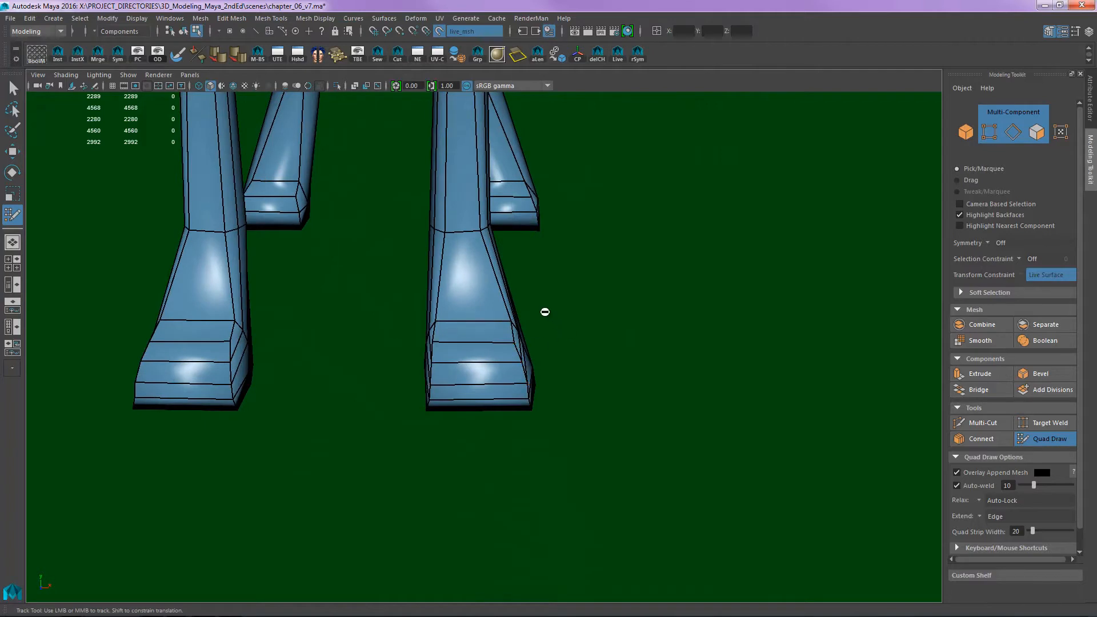
left_click_drag(517, 330, 532, 350, "alt")
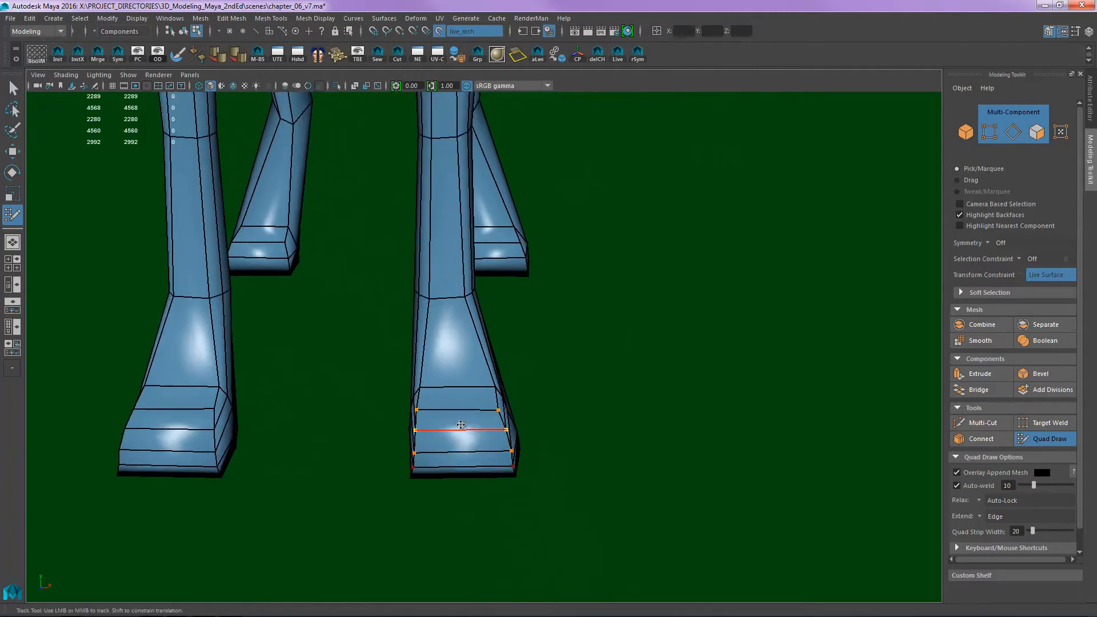
key("ctrl+shift+x")
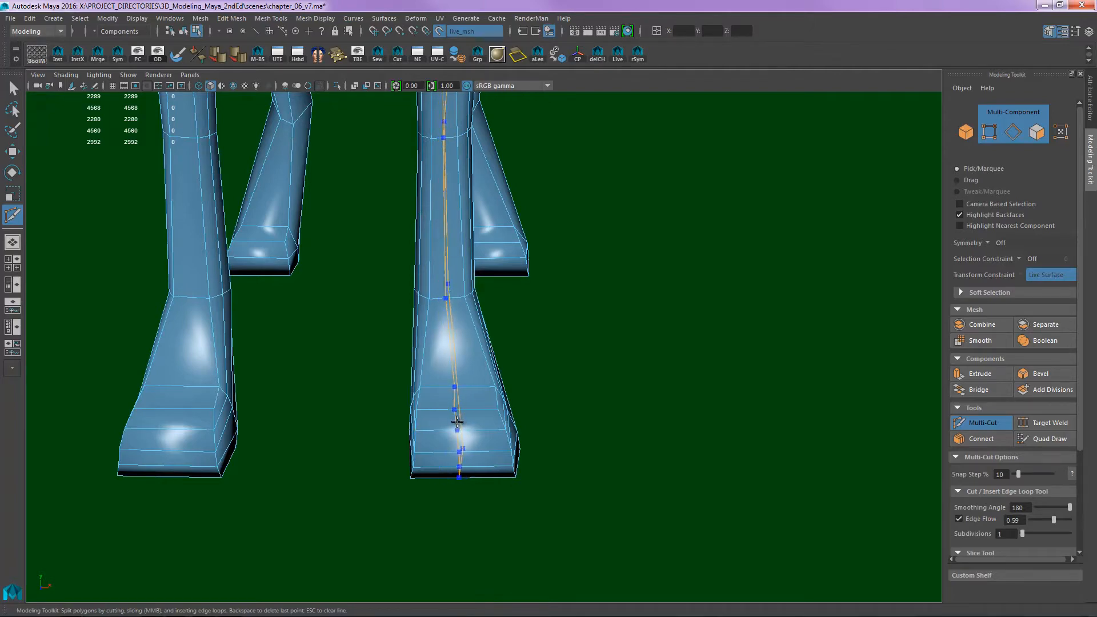
left_click(458, 421, "ctrl")
- Return to Quad Draw and relax the topology on the front shoulder around the new lengthwise loop
left_click_drag(490, 380, 509, 310, "alt")
middle_click_drag(510, 286, 549, 380, "alt")
left_click_drag(548, 379, 591, 372, "alt")
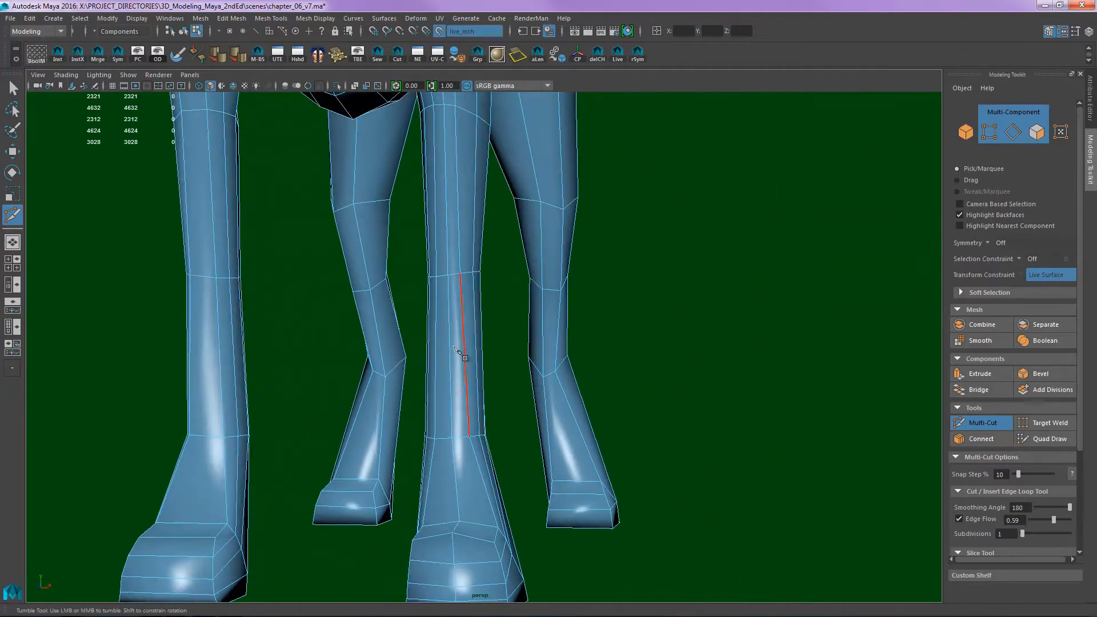
middle_click_drag(479, 245, 493, 521, "alt")
right_click_drag(538, 306, 508, 312, "alt")
left_click_drag(508, 311, 425, 303, "alt")
middle_click_drag(421, 275, 423, 306, "alt")
key("q")
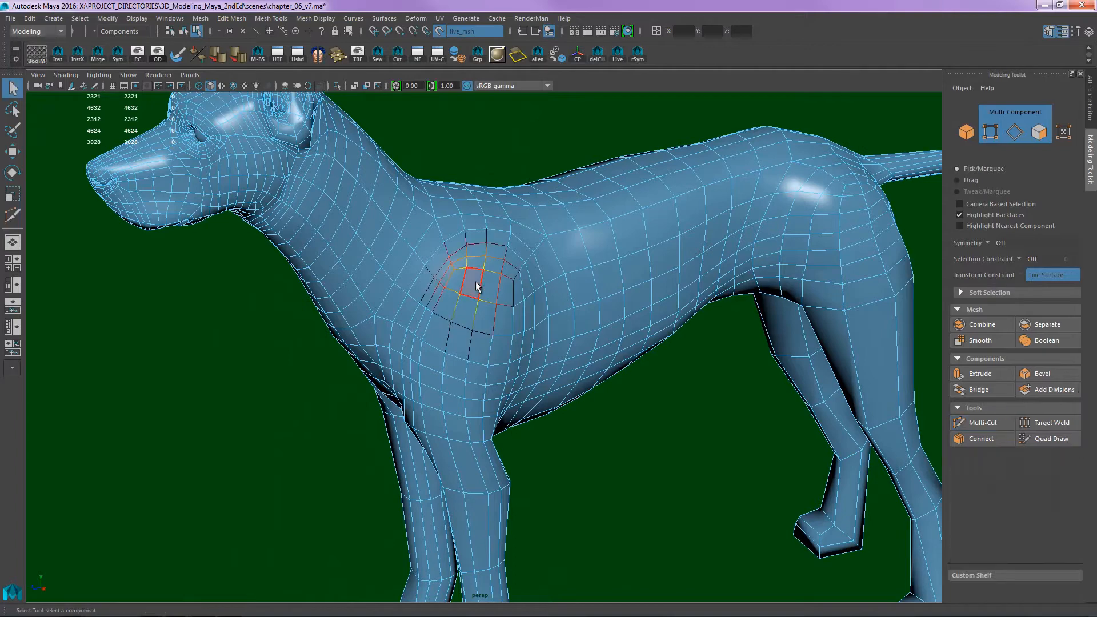
right_click_drag(477, 286, 458, 305, "shift")
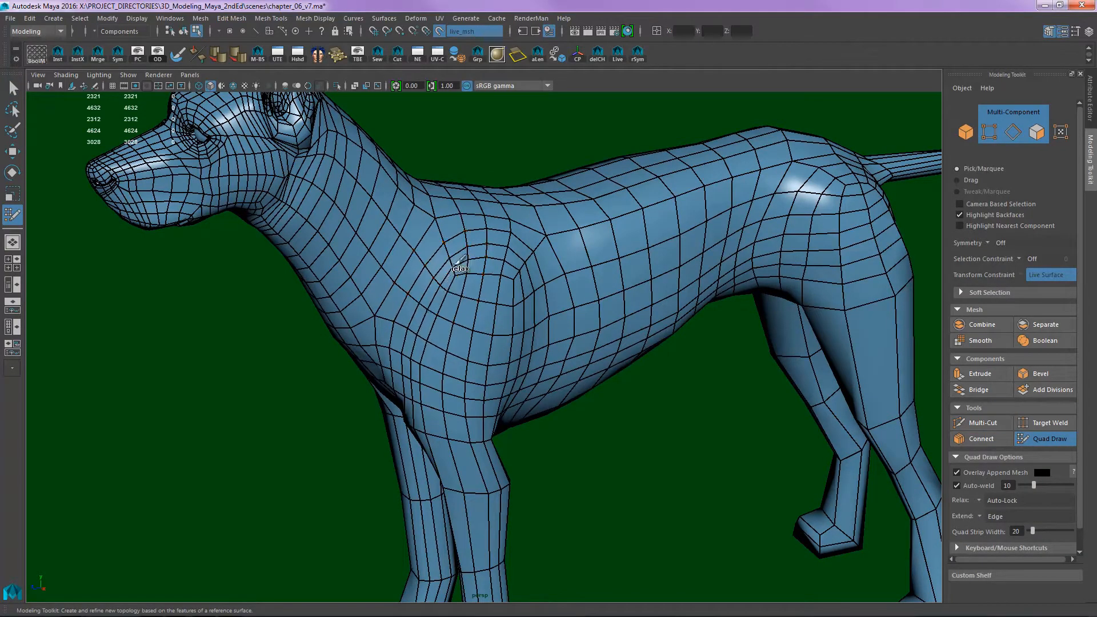
mouse_move(510, 255)
left_mouse_down("shift")
mouse_move(529, 313)
mouse_move(491, 315)
left_mouse_up("shift")
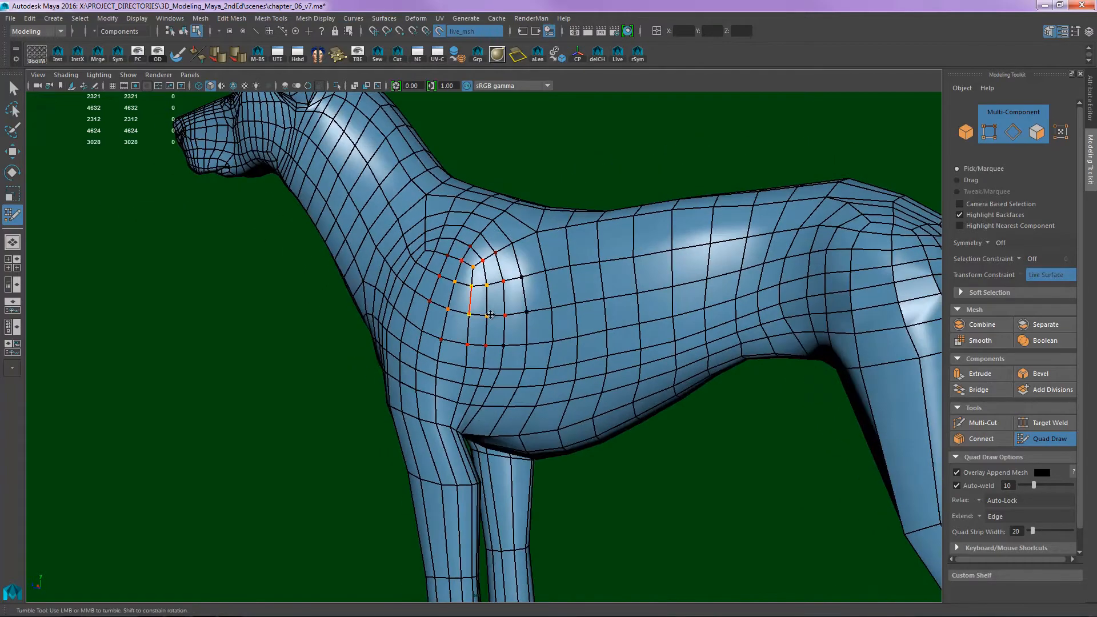
mouse_move(450, 285)
left_mouse_down("alt")
mouse_move(427, 278)
mouse_move(476, 259)
mouse_move(448, 279)
mouse_move(457, 316)
left_mouse_up("alt")
- Insert three edge loops with Multi-Cut around the front paw, spaced between the ankle and the toes
left_click_drag(620, 297, 502, 222, "alt")
middle_click_drag(487, 540, 496, 458, "alt")
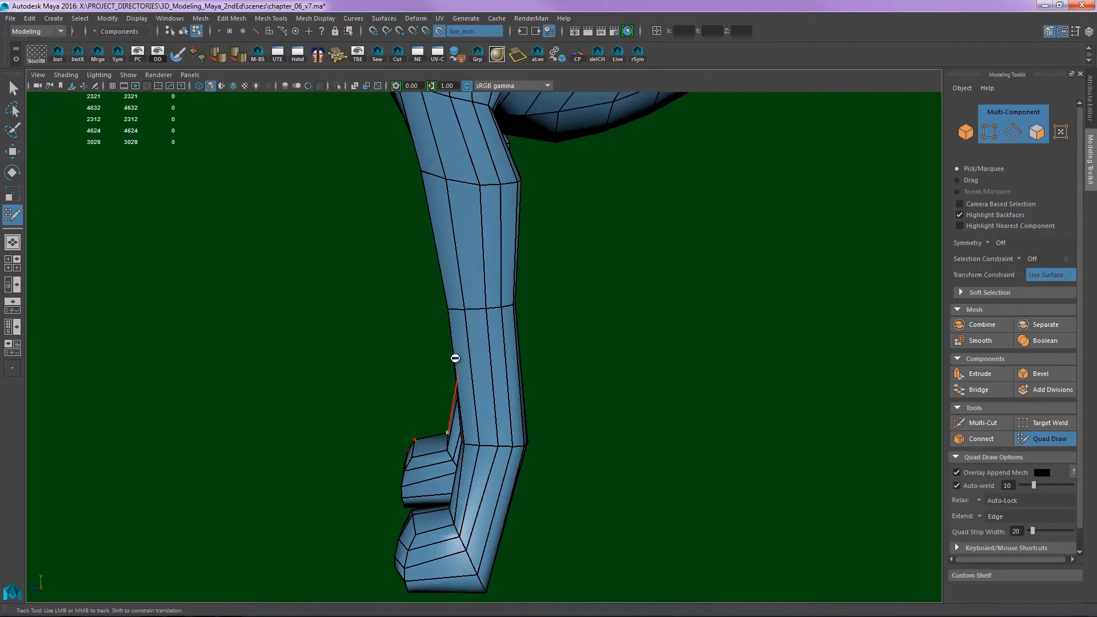
left_click_drag(541, 418, 602, 451, "alt")
middle_click_drag(602, 450, 688, 348, "alt")
left_click_drag(688, 348, 571, 336, "alt")
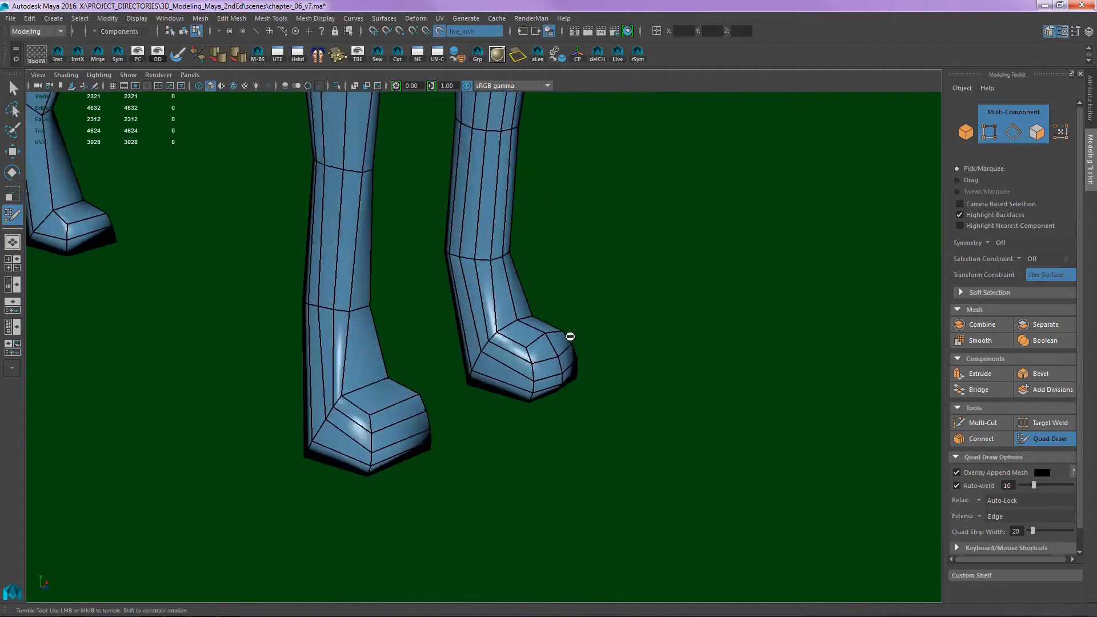
right_click_drag(571, 336, 674, 327, "alt")
middle_click_drag(674, 327, 657, 366, "alt")
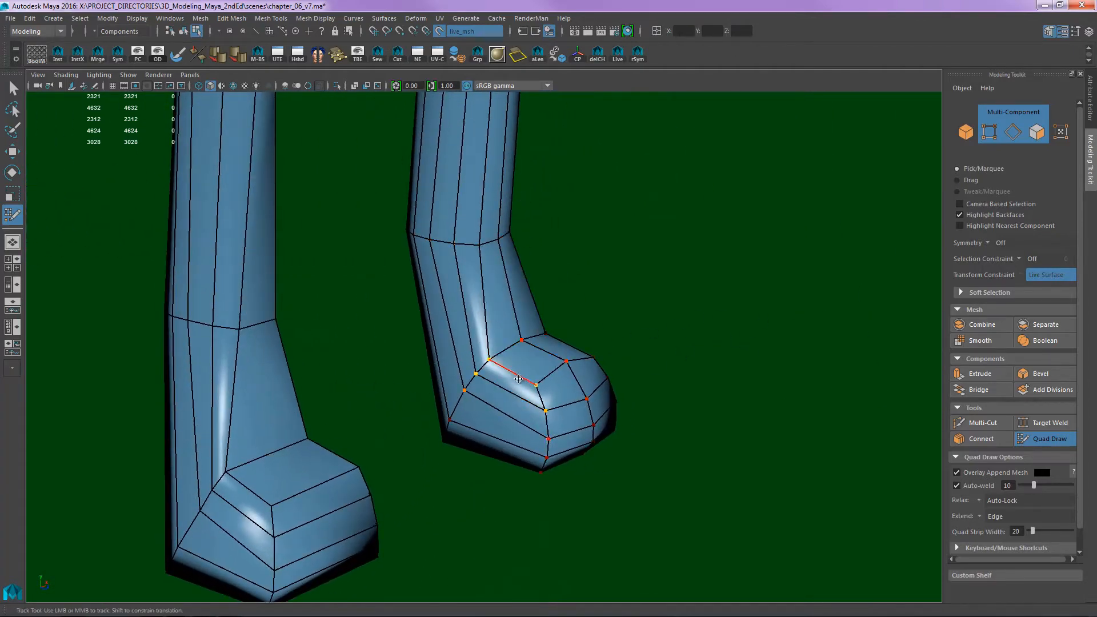
key("ctrl+shift+x")
right_click_drag(542, 372, 579, 371, "alt")
middle_click_drag(579, 371, 574, 320, "alt")
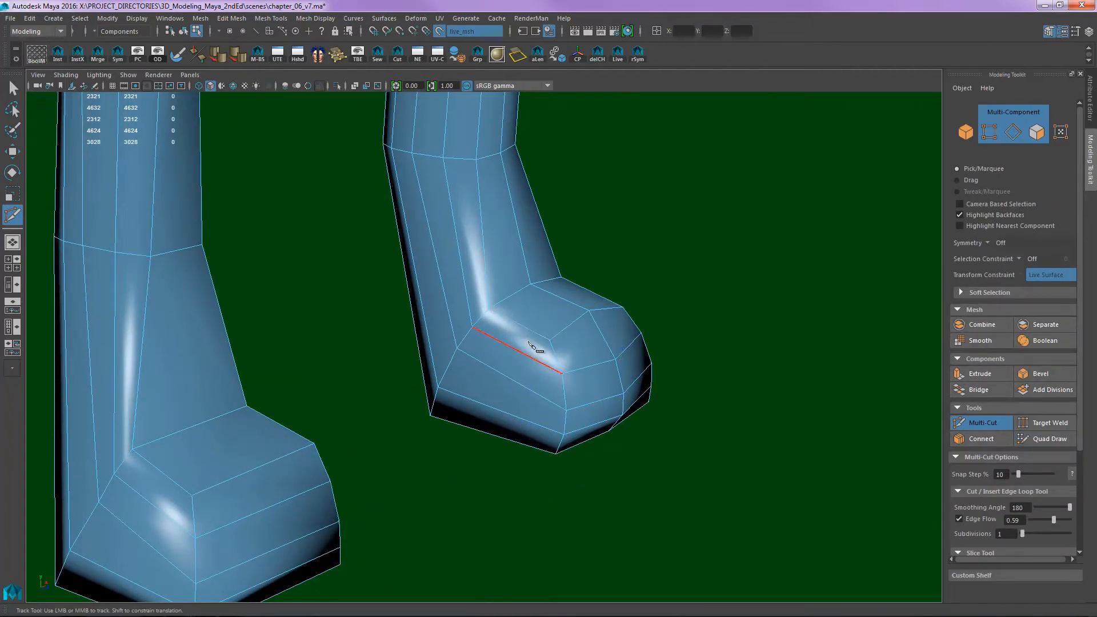
left_click_drag(540, 345, 515, 344, "alt")
left_click(492, 348, "ctrl")
key("ctrl+z")
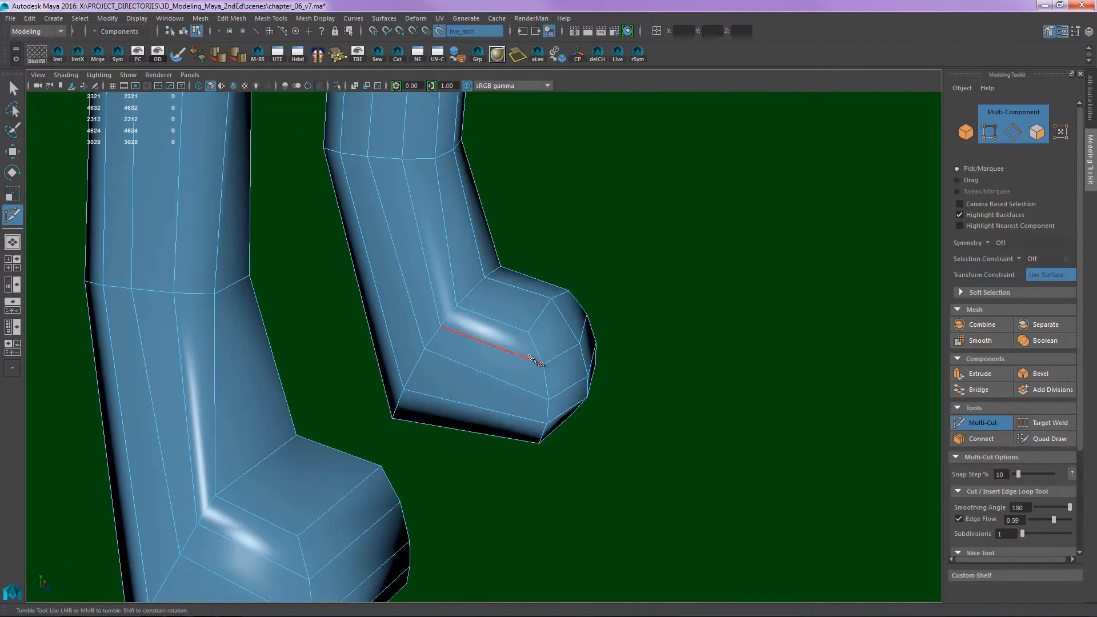
left_click_drag(550, 374, 560, 331, "alt")
left_click(959, 519)
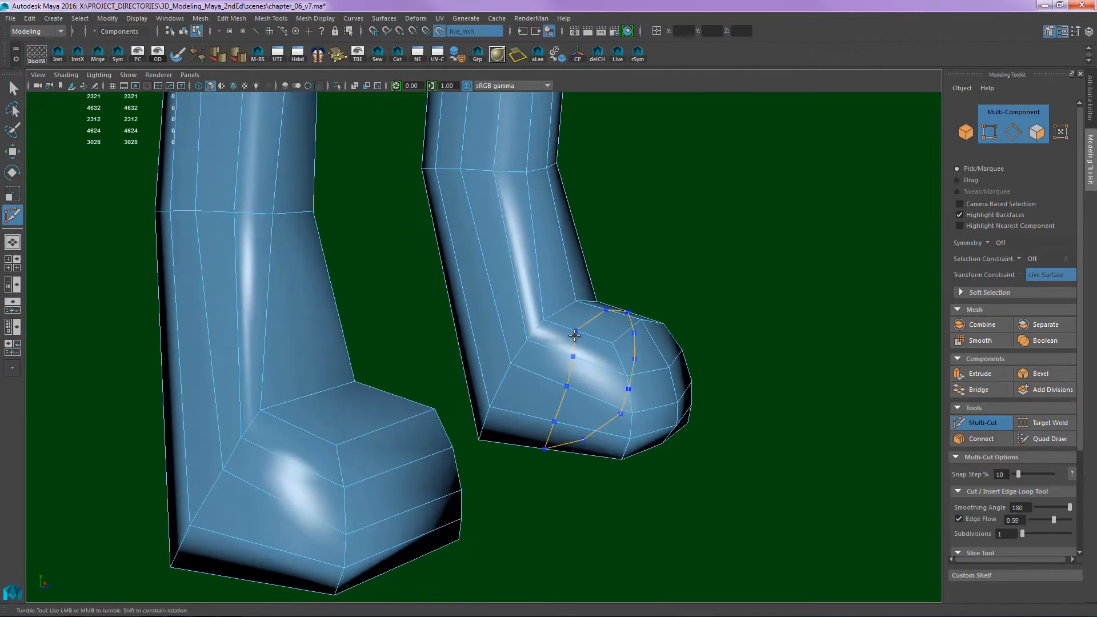
left_click(565, 340, "ctrl")
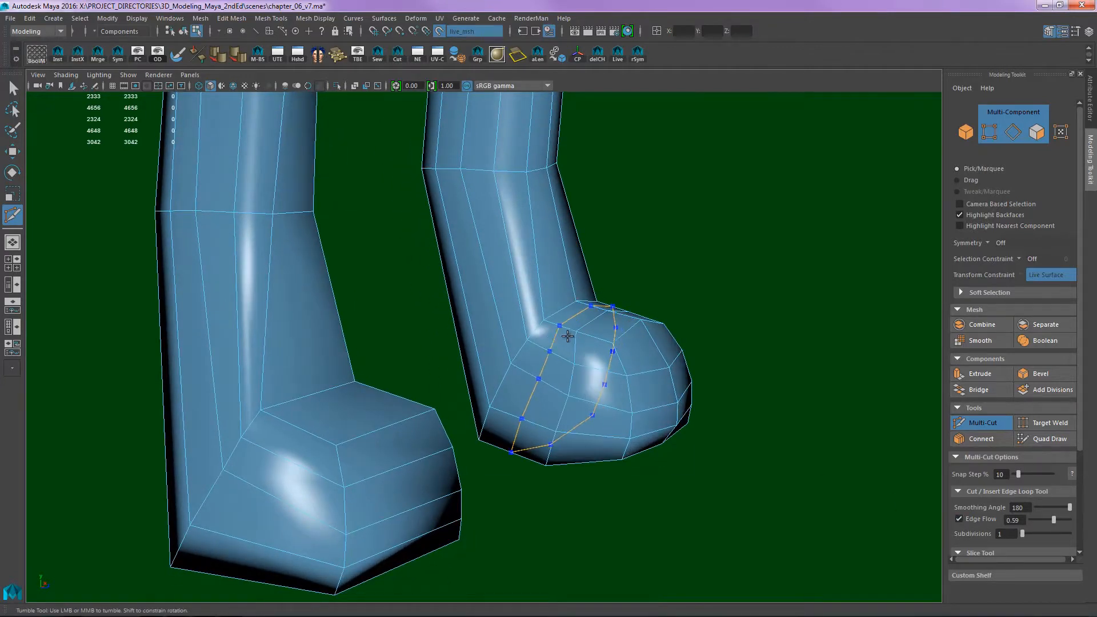
left_click(592, 342, "ctrl")
- Leave Multi-Cut, deselect the mesh to inspect the paw's shape without wireframe, and reselect the mesh
mouse_move(667, 334)
left_mouse_down("alt")
mouse_move(642, 343)
mouse_move(674, 321)
left_mouse_up("alt")
key("q")
left_click(724, 271)
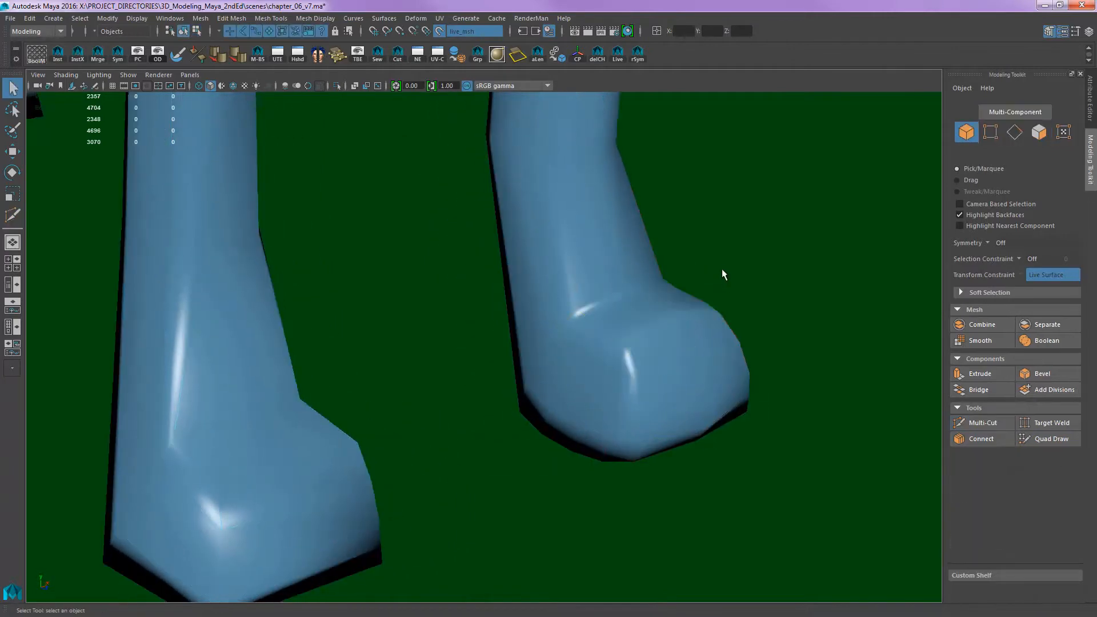
left_click_drag(722, 274, 611, 368, "alt")
left_click(643, 365)
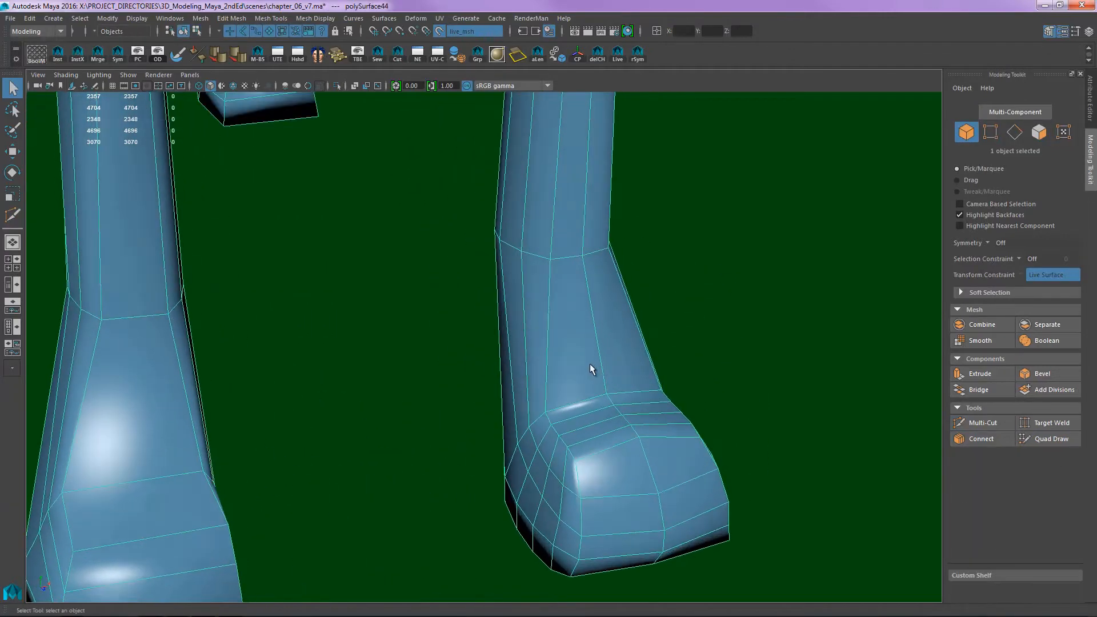
- Resume Multi-Cut and insert edge loops around the front ankle above the paw and one midway up the lower leg
key("y")
left_click(590, 329, "ctrl")
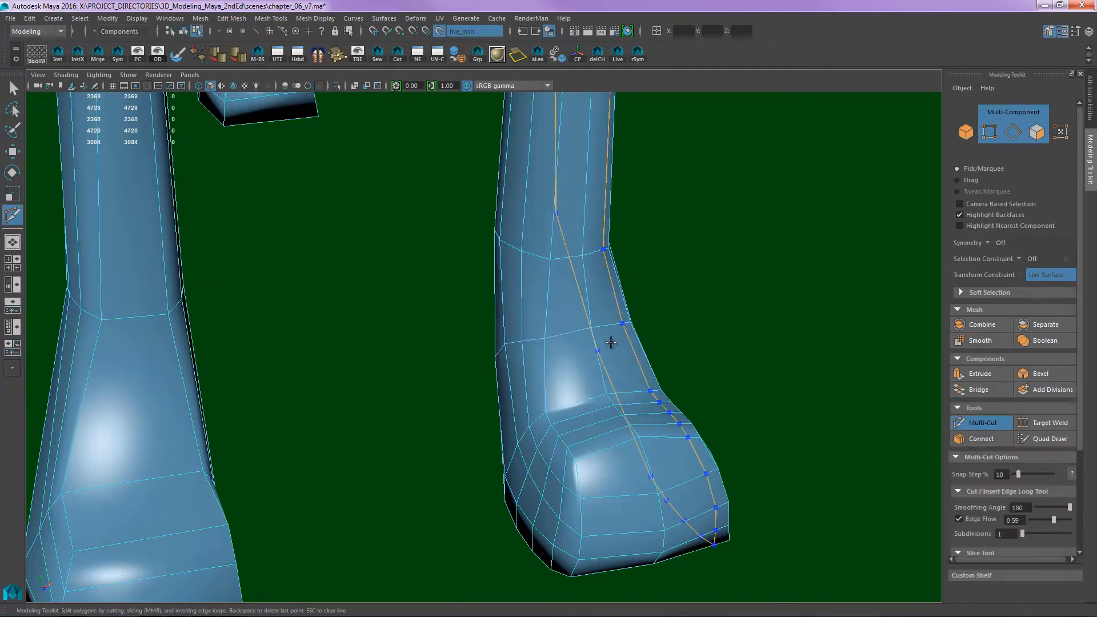
left_click_drag(753, 299, 627, 305, "alt")
right_click_drag(627, 306, 578, 200, "alt")
middle_click_drag(625, 194, 646, 342, "alt")
mouse_move(649, 346)
left_mouse_down("alt")
mouse_move(694, 311)
mouse_move(667, 342)
left_mouse_up("alt")
left_click(611, 377, "ctrl")
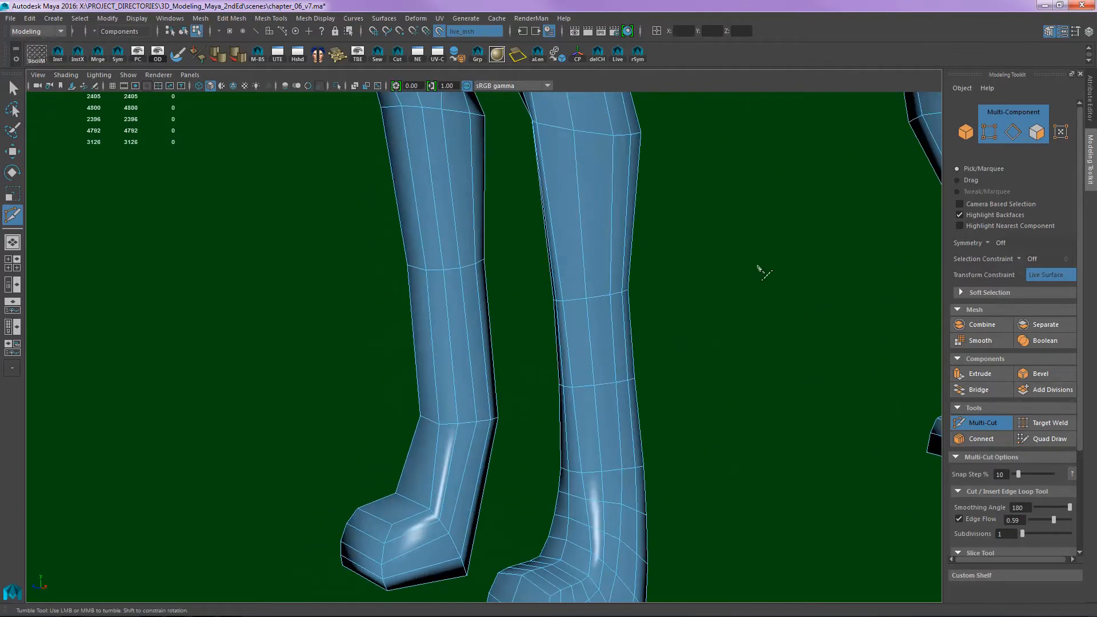
- Switch to the side view in wireframe and insert evenly spaced Multi-Cut edge loops up the front leg to the elbow
left_click_drag(764, 273, 680, 333, "alt")
key("space")
middle_click_drag(680, 333, 630, 300, "alt")
right_click_drag(629, 300, 667, 263, "alt")
mouse_move(668, 263)
middle_mouse_down("alt")
mouse_move(657, 246)
mouse_move(686, 274)
middle_mouse_up("alt")
key("5")
key("4")
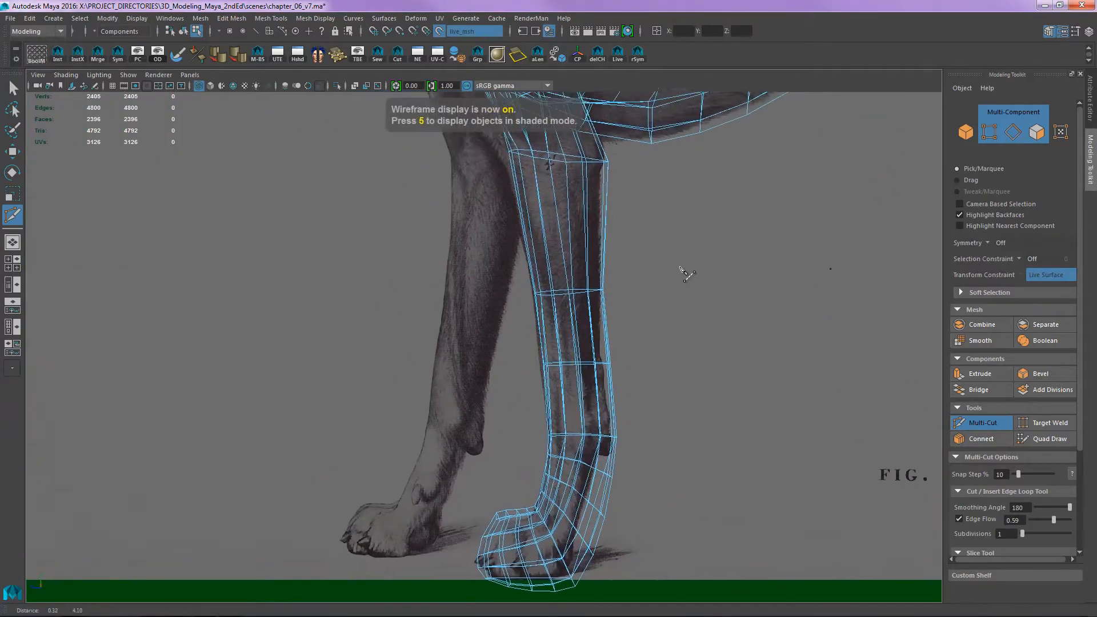
right_click_drag(643, 303, 775, 306, "alt")
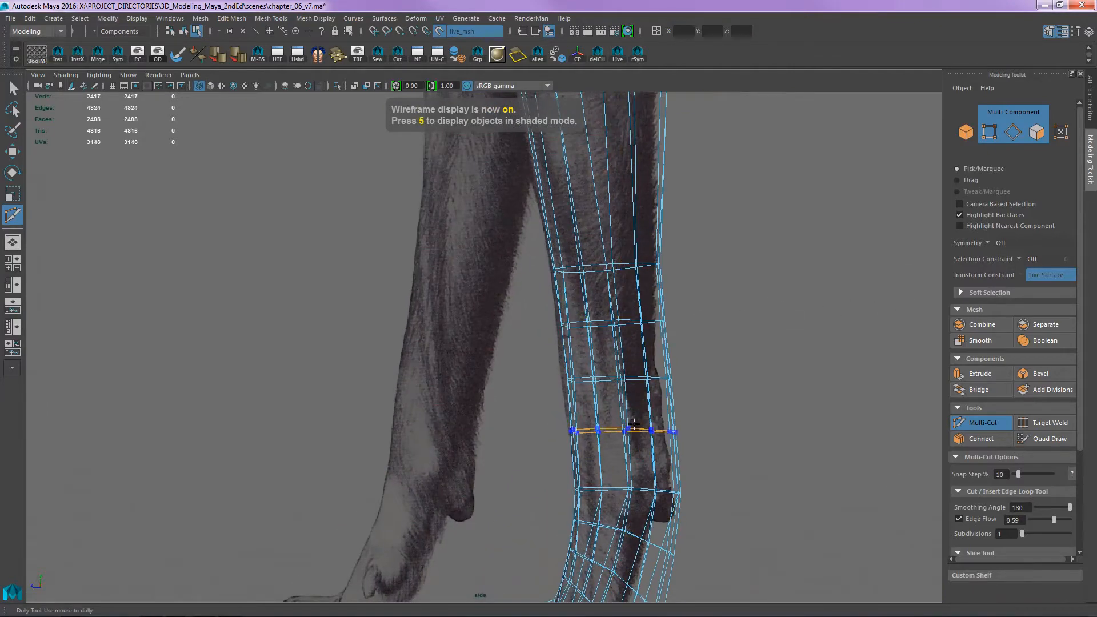
middle_click_drag(738, 267, 611, 419, "alt")
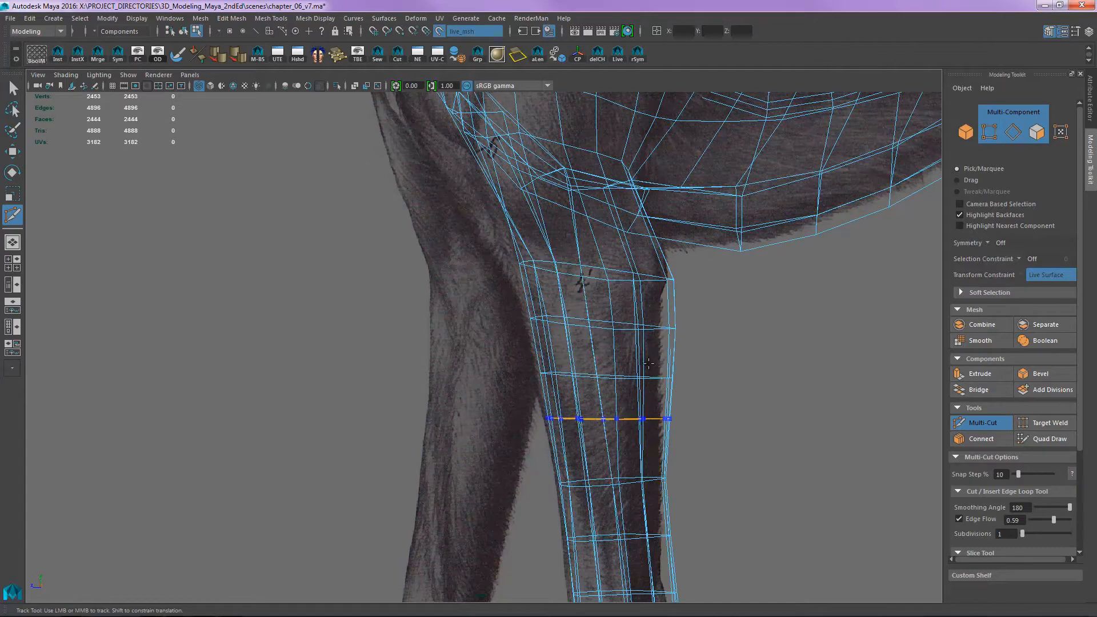
middle_click(644, 419, "ctrl")
middle_click_drag(682, 248, 700, 393, "alt")
right_click_drag(700, 392, 712, 392, "alt")
- Switch to shaded display and insert further edge loops around the upper front leg between the elbow and the body
key("5")
middle_click_drag(644, 323, 648, 292, "alt")
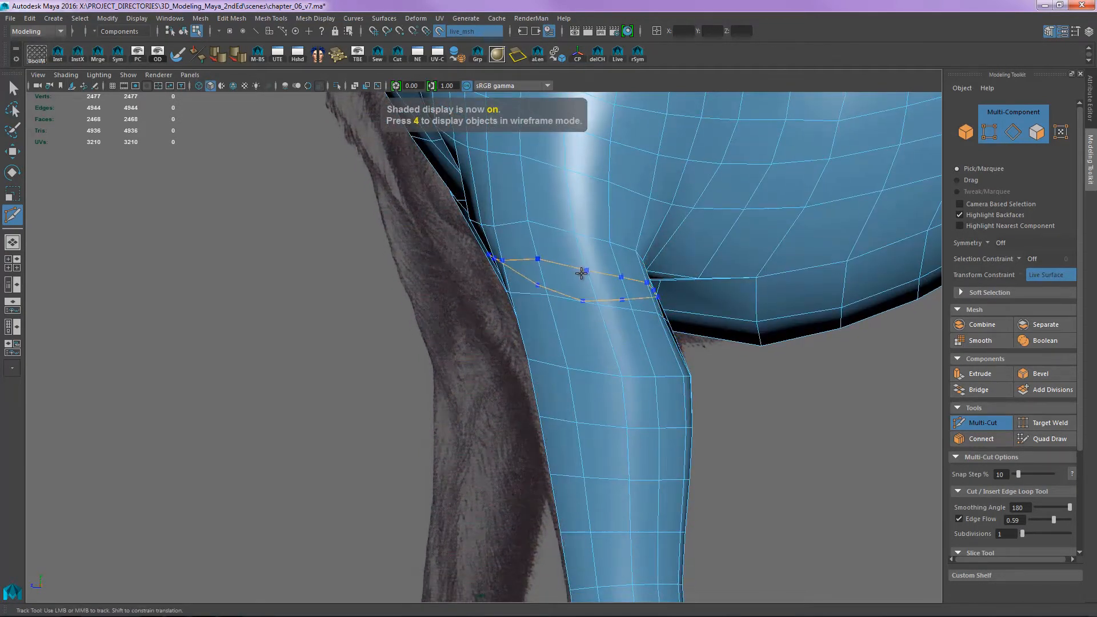
left_click_drag(790, 313, 636, 347, "alt")
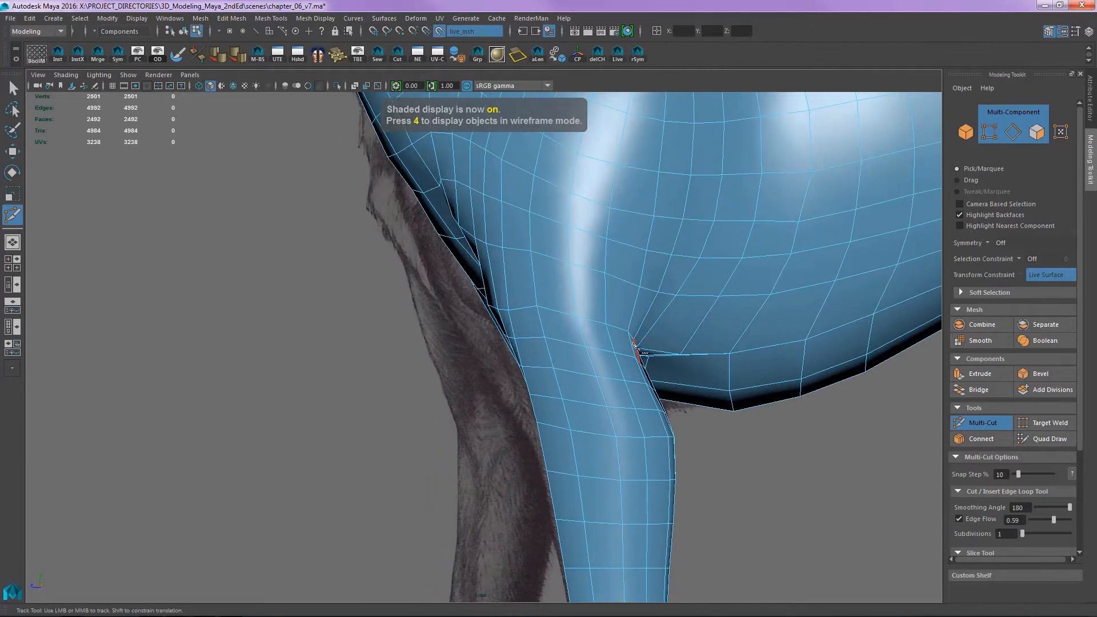
left_click_drag(749, 296, 607, 359, "alt")
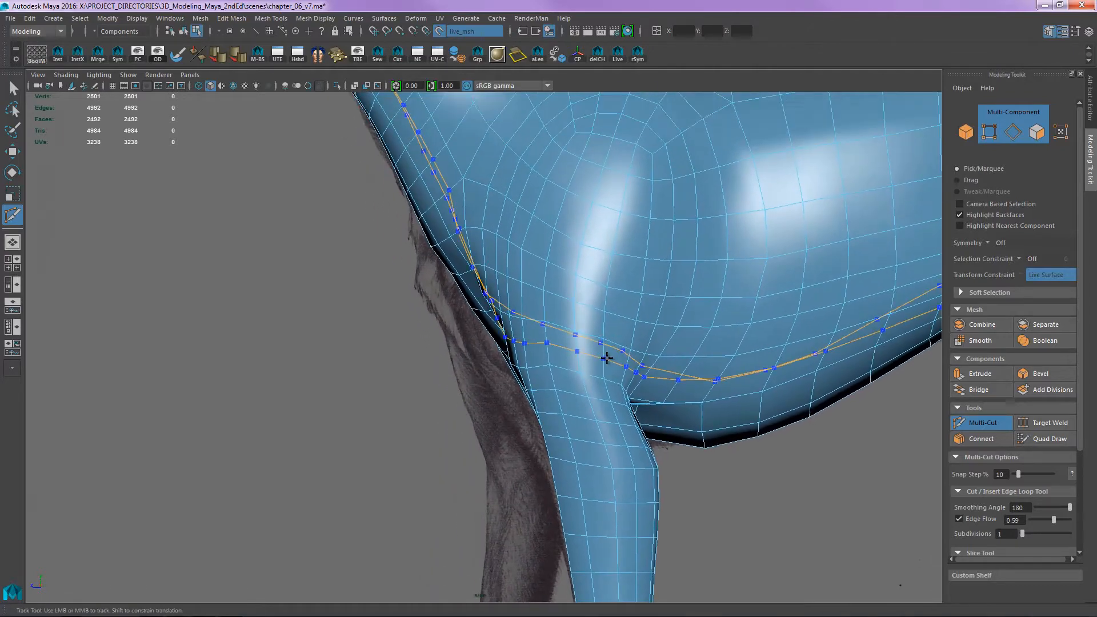
- Examine how potential edge loops would run from the top of the front leg through the chest, shoulder and belly
right_click_drag(648, 292, 580, 319, "alt")
middle_click_drag(580, 319, 632, 272, "alt")
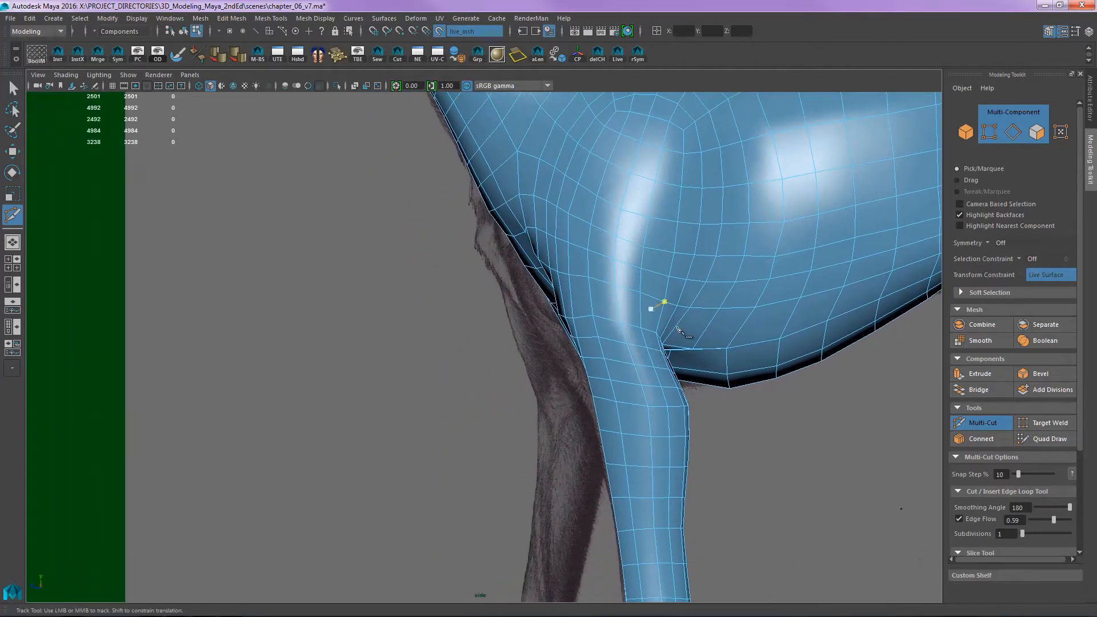
middle_click_drag(606, 348, 622, 308, "alt")
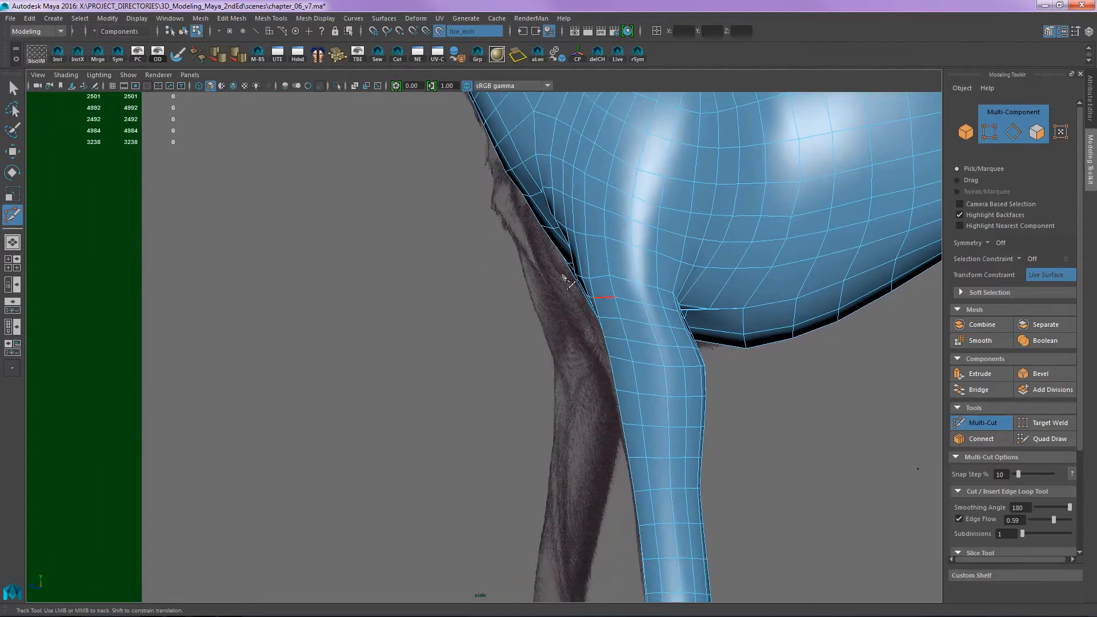
right_click_drag(566, 277, 615, 171, "alt")
middle_click_drag(615, 172, 372, 274, "alt")
mouse_move(373, 274)
right_mouse_down("alt")
mouse_move(404, 228)
mouse_move(361, 281)
right_mouse_up("alt")
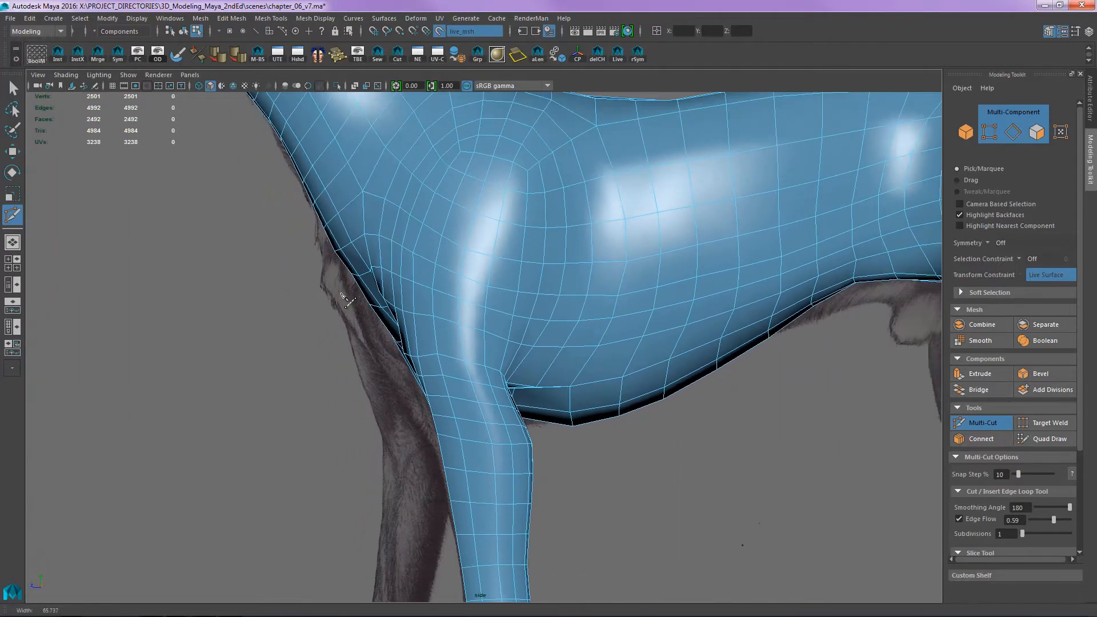
right_click_drag(667, 323, 495, 348, "alt")
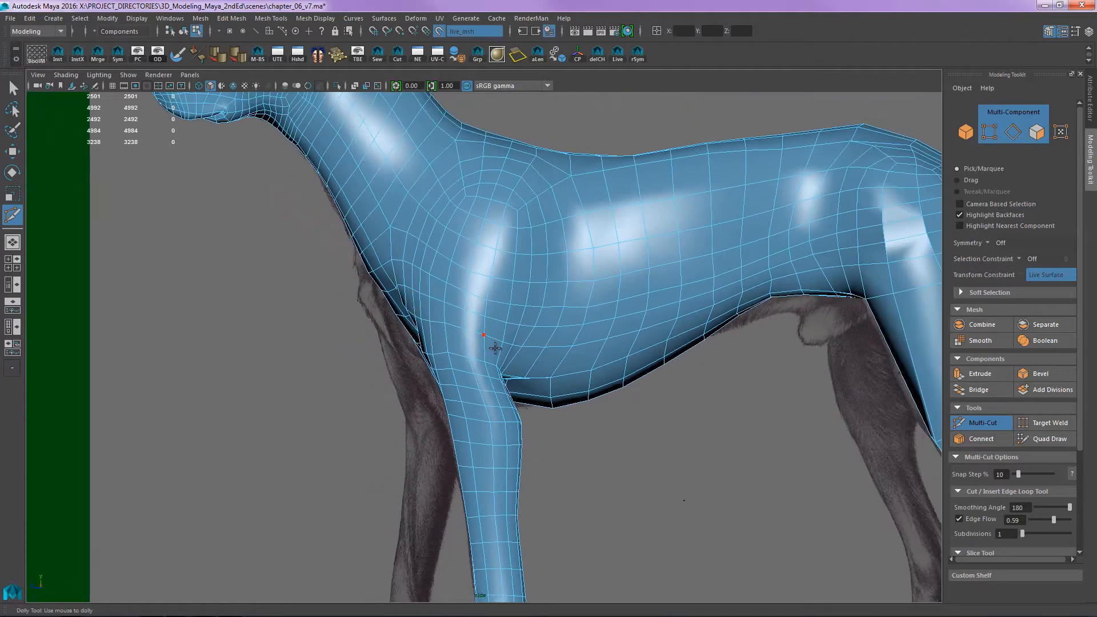
middle_click_drag(515, 303, 578, 362, "alt")
right_click_drag(578, 362, 517, 384, "alt")
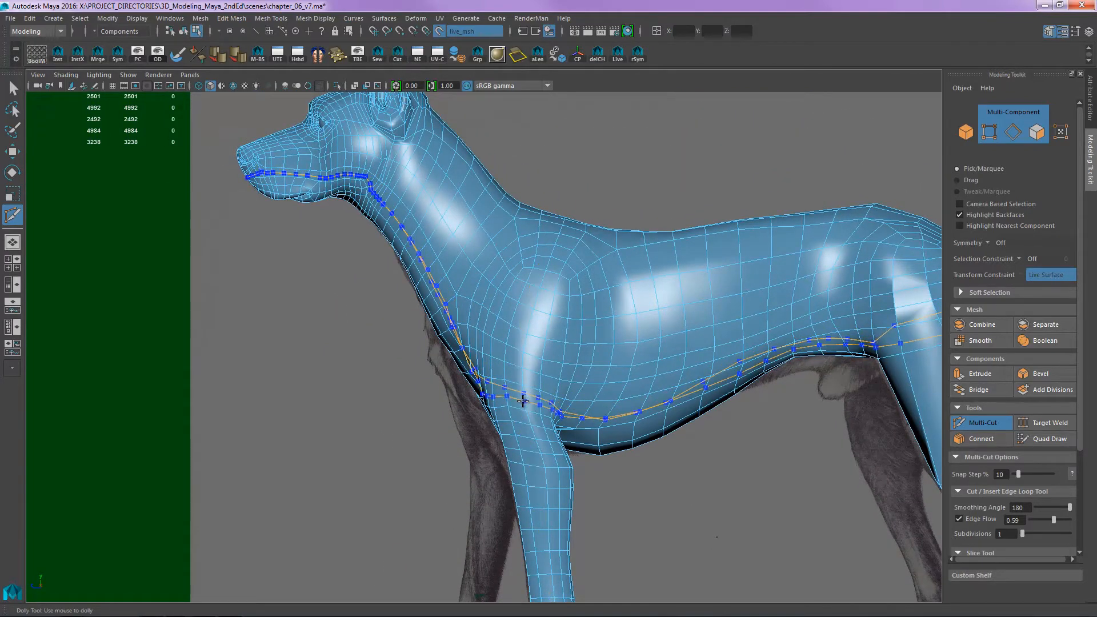
right_click_drag(495, 347, 609, 337, "alt")
middle_click_drag(609, 337, 590, 383, "alt")
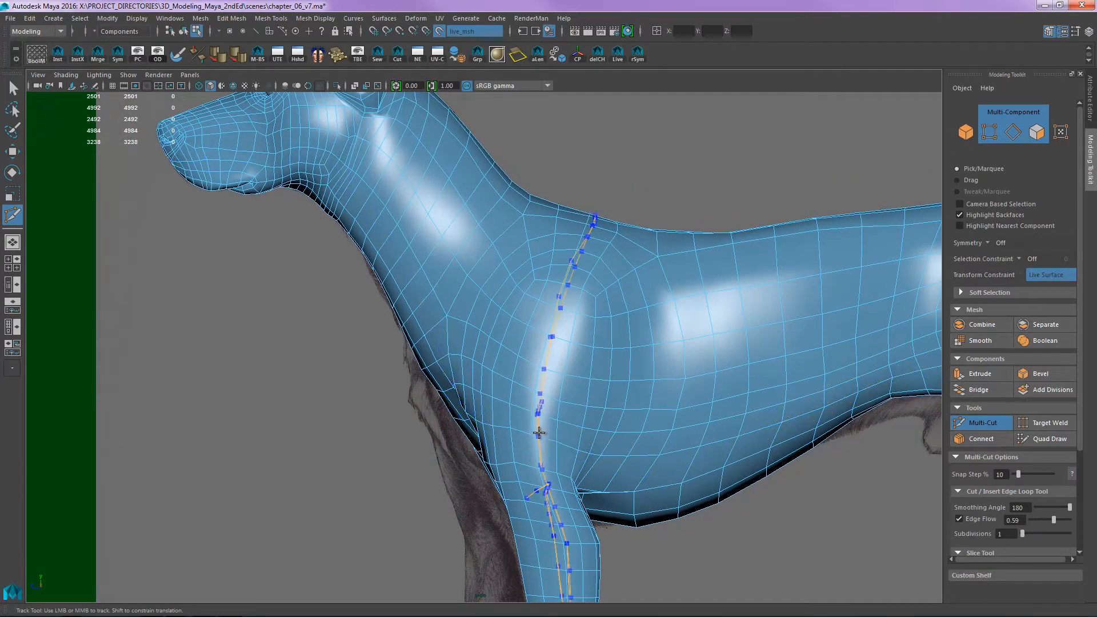
- Insert evenly spaced Multi-Cut edge loops across the hind paw between the toes and the ankle
scroll(539, 409, "up", 3)
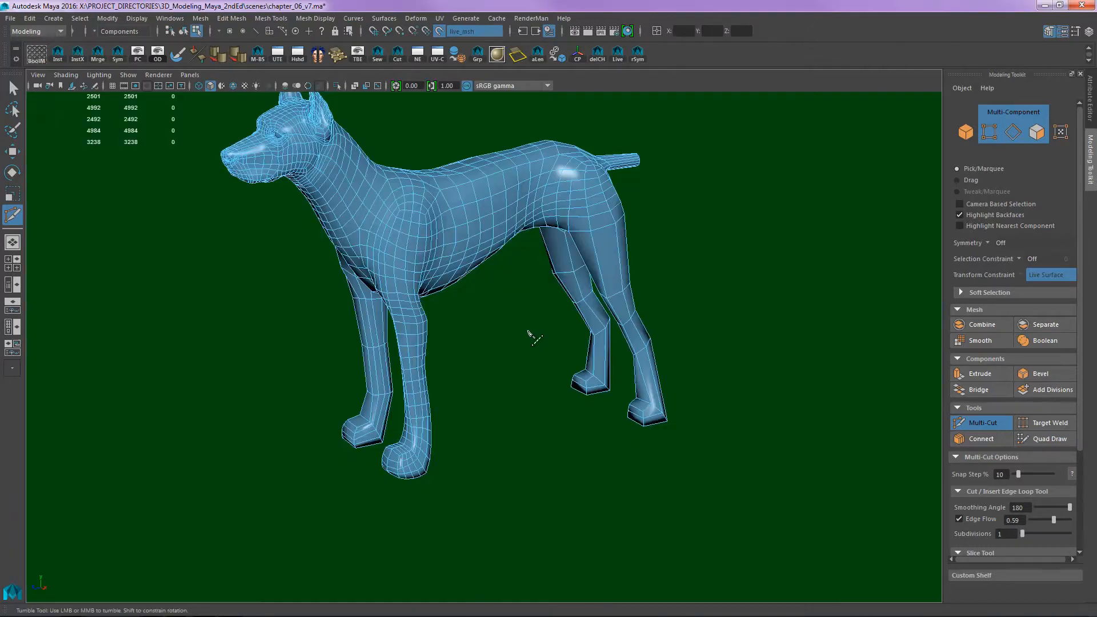
scroll(668, 291, "up", 6)
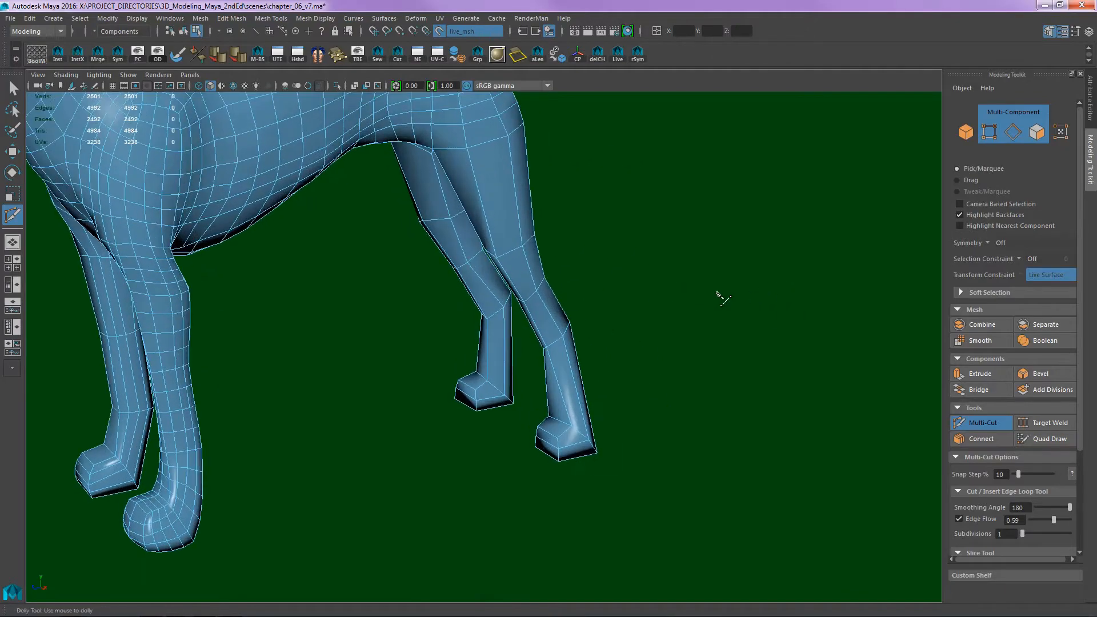
middle_click_drag(642, 381, 607, 291, "alt")
left_click_drag(608, 290, 683, 338, "alt")
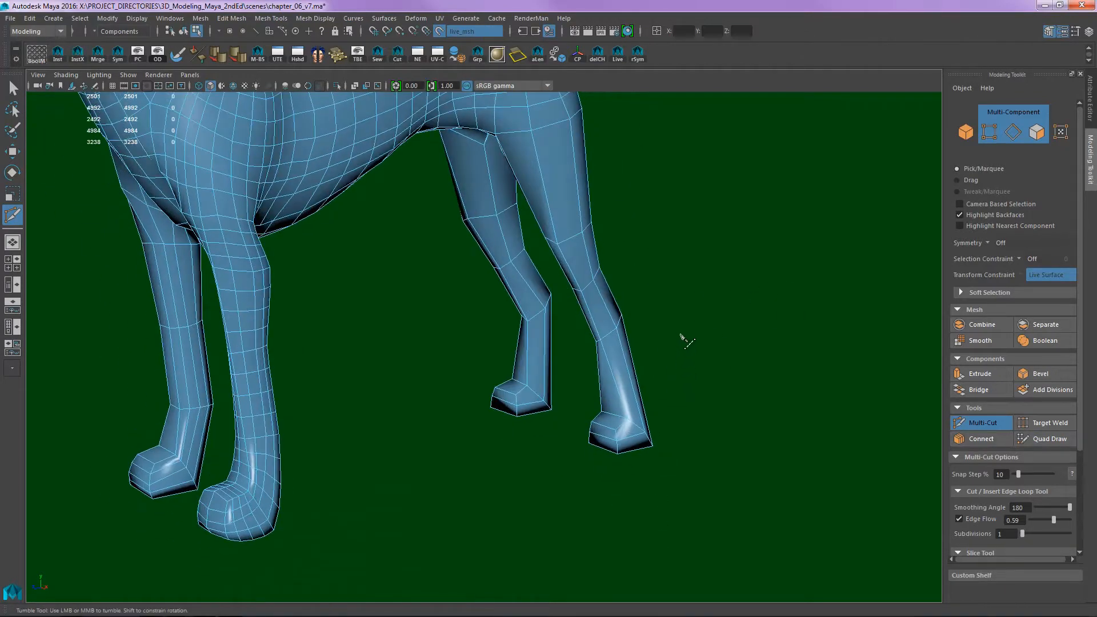
middle_click_drag(656, 260, 661, 306, "alt")
right_click_drag(661, 306, 639, 297, "alt")
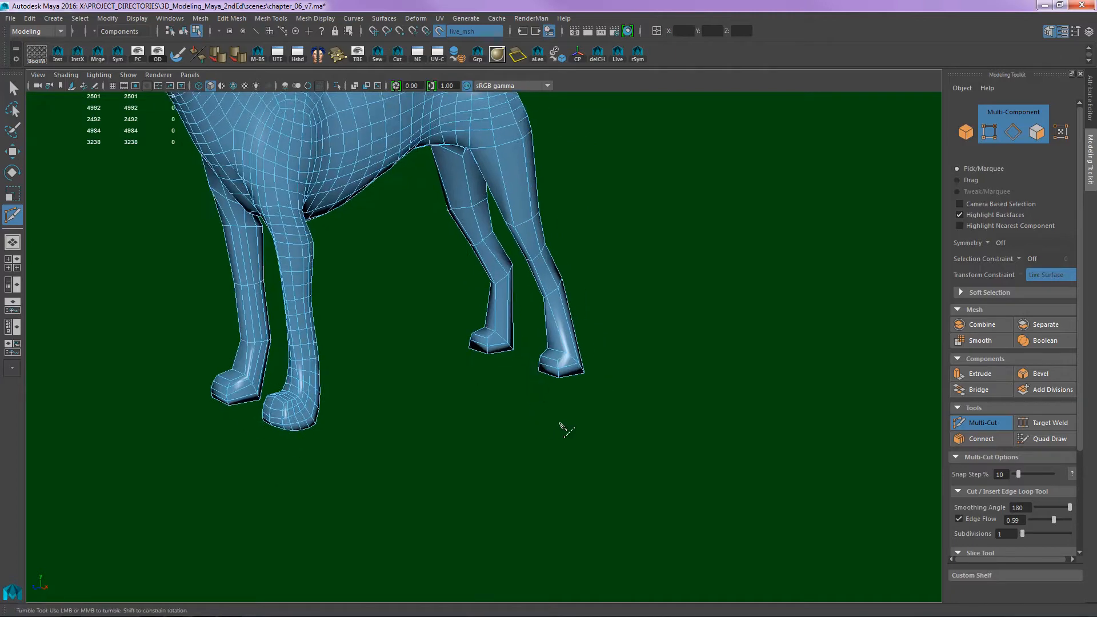
left_click_drag(561, 422, 618, 346, "alt")
right_click_drag(619, 346, 881, 346, "alt")
left_click_drag(857, 353, 641, 379, "alt")
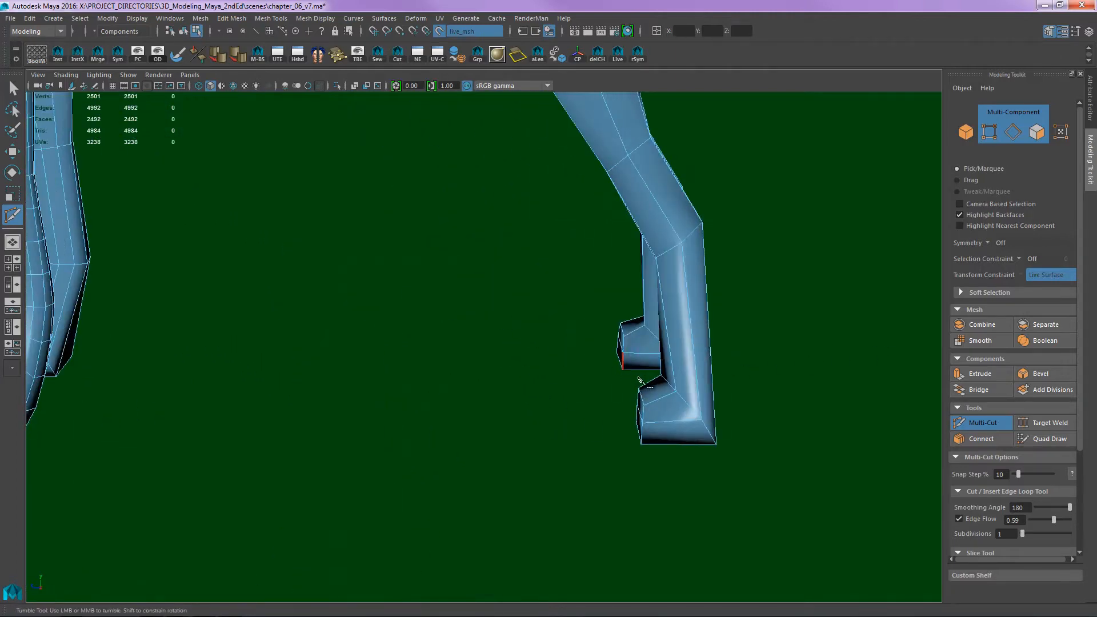
middle_click_drag(642, 379, 522, 361, "alt")
right_click_drag(674, 394, 937, 417, "alt")
middle_click_drag(708, 456, 574, 334, "alt")
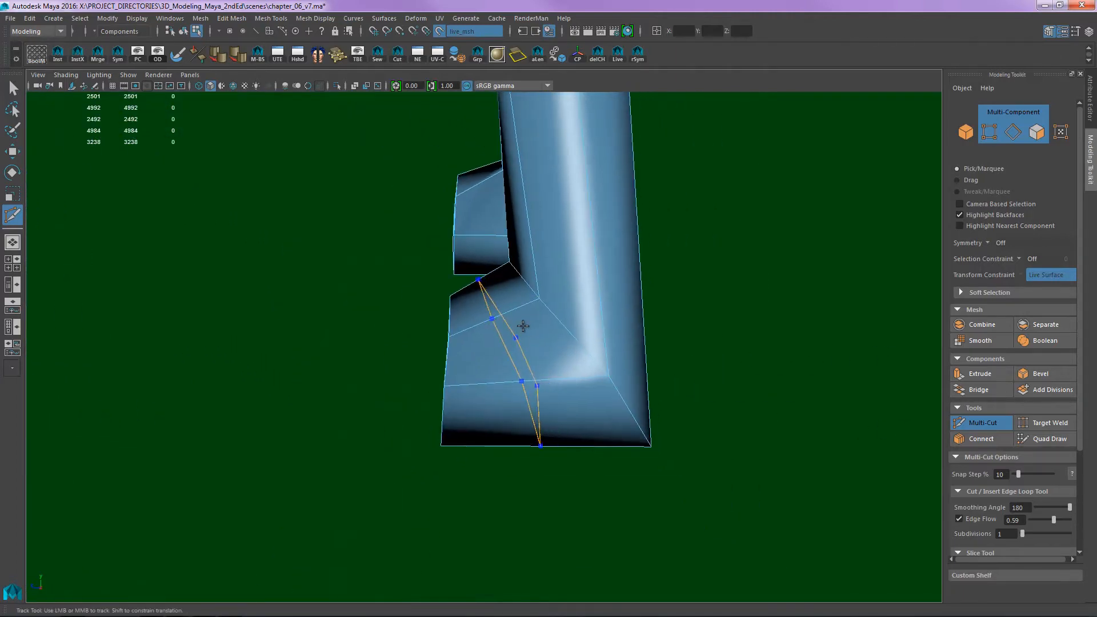
left_click_drag(455, 355, 670, 340, "alt")
middle_click_drag(670, 341, 635, 364, "alt")
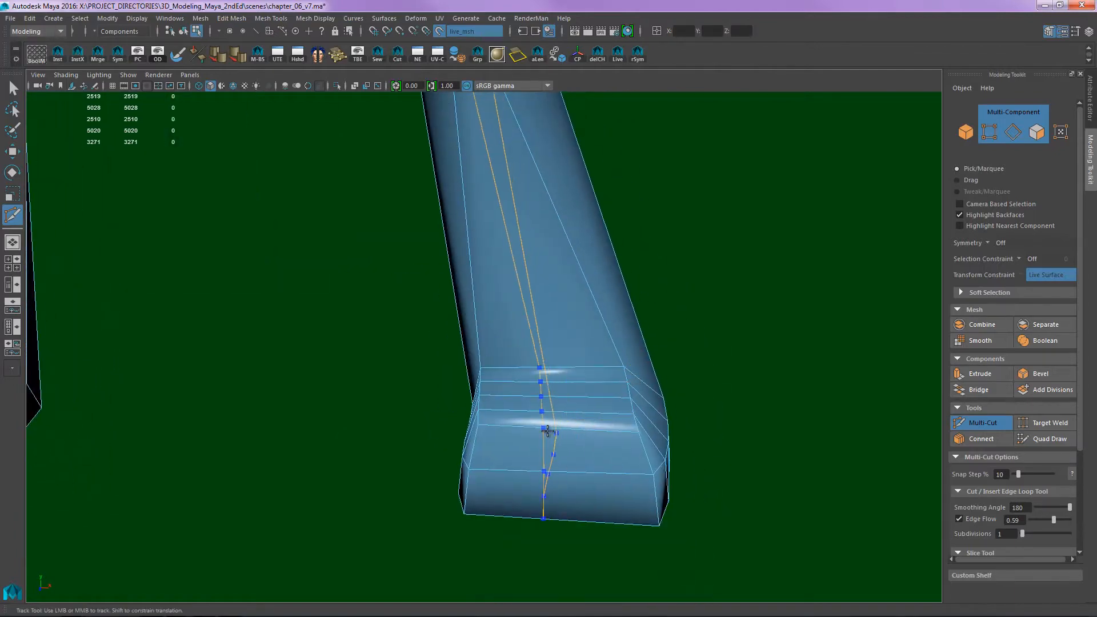
- Insert a lengthwise edge loop along the middle of the hind paw and leg, plus loops around the ankle and lower leg
mouse_move(553, 433)
left_mouse_down("alt")
mouse_move(514, 448)
mouse_move(565, 416)
left_mouse_up("alt")
right_click_drag(566, 416, 596, 363, "alt")
left_click(509, 358, "ctrl")
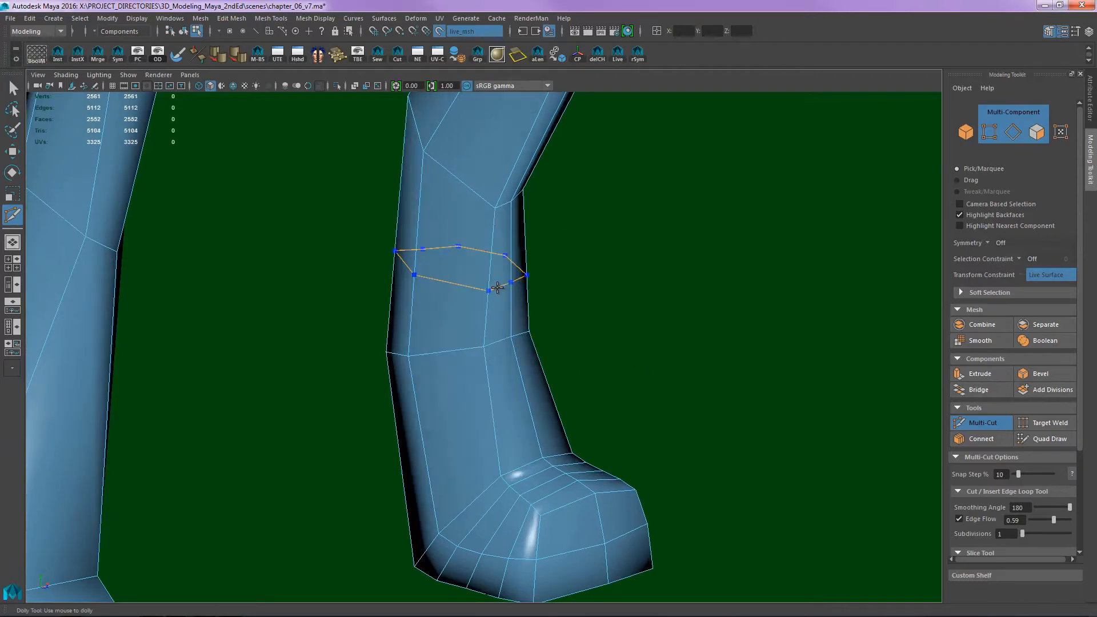
left_click(489, 291, "ctrl")
left_click(496, 420, "ctrl")
- Insert an edge loop around the hind leg midway along the segment above the hock
left_click_drag(728, 343, 540, 354, "alt")
right_click_drag(540, 354, 503, 350, "alt")
left_click_drag(540, 448, 562, 310, "alt")
middle_click_drag(565, 312, 553, 391, "alt")
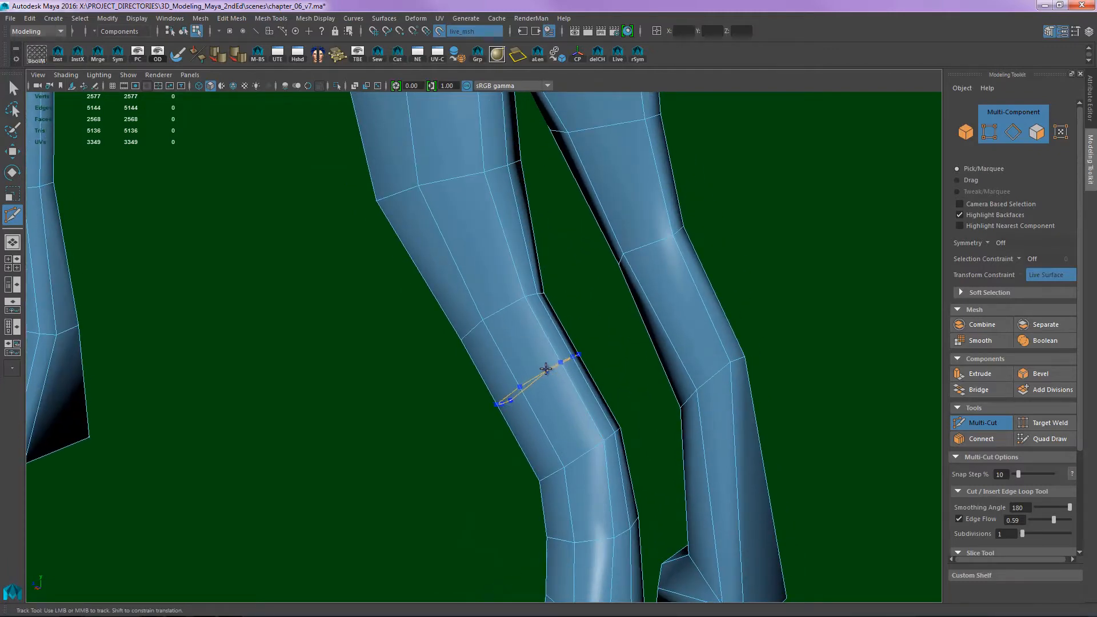
right_click_drag(573, 291, 479, 271, "alt")
middle_click_drag(530, 462, 536, 406, "alt")
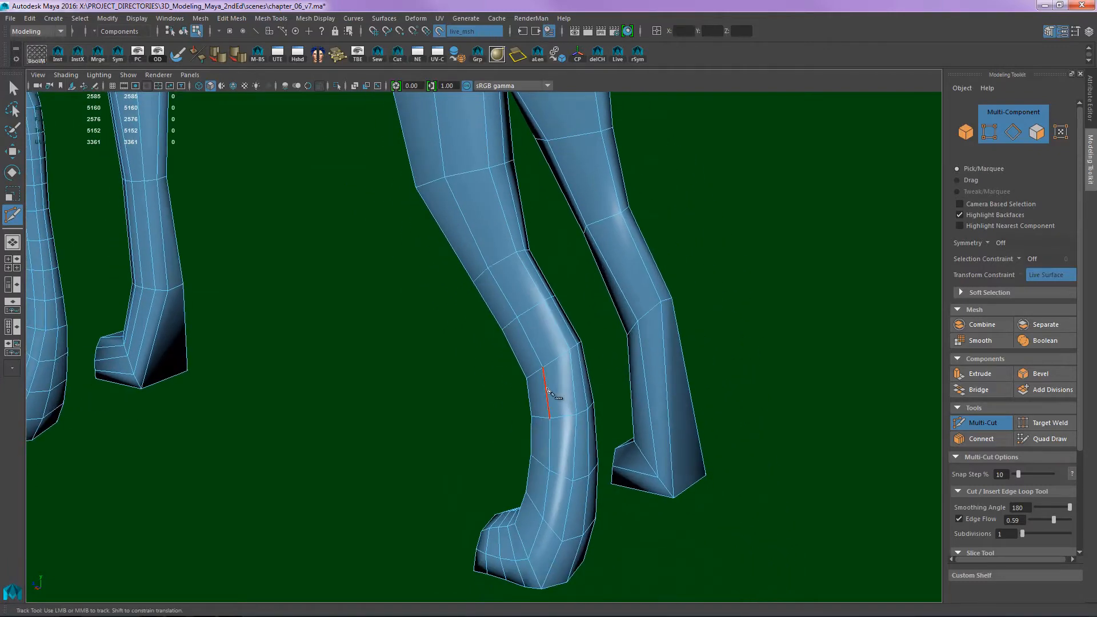
- Insert evenly spaced edge loops around the thigh from above the knee up toward the hip
left_click_drag(514, 312, 563, 431, "alt")
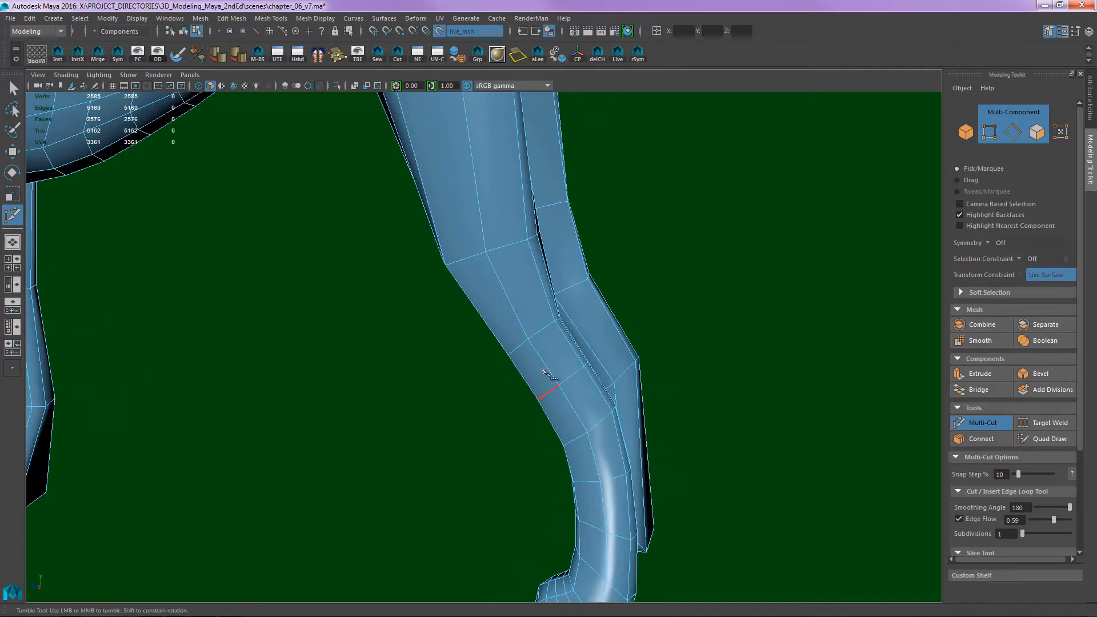
middle_click_drag(564, 394, 603, 469, "alt")
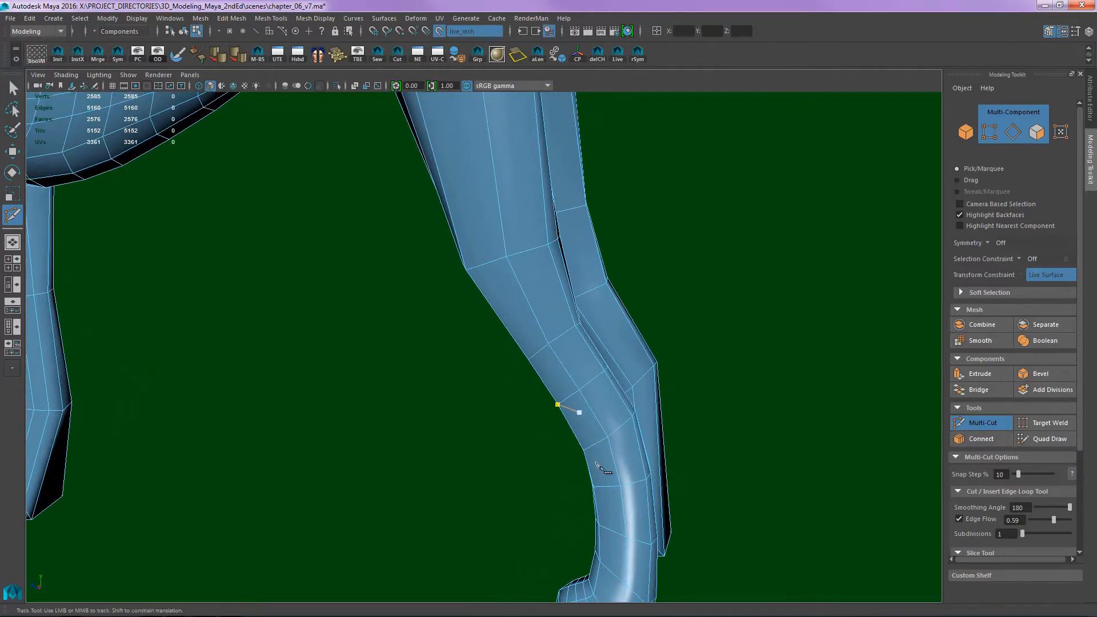
middle_click_drag(561, 345, 549, 379, "alt")
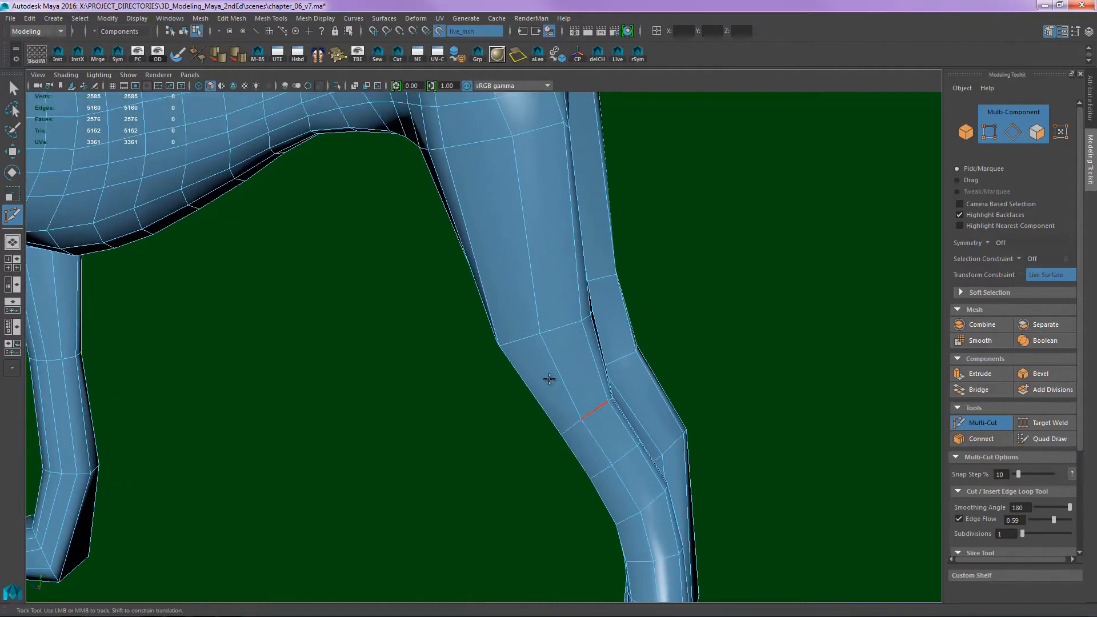
left_click_drag(590, 245, 524, 355, "alt")
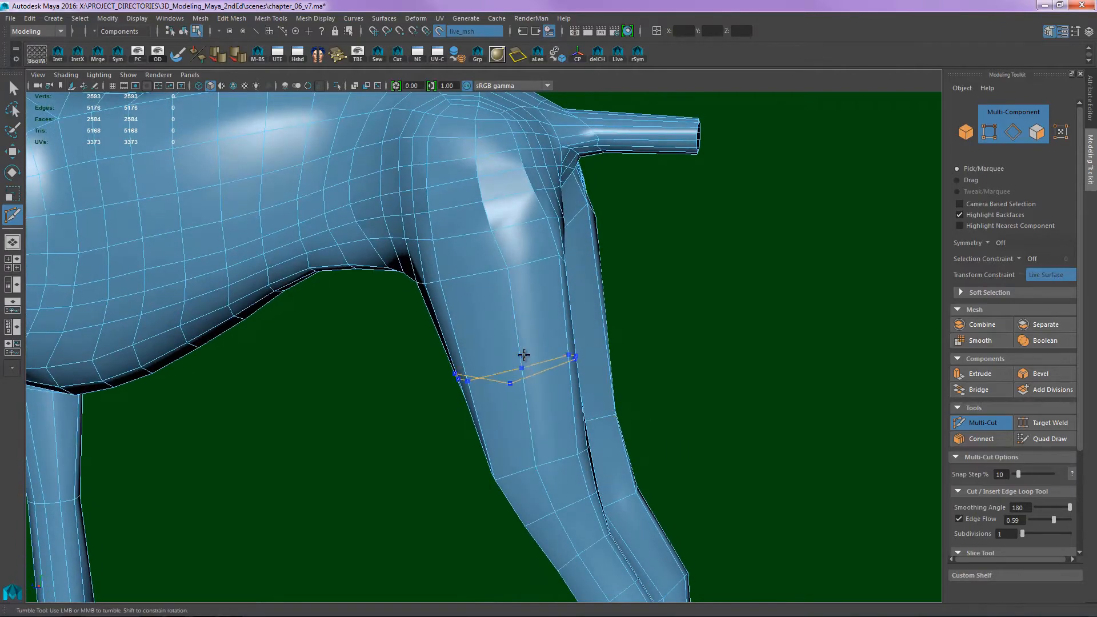
left_click(527, 397, "ctrl")
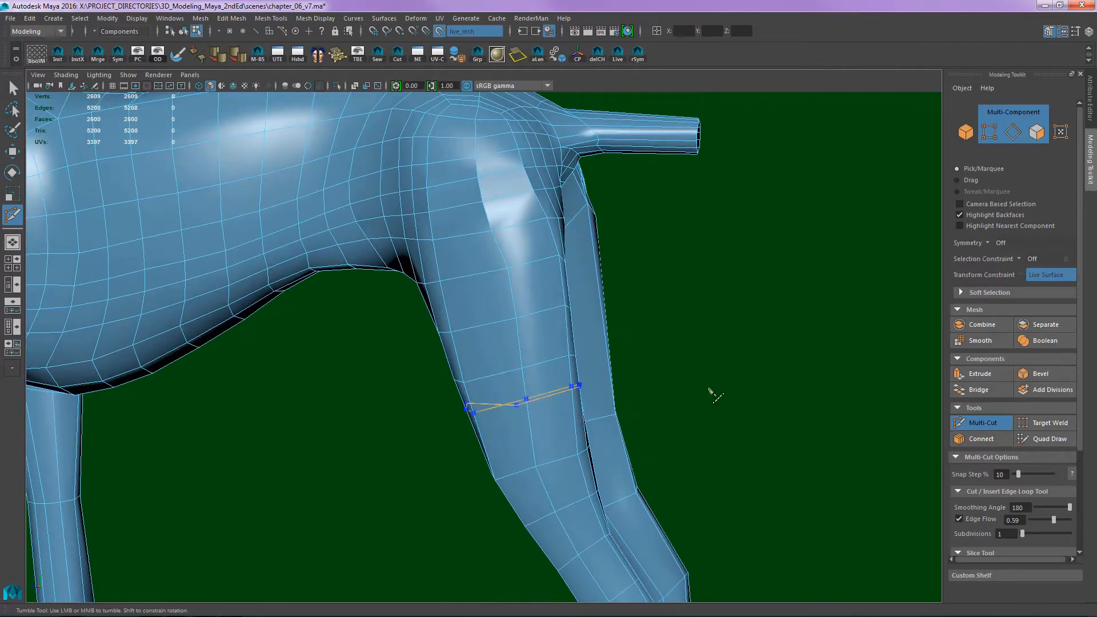
- Examine the edge spacing and flow over the whole dog, comparing the torso, shoulder, front leg and hind leg
left_click_drag(710, 392, 435, 297, "alt")
middle_click_drag(435, 297, 471, 331, "alt")
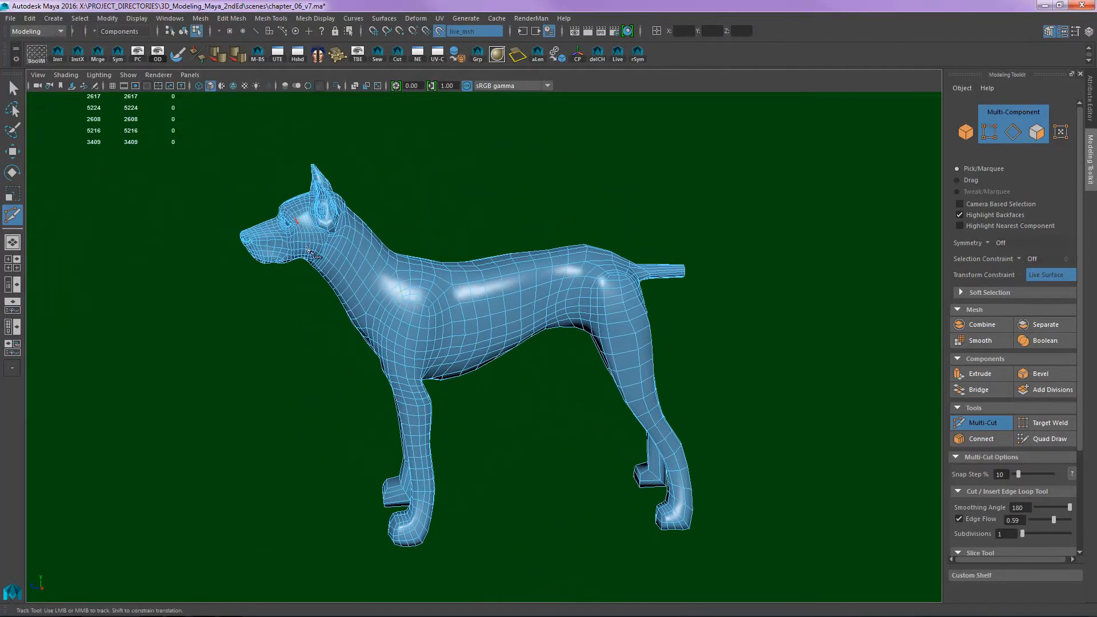
right_click_drag(551, 384, 657, 457, "alt")
middle_click_drag(430, 594, 450, 474, "alt")
middle_click_drag(594, 283, 560, 395, "alt")
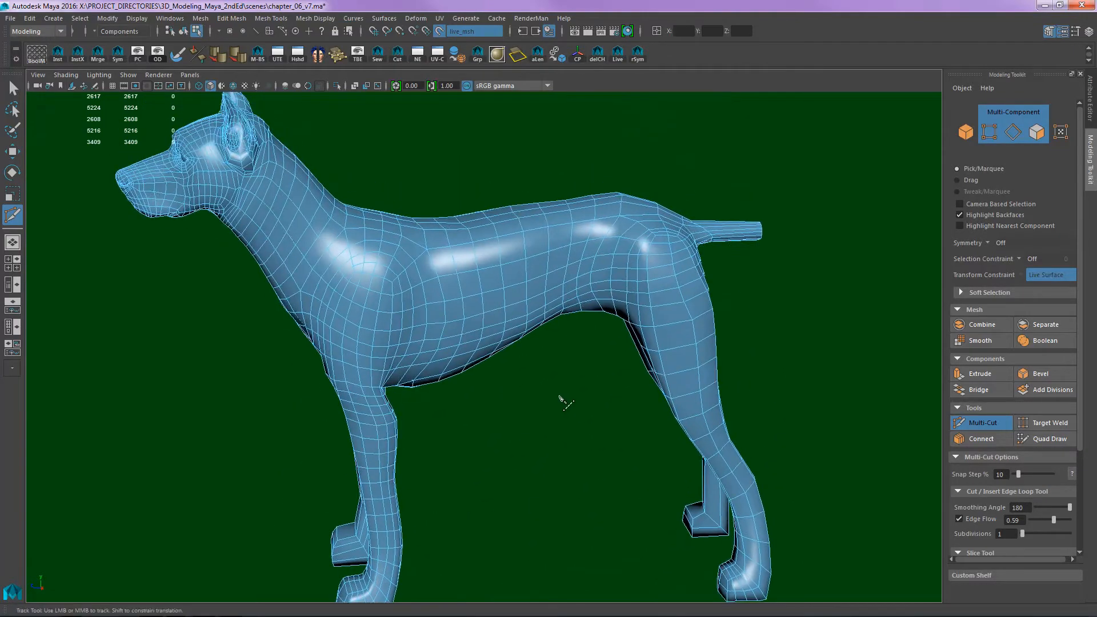
left_click_drag(560, 396, 349, 383, "alt")
middle_click_drag(350, 383, 457, 350, "alt")
left_click_drag(457, 351, 687, 320, "alt")
left_click(628, 254, "ctrl")
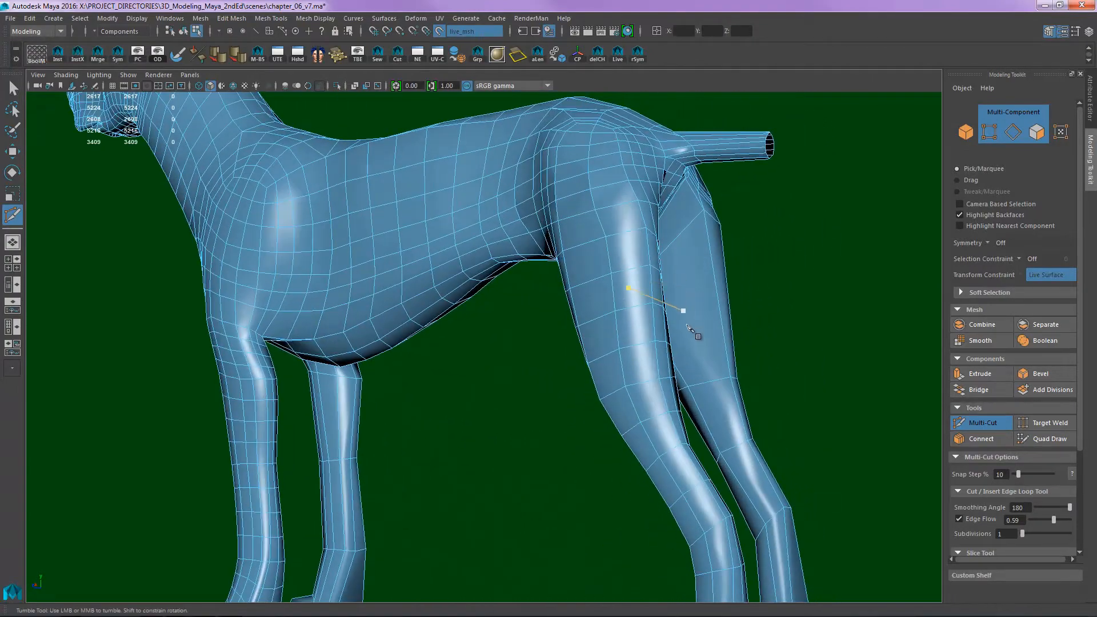
middle_click_drag(690, 363, 617, 269, "alt")
left_click_drag(617, 268, 652, 320, "alt")
middle_click_drag(657, 326, 715, 363, "alt")
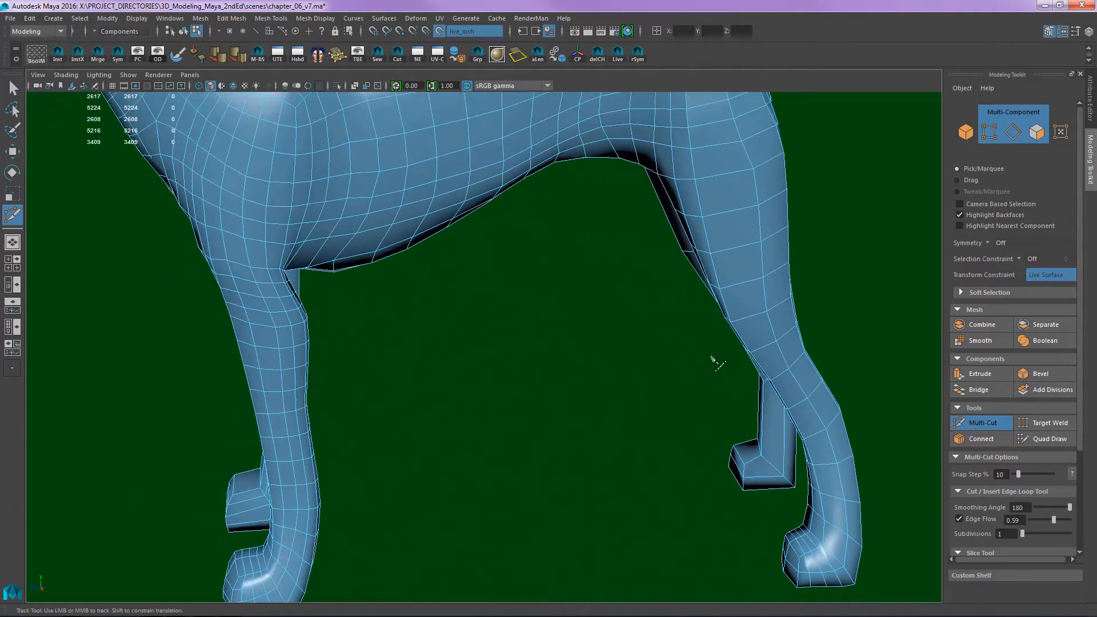
middle_click_drag(370, 341, 597, 494, "alt")
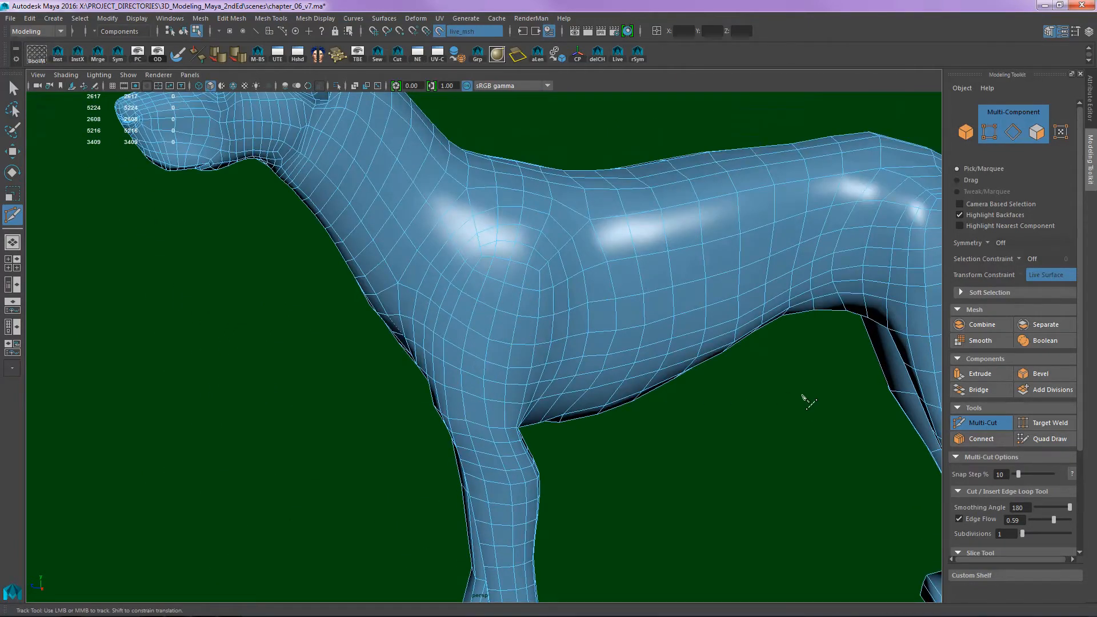
- Insert two lengthwise edge loops running up the hind leg, one toward the front and one toward the back of the thigh
middle_click_drag(800, 396, 383, 343, "alt")
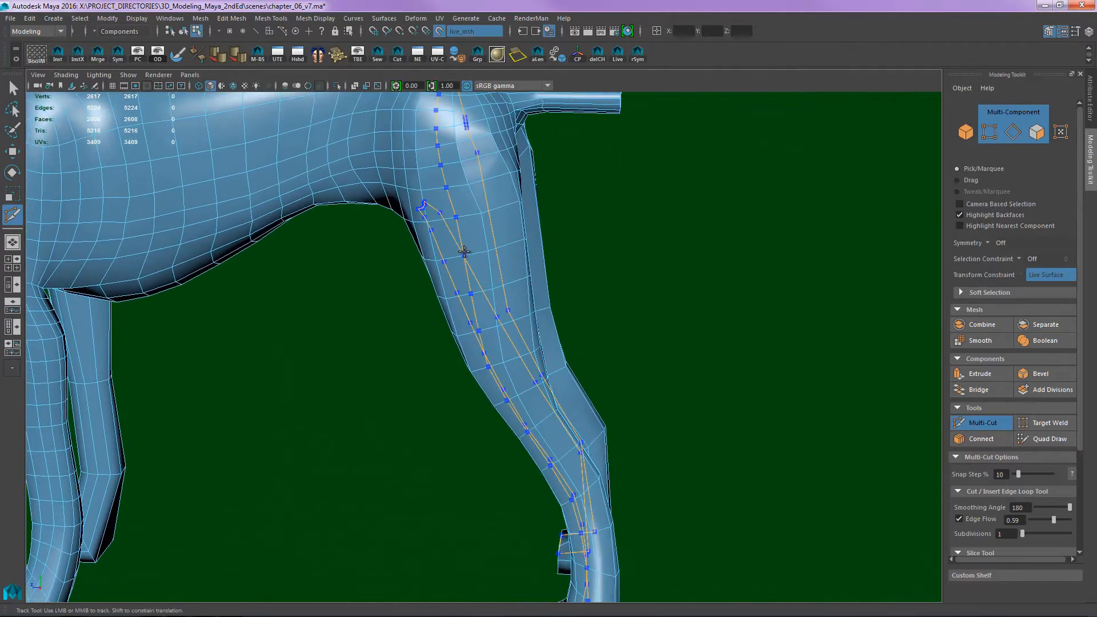
key("Return")
left_click_drag(580, 257, 528, 233, "alt")
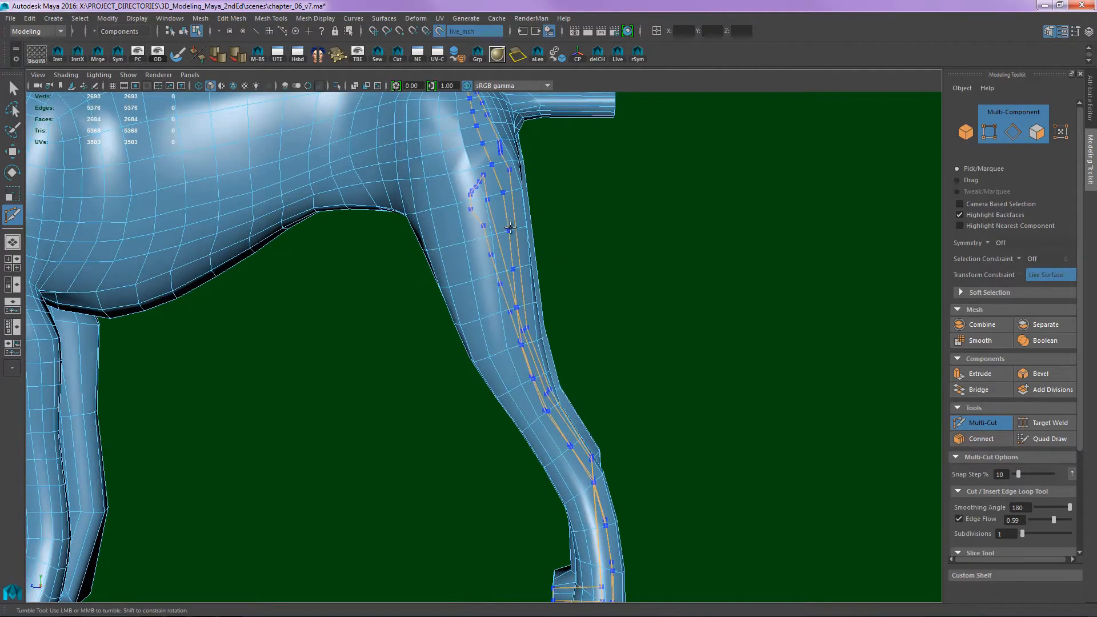
key("Return")
left_click_drag(708, 284, 529, 234, "alt")
left_click_drag(562, 330, 554, 254, "alt")
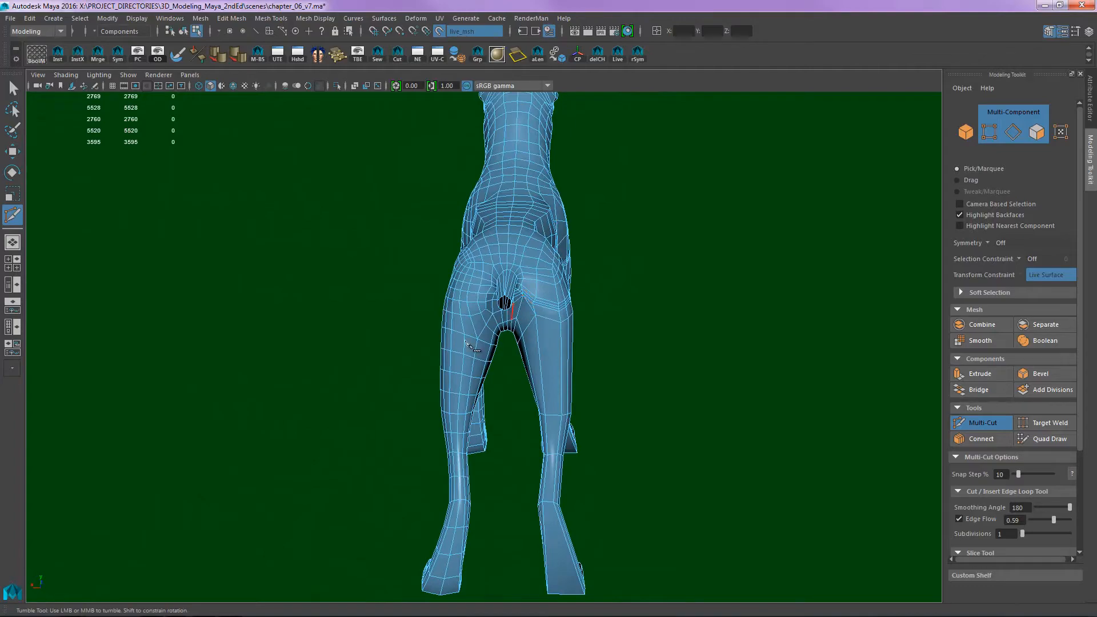
- Leave Multi-Cut and select the edge loop that runs along the centre line of the dog's head and body
left_click_drag(465, 342, 683, 345, "alt")
right_click_drag(684, 345, 531, 343, "alt")
middle_click_drag(531, 343, 598, 338, "alt")
right_click_drag(598, 337, 726, 326, "alt")
middle_click_drag(527, 349, 607, 308, "alt")
key("q")
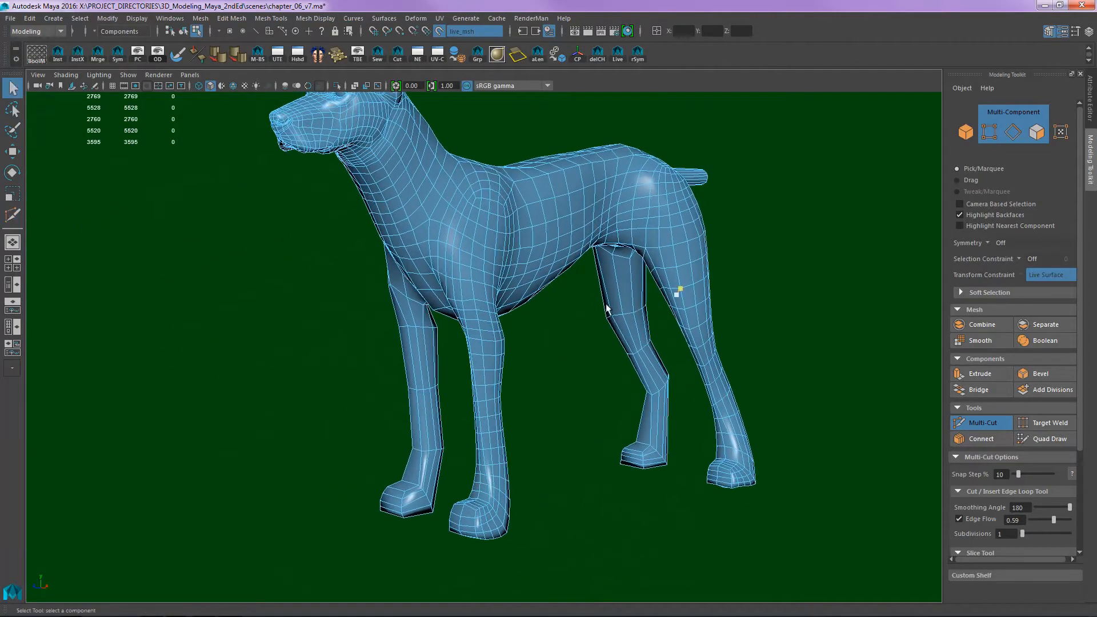
key("F8")
left_click(583, 292)
left_click_drag(563, 336, 567, 369, "alt")
left_click(623, 340)
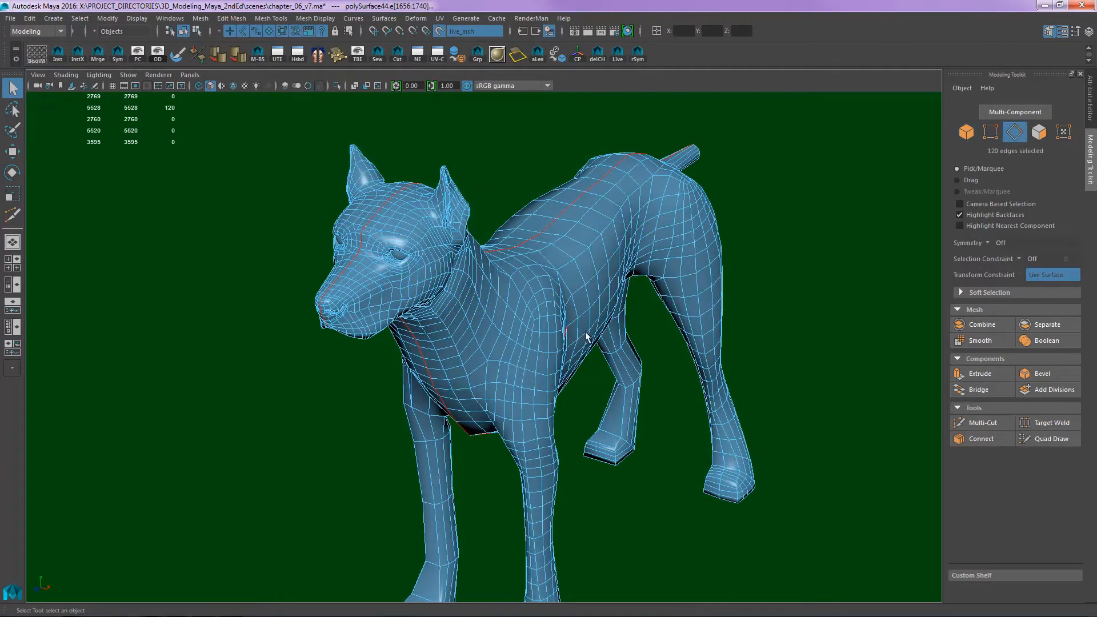
- Mirror the refined half of the dog mesh across the selected centre loop and use Object X symmetry
left_click_drag(621, 338, 653, 308, "alt")
right_click_drag(562, 264, 685, 241, "alt")
left_click_drag(737, 281, 693, 257, "alt")
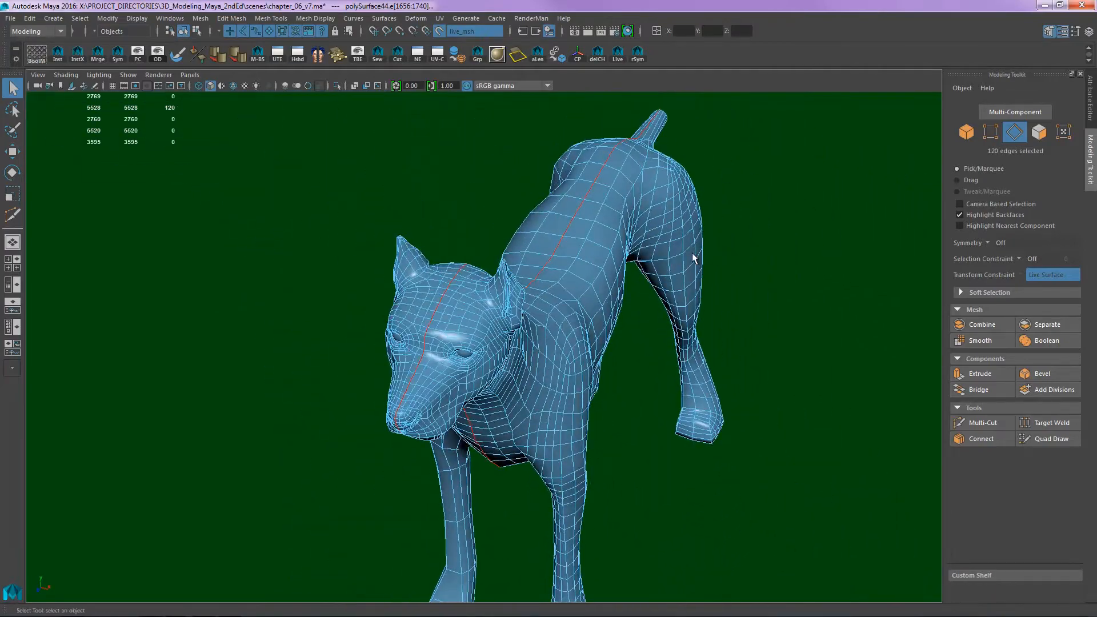
left_click(638, 57)
left_click_drag(741, 166, 625, 310, "alt")
left_click(588, 366)
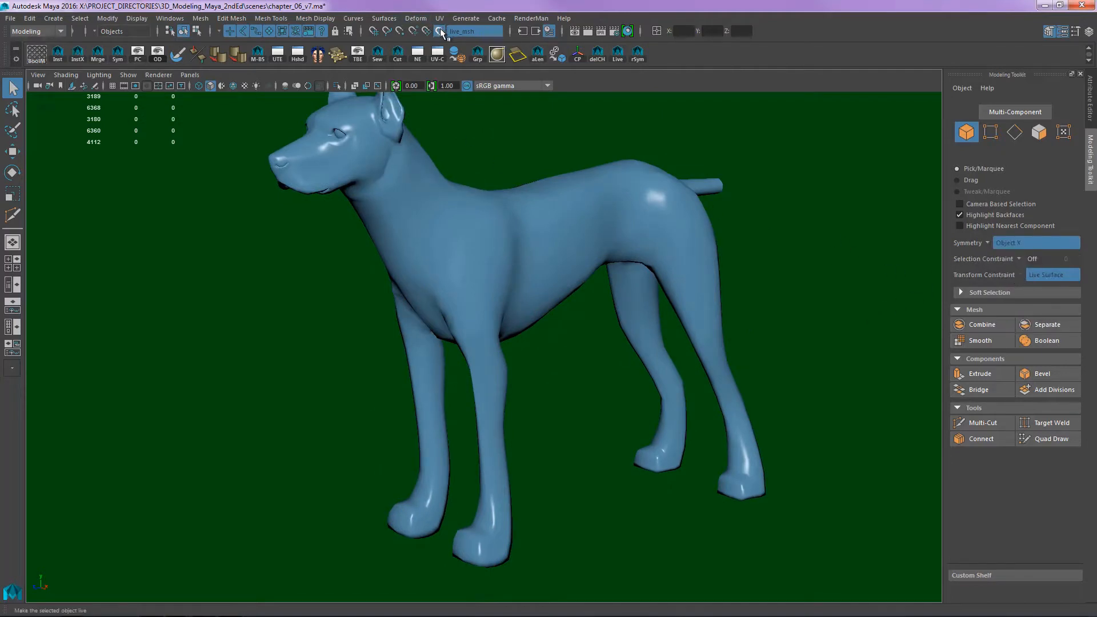
- Turn off the live surface and select the mirrored dog mesh
right_click_drag(635, 194, 808, 264, "alt")
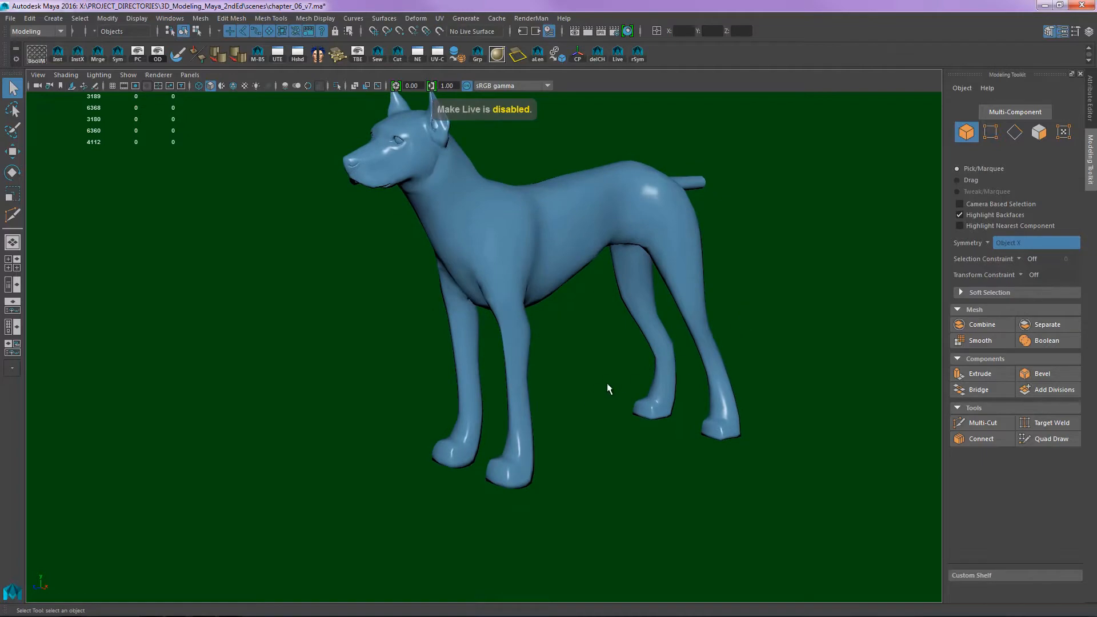
left_click(523, 364)
middle_click_drag(576, 389, 603, 348, "alt")
left_click_drag(602, 348, 557, 334, "alt")
right_click_drag(621, 321, 659, 321, "alt")
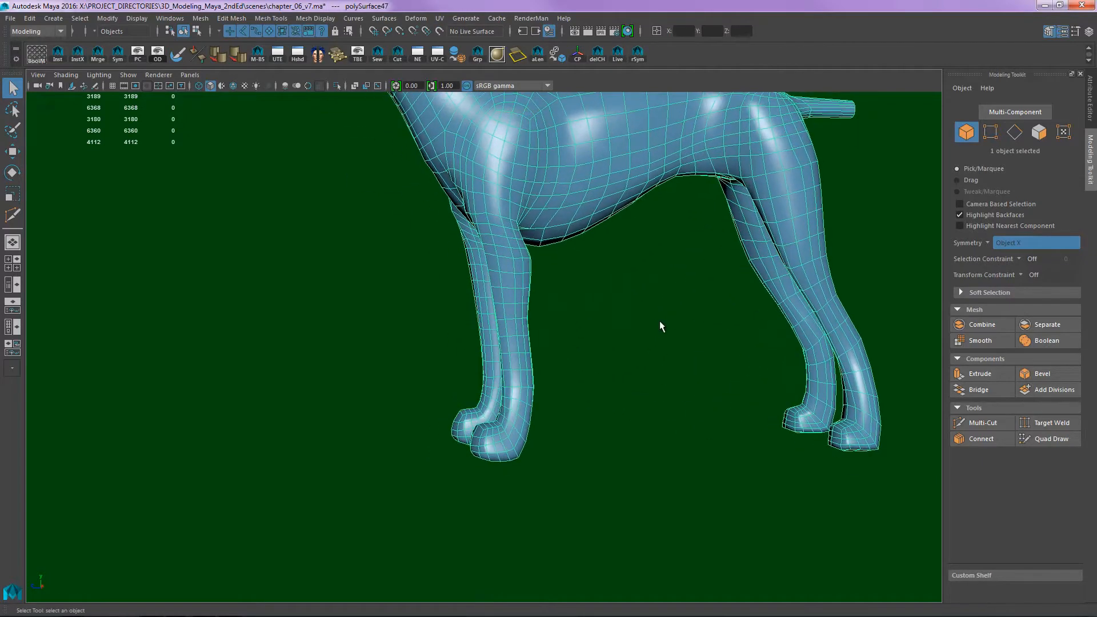
- Switch to the side view in wireframe and compare the mesh with the reference drawing from the front leg to the hindquarters
key("space")
left_click_drag(732, 324, 729, 324)
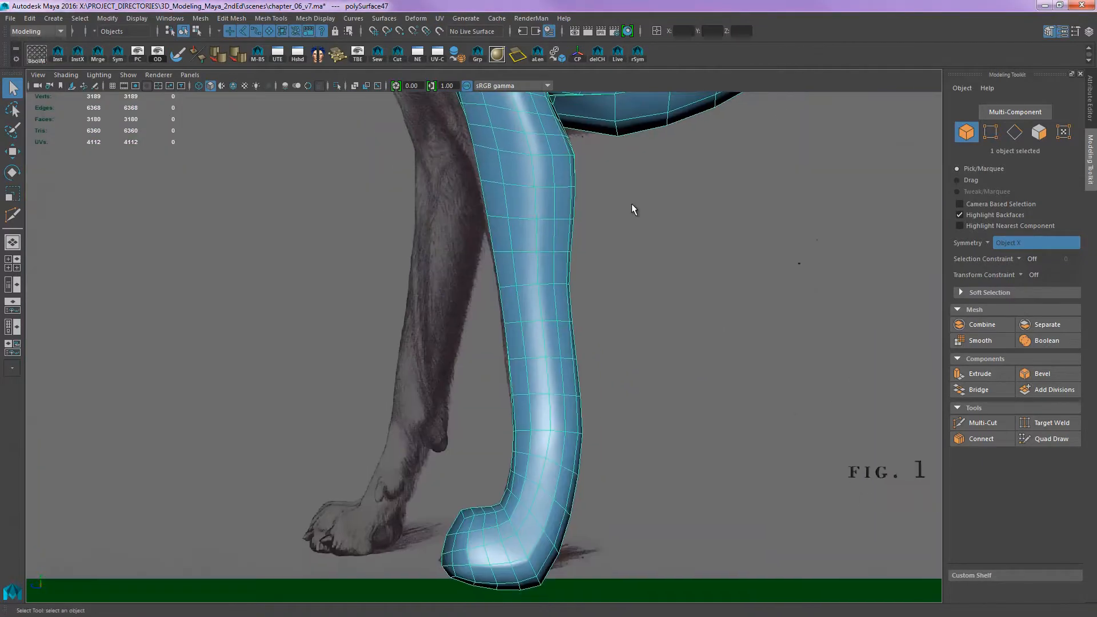
key("4")
mouse_move(678, 330)
middle_mouse_down("alt")
mouse_move(655, 395)
mouse_move(567, 374)
middle_mouse_up("alt")
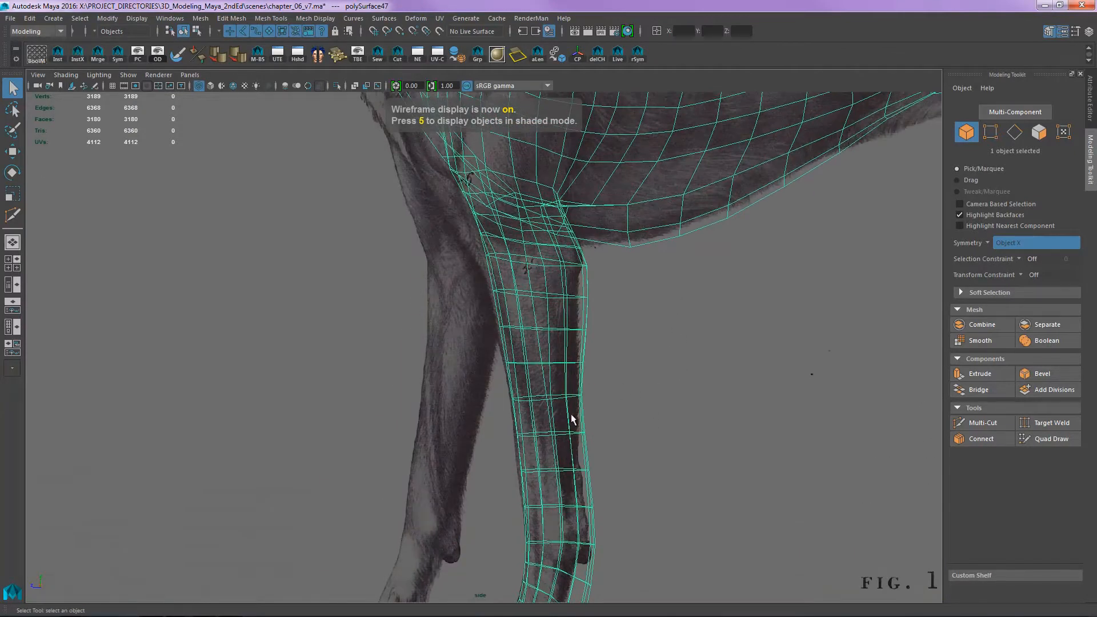
middle_click_drag(571, 419, 576, 370, "alt")
middle_click_drag(592, 463, 591, 311, "alt")
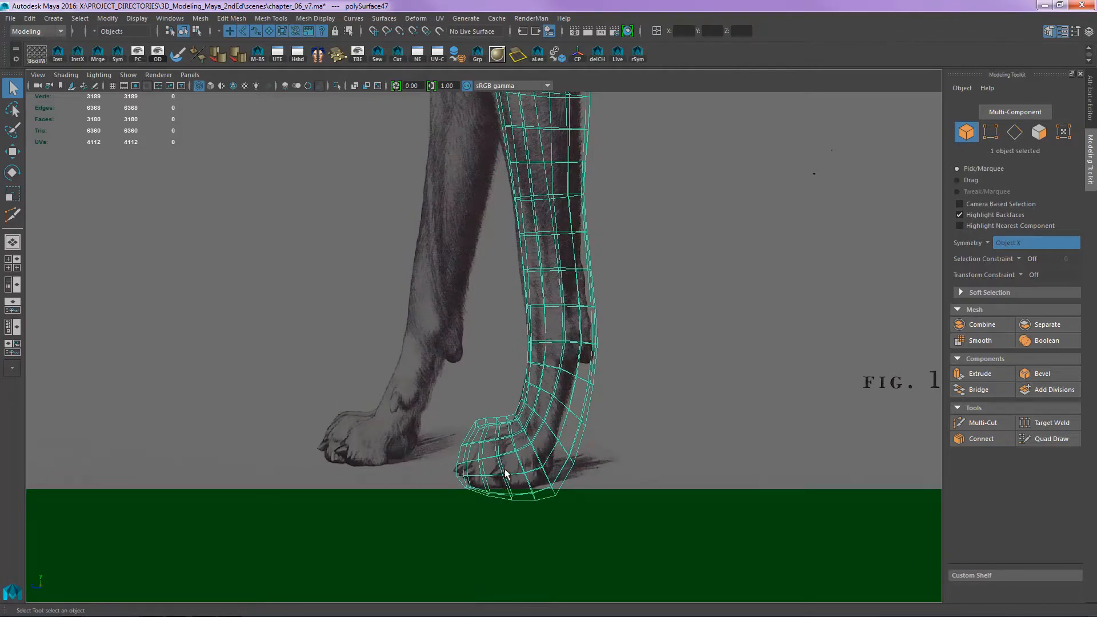
middle_click_drag(691, 342, 657, 531, "alt")
middle_click_drag(738, 256, 681, 426, "alt")
middle_click_drag(786, 321, 726, 420, "alt")
middle_click_drag(671, 382, 493, 329, "alt")
middle_click_drag(790, 395, 537, 409, "alt")
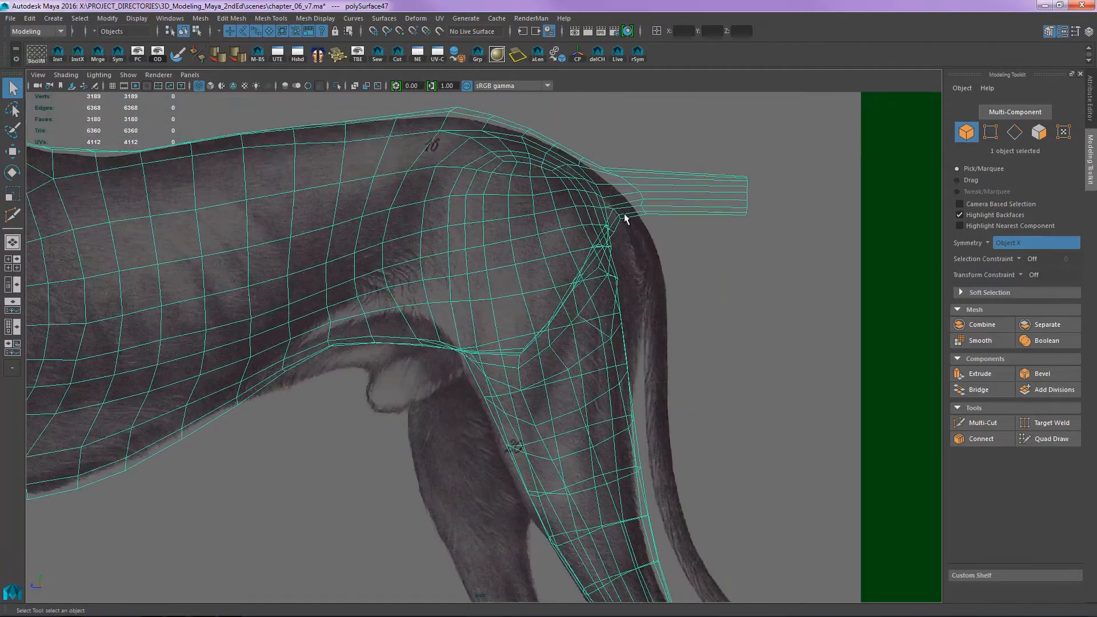
middle_click_drag(668, 299, 613, 276, "alt")
middle_click_drag(602, 403, 723, 278, "alt")
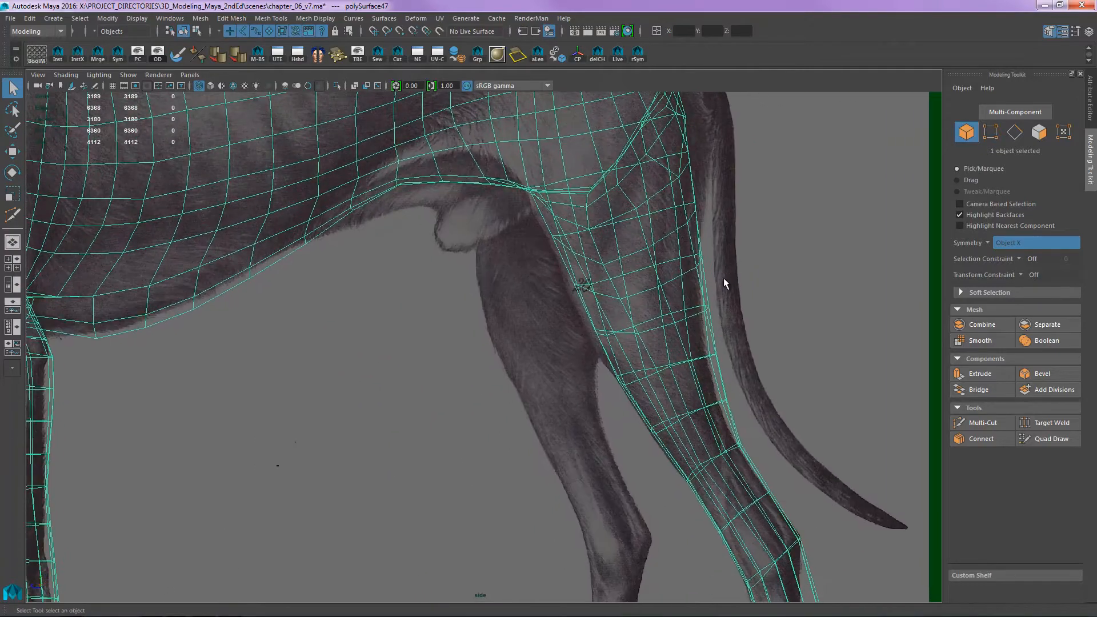
middle_click_drag(621, 446, 637, 380, "alt")
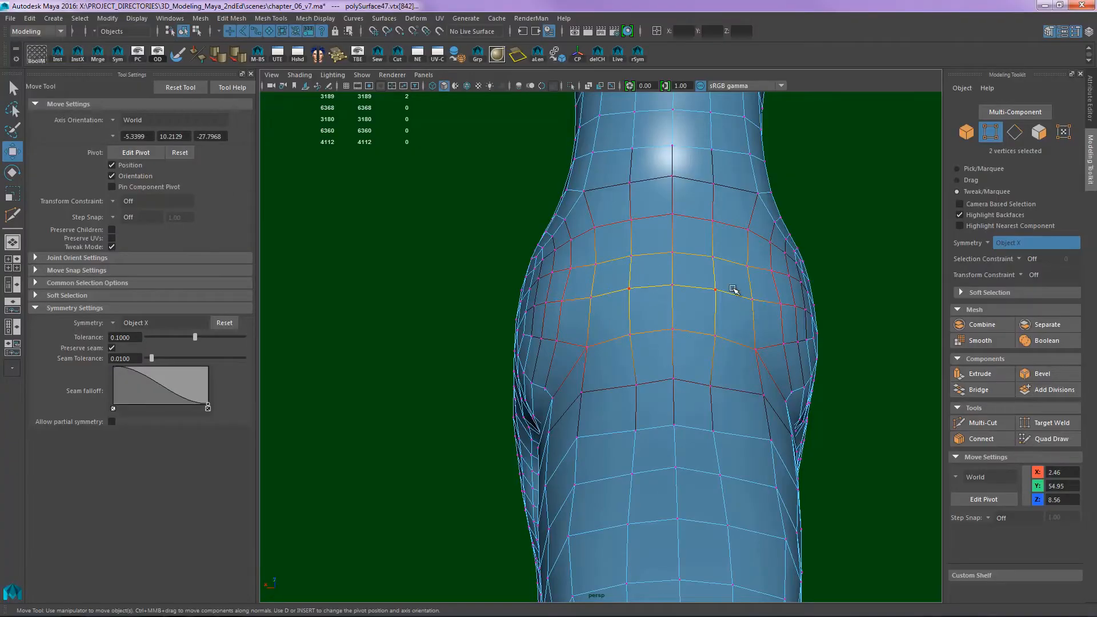
- Even out the vertices across the withers and upper back behind the shoulders of the dog mesh
middle_click_drag(643, 333, 615, 287, "alt")
middle_click_drag(604, 353, 612, 326, "alt")
mouse_move(609, 319)
left_mouse_down()
mouse_move(608, 301)
mouse_move(598, 313)
mouse_move(624, 314)
left_mouse_up()
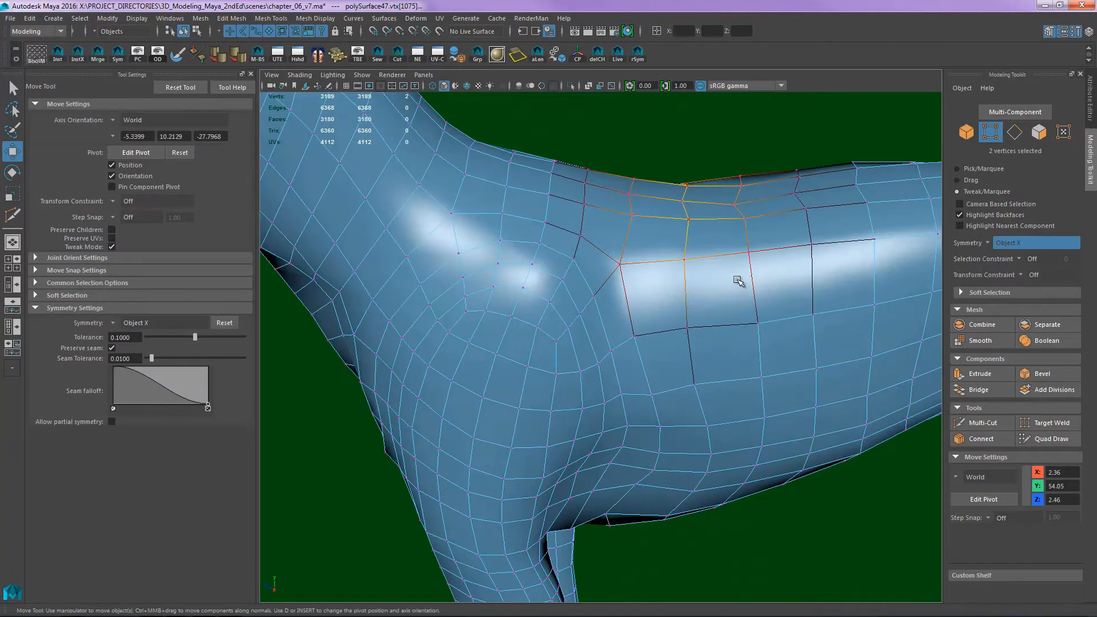
left_click_drag(736, 278, 637, 309, "alt")
middle_click_drag(637, 309, 653, 318, "alt")
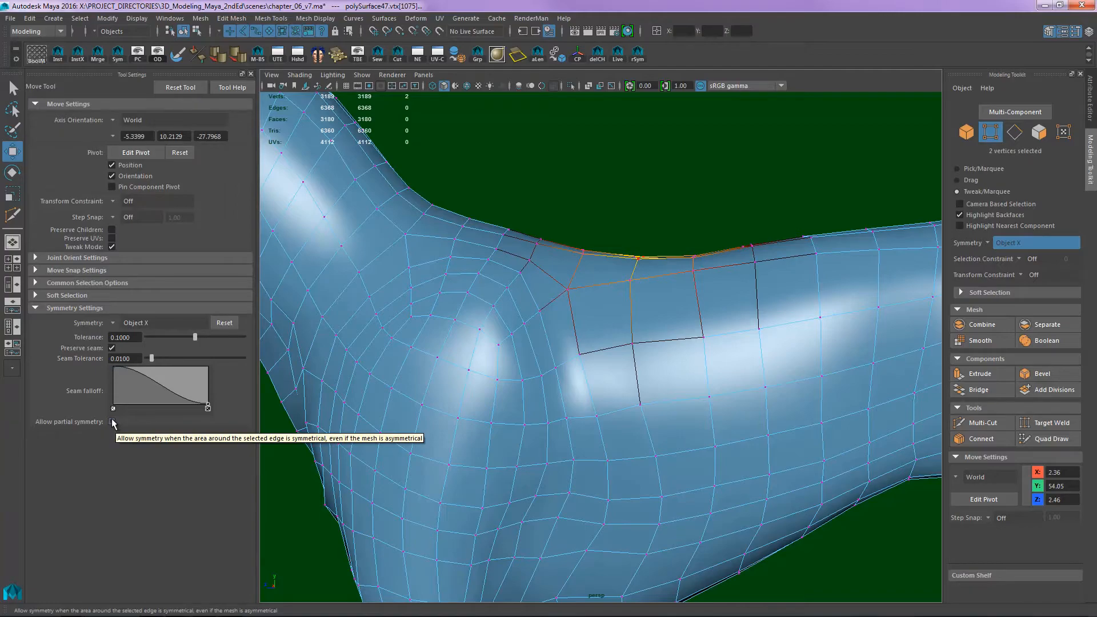
left_click_drag(588, 313, 610, 347, "alt")
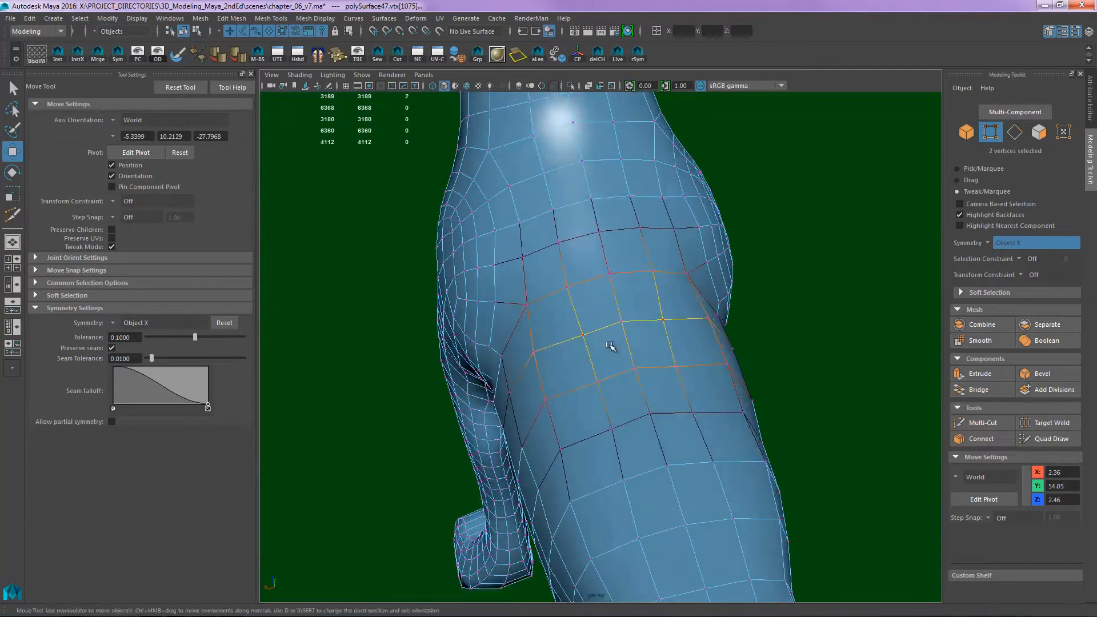
left_click_drag(580, 246, 576, 350, "alt")
left_click_drag(600, 372, 738, 362, "alt")
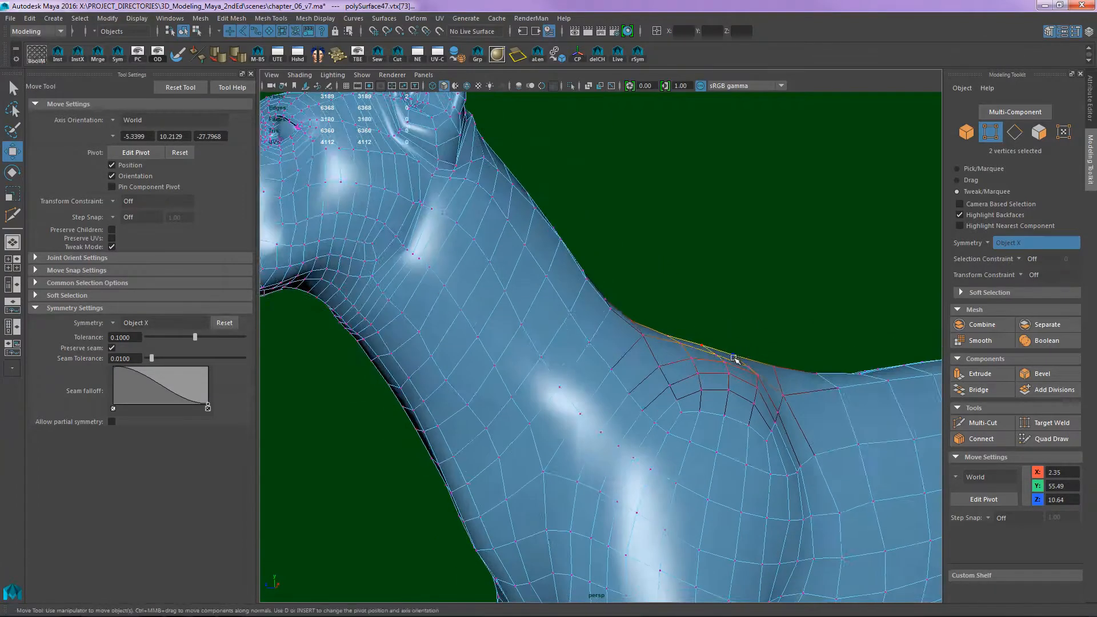
- In the side view, smooth the back's profile by tweaking the vertices in the dip behind the withers, and close the tool settings
middle_click_drag(737, 363, 610, 369, "alt")
left_click_drag(610, 370, 654, 345, "alt")
key("space")
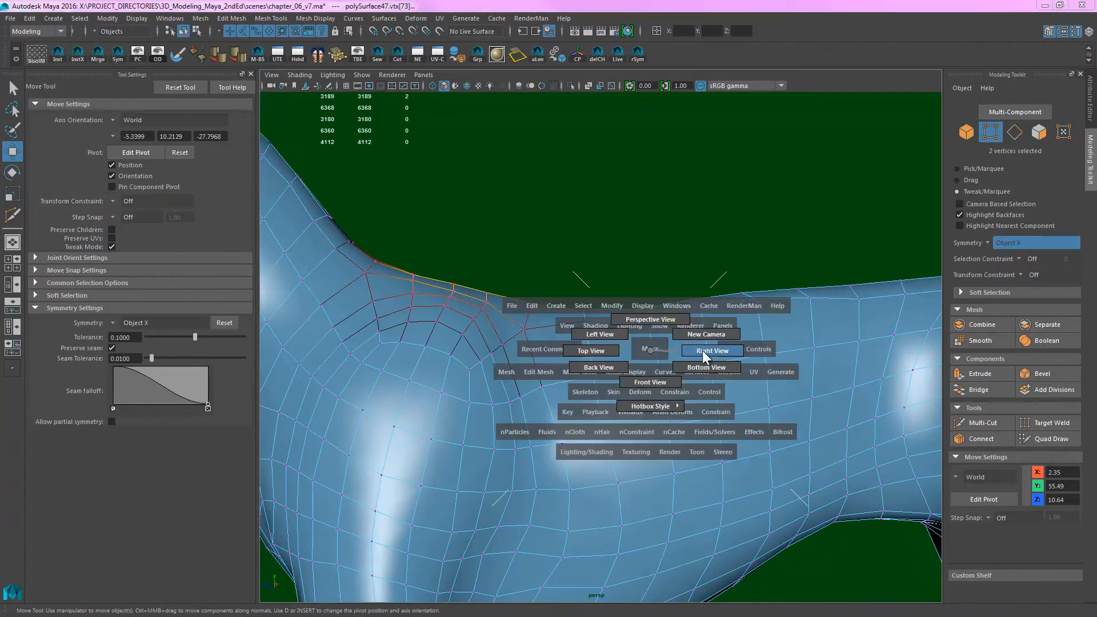
left_click(713, 349)
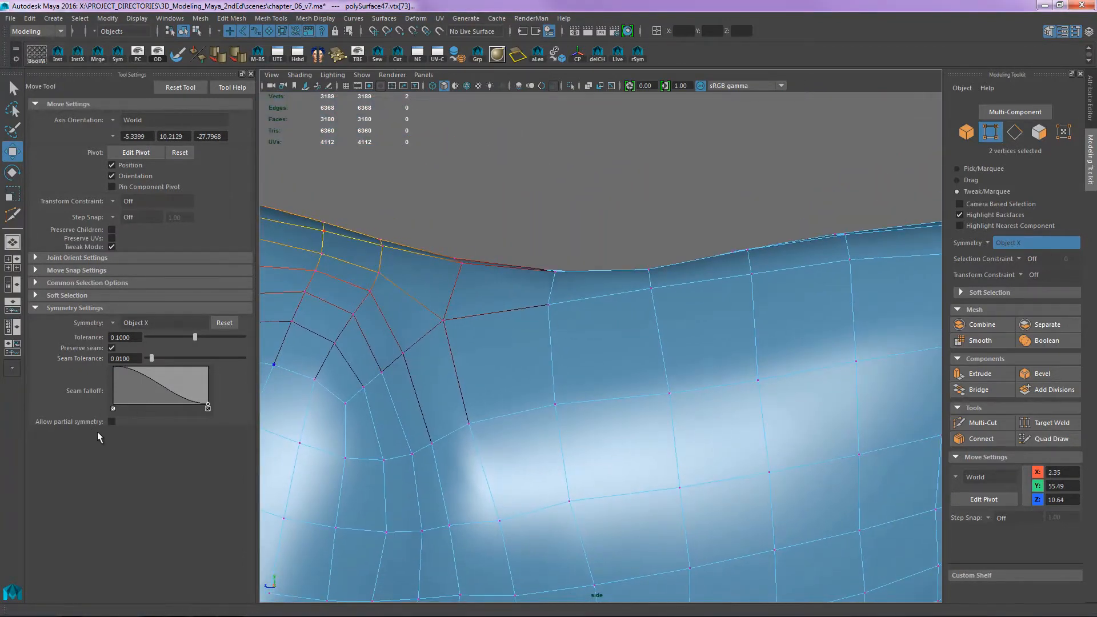
middle_click_drag(733, 273, 701, 307, "alt")
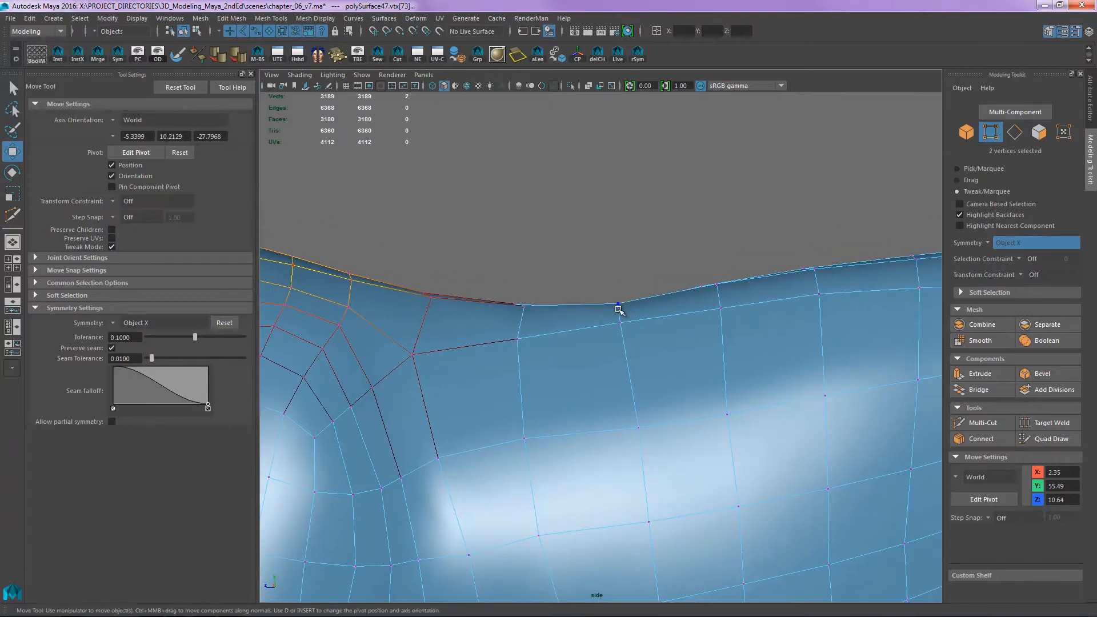
left_click_drag(618, 309, 619, 311)
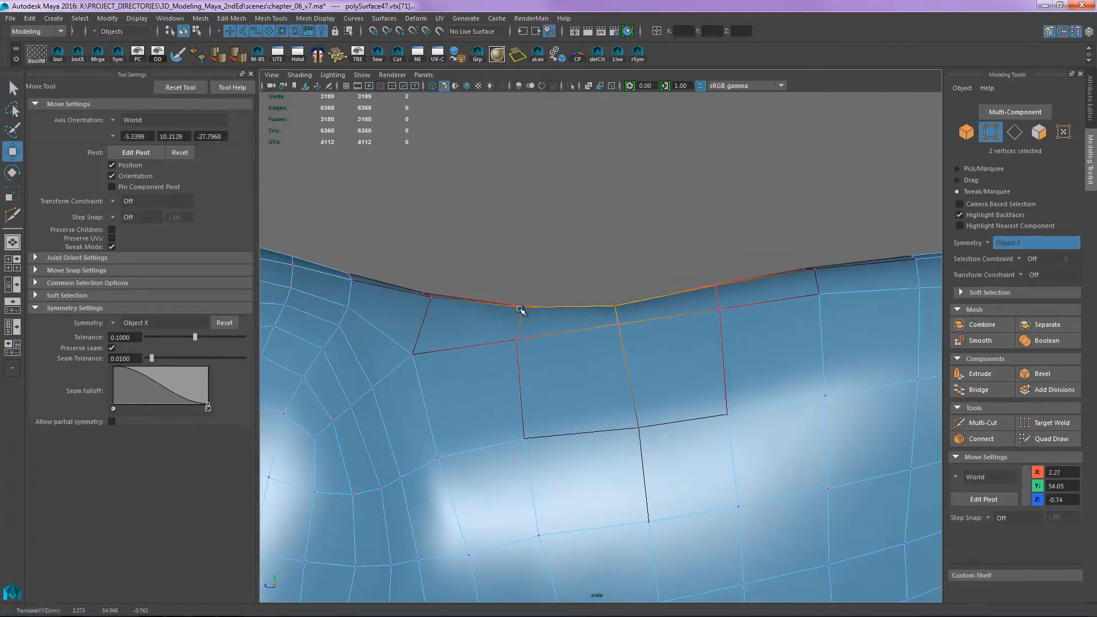
left_click_drag(520, 310, 518, 317)
left_click_drag(616, 311, 609, 316)
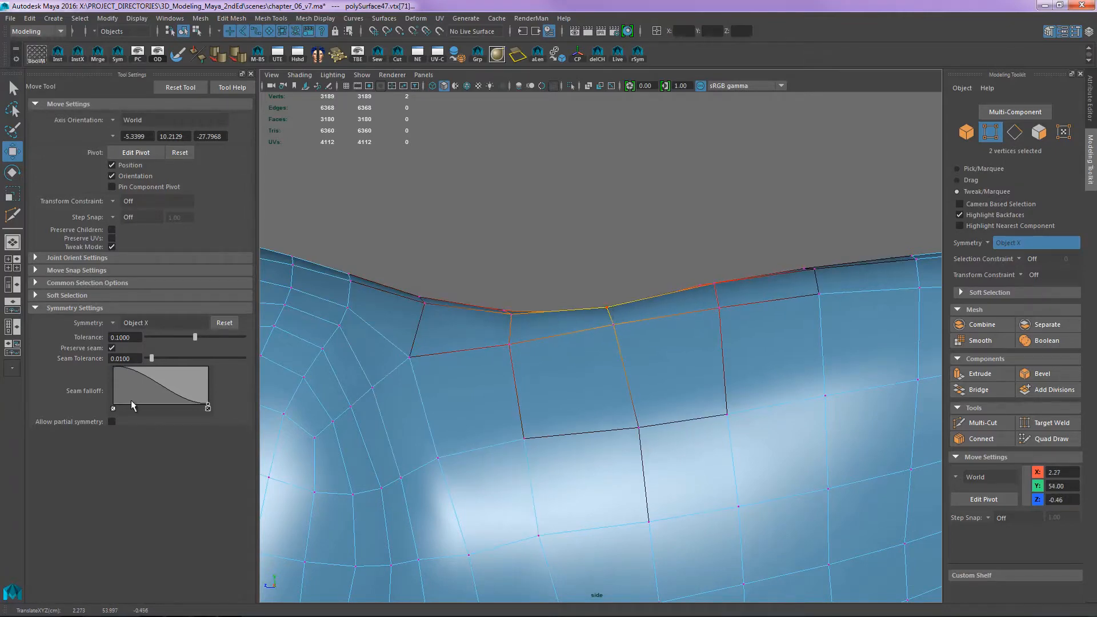
left_click(250, 74)
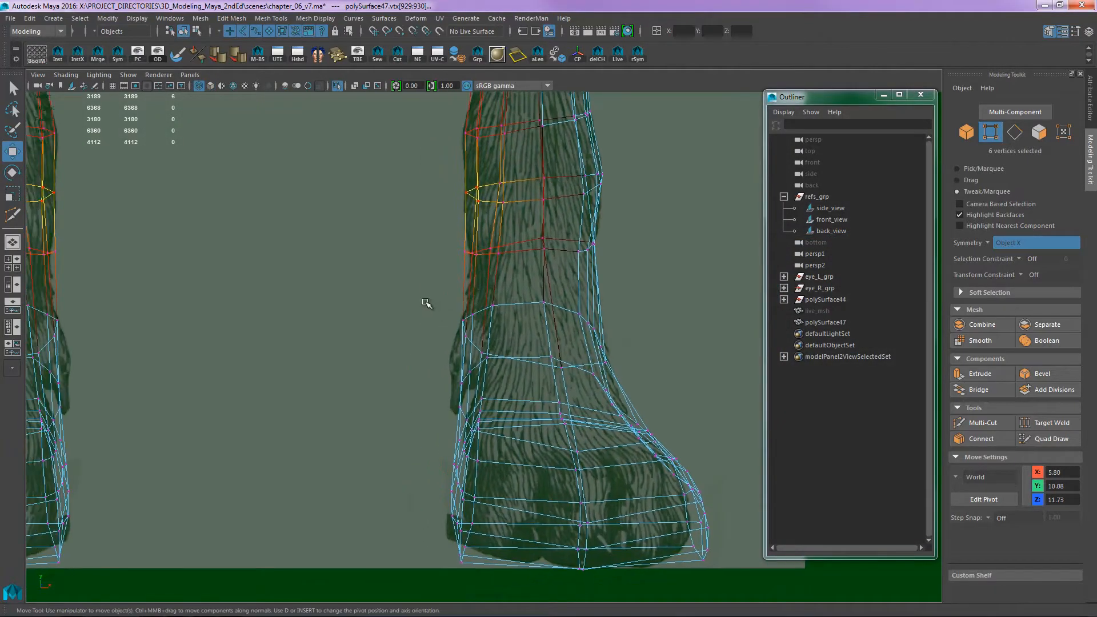
- In the wireframe front view, move the vertices on the inner side of the lower front leg and paw toward the reference outline
left_click_drag(467, 326, 476, 305)
middle_click_drag(476, 306, 480, 288, "alt")
left_click_drag(471, 301, 489, 314)
middle_click_drag(494, 381, 490, 287, "alt")
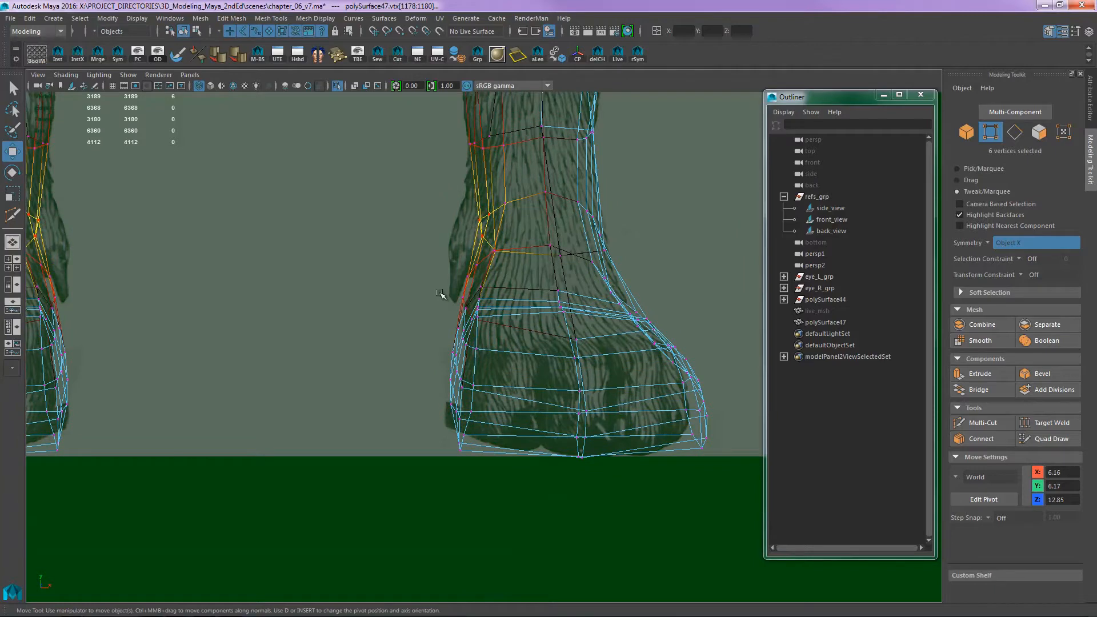
left_click_drag(440, 293, 487, 314)
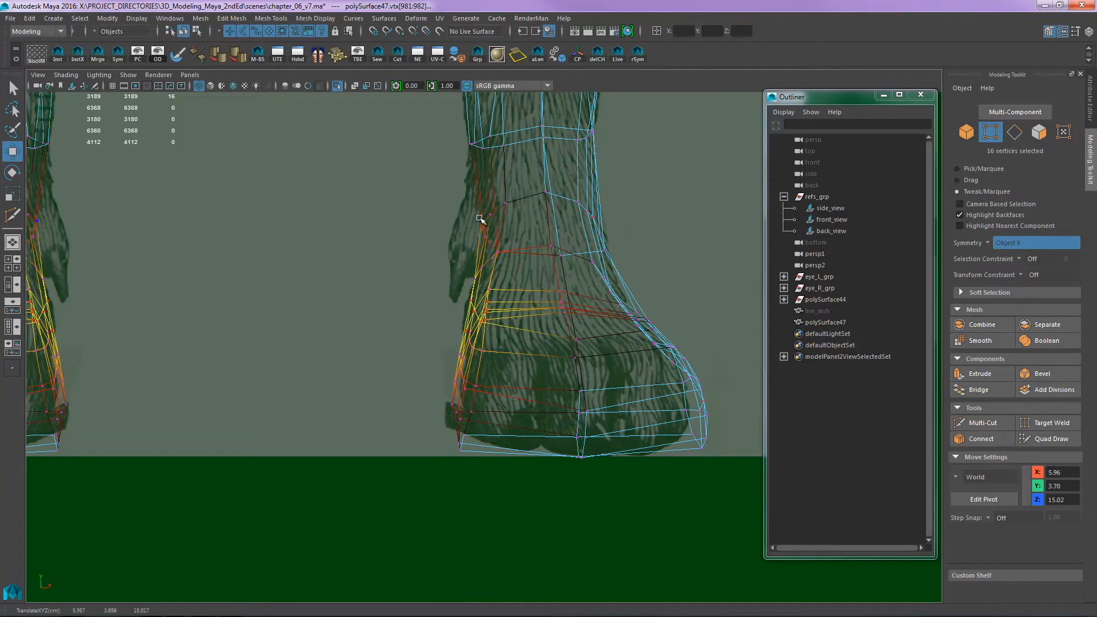
left_click(479, 219)
middle_click_drag(474, 309, 472, 267, "alt")
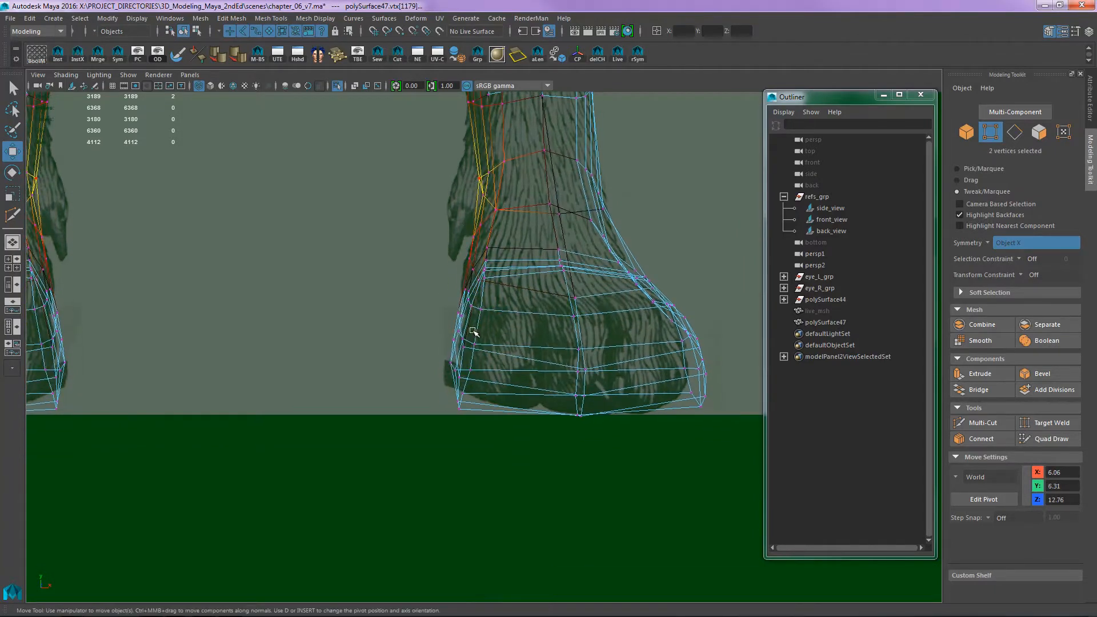
left_click(472, 340)
left_click(468, 413)
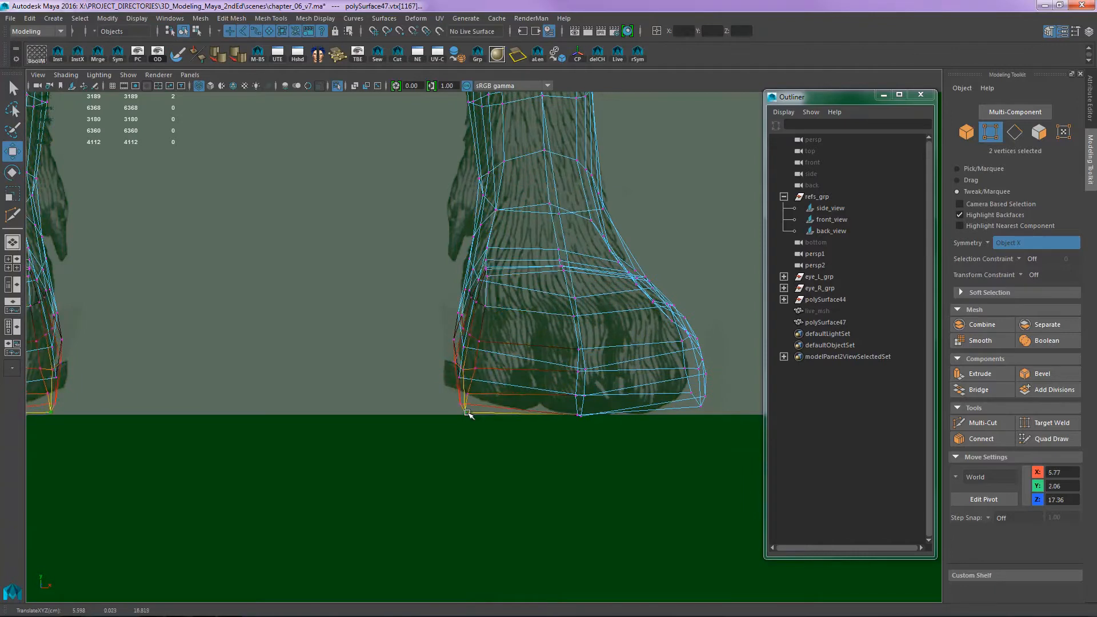
- Reposition the vertices on the outer side of the front ankle, using shaded display, to follow the reference contour
middle_click_drag(627, 211, 544, 338, "alt")
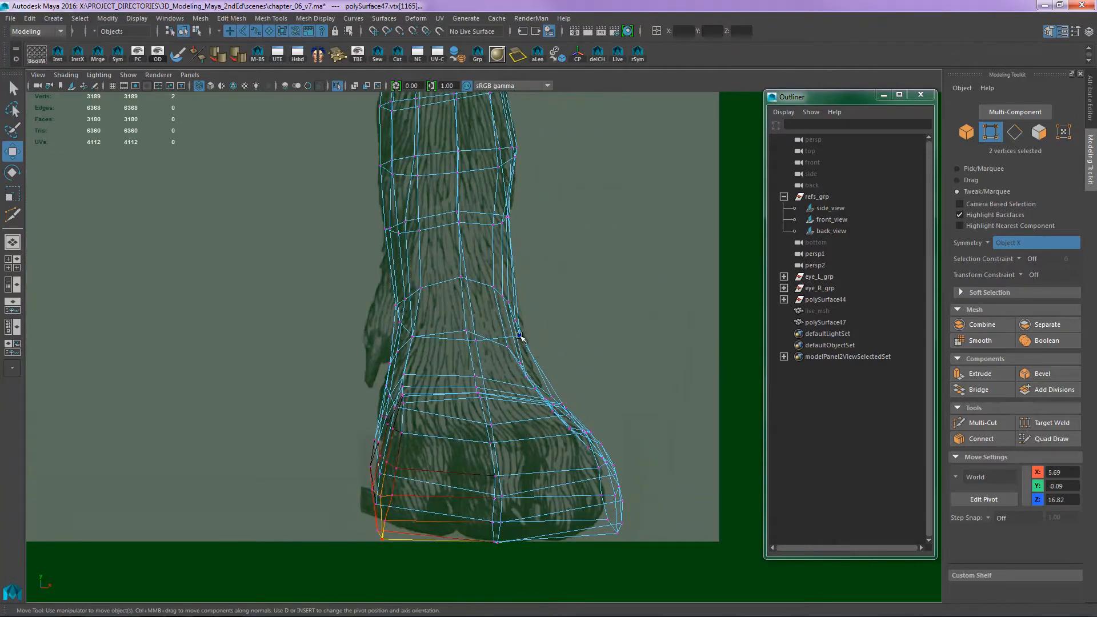
left_click(519, 337)
key("5")
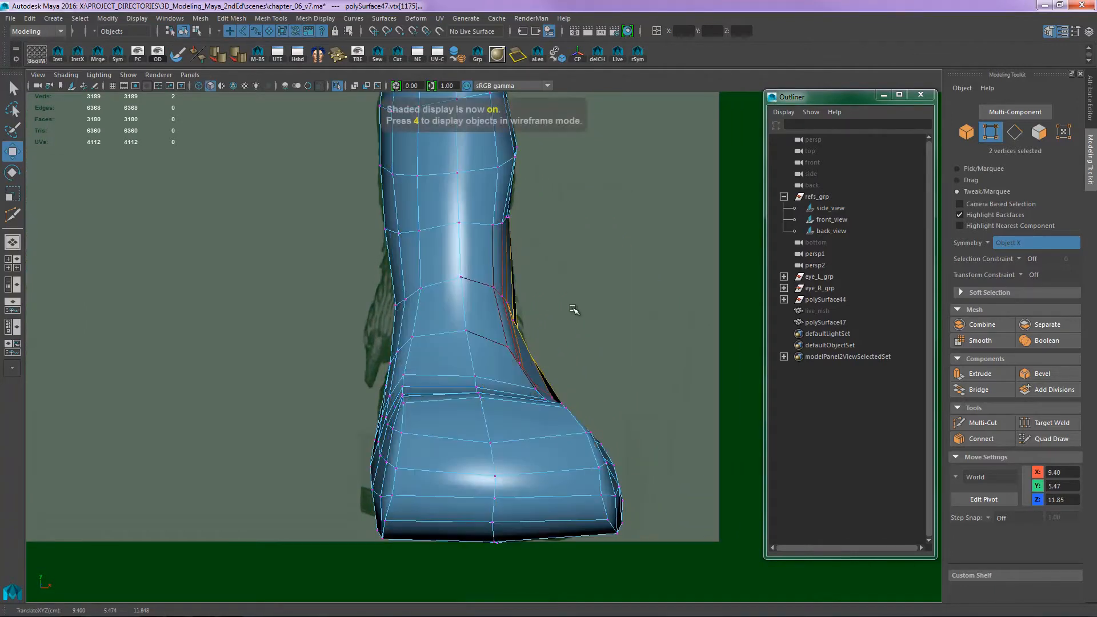
right_click_drag(576, 306, 747, 319, "alt")
middle_click_drag(748, 318, 467, 357, "alt")
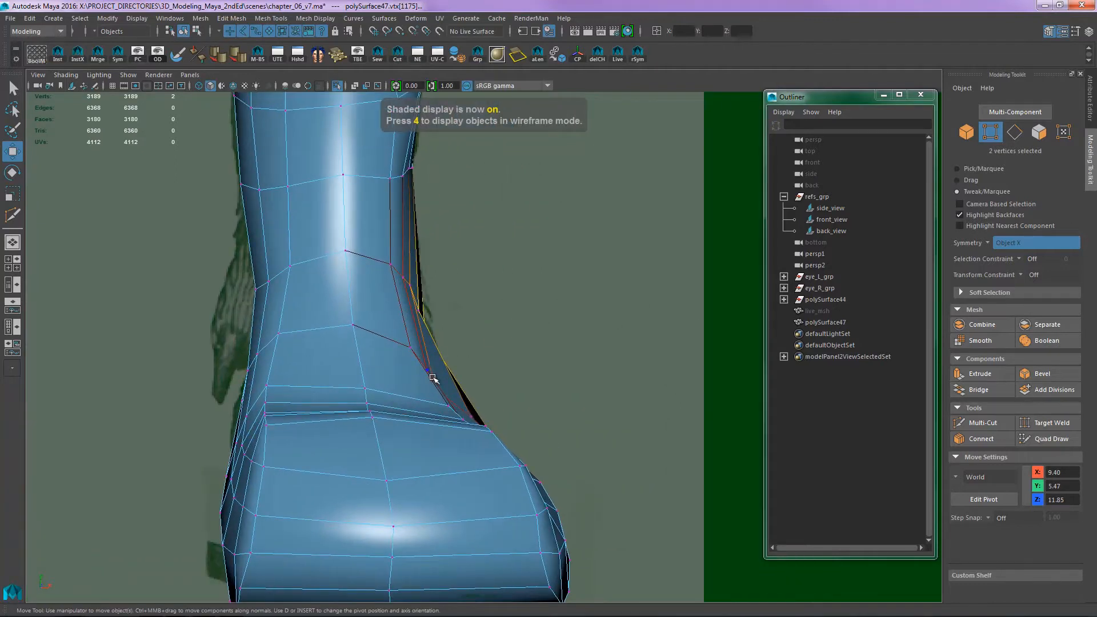
mouse_move(423, 313)
left_mouse_down()
mouse_move(413, 320)
mouse_move(428, 316)
left_mouse_up()
right_click_drag(456, 309, 460, 287, "alt")
middle_click_drag(460, 286, 444, 236, "alt")
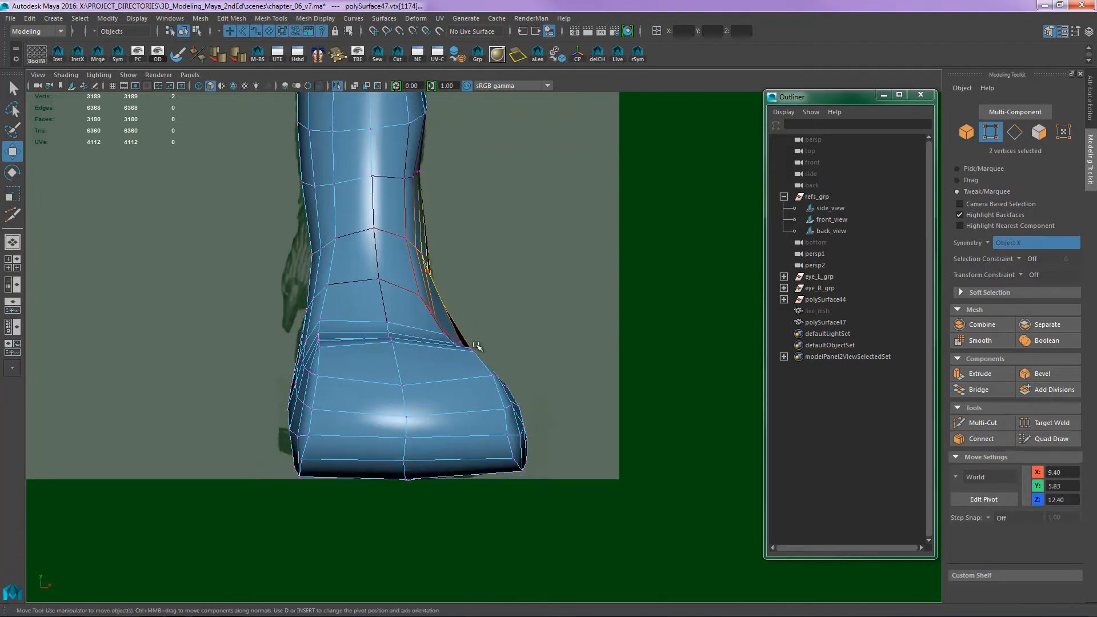
- Pull the vertices along the outer side of the front paw inward to match the reference, and clear the selection
left_click_drag(471, 356, 503, 377)
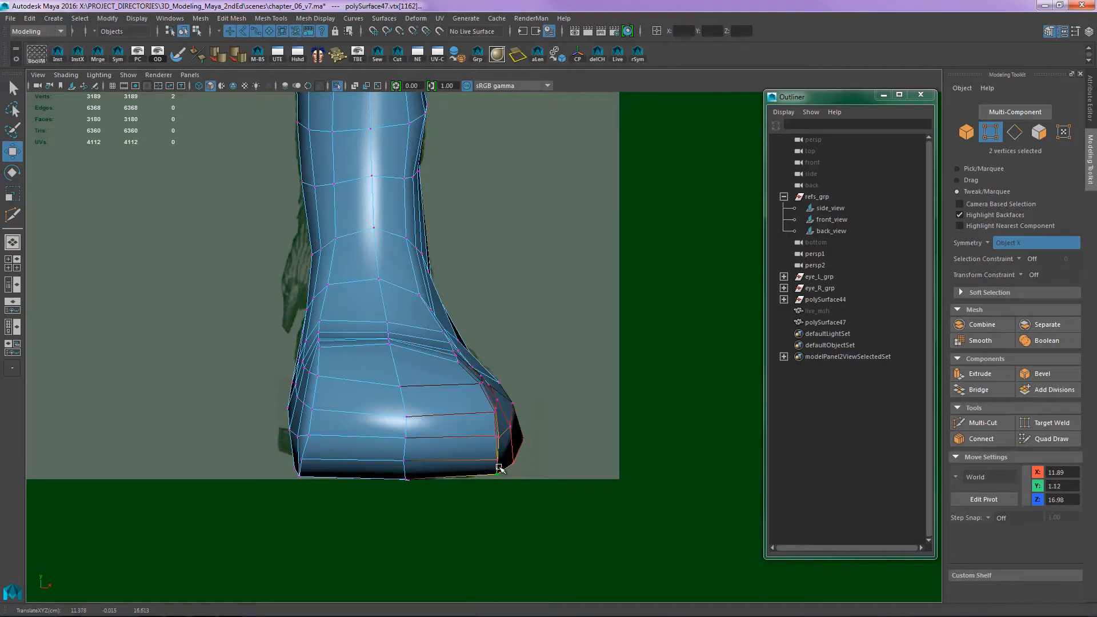
double_click(498, 402)
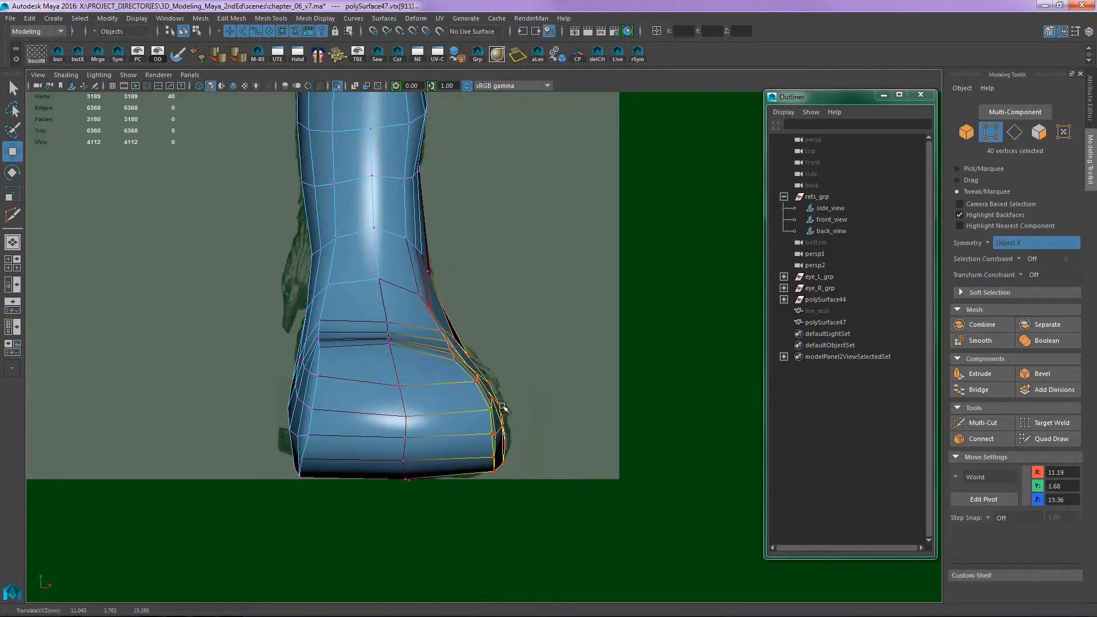
left_click(519, 320)
- Adjust the vertices on the inner side of the front leg to the front reference, and bring up the side view
scroll(481, 239, "down", 1)
middle_click_drag(479, 233, 500, 355, "alt")
middle_click_drag(493, 300, 493, 245, "alt")
middle_click_drag(448, 361, 464, 238, "alt")
middle_click_drag(492, 197, 469, 413, "alt")
middle_click_drag(509, 263, 498, 366, "alt")
middle_click_drag(477, 271, 481, 380, "alt")
middle_click_drag(365, 297, 372, 364, "alt")
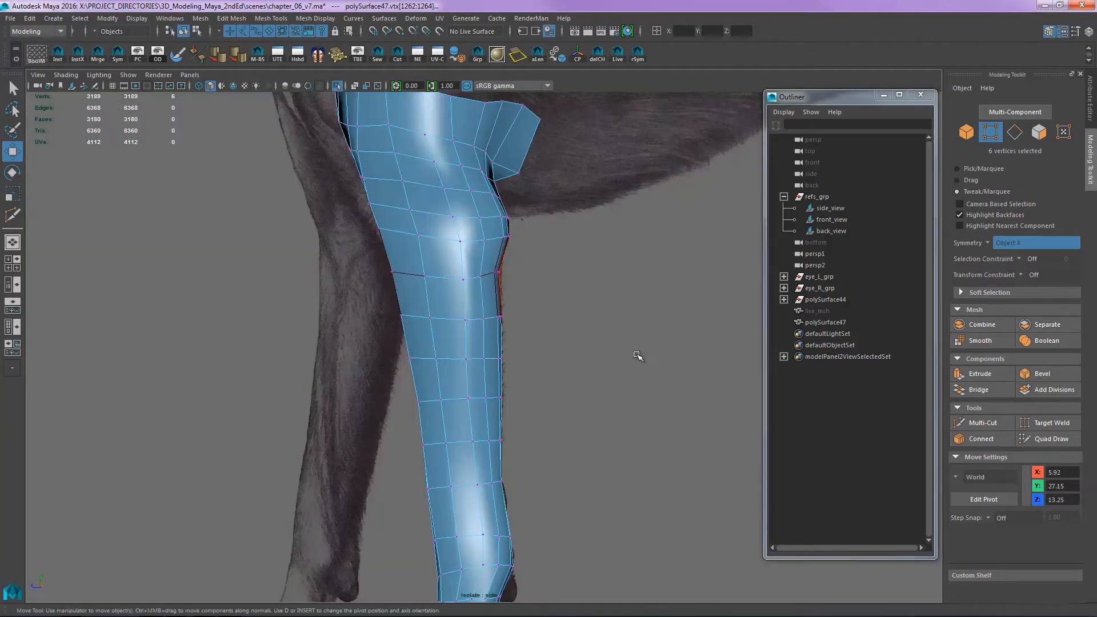
middle_click_drag(658, 376, 605, 318, "alt")
scroll(513, 412, "up", 5)
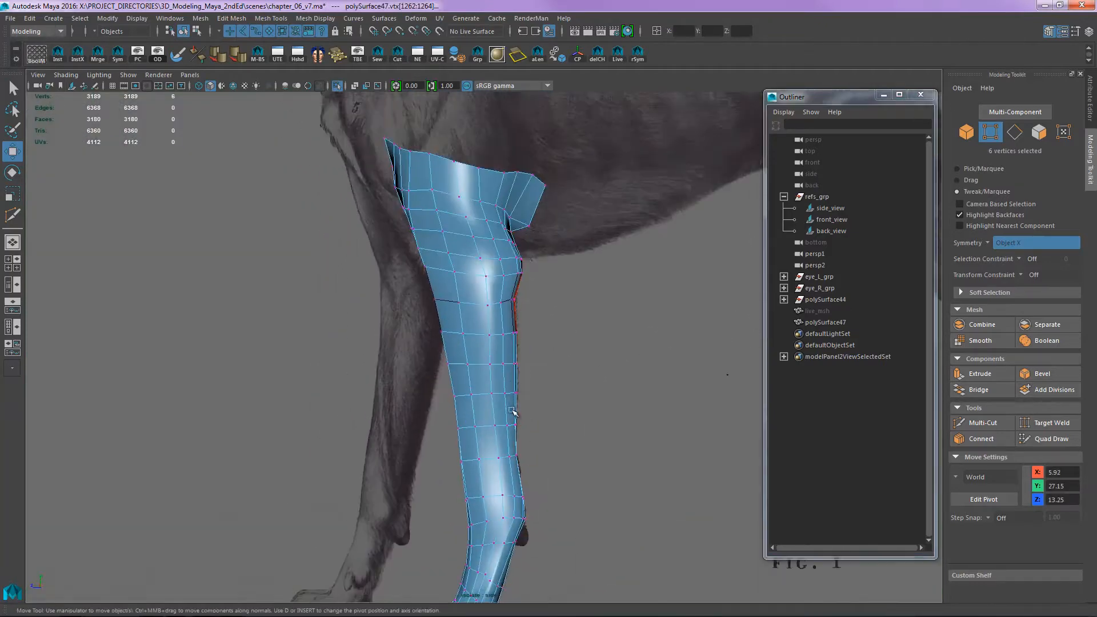
- Shift the vertices at the back of the front wrist, beside the carpal pad, to the side reference outline
right_click_drag(553, 404, 529, 503, "alt")
middle_click_drag(530, 502, 472, 231, "alt")
right_click_drag(472, 231, 639, 360, "alt")
middle_click_drag(370, 247, 450, 326, "alt")
right_click_drag(450, 325, 505, 353, "alt")
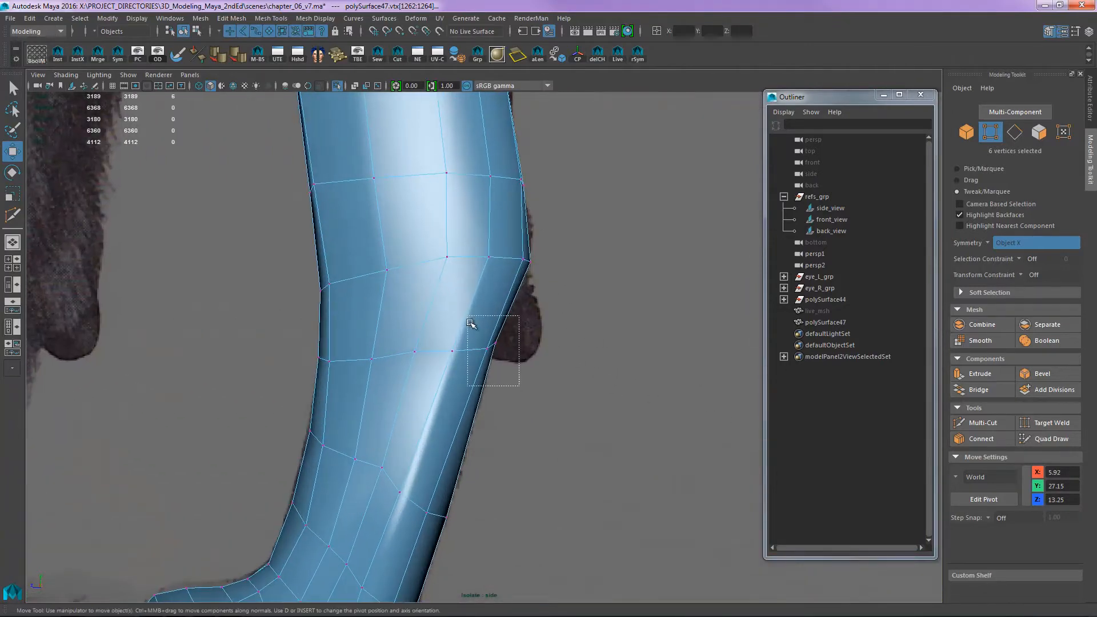
left_click_drag(470, 323, 495, 356)
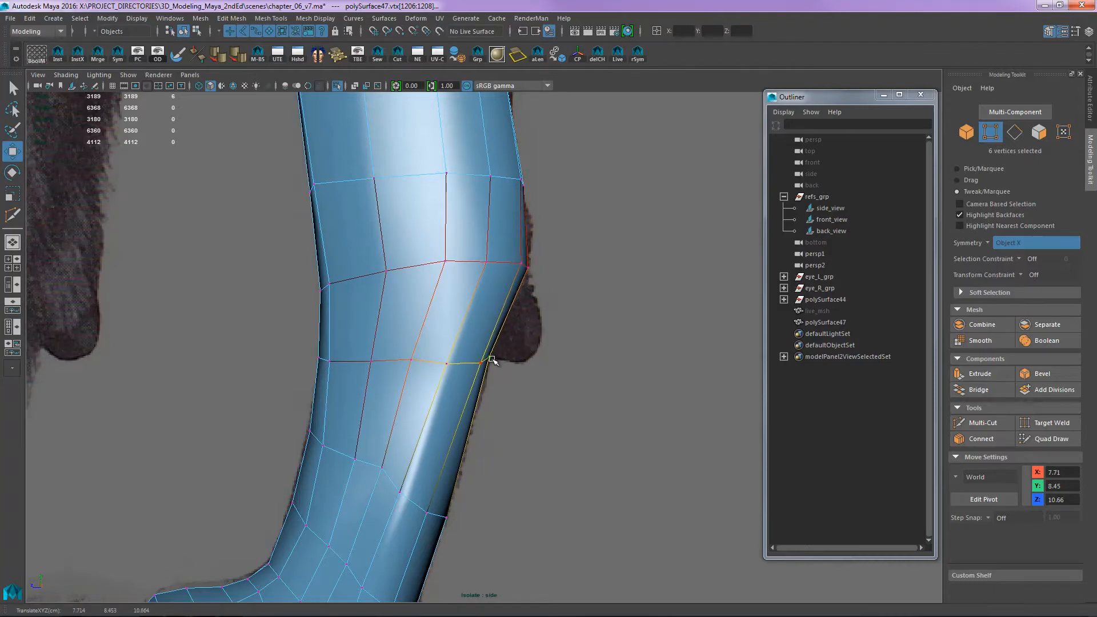
middle_click_drag(527, 364, 567, 227, "alt")
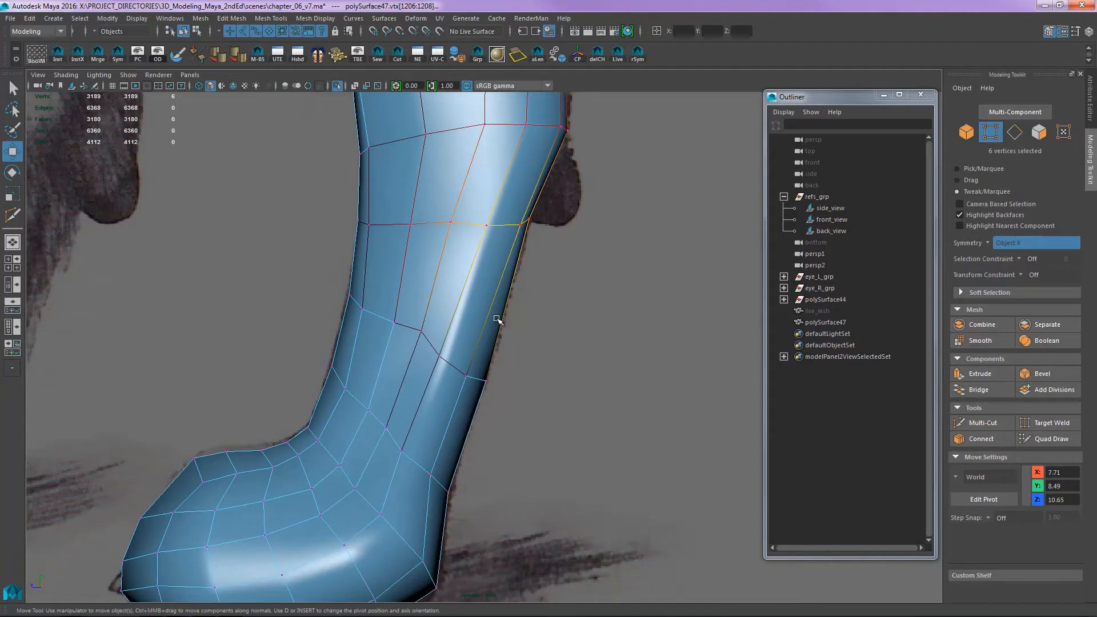
- Insert three edge loops around the front wrist with Multi-Cut in wireframe display, one below and two above the carpal pad's lower end
key("4")
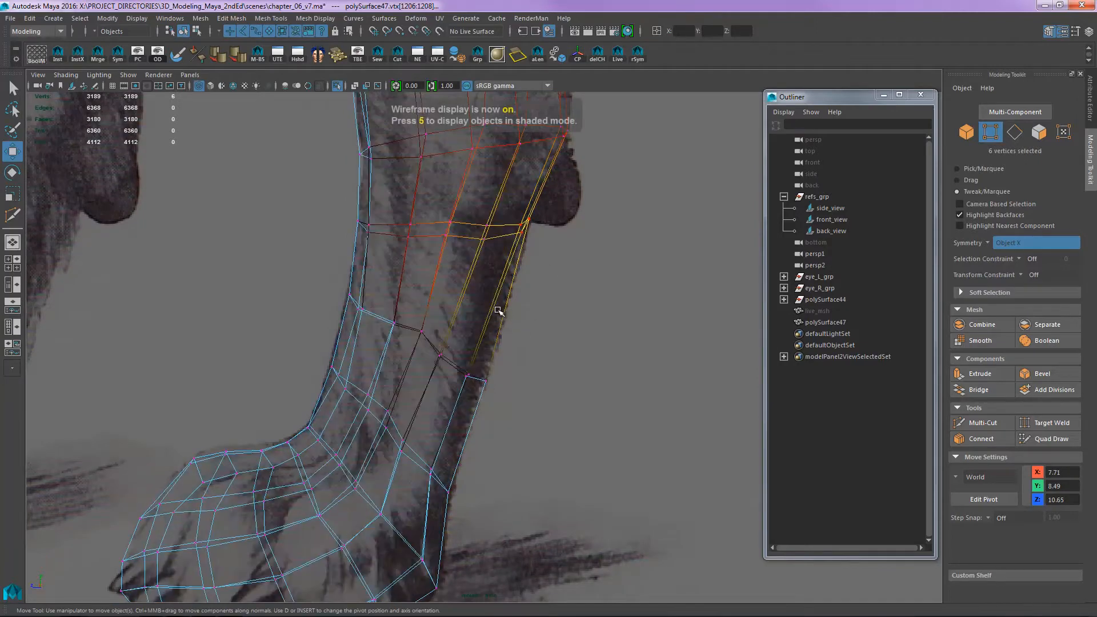
key("y")
left_click(496, 293, "ctrl")
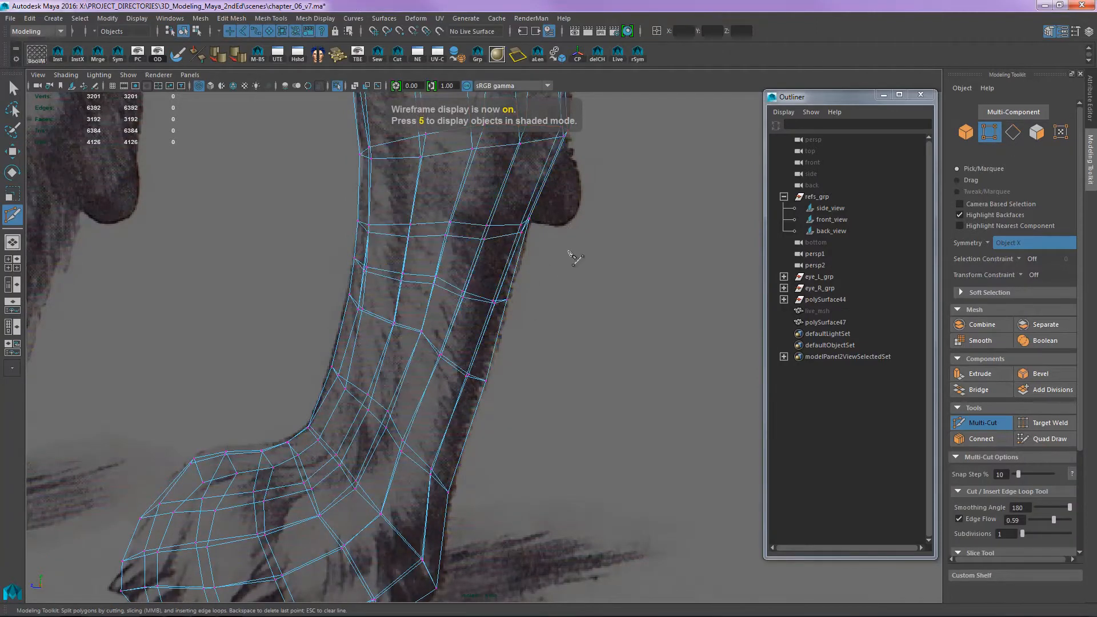
middle_click_drag(569, 251, 563, 407, "alt")
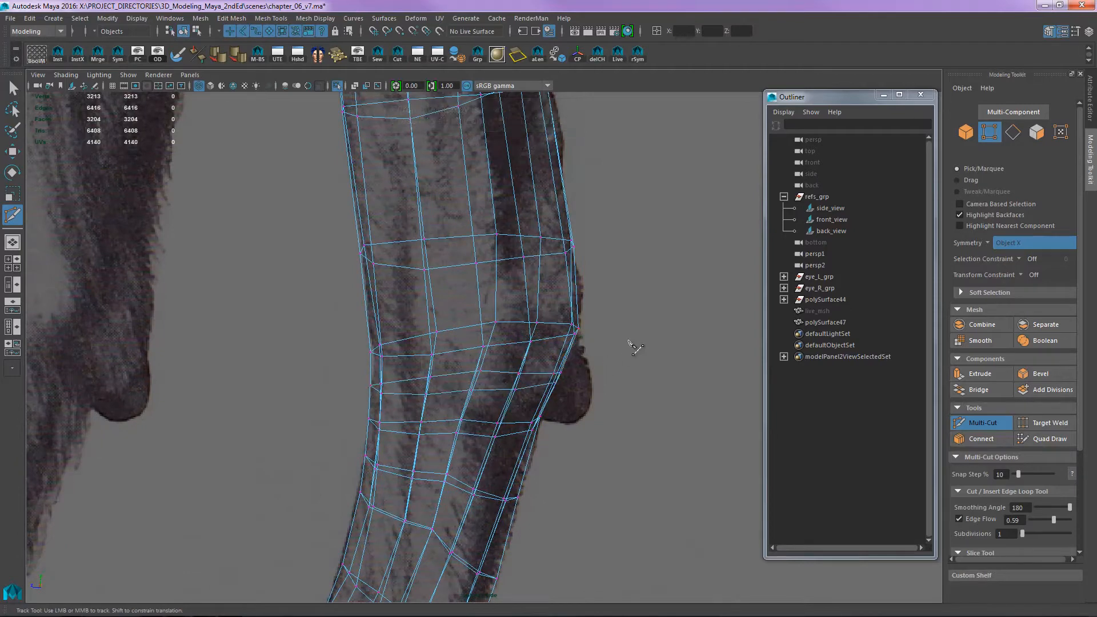
middle_click_drag(633, 347, 552, 351, "alt")
middle_click_drag(422, 380, 476, 370, "alt")
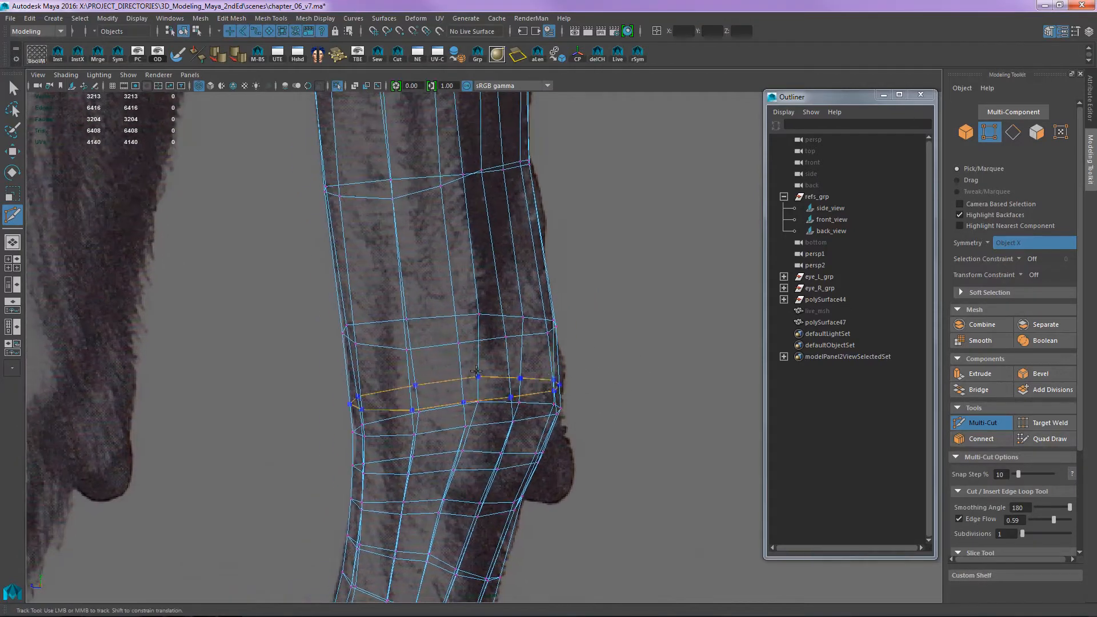
- Examine the edge loop spacing up the front leg to the elbow against the side reference
middle_click_drag(607, 301, 611, 335, "alt")
middle_click_drag(601, 172, 610, 486, "alt")
middle_click_drag(586, 171, 605, 505, "alt")
left_click_drag(603, 504, 604, 514, "alt")
middle_click_drag(606, 377, 603, 468, "alt")
mouse_move(607, 377)
middle_mouse_down("alt")
mouse_move(603, 482)
mouse_move(608, 400)
middle_mouse_up("alt")
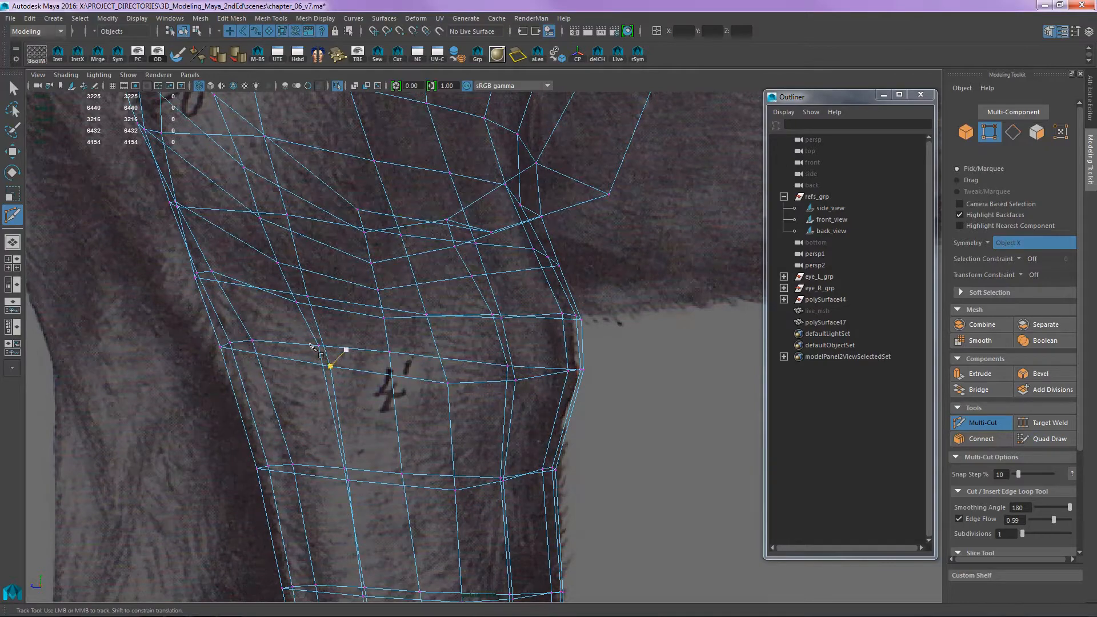
middle_click_drag(423, 365, 581, 375, "alt")
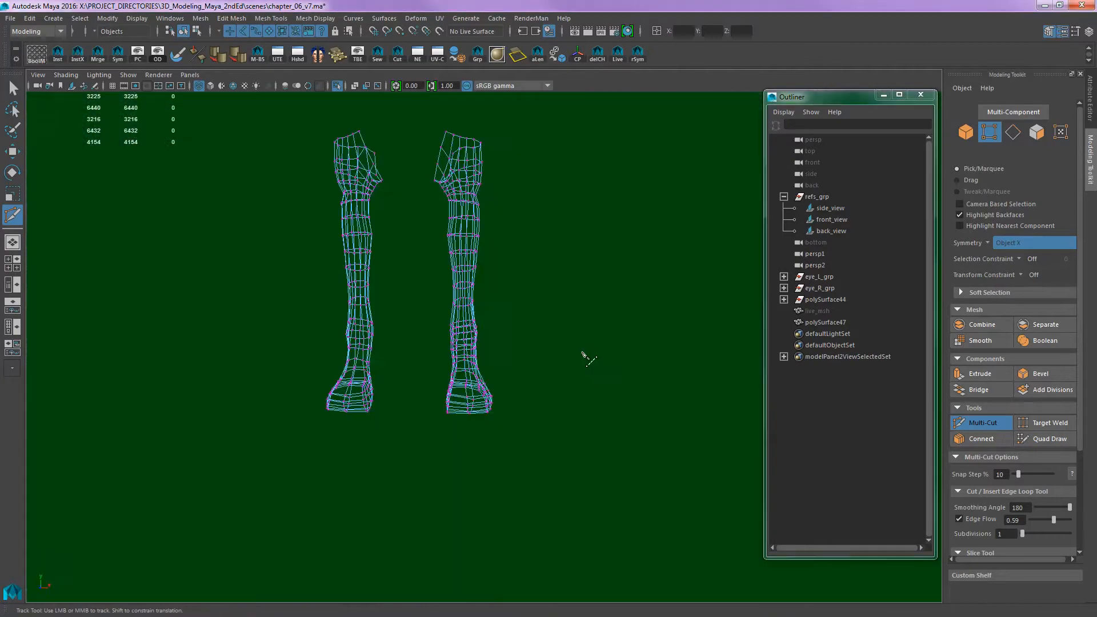
left_click_drag(583, 353, 457, 298, "alt")
middle_click_drag(555, 262, 483, 336, "alt")
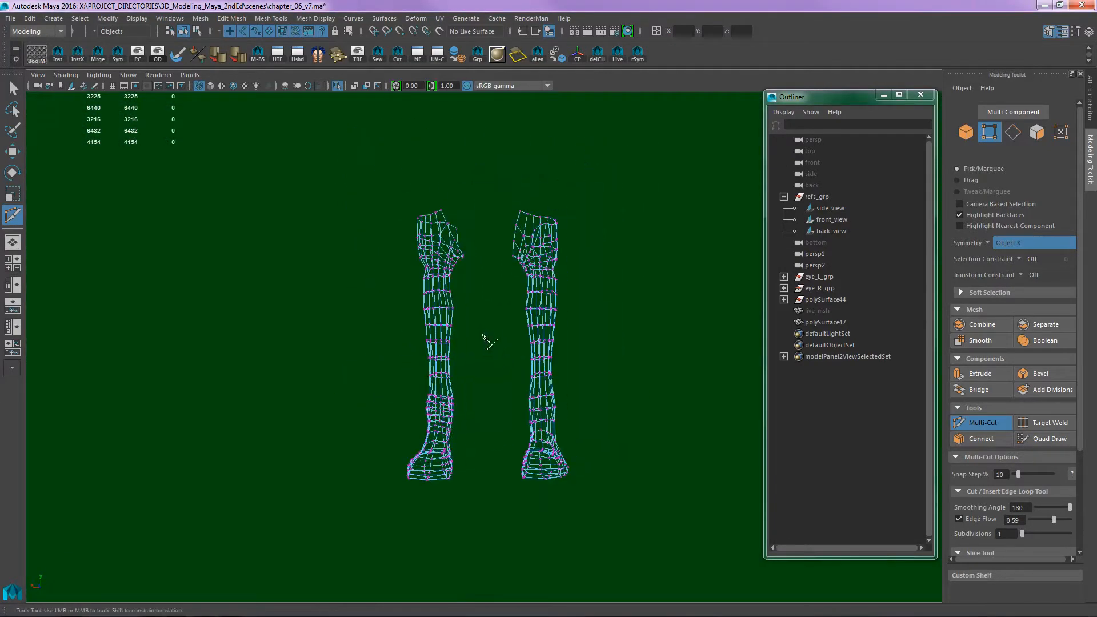
- Inspect both front legs in the shaded perspective view from the upper leg down to the paws, comparing their edge loops
middle_click_drag(437, 235, 482, 328, "alt")
right_click_drag(645, 338, 709, 389, "alt")
left_click_drag(709, 388, 515, 338, "alt")
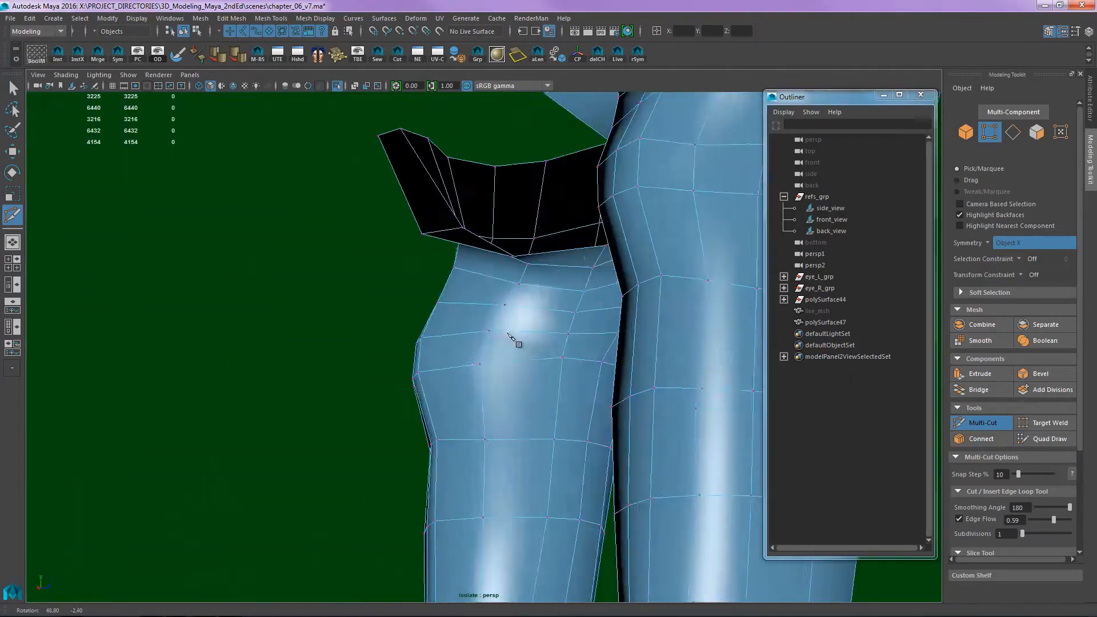
right_click_drag(514, 337, 386, 399, "alt")
middle_click_drag(401, 418, 524, 265, "alt")
left_click_drag(511, 435, 571, 369, "alt")
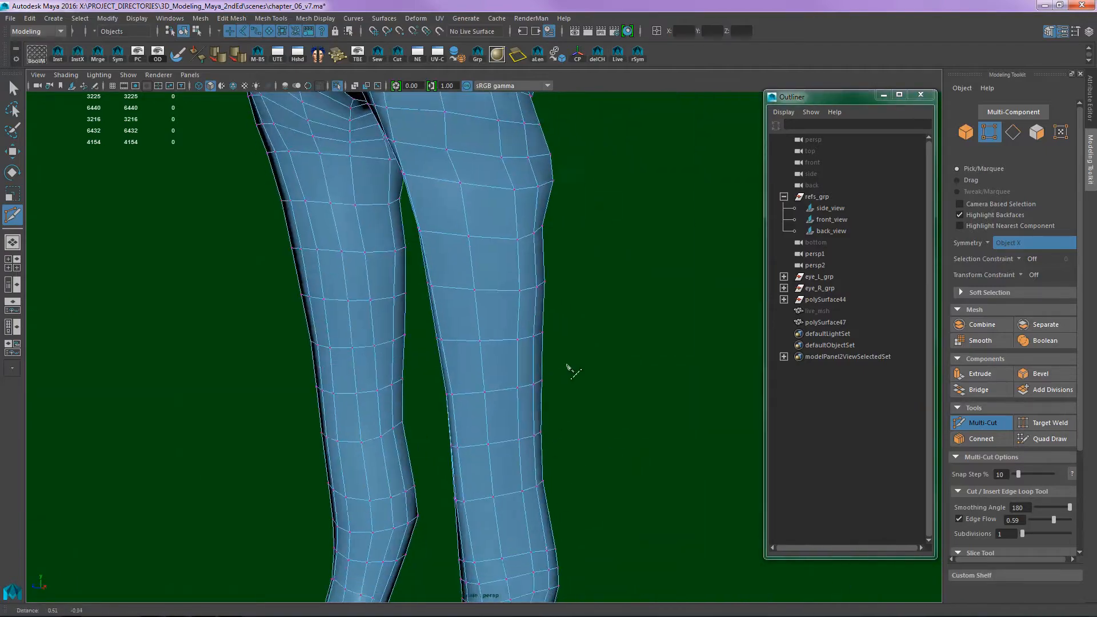
middle_click_drag(571, 370, 576, 317, "alt")
left_click_drag(508, 400, 473, 299, "alt")
left_click_drag(463, 353, 482, 392, "alt")
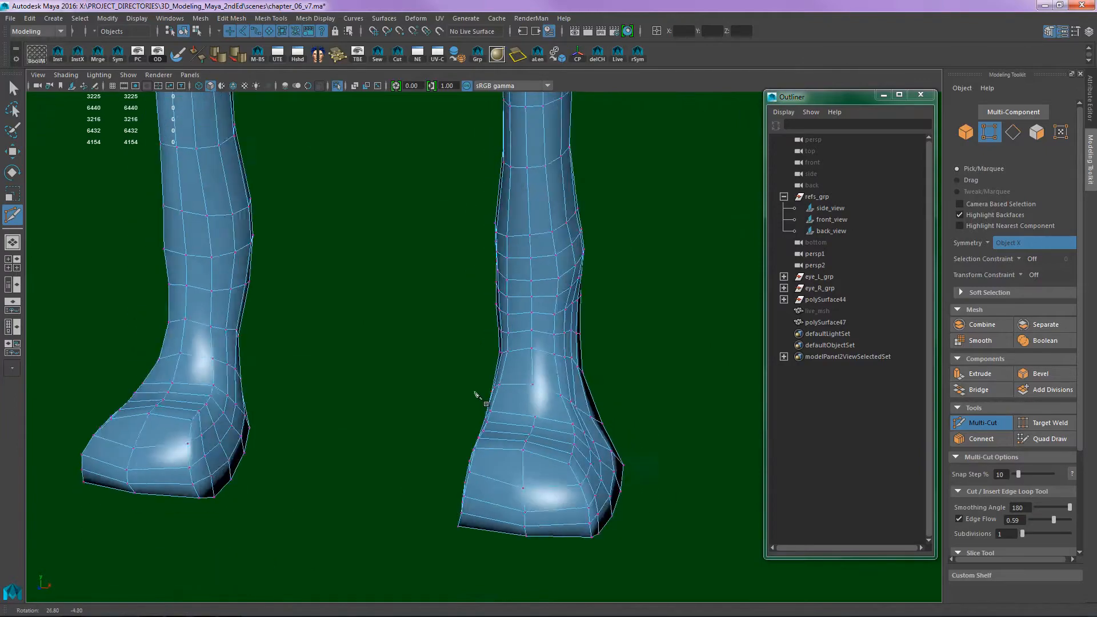
- Select the dog leg mesh in the side view at the back of the front wrist
middle_click_drag(482, 392, 510, 398, "alt")
left_click_drag(563, 452, 380, 337, "alt")
left_click_drag(429, 376, 539, 434, "alt")
key("q")
left_click(638, 346)
left_click_drag(641, 337, 605, 308, "alt")
middle_click_drag(601, 251, 594, 329, "alt")
left_click(472, 314)
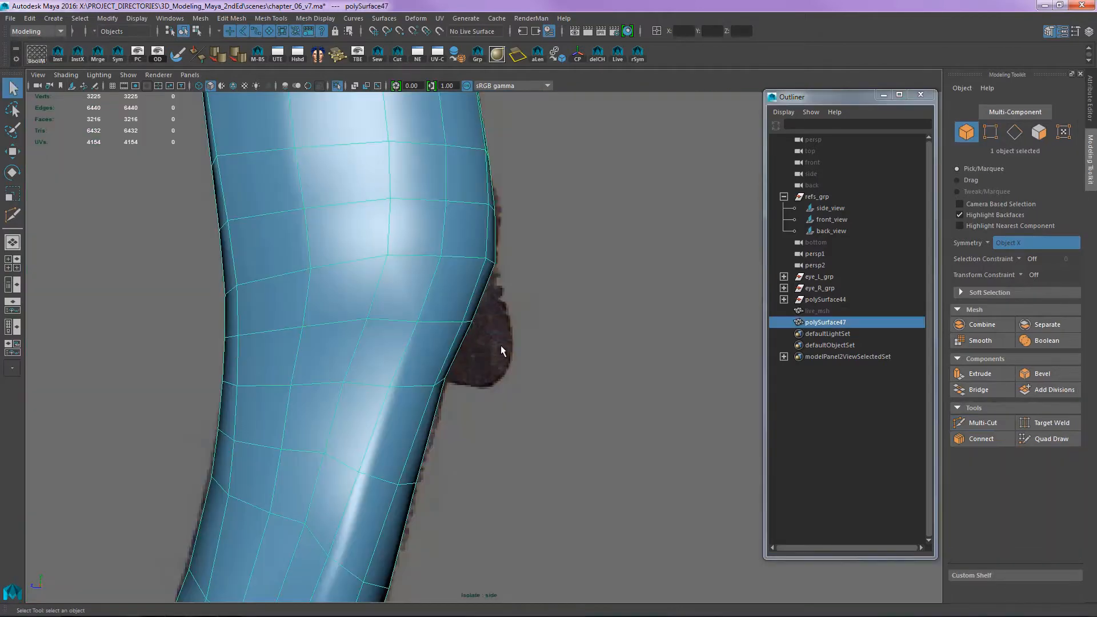
- Try to select the faces behind the front wrist that border the carpal pad with symmetry on
scroll(501, 345, "up", 3)
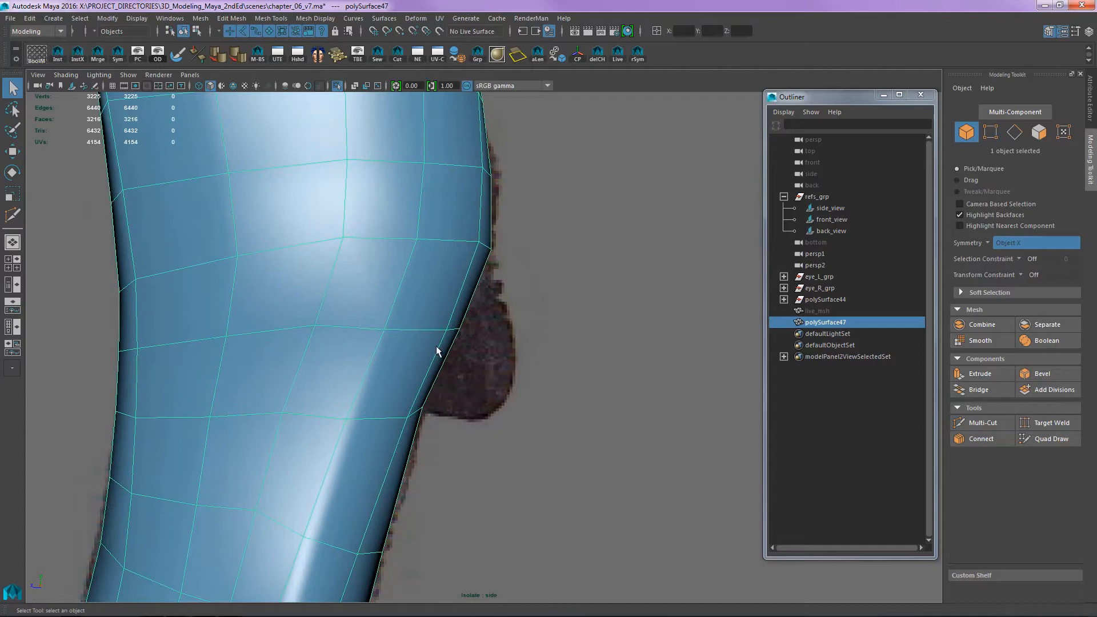
key("F11")
left_click_drag(528, 397, 457, 327)
middle_click_drag(532, 327, 552, 348, "alt")
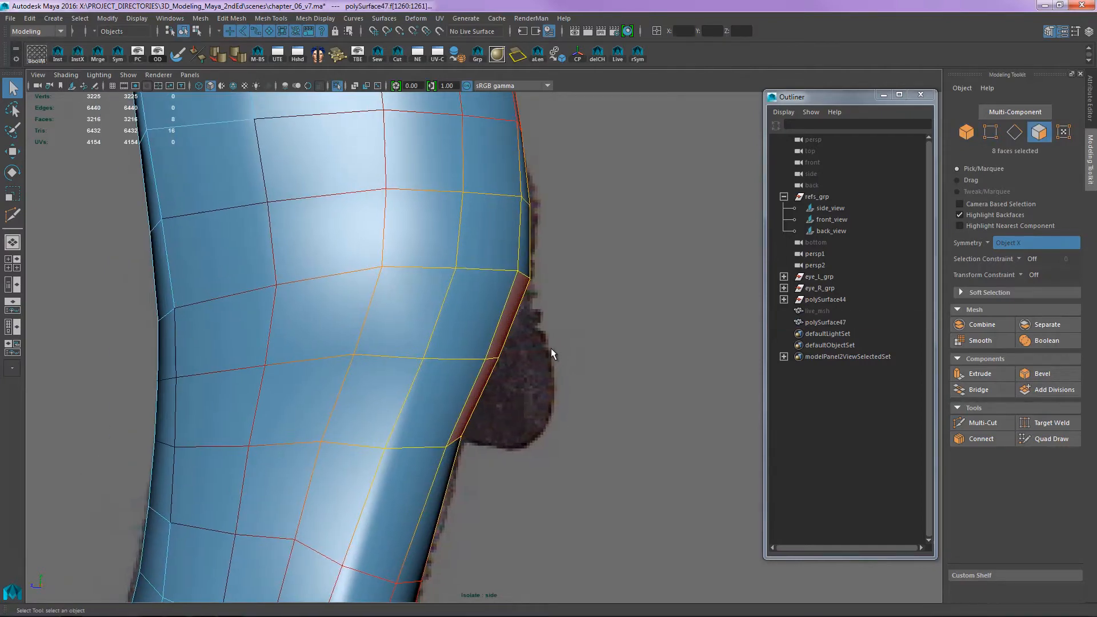
key("space")
left_click_drag(546, 348, 547, 323)
left_click_drag(595, 354, 726, 297, "alt")
left_click(462, 354, "ctrl")
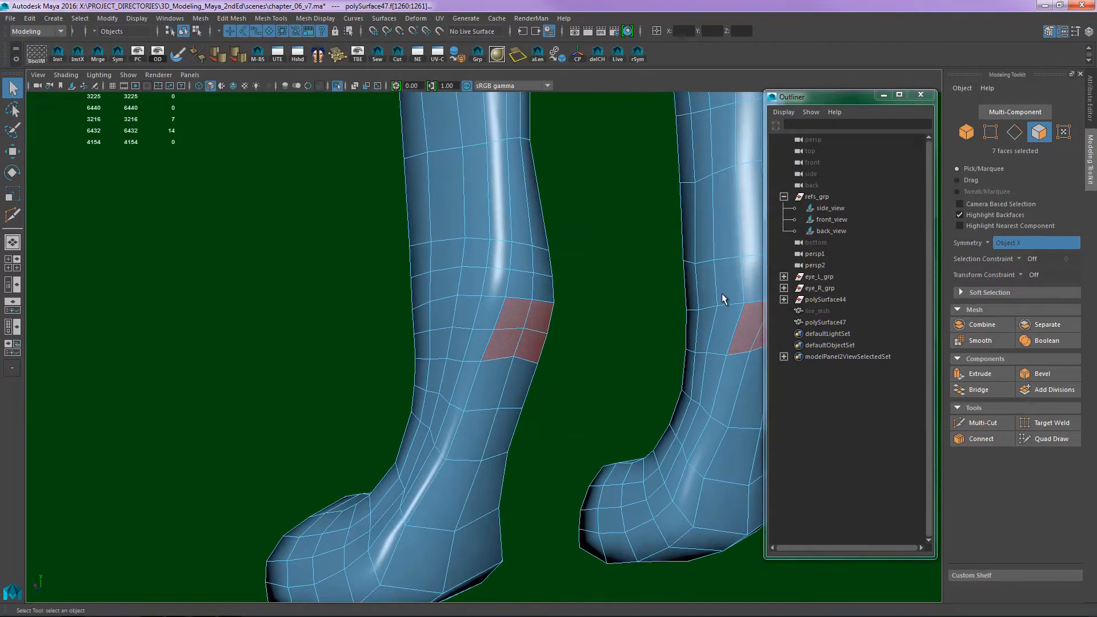
middle_click_drag(726, 297, 607, 268, "alt")
left_click_drag(607, 268, 550, 303, "alt")
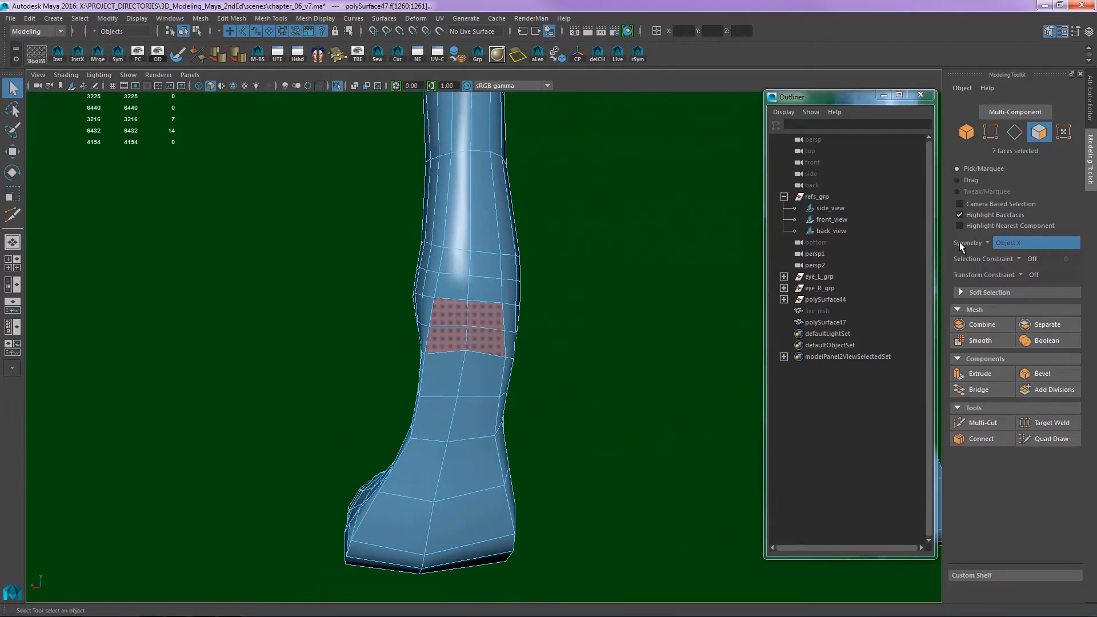
- Turn off symmetry and select the four faces at the back of one front wrist where the carpal pad attaches
left_click(1006, 243)
left_click(996, 249)
left_click(464, 314)
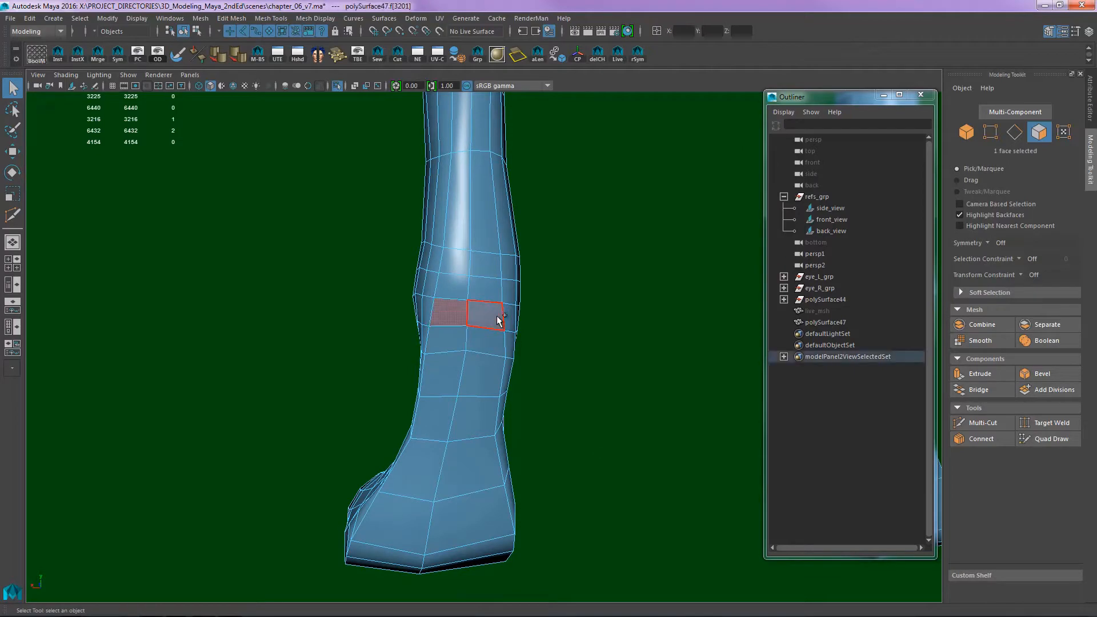
left_click_drag(470, 335, 395, 345, "alt")
left_click(444, 374)
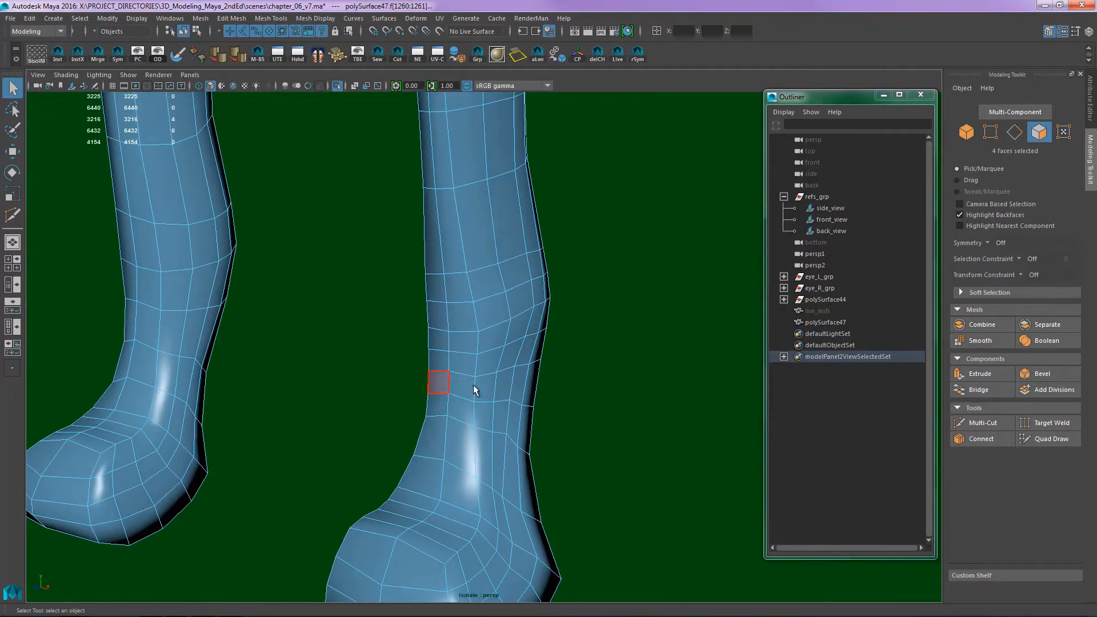
left_click_drag(464, 361, 276, 381, "alt")
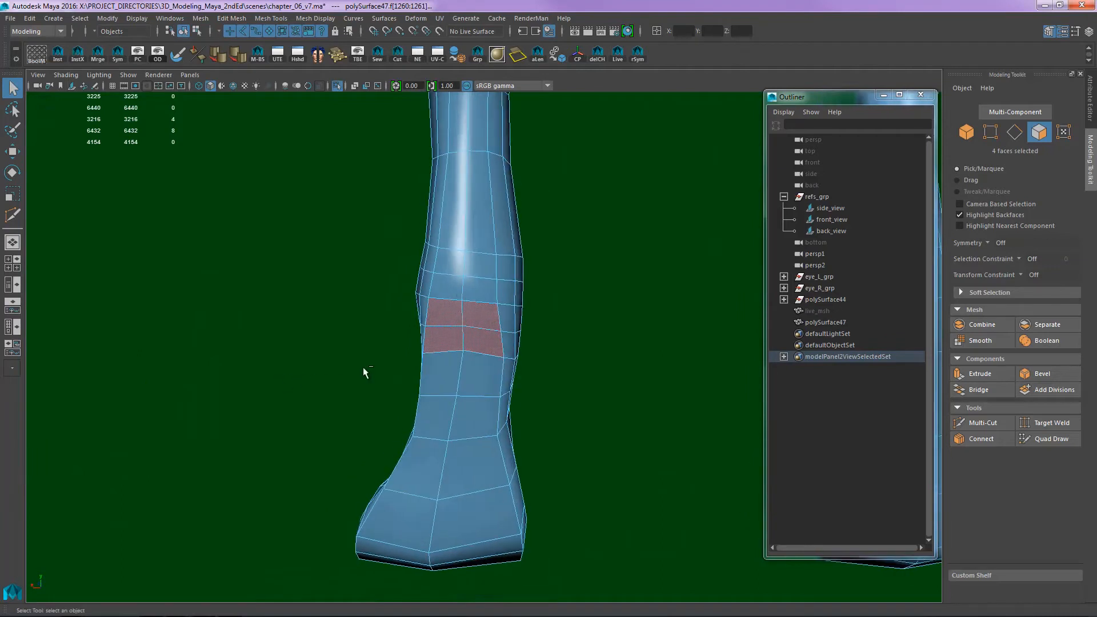
- Extrude the four wrist faces with an offset of 0.45 and a thickness of about 0.63 to form the carpal pad
key("ctrl+e")
left_click_drag(748, 255, 604, 226)
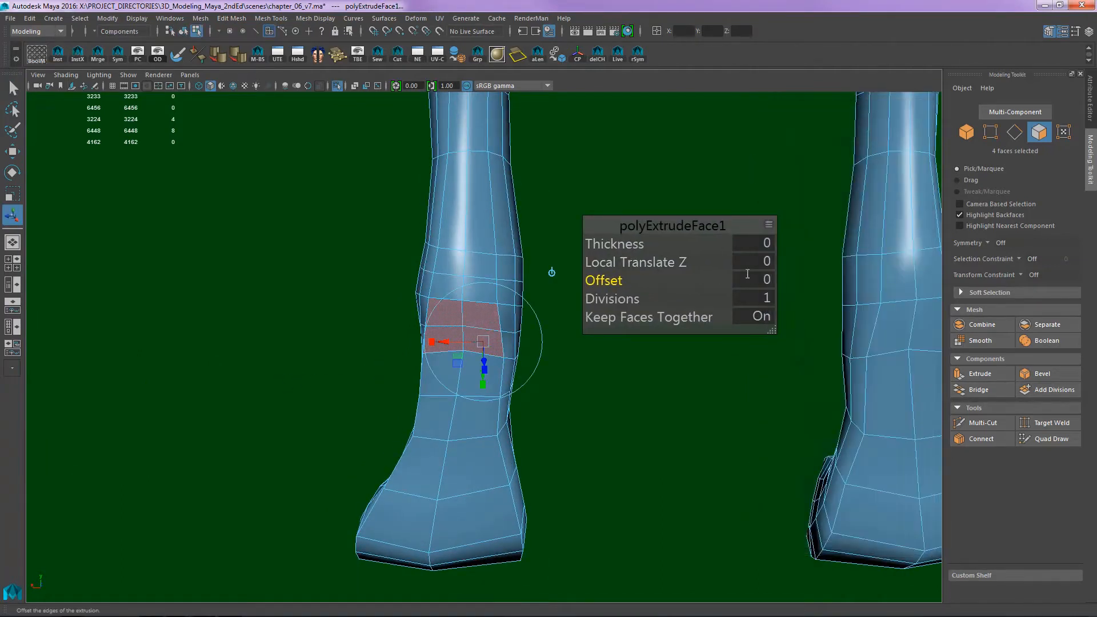
left_click_drag(605, 280, 665, 280)
left_click_drag(623, 244, 668, 243)
key("space")
left_click_drag(602, 379, 639, 380)
middle_click_drag(638, 380, 593, 267, "alt")
right_click_drag(472, 313, 533, 311, "alt")
middle_click_drag(532, 311, 524, 355, "alt")
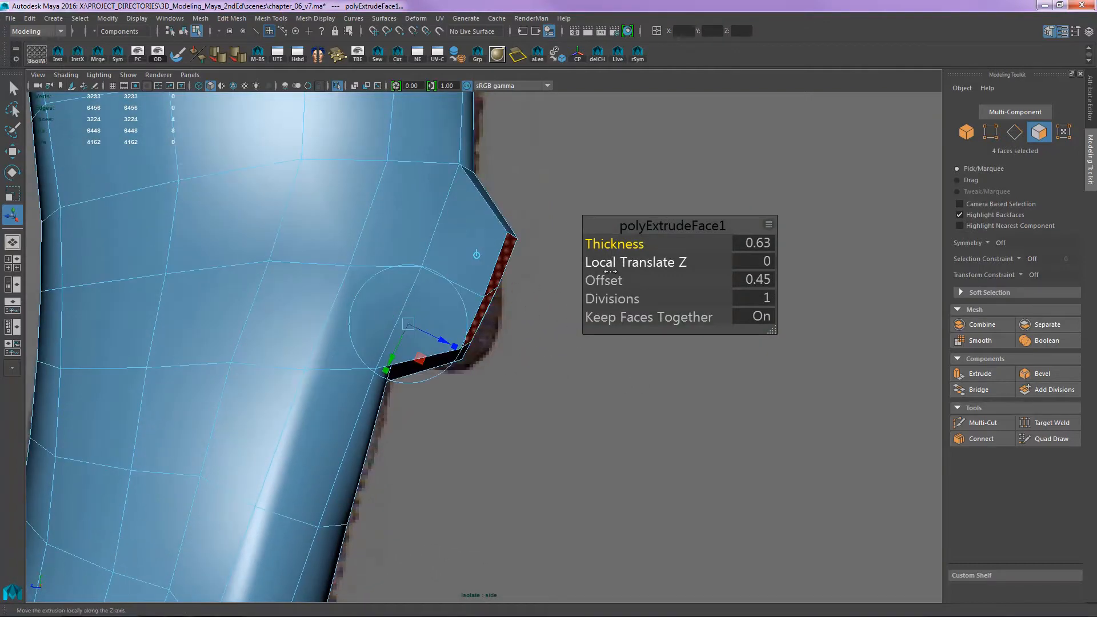
mouse_move(637, 277)
left_mouse_down()
mouse_move(569, 280)
mouse_move(634, 280)
left_mouse_up()
key("ctrl+z")
- Move the carpal pad's extruded vertices onto the pad outline in the side reference
key("q")
right_click_drag(496, 286, 447, 274)
middle_click_drag(507, 267, 541, 294, "alt")
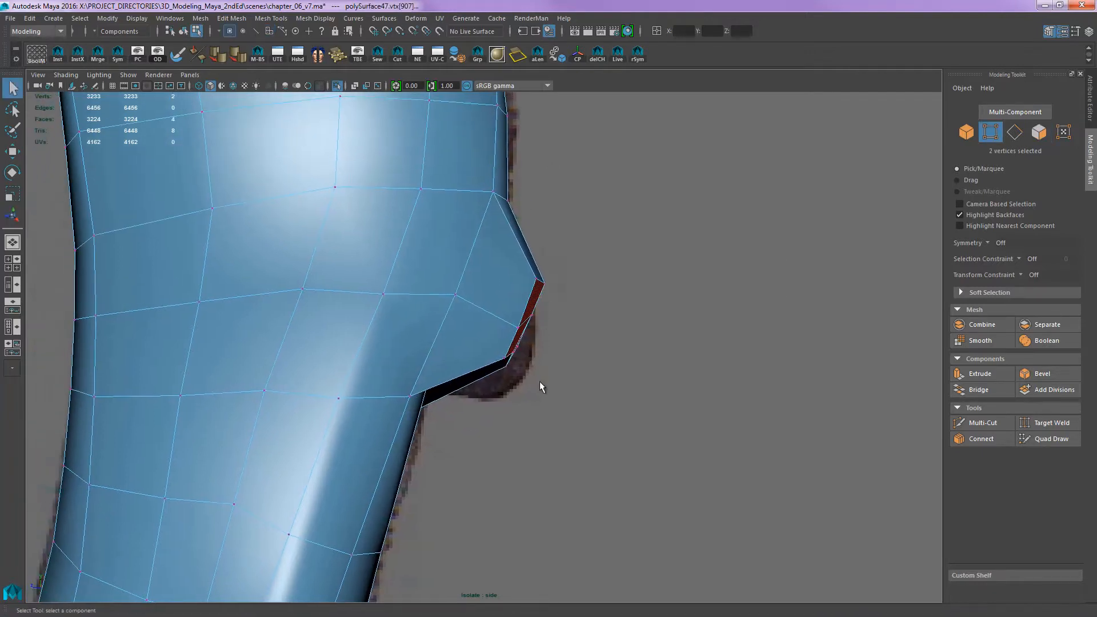
mouse_move(539, 381)
left_mouse_down()
mouse_move(504, 354)
mouse_move(540, 379)
left_mouse_up()
left_click_drag(540, 380, 503, 396)
key("w")
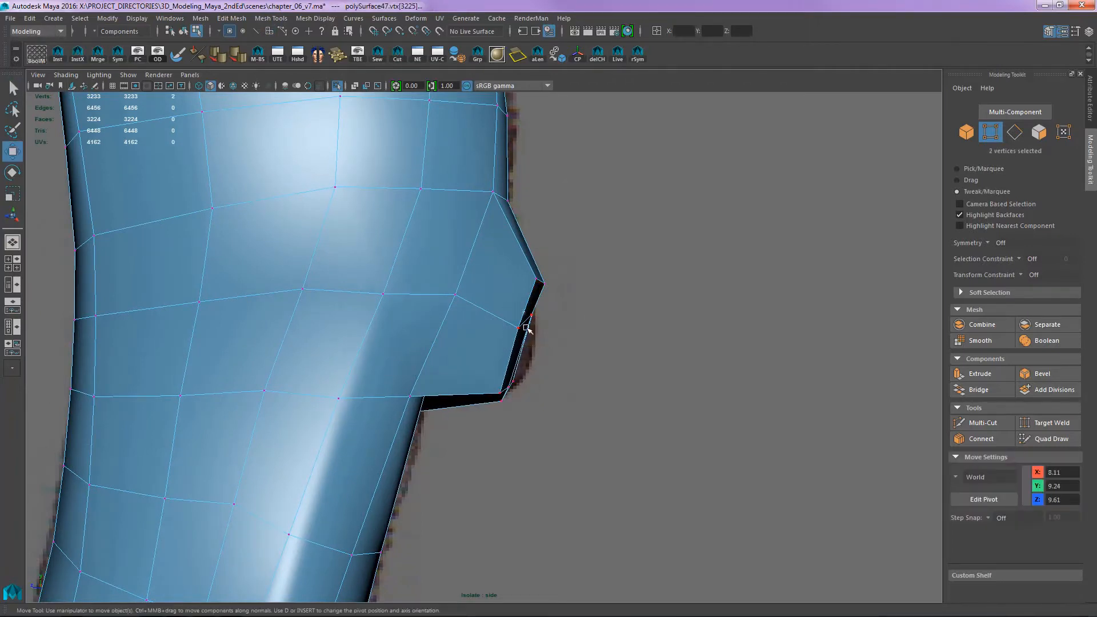
left_click(536, 313)
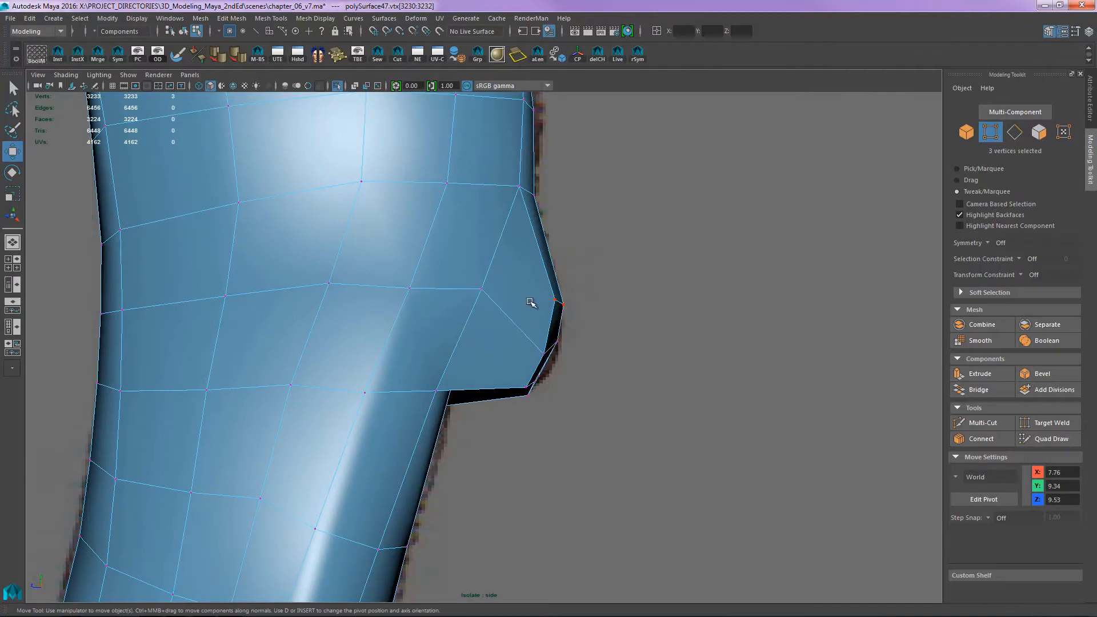
- Insert edge loops around the extruded carpal pad with Multi-Cut
key("ctrl+shift+x")
left_click(515, 324, "ctrl")
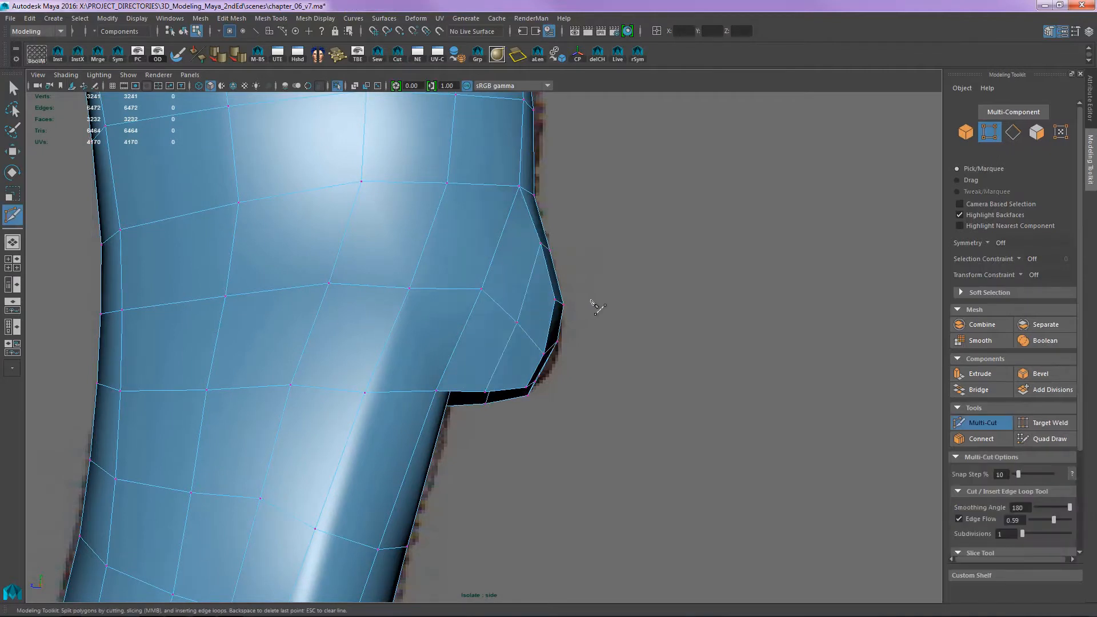
middle_click_drag(529, 299, 546, 326, "alt")
left_click(534, 349)
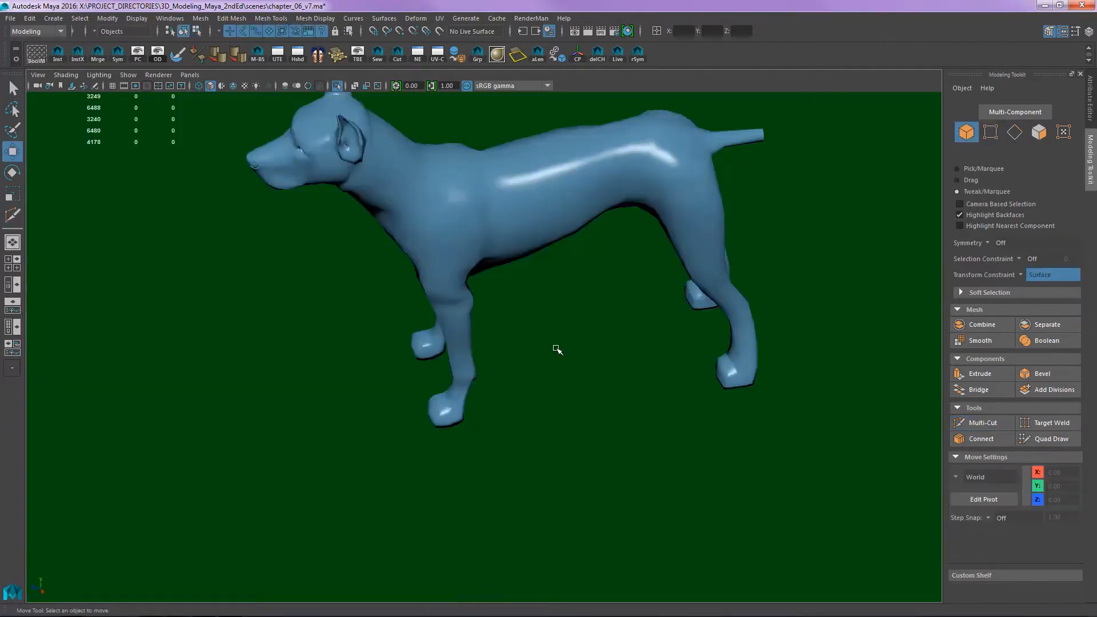
- Insert edge loops around the isolated lower front leg between the carpal pad and the paw with Multi-Cut
left_click_drag(522, 365, 472, 279, "alt")
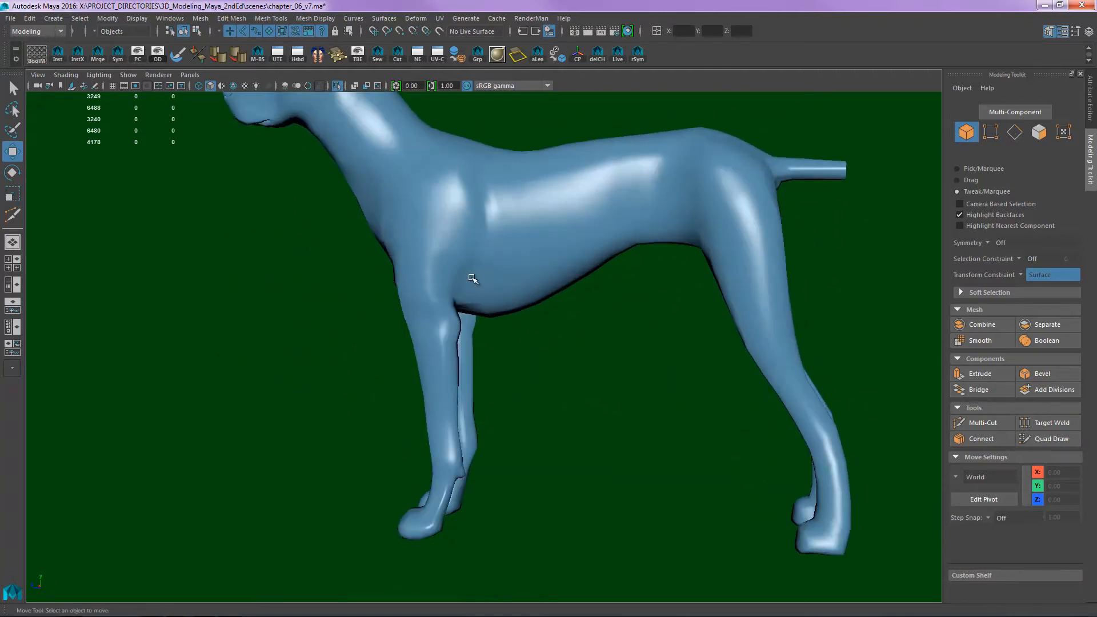
right_click_drag(472, 278, 502, 299, "alt")
left_click_drag(502, 298, 600, 378, "alt")
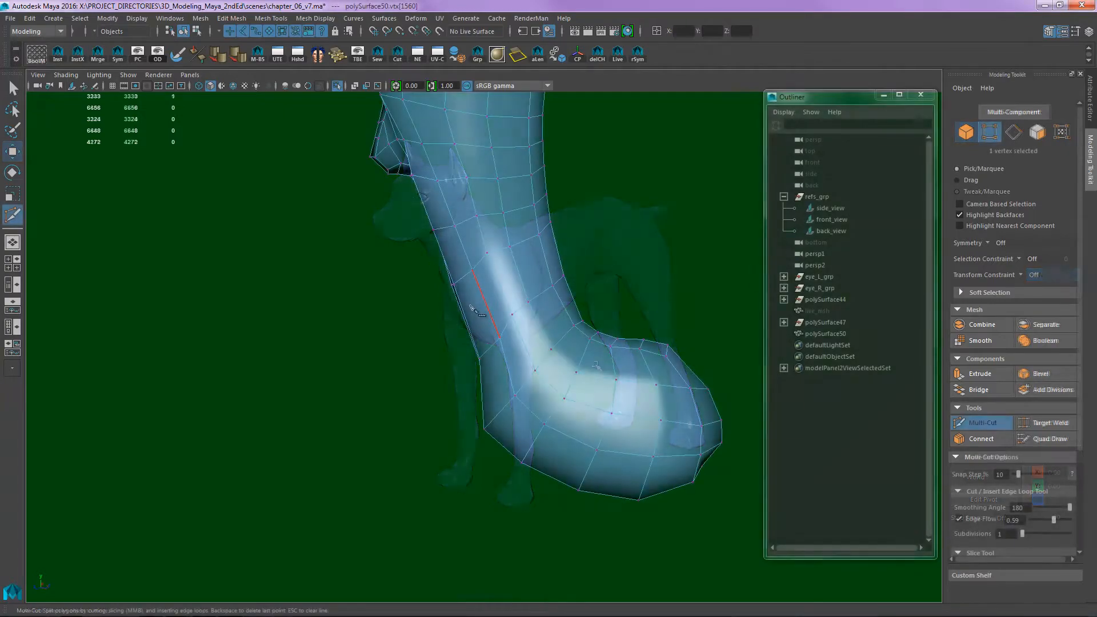
left_click_drag(551, 353, 516, 328, "alt")
left_click(548, 352, "ctrl")
right_click_drag(449, 333, 396, 314, "alt")
left_click_drag(533, 367, 598, 326, "alt")
middle_click_drag(597, 326, 581, 328, "alt")
- Select the first faces on the inner side of the lower front leg beside the dewclaw in the front reference
key("space")
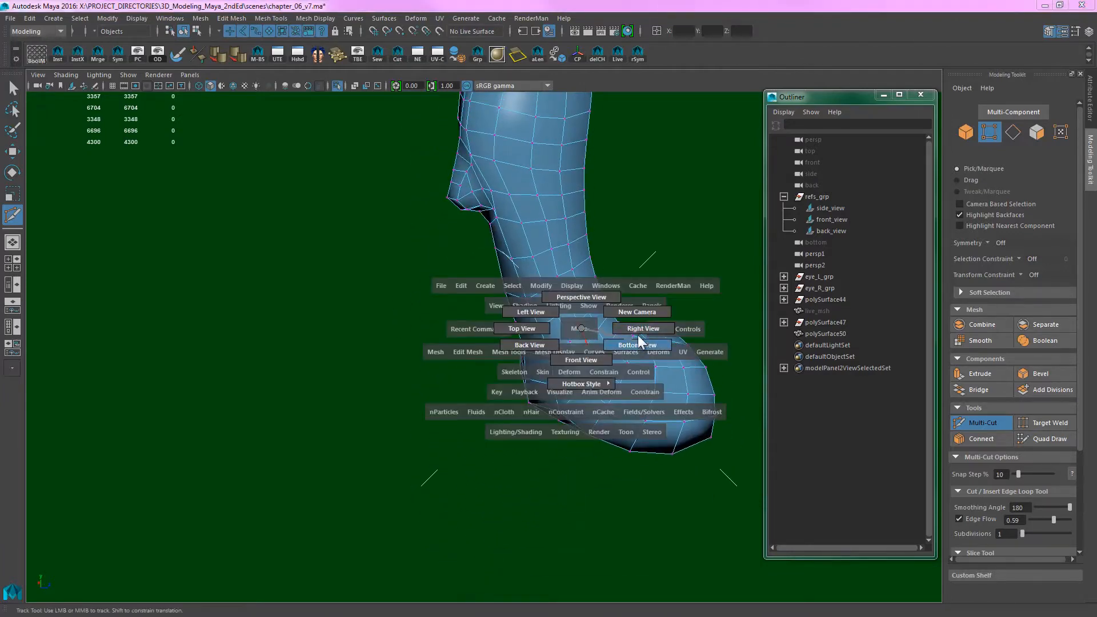
left_click_drag(580, 336, 581, 368)
middle_click_drag(613, 294, 715, 132, "alt")
right_click_drag(440, 290, 577, 340, "alt")
middle_click_drag(577, 340, 721, 548, "alt")
key("q")
right_click_drag(519, 305, 531, 379)
left_click_drag(496, 298, 539, 362)
middle_click_drag(522, 339, 543, 271, "alt")
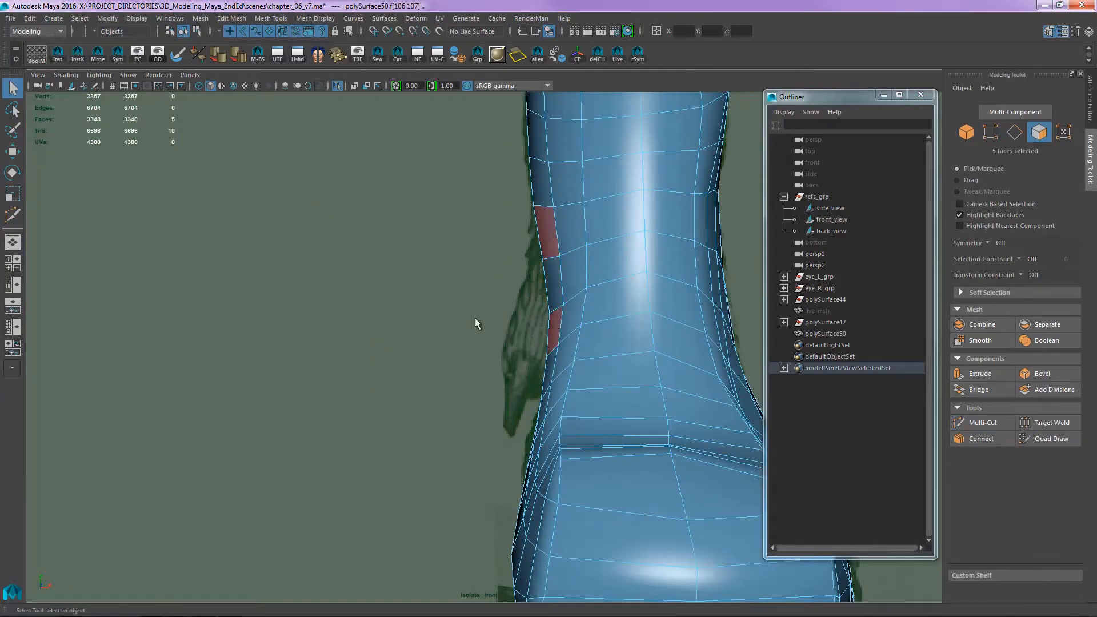
- Extend the dewclaw selection to a continuous patch of ten faces on the inner side of the lower leg
middle_click_drag(475, 319, 534, 302, "alt")
middle_click_drag(484, 339, 525, 351, "alt")
key("space")
left_click_drag(524, 351, 646, 259)
left_click(537, 281, "ctrl")
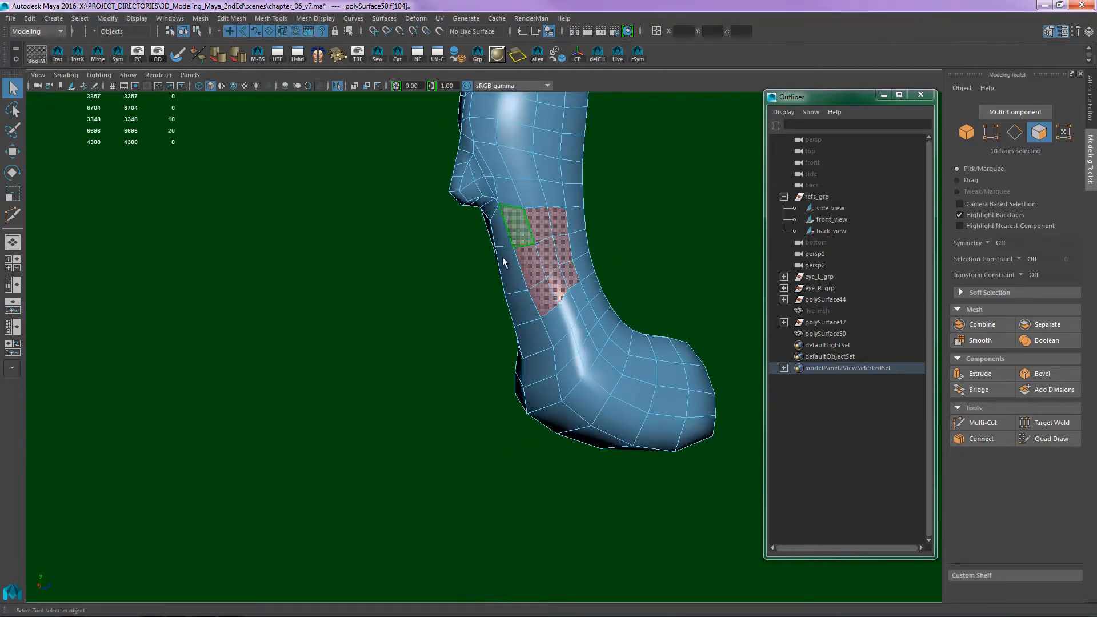
left_click_drag(447, 324, 516, 330, "alt")
- Compare the selected patch with the dewclaw in the side reference, and switch to the scanned folder in Windows Explorer
key("space")
middle_click_drag(410, 362, 405, 421, "alt")
right_click_drag(406, 421, 898, 375, "alt")
middle_click_drag(471, 332, 584, 278, "alt")
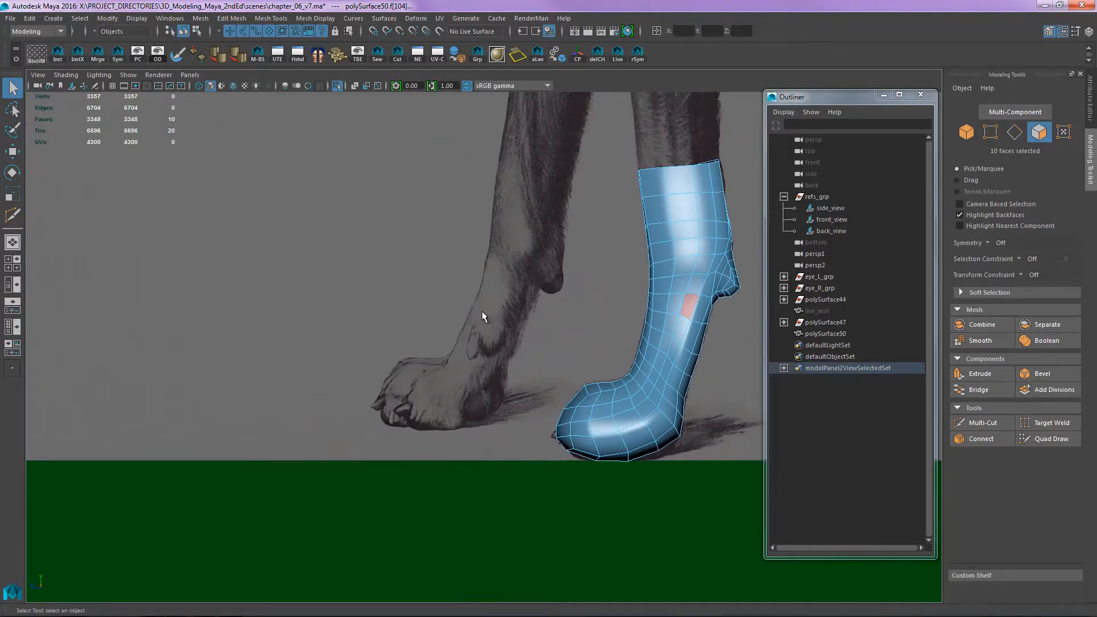
key("alt+Tab")
key("alt+Tab")
key("alt+Tab")
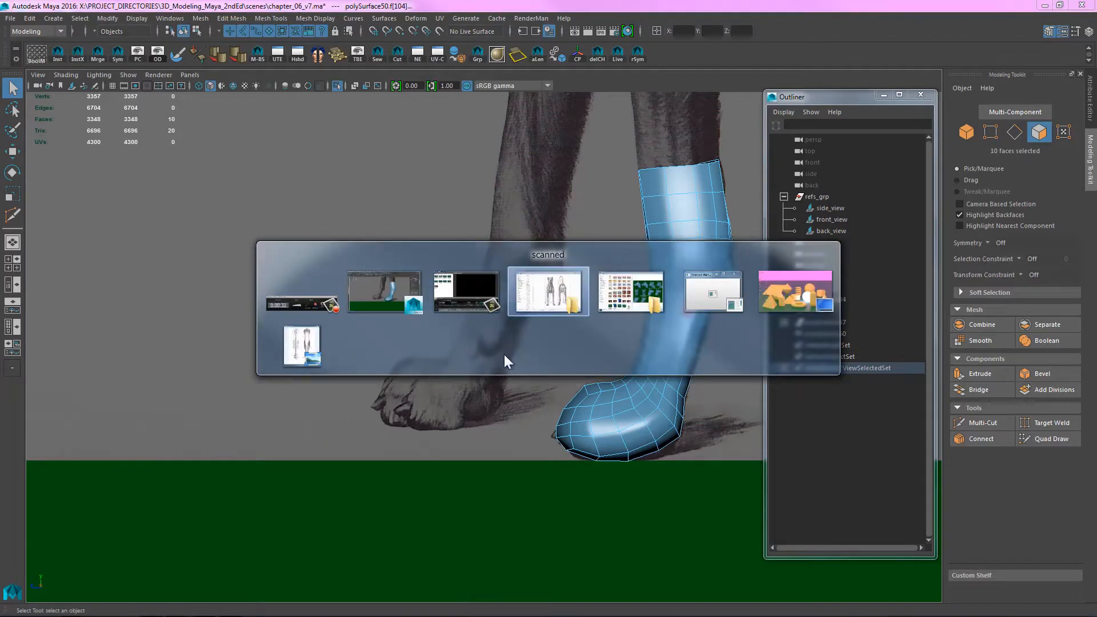
key("alt+Tab")
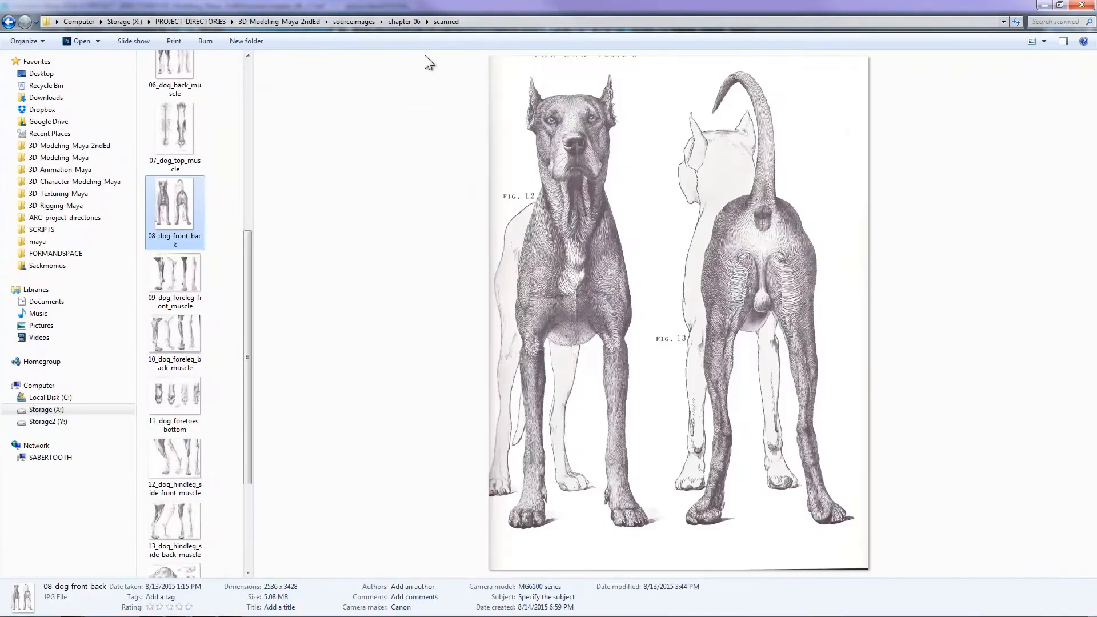
- Examine the dewclaw in the scans 10_dog_foreleg_back_muscle and 11_dog_foretoes_bottom, and view 12_dog_hindleg_side_front_muscle
left_click(182, 337)
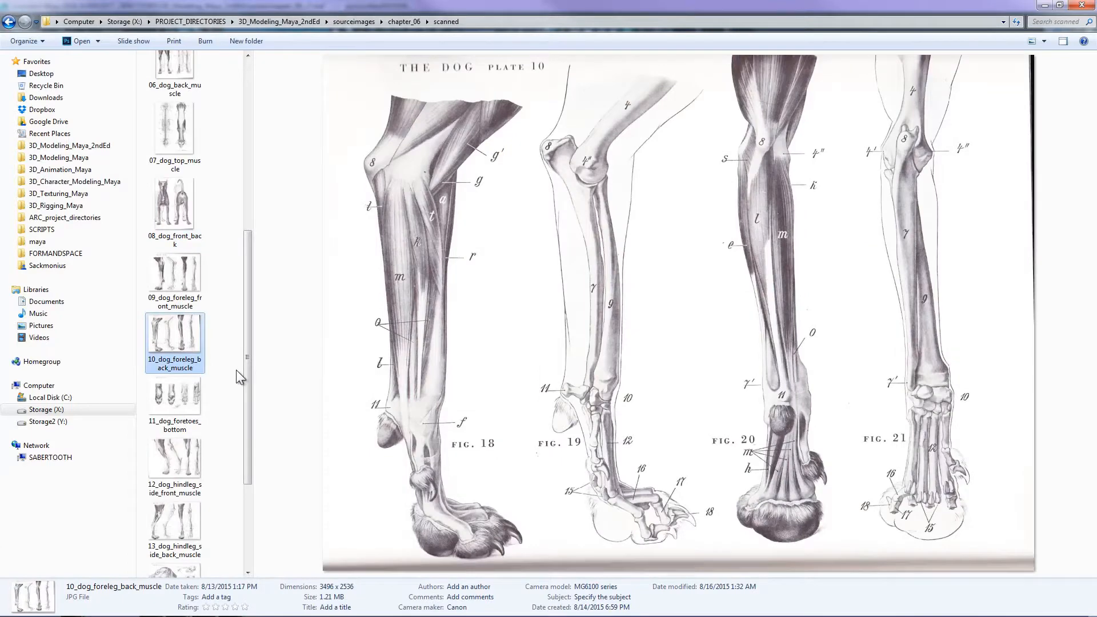
left_click_drag(247, 361, 247, 409)
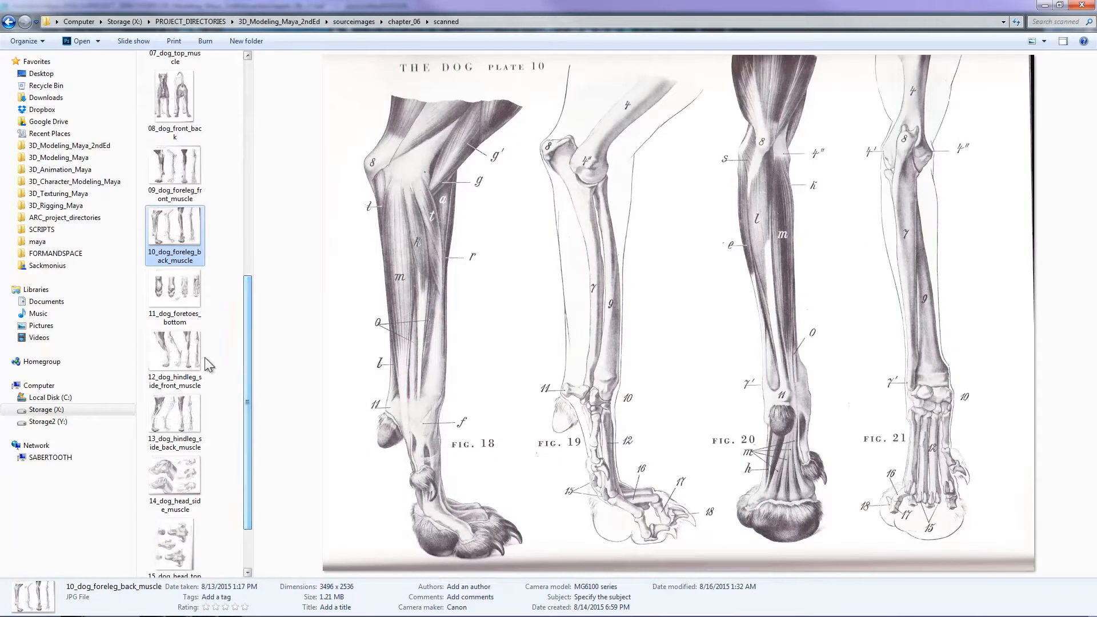
left_click(175, 291)
left_click(181, 347)
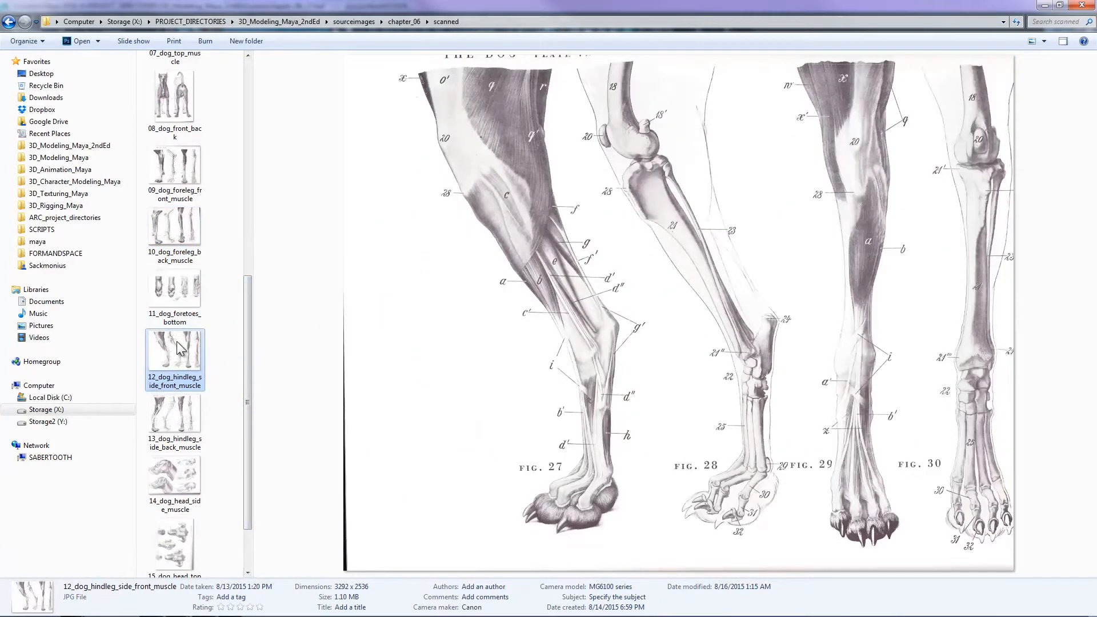
left_click(181, 290)
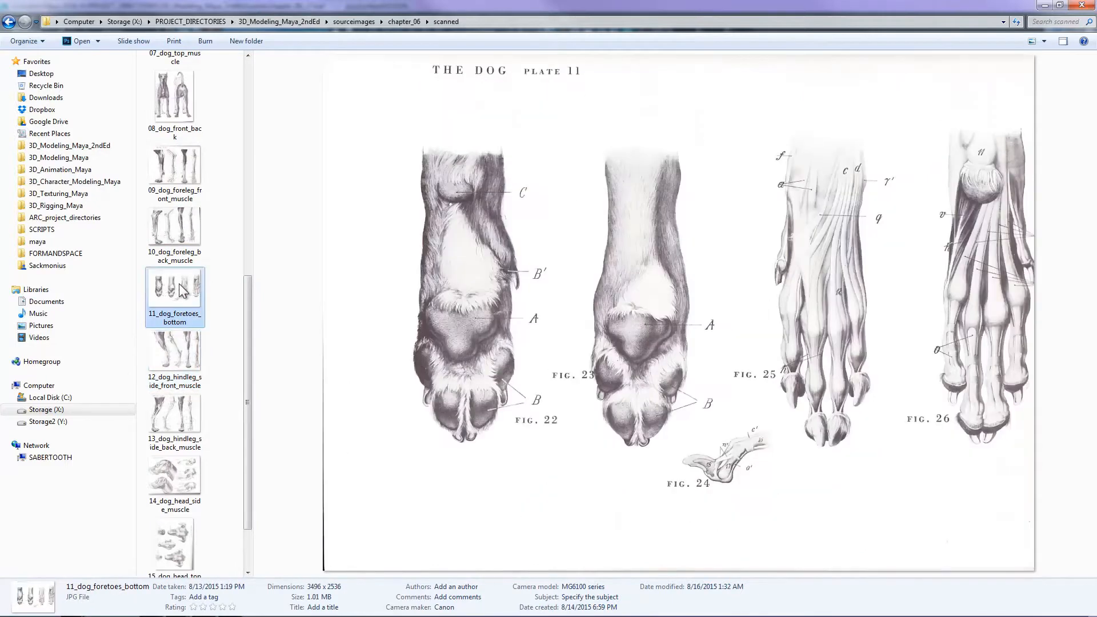
left_click(190, 229)
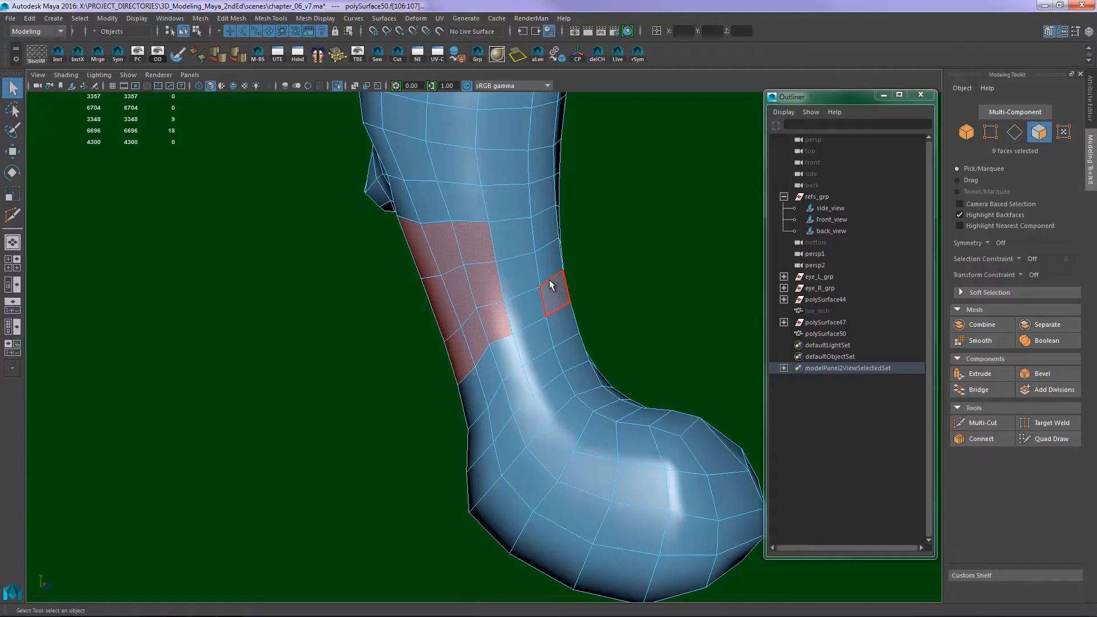
- Extrude the nine selected dewclaw faces with an offset of about 0.3 to inset them on the leg's inner side
left_click_drag(649, 296, 644, 341, "alt")
key("space")
middle_click_drag(639, 320, 567, 307, "alt")
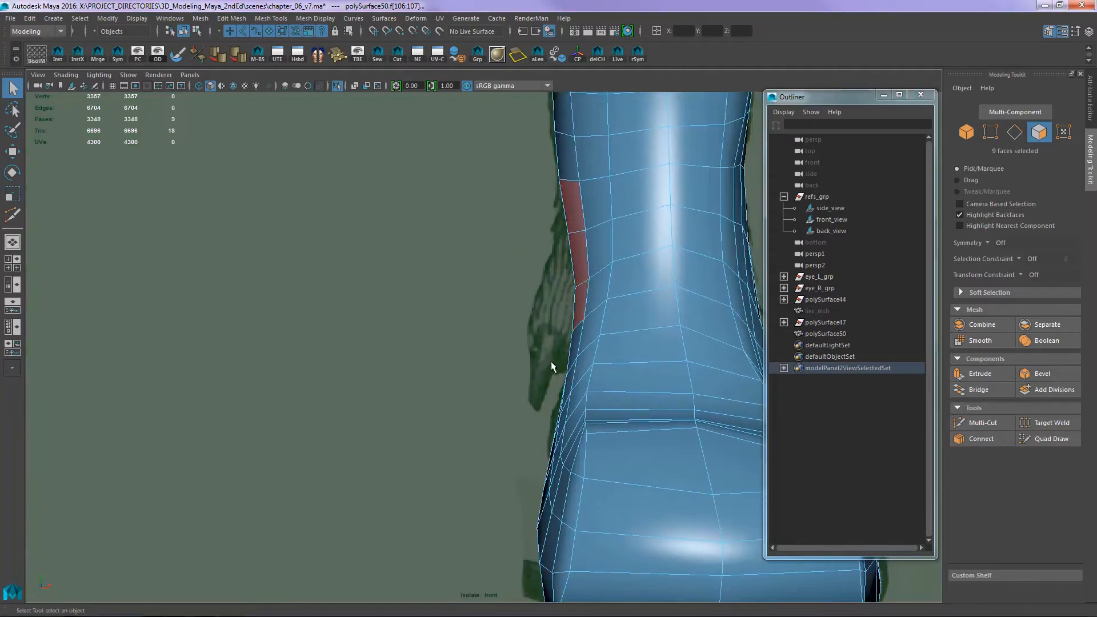
middle_click_drag(497, 375, 464, 382, "alt")
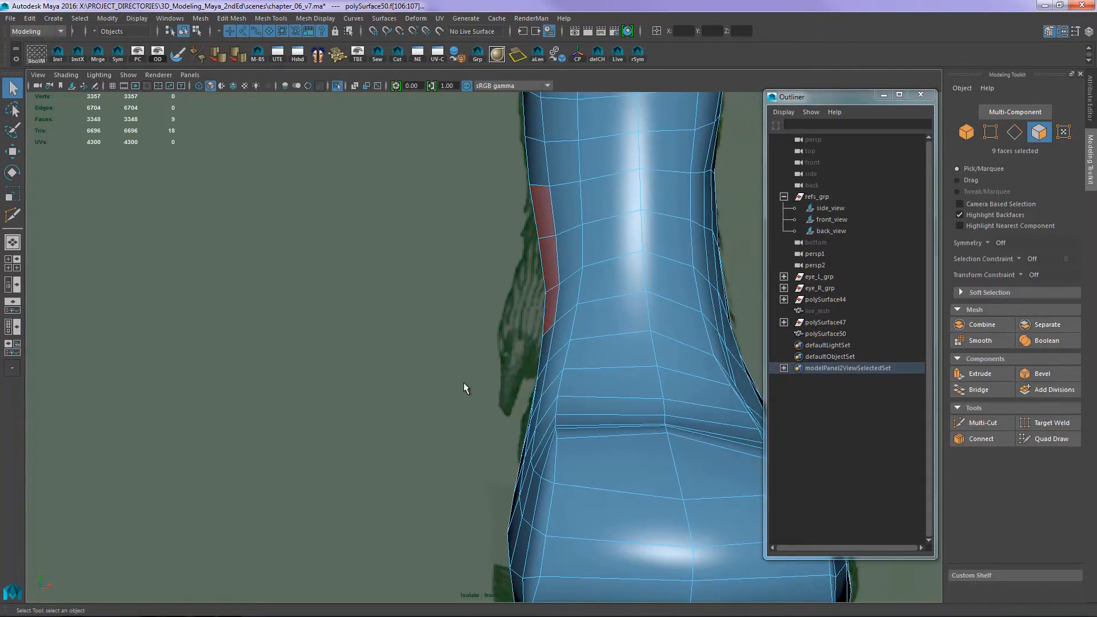
key("ctrl+e")
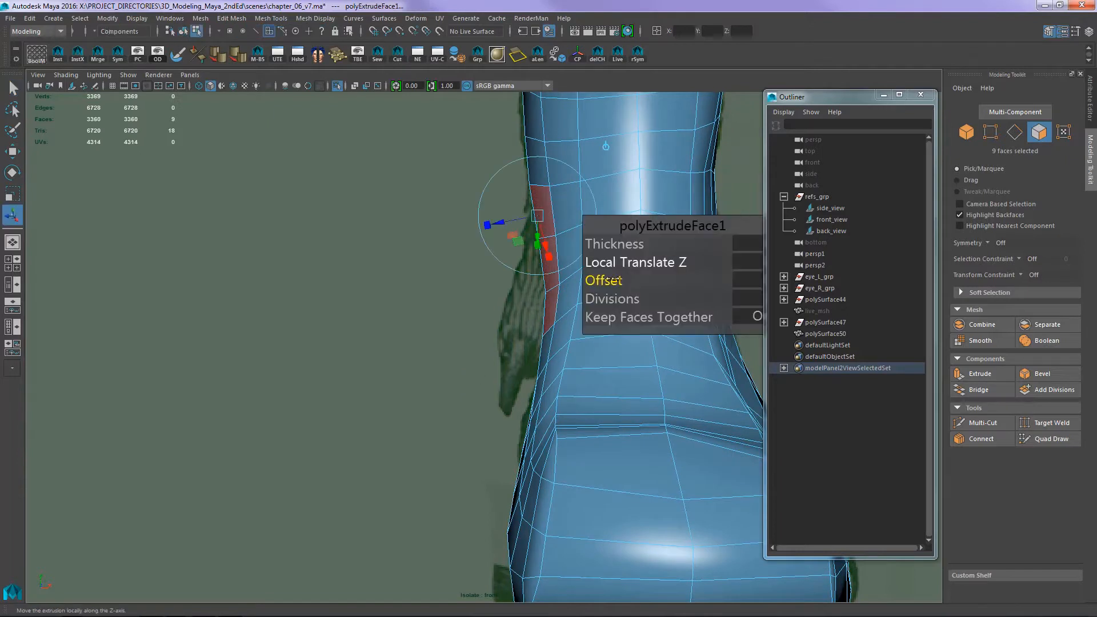
left_click_drag(609, 281, 619, 247)
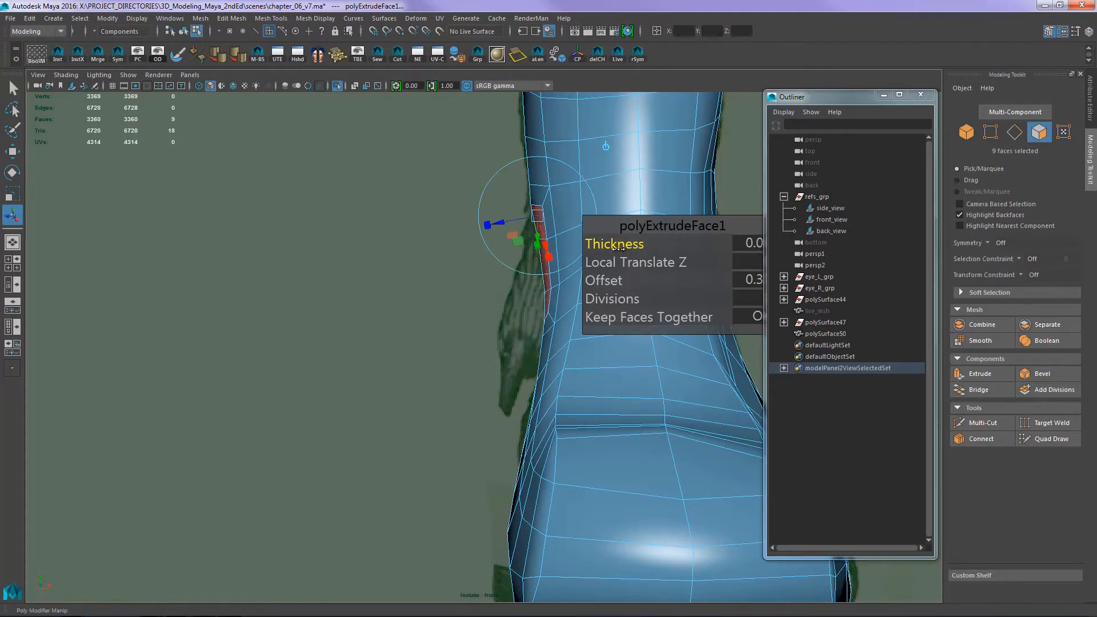
- Extrude the inset dewclaw faces again, adding thickness outward to the edge of the dewclaw in the front reference
key("ctrl+e")
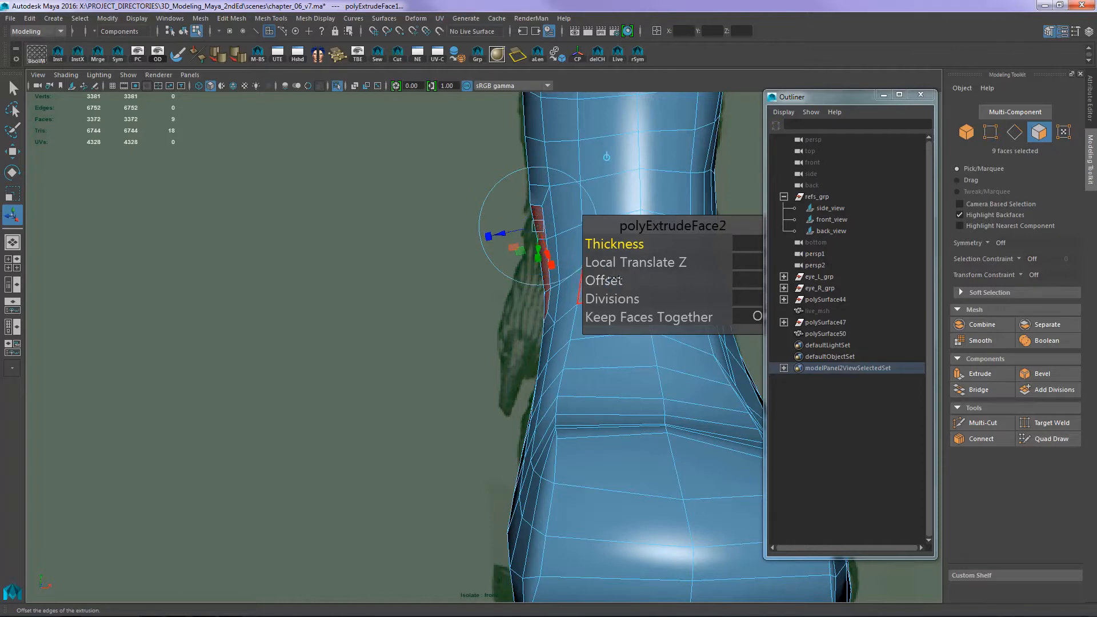
left_click_drag(615, 246, 520, 308)
key("w")
left_click_drag(496, 270, 517, 305)
- Insert an edge loop around the sides of the dewclaw extrusion with Multi-Cut
key("ctrl+shift+x")
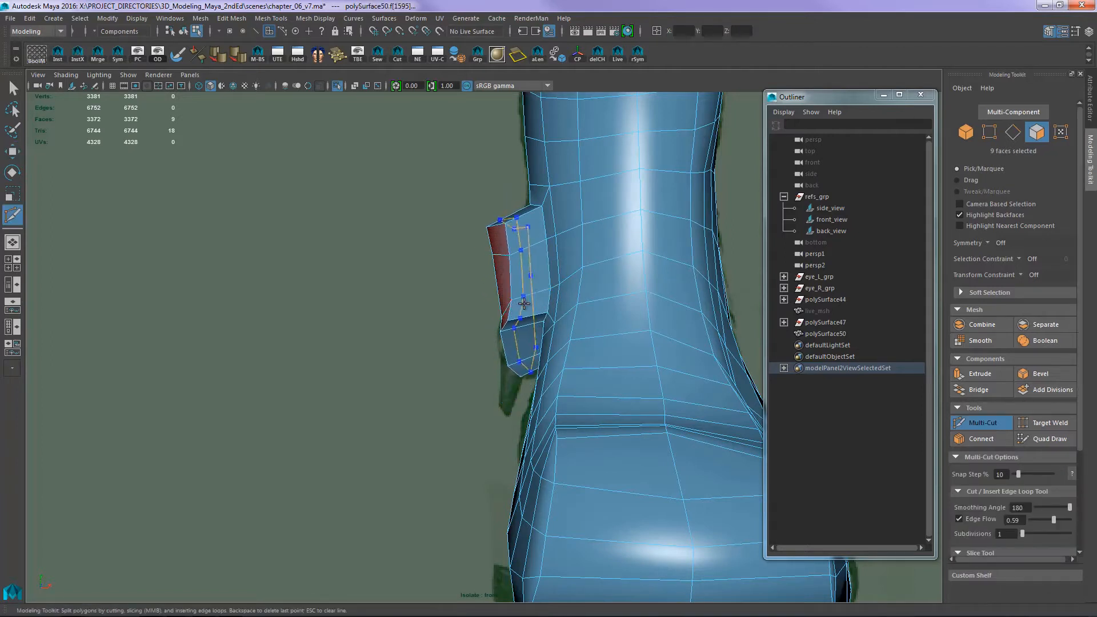
middle_click(524, 296, "ctrl")
middle_click_drag(530, 265, 574, 283, "alt")
right_click_drag(574, 283, 600, 284, "alt")
middle_click_drag(600, 284, 563, 284, "alt")
- Inspect the blocky dewclaw in the perspective view with the Sculpt Geometry Tool active, and open the list of sculpting tools
key("w")
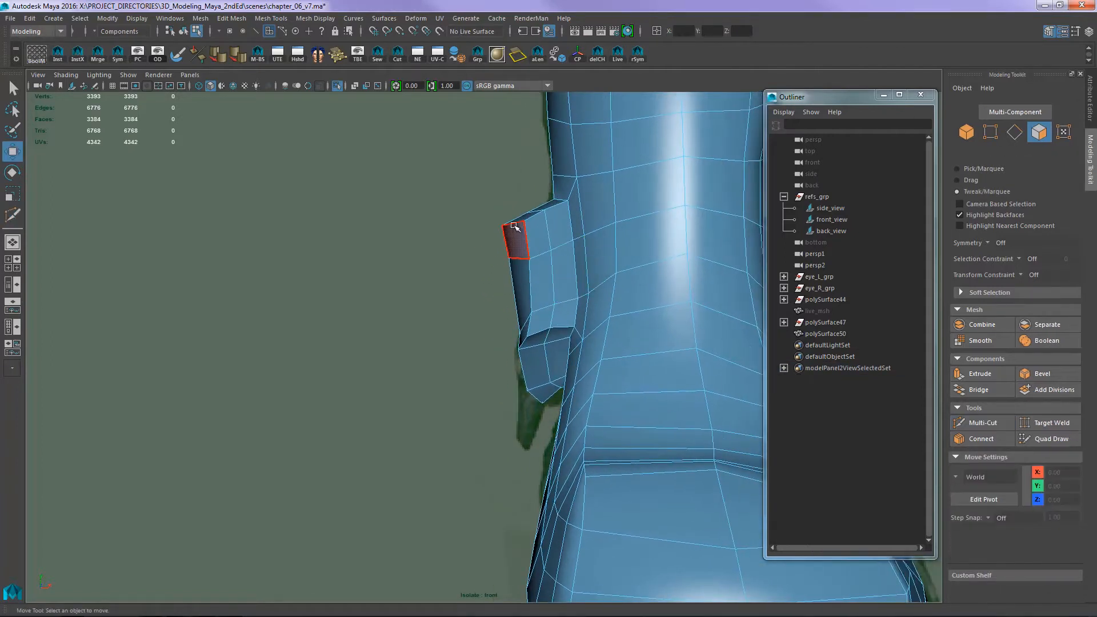
right_click_drag(539, 240, 497, 238)
key("space")
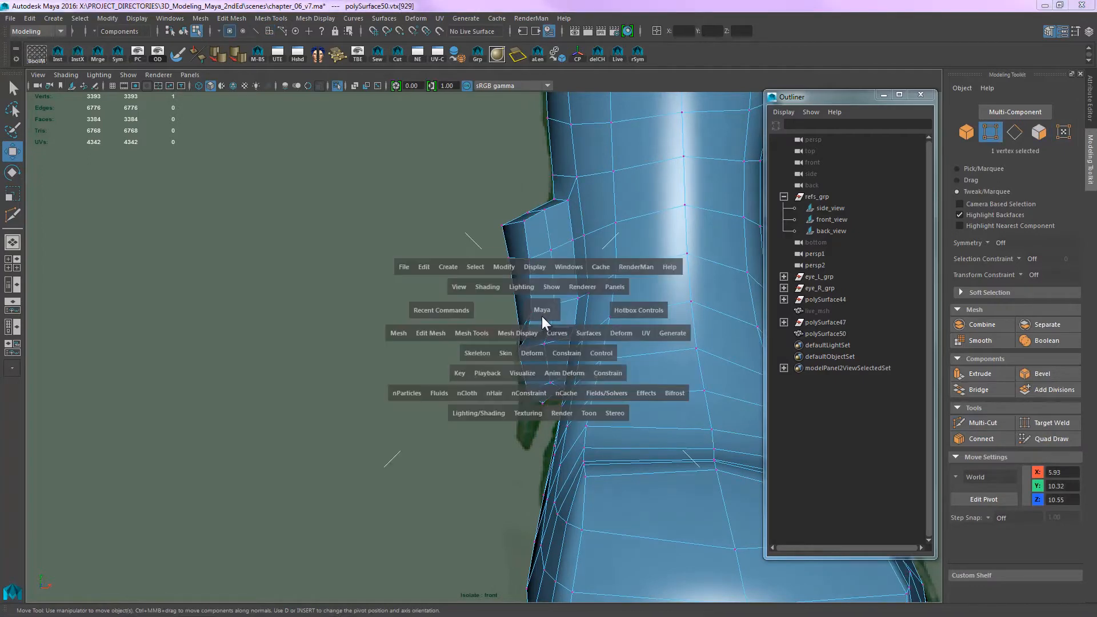
left_click_drag(542, 317, 506, 299)
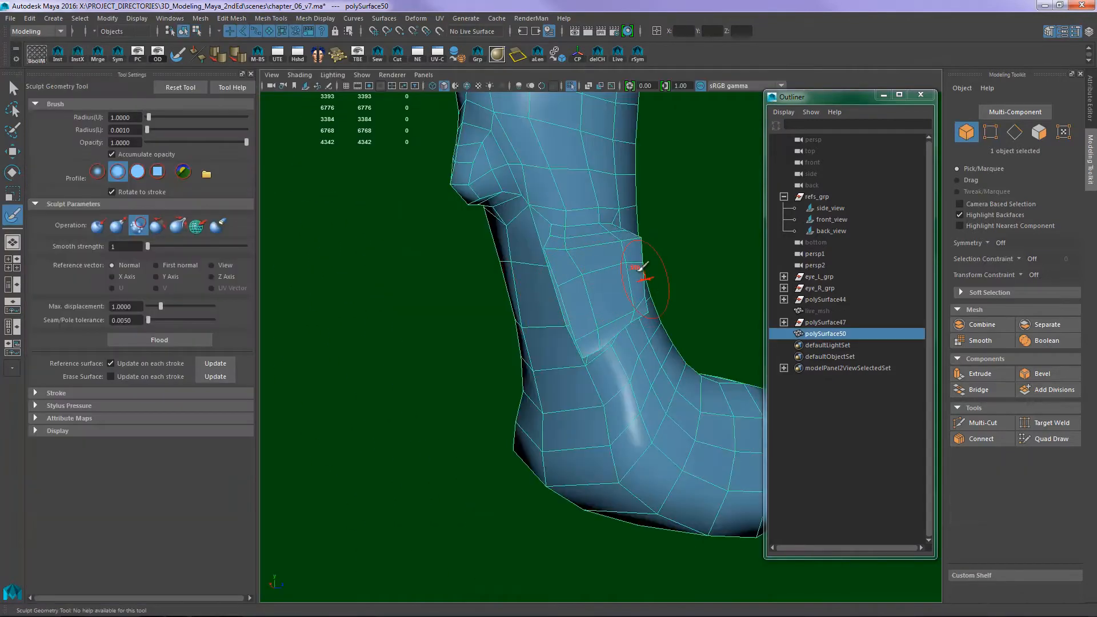
mouse_move(642, 290)
left_mouse_down("alt")
mouse_move(554, 299)
mouse_move(568, 265)
mouse_move(442, 270)
mouse_move(502, 262)
mouse_move(543, 274)
mouse_move(448, 261)
left_mouse_up("alt")
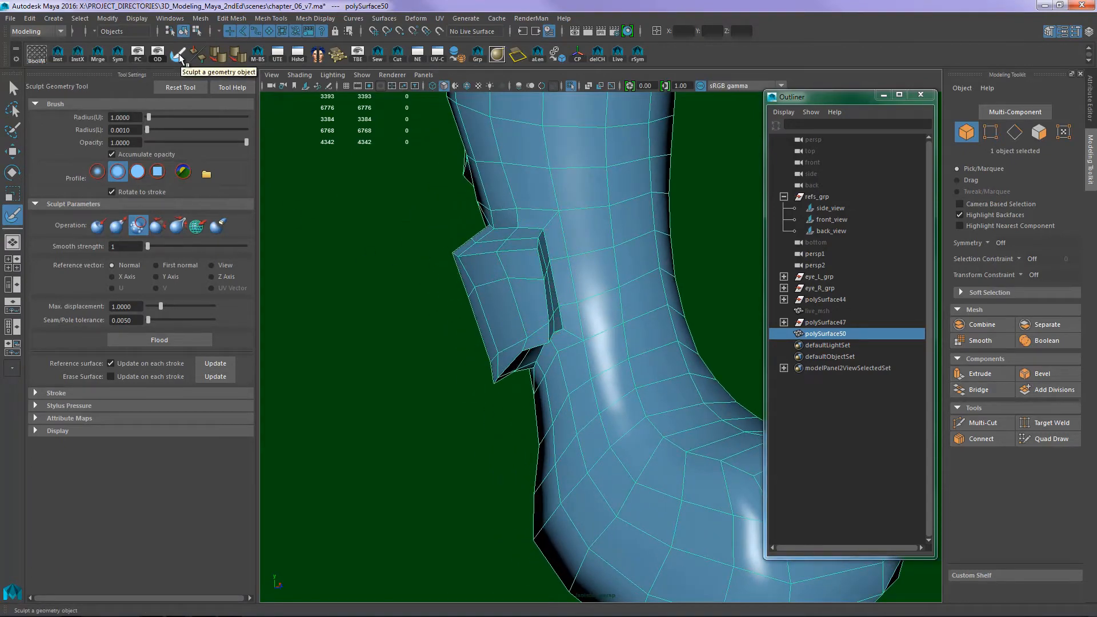
left_click(272, 19)
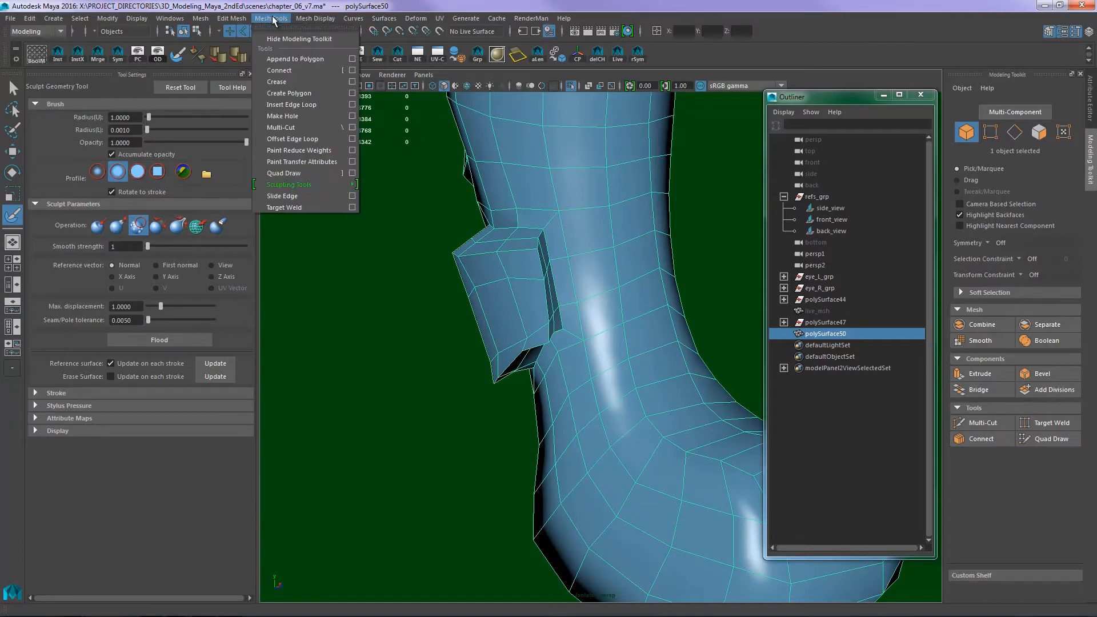
mouse_move(307, 184)
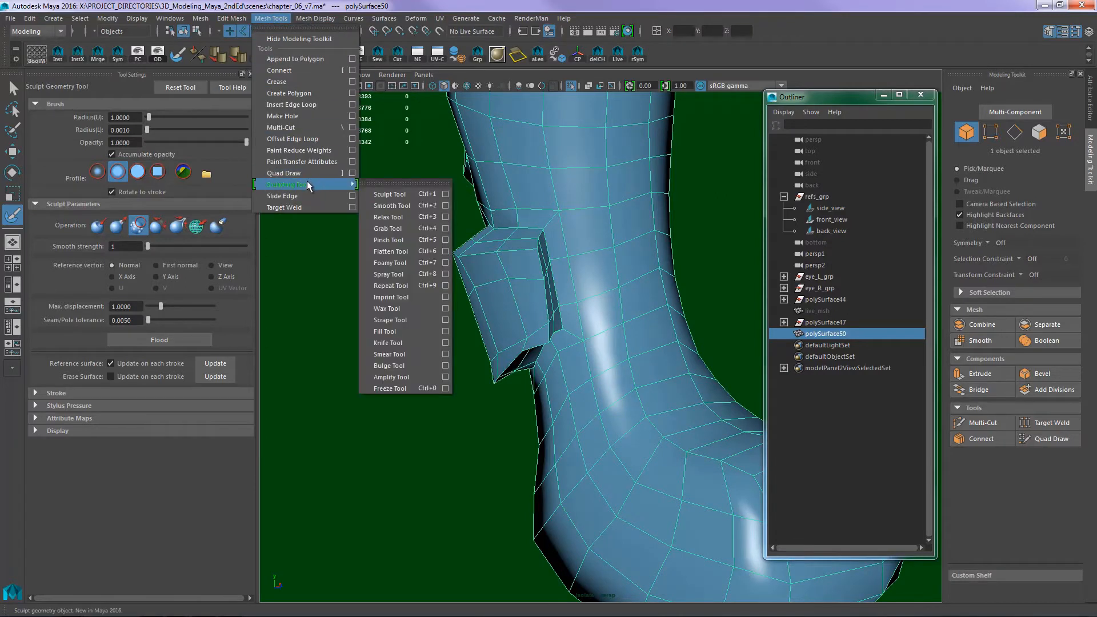
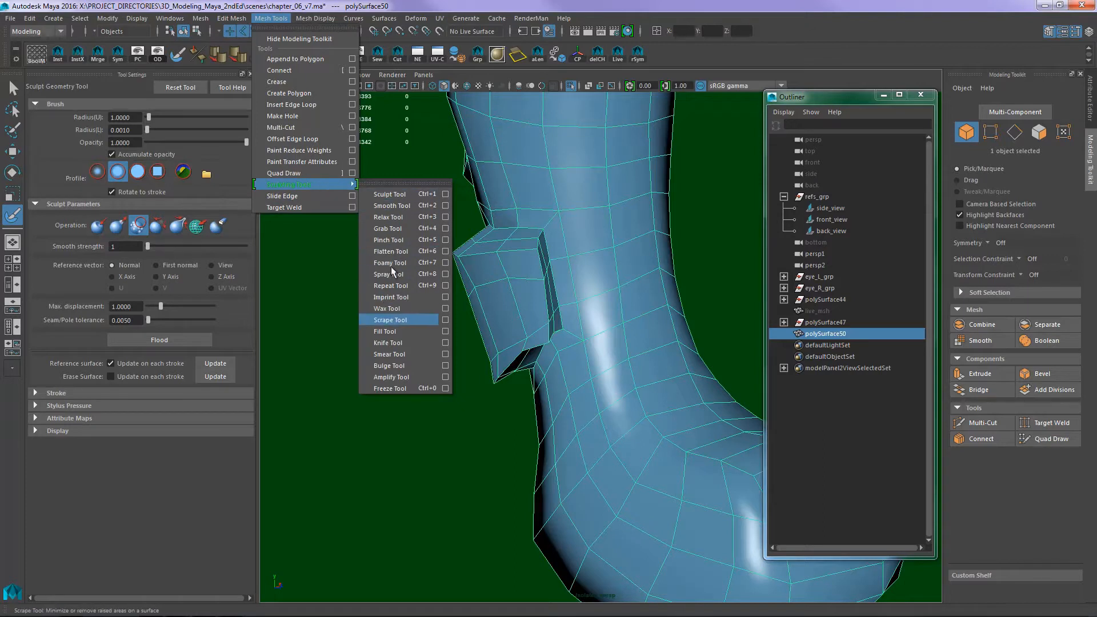
left_click(284, 276)
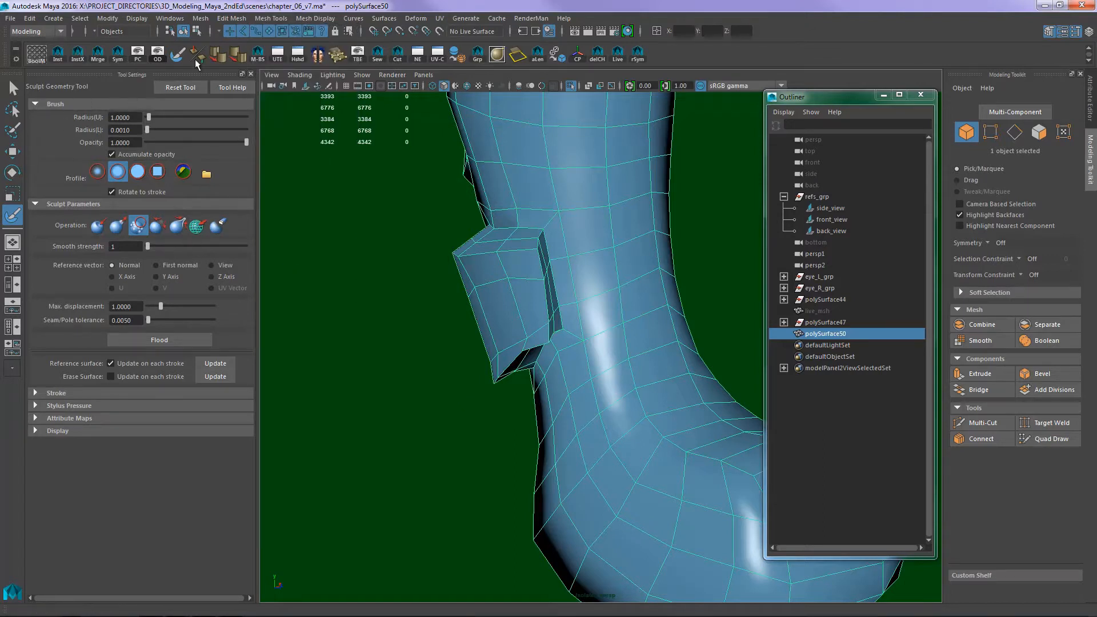
left_click(233, 19)
left_click(235, 20)
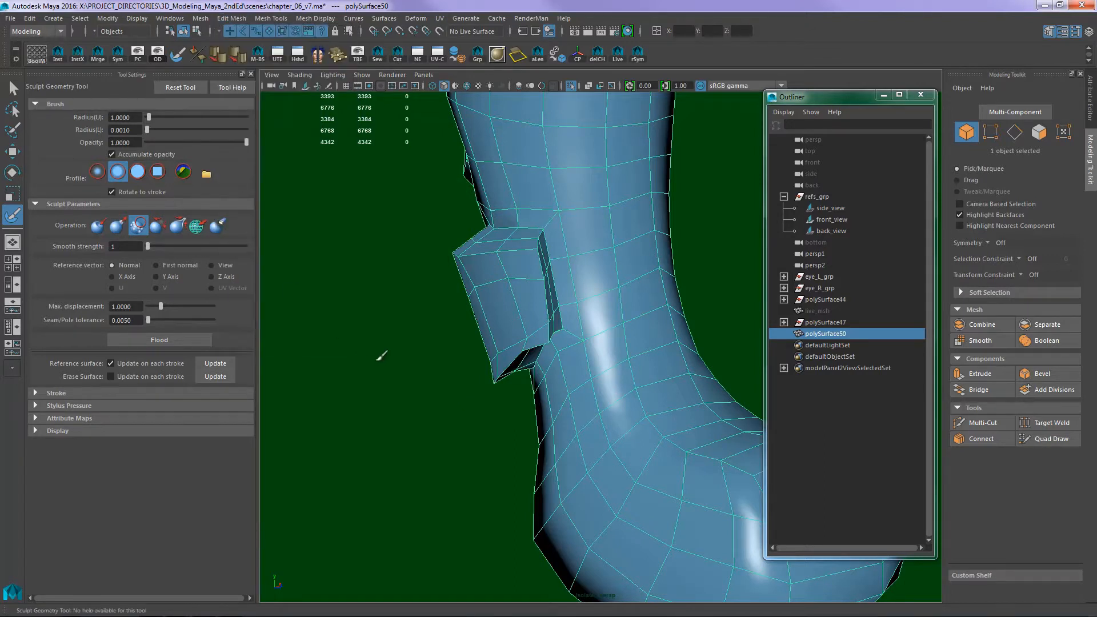
- Smooth the blocky dewclaw extrusion into the surrounding leg surface using the Sculpt Geometry Tool's Smooth operation
mouse_move(459, 289)
left_mouse_down("alt")
mouse_move(578, 274)
mouse_move(619, 282)
mouse_move(545, 285)
left_mouse_up("alt")
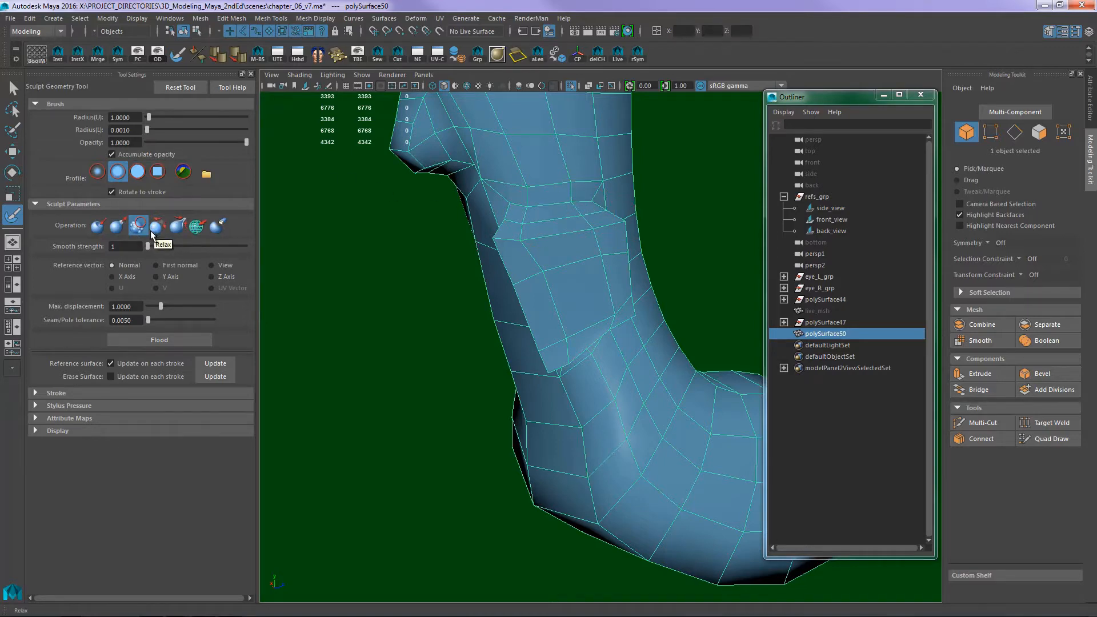
mouse_move(529, 207)
left_mouse_down("alt")
mouse_move(595, 217)
mouse_move(664, 256)
mouse_move(520, 264)
mouse_move(575, 260)
mouse_move(554, 236)
mouse_move(524, 245)
mouse_move(534, 260)
mouse_move(534, 245)
mouse_move(596, 216)
mouse_move(540, 243)
left_mouse_up("alt")
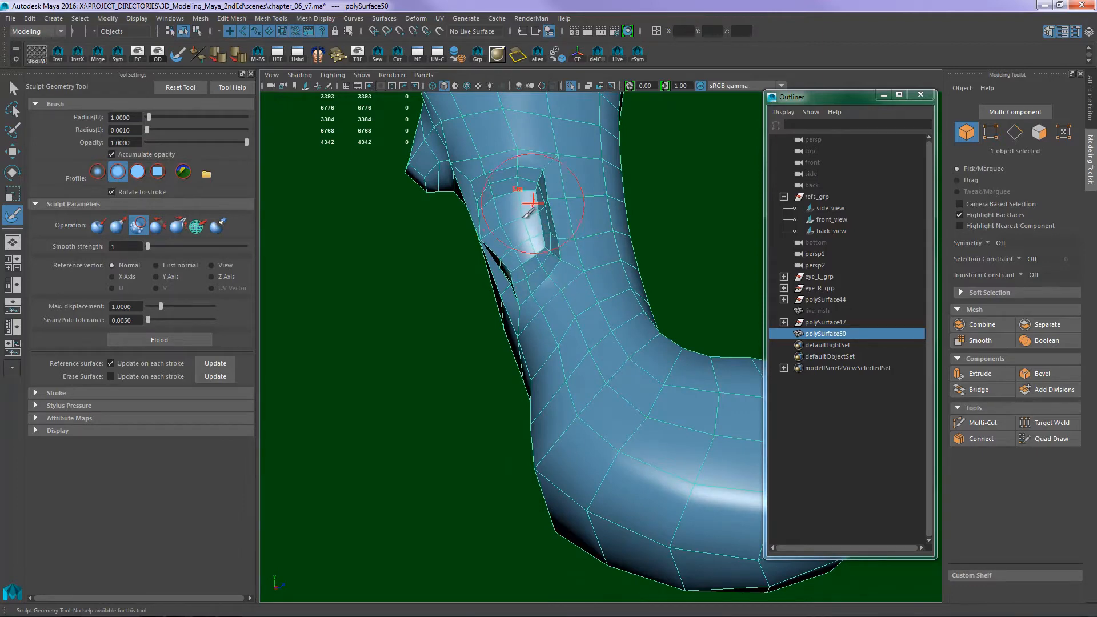
mouse_move(528, 241)
left_mouse_down("alt")
mouse_move(460, 253)
mouse_move(623, 237)
mouse_move(651, 216)
mouse_move(619, 196)
mouse_move(636, 201)
left_mouse_up("alt")
left_click_drag(654, 270, 605, 267, "alt")
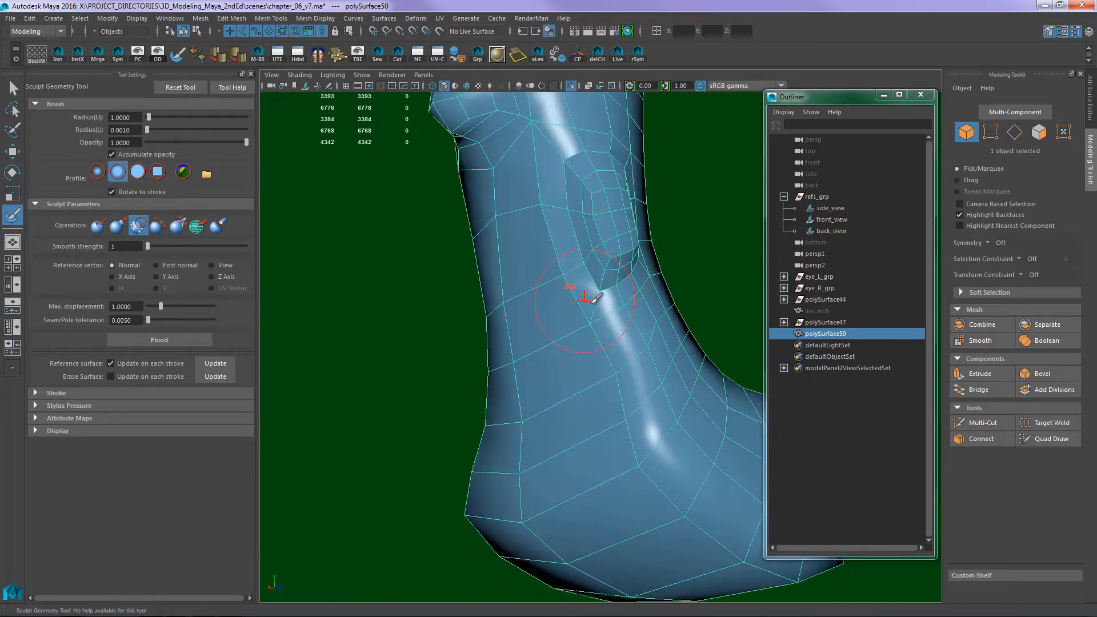
left_click_drag(633, 228, 509, 259, "alt")
right_click_drag(509, 259, 646, 244, "alt")
middle_click_drag(479, 243, 588, 247, "alt")
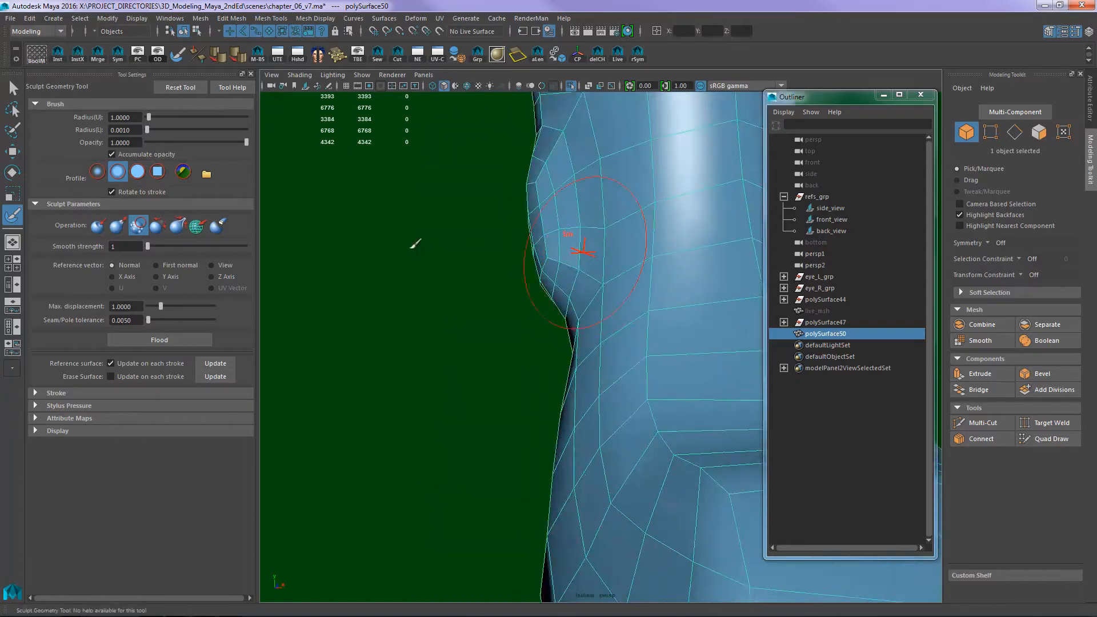
- Sculpt the dewclaw's lower bulge outward from the leg, following the front reference
left_click(118, 225)
left_click_drag(443, 250, 416, 252, "alt")
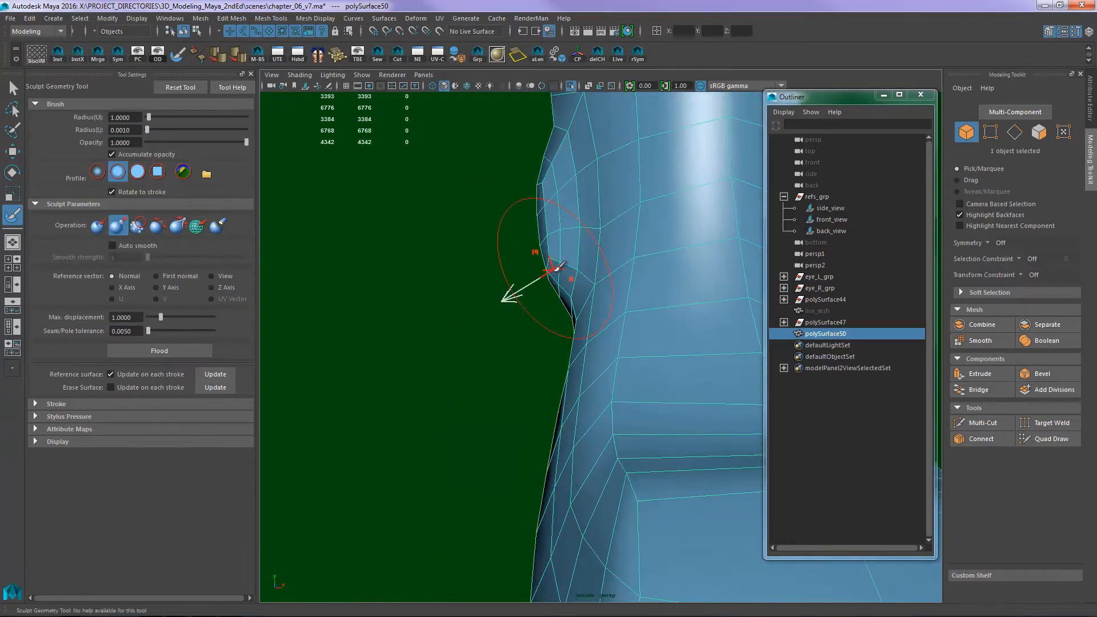
mouse_move(531, 264)
left_mouse_down("alt")
mouse_move(617, 282)
mouse_move(624, 269)
mouse_move(503, 252)
mouse_move(509, 272)
mouse_move(574, 224)
mouse_move(473, 189)
mouse_move(551, 226)
mouse_move(557, 277)
mouse_move(614, 272)
mouse_move(597, 281)
mouse_move(597, 312)
left_mouse_up("alt")
key("space")
key("space")
middle_click_drag(615, 296, 629, 252, "alt")
right_click_drag(630, 252, 651, 220, "alt")
middle_click_drag(651, 220, 616, 305, "alt")
right_click_drag(616, 305, 657, 269, "alt")
middle_click_drag(548, 310, 603, 256, "alt")
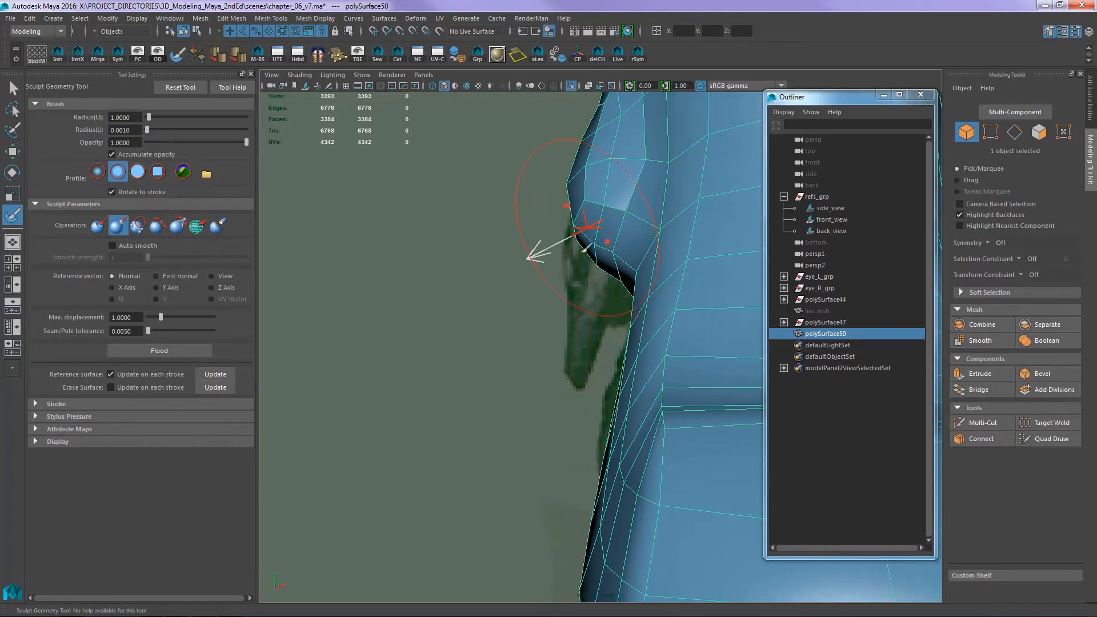
- Extrude the four faces at the dewclaw's lower end to start the claw, adjusting the extrusion's size against the front reference
key("w")
right_click_drag(602, 229, 604, 243)
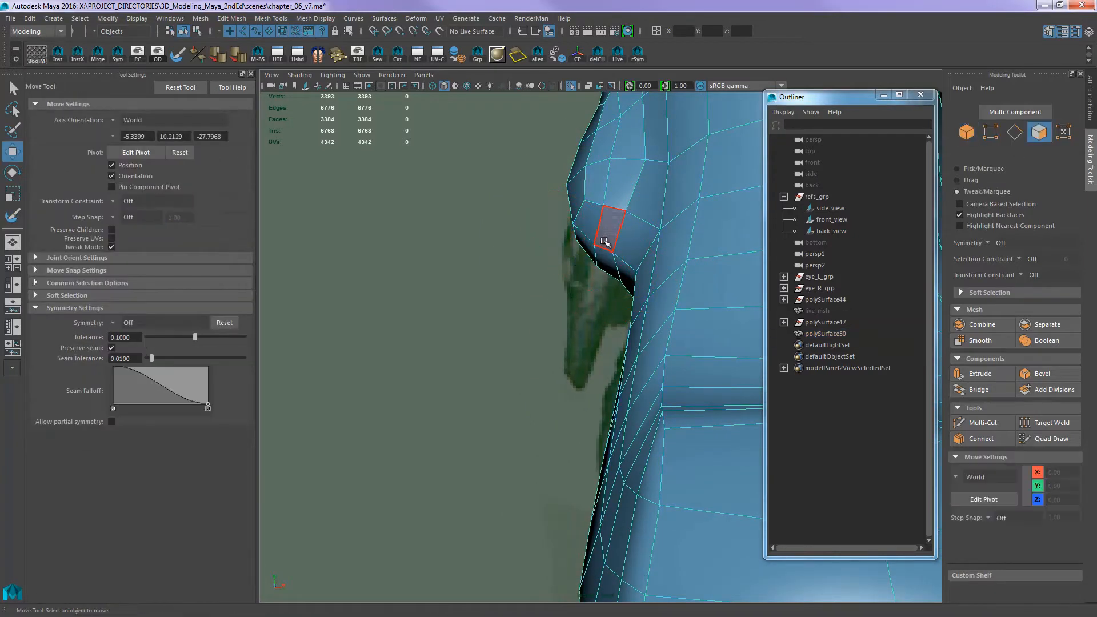
mouse_move(603, 236)
middle_mouse_down("alt")
mouse_move(611, 255)
mouse_move(579, 254)
middle_mouse_up("alt")
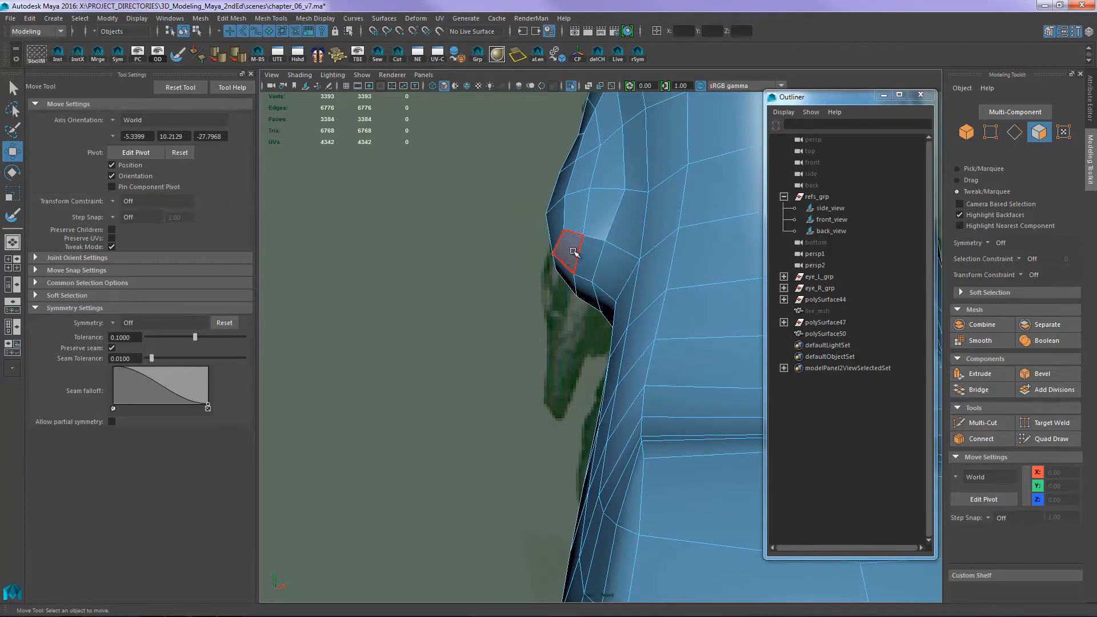
left_click_drag(573, 258, 563, 280)
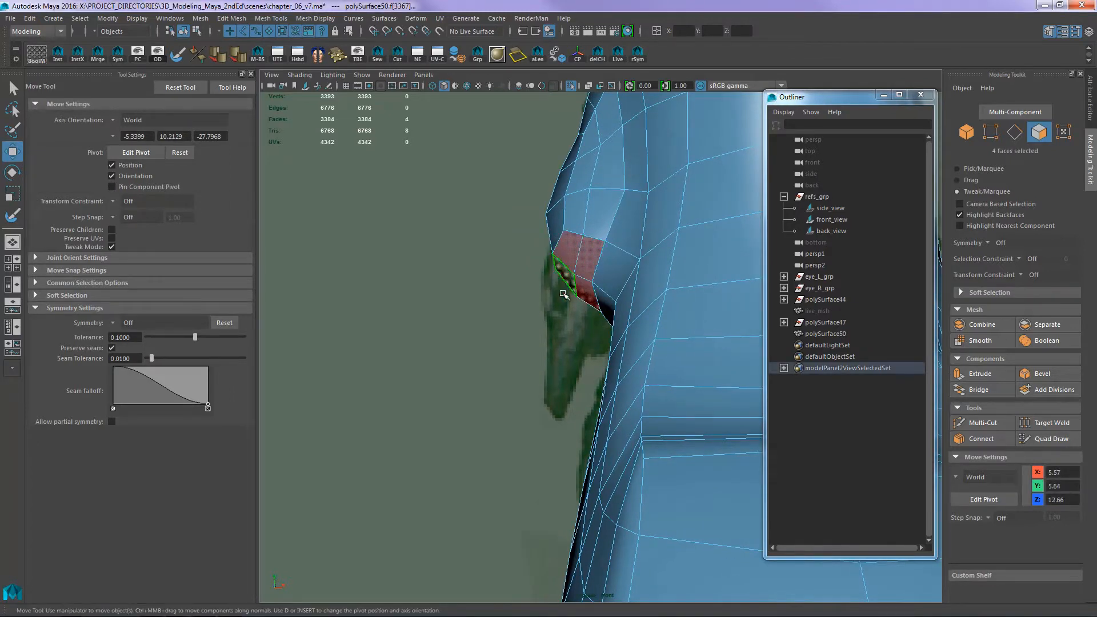
key("space")
left_click_drag(546, 323, 551, 300)
left_click_drag(553, 300, 620, 300, "alt")
key("ctrl+e")
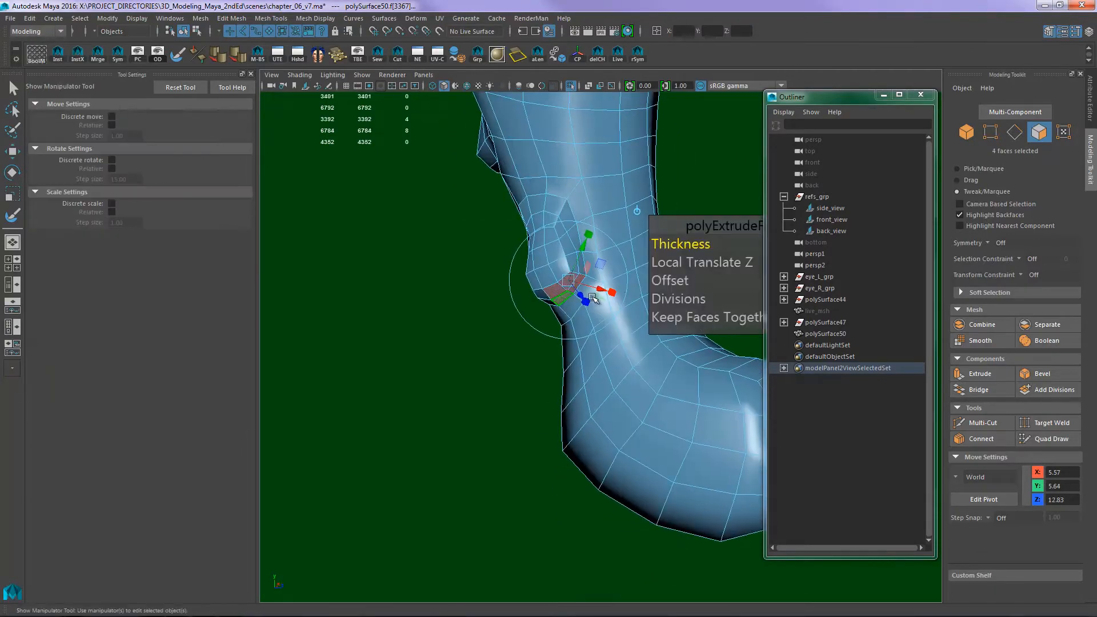
right_click_drag(620, 300, 674, 275, "alt")
left_click_drag(686, 251, 680, 273)
left_click_drag(574, 314, 553, 347, "alt")
key("space")
key("space")
right_click_drag(571, 328, 649, 311, "alt")
middle_click_drag(649, 310, 605, 360, "alt")
- Move the four extruded end faces down toward the claw tip in the front reference
key("w")
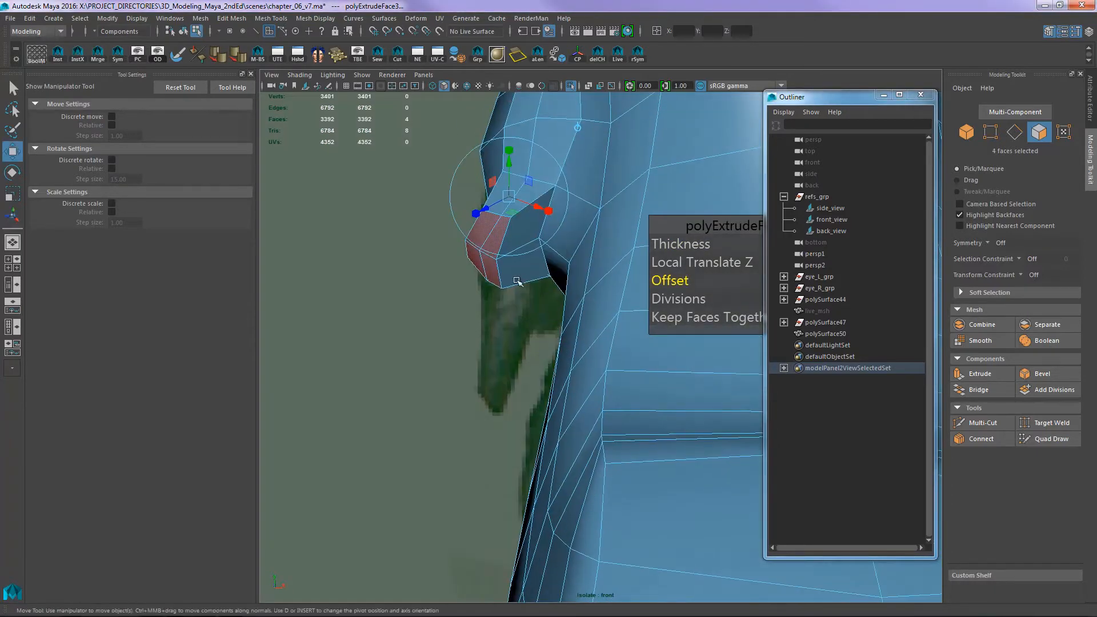
key("grave")
left_click_drag(503, 324, 496, 390)
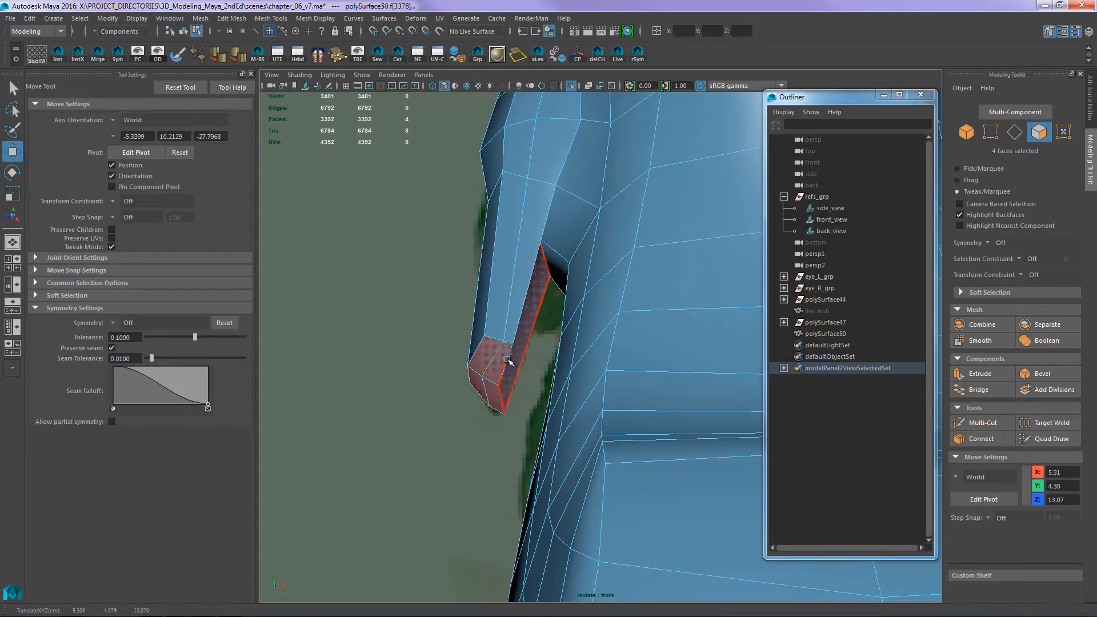
middle_click_drag(519, 335, 546, 333, "alt")
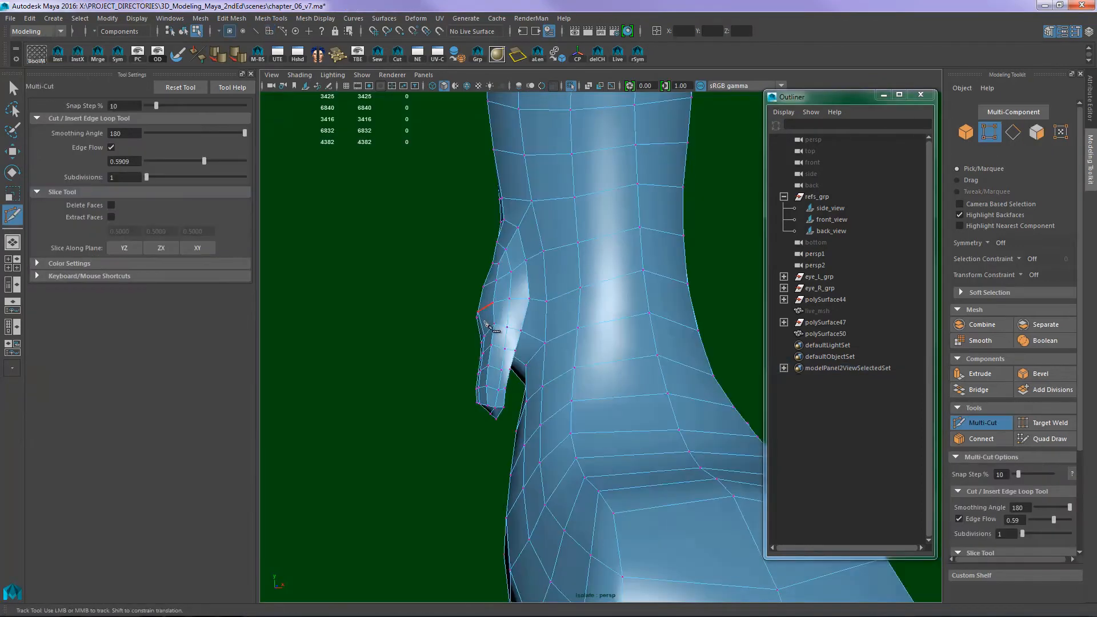
- Insert edge loops along and across the extruded dewclaw with Multi-Cut and edge flow on
left_click_drag(485, 323, 626, 263, "alt")
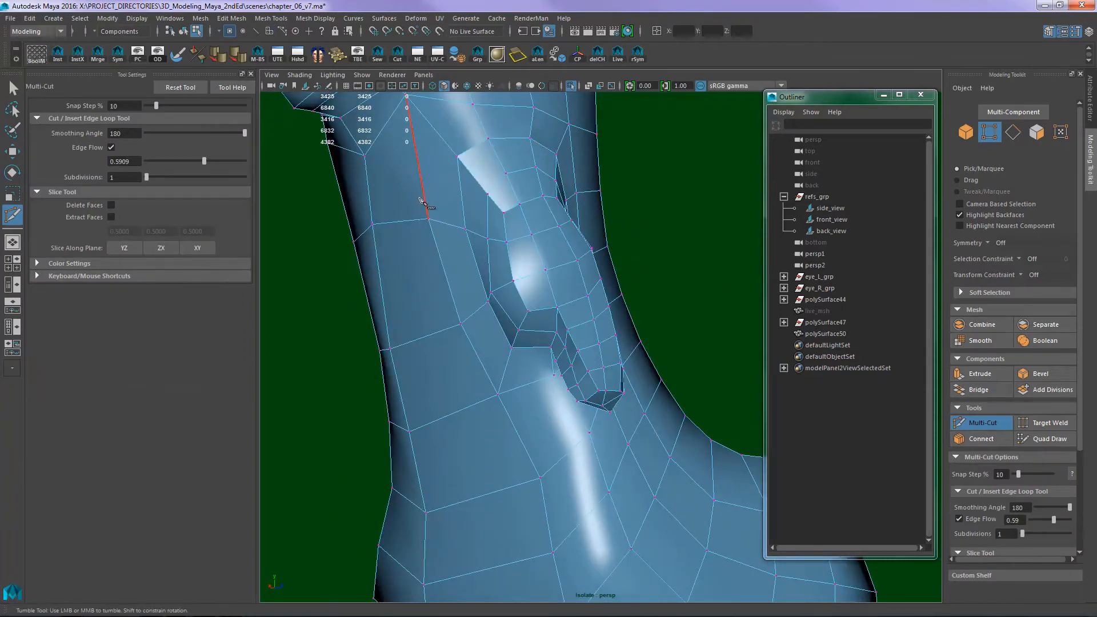
key("q")
key("F8")
- Relax and smooth the dewclaw with the Sculpt Geometry Tool, reducing the upper brush radius to 0.4669 for smoothing
left_click_drag(694, 233, 592, 288, "alt")
left_click(531, 295)
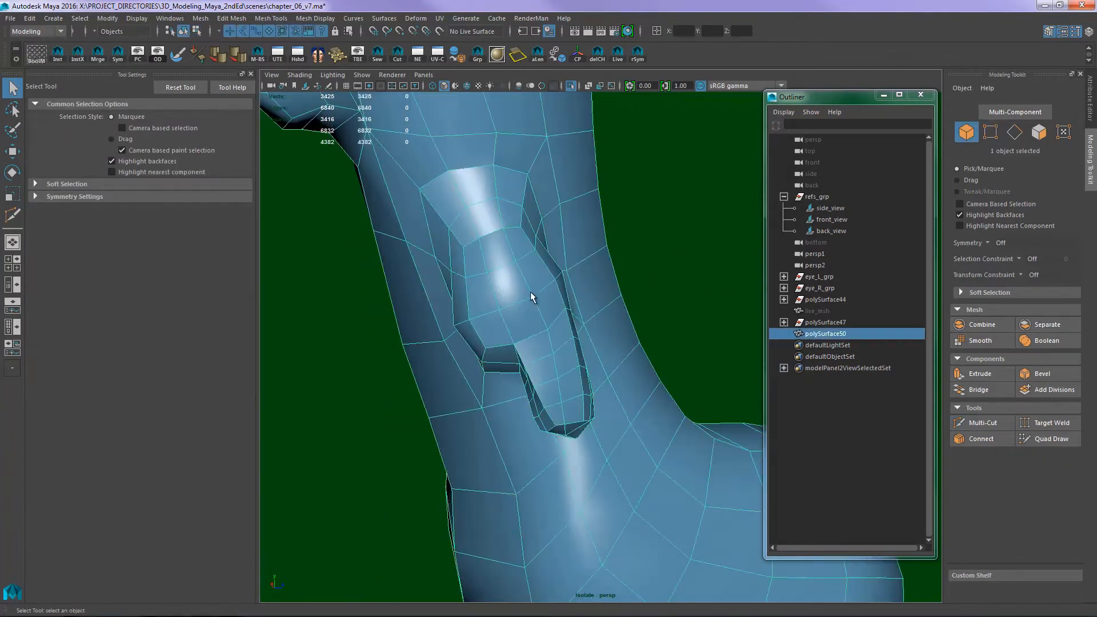
left_click(178, 54)
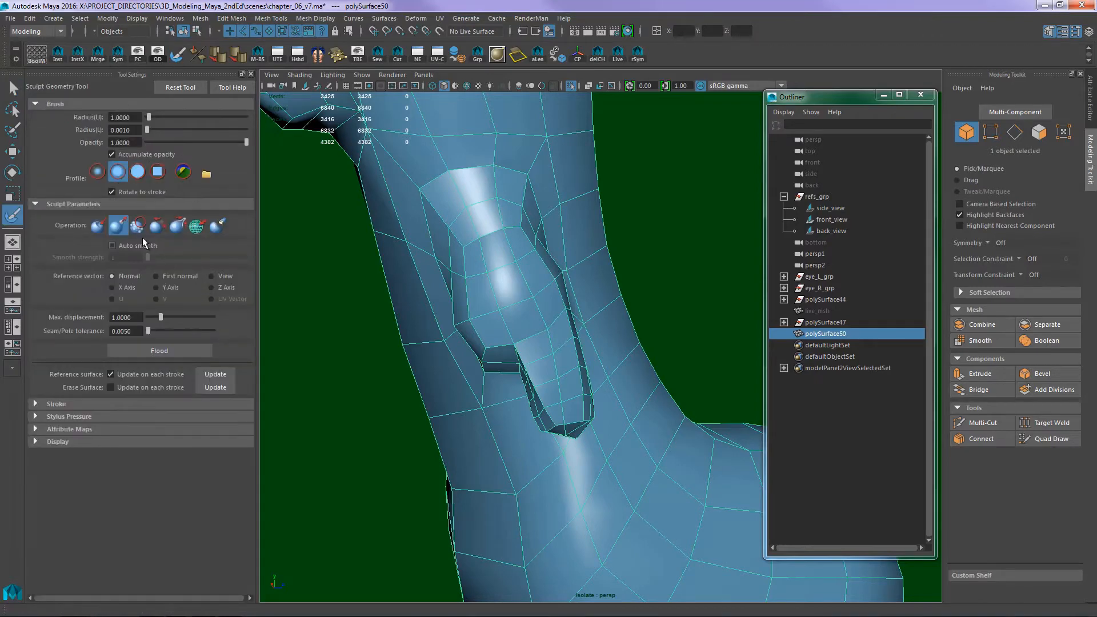
left_click(154, 228)
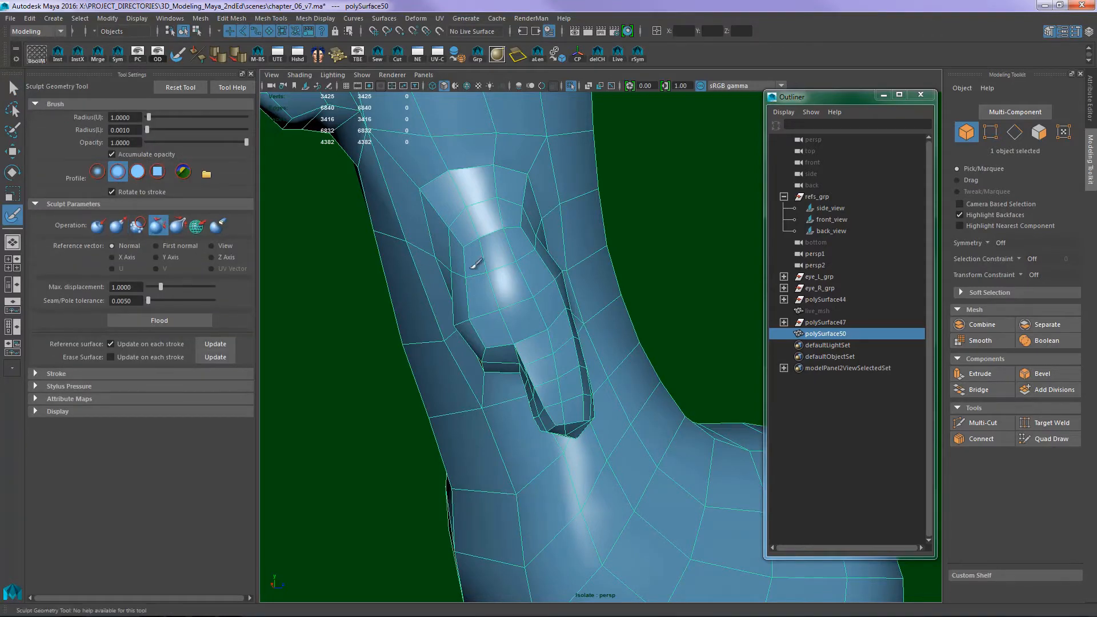
mouse_move(562, 338)
left_mouse_down("alt")
mouse_move(497, 353)
mouse_move(481, 322)
mouse_move(496, 321)
mouse_move(490, 310)
mouse_move(519, 323)
mouse_move(537, 310)
mouse_move(520, 309)
mouse_move(533, 367)
mouse_move(588, 336)
mouse_move(521, 318)
mouse_move(512, 332)
mouse_move(570, 228)
mouse_move(543, 245)
left_mouse_up("alt")
left_click(139, 225)
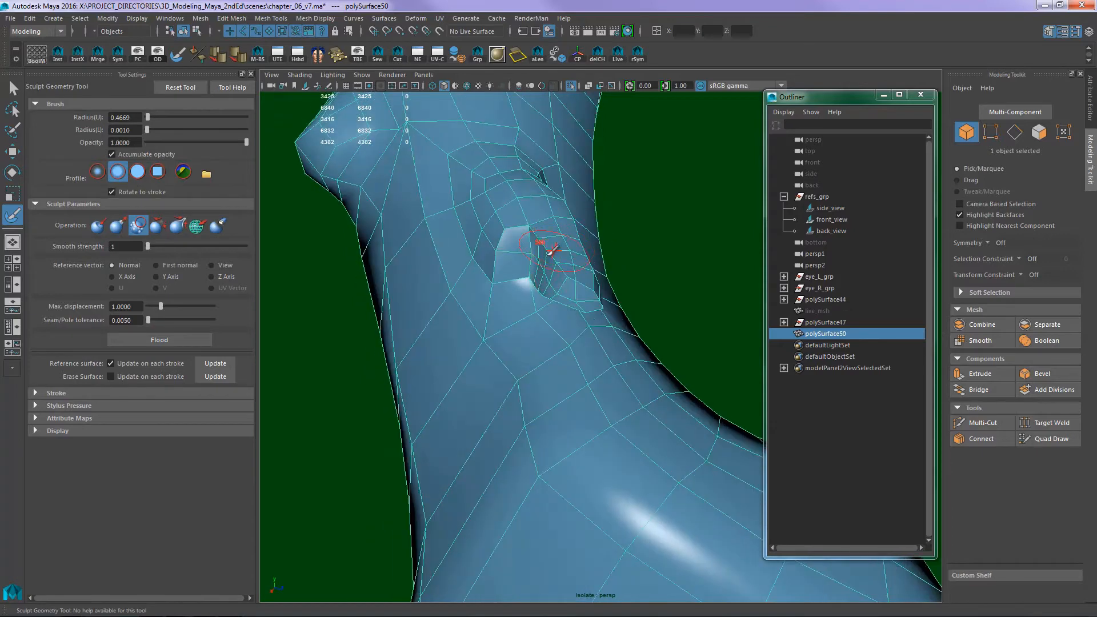
mouse_move(596, 274)
left_mouse_down("alt")
mouse_move(583, 245)
mouse_move(575, 260)
mouse_move(509, 277)
mouse_move(506, 313)
mouse_move(541, 294)
mouse_move(541, 277)
mouse_move(551, 302)
left_mouse_up("alt")
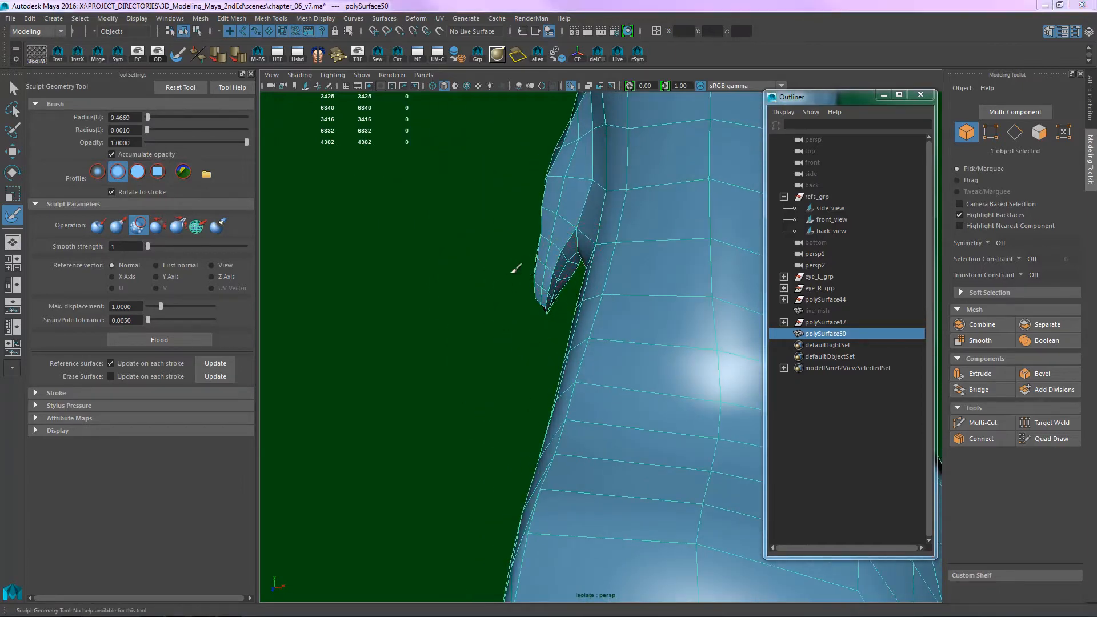
- Select the twelve dewclaw tip vertices and move them down to the reference claw tip with soft selection on
key("space")
key("space")
left_click_drag(534, 279, 535, 312)
key("q")
key("F11")
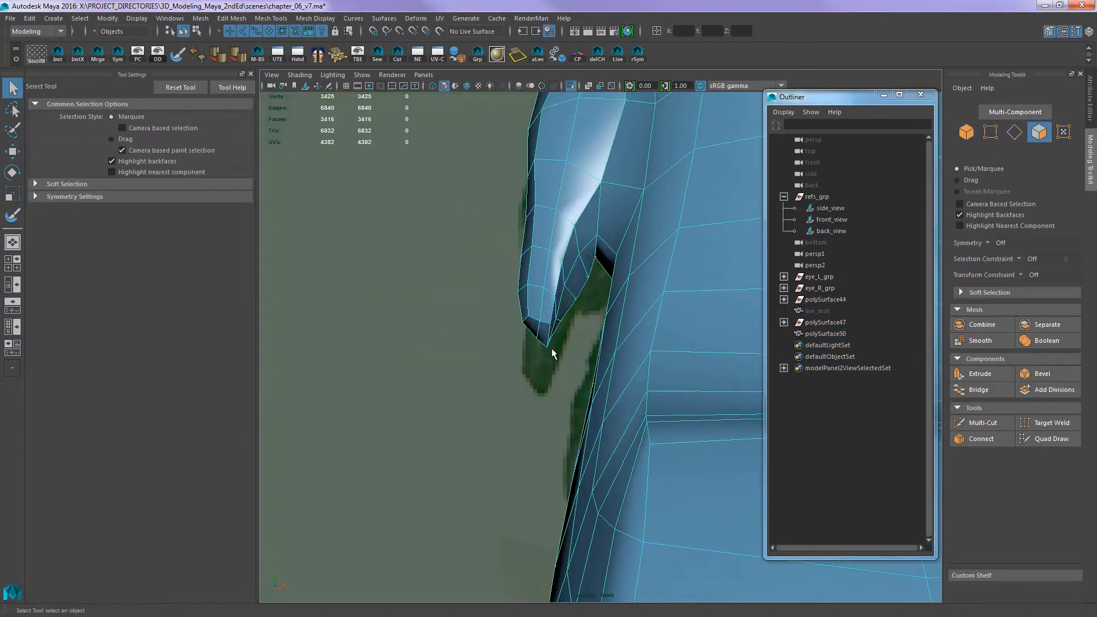
left_click_drag(551, 349, 530, 323)
key("F9")
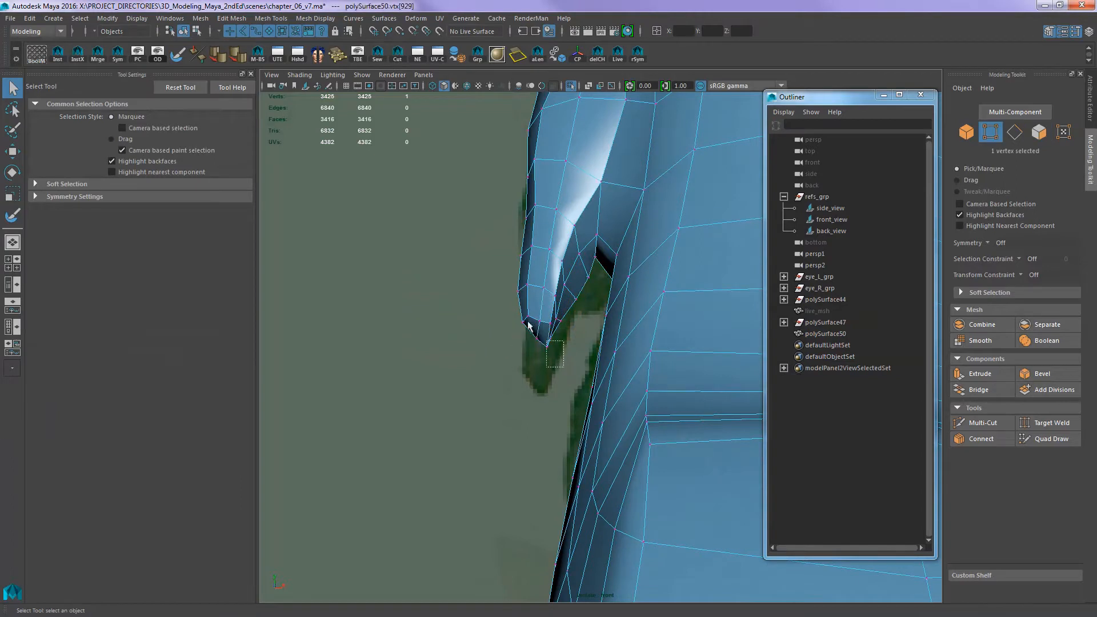
left_click_drag(563, 367, 329, 314)
key("w")
key("b")
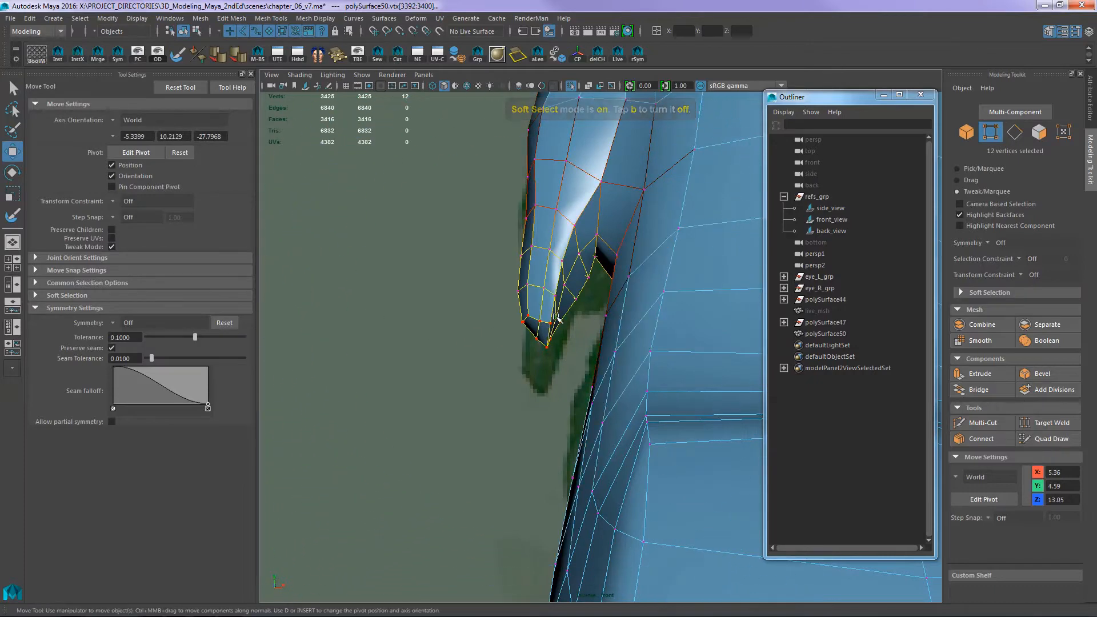
left_click_drag(552, 319, 547, 360)
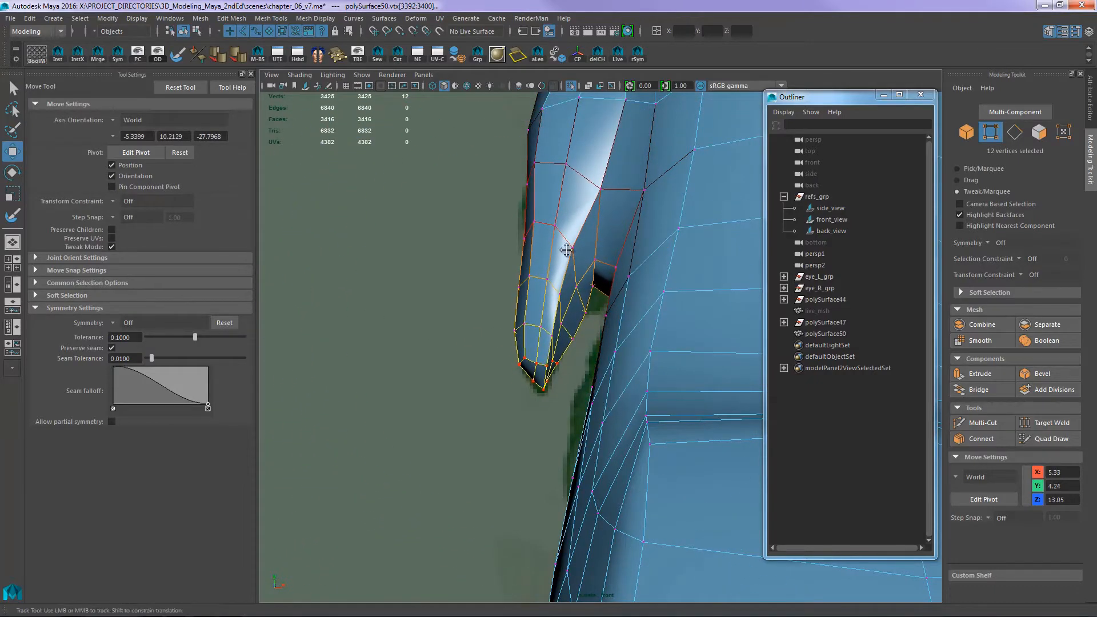
- Adjust the vertices along the dewclaw's outer edge and the leg above it with soft selection to follow the front reference outline
middle_click_drag(566, 250, 566, 387, "alt")
mouse_move(542, 245)
left_mouse_down()
mouse_move(580, 268)
mouse_move(550, 265)
left_mouse_up()
left_click_drag(537, 333, 526, 334)
middle_click_drag(572, 223, 561, 320, "alt")
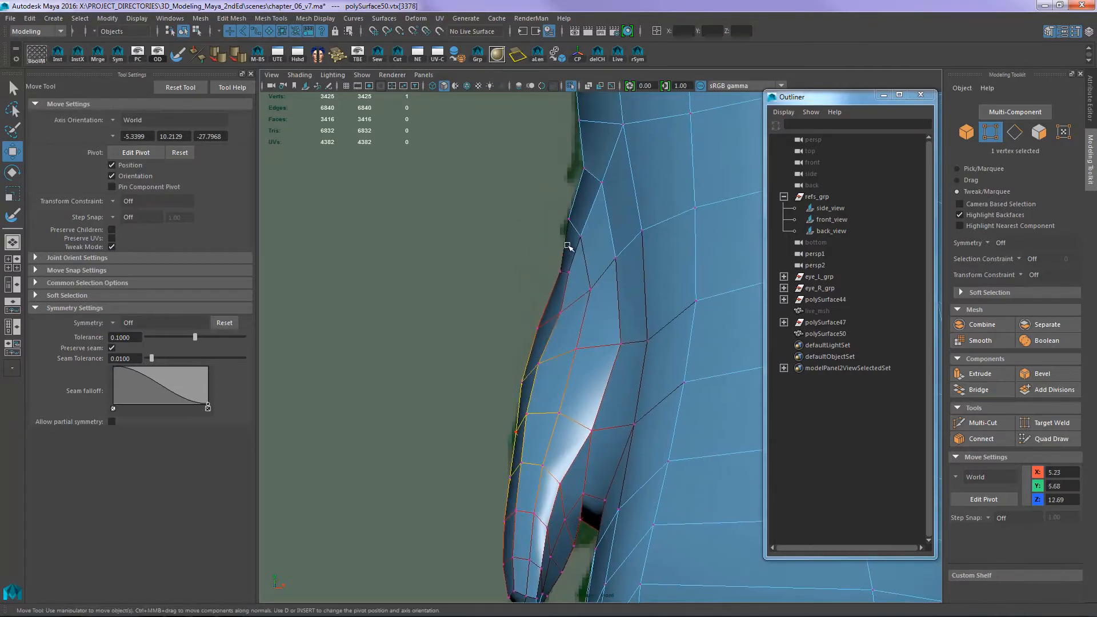
mouse_move(569, 224)
left_mouse_down()
mouse_move(607, 232)
mouse_move(570, 219)
left_mouse_up()
middle_click_drag(575, 220, 552, 316, "alt")
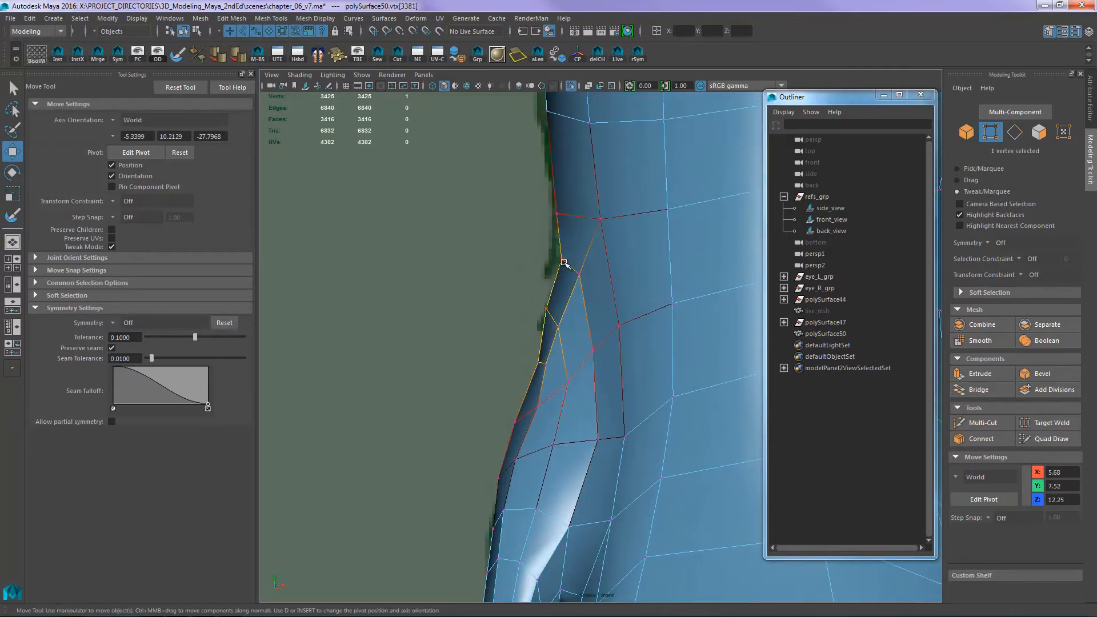
mouse_move(564, 257)
left_mouse_down()
mouse_move(486, 247)
mouse_move(552, 256)
left_mouse_up()
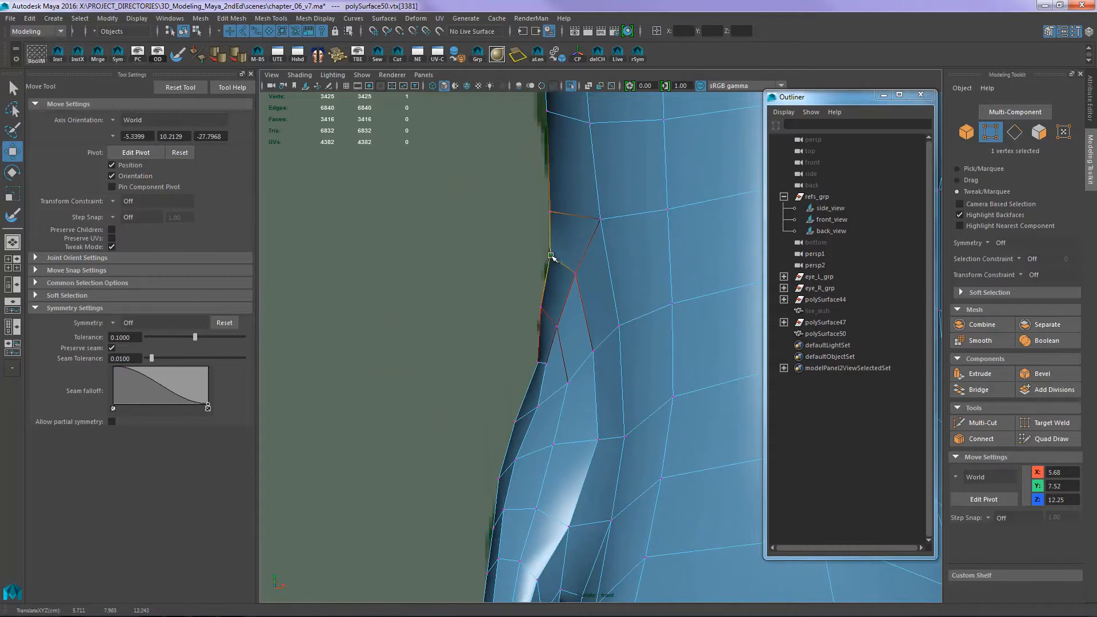
middle_click_drag(555, 292, 548, 264, "alt")
middle_click_drag(556, 338, 540, 183, "alt")
middle_click_drag(524, 278, 466, 172, "alt")
right_click_drag(600, 288, 531, 270, "alt")
middle_click_drag(532, 270, 553, 293, "alt")
- Slide the vertices on the dewclaw side of the paw's front along the surface to straighten their vertical line
scroll(551, 292, "up", 3)
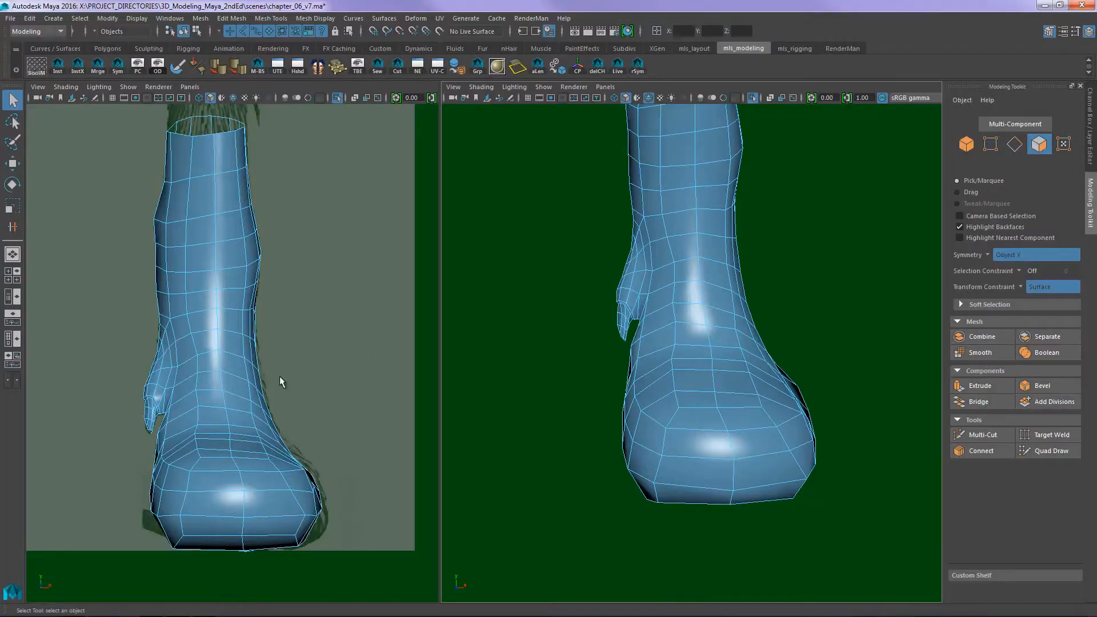
middle_click_drag(244, 489, 249, 420, "alt")
right_click_drag(249, 420, 269, 393, "alt")
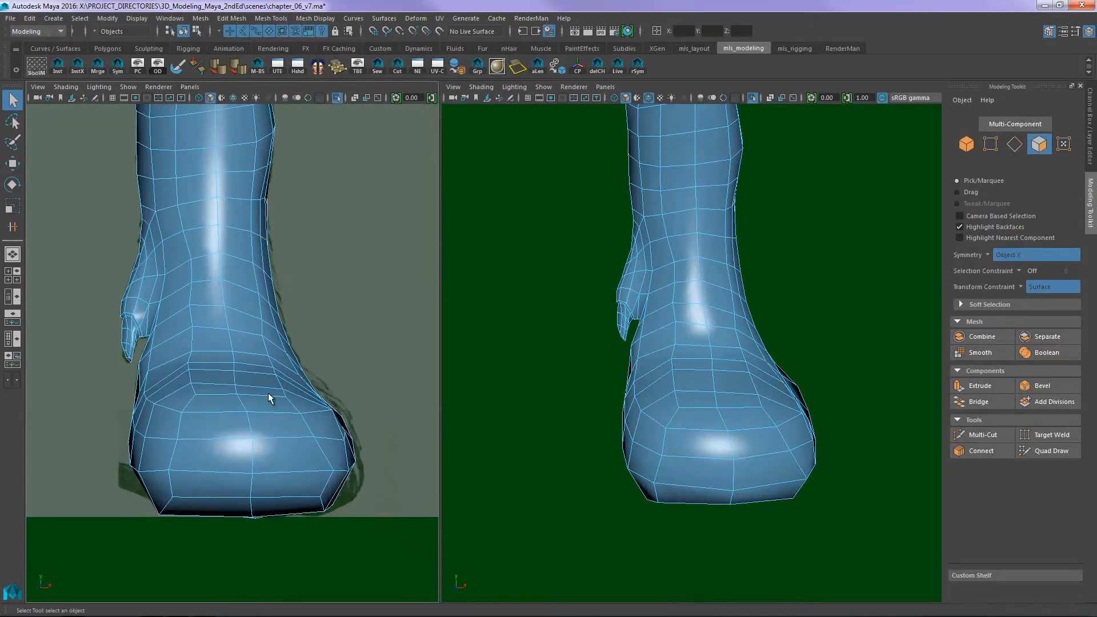
right_click_drag(212, 431, 153, 427)
key("w")
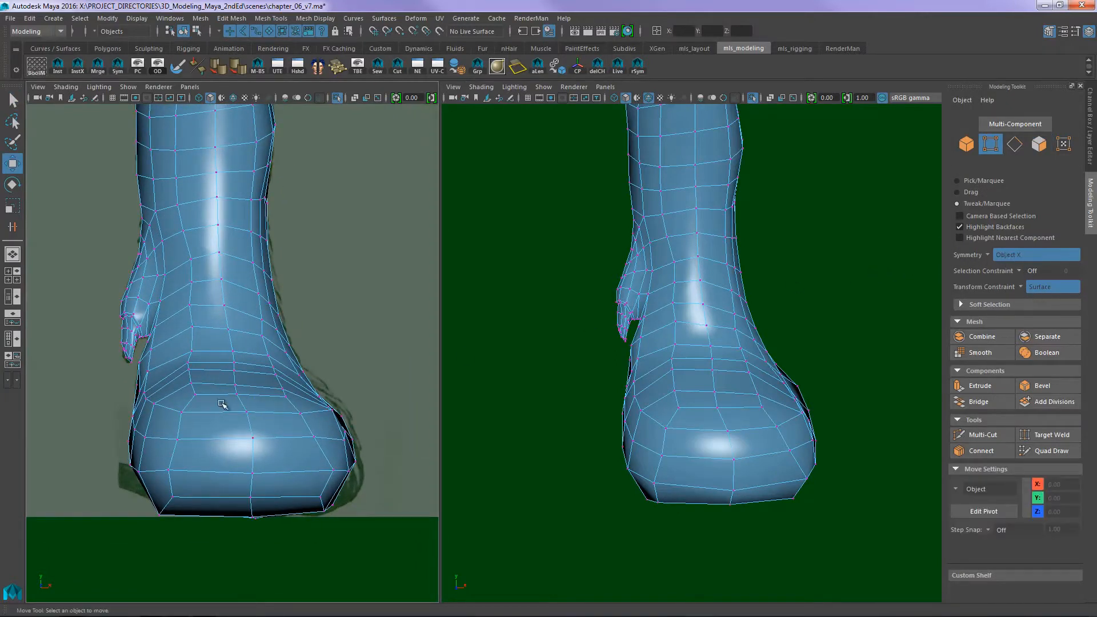
left_click_drag(182, 416, 183, 510)
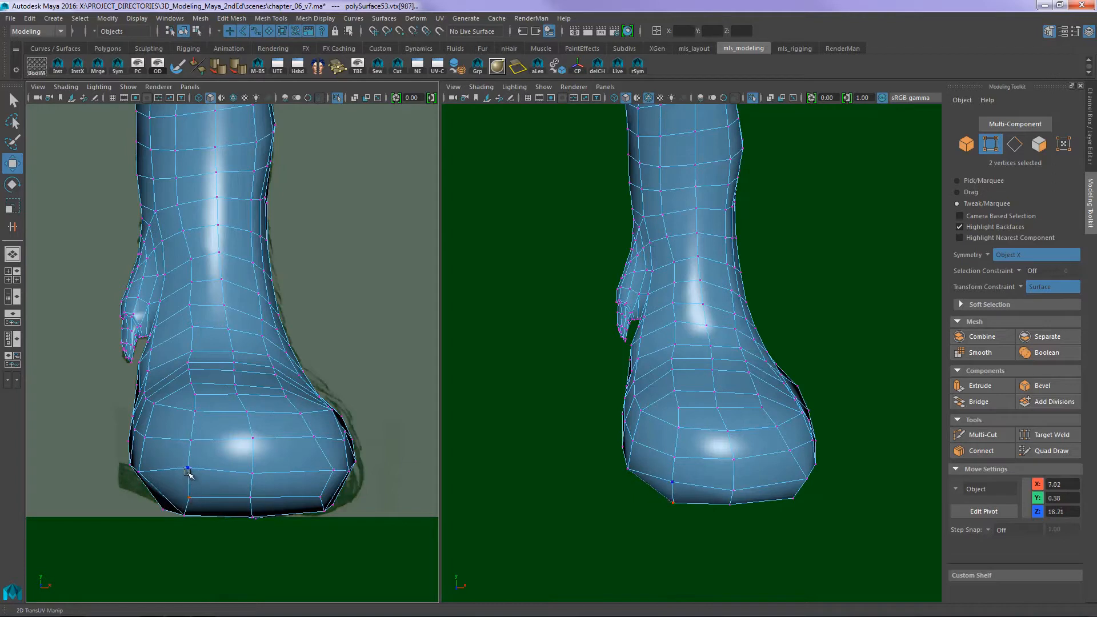
left_click_drag(196, 399, 189, 369)
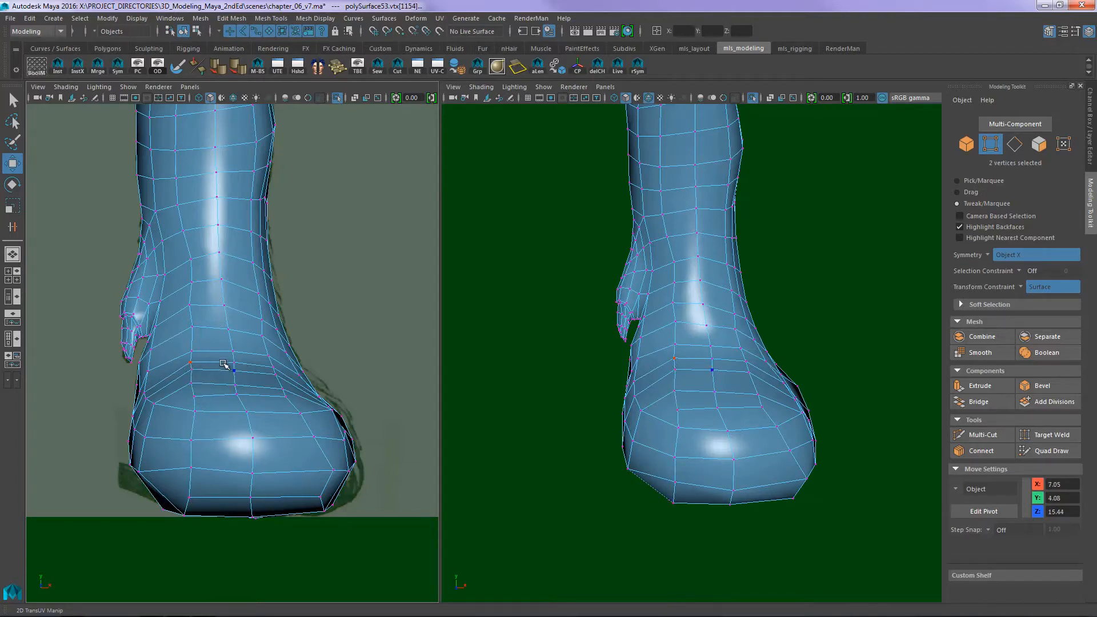
right_click_drag(194, 397, 195, 343)
- Select the vertical edge line on the dewclaw side of the paw's front, from the lower leg down to the sole
left_click(197, 345)
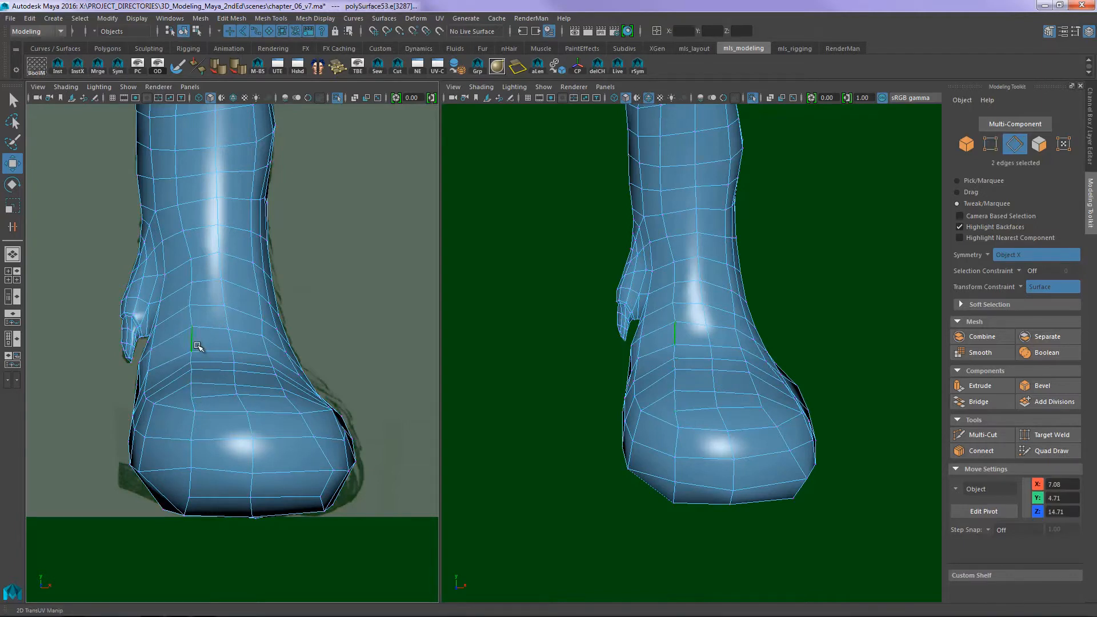
double_click(188, 506, "shift")
left_click_drag(677, 404, 721, 411, "alt")
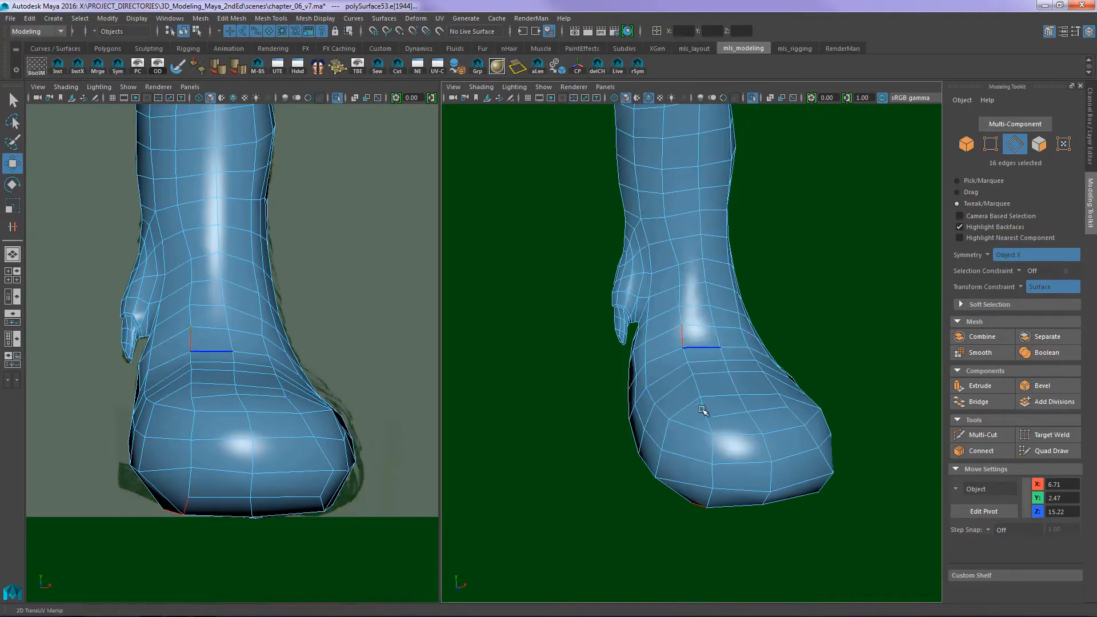
double_click(697, 384, "shift")
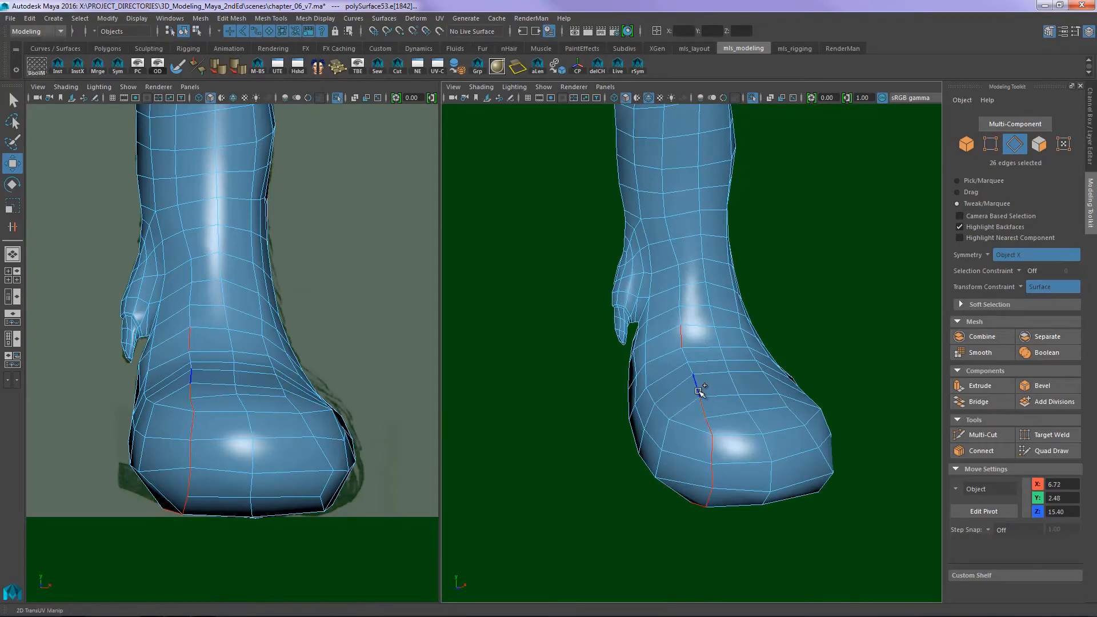
left_click(689, 365, "shift")
mouse_move(690, 355)
left_mouse_down("alt")
mouse_move(698, 368)
mouse_move(691, 282)
mouse_move(838, 324)
mouse_move(857, 301)
mouse_move(685, 340)
left_mouse_up("alt")
left_click(867, 297)
double_click(648, 252)
left_click_drag(648, 252, 688, 356, "alt")
double_click(676, 353, "shift")
key("q")
left_click_drag(567, 428, 548, 452, "alt")
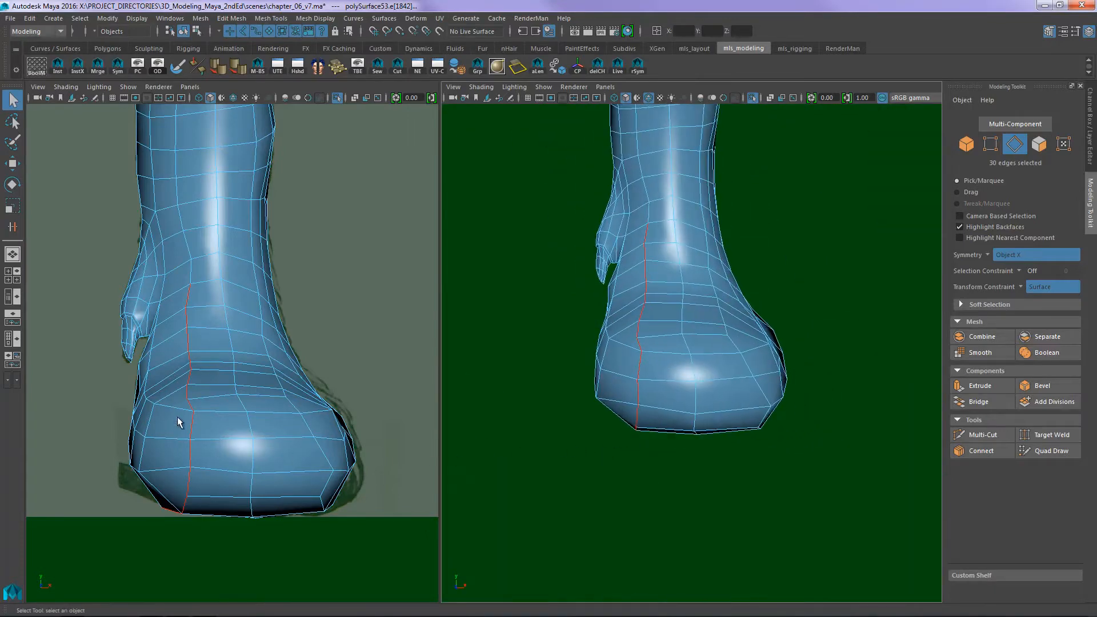
- Scale the selected edges along the X axis to flatten them into a straight vertical line
key("r")
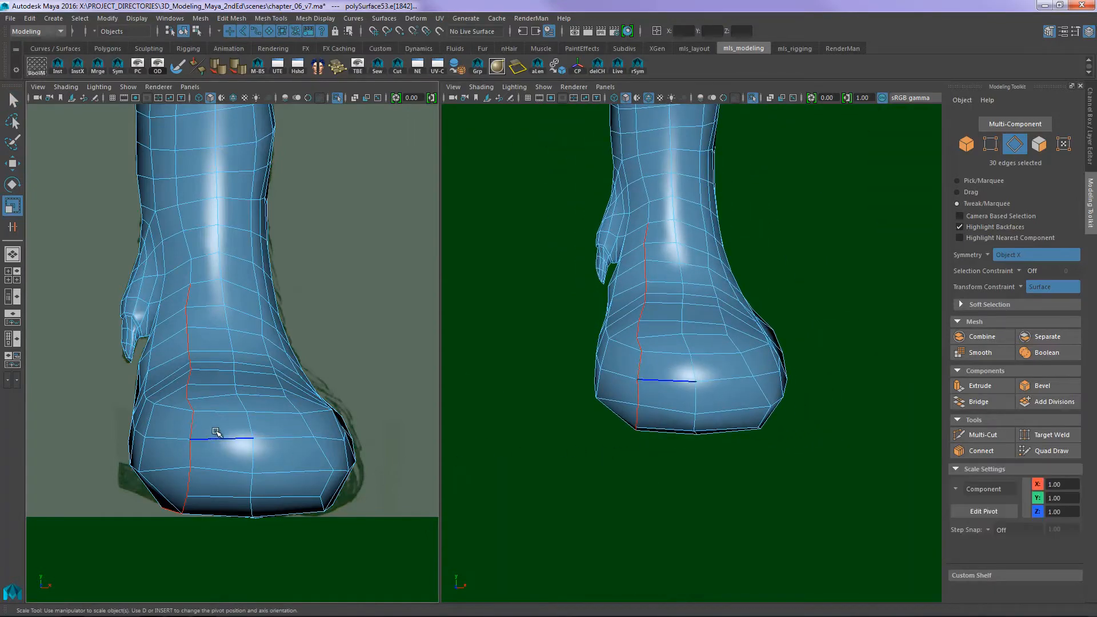
left_click(345, 313)
left_click_drag(346, 313, 317, 416)
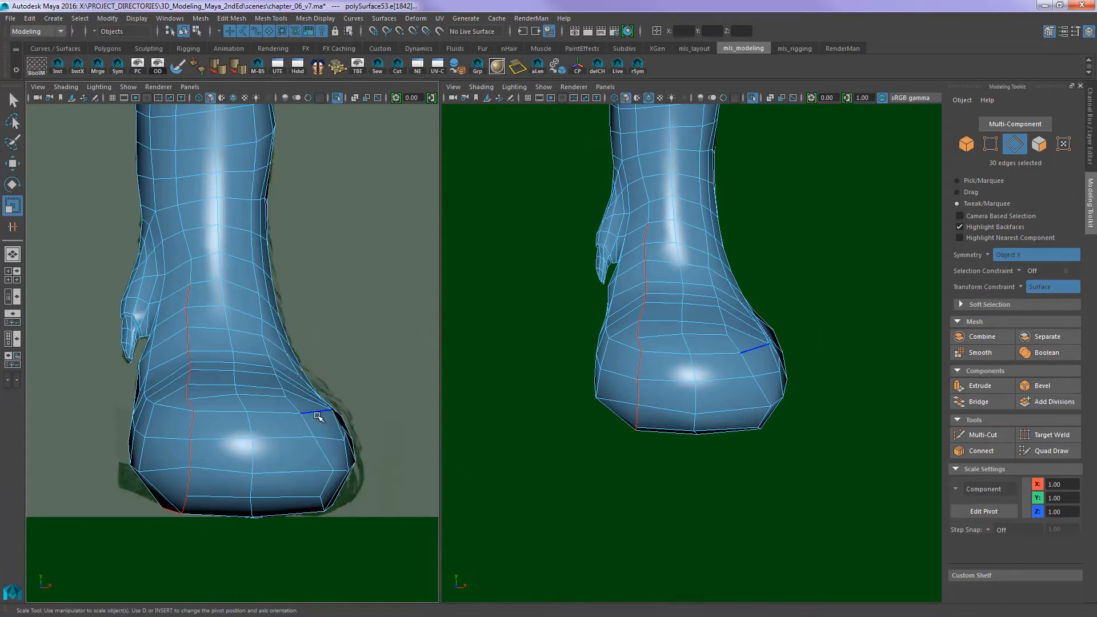
left_click(359, 333)
left_click_drag(359, 332, 338, 458)
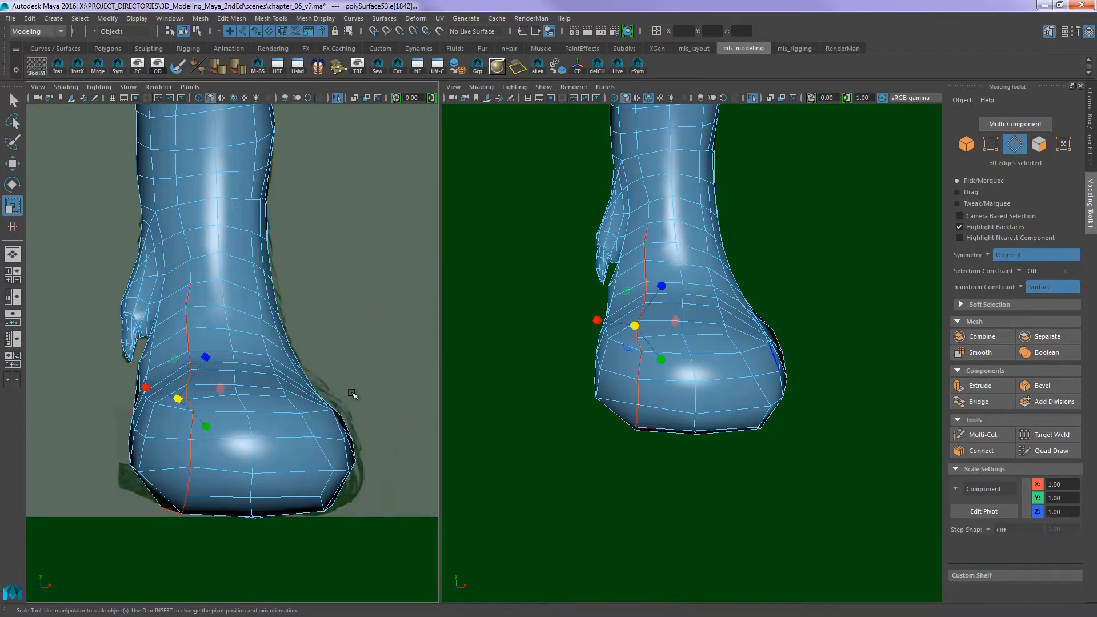
left_click_drag(355, 376, 336, 490)
left_click_drag(341, 352, 300, 337)
mouse_move(230, 399)
left_mouse_down()
mouse_move(177, 395)
mouse_move(245, 401)
left_mouse_up()
- Move the straightened edge line slightly toward the dewclaw side along the X axis, to X 6.98
key("w")
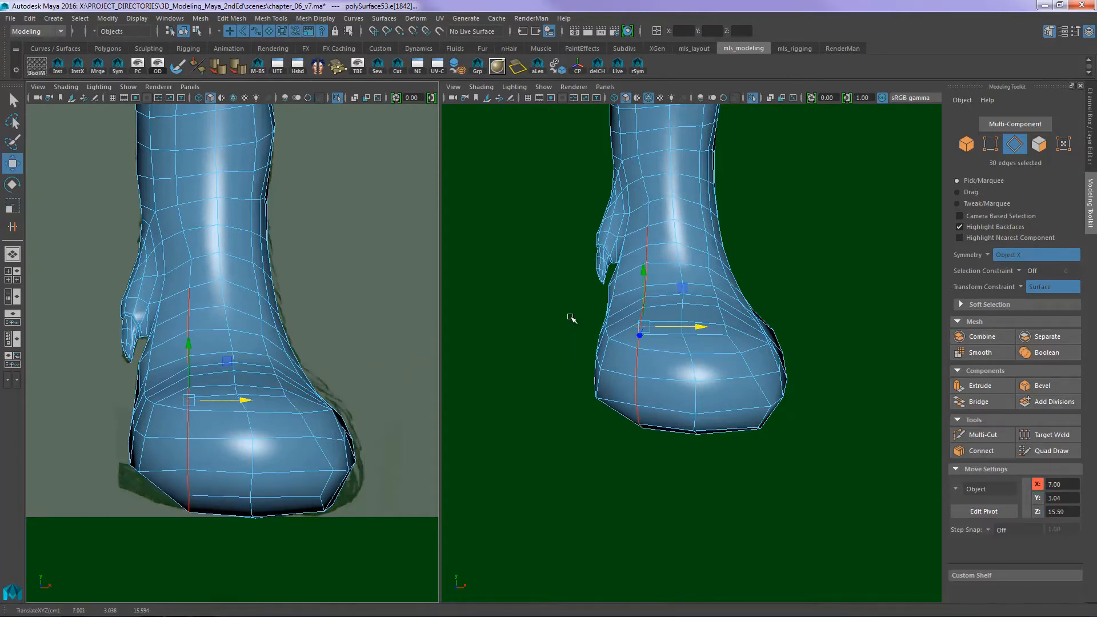
left_click_drag(572, 319, 523, 327, "alt")
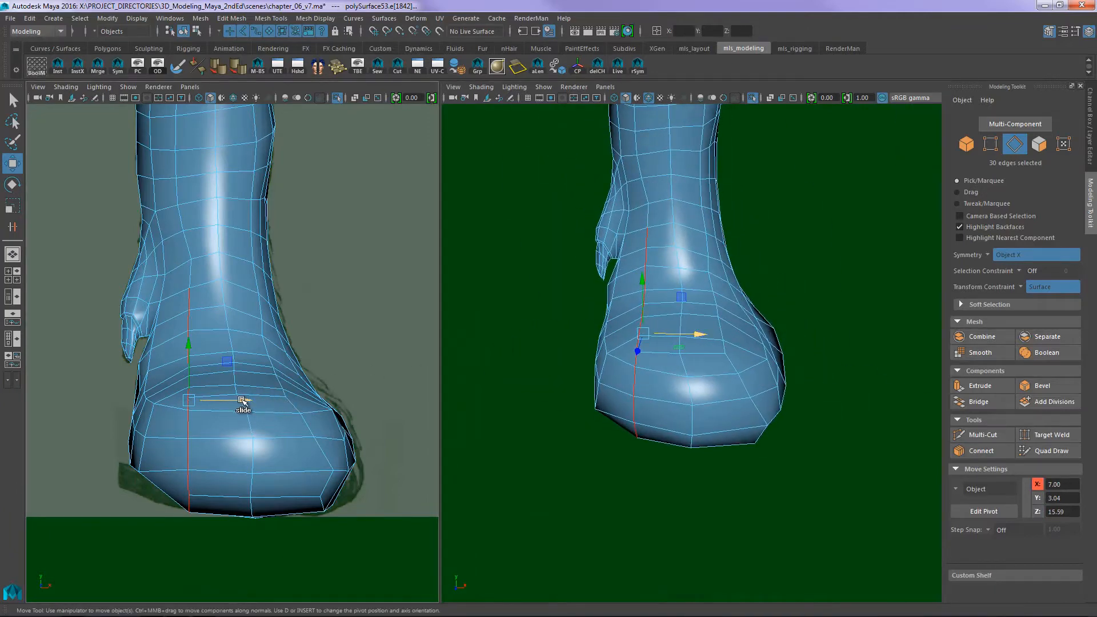
left_click_drag(243, 401, 240, 400)
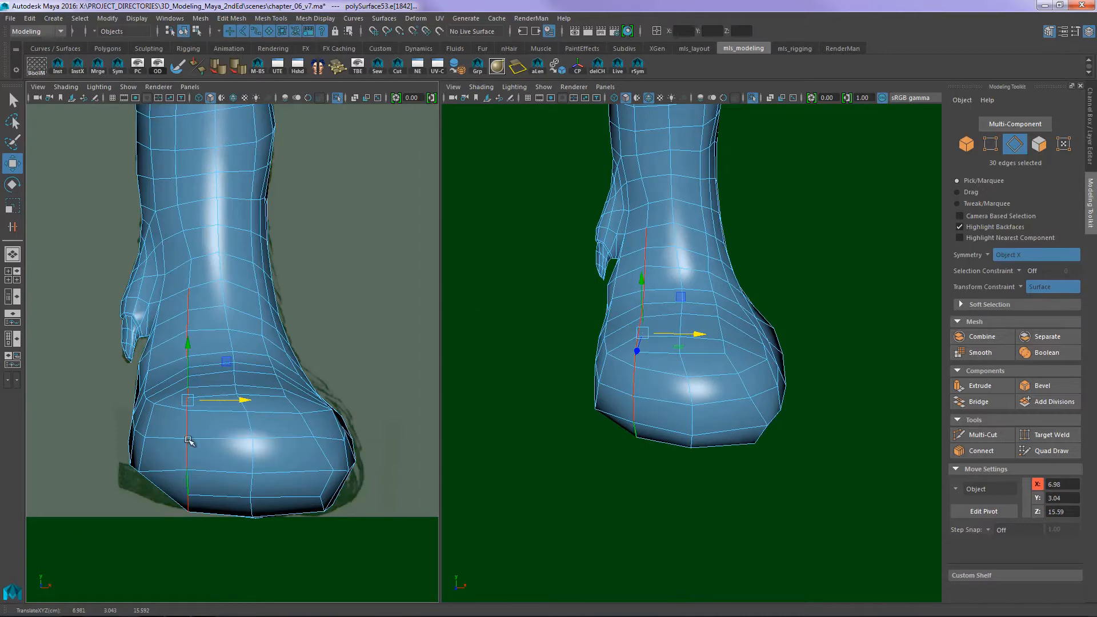
left_click_drag(634, 349, 589, 366, "alt")
left_click_drag(271, 414, 234, 339, "alt")
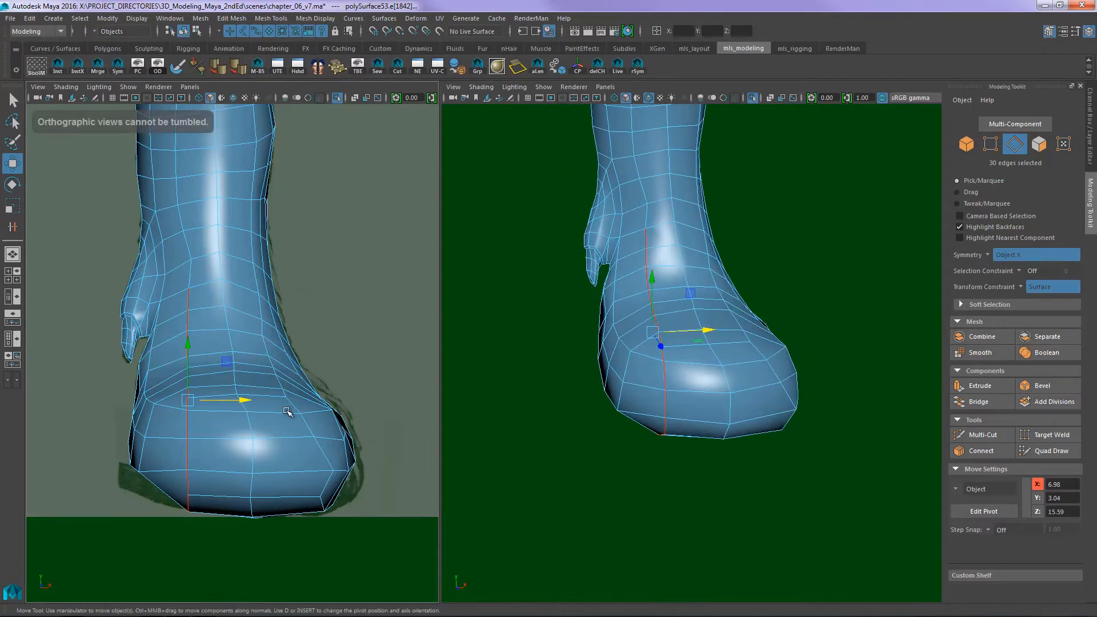
- Rotate the paw's middle vertical edge line about the world Y axis to align it
key("e")
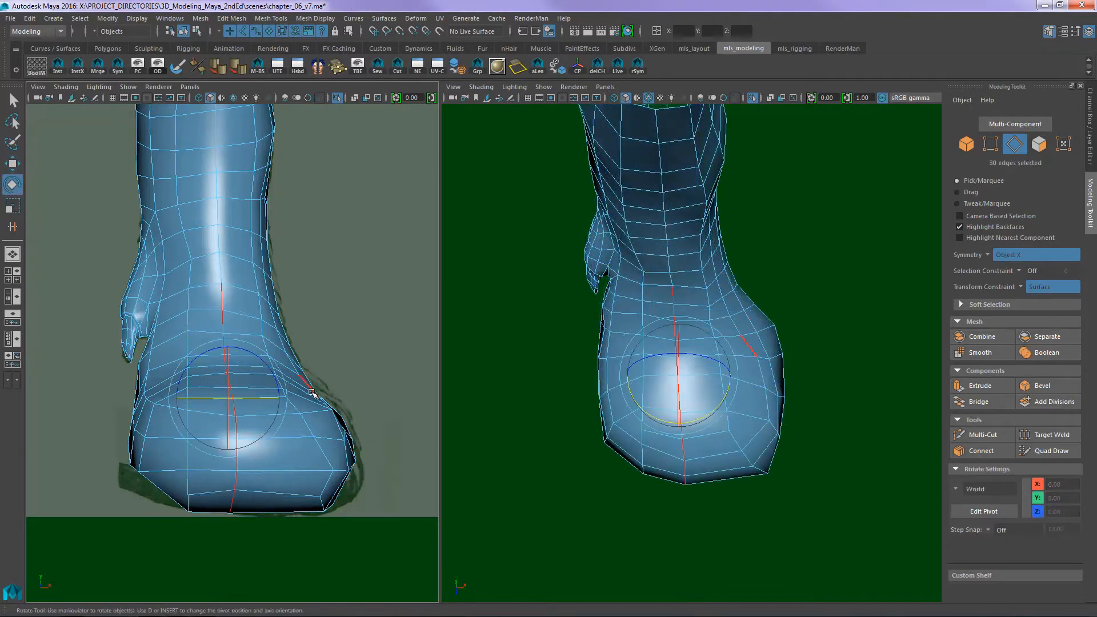
mouse_move(260, 402)
left_mouse_down()
mouse_move(262, 390)
mouse_move(262, 406)
left_mouse_up()
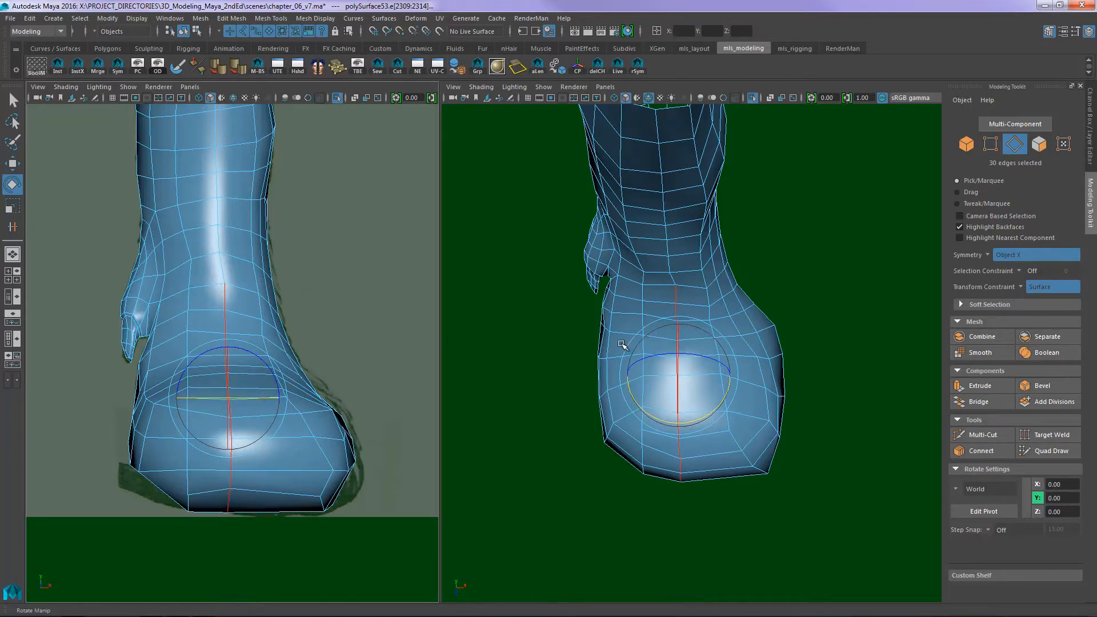
left_click_drag(622, 345, 573, 335, "alt")
mouse_move(573, 334)
middle_mouse_down("alt")
mouse_move(569, 319)
mouse_move(575, 326)
middle_mouse_up("alt")
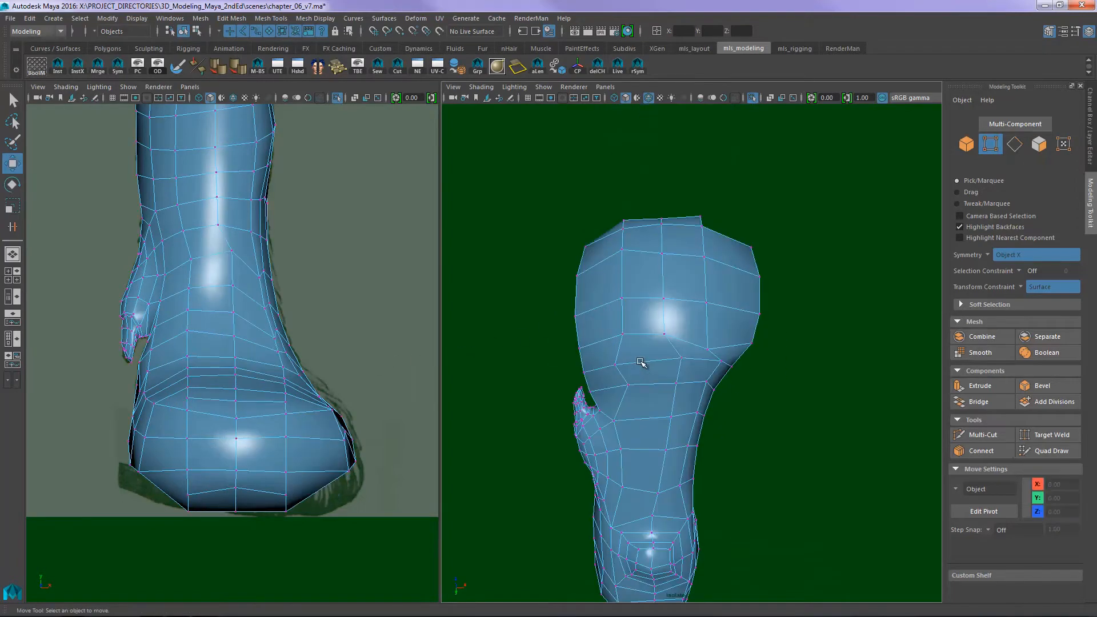
- Turn off the transform constraint and move the vertices on the toe's upper front edge forward to square off the paw's profile
left_click_drag(735, 283, 590, 346, "alt")
right_click_drag(615, 322, 671, 292, "alt")
left_click_drag(671, 292, 715, 318, "alt")
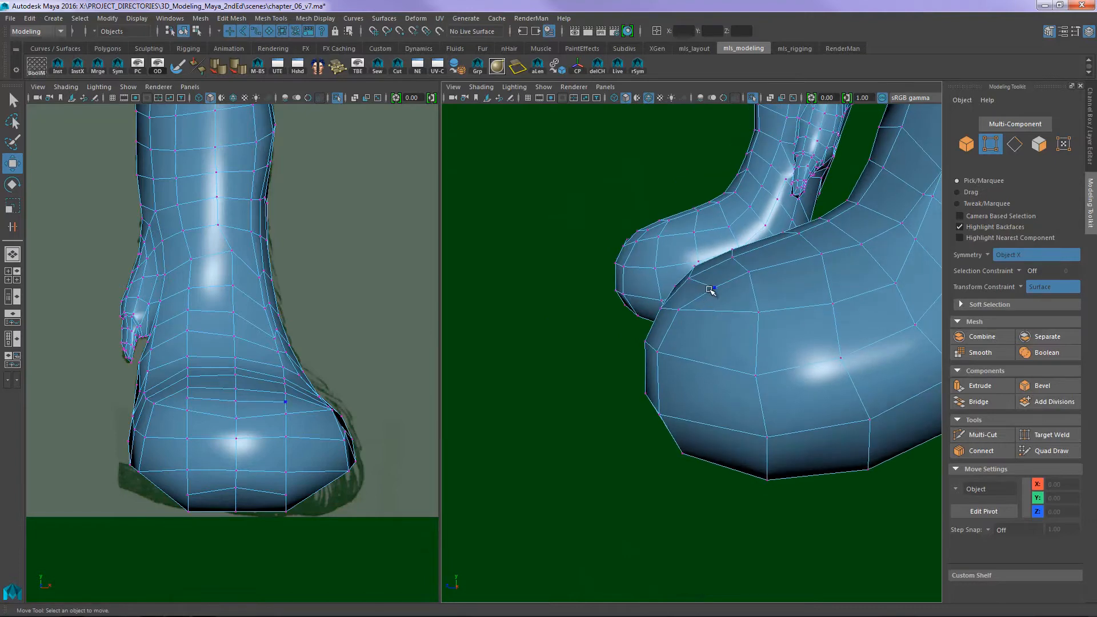
left_click(1053, 287)
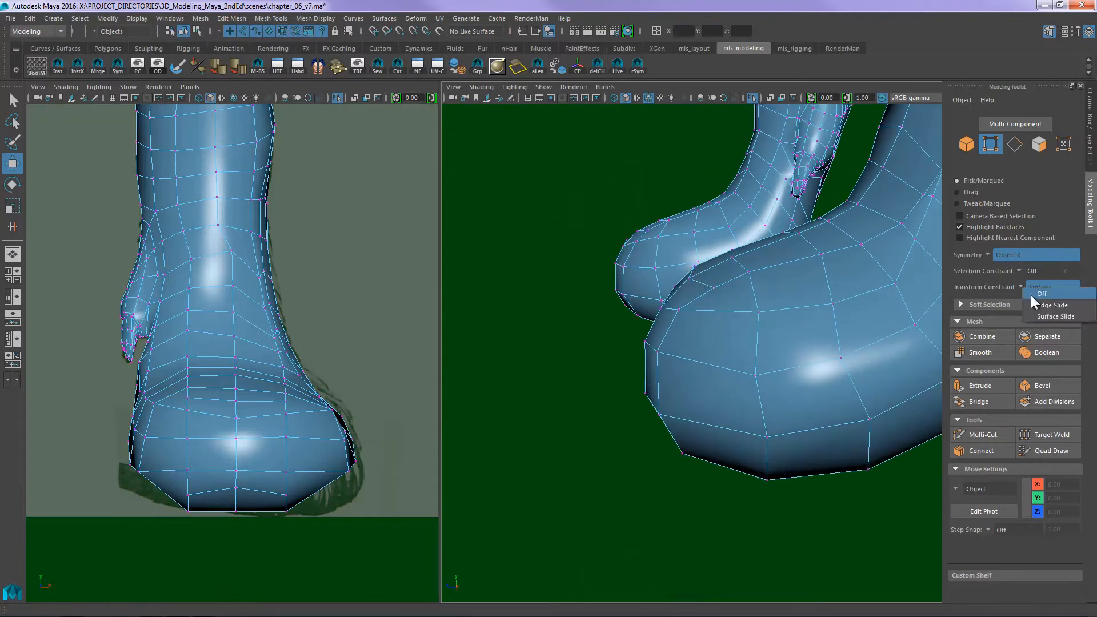
left_click(1037, 297)
left_click_drag(720, 268, 685, 276, "alt")
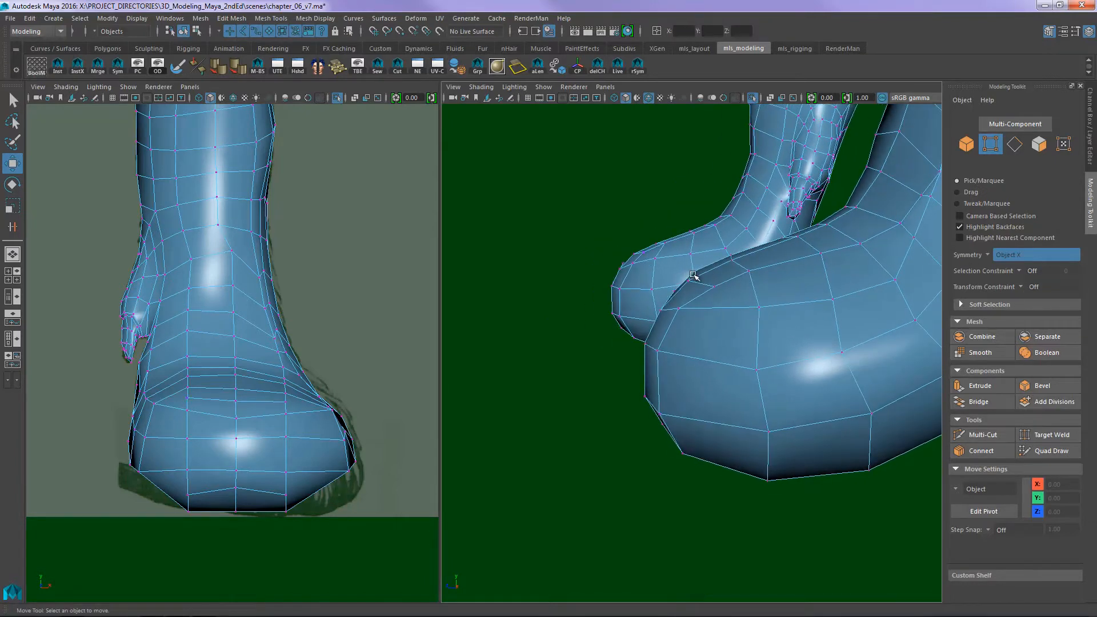
left_click(690, 272)
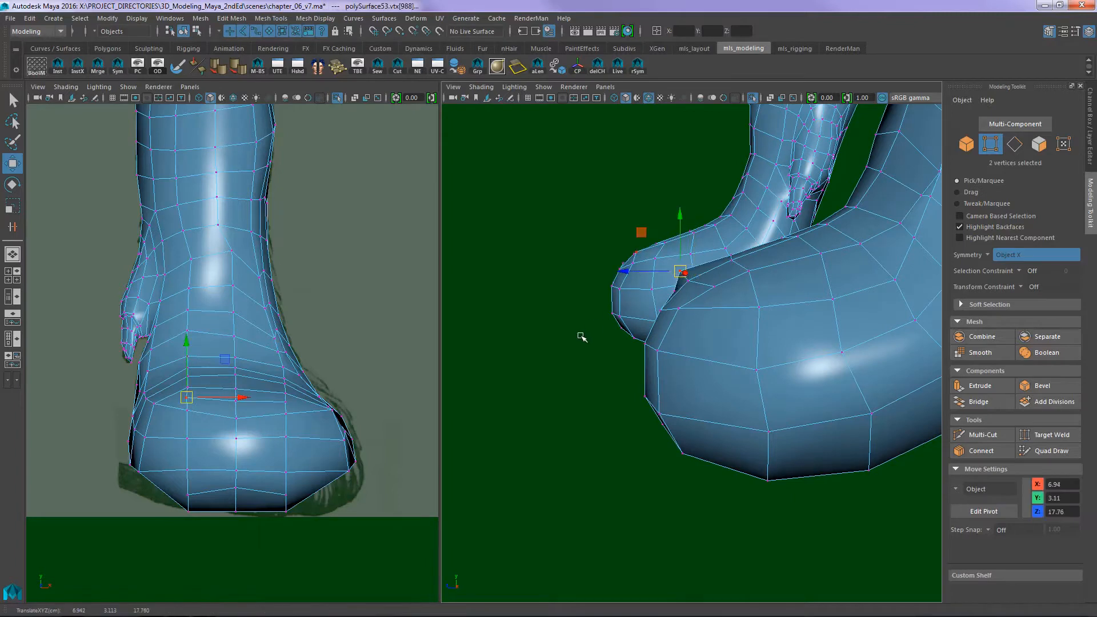
right_click_drag(581, 336, 562, 438, "ctrl+shift")
left_click(690, 285)
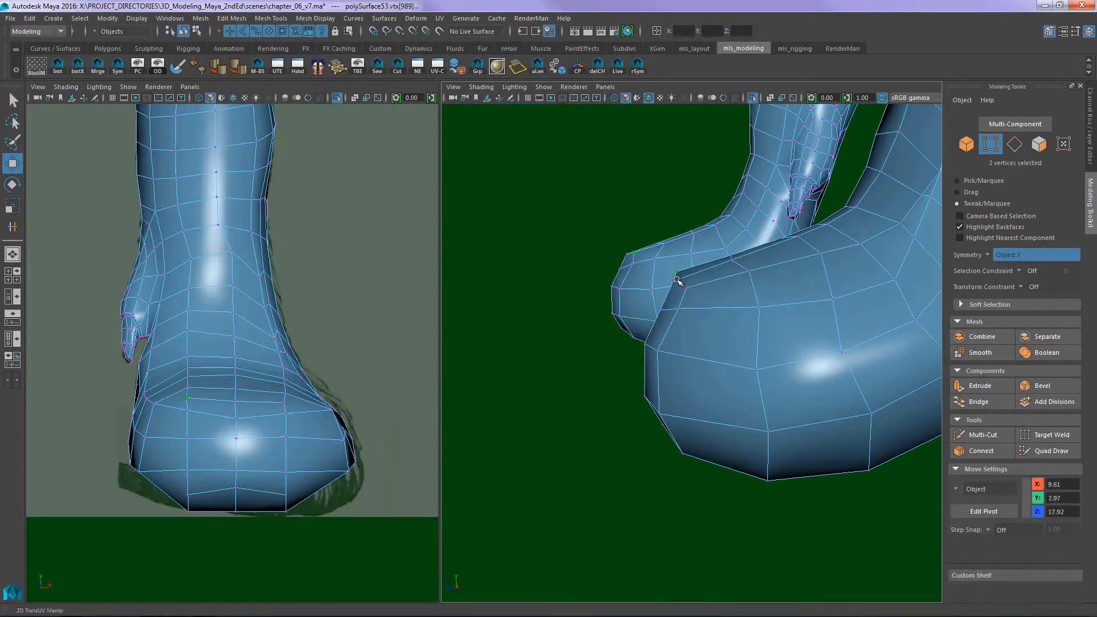
left_click_drag(678, 273, 673, 282)
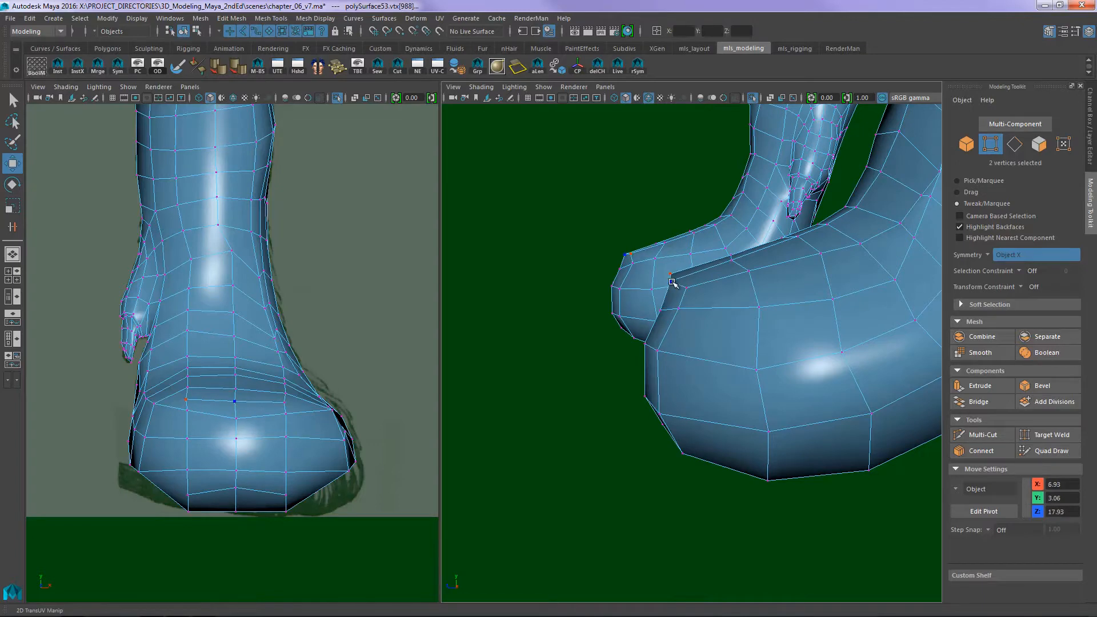
- Move the vertices behind the toe's front edge on the paw's outer side forward to even out the edge spacing
left_click(659, 309)
left_click_drag(648, 331, 708, 285, "alt")
left_click(668, 330)
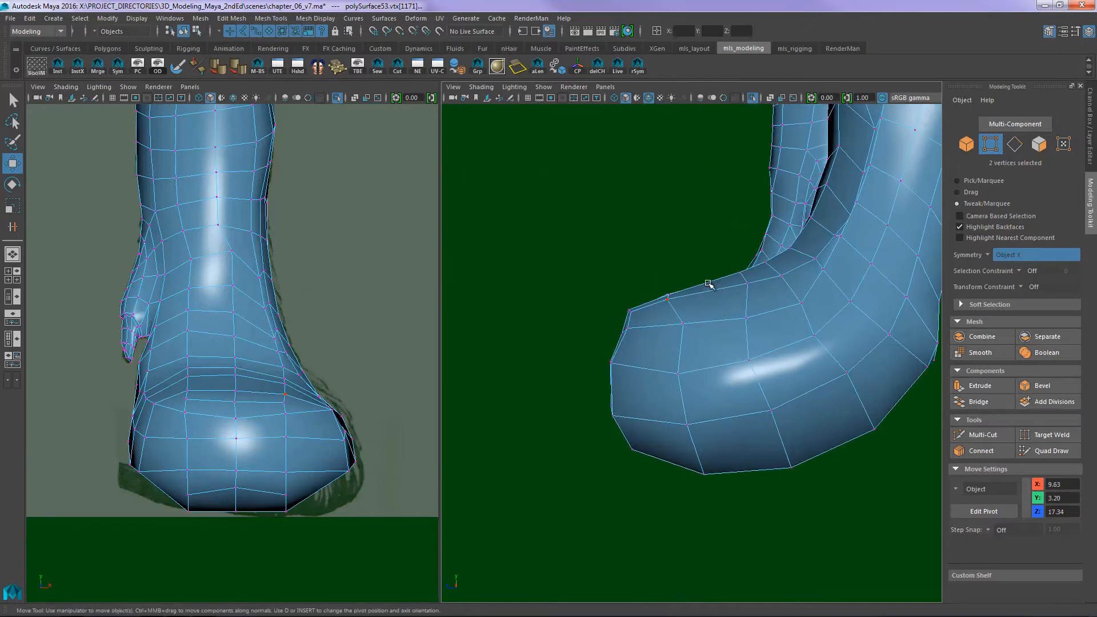
left_click_drag(680, 323, 674, 324)
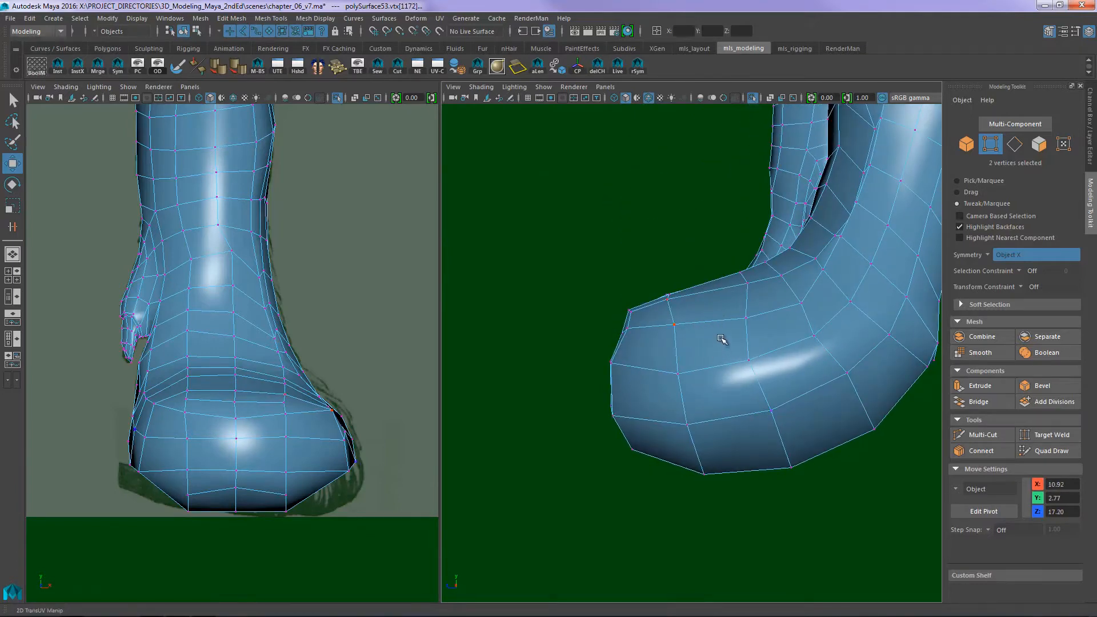
- Insert an edge loop across the top of the paw behind the toe with Multi-Cut
key("ctrl+shift+x")
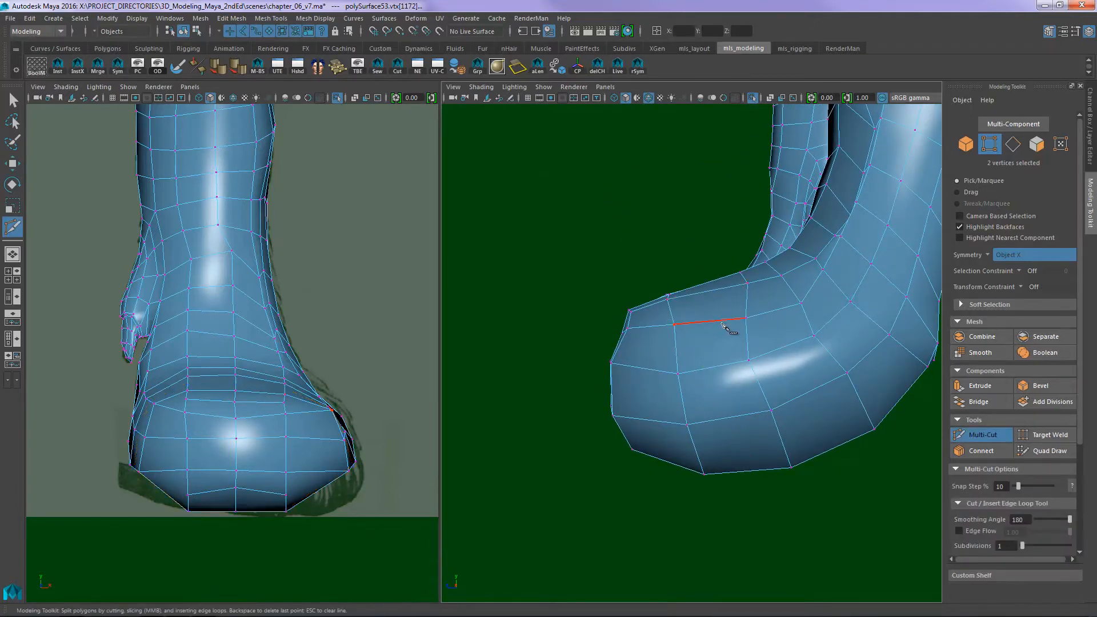
middle_click(722, 323, "ctrl")
mouse_move(722, 324)
left_mouse_down("alt")
mouse_move(739, 341)
mouse_move(726, 334)
mouse_move(779, 338)
mouse_move(766, 362)
mouse_move(729, 326)
left_mouse_up("alt")
- Adjust the vertices down the paw's outer front side in the front view to even out their vertical line
key("q")
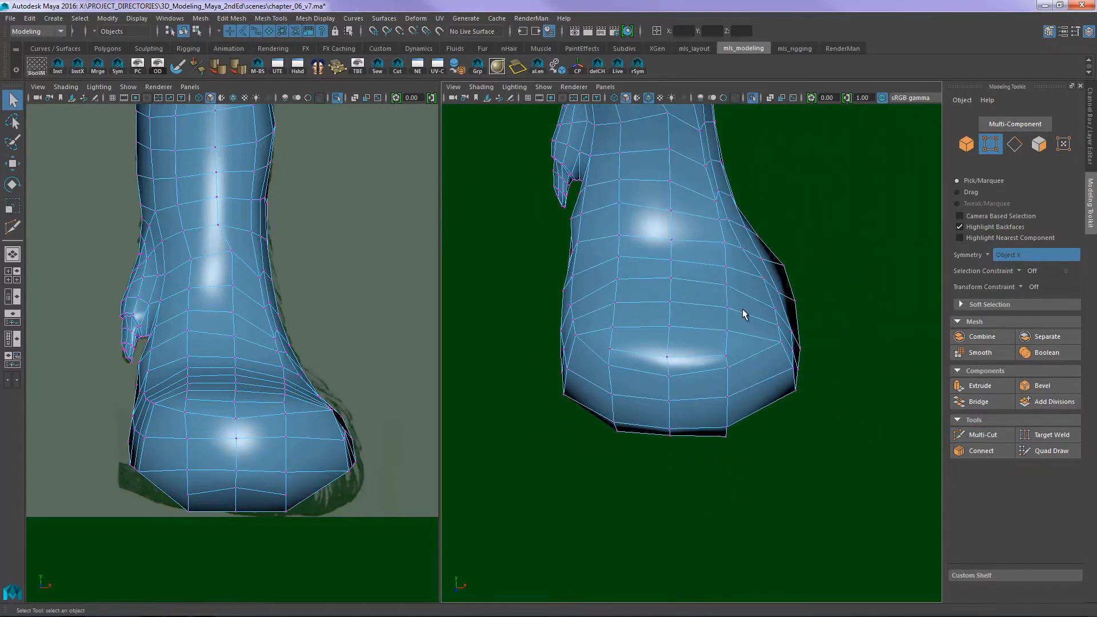
left_click_drag(776, 420, 772, 374, "alt")
middle_click_drag(309, 489, 306, 400, "alt")
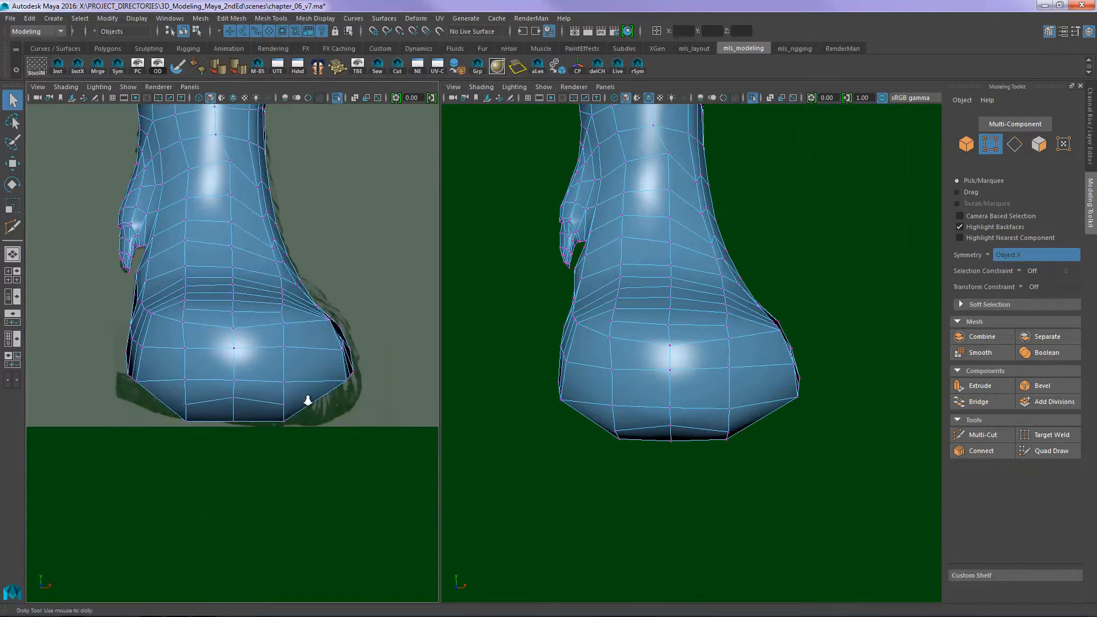
right_click_drag(307, 399, 395, 393, "alt")
key("w")
left_click_drag(416, 398, 392, 432)
left_click_drag(410, 348, 393, 352)
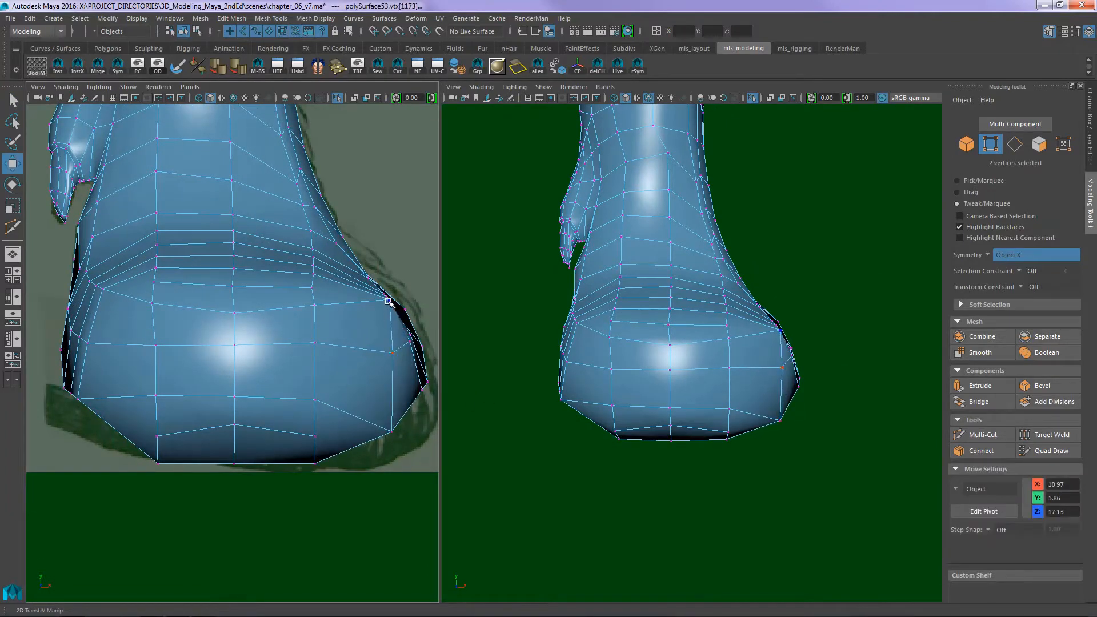
left_click_drag(386, 297, 381, 303)
left_click_drag(386, 435, 381, 431)
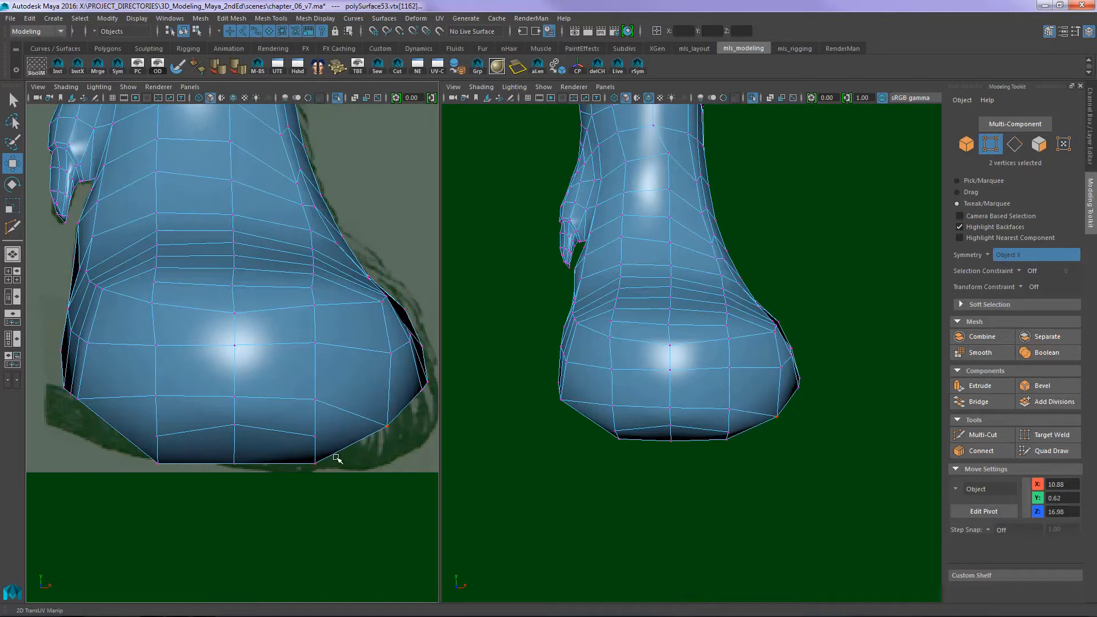
- Widen the paw's outer bottom corner toward the front reference outline and level the vertices in the row just above the sole
left_click_drag(314, 458, 356, 460)
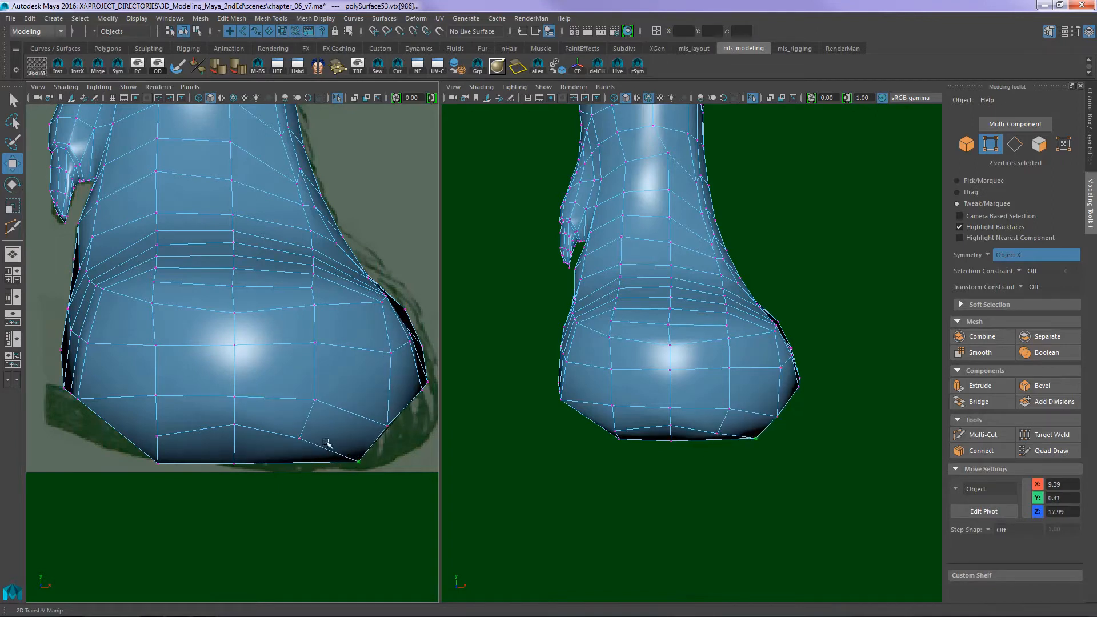
left_click_drag(234, 424, 235, 441)
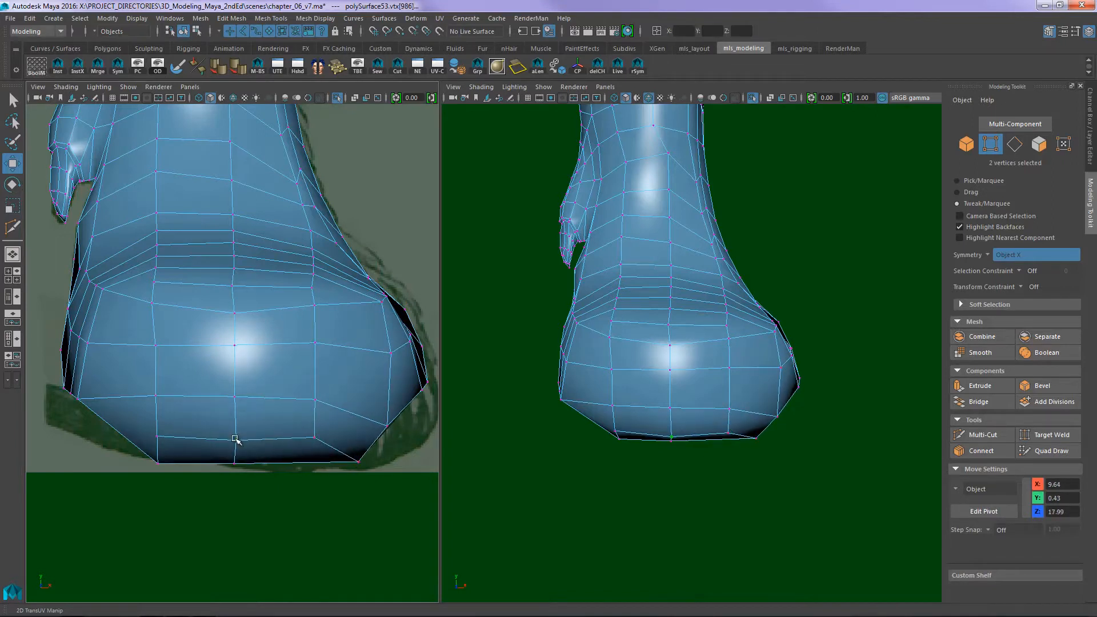
left_click(311, 438)
- Reposition the vertices on the dewclaw side of the paw's front, pulling the bottom corner down to the reference outline
middle_click_drag(176, 374, 286, 366, "alt")
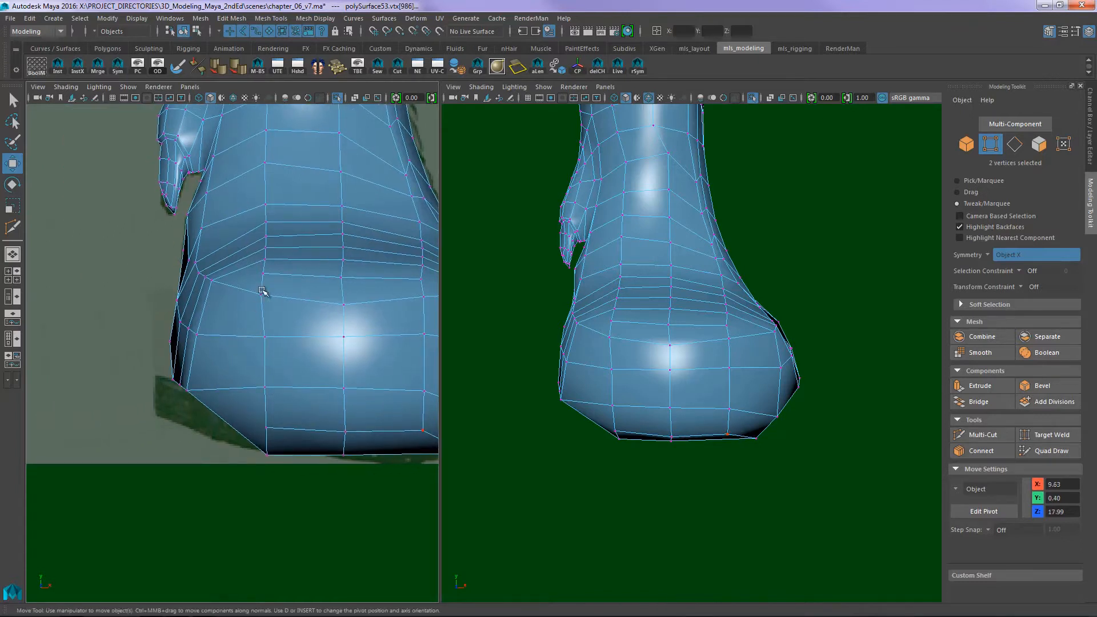
left_click_drag(262, 291, 256, 361)
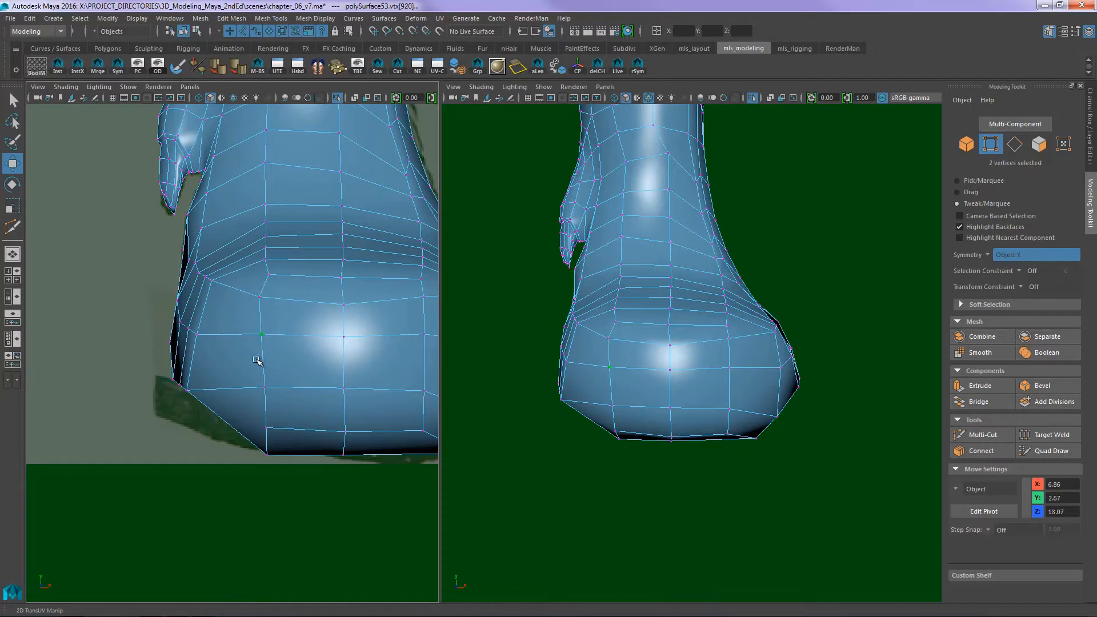
left_click_drag(187, 389, 219, 432)
left_click_drag(263, 387, 262, 382)
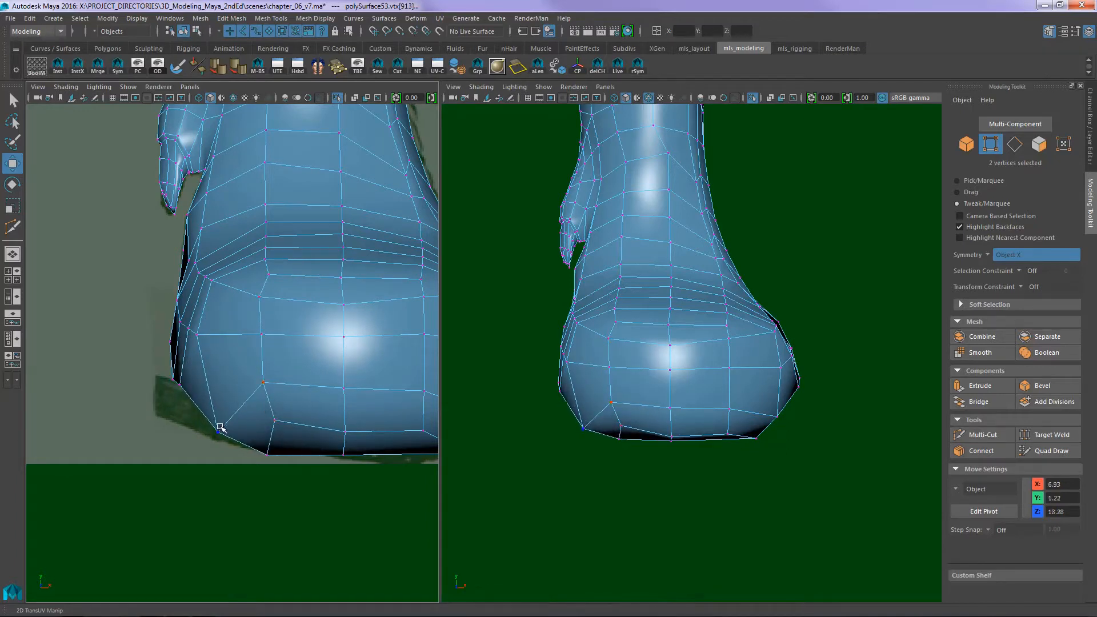
left_click_drag(220, 429, 215, 426)
- Switch to the 11_dog_foretoes_bottom reference and sketch nested vertical edge lines for the first toe, from its tip up the paw in Fig. 22
left_click_drag(601, 339, 691, 355, "alt")
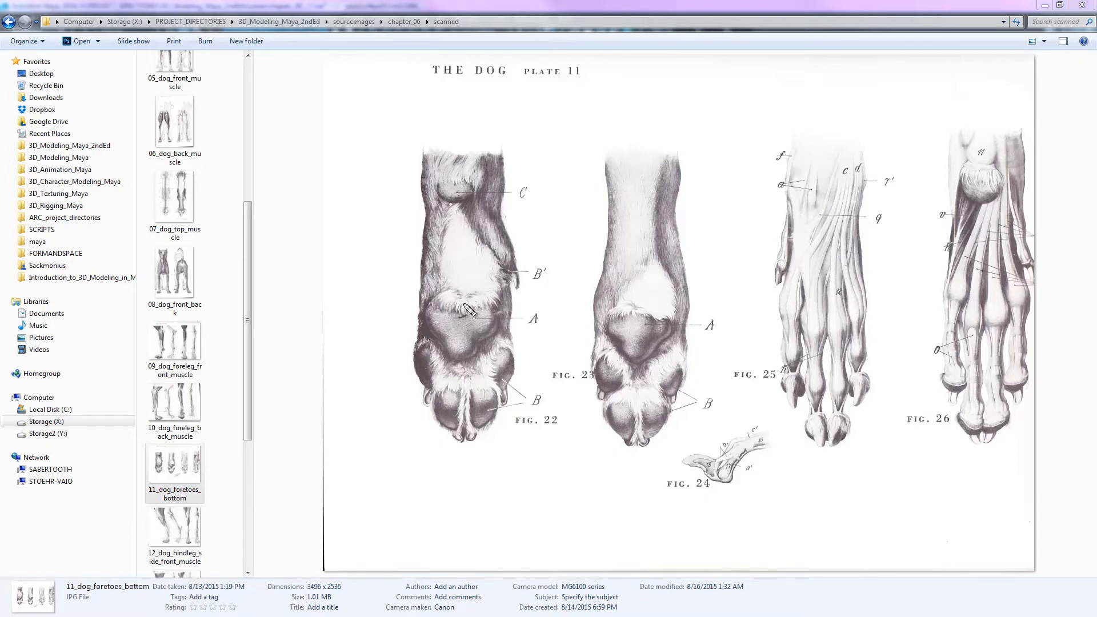
left_click_drag(464, 409, 462, 252)
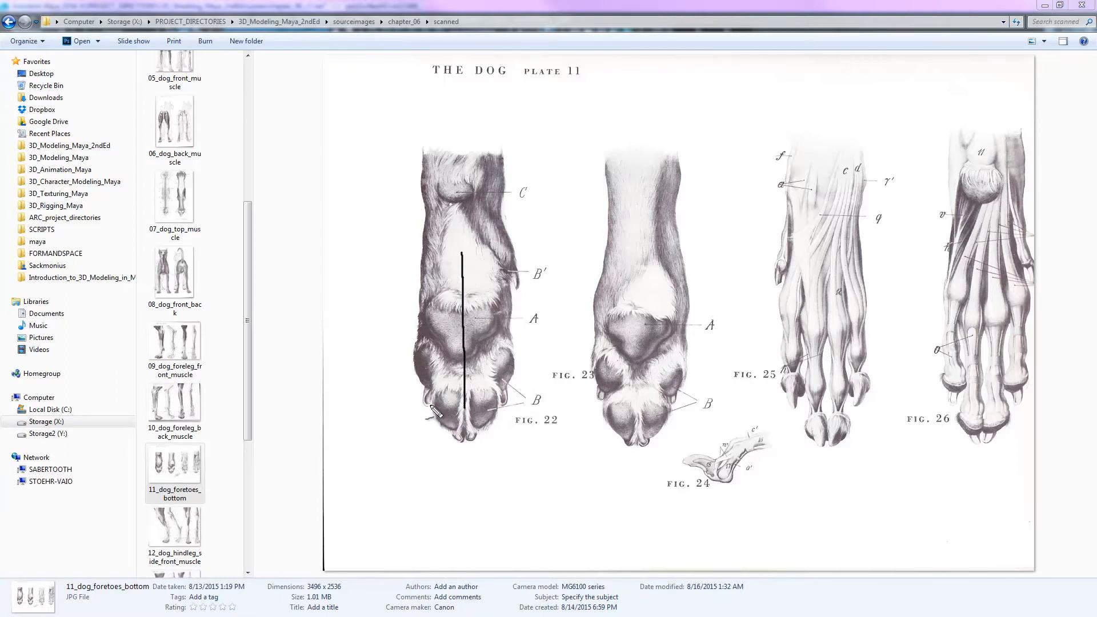
mouse_move(430, 405)
left_mouse_down()
mouse_move(441, 252)
mouse_move(462, 252)
mouse_move(434, 239)
mouse_move(466, 239)
left_mouse_up()
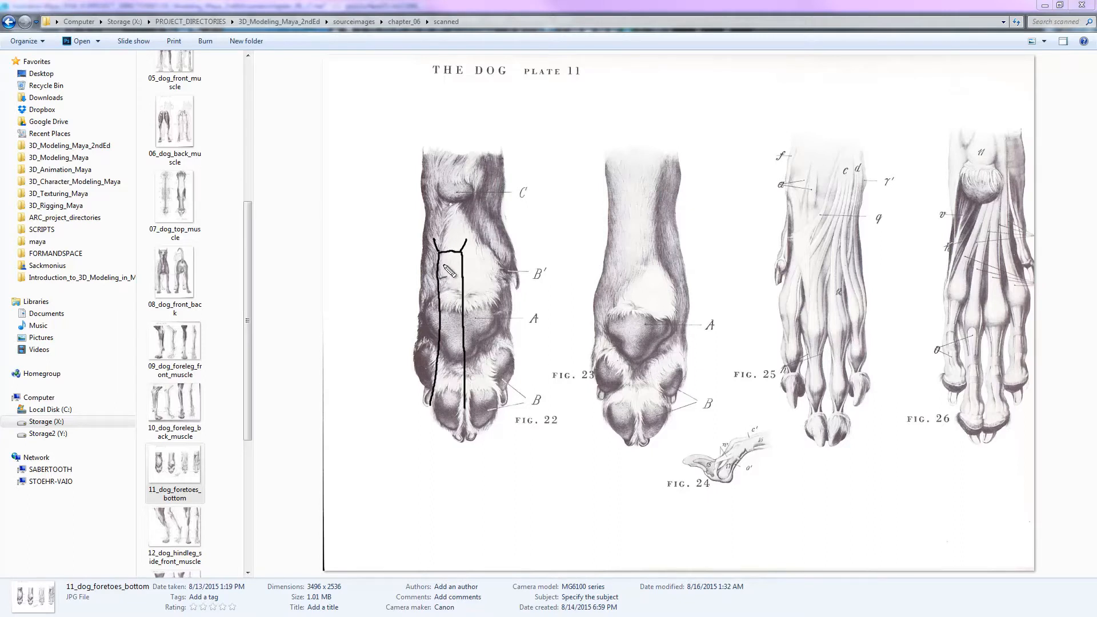
mouse_move(442, 255)
left_mouse_down()
mouse_move(462, 253)
mouse_move(451, 260)
mouse_move(446, 325)
left_mouse_up()
mouse_move(459, 263)
left_mouse_down()
mouse_move(460, 321)
mouse_move(434, 411)
left_mouse_up()
left_click_drag(458, 321, 460, 434)
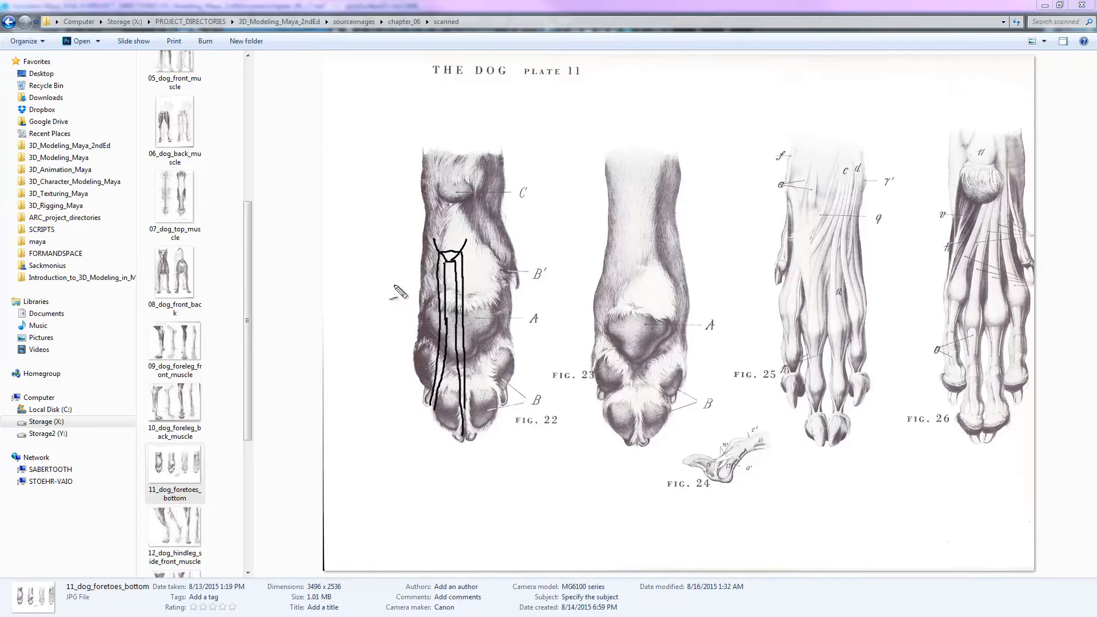
- Sketch cross edge lines over the Fig. 22 paw above and across the main pad, curving the lowest one around the pad's lower edge
mouse_move(391, 285)
left_mouse_down()
mouse_move(454, 296)
mouse_move(529, 284)
left_mouse_up()
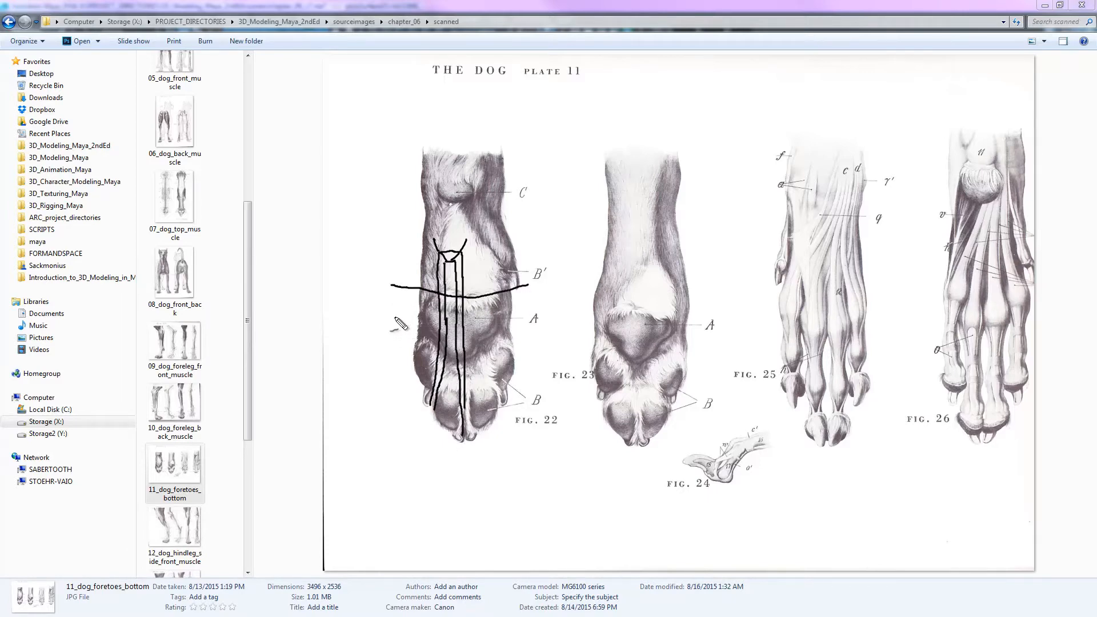
mouse_move(395, 318)
left_mouse_down()
mouse_move(482, 320)
mouse_move(528, 307)
left_mouse_up()
mouse_move(389, 342)
left_mouse_down()
mouse_move(454, 346)
mouse_move(534, 331)
left_mouse_up()
key("ctrl+z")
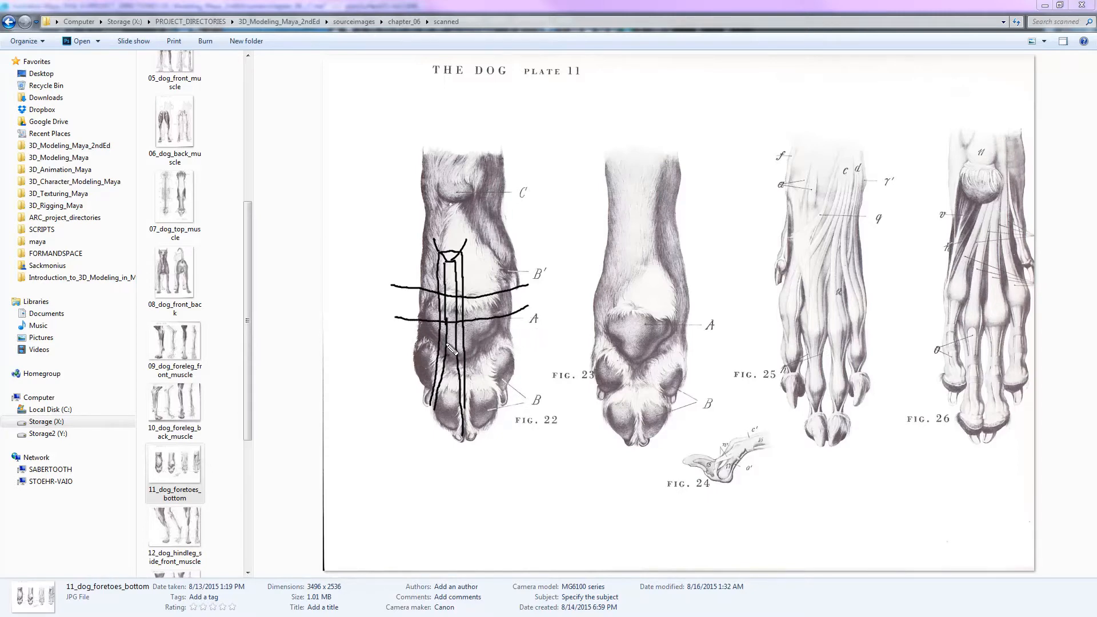
left_click_drag(446, 351, 539, 321)
left_click_drag(469, 409, 470, 440)
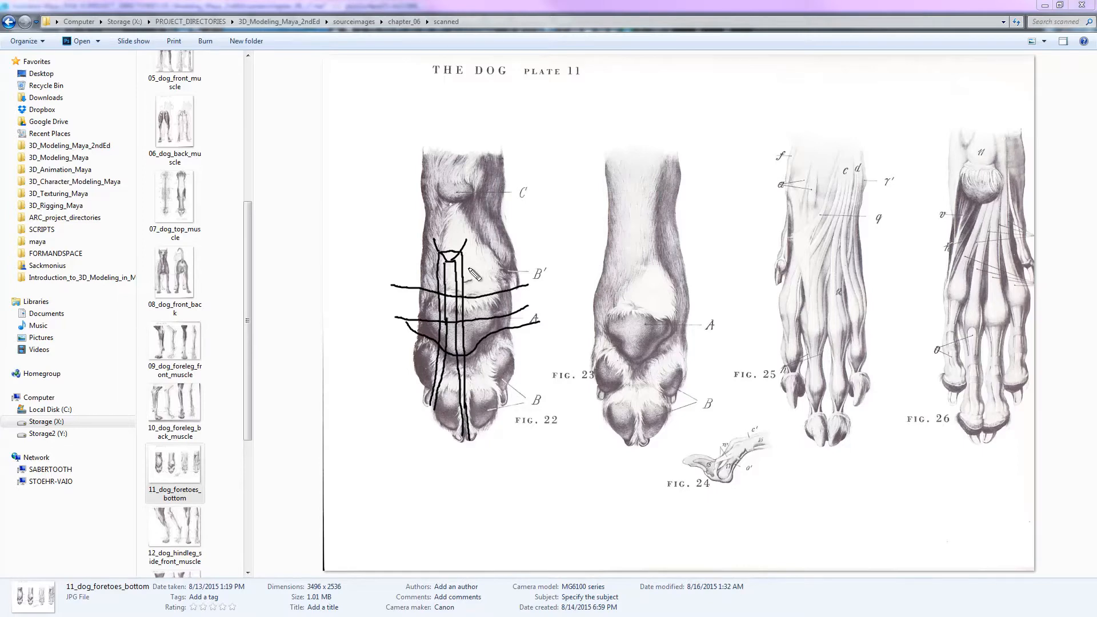
mouse_move(413, 262)
left_mouse_down()
mouse_move(486, 272)
mouse_move(542, 264)
left_mouse_up()
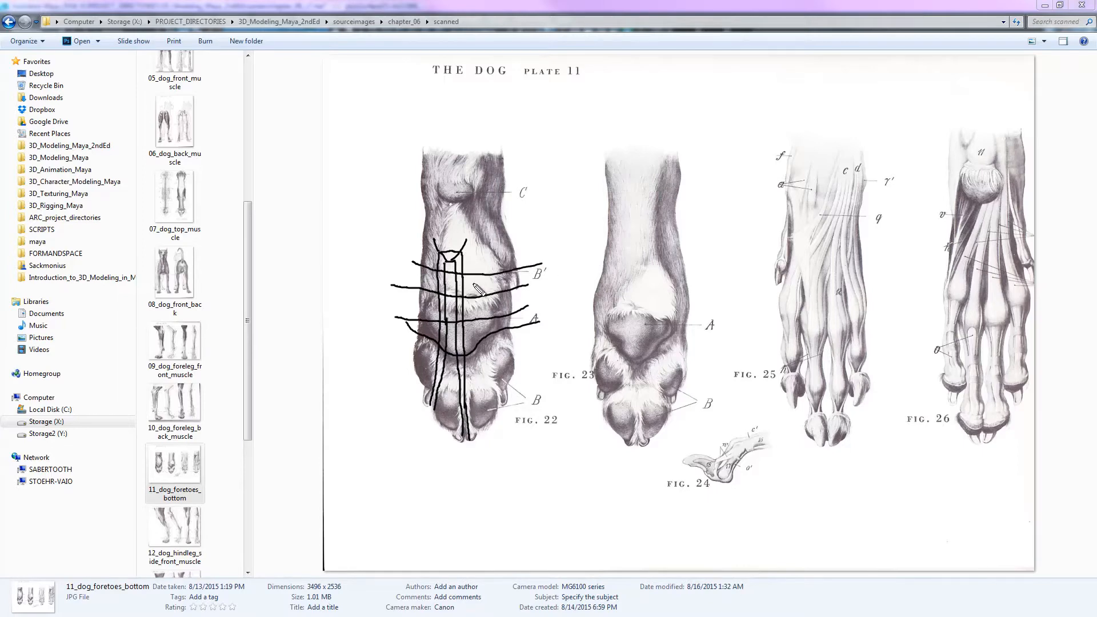
- Sketch nested edge lines for the adjacent toe, ending lower than the first, and draw an arrow from the first toe up the leg
left_click_drag(474, 285, 474, 439)
mouse_move(472, 281)
left_mouse_down()
mouse_move(483, 283)
mouse_move(500, 437)
left_mouse_up()
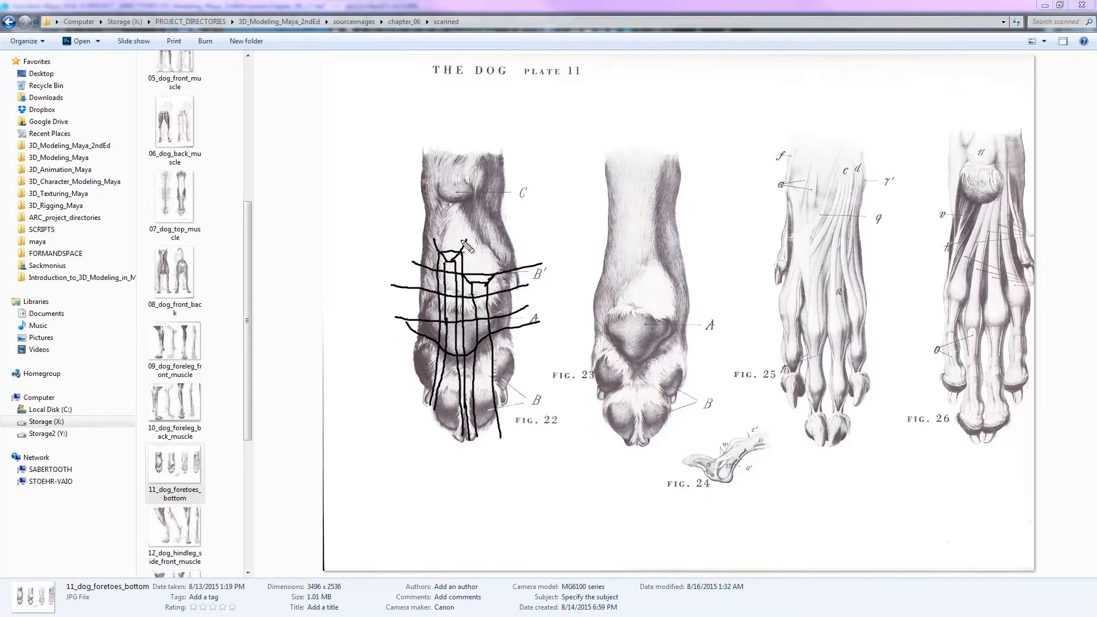
left_click_drag(496, 277, 503, 418)
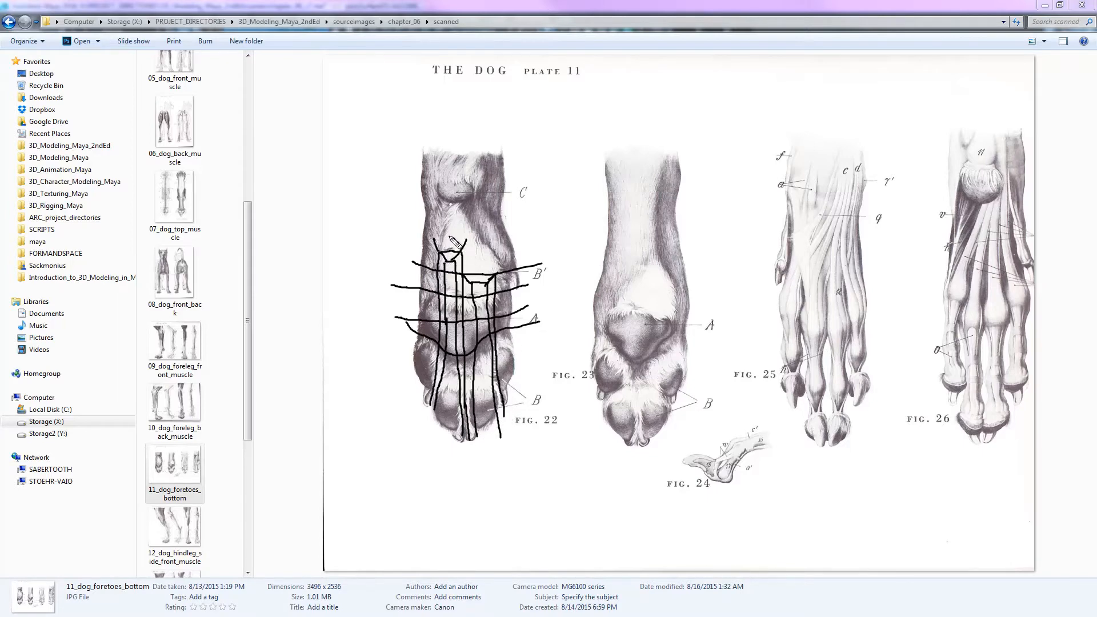
mouse_move(450, 234)
left_mouse_down()
mouse_move(443, 182)
mouse_move(456, 178)
mouse_move(443, 206)
left_mouse_up()
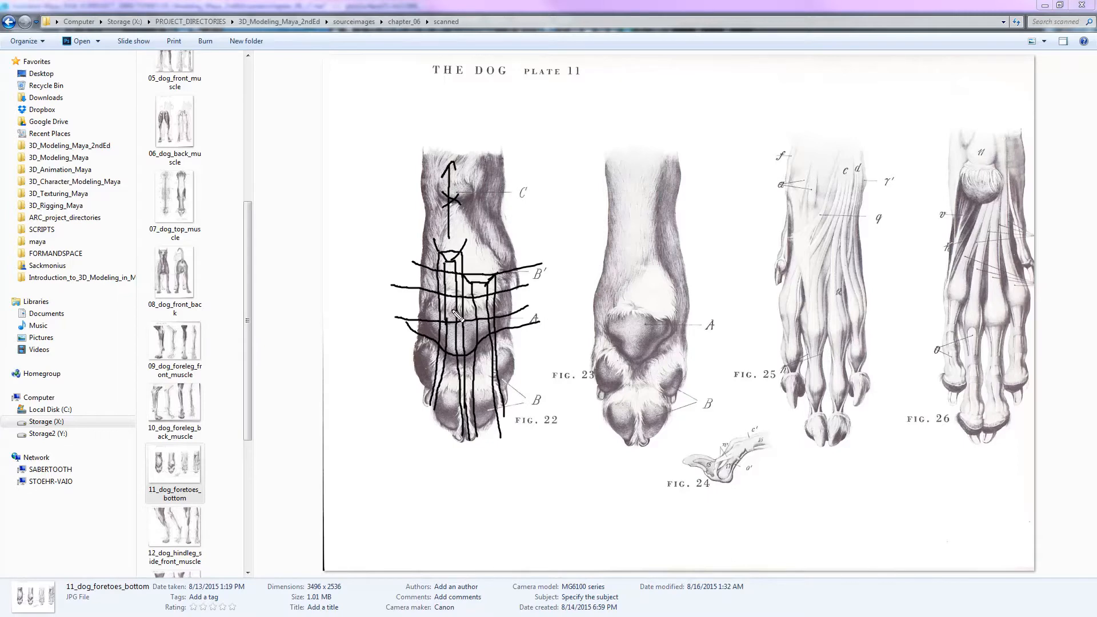
- Mark in red a center line through the first toe and lines running down the adjacent toe to its tip
left_click_drag(434, 441, 440, 439)
key("ctrl+z")
left_click_drag(546, 297, 553, 294)
left_click_drag(445, 428, 454, 359)
left_click_drag(456, 276, 457, 233)
left_click_drag(433, 415, 445, 433)
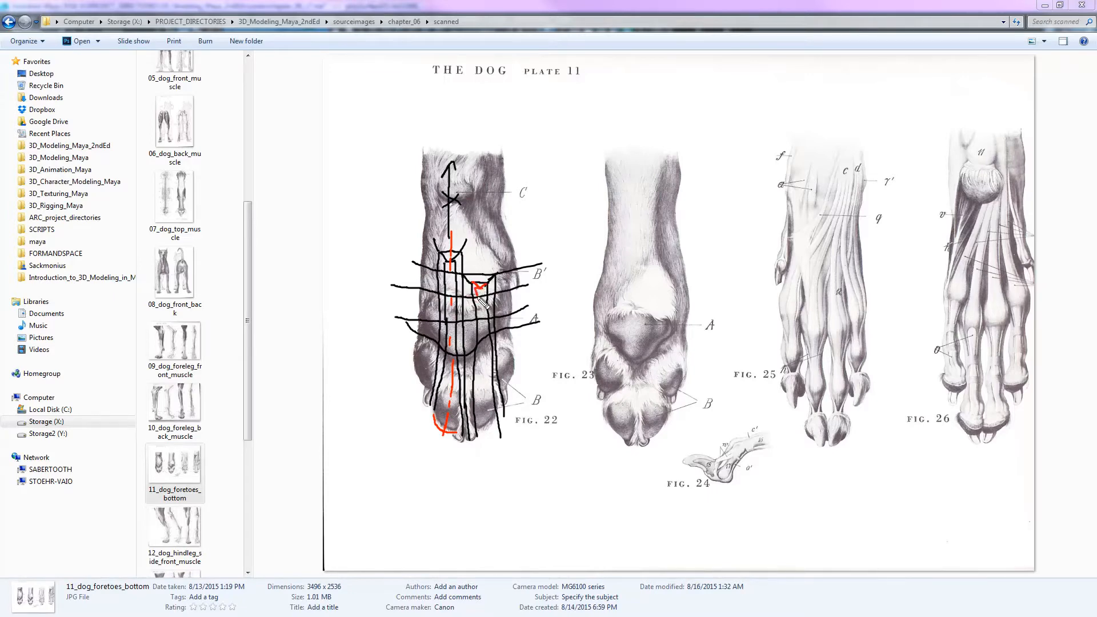
left_click_drag(484, 349, 484, 439)
left_click_drag(485, 358, 489, 449)
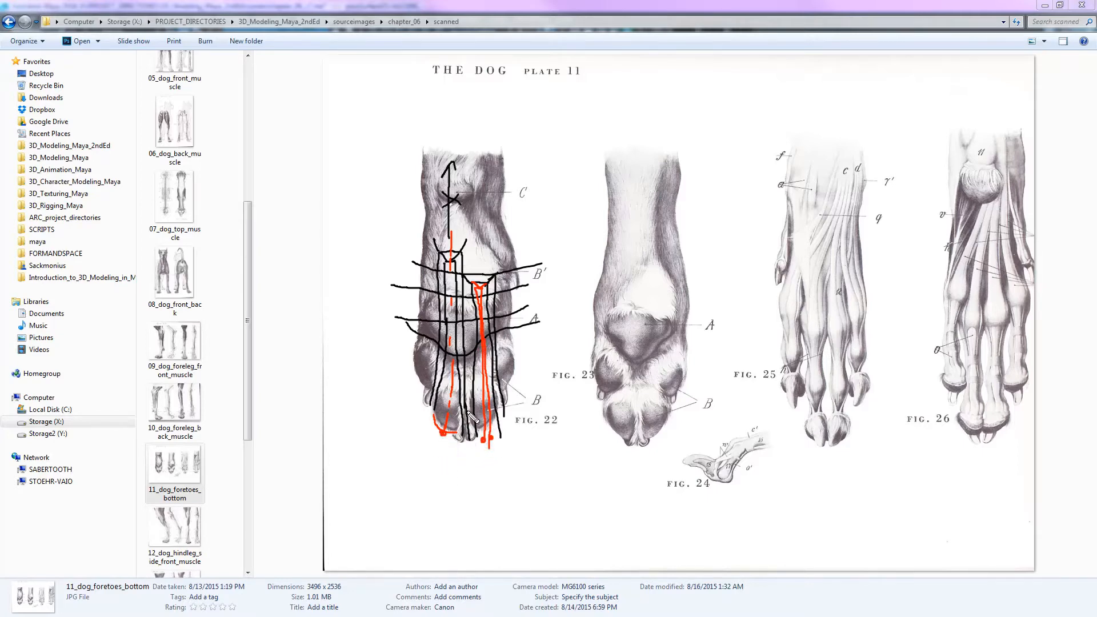
- Draw a red arrow to the top of the adjacent toe's lines with a check mark, and extend the first toe's red center line up the leg
left_click_drag(573, 198, 490, 275)
left_click_drag(574, 214, 608, 201)
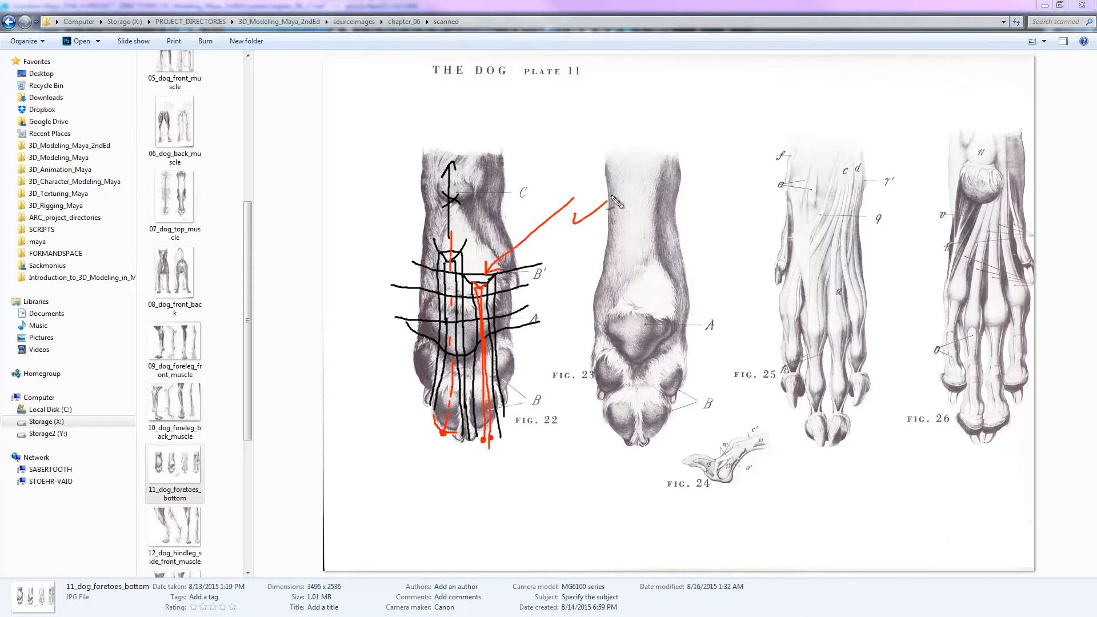
mouse_move(446, 415)
left_mouse_down()
mouse_move(449, 440)
mouse_move(445, 431)
left_mouse_up()
mouse_move(450, 217)
left_mouse_down()
mouse_move(451, 103)
mouse_move(458, 137)
left_mouse_up()
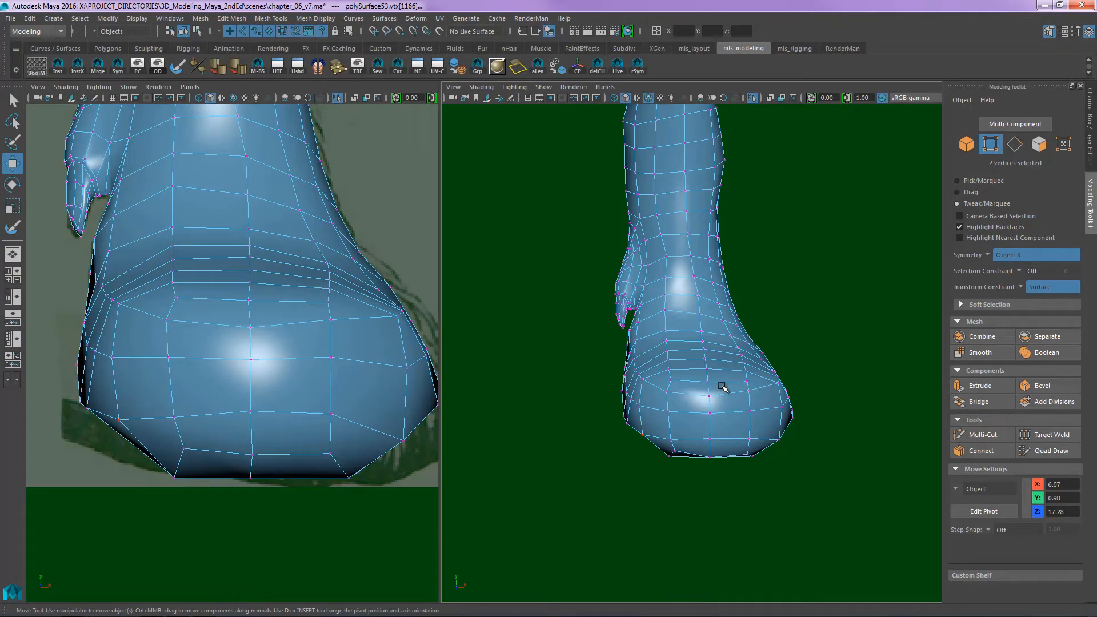
- Examine the edge rows and columns over the paw's top and front in the dog mesh to plan where the toe faces go
left_click_drag(755, 336, 750, 341, "alt")
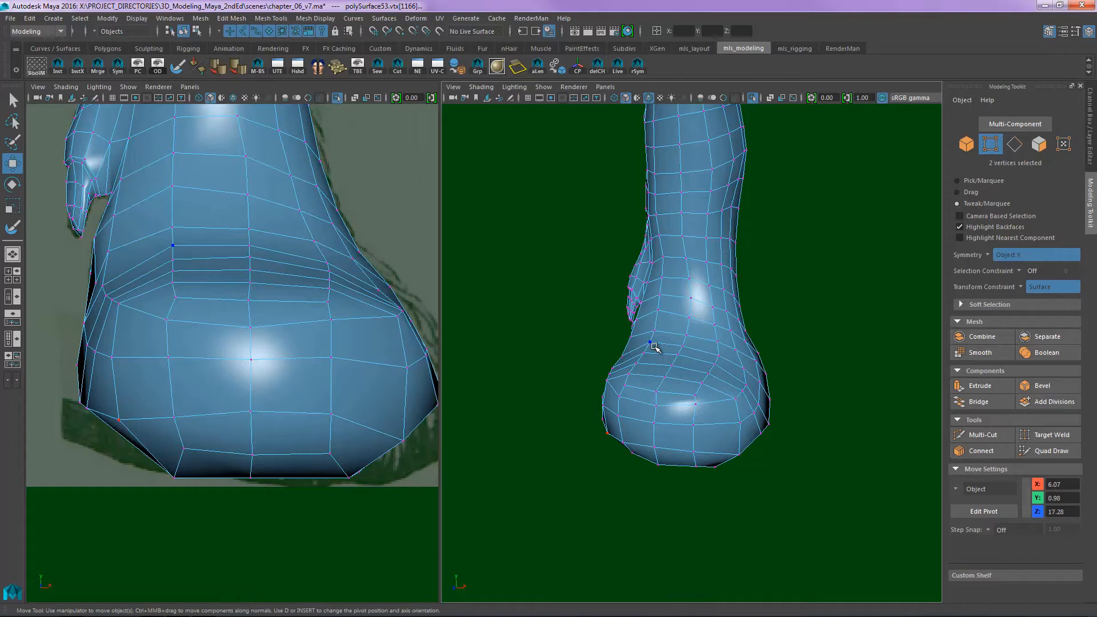
left_click_drag(679, 387, 714, 398, "alt")
right_click_drag(714, 398, 795, 371, "alt")
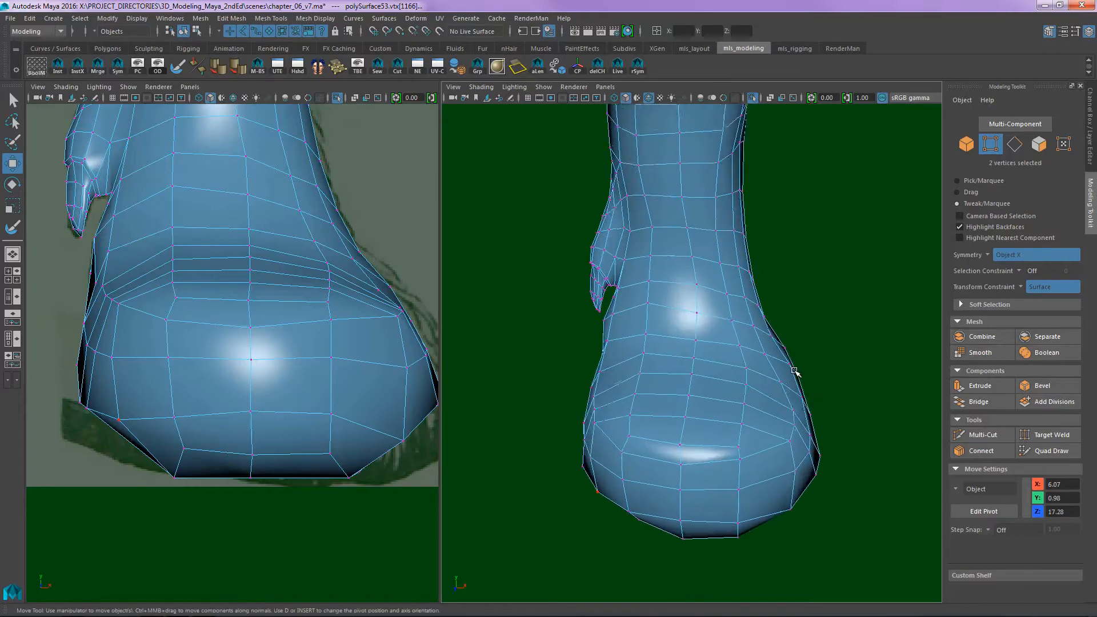
middle_click_drag(795, 371, 799, 353, "alt")
left_click_drag(799, 363, 784, 352, "alt")
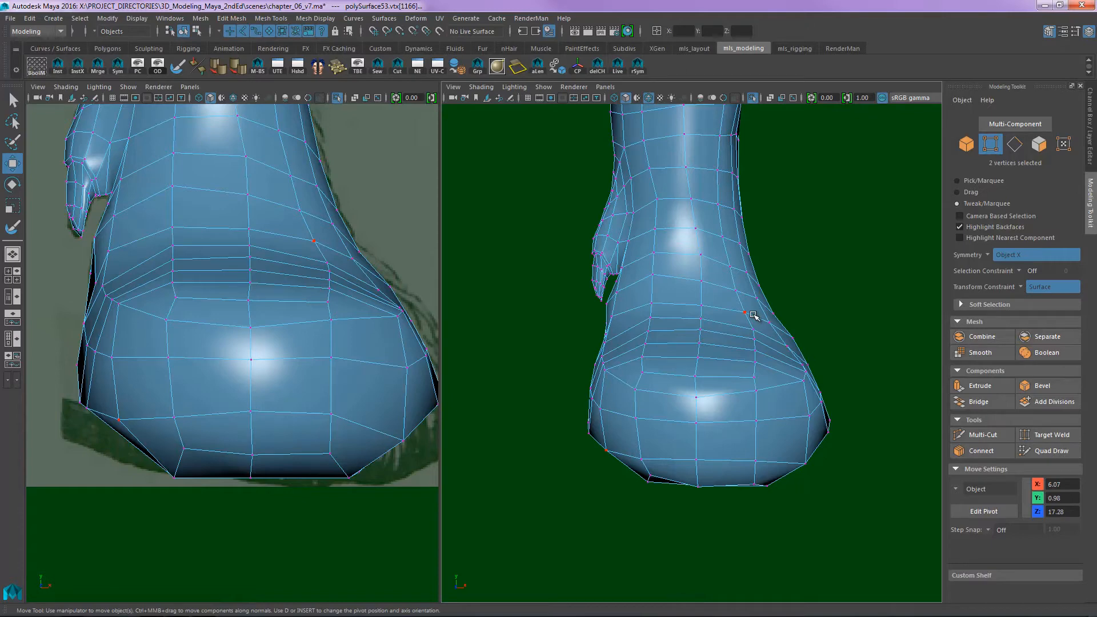
left_click_drag(755, 316, 686, 355, "alt")
right_click_drag(686, 355, 695, 372, "alt")
middle_click_drag(695, 372, 727, 402, "alt")
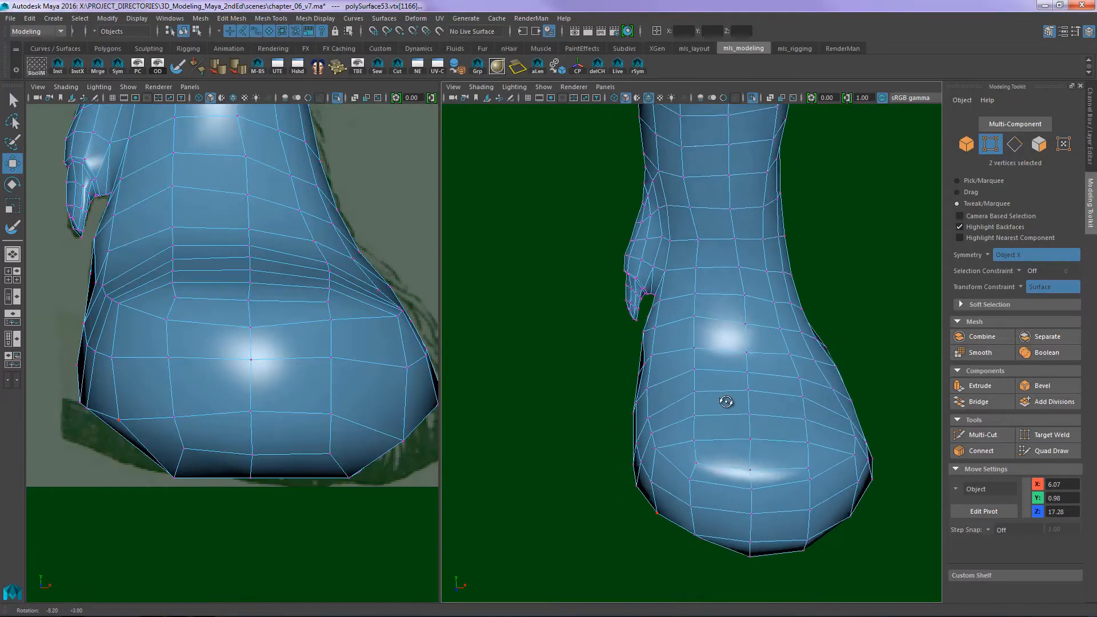
left_click_drag(727, 402, 696, 401, "alt")
- Select the block of faces on the dewclaw side of the paw, from below the dewclaw down to the sole, for the outer toe
key("F8")
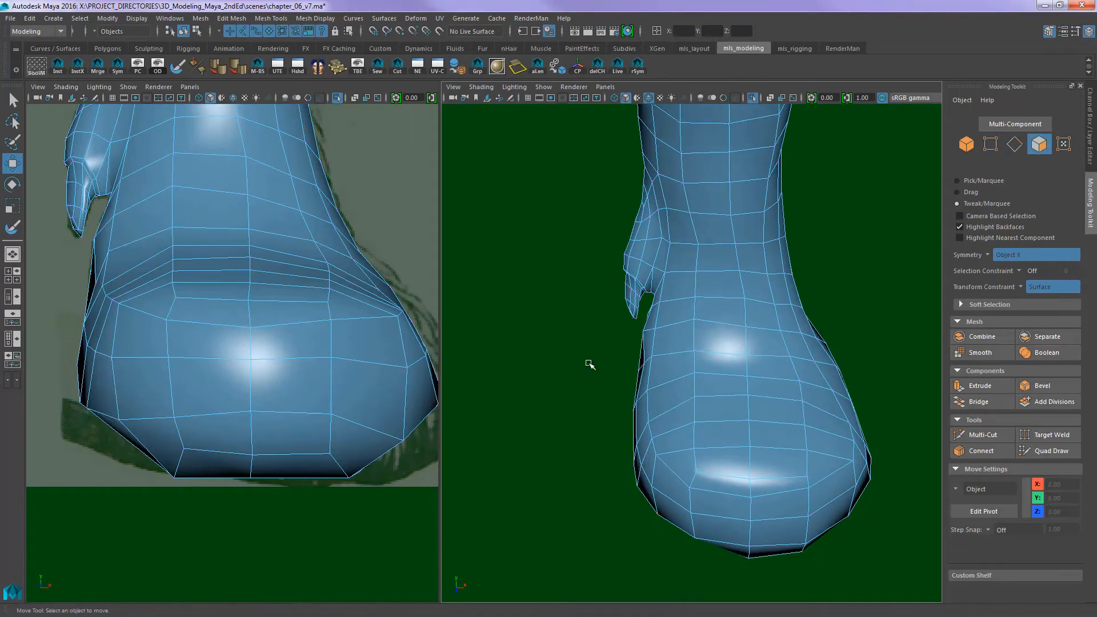
left_click_drag(591, 350, 667, 546)
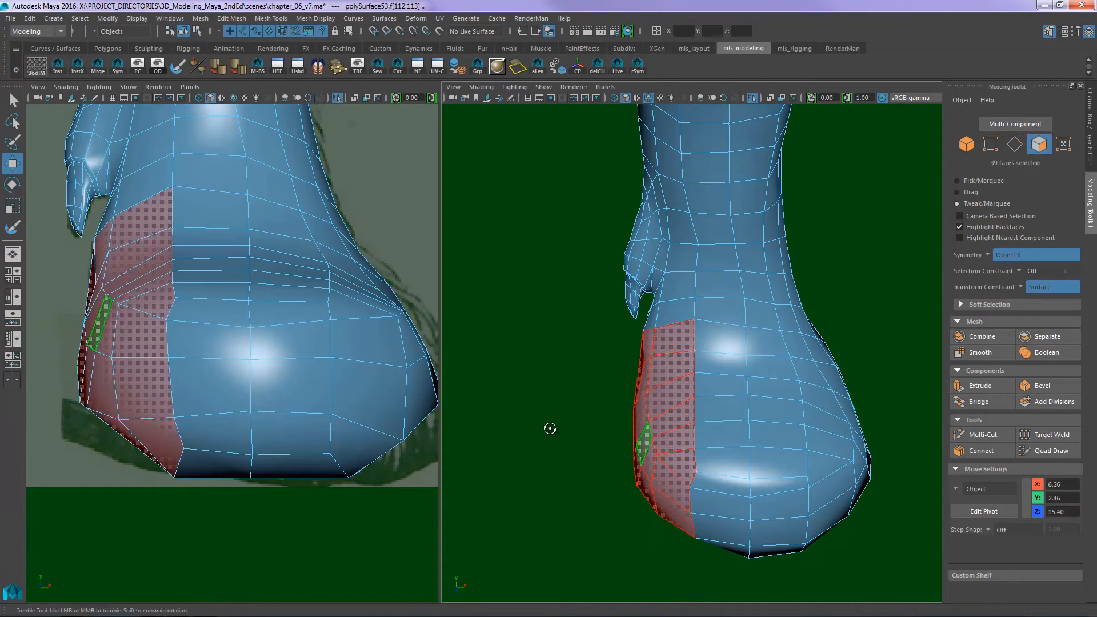
left_click_drag(551, 428, 678, 362, "alt")
left_click(697, 346, "shift")
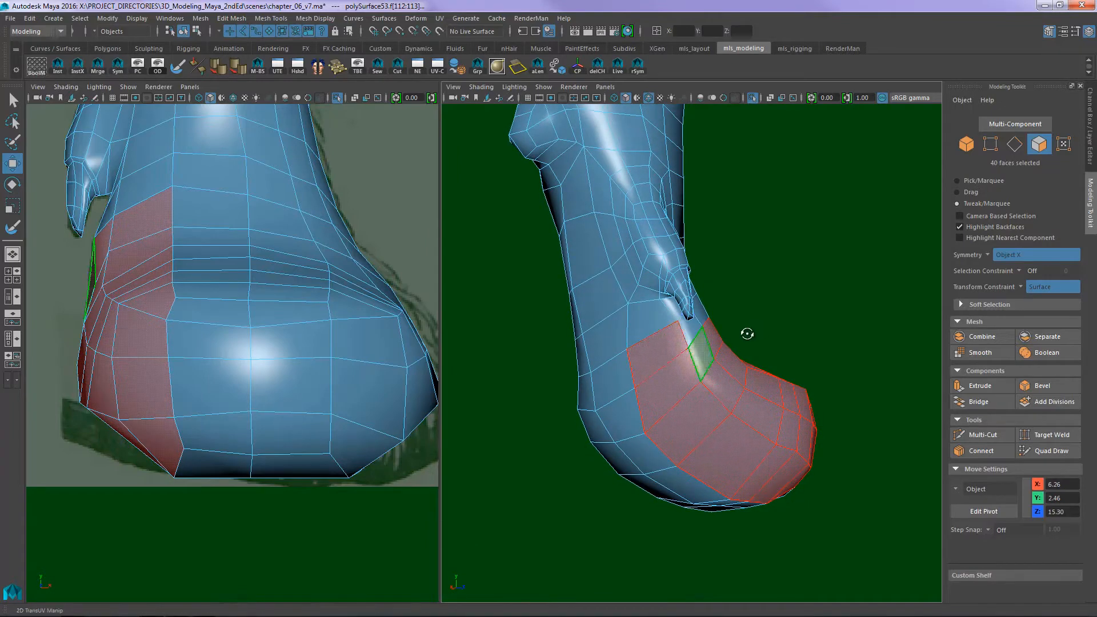
left_click_drag(748, 334, 679, 318, "alt")
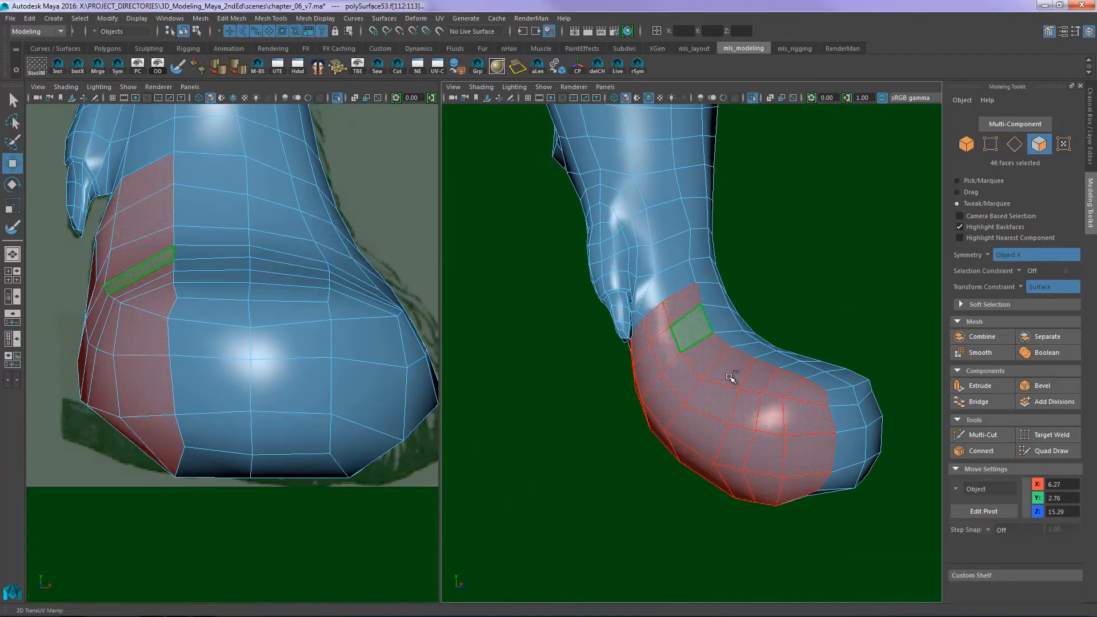
key("q")
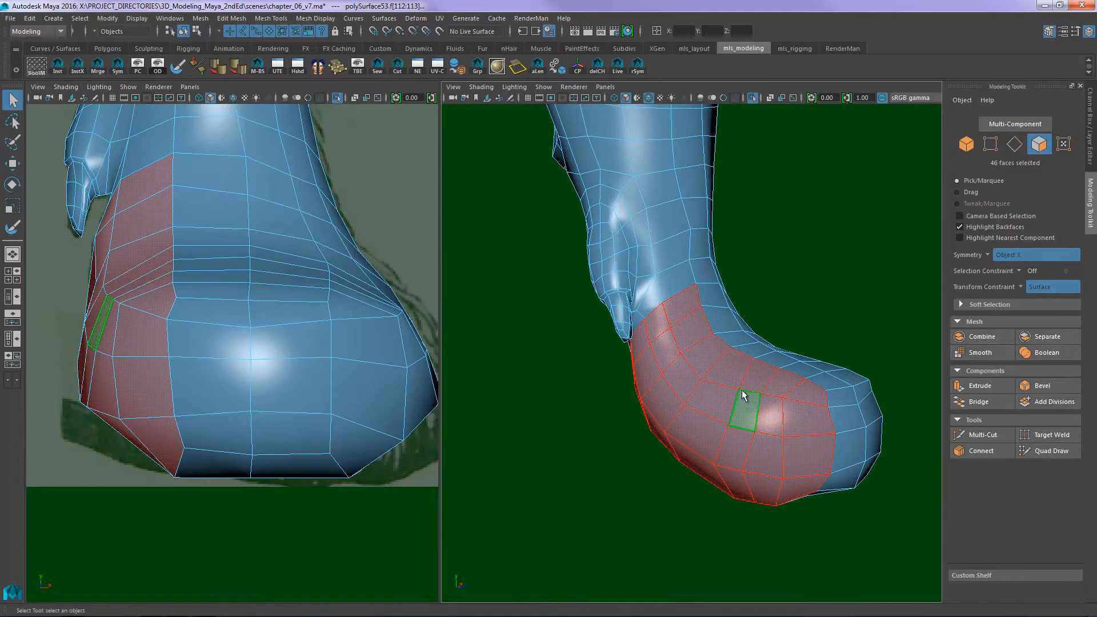
- Extrude the selected outer toe faces in place with an Offset of 0.31 and deselect them
scroll(686, 377, "up", 3)
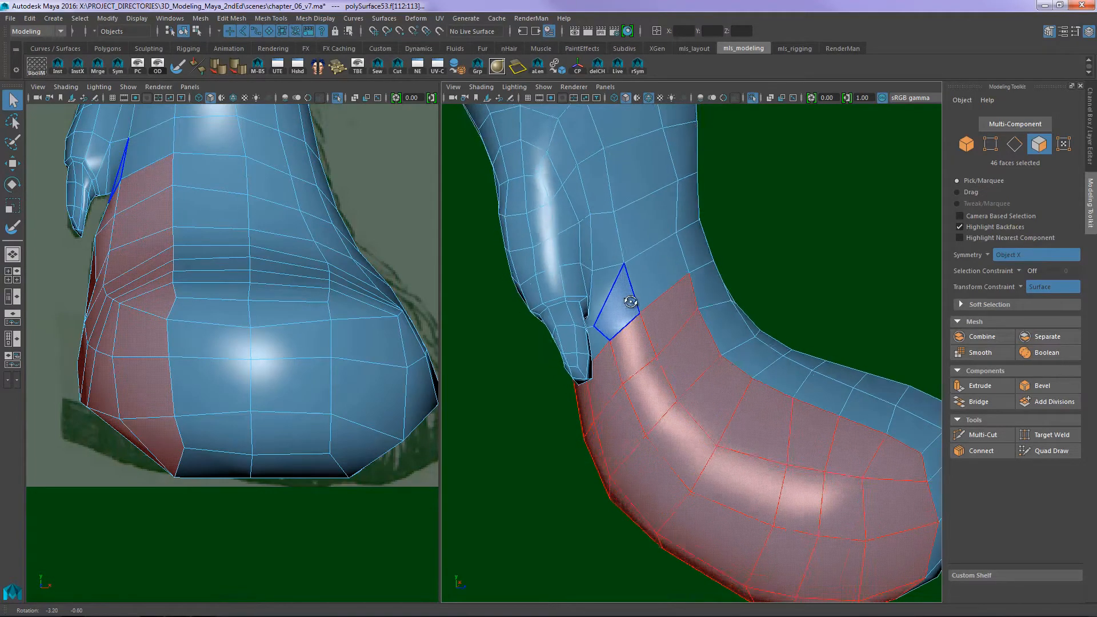
left_click_drag(627, 299, 591, 305, "alt")
right_click_drag(591, 305, 581, 252, "alt")
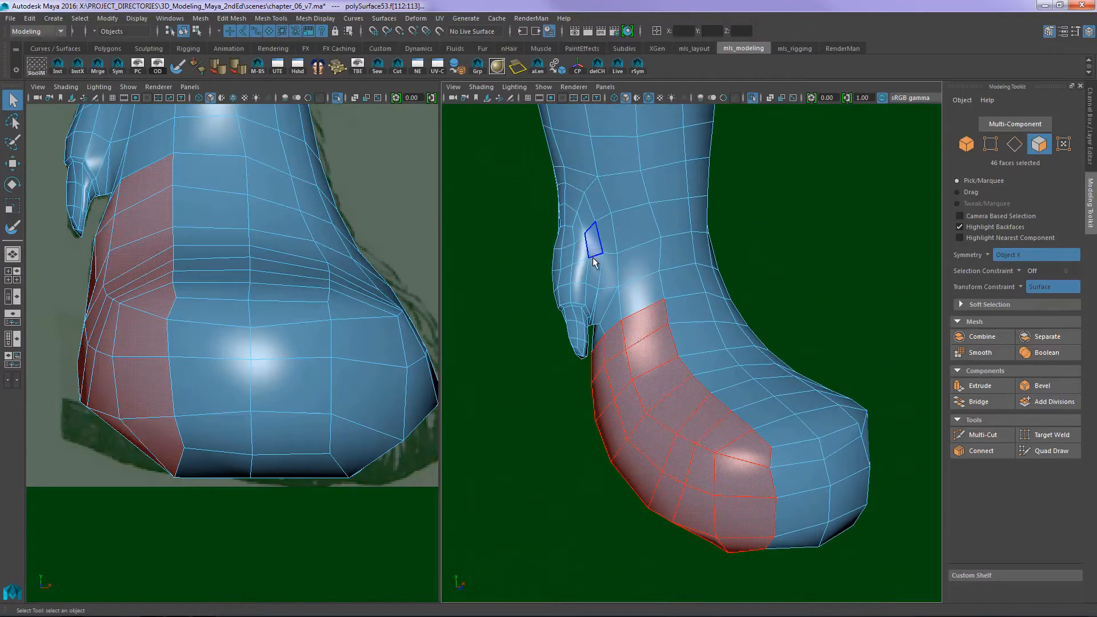
left_click_drag(750, 320, 699, 327, "alt")
key("ctrl+e")
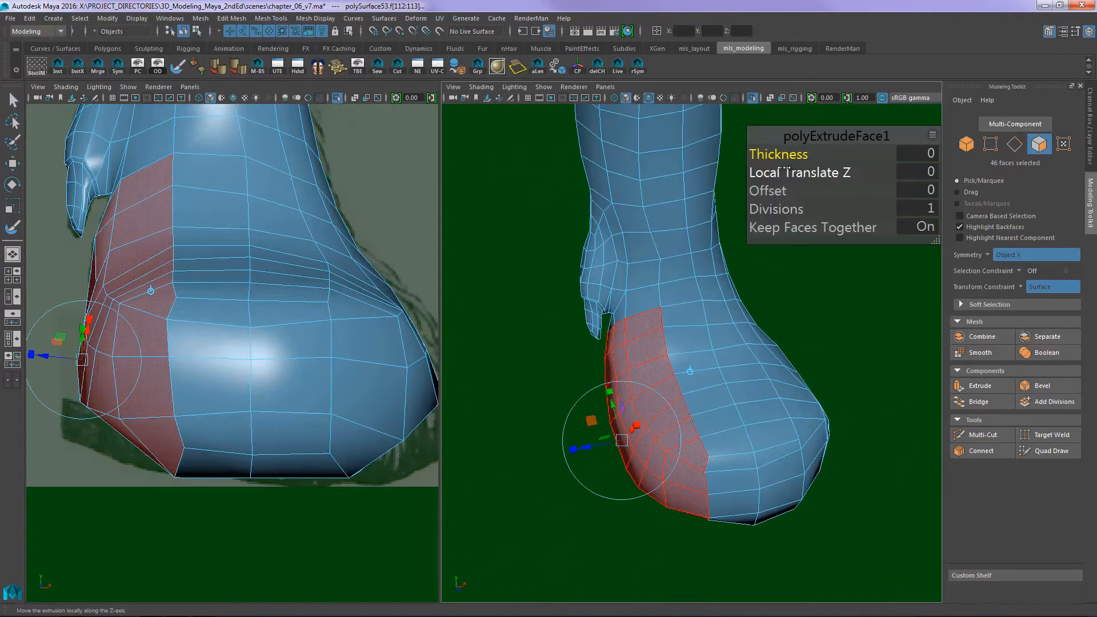
left_click_drag(766, 190, 786, 182)
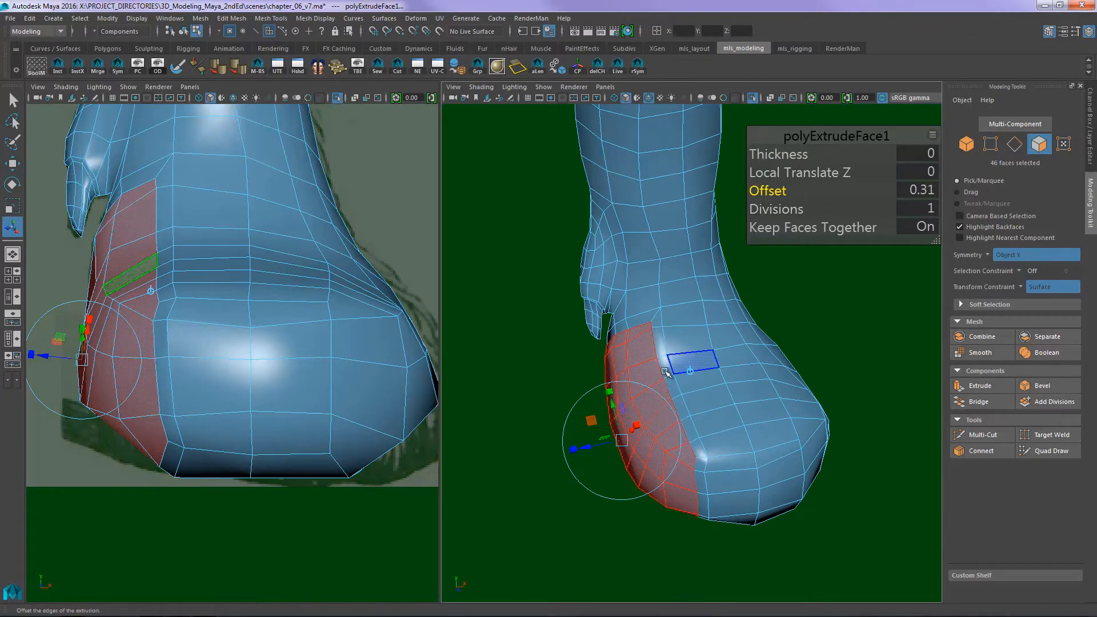
left_click_drag(688, 366, 667, 342, "alt")
left_click(509, 491)
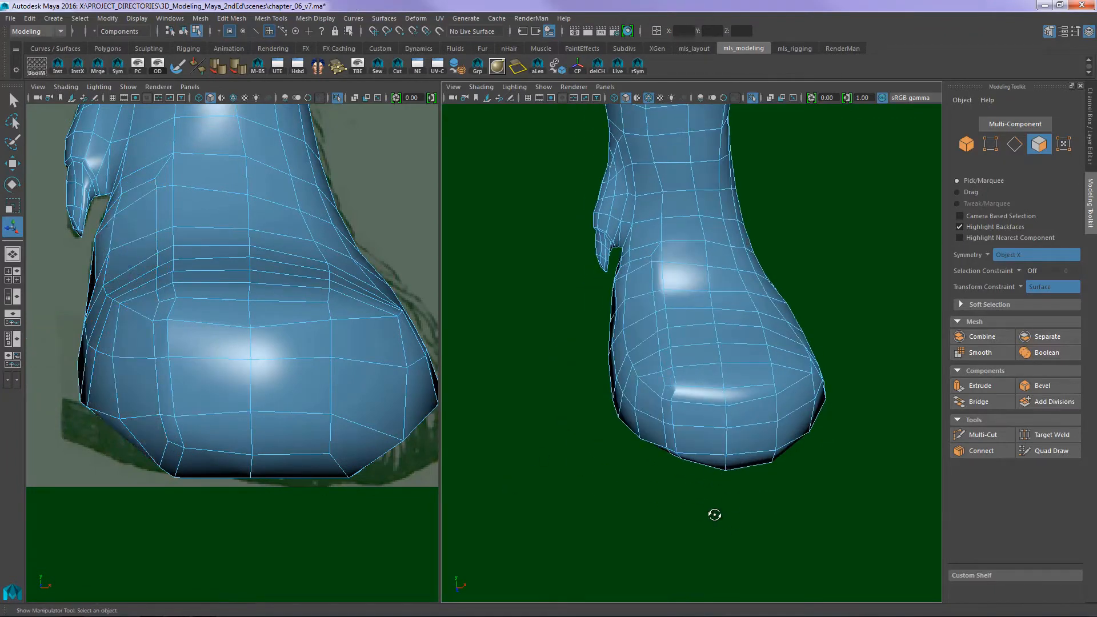
- Pick a face on the front of the lower leg and consult the 09_dog_foreleg_front_muscle reference for where the toes begin
left_click_drag(715, 514, 668, 400, "alt")
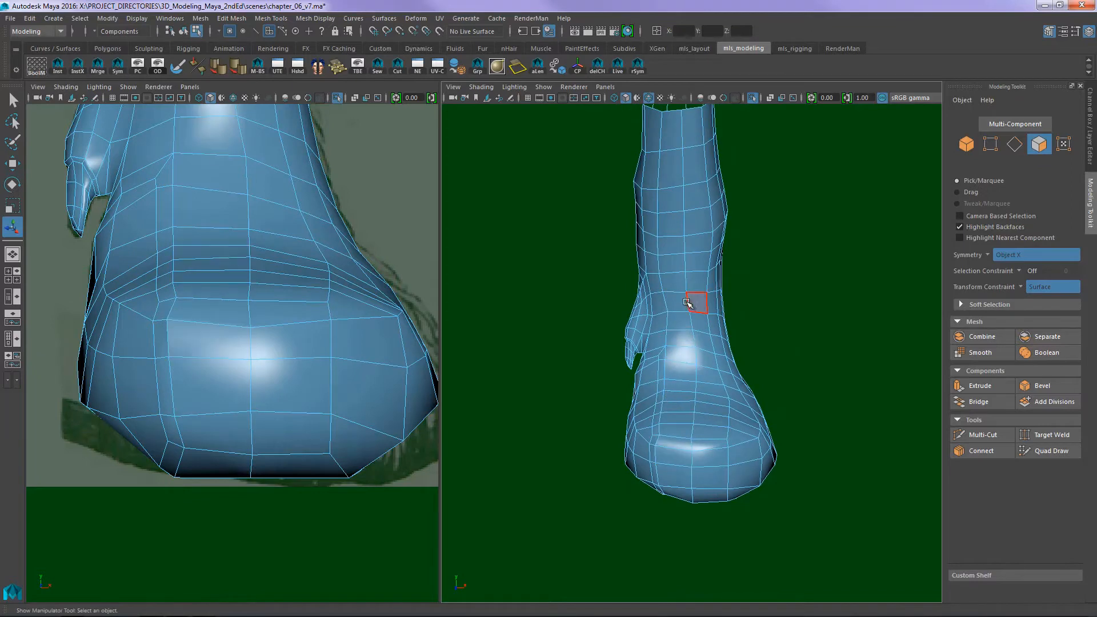
left_click(674, 265)
left_click_drag(792, 282, 806, 275, "alt")
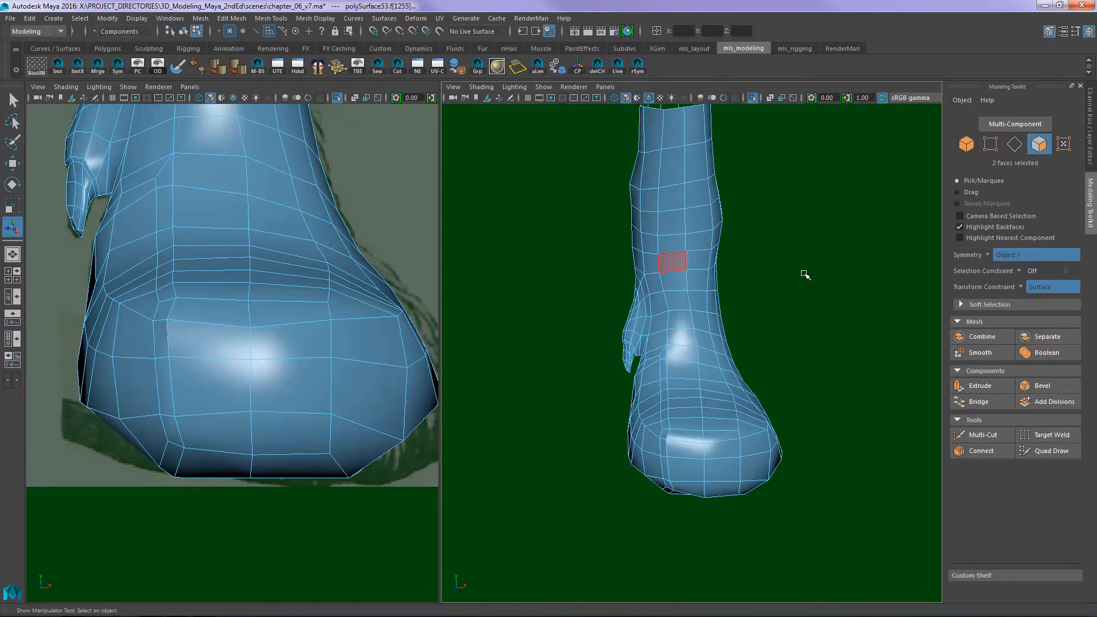
mouse_move(670, 282)
left_mouse_down("alt")
mouse_move(708, 276)
mouse_move(638, 288)
mouse_move(677, 293)
left_mouse_up("alt")
key("alt+Tab")
key("alt+Tab")
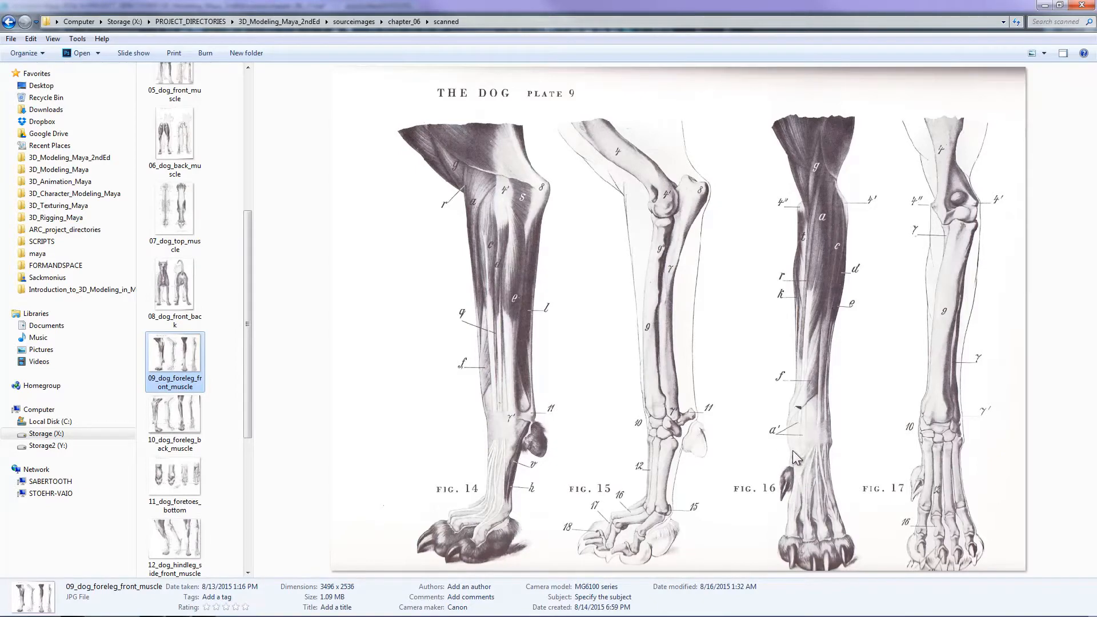
key("alt+Tab")
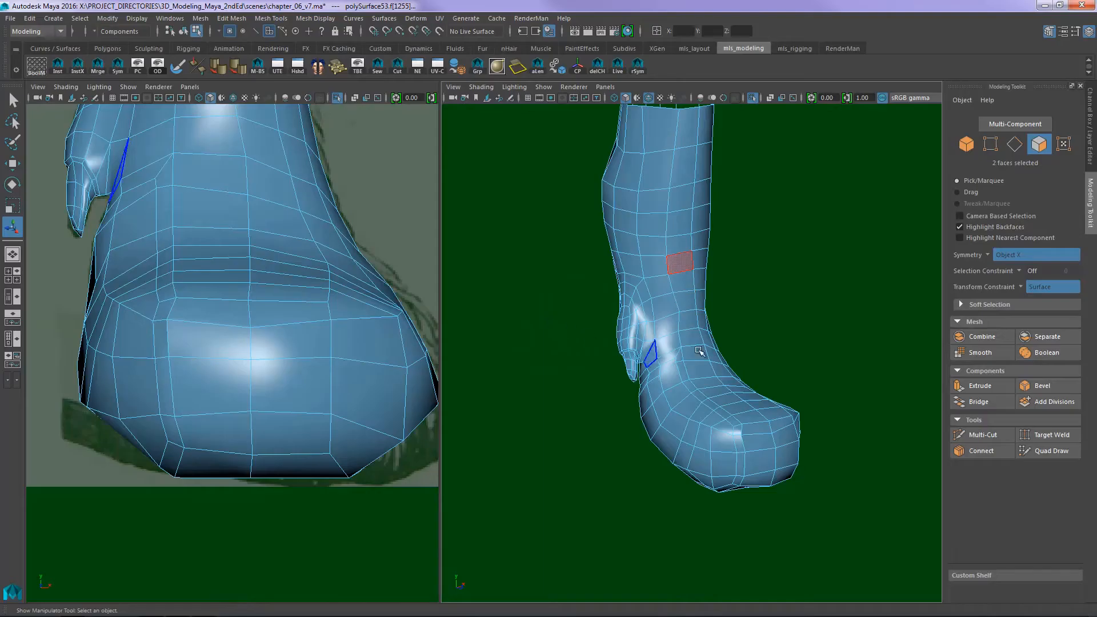
left_click_drag(703, 351, 628, 336, "alt")
double_click(674, 445, "shift")
left_click(694, 436, "shift")
left_click_drag(695, 436, 698, 320, "alt")
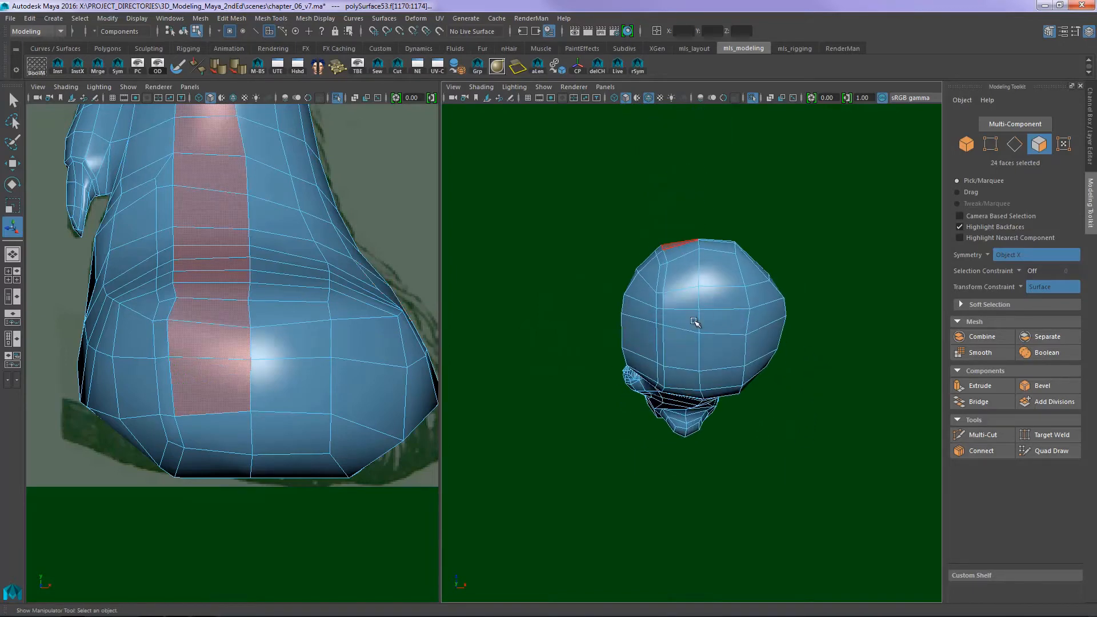
double_click(684, 356, "shift")
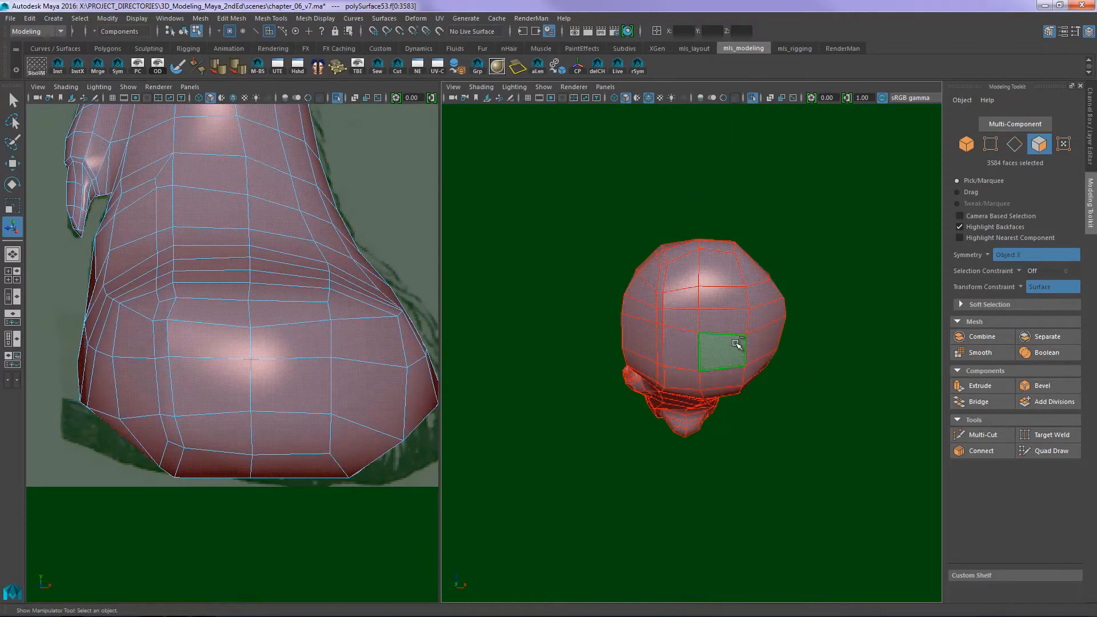
left_click(688, 360)
left_click_drag(789, 252, 803, 346, "alt")
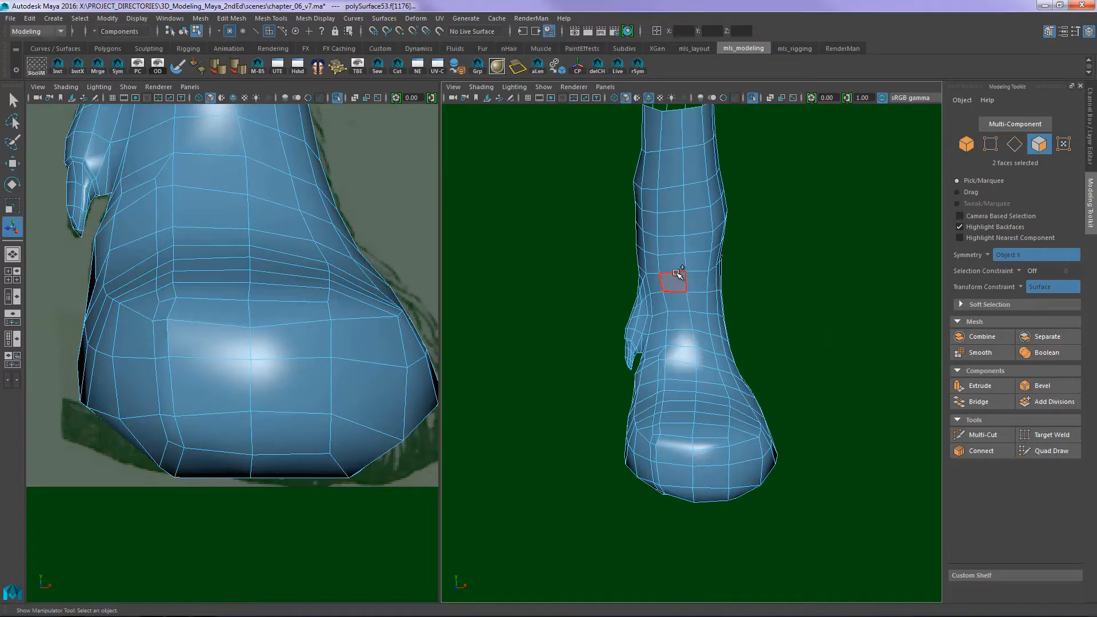
- Select the column of faces from the lower leg's front down over the paw and consult the 11_dog_foretoes_bottom reference
double_click(671, 268, "shift")
left_click_drag(693, 255, 798, 341, "alt")
left_click(737, 304, "shift")
key("alt+Tab")
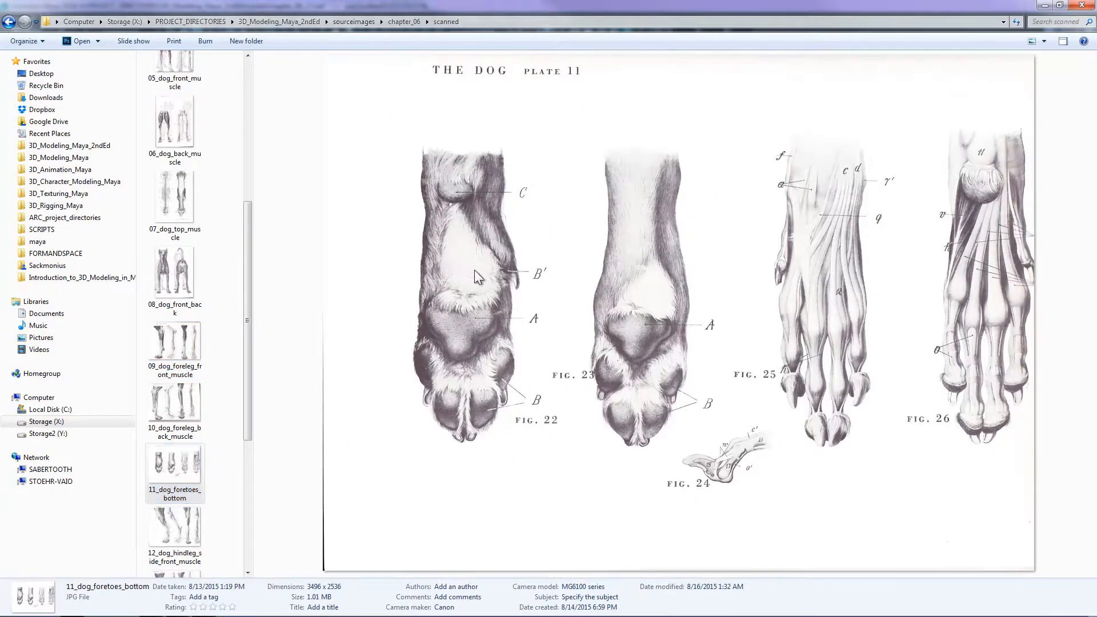
key("alt+Tab")
left_click_drag(798, 366, 797, 338, "alt")
key("alt+Tab")
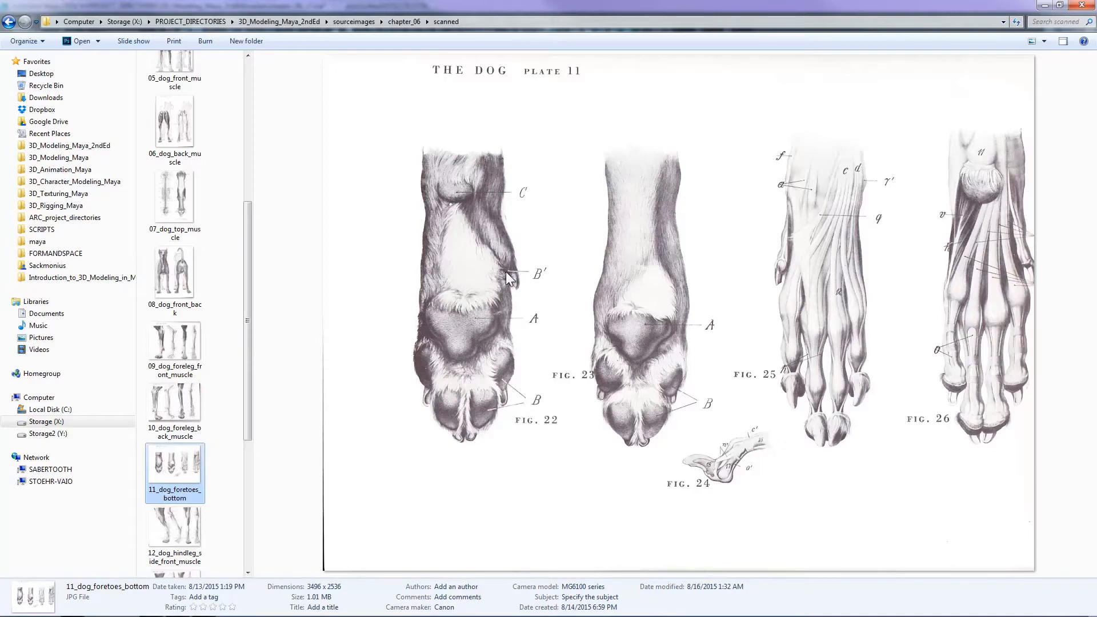
key("alt+Tab")
- Extend the toe column selection across the sole and up the back of the paw to below the dewclaw
left_click_drag(678, 348, 754, 358, "alt")
scroll(755, 337, "up", 3)
left_click_drag(756, 313, 669, 374, "alt")
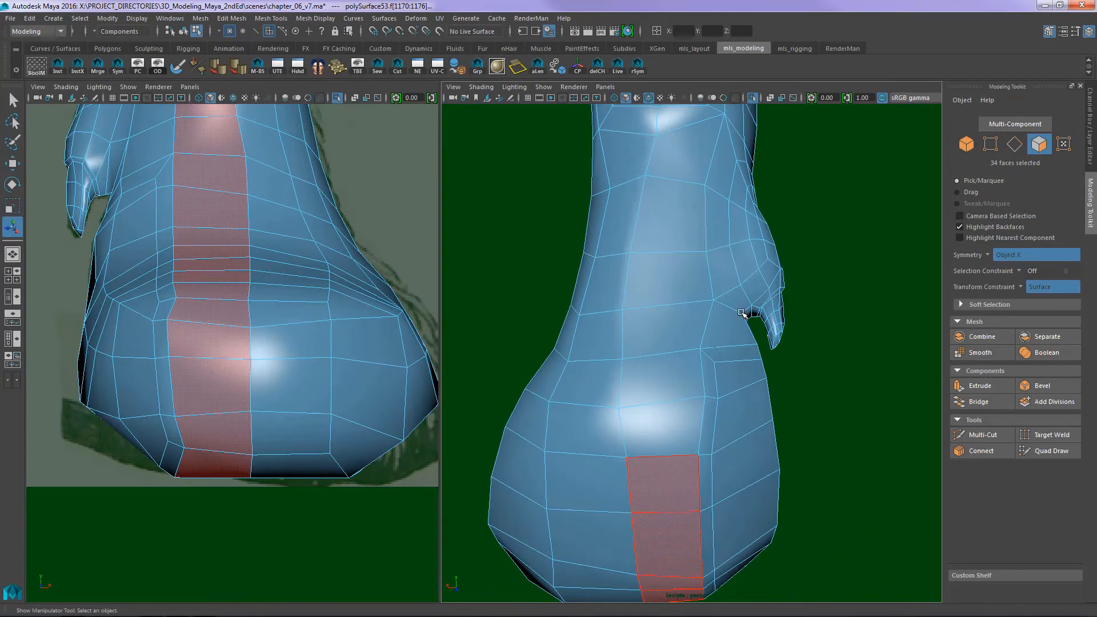
left_click(662, 378, "shift")
left_click(663, 417, "shift")
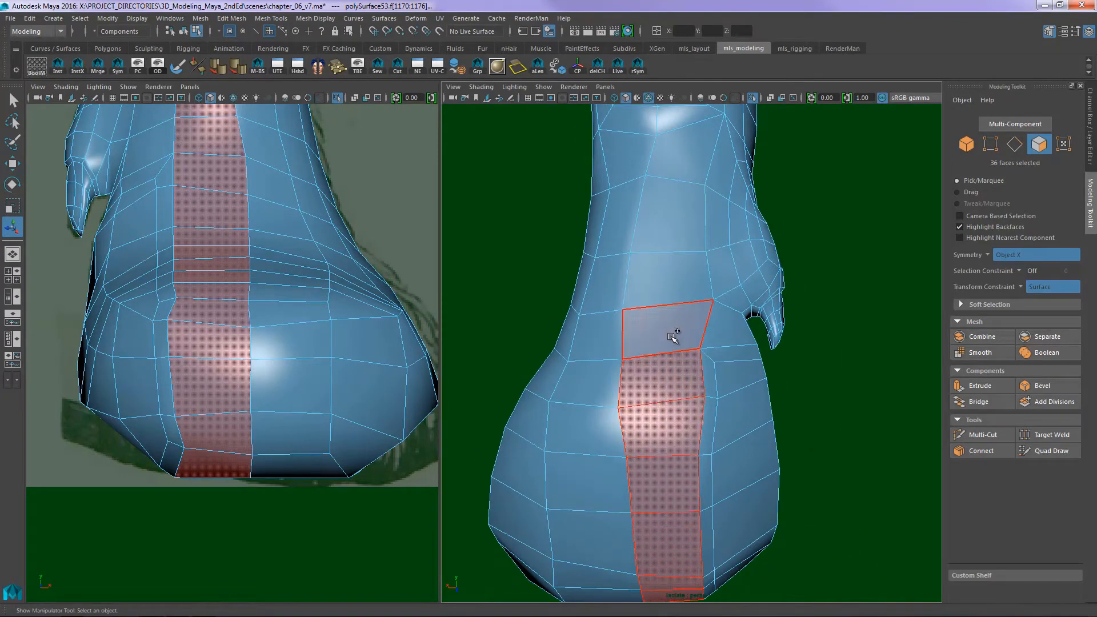
left_click_drag(672, 337, 713, 305, "alt")
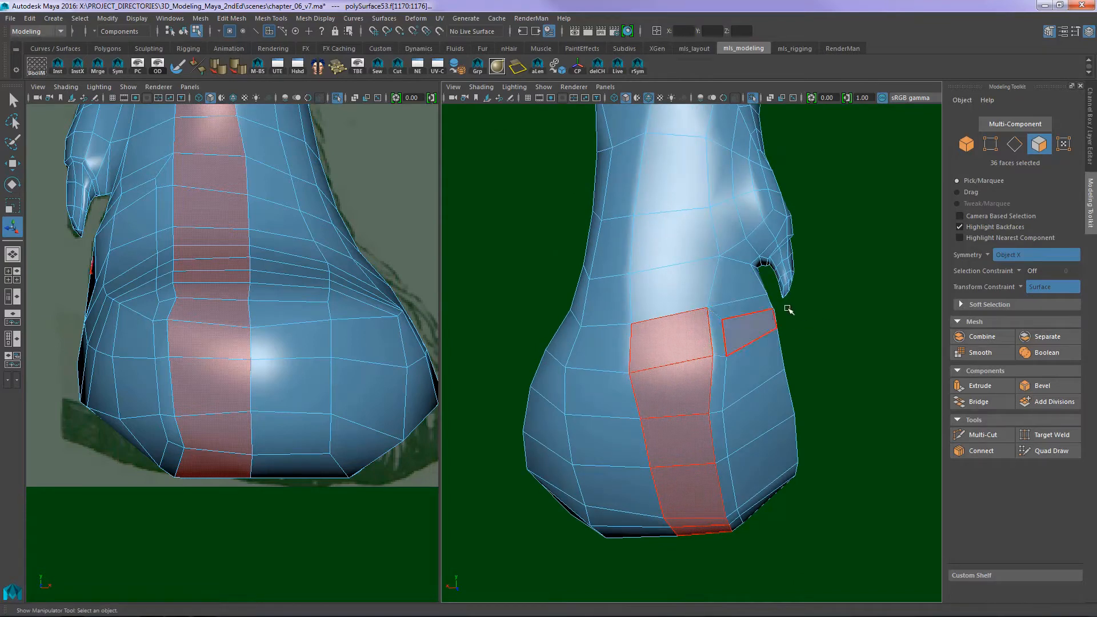
left_click(675, 290, "shift")
left_click_drag(875, 274, 705, 299, "alt")
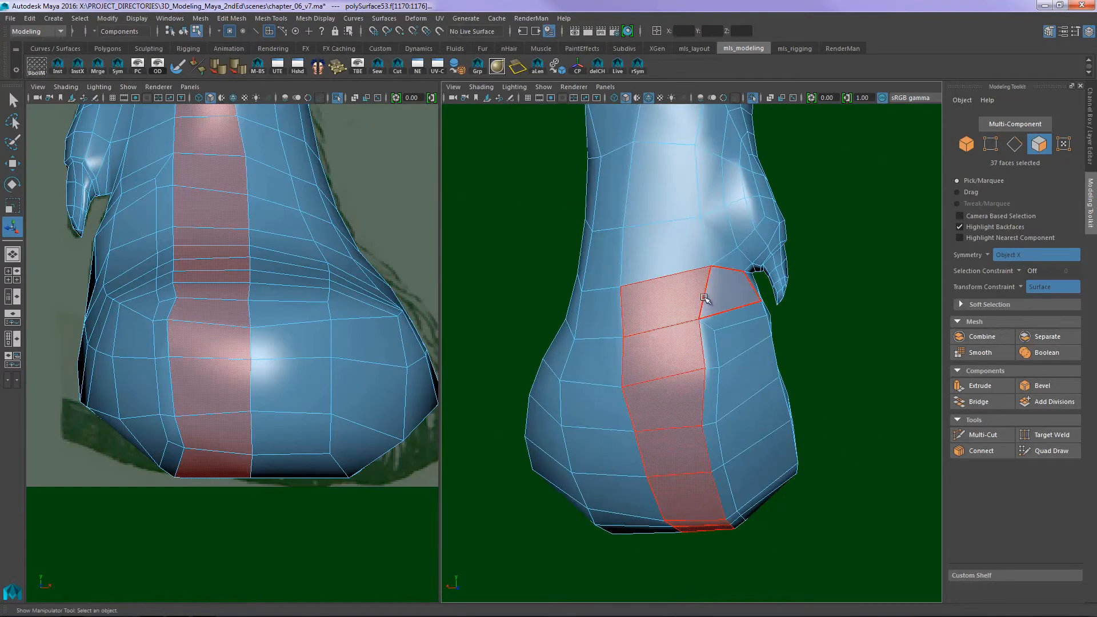
- Insert an edge loop around the paw with Multi-Cut, splitting the toe column's uppermost face at the back near the dewclaw tip
key("ctrl+shift+x")
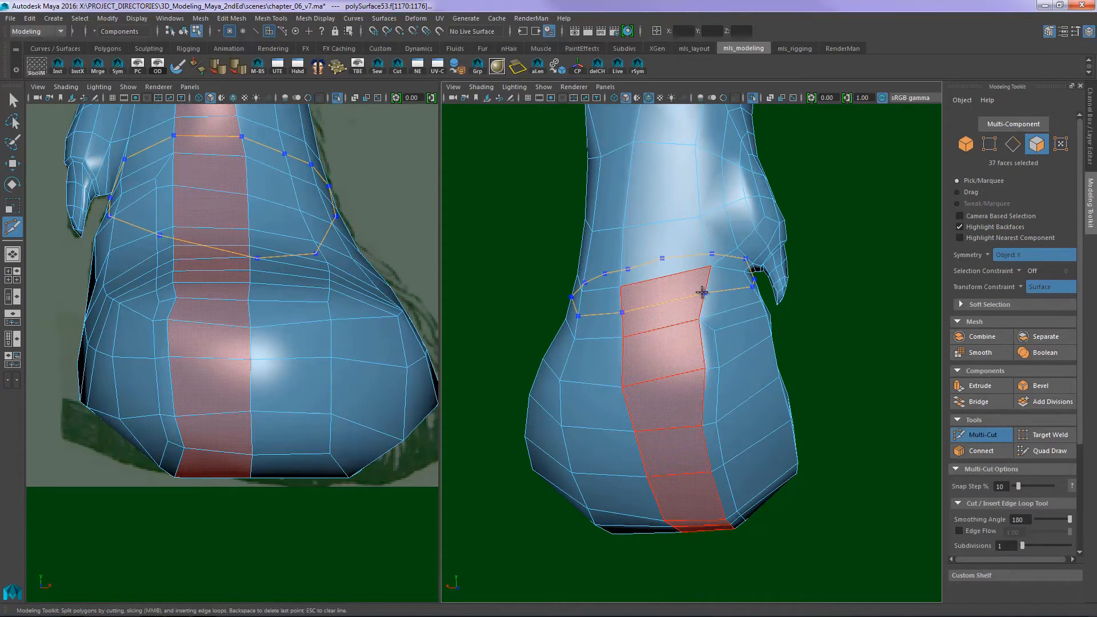
left_click(702, 291, "ctrl")
key("Escape")
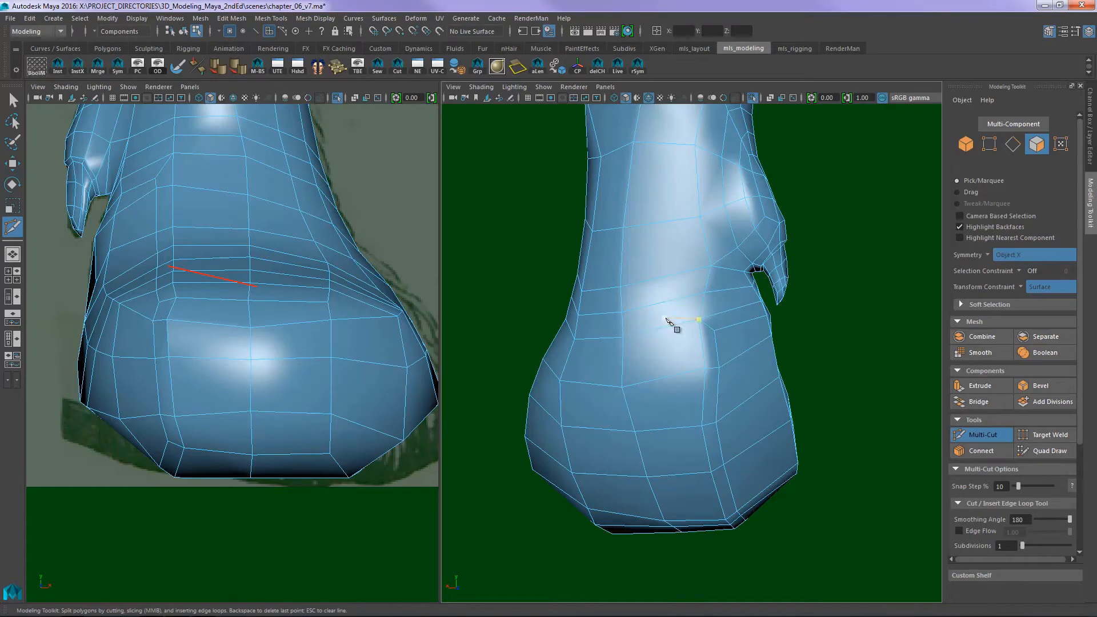
- Select the middle toe's face column from the new back face under the sole to the front of the lower leg and extrude it with an offset
key("q")
right_click_drag(669, 320, 667, 353)
left_click(669, 322)
left_click(666, 318)
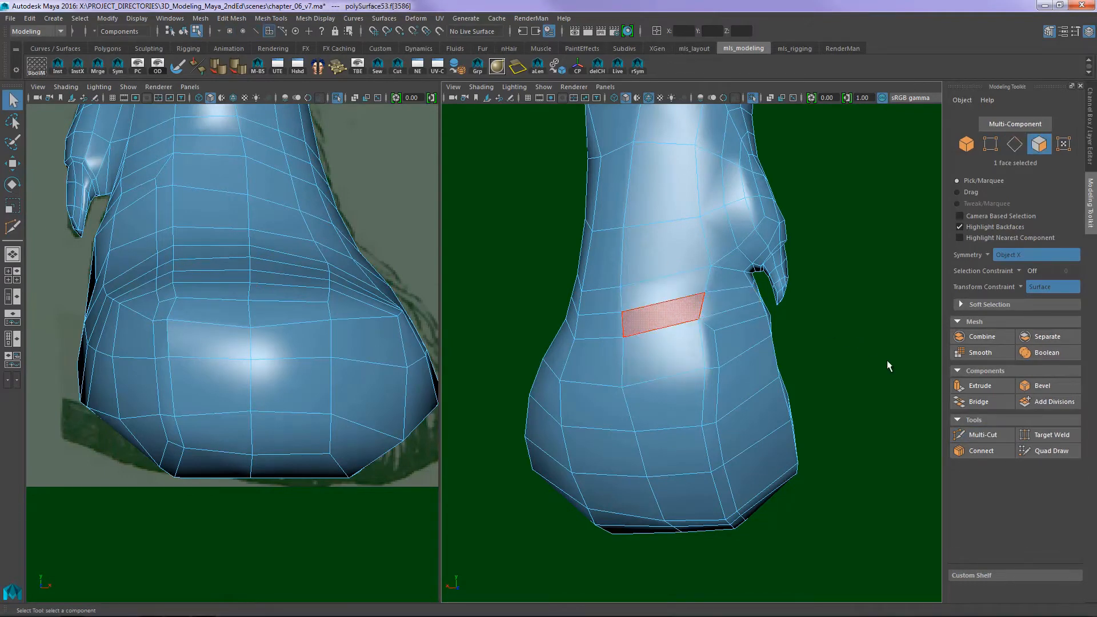
left_click_drag(883, 364, 705, 381, "alt")
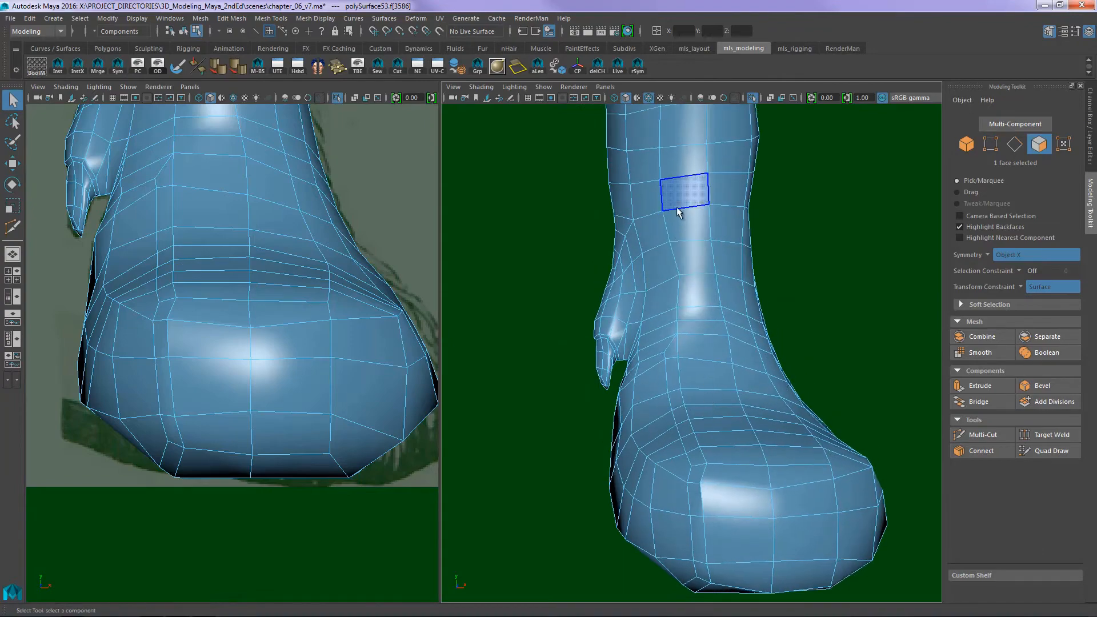
double_click(688, 194, "shift")
mouse_move(551, 306)
left_mouse_down("alt")
mouse_move(794, 279)
mouse_move(554, 300)
left_mouse_up("alt")
key("ctrl+e")
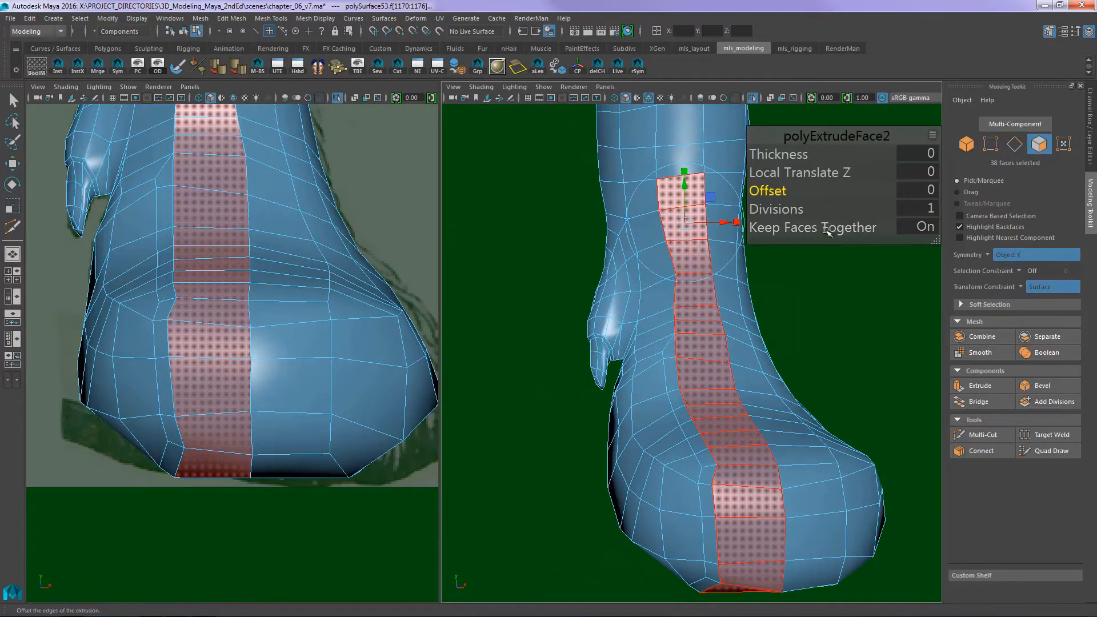
mouse_move(784, 190)
left_mouse_down()
mouse_move(802, 191)
mouse_move(776, 190)
left_mouse_up()
middle_click_drag(714, 270, 656, 228, "alt")
scroll(656, 227, "down", 2)
- Select the adjoining column of faces from the lower leg's front under the sole to the back and extrude it with an Offset of 0.2
left_click_drag(752, 302, 657, 240, "alt")
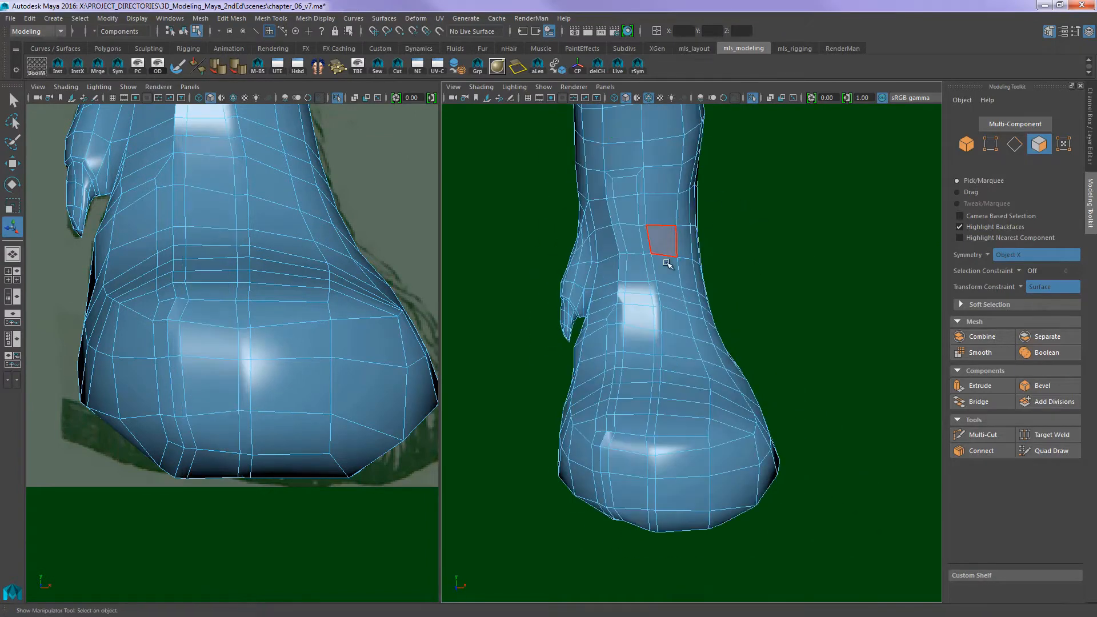
left_click(667, 218)
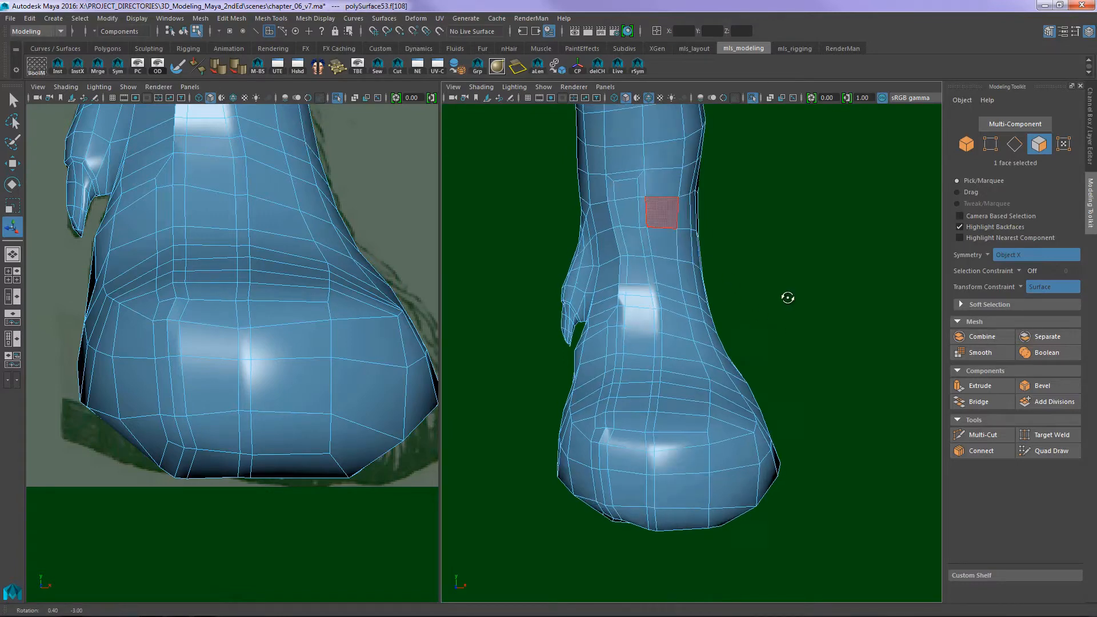
left_click_drag(786, 296, 759, 276, "alt")
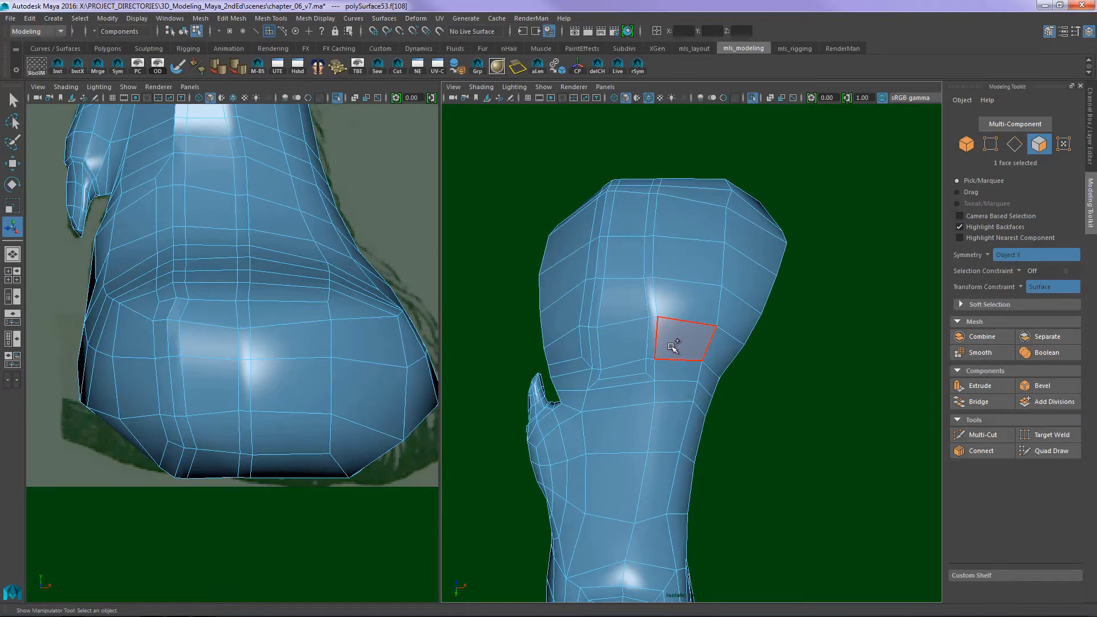
left_click(672, 368)
left_click(667, 395)
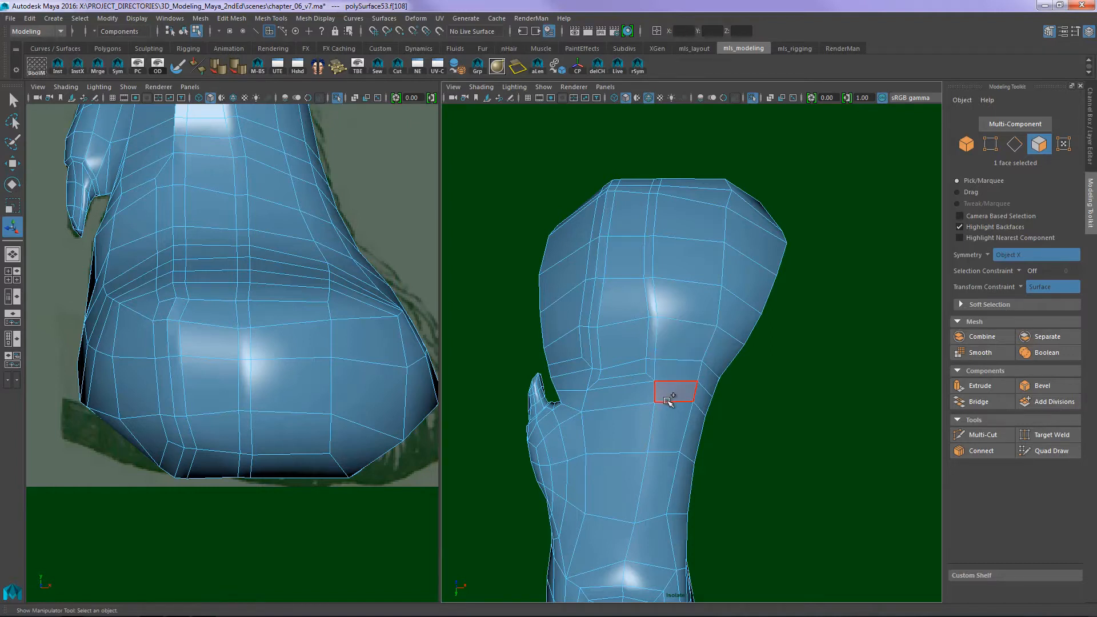
double_click(673, 392)
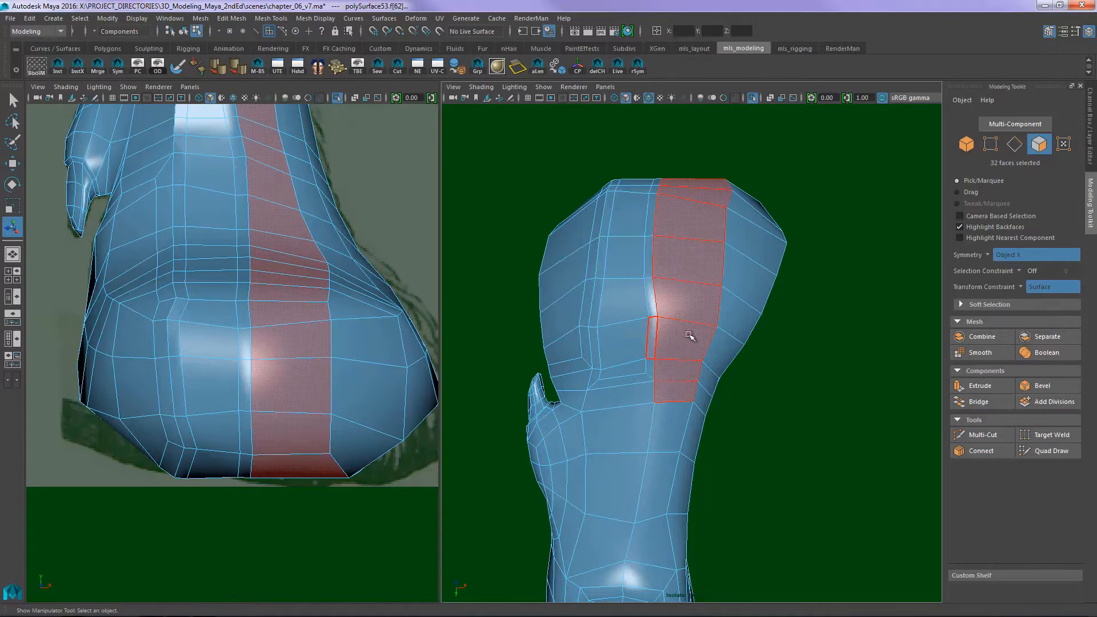
left_click_drag(642, 294, 843, 337, "alt")
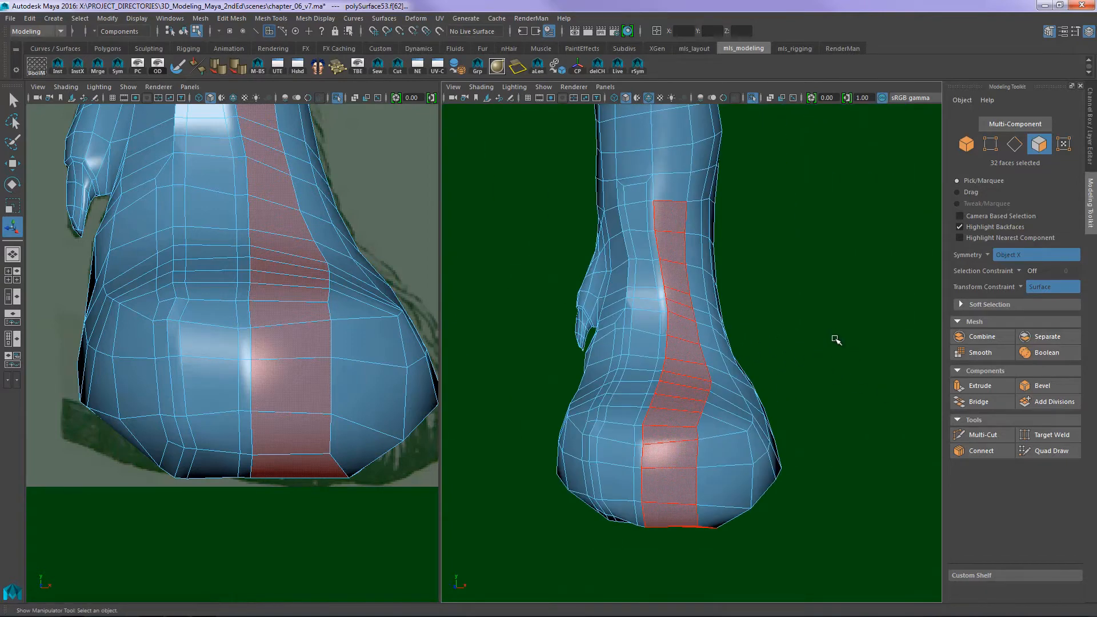
key("ctrl+e")
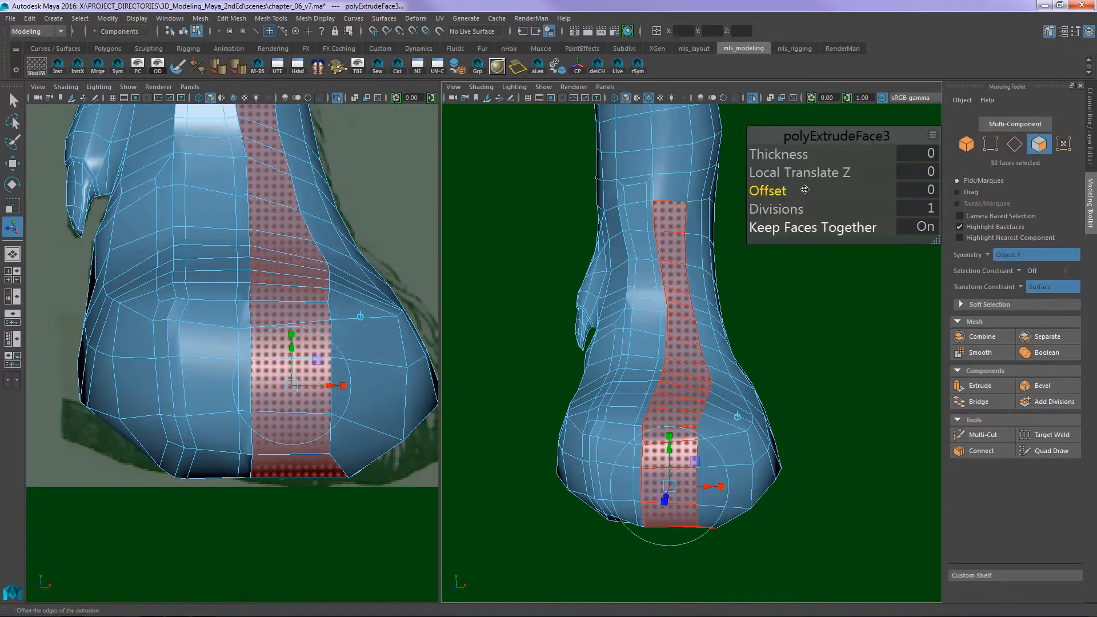
left_click_drag(766, 190, 778, 189)
- Examine the edge spacing between the extruded toe columns on the lower leg and over the front of the paw
left_click_drag(796, 352, 742, 384, "alt")
middle_click_drag(741, 384, 753, 345, "alt")
right_click_drag(795, 331, 862, 328, "alt")
middle_click_drag(768, 307, 774, 370, "alt")
middle_click_drag(756, 285, 752, 410, "alt")
right_click_drag(735, 295, 757, 294, "alt")
middle_click_drag(742, 293, 762, 383, "alt")
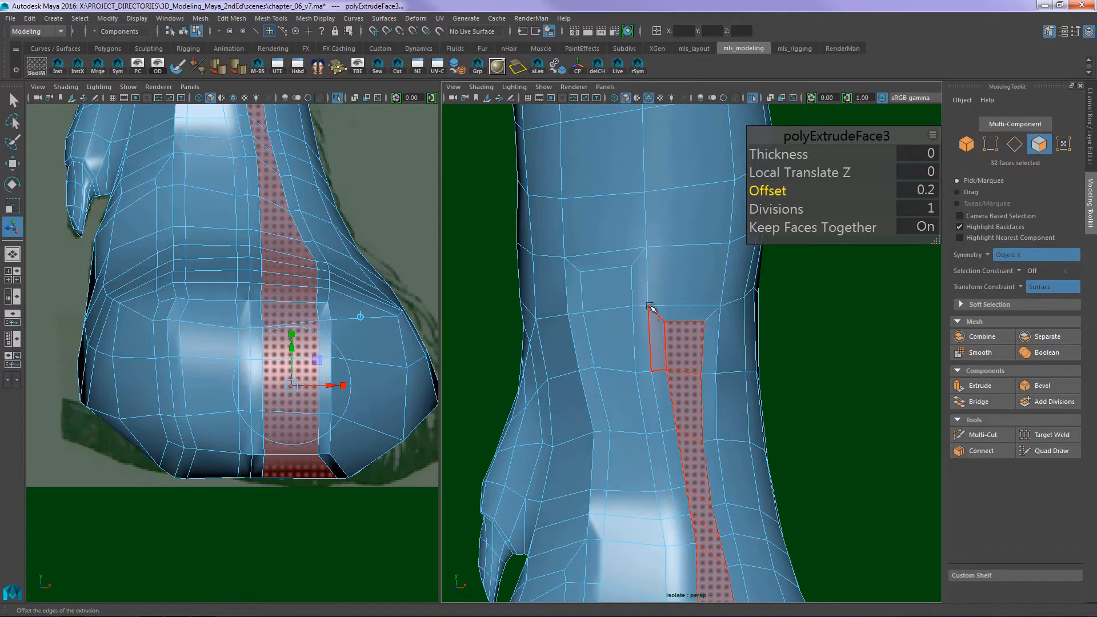
left_click_drag(671, 333, 671, 280, "alt")
key("F10")
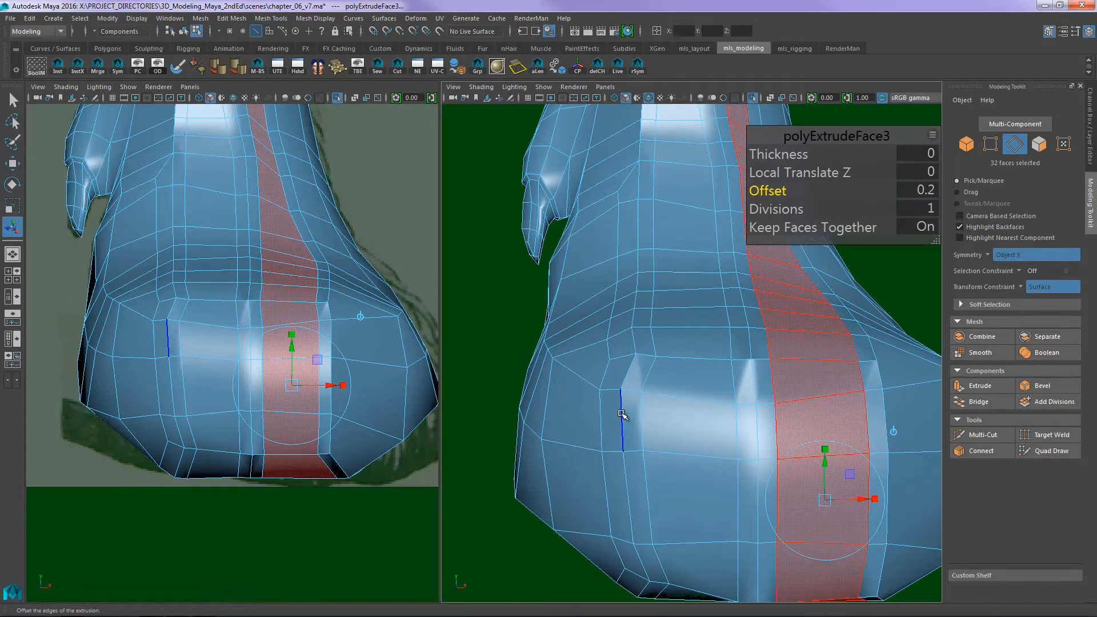
scroll(601, 296, "down", 8)
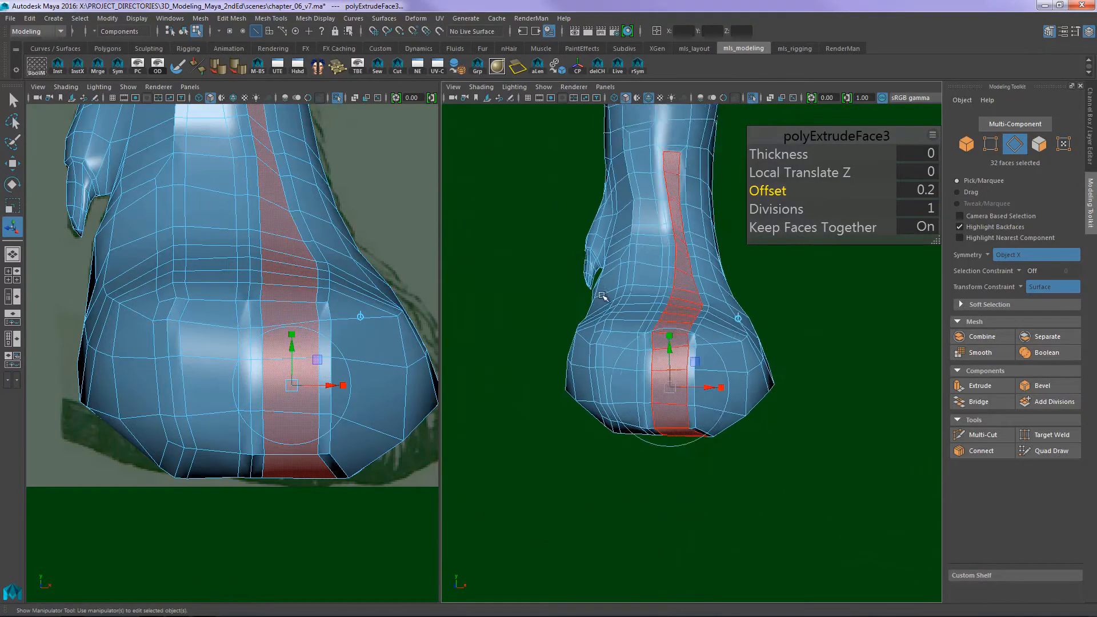
scroll(656, 301, "up", 5)
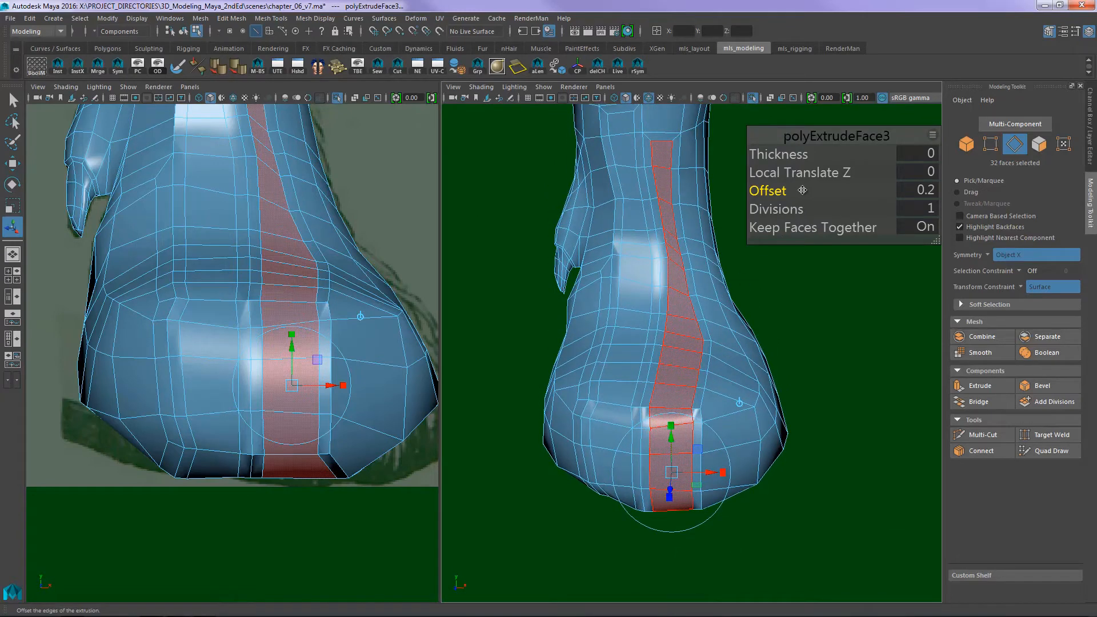
- Try a second extrusion of the same toe column with an Offset of 0.12 and undo the offset
key("ctrl+e")
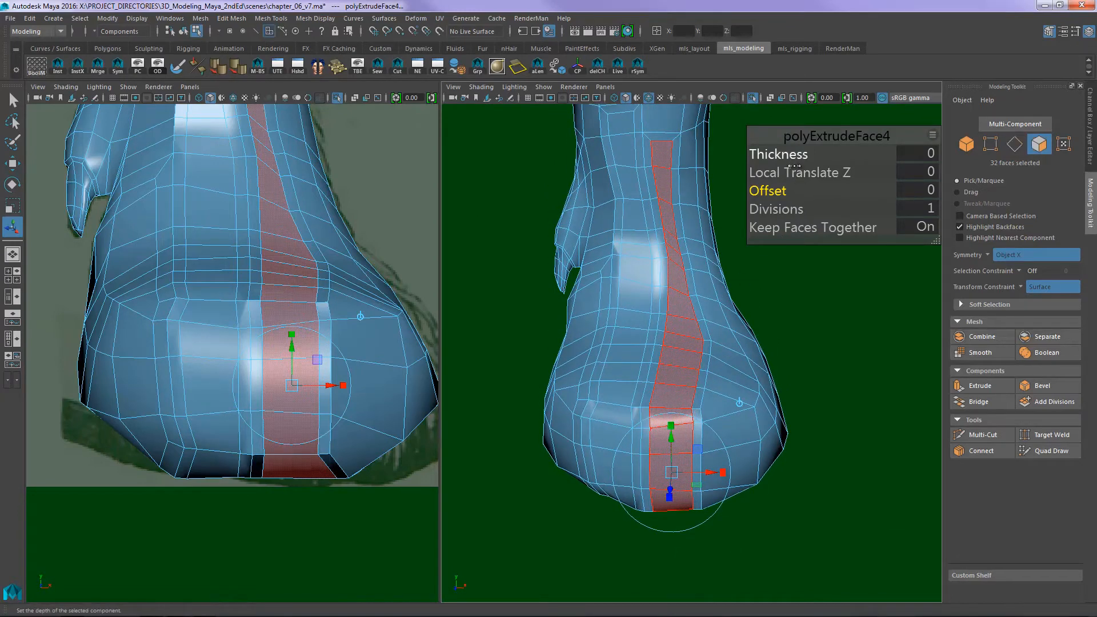
left_click_drag(780, 199, 791, 199)
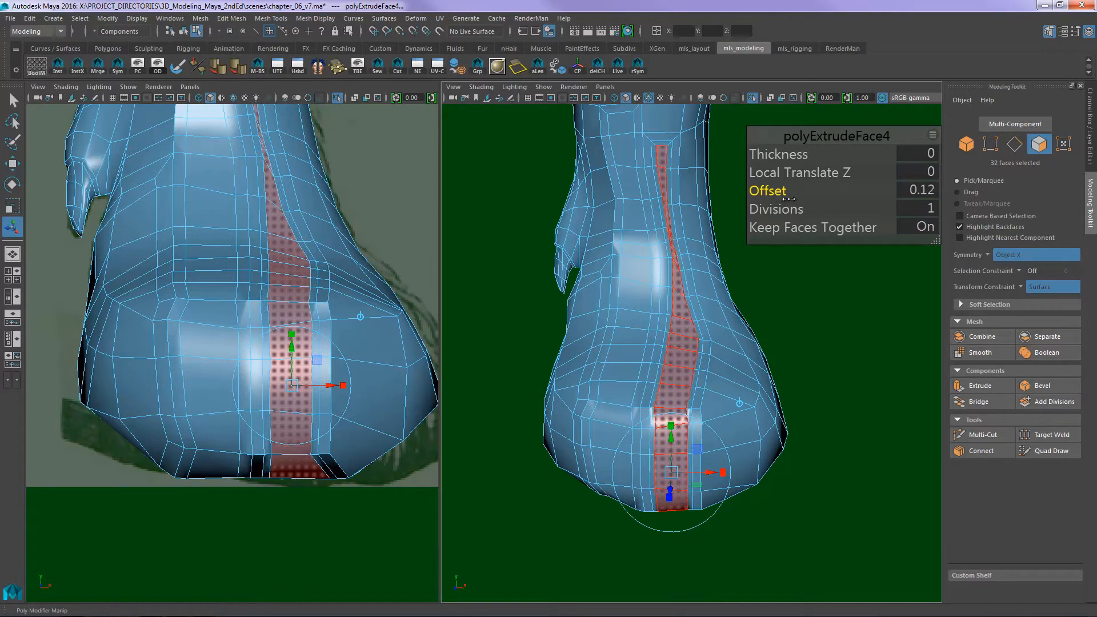
scroll(679, 338, "up", 3)
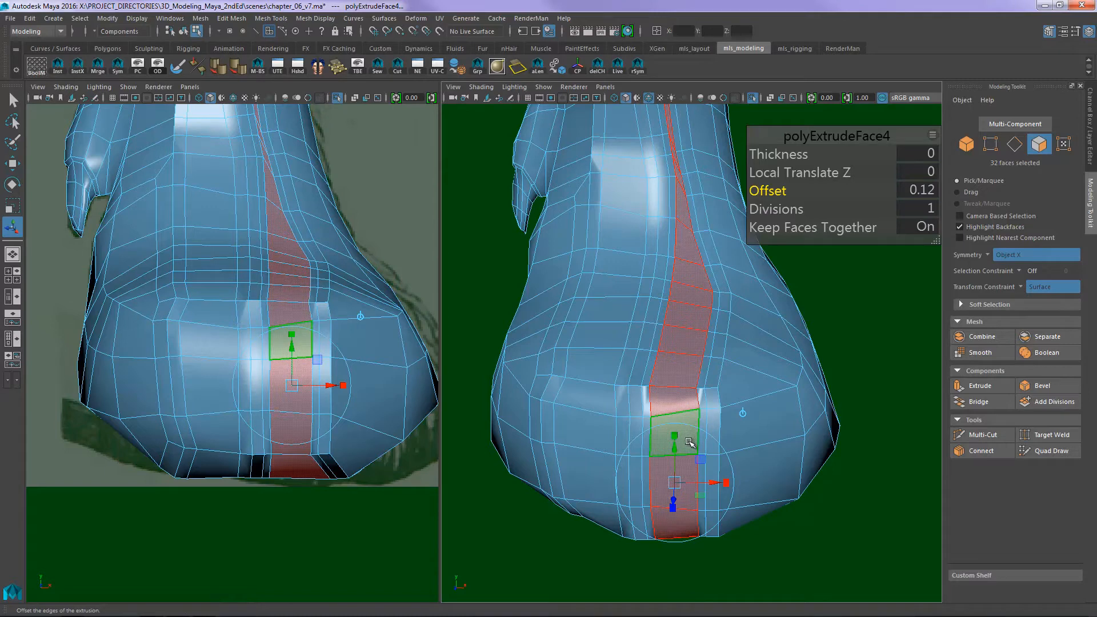
key("ctrl+z")
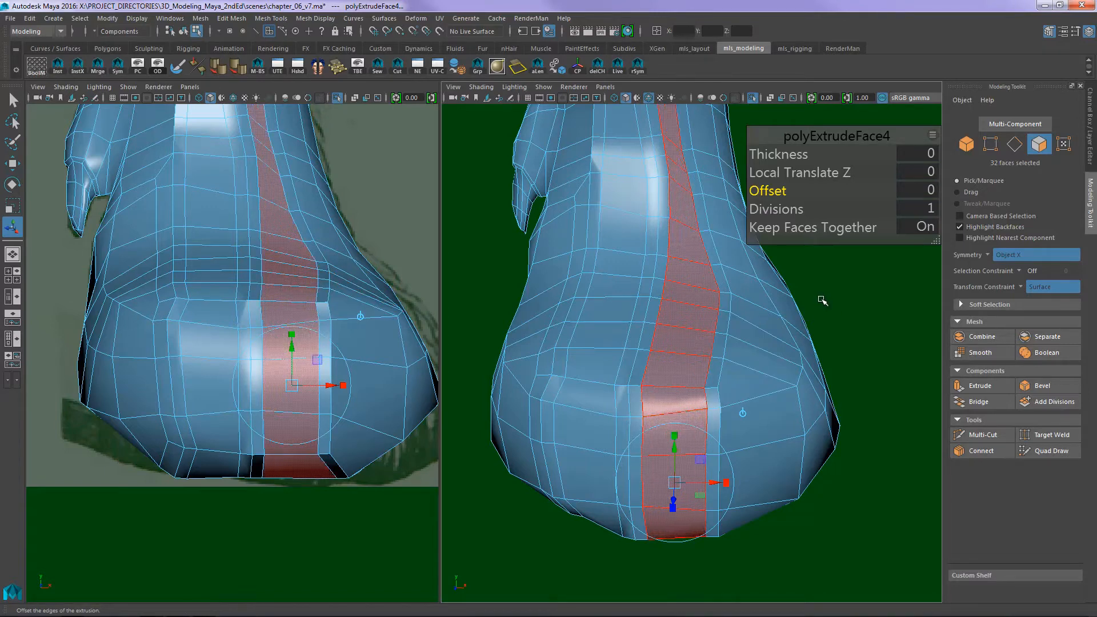
- Deselect the toe faces and inspect the extruded toe columns from the front and back of the paw
right_click_drag(832, 270, 791, 294, "alt")
key("q")
right_click_drag(734, 331, 786, 309)
left_click_drag(799, 318, 842, 298, "alt")
left_click(763, 352)
left_click_drag(800, 317, 595, 306, "alt")
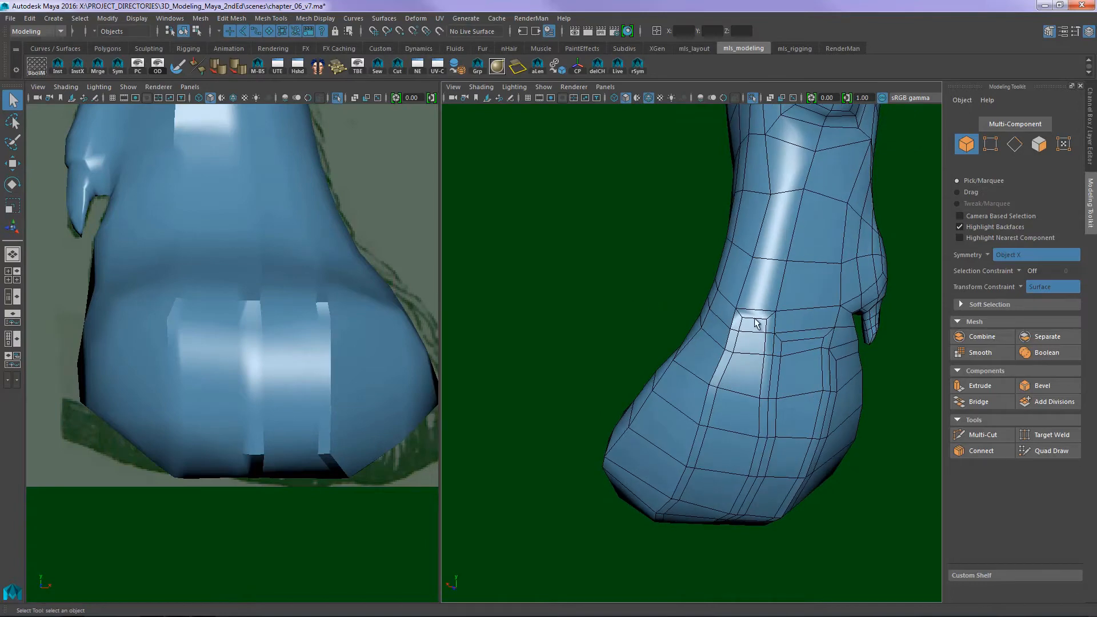
left_click_drag(739, 324, 797, 327, "alt")
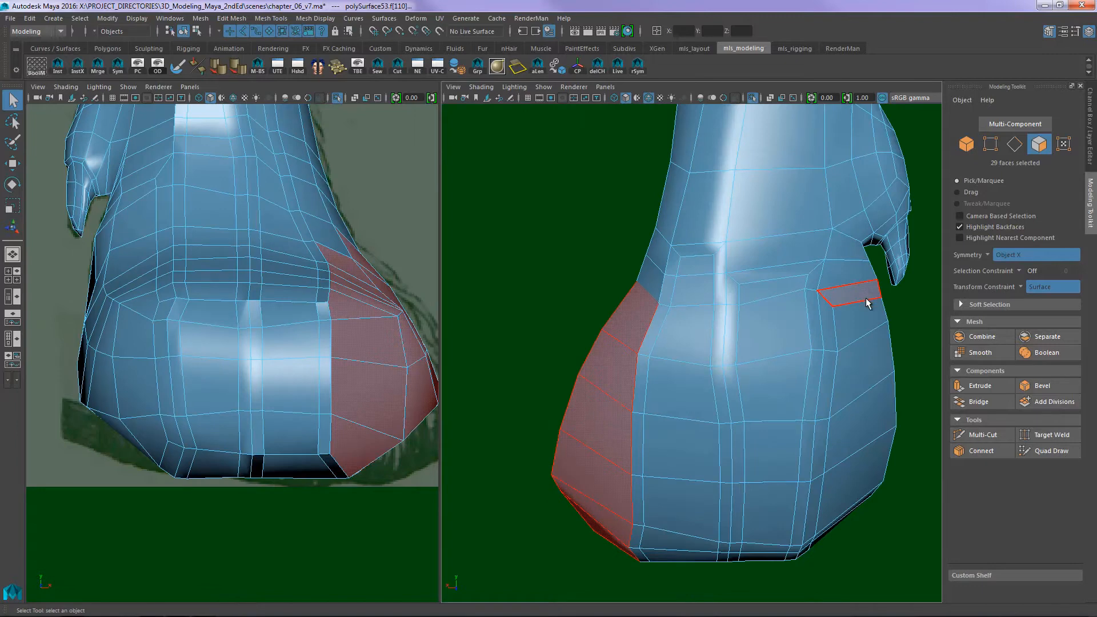
- Select the block of faces on the paw's side opposite the dewclaw, extrude it in place with an Offset of 0.22 and deselect it
left_click_drag(867, 303, 811, 327, "alt")
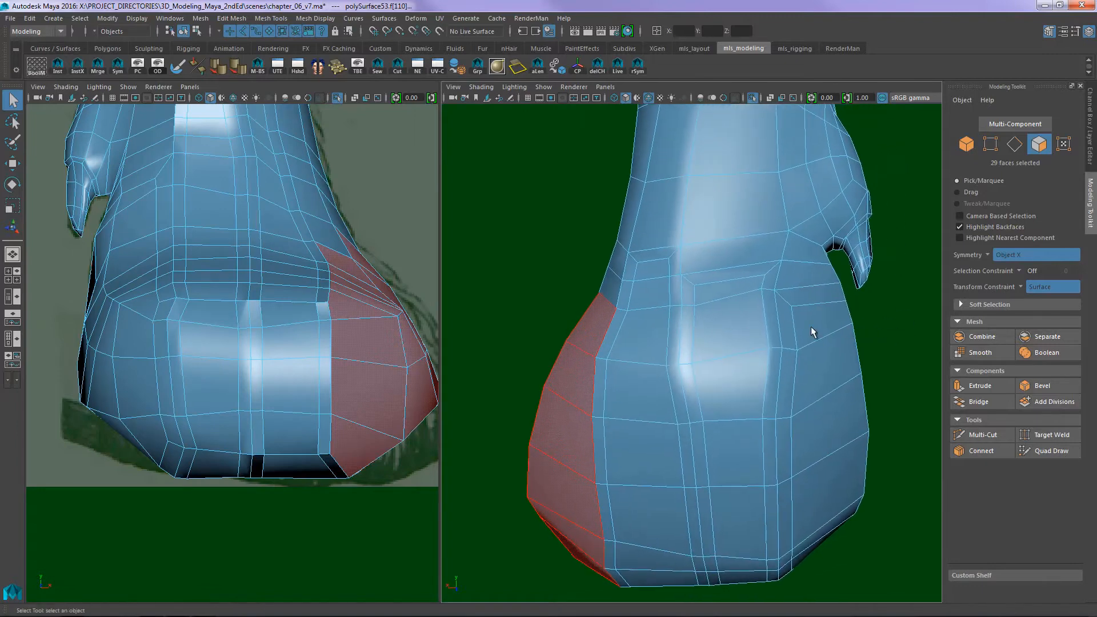
left_click(592, 317, "shift")
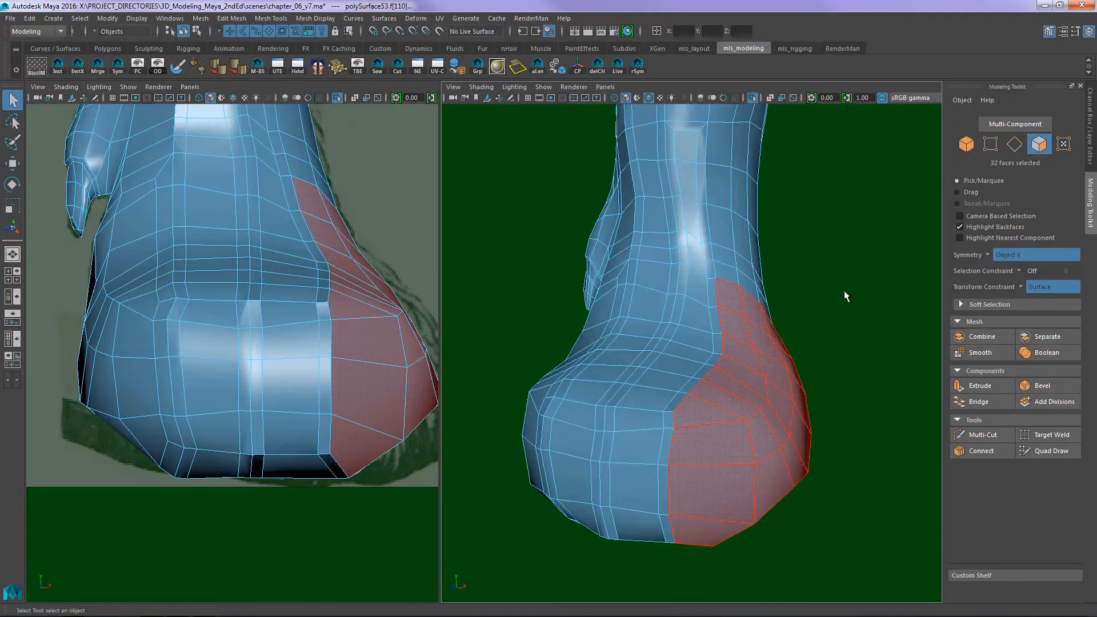
key("ctrl+e")
left_click_drag(777, 191, 795, 192)
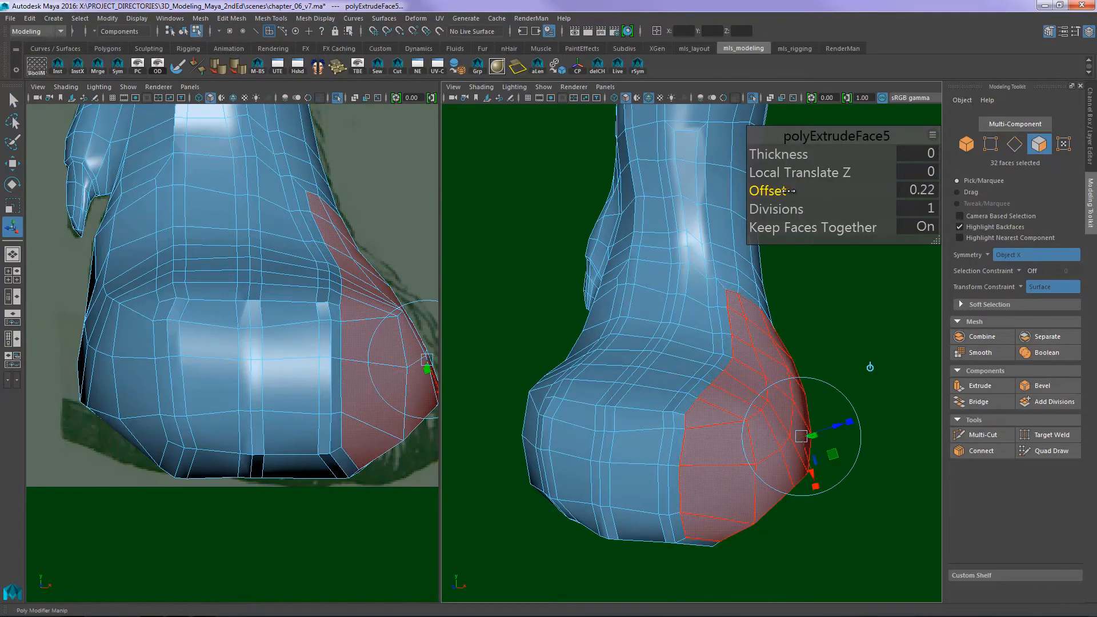
left_click(860, 305)
left_click_drag(859, 305, 832, 306, "alt")
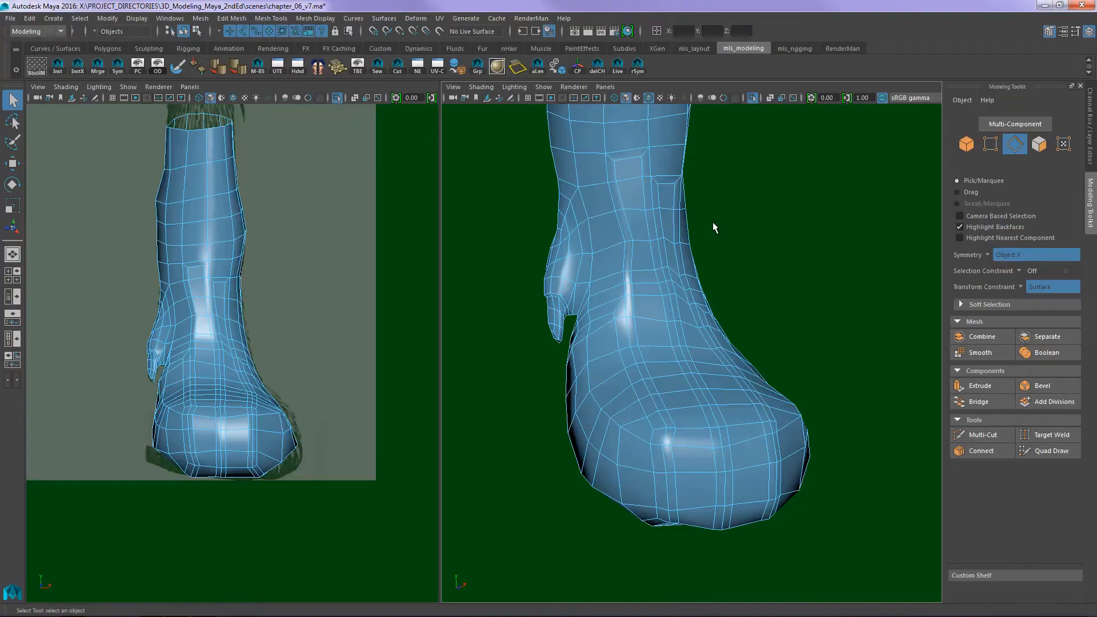
- Compare the extruded toe columns on the front of the paw with the front view in the 08_dog_front_back reference
left_click_drag(776, 319, 715, 340, "alt")
right_click_drag(715, 340, 752, 317, "alt")
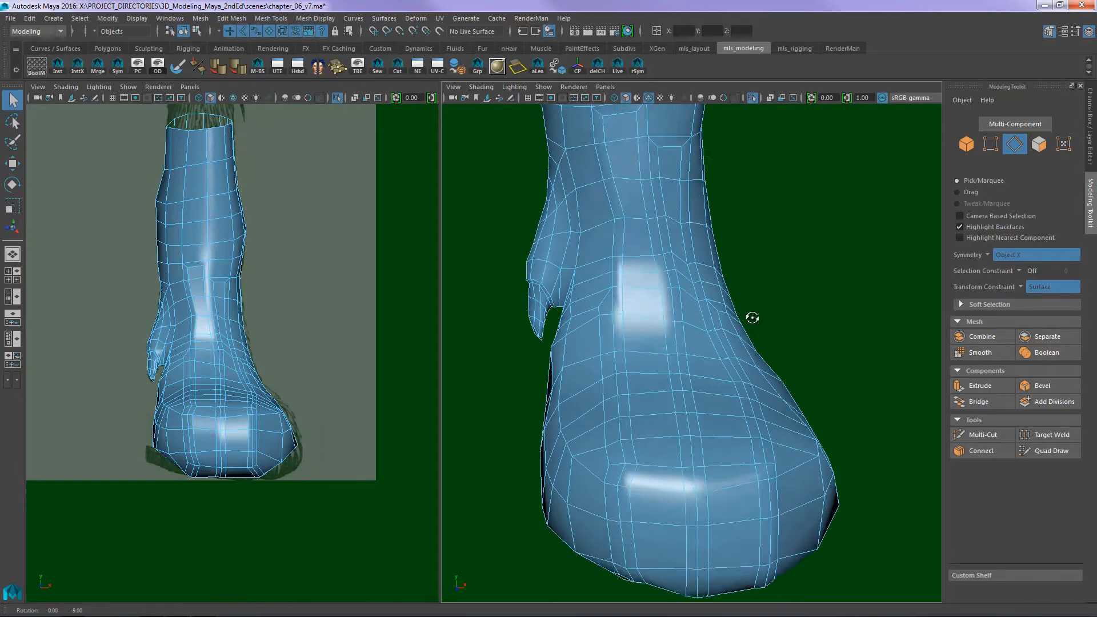
left_click_drag(752, 316, 776, 308, "alt")
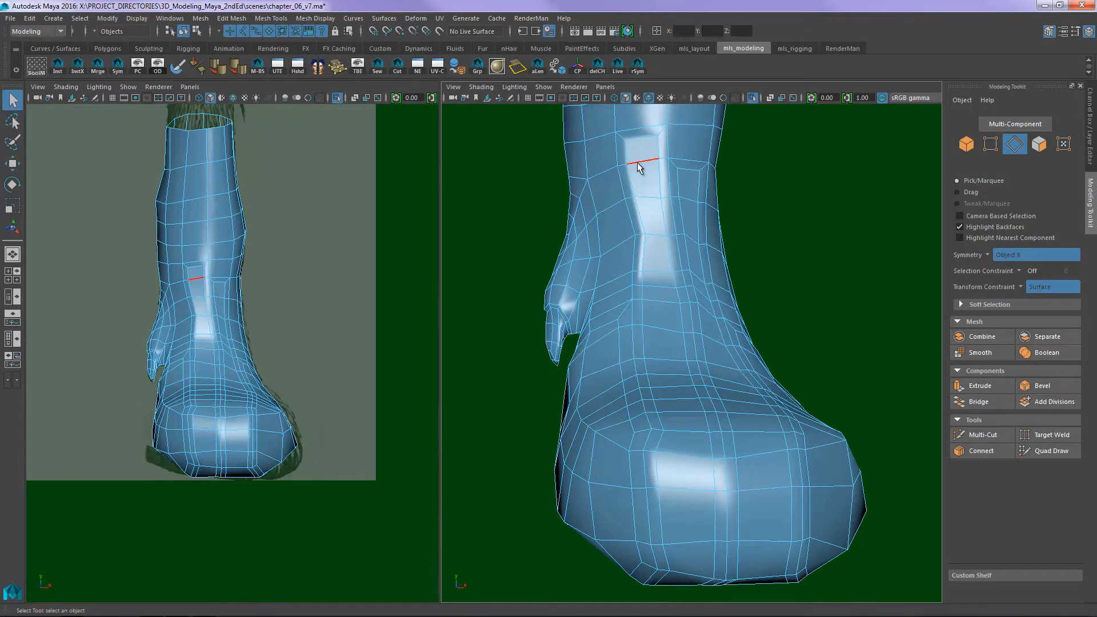
key("alt+Tab")
key("alt+Tab")
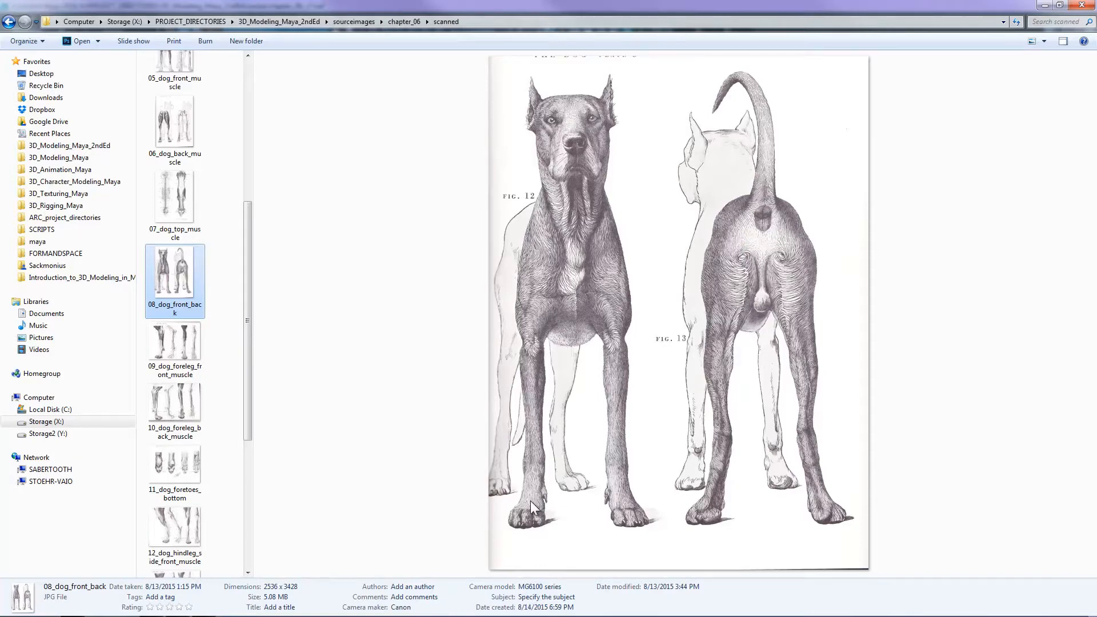
key("alt+Tab")
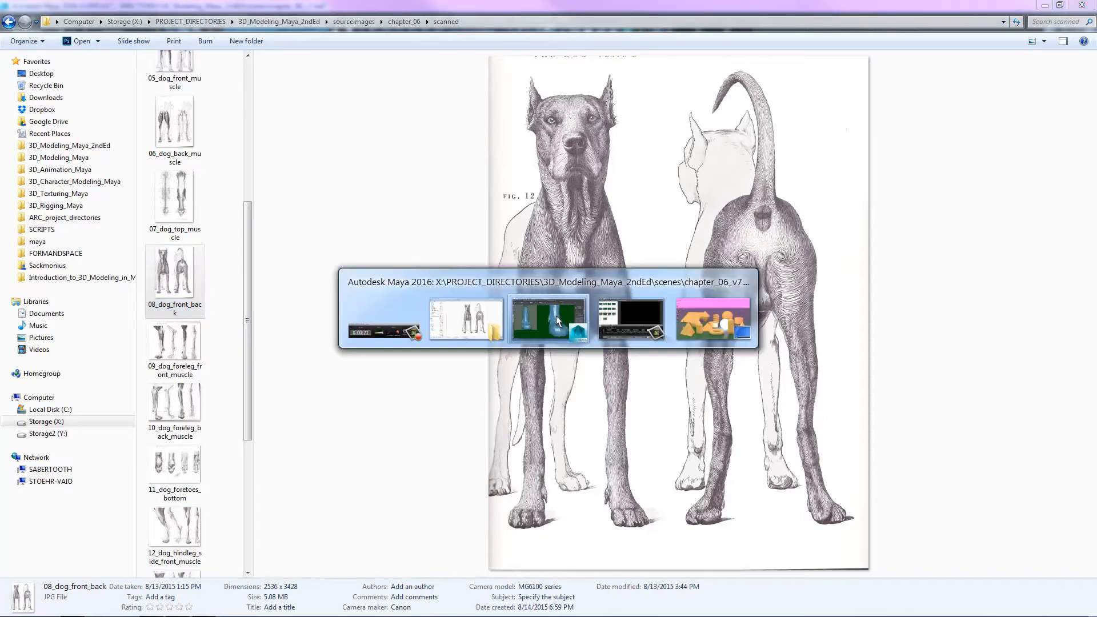
scroll(775, 268, "down", 3)
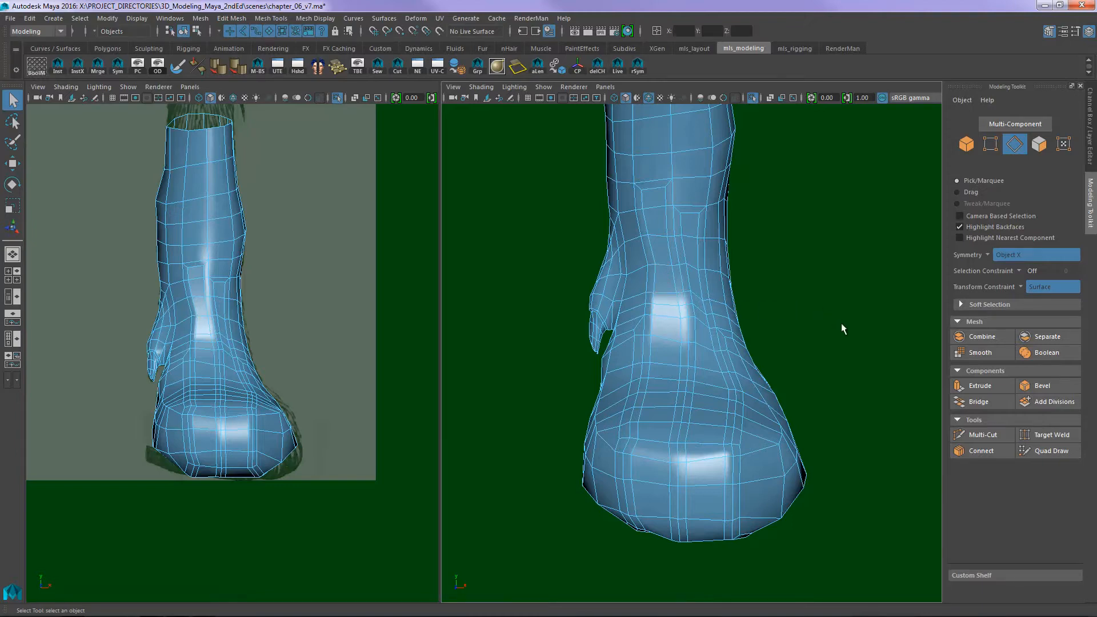
- Inspect the toe columns and their edge flow from the outer side and the front of the paw
left_click_drag(842, 329, 713, 291, "alt")
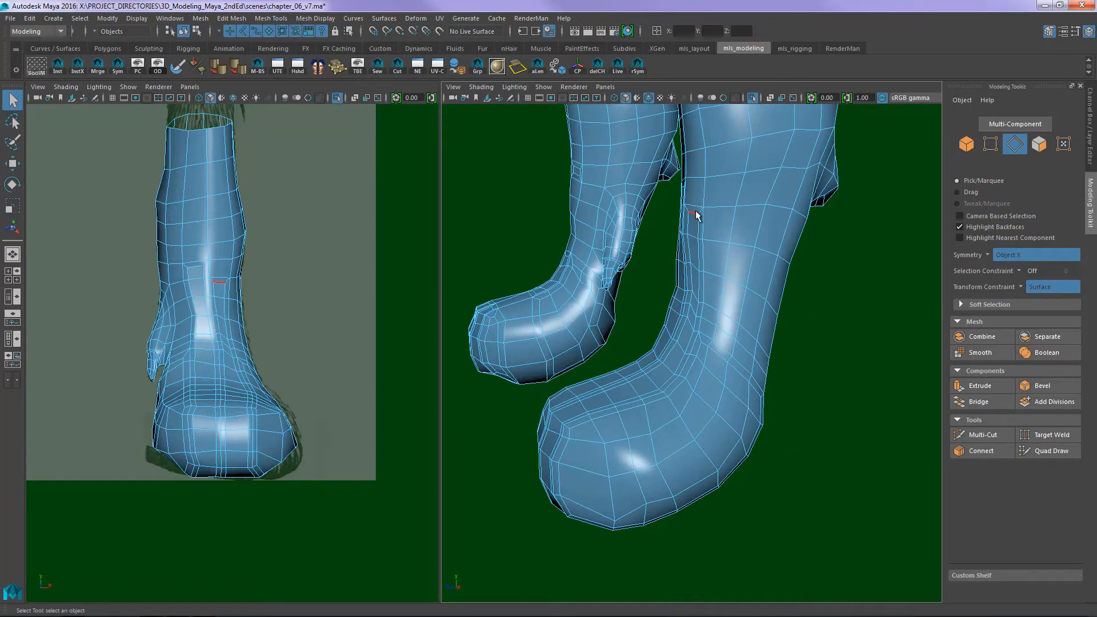
right_click_drag(844, 239, 695, 229, "alt")
left_click_drag(688, 246, 813, 290, "alt")
right_click_drag(813, 289, 832, 309, "alt")
left_click_drag(832, 309, 792, 296, "alt")
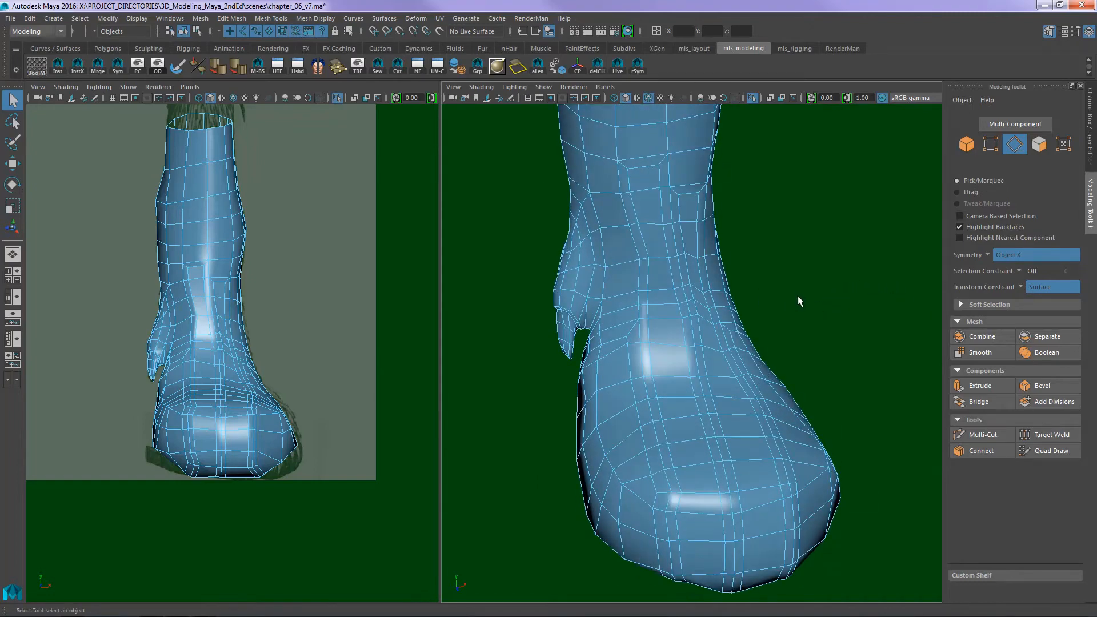
middle_click_drag(793, 305, 784, 257, "alt")
left_click_drag(784, 257, 742, 293, "alt")
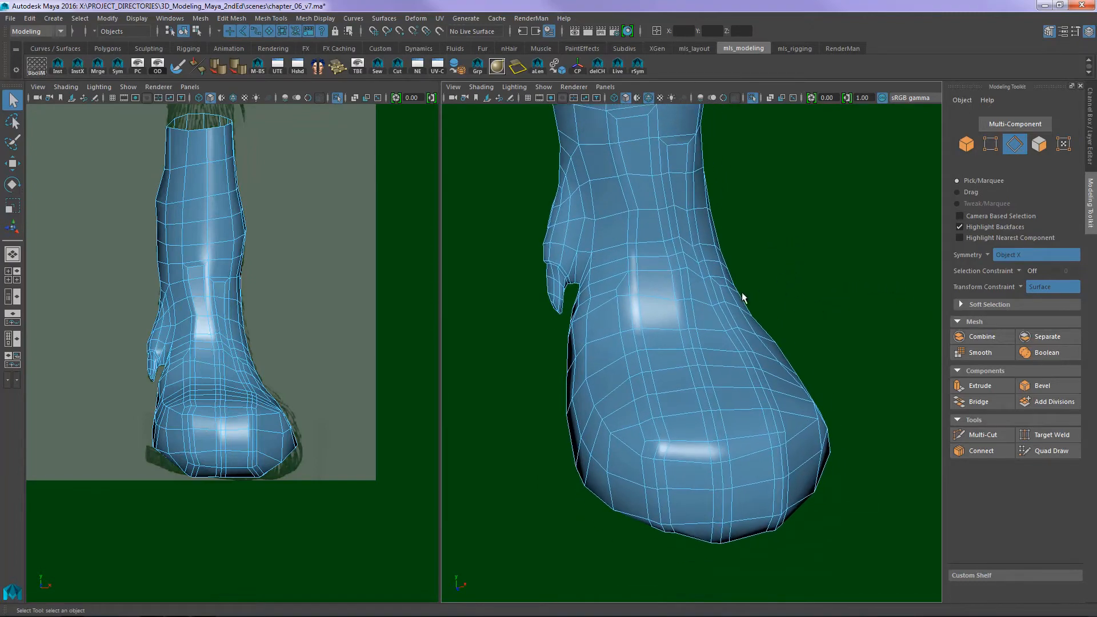
right_click_drag(742, 293, 805, 286, "alt")
middle_click_drag(805, 286, 825, 287, "alt")
right_click_drag(825, 287, 785, 267, "alt")
left_click_drag(786, 267, 787, 276, "alt")
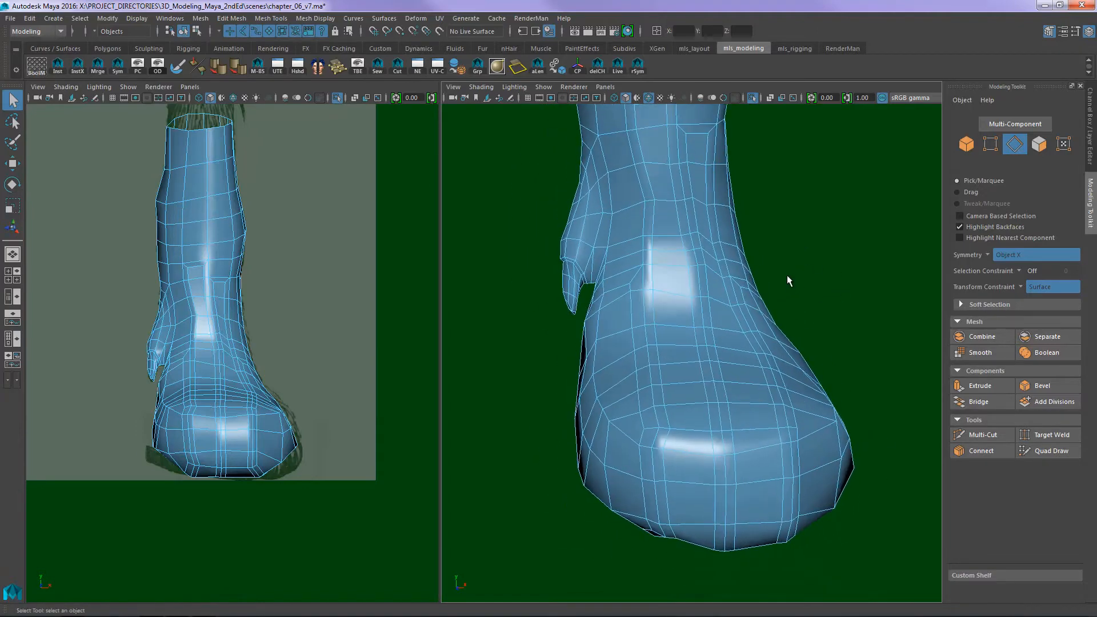
- Check how the toes divide on the dog's front paws in the 08_dog_front_back reference, then return to Maya
left_click_drag(737, 320, 728, 384, "alt")
left_click(666, 332)
key("alt+Tab")
left_click(536, 323)
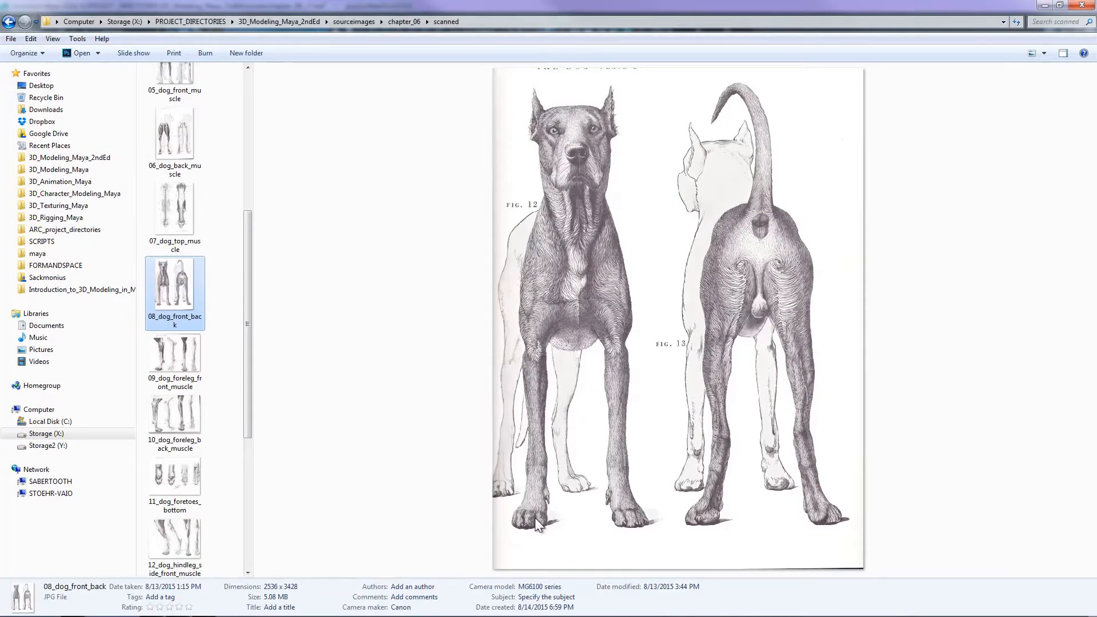
key("alt+Tab")
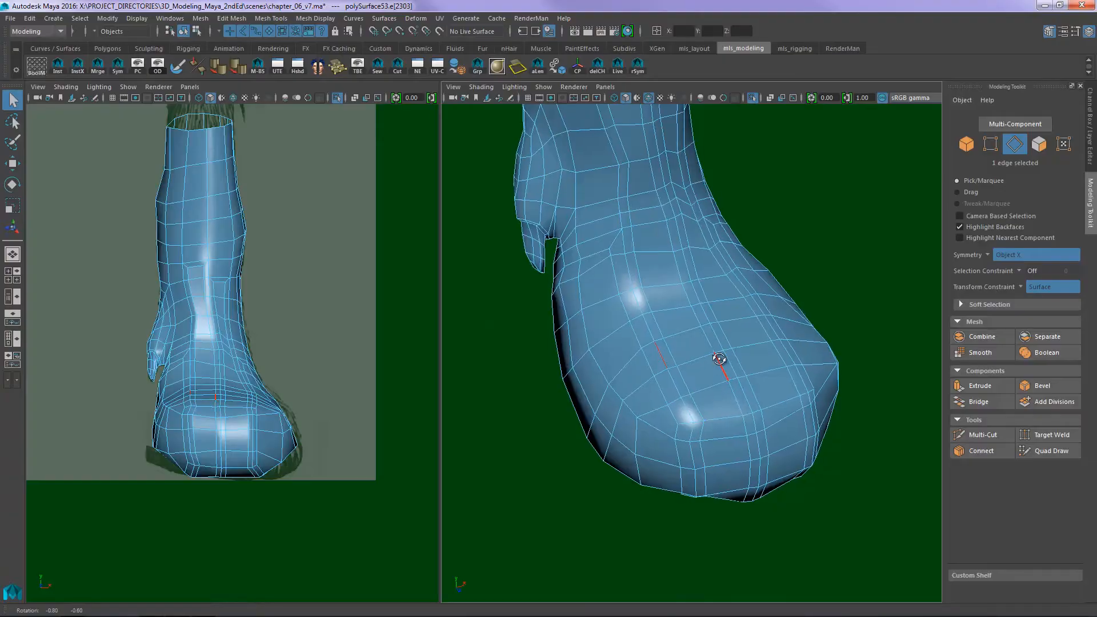
- Select the three centre edge runs between the four toes, from the top of the paw around to its underside
left_click_drag(720, 359, 702, 310, "alt")
double_click(639, 372)
double_click(696, 345, "shift")
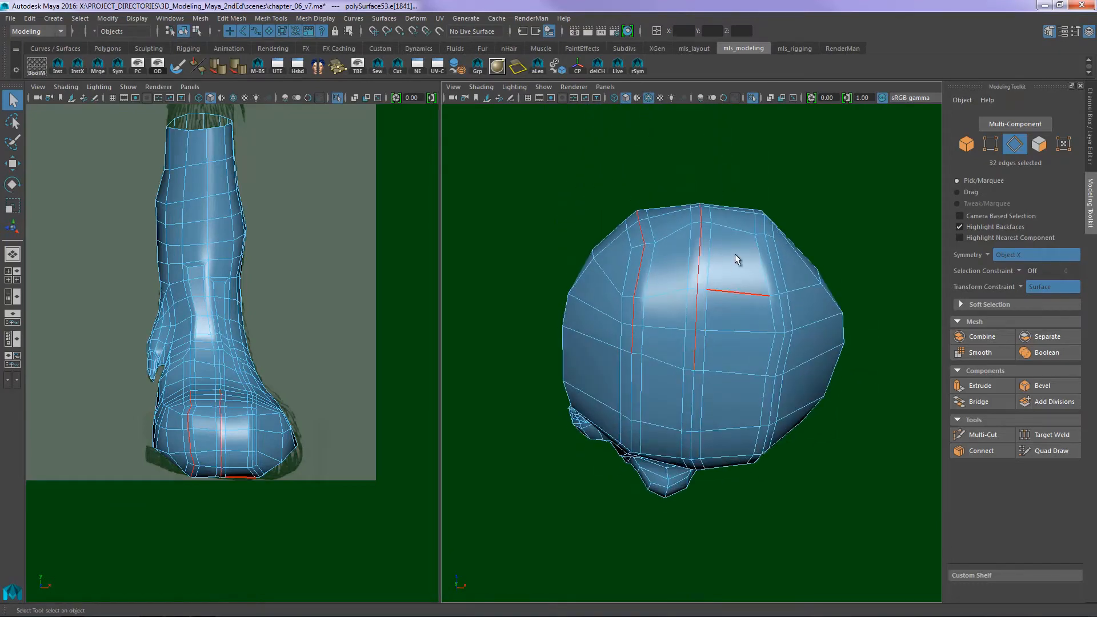
left_click_drag(735, 255, 757, 343, "alt")
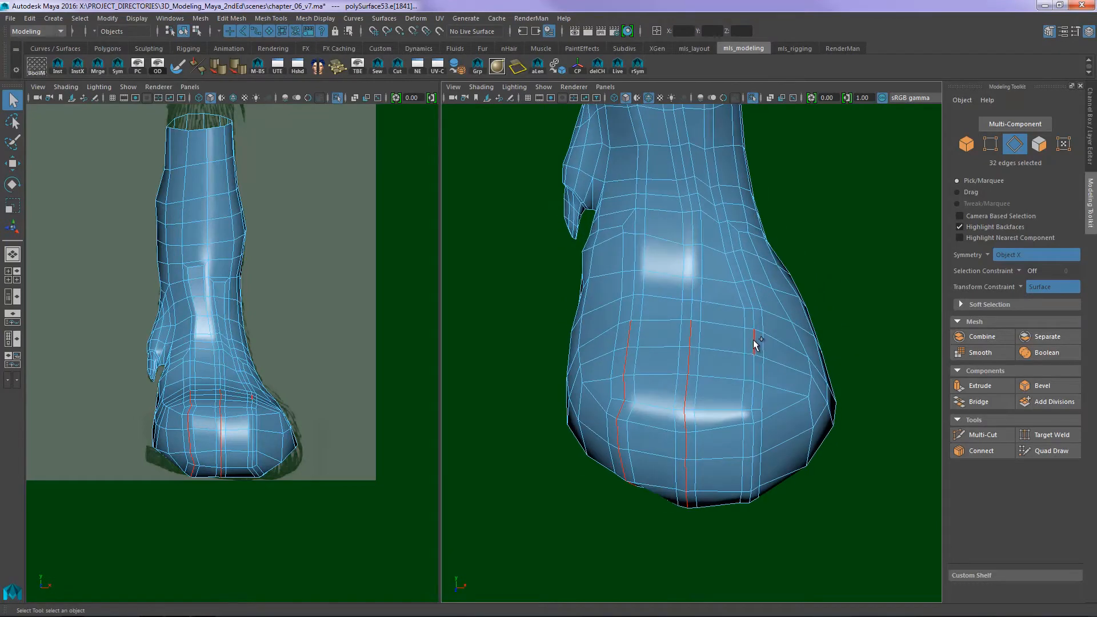
left_click_drag(738, 384, 739, 304, "alt")
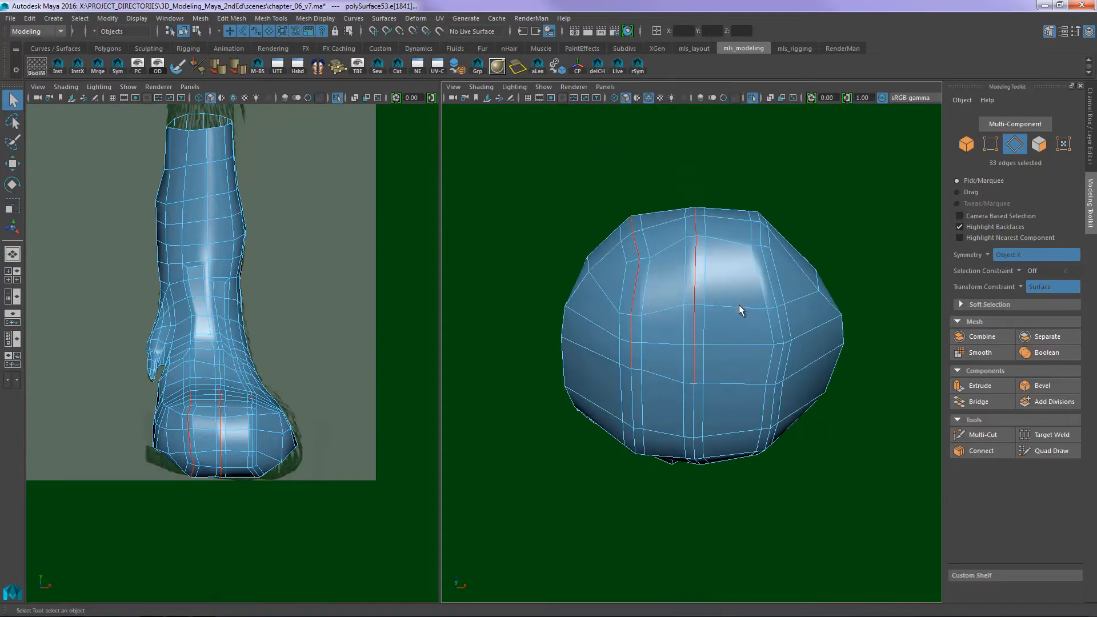
double_click(782, 359, "shift")
left_click_drag(773, 263, 824, 312, "alt")
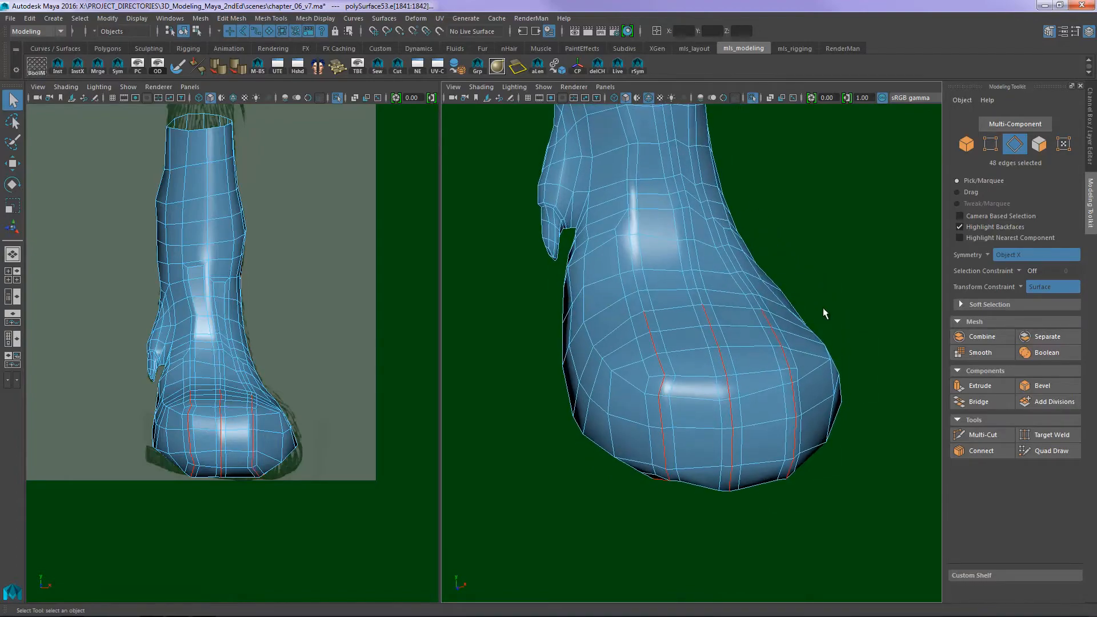
- Examine the selected edge runs through the paw in wireframe display and return to shaded display
key("4")
mouse_move(838, 253)
left_mouse_down("alt")
mouse_move(788, 252)
mouse_move(835, 249)
left_mouse_up("alt")
key("f")
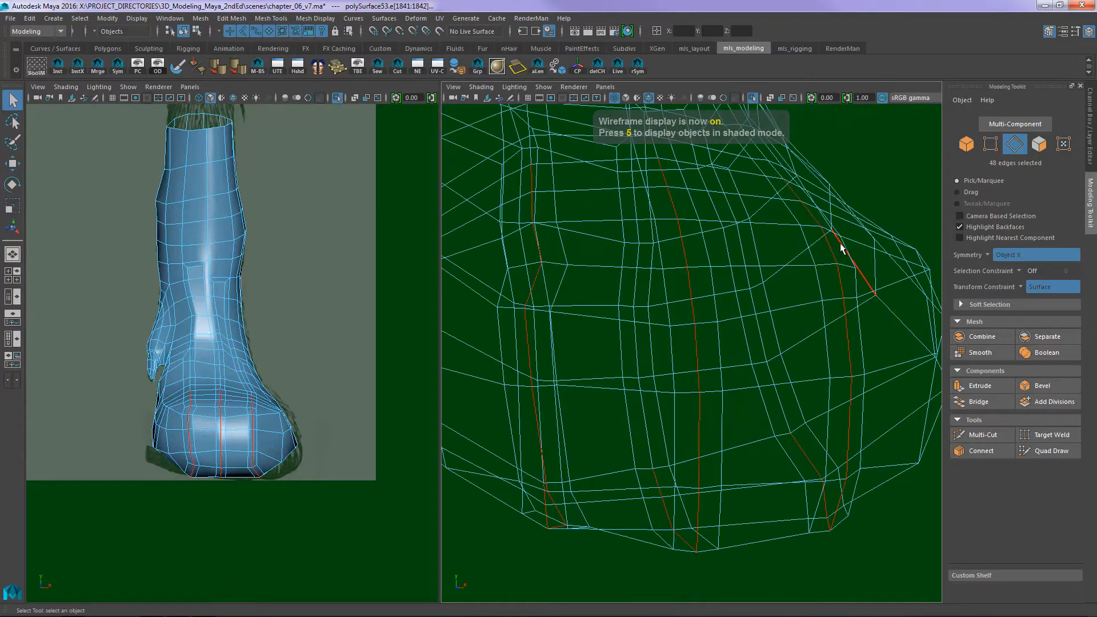
right_click_drag(840, 243, 742, 198, "alt")
key("5")
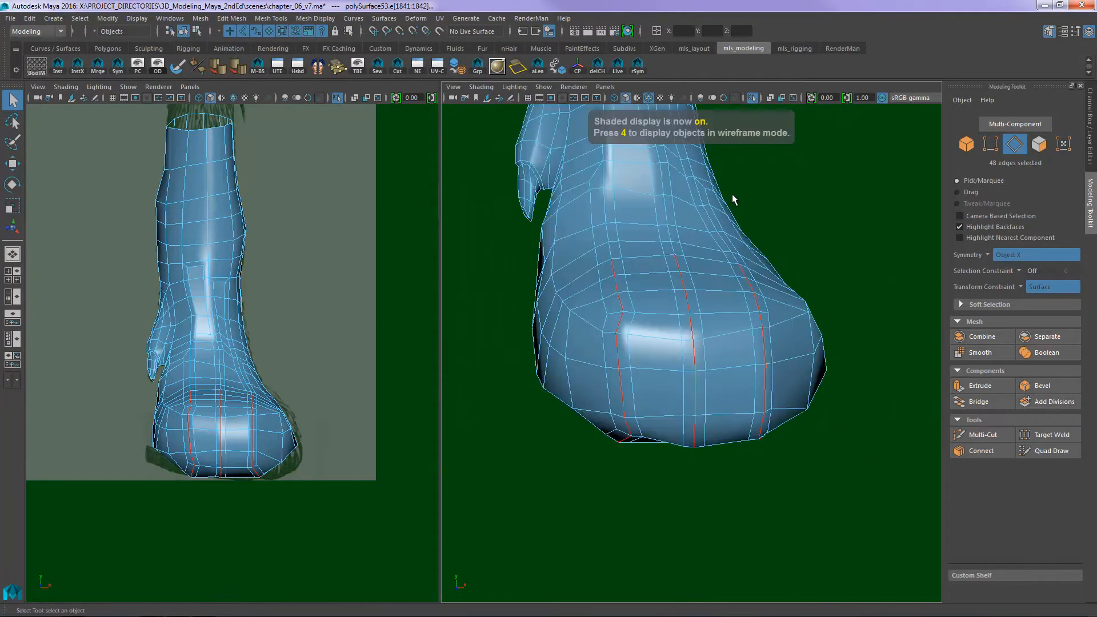
- Push the selected edges into the paw with the Transform component operation to form grooves between the toes, then deselect the mesh
left_click(263, 17)
mouse_move(231, 17)
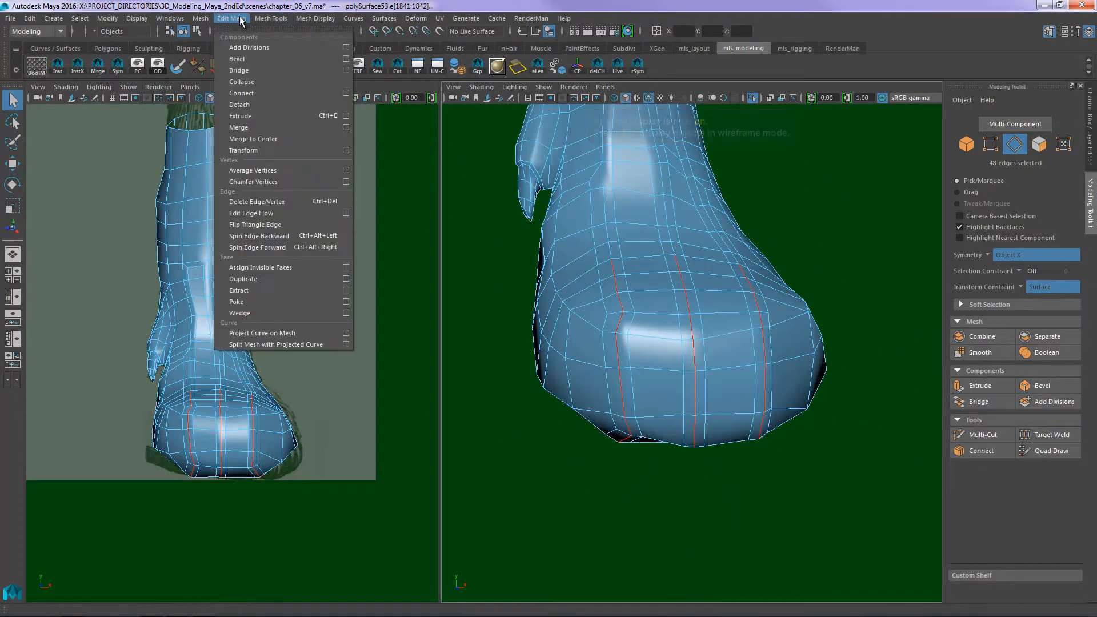
left_click(277, 149)
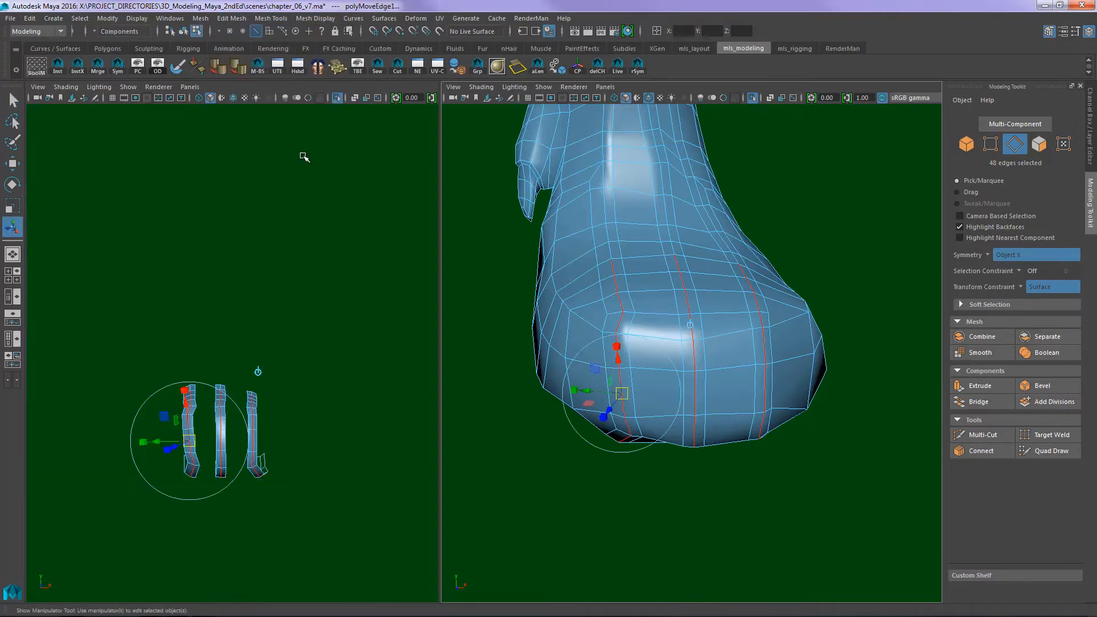
left_click_drag(708, 284, 790, 273, "alt")
key("w")
key("F8")
left_click(828, 208)
- Inspect the new grooves between the toes from the front and above the paw
left_click_drag(827, 210, 788, 264, "alt")
middle_click_drag(787, 264, 811, 258, "alt")
left_click_drag(811, 259, 756, 295, "alt")
scroll(716, 278, "up", 2)
key("F11")
left_click(647, 337)
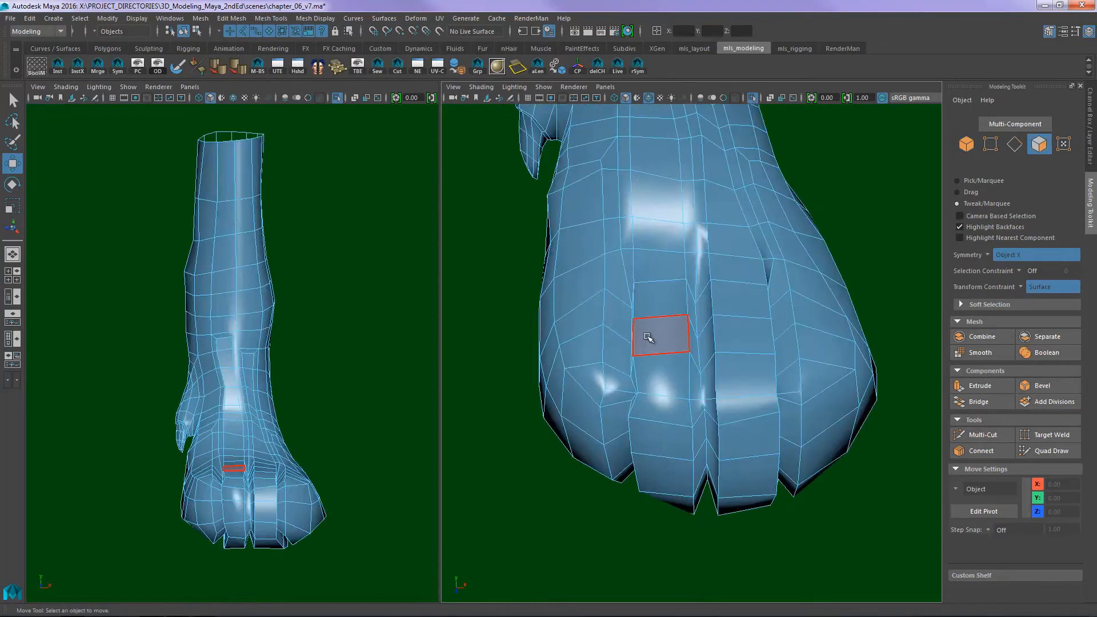
mouse_move(640, 335)
left_mouse_down("alt")
mouse_move(657, 348)
mouse_move(649, 336)
left_mouse_up("alt")
right_click_drag(649, 336, 622, 290)
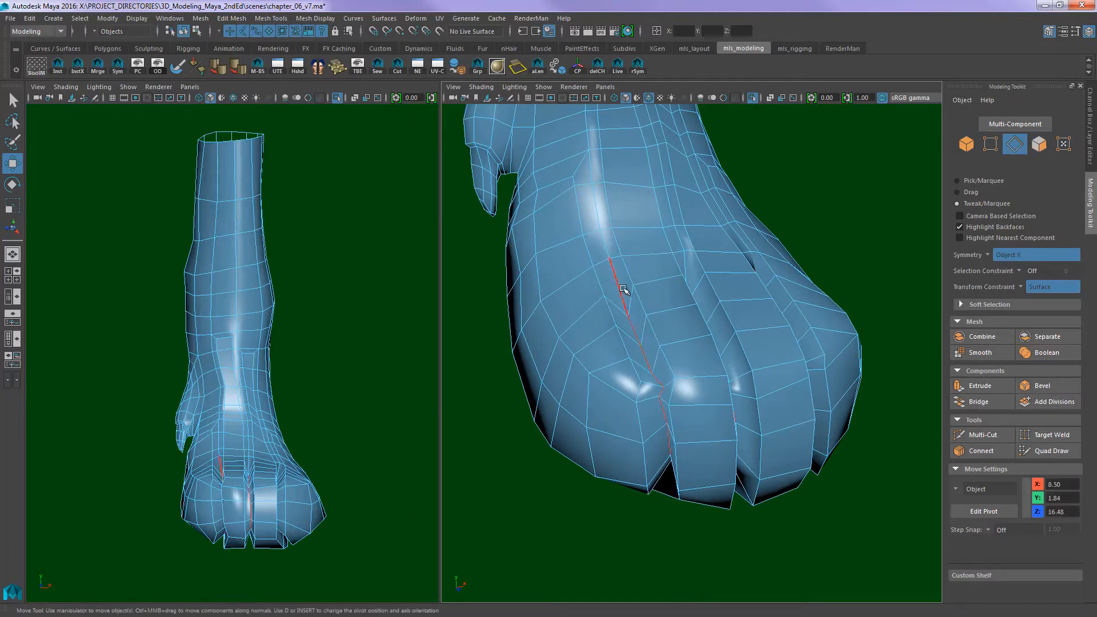
- Pick edges along the groove nearest the dewclaw and examine how they run under the paw
left_click_drag(688, 347, 647, 345, "alt")
left_click(513, 364)
left_click(633, 326)
double_click(629, 389)
left_click_drag(629, 387, 590, 437, "alt")
key("Delete")
left_click(627, 419)
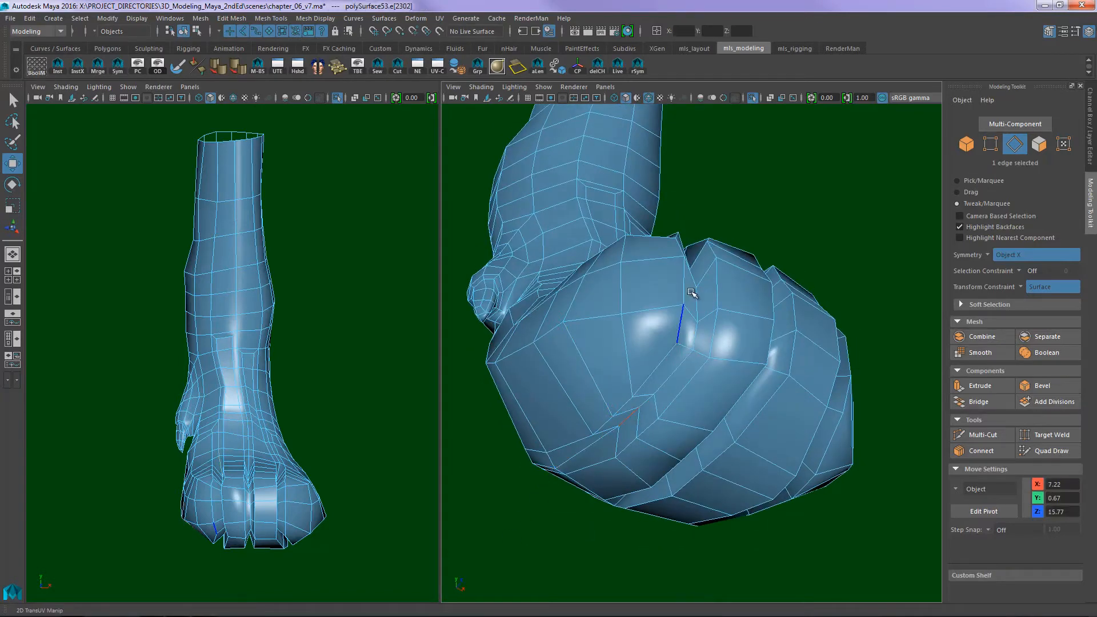
- Select the inner edges of the groove beside the toe opposite the dewclaw and scale them along X
left_click_drag(691, 293, 674, 384, "alt")
double_click(640, 337)
left_click_drag(702, 343, 698, 333, "alt")
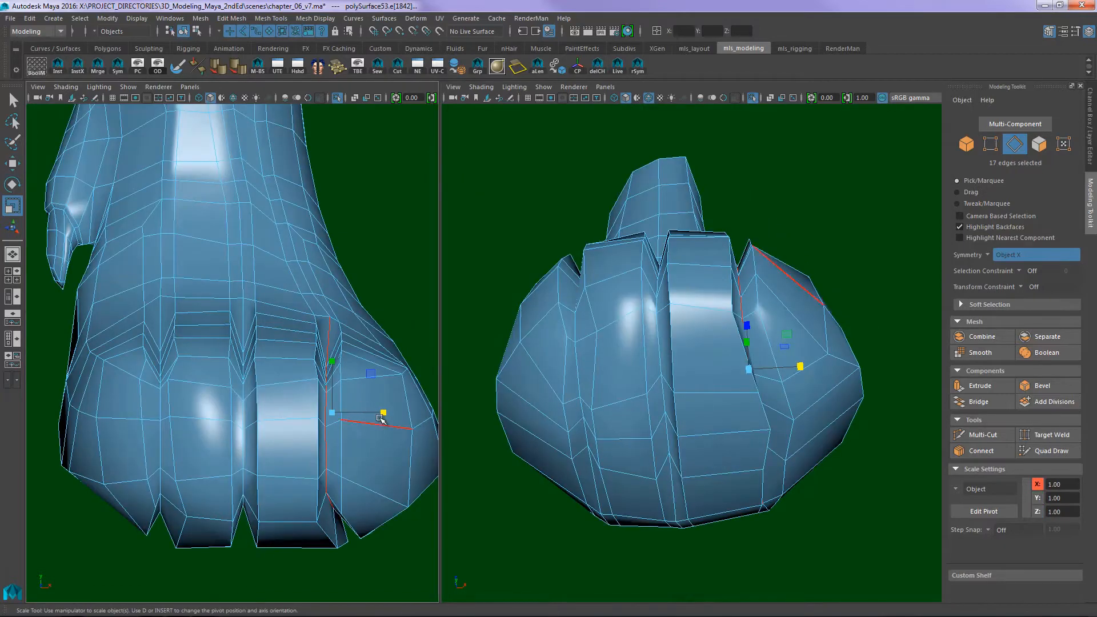
mouse_move(384, 412)
left_mouse_down()
mouse_move(338, 412)
mouse_move(386, 413)
left_mouse_up()
key("w")
mouse_move(706, 381)
left_mouse_down("alt")
mouse_move(690, 400)
mouse_move(693, 344)
mouse_move(688, 406)
mouse_move(698, 394)
mouse_move(725, 412)
mouse_move(713, 338)
mouse_move(731, 299)
mouse_move(718, 269)
mouse_move(693, 260)
mouse_move(679, 291)
mouse_move(680, 379)
mouse_move(695, 335)
mouse_move(684, 317)
mouse_move(691, 372)
mouse_move(703, 374)
mouse_move(678, 384)
mouse_move(718, 374)
mouse_move(708, 360)
left_mouse_up("alt")
- Study the toe pads and toe bones in the 11_dog_foretoes_bottom reference, then return to Maya
key("F9")
left_click(720, 394)
key("alt+Tab")
left_click(550, 323)
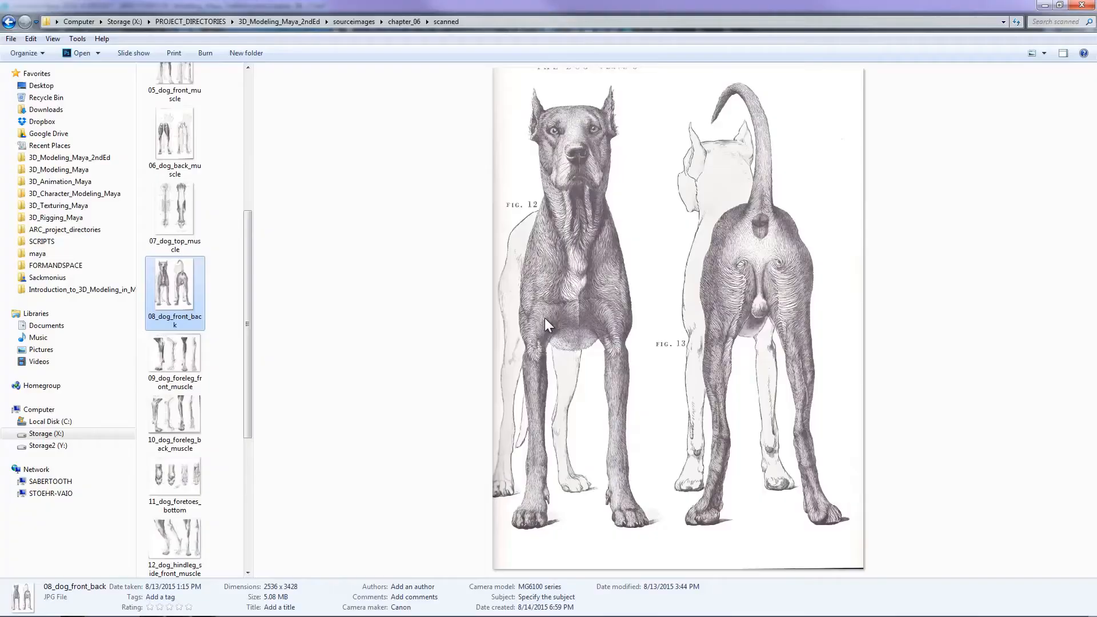
left_click(175, 464)
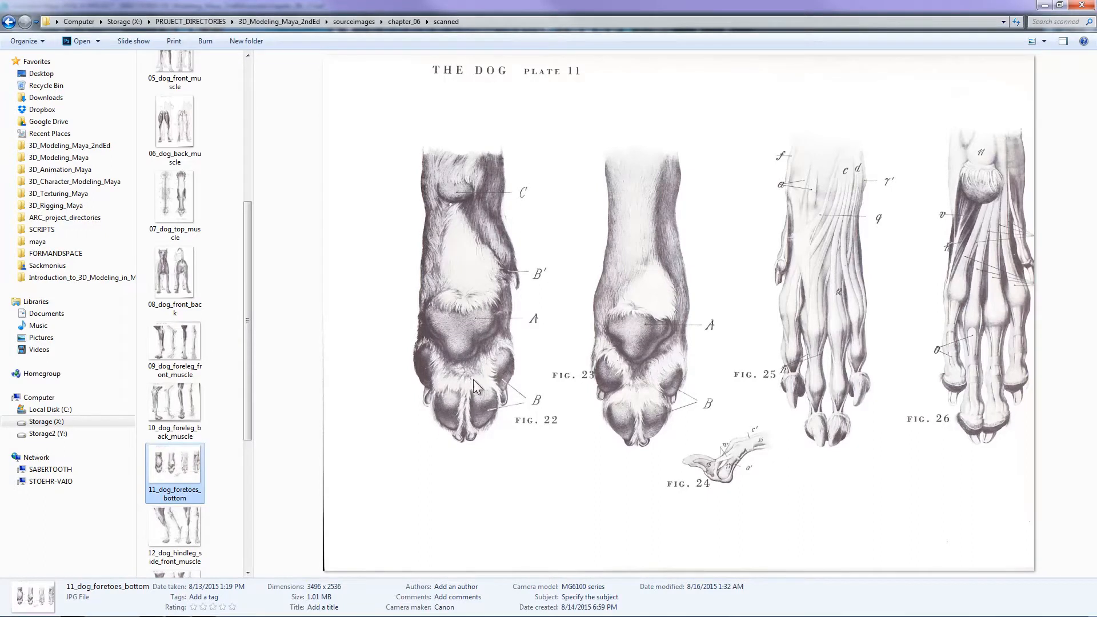
key("alt+Tab")
- Select the leg mesh and brush over the ankle above the toes with the Sculpt Geometry Tool
right_click_drag(639, 243, 708, 238, "alt")
middle_click_drag(707, 238, 717, 307, "alt")
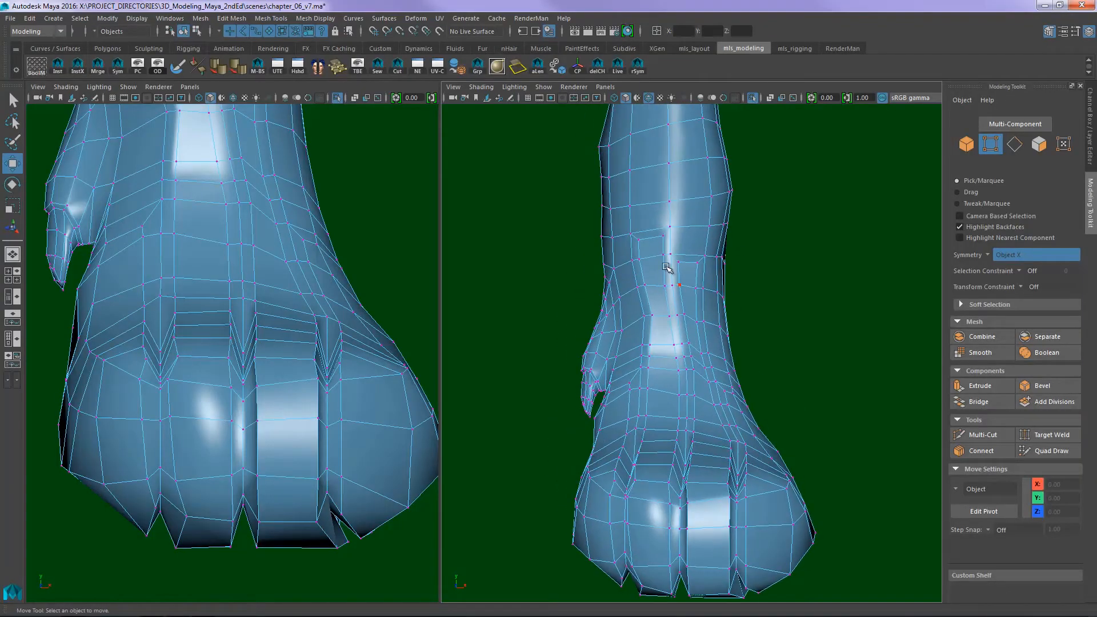
left_click_drag(662, 313, 672, 303, "alt")
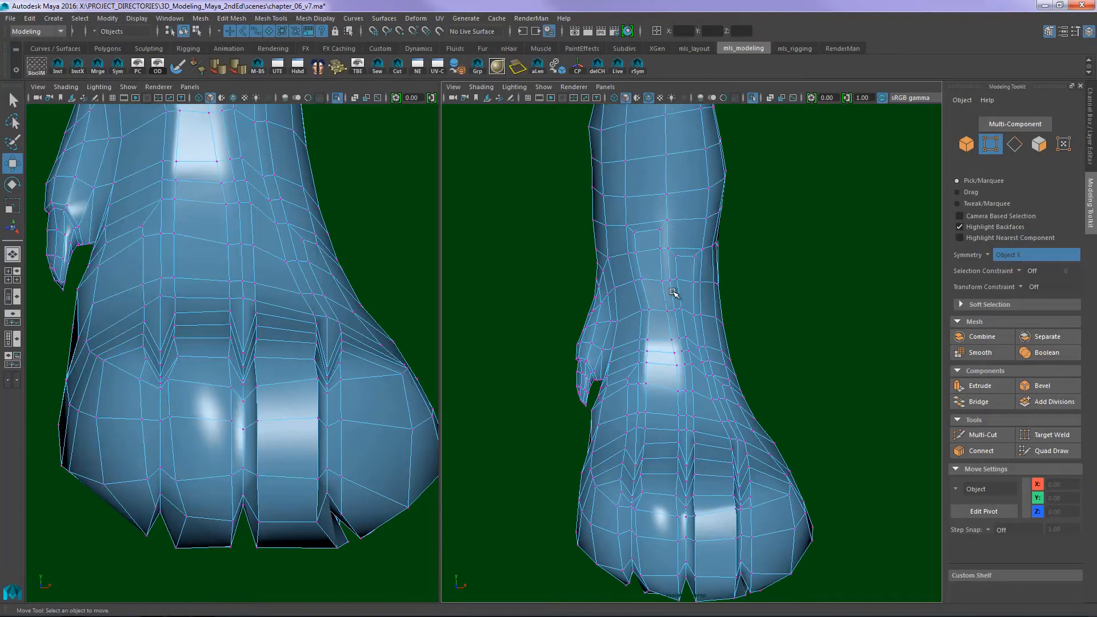
key("F8")
left_click(678, 217)
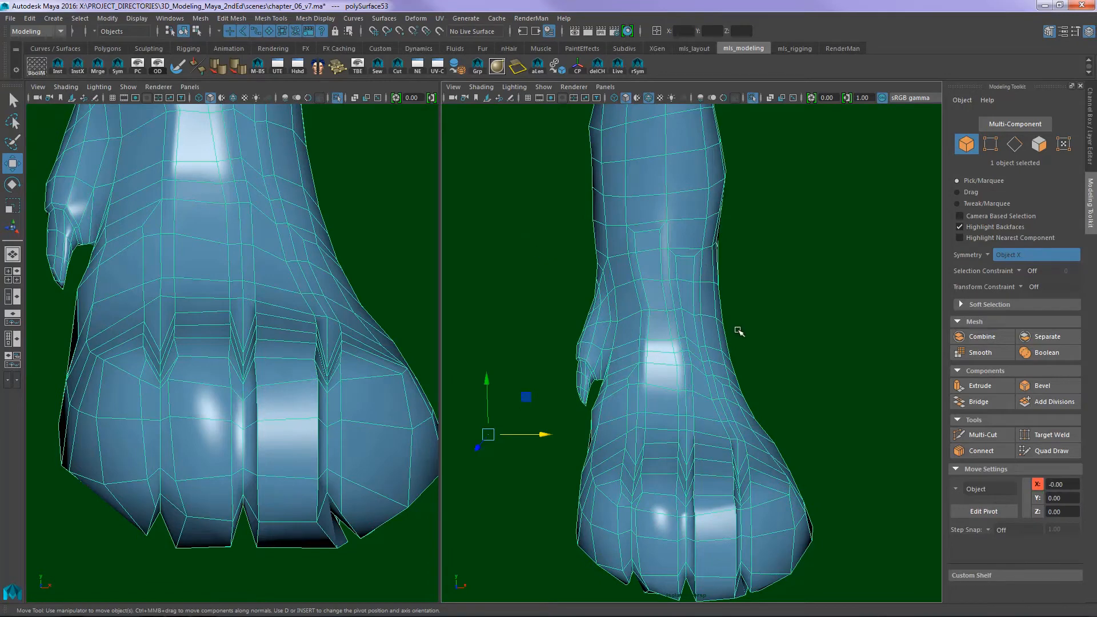
left_click(769, 325)
left_click(702, 336)
left_click(178, 69)
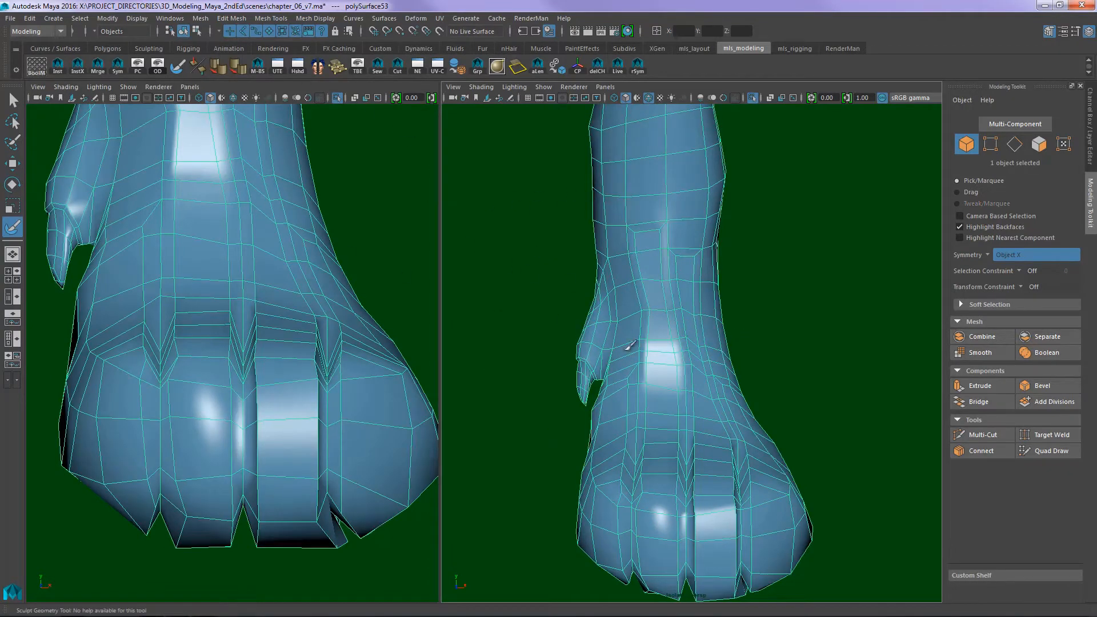
scroll(747, 233, "up", 2)
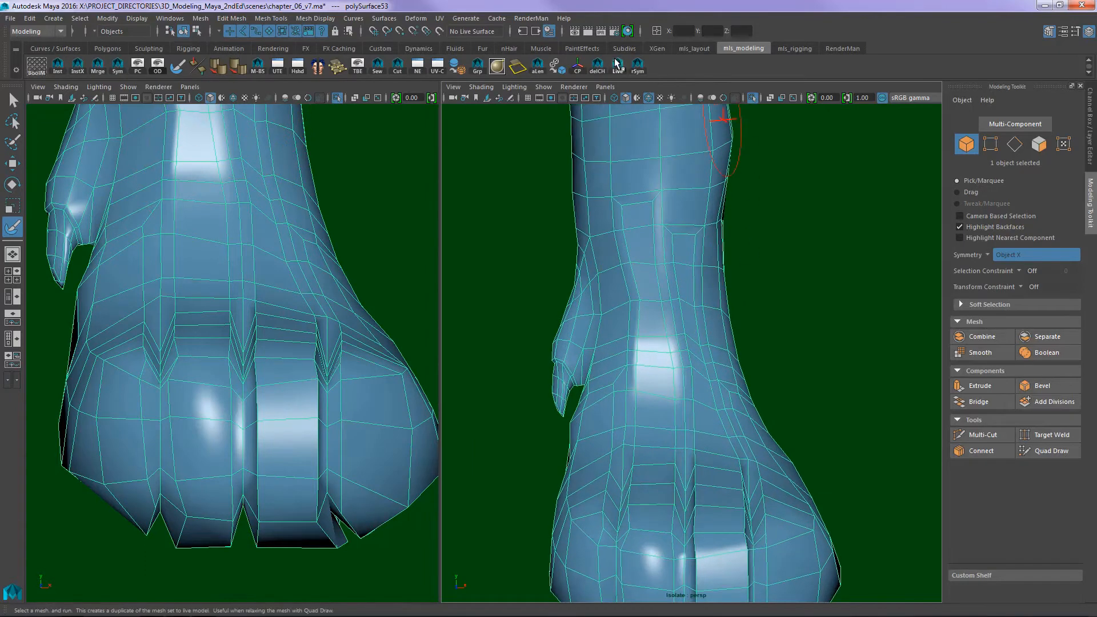
left_click_drag(752, 258, 698, 286, "alt")
middle_click_drag(679, 297, 653, 304, "alt")
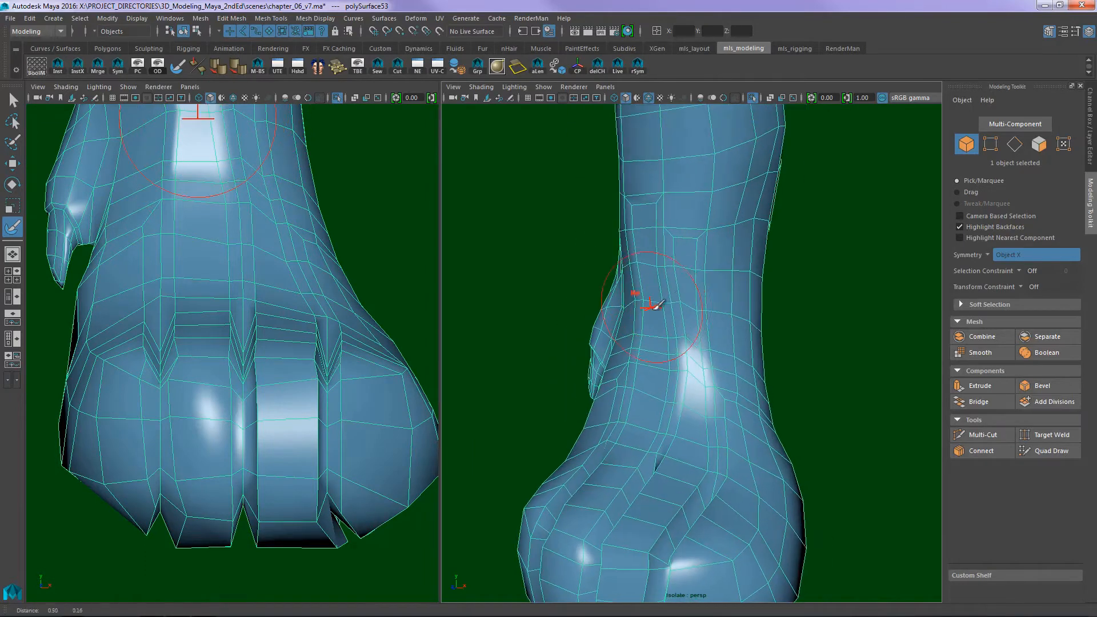
left_click_drag(667, 299, 707, 297, "alt")
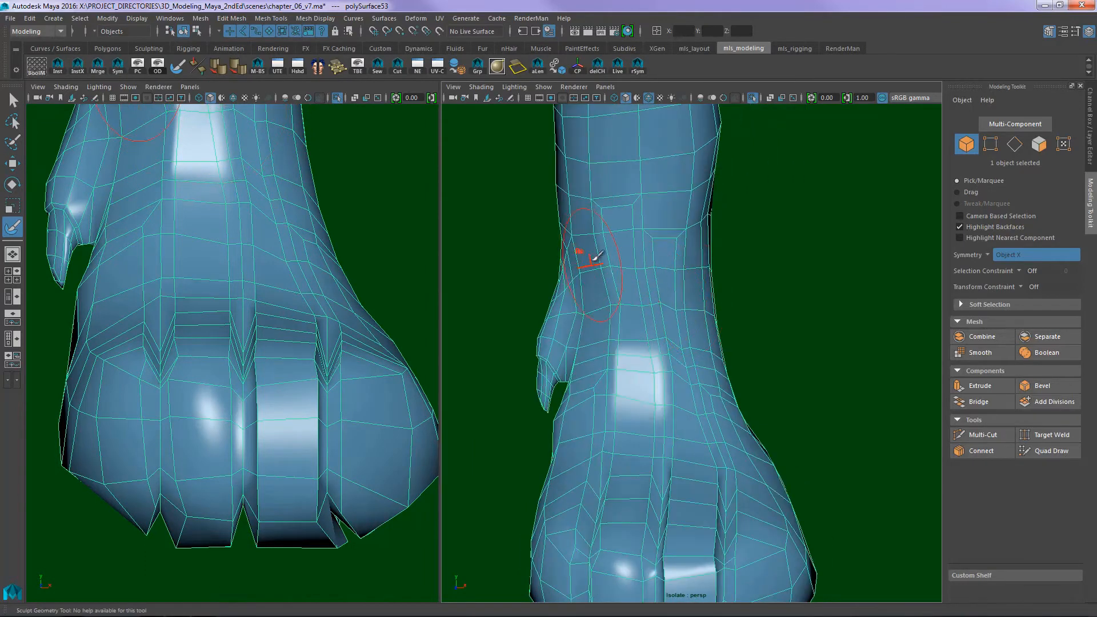
- Open the Sculpt Geometry Tool settings for the Relax operation and position the brush over the ankle above the toes
double_click(179, 69)
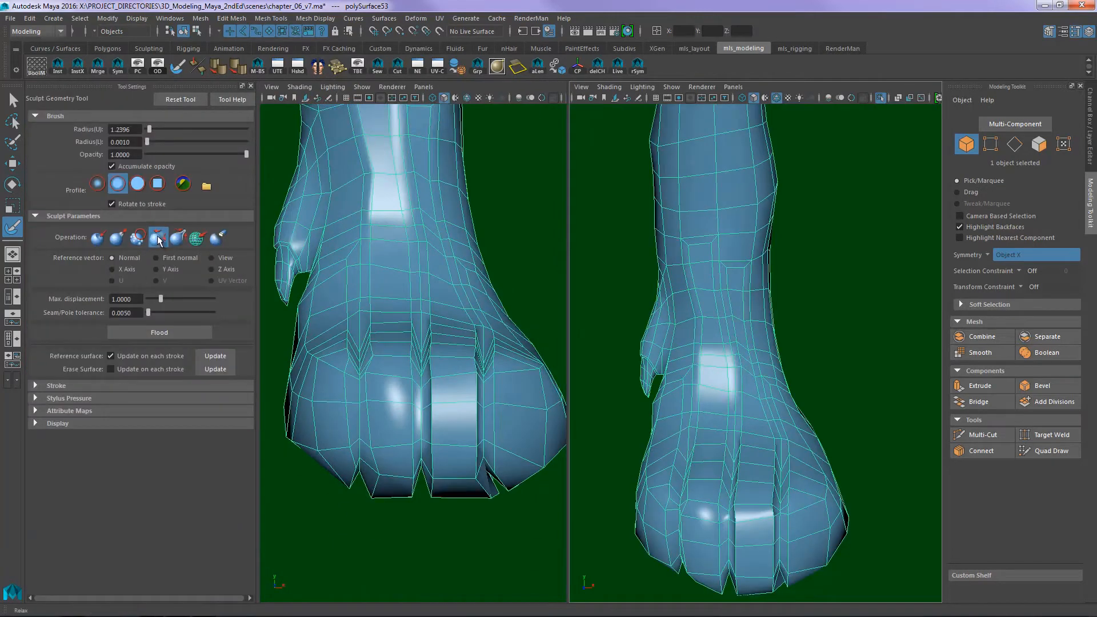
right_click_drag(748, 309, 816, 290, "alt")
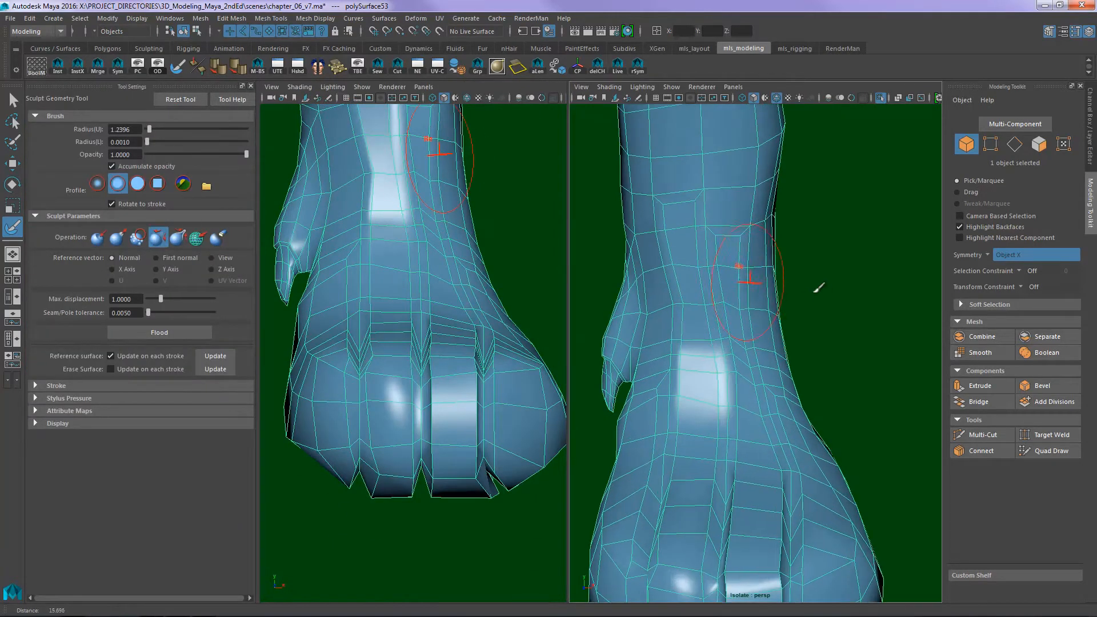
middle_click_drag(715, 270, 741, 289, "alt")
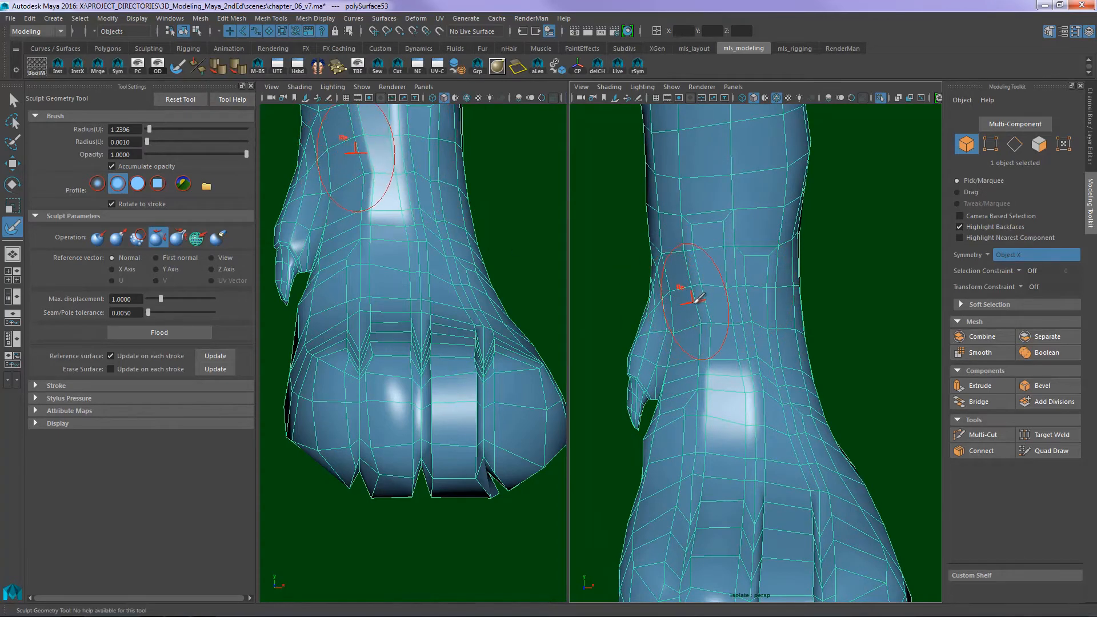
- Look over the mesh sculpting tools on offer besides the Sculpt Geometry Tool
left_click(271, 19)
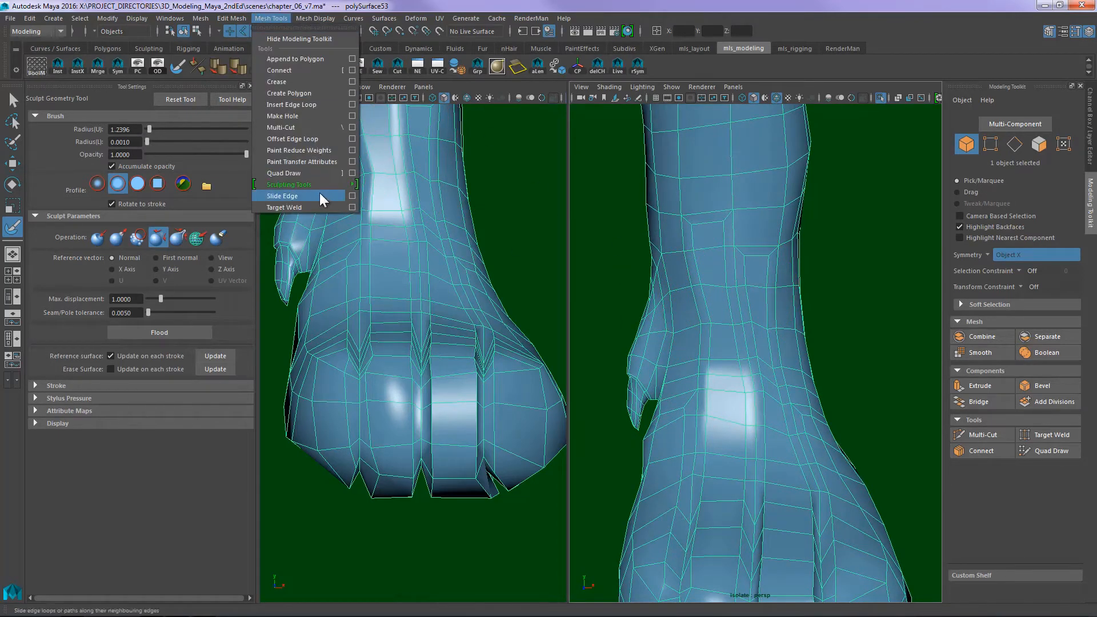
mouse_move(323, 184)
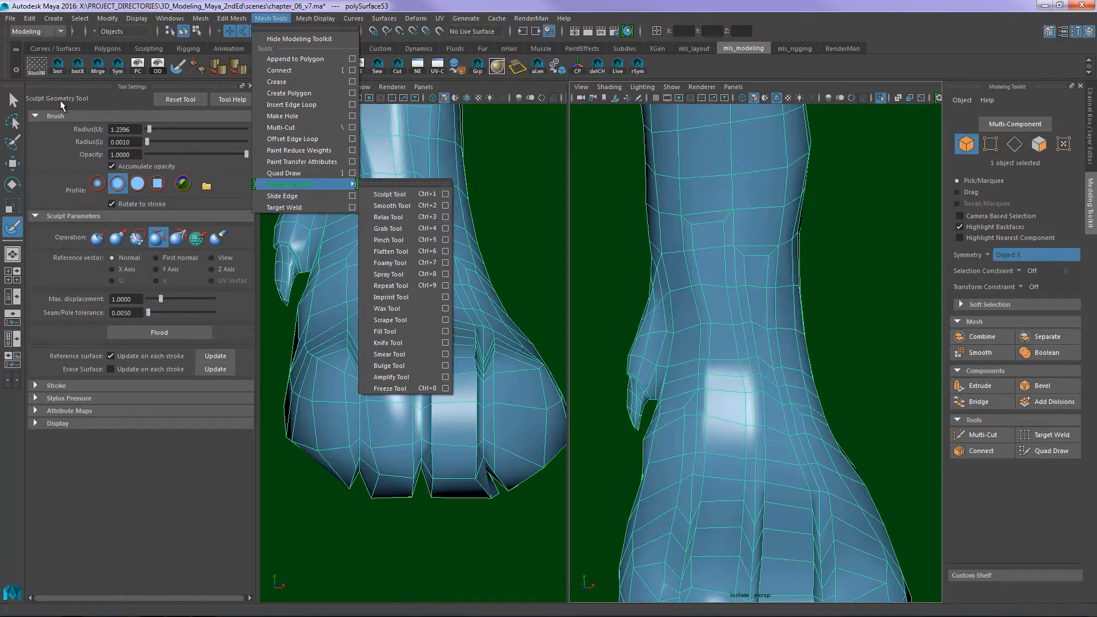
left_click(287, 16)
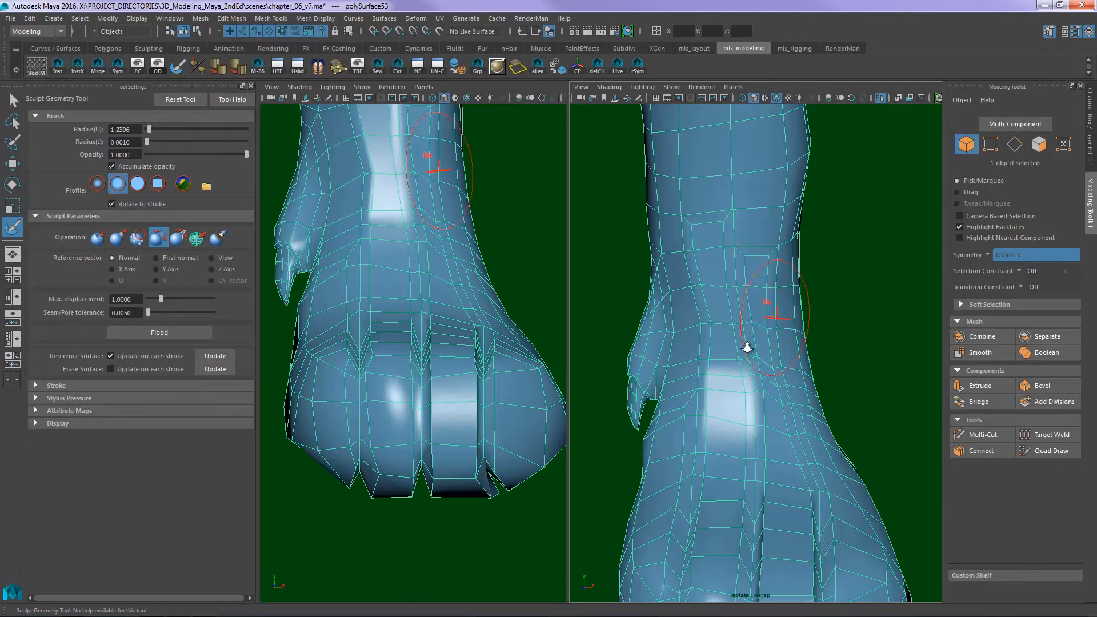
- Reduce the brush radius to 0.5840 and relax the ankle end of the extruded column above the third toe from the dewclaw
right_click_drag(748, 347, 713, 274, "alt")
key("b")
left_click_drag(713, 274, 726, 277)
right_click_drag(726, 277, 757, 277, "alt")
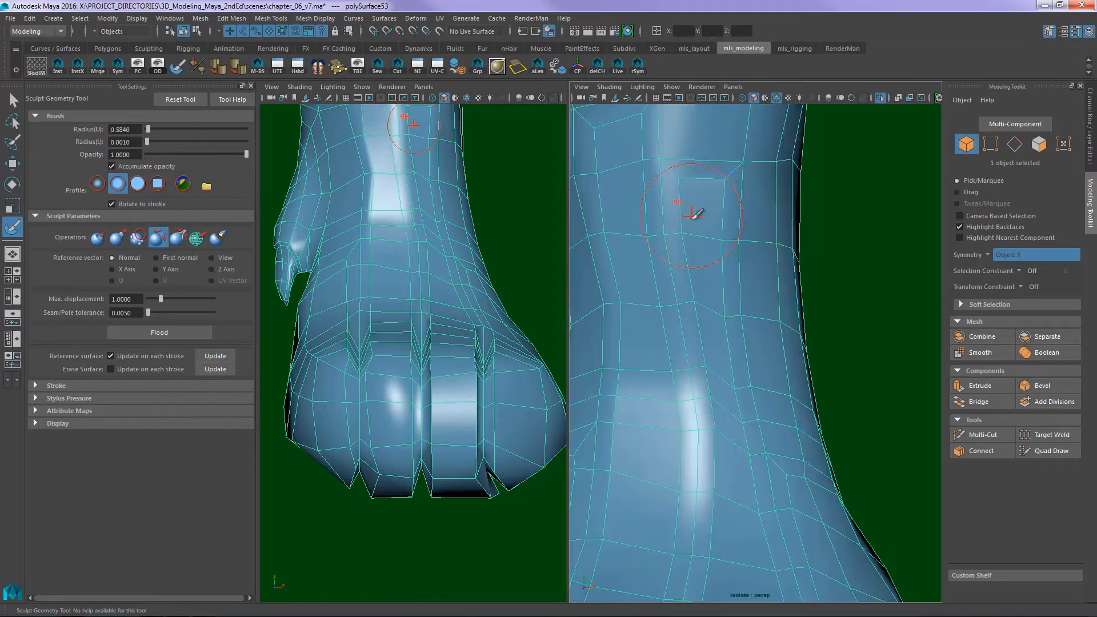
mouse_move(693, 214)
left_mouse_down("alt")
mouse_move(725, 245)
mouse_move(766, 240)
mouse_move(731, 216)
left_mouse_up("alt")
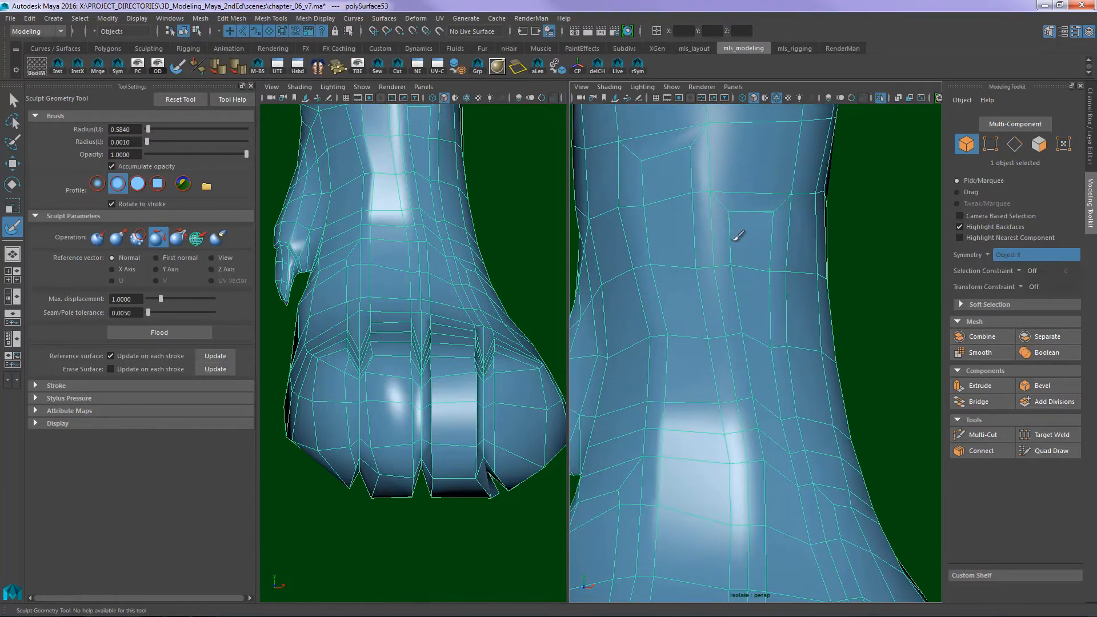
mouse_move(737, 246)
left_mouse_down()
mouse_move(754, 216)
mouse_move(775, 224)
left_mouse_up()
middle_click_drag(755, 243, 737, 202, "alt")
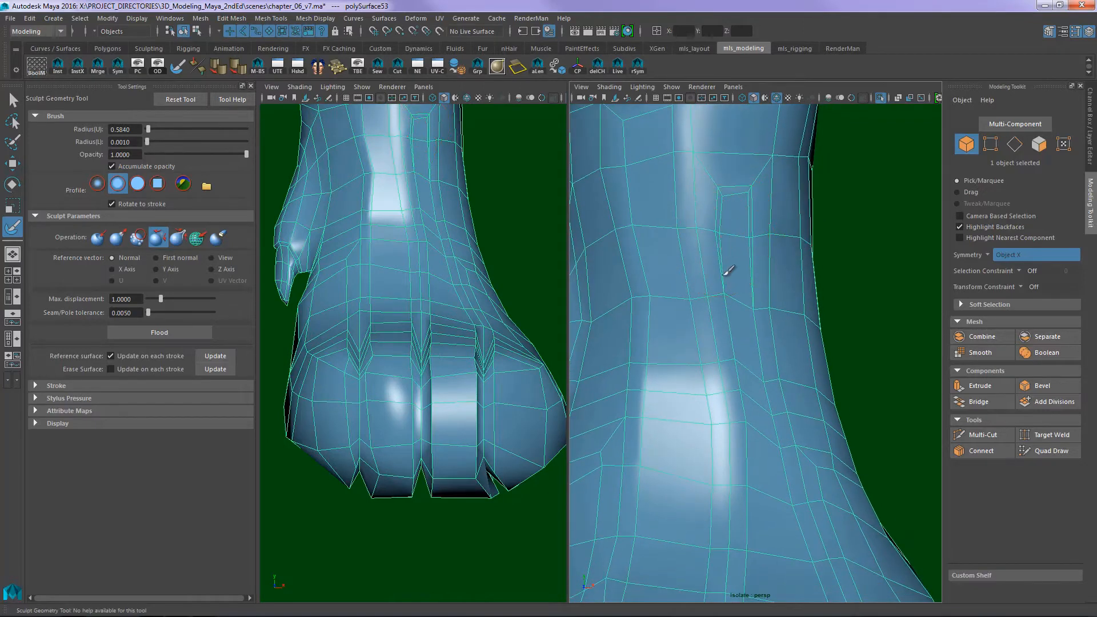
- Relax the extruded column's edges down the instep and over the knuckle of the third toe from the dewclaw
middle_click_drag(740, 362, 734, 253, "alt")
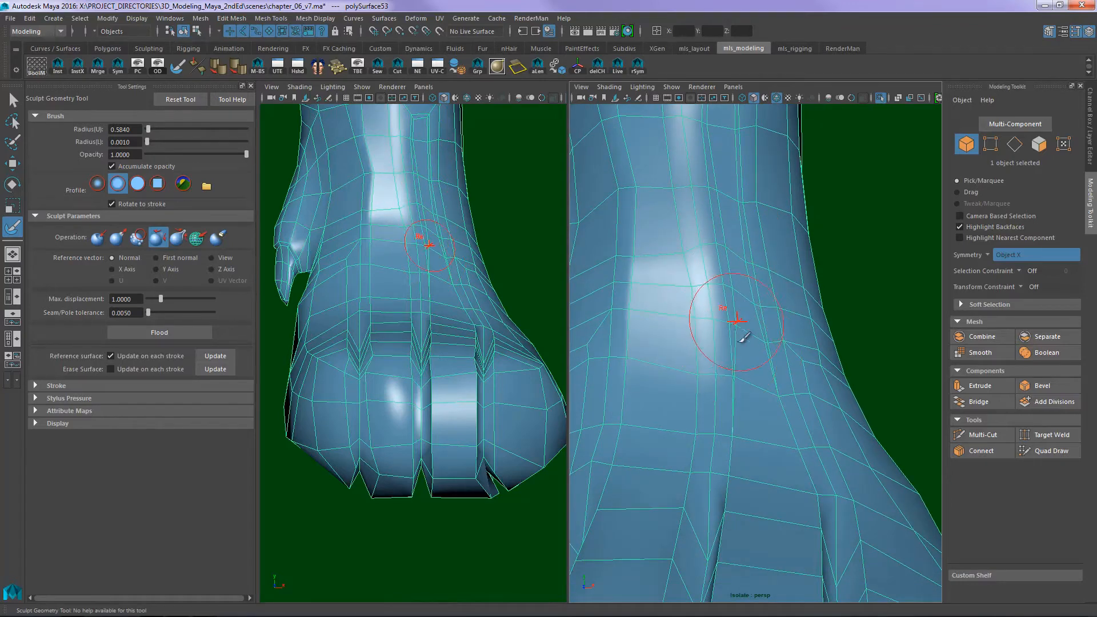
middle_click_drag(744, 338, 746, 259, "alt")
middle_click_drag(736, 356, 751, 277, "alt")
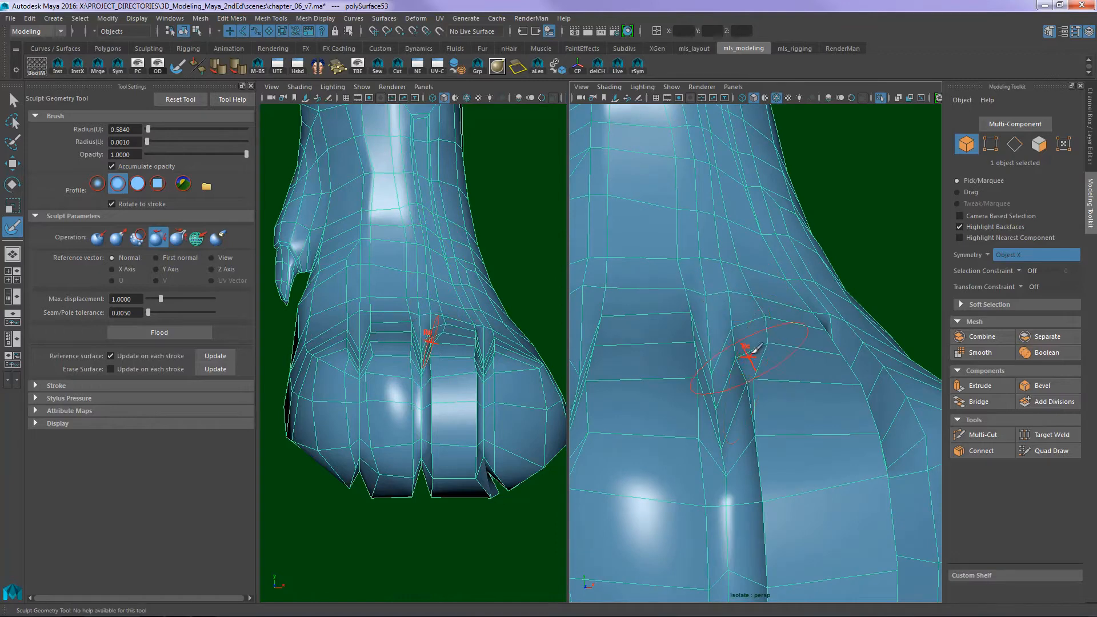
mouse_move(772, 358)
middle_mouse_down("alt")
mouse_move(743, 259)
mouse_move(729, 255)
middle_mouse_up("alt")
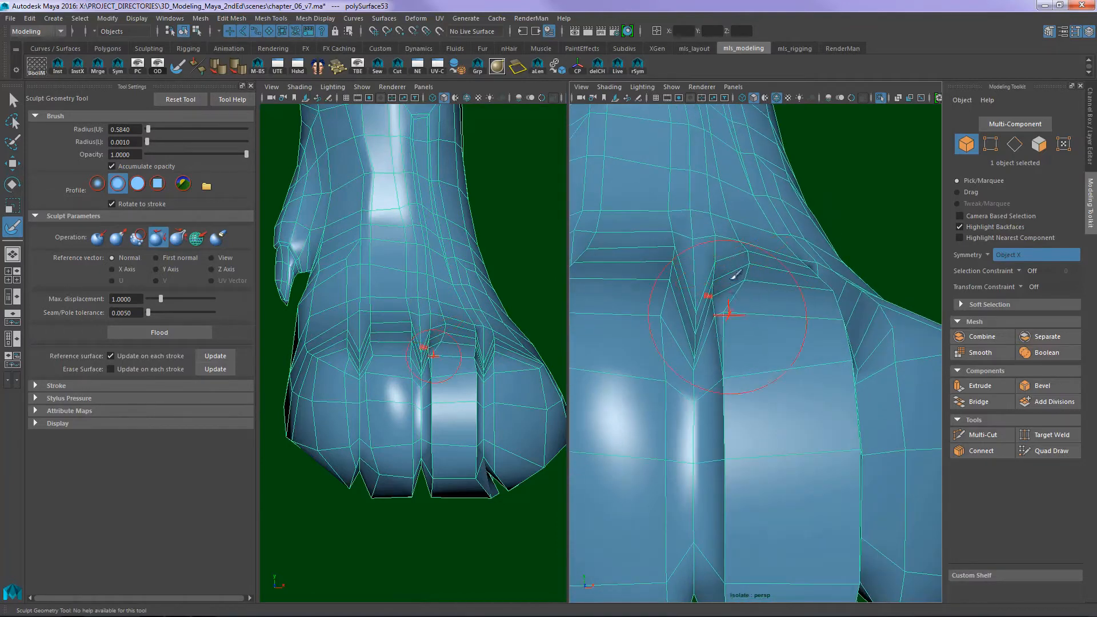
middle_click_drag(750, 292, 749, 245, "alt")
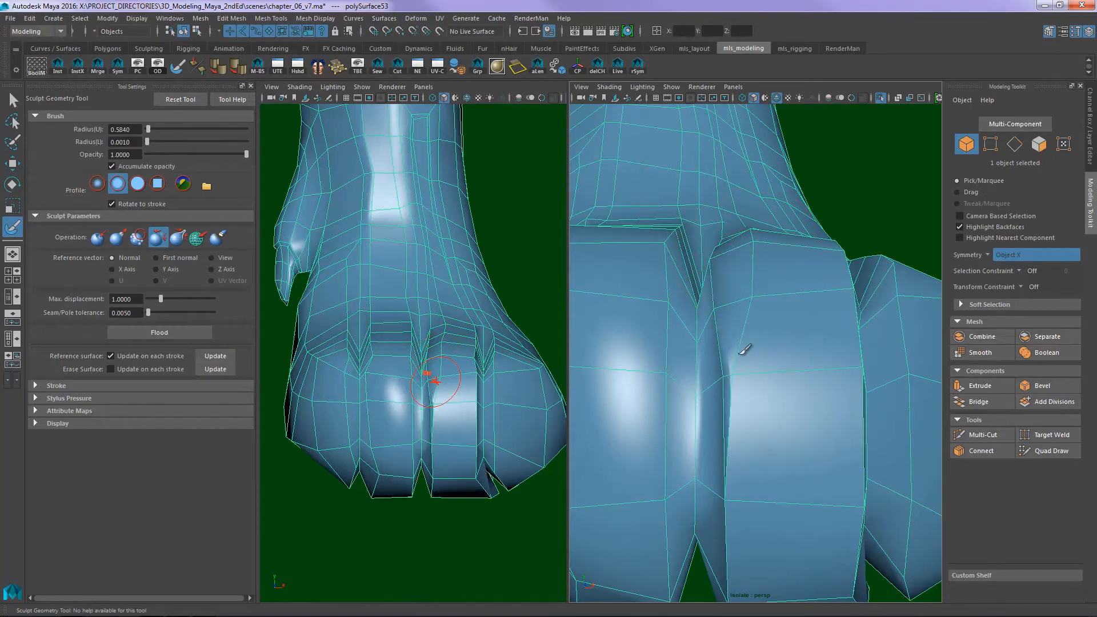
- Relax the extruded faces down the front of the third toe from the dewclaw and beneath the paw
middle_click_drag(745, 350, 747, 227, "alt")
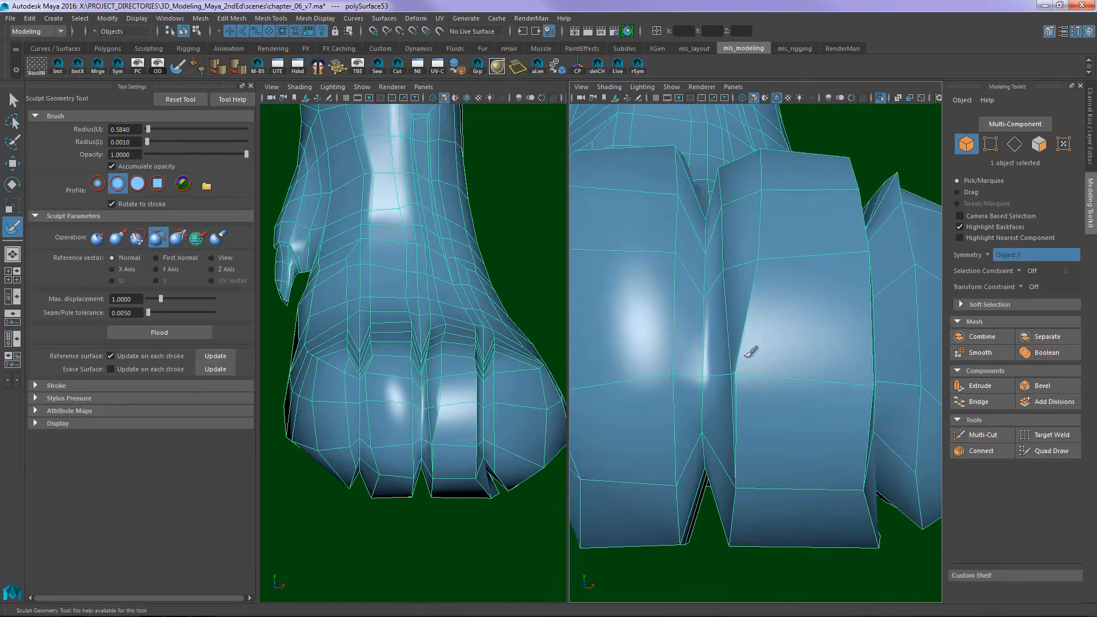
left_click_drag(746, 378, 750, 295)
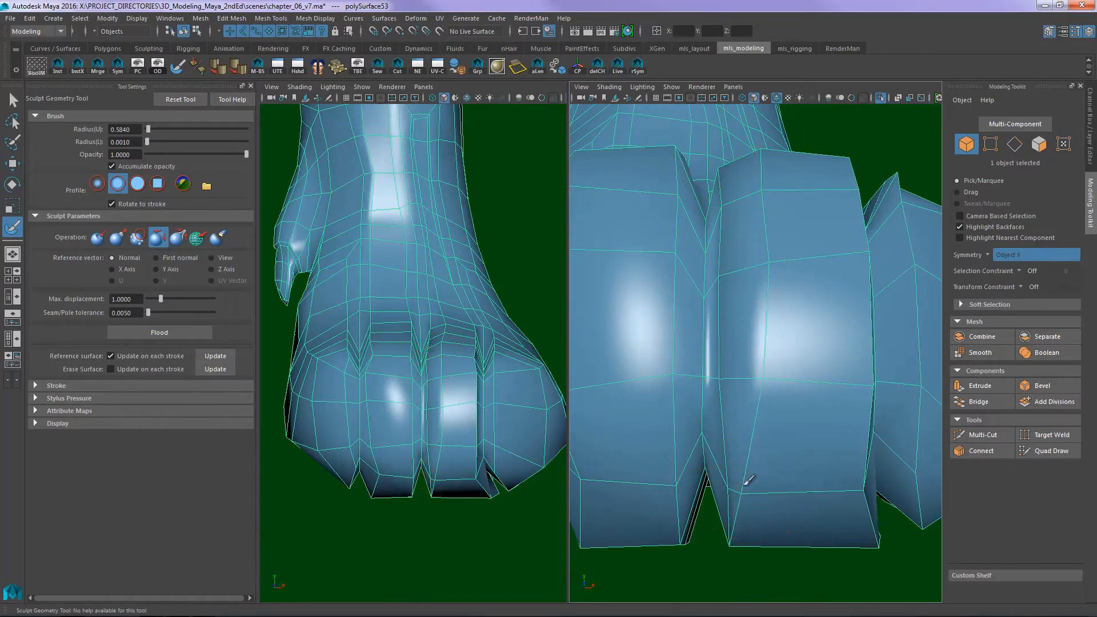
left_click_drag(743, 464, 771, 334, "alt")
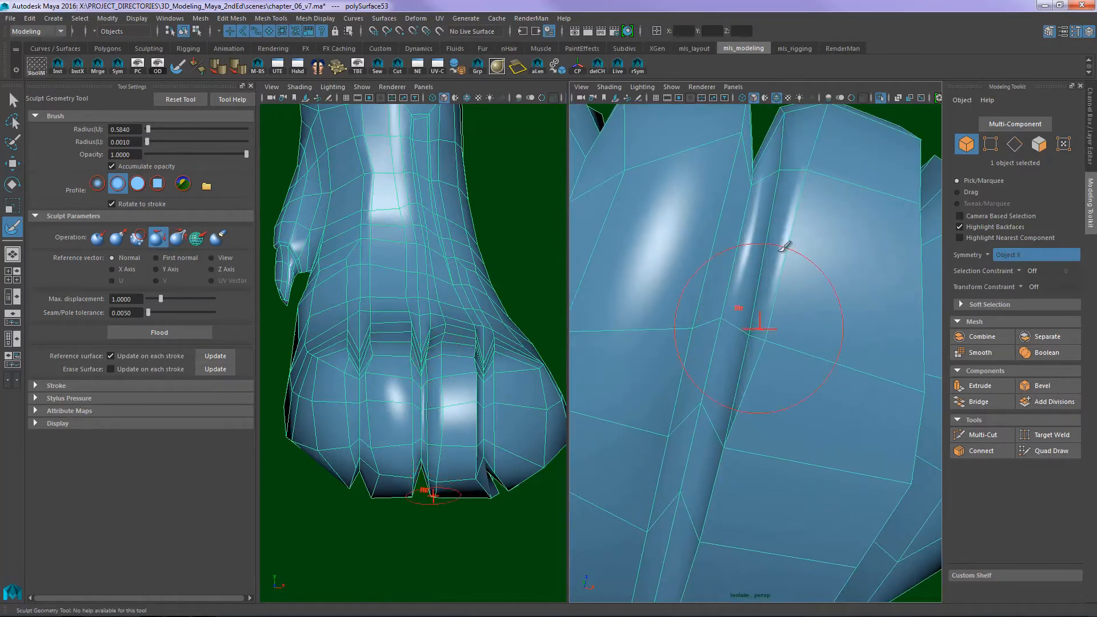
mouse_move(789, 280)
left_mouse_down("alt")
mouse_move(833, 250)
mouse_move(784, 265)
left_mouse_up("alt")
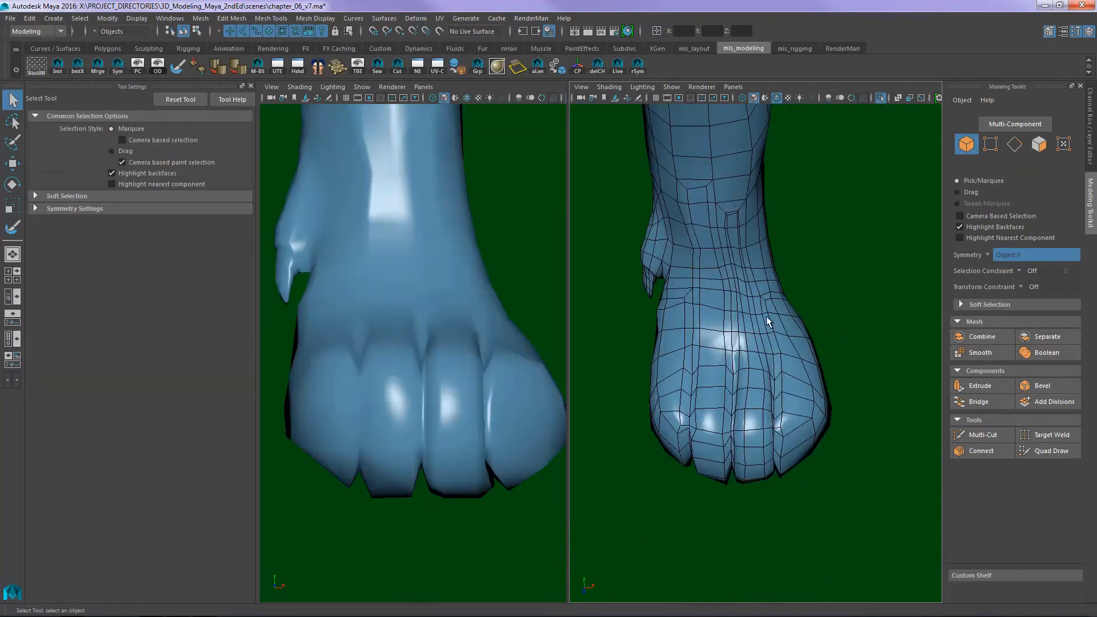
right_click_drag(768, 321, 817, 326, "alt")
left_click_drag(817, 326, 719, 189, "alt")
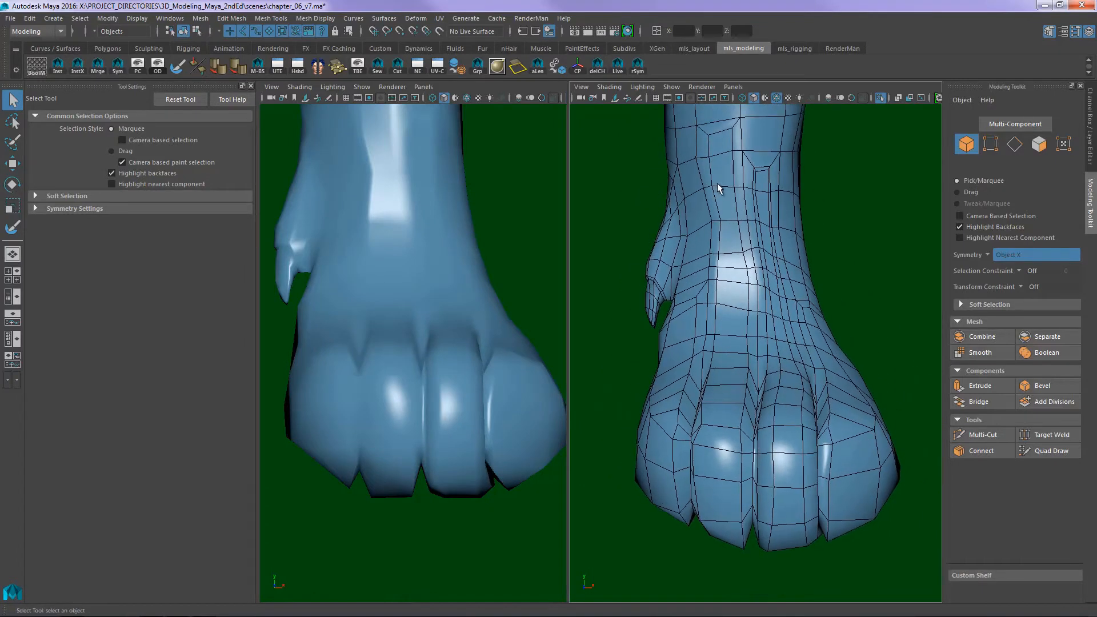
- Select the column of faces running down the front of the ankle toward the second toe from the dewclaw
key("w")
right_click_drag(731, 386, 730, 353)
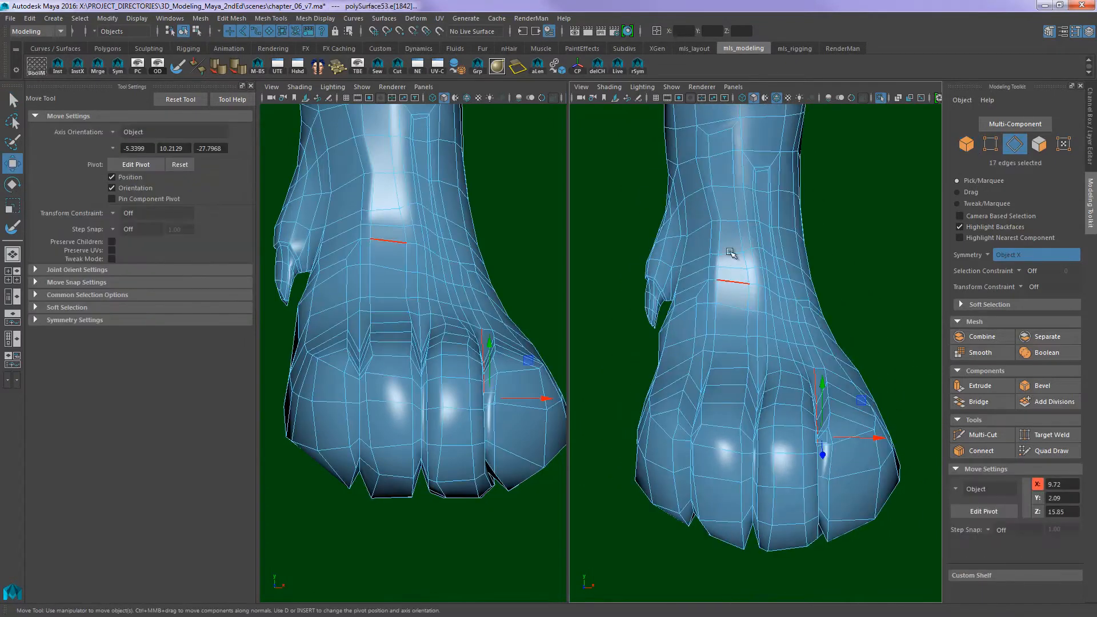
middle_click_drag(719, 153, 725, 216, "alt")
right_click_drag(732, 223, 733, 241)
left_click(732, 212)
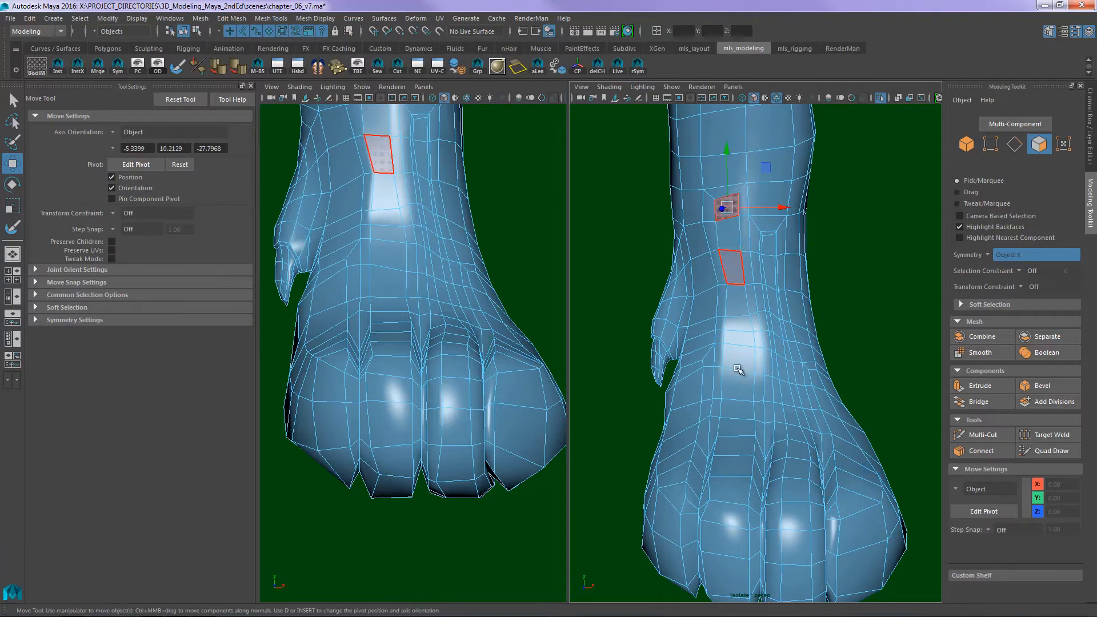
middle_click_drag(738, 370, 745, 209, "alt")
left_click_drag(729, 437, 736, 271, "alt")
- Extend the face selection around the second toe and along the paw's underside, and extrude the whole strip
key("q")
left_click_drag(756, 408, 762, 346, "alt")
middle_click_drag(763, 346, 761, 301, "alt")
left_click(756, 409, "shift")
double_click(756, 410, "shift")
left_click(758, 409)
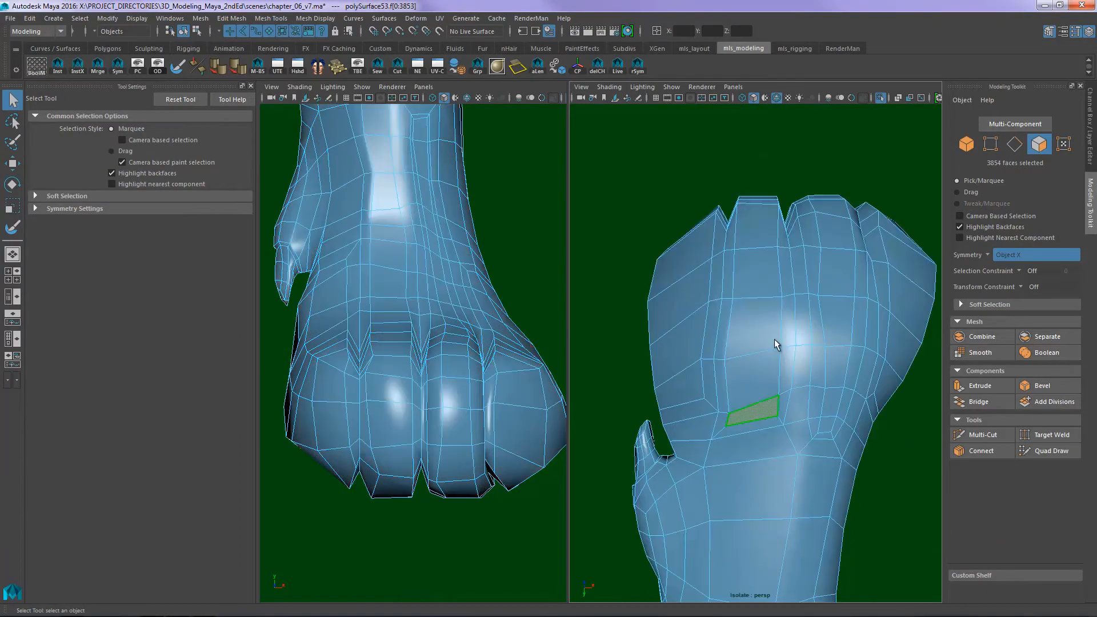
left_click_drag(772, 264, 753, 328, "alt")
double_click(760, 379, "shift")
left_click_drag(760, 379, 812, 309, "alt")
double_click(741, 258, "shift")
key("ctrl+e")
key("q")
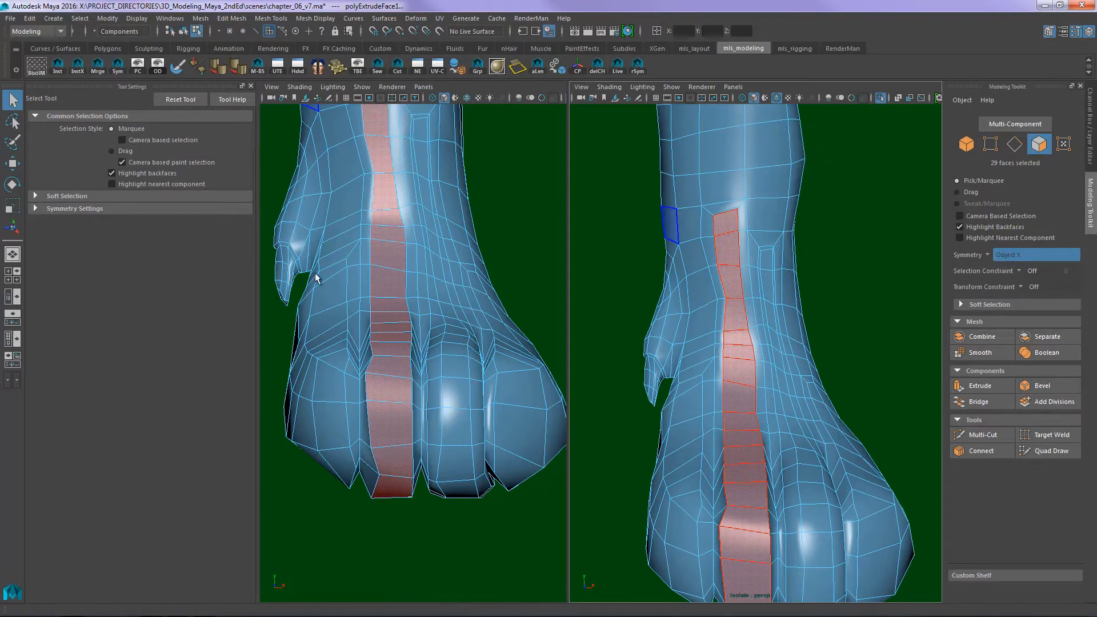
- Select the whole leg mesh and relax the ankle part of the new extrusion with the Sculpt Geometry Tool
key("F8")
left_click(813, 382)
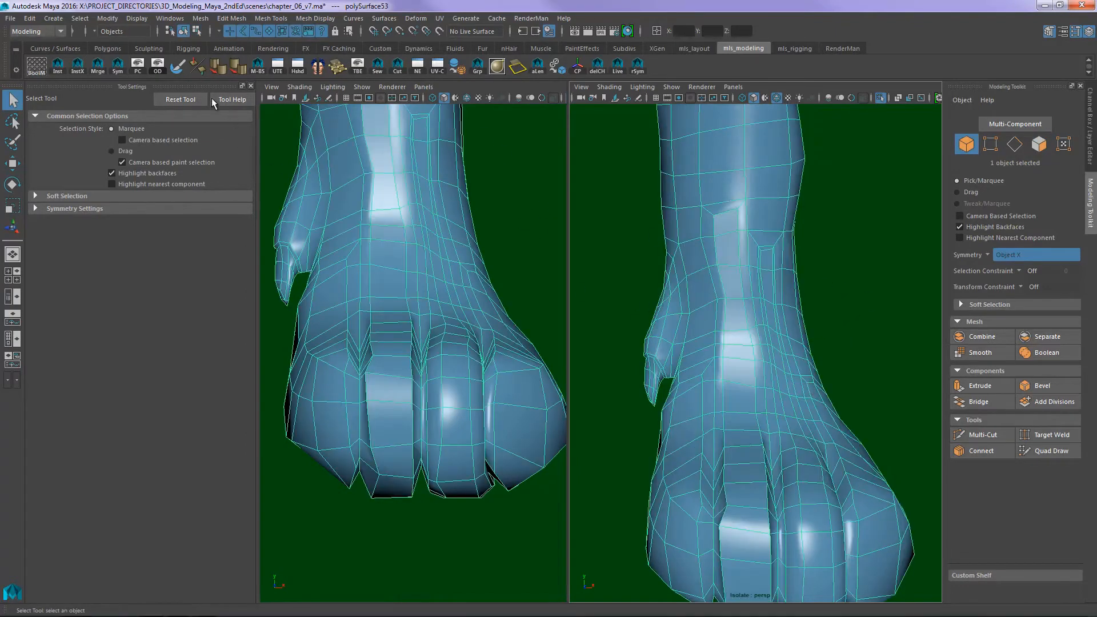
left_click(177, 68)
scroll(697, 380, "up", 6)
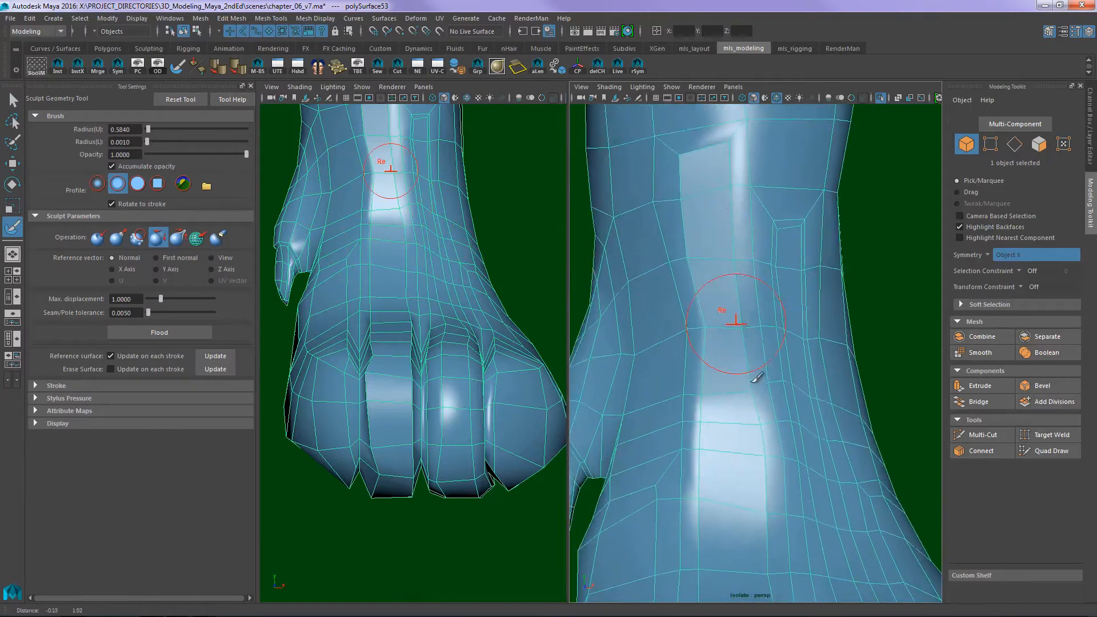
mouse_move(693, 218)
left_mouse_down()
mouse_move(698, 232)
mouse_move(710, 183)
mouse_move(740, 200)
mouse_move(726, 254)
mouse_move(700, 267)
mouse_move(725, 305)
mouse_move(752, 300)
left_mouse_up()
middle_click_drag(720, 397, 725, 200, "alt")
left_click_drag(728, 180, 714, 432)
middle_click_drag(716, 457, 718, 324, "alt")
middle_click_drag(779, 189, 748, 329, "alt")
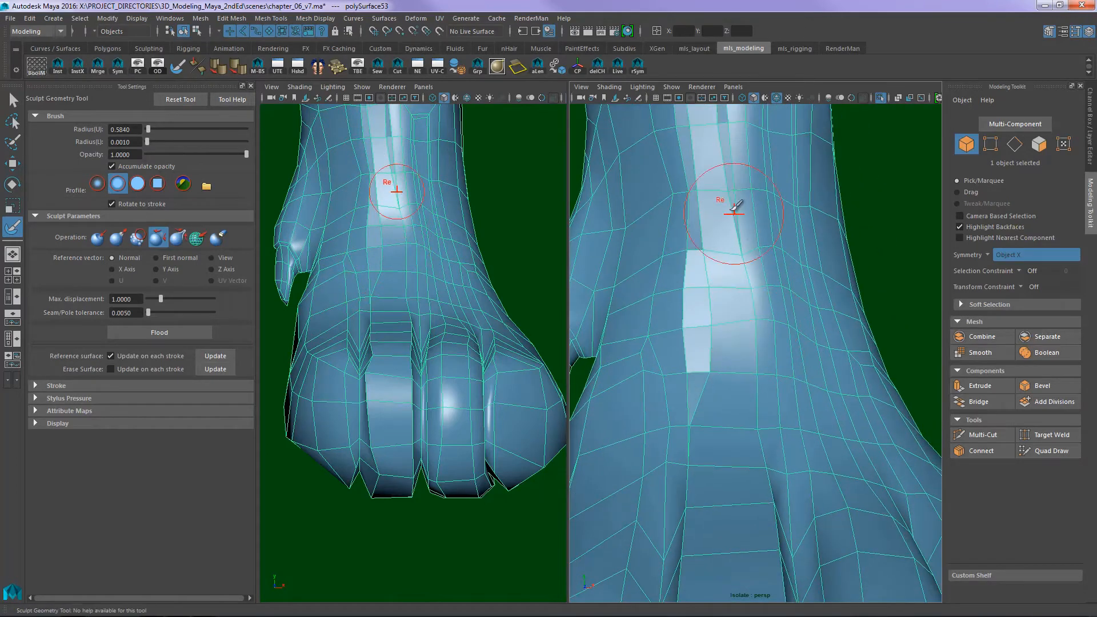
- Relax the new extrusion down the instep and along the dewclaw-facing side of the second toe
mouse_move(730, 206)
left_mouse_down()
mouse_move(754, 311)
mouse_move(743, 437)
left_mouse_up()
middle_click_drag(734, 439, 742, 289, "alt")
left_click_drag(712, 295, 708, 441)
middle_click_drag(708, 441, 722, 296, "alt")
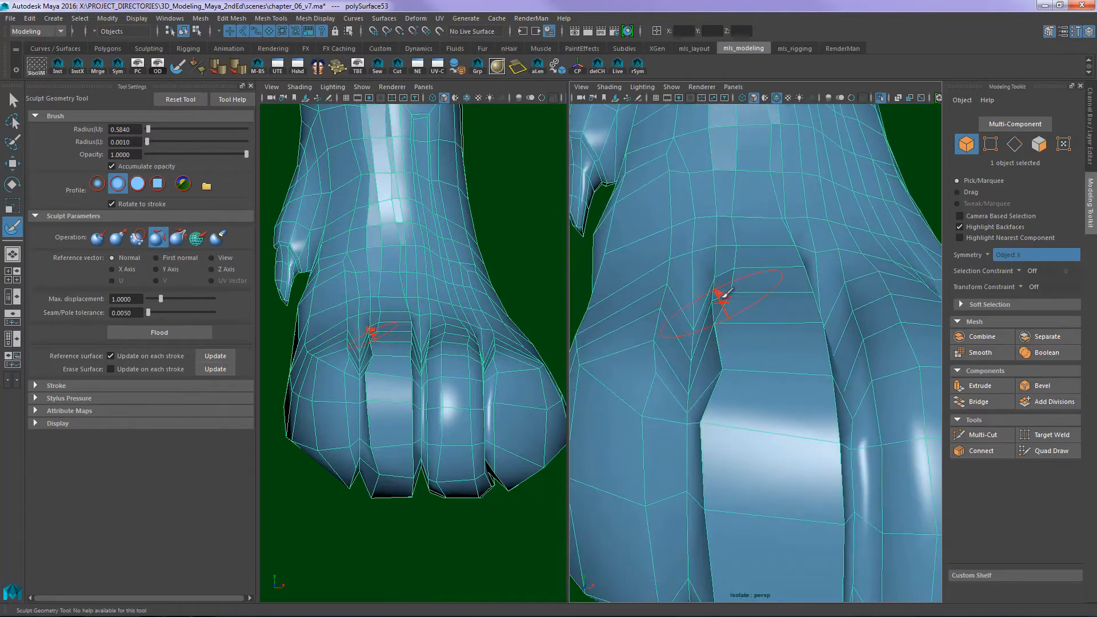
left_click_drag(722, 320, 729, 421)
middle_click_drag(729, 422, 740, 296, "alt")
mouse_move(752, 311)
left_mouse_down("alt")
mouse_move(771, 254)
mouse_move(782, 286)
mouse_move(773, 500)
mouse_move(768, 480)
left_mouse_up("alt")
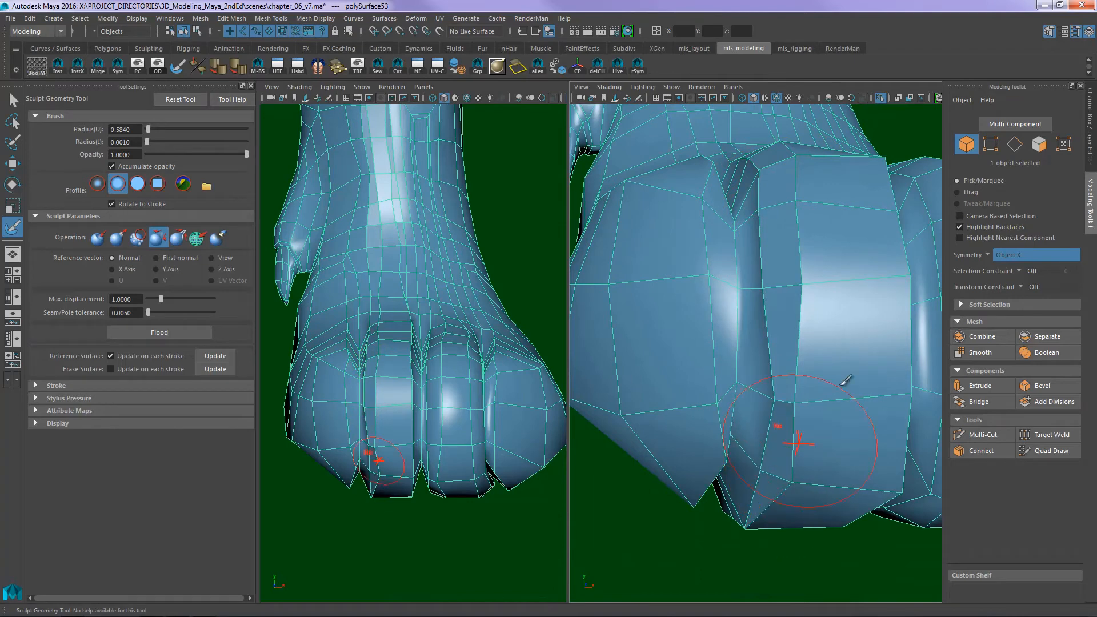
- Relax the edges along the side of the second toe that faces away from the dewclaw
left_click_drag(895, 201, 835, 300, "alt")
middle_click_drag(835, 301, 813, 387, "alt")
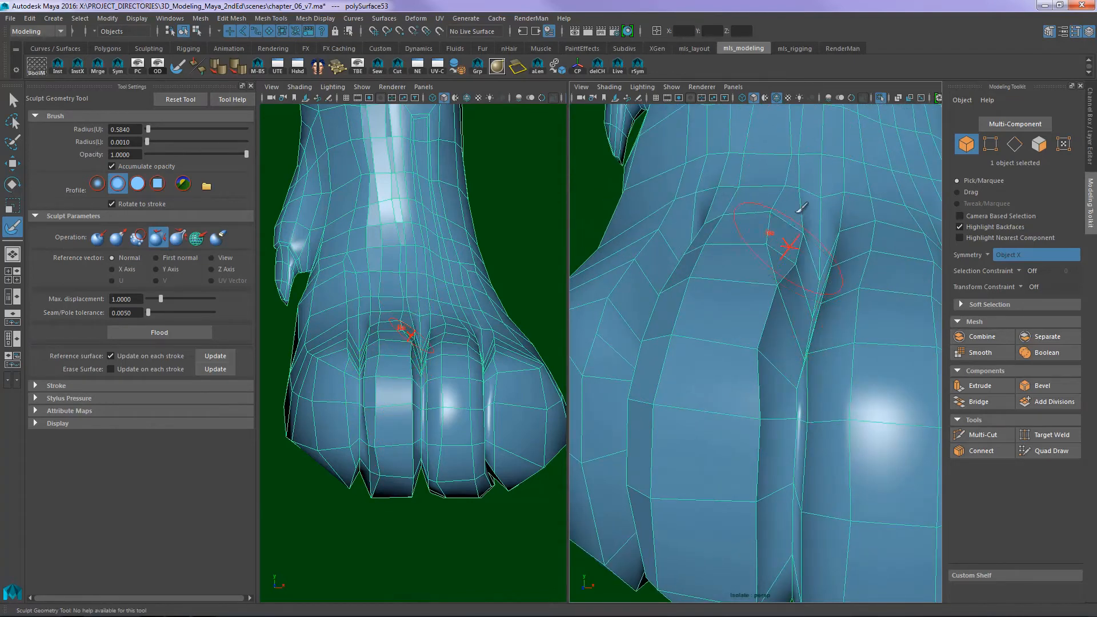
left_click_drag(747, 404, 770, 189, "alt")
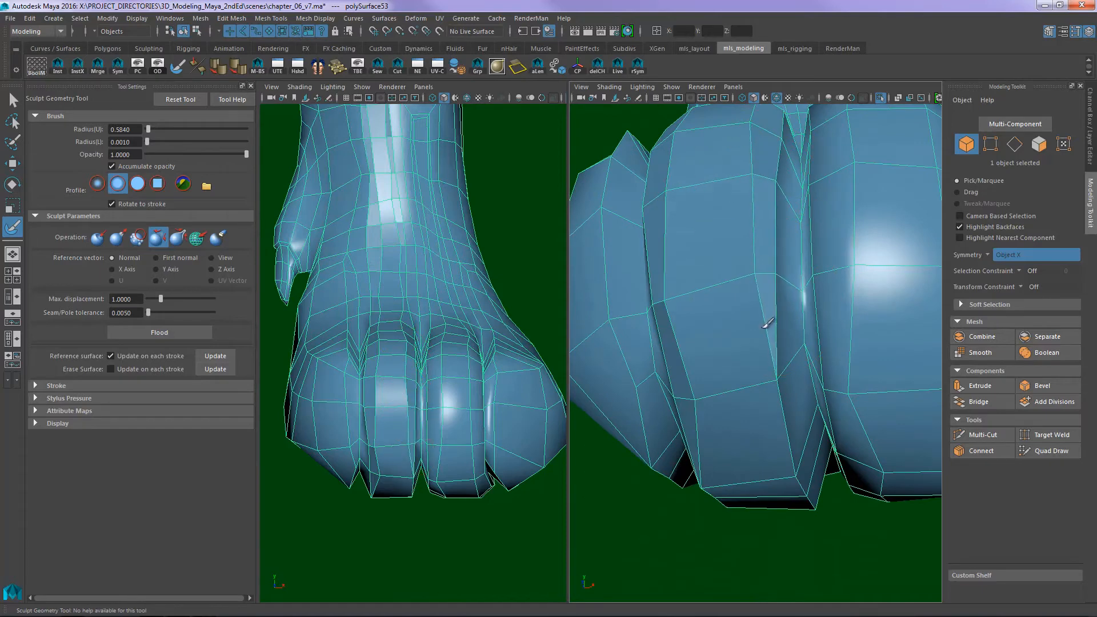
mouse_move(748, 408)
left_mouse_down("alt")
mouse_move(812, 183)
mouse_move(796, 238)
mouse_move(805, 414)
left_mouse_up("alt")
left_click_drag(729, 372, 724, 400)
- Relax the extruded strip along the underside of the second toe and back across the paw
left_click_drag(732, 400, 811, 290, "alt")
right_click_drag(811, 290, 791, 311, "alt")
left_click_drag(791, 311, 852, 329, "alt")
right_click_drag(852, 329, 835, 270, "alt")
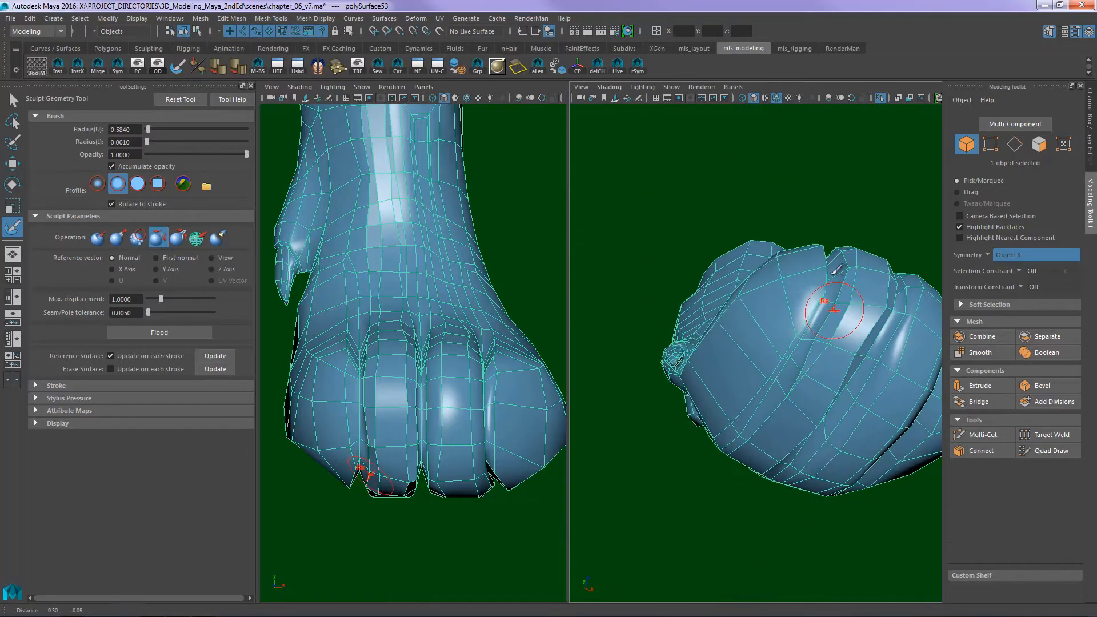
left_click_drag(835, 269, 789, 291, "alt")
right_click_drag(789, 291, 842, 250, "alt")
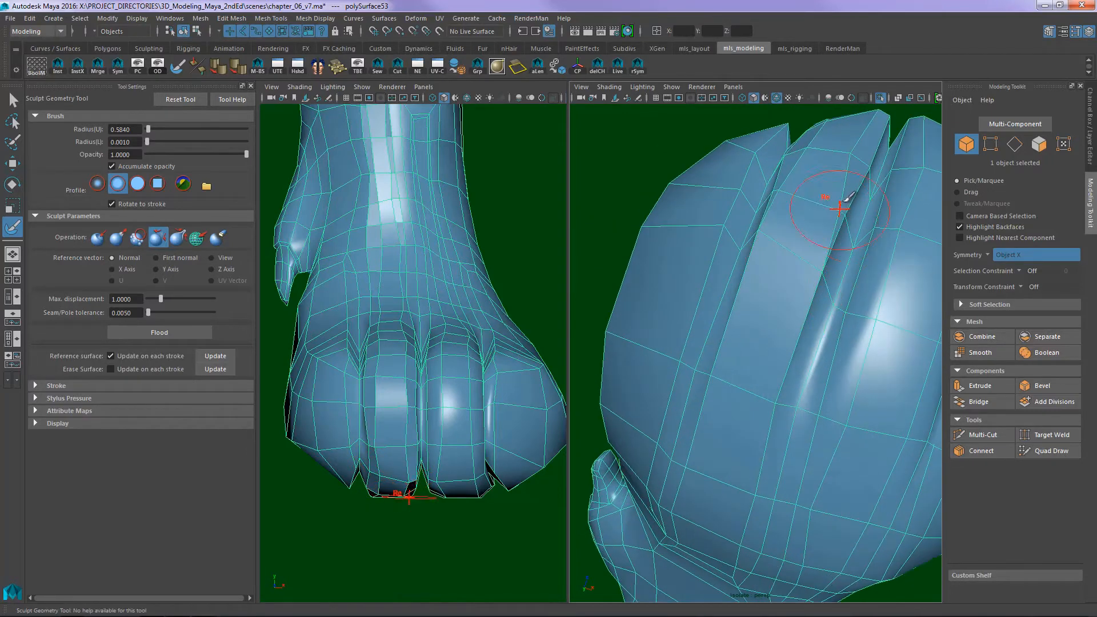
left_click_drag(833, 200, 795, 341)
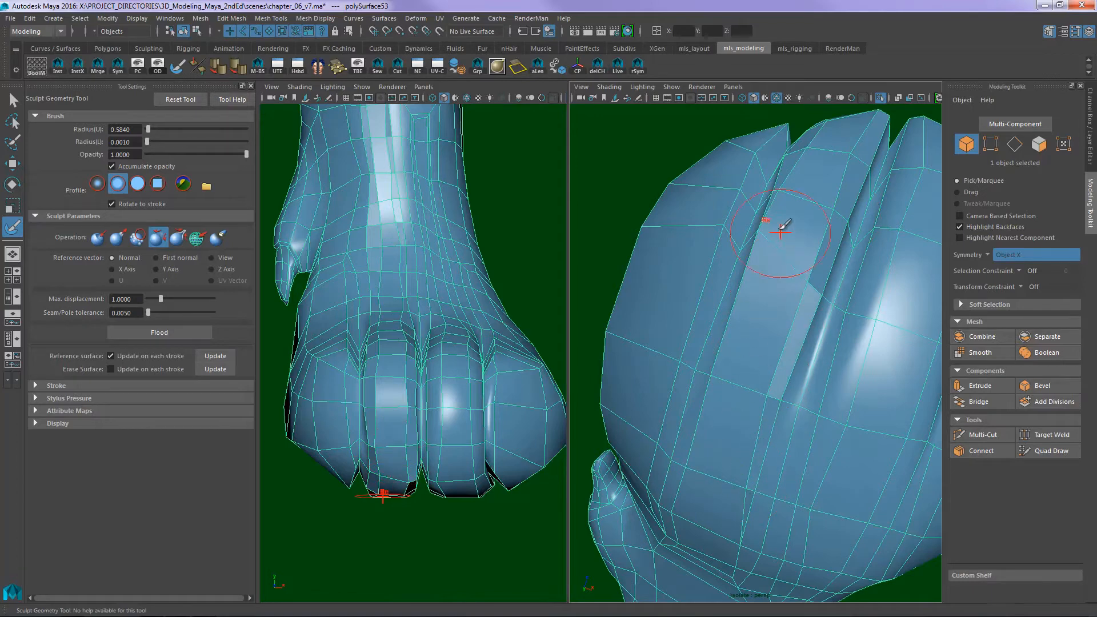
left_click_drag(739, 310, 707, 400)
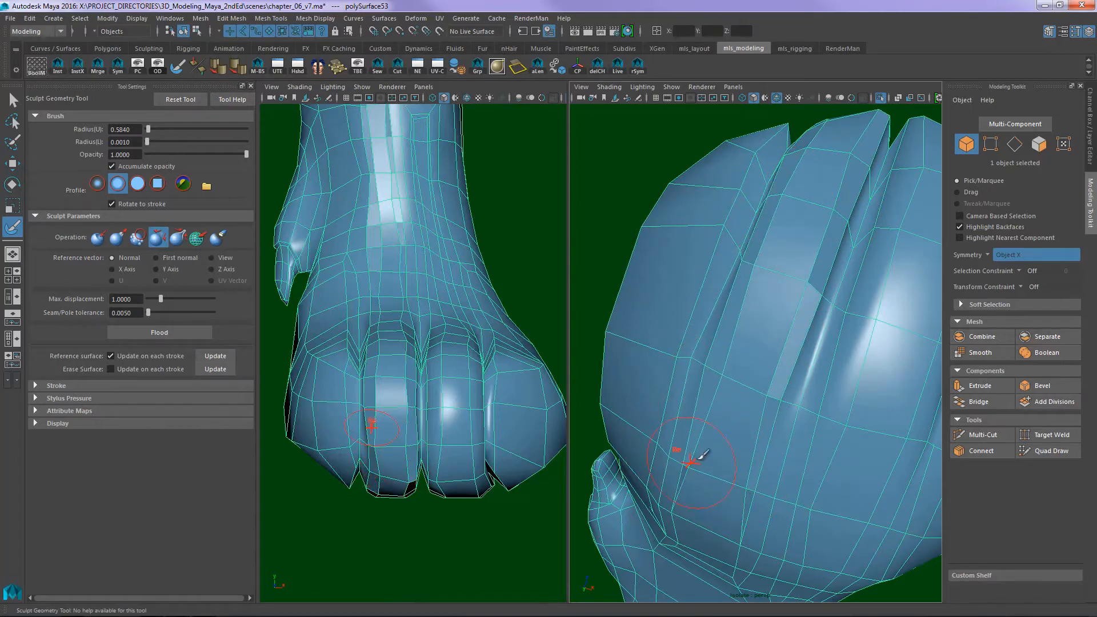
mouse_move(714, 459)
left_mouse_down("alt")
mouse_move(734, 433)
mouse_move(747, 293)
left_mouse_up("alt")
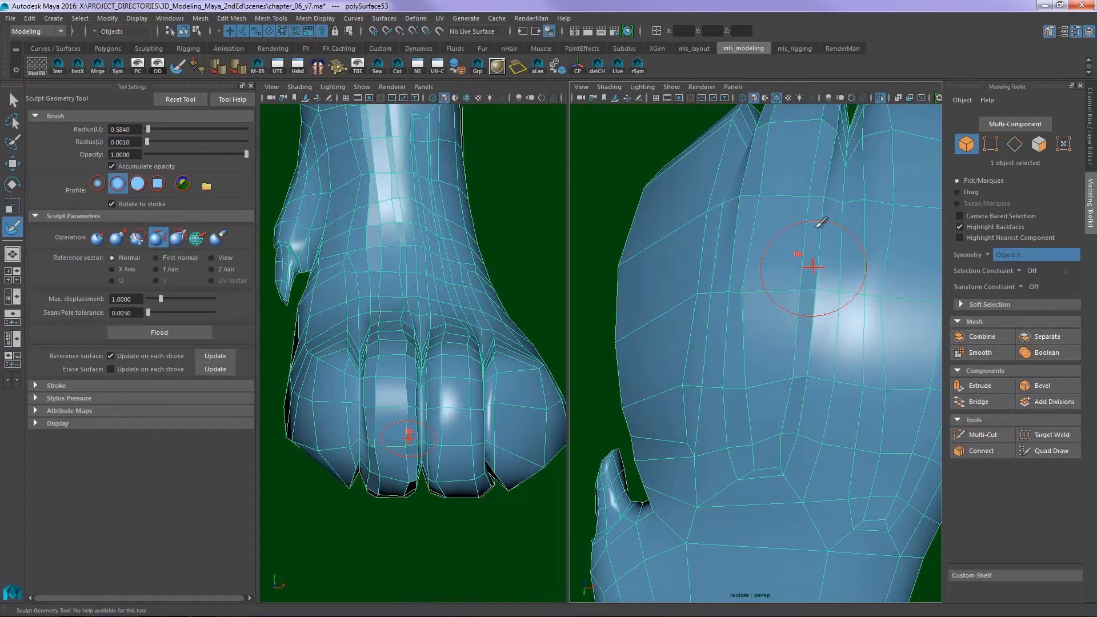
mouse_move(743, 385)
left_mouse_down("alt")
mouse_move(788, 318)
mouse_move(796, 217)
mouse_move(788, 282)
mouse_move(855, 236)
mouse_move(852, 189)
mouse_move(828, 294)
mouse_move(784, 302)
mouse_move(811, 318)
left_mouse_up("alt")
- Soften all edges of the leg mesh
key("q")
left_click_drag(932, 187, 933, 184)
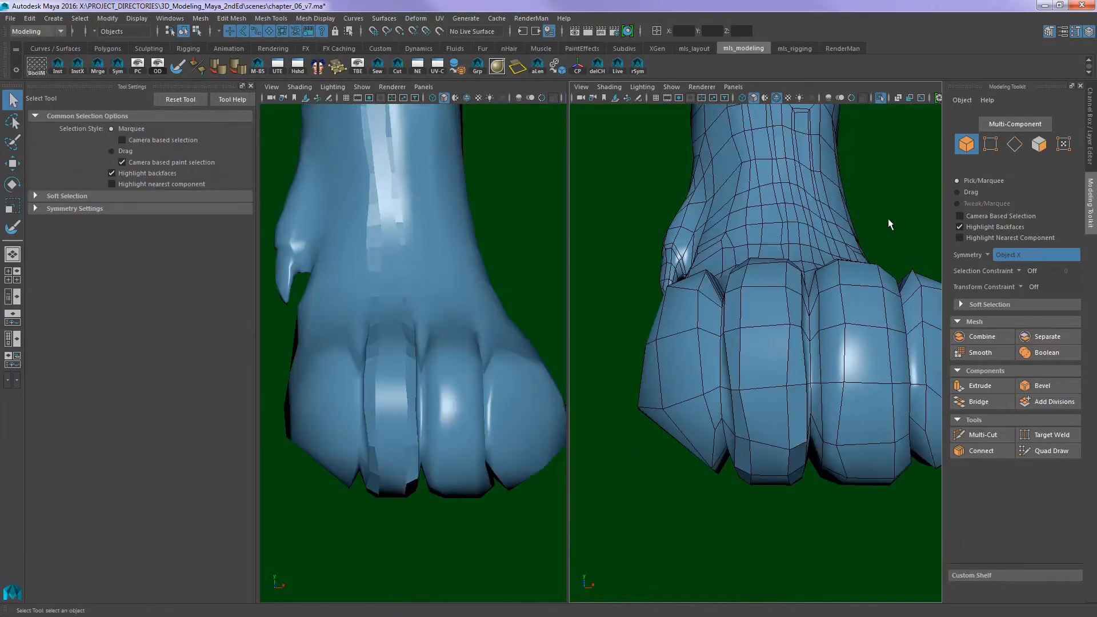
left_click(849, 221)
left_click(326, 19)
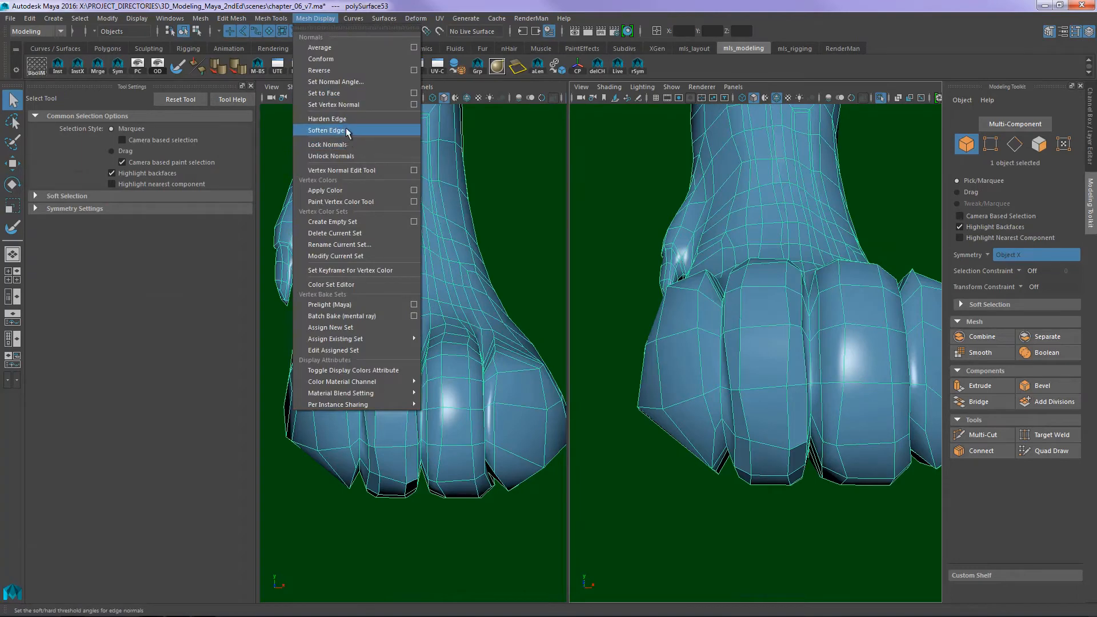
left_click(349, 136)
mouse_move(605, 255)
left_mouse_down("alt")
mouse_move(720, 328)
mouse_move(790, 301)
left_mouse_up("alt")
right_click_drag(790, 301, 743, 291, "alt")
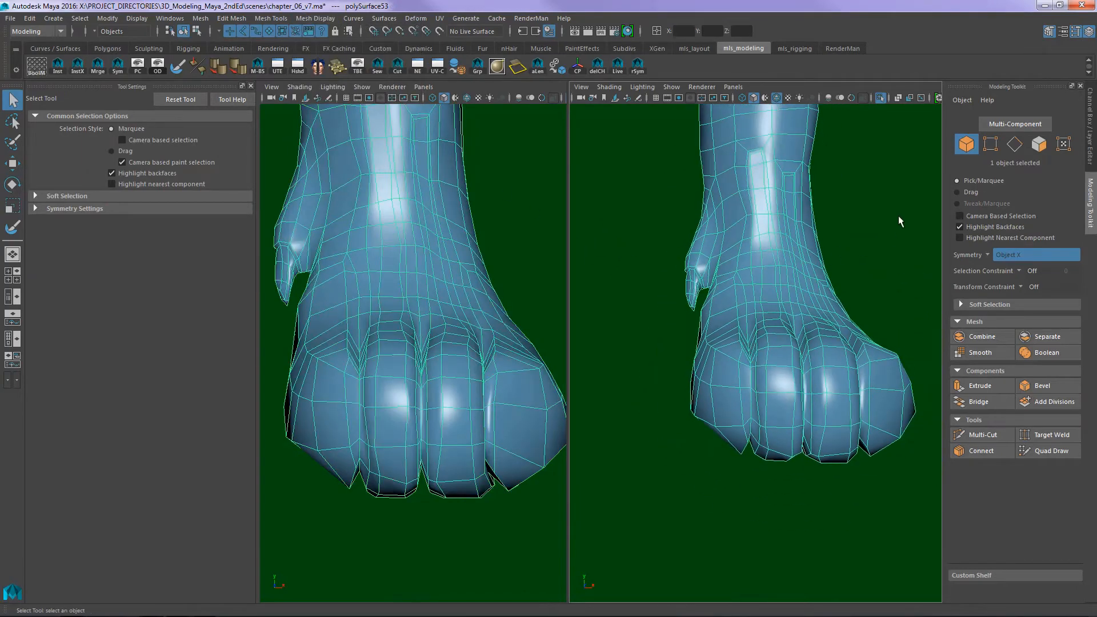
- Examine the softened toes and instep from several angles, both with and without the mesh wireframe
left_click(899, 220)
left_click(764, 99)
mouse_move(886, 365)
left_mouse_down("alt")
mouse_move(886, 384)
mouse_move(864, 323)
mouse_move(760, 324)
mouse_move(752, 354)
mouse_move(897, 326)
mouse_move(872, 311)
mouse_move(813, 307)
mouse_move(852, 299)
mouse_move(840, 318)
mouse_move(910, 335)
mouse_move(855, 346)
mouse_move(890, 325)
mouse_move(820, 297)
left_mouse_up("alt")
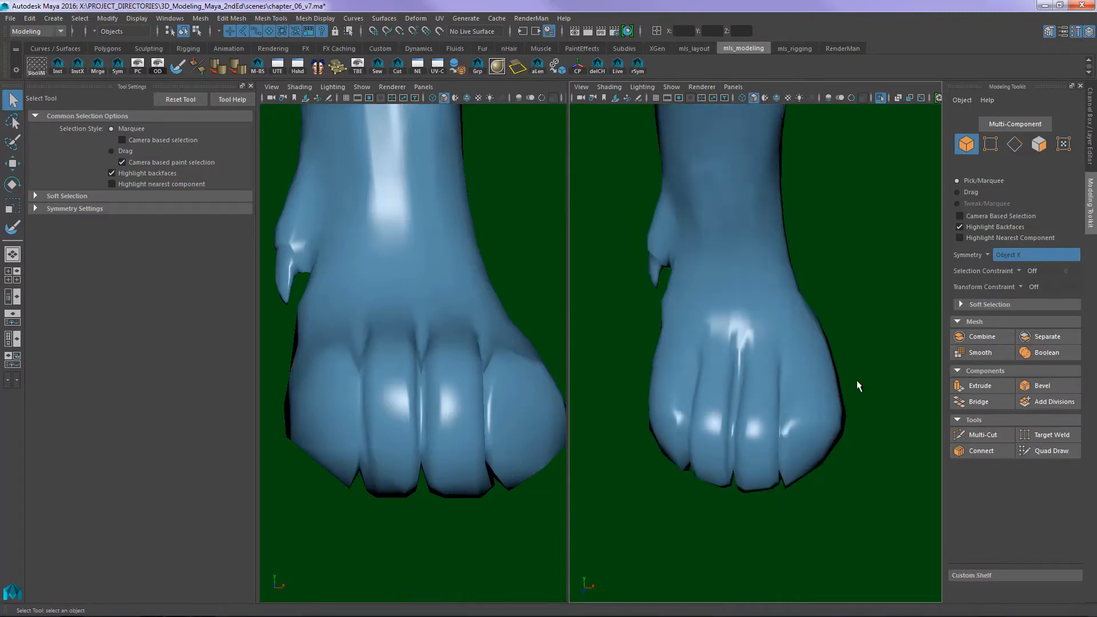
left_click(794, 380)
left_click_drag(793, 380, 804, 329, "alt")
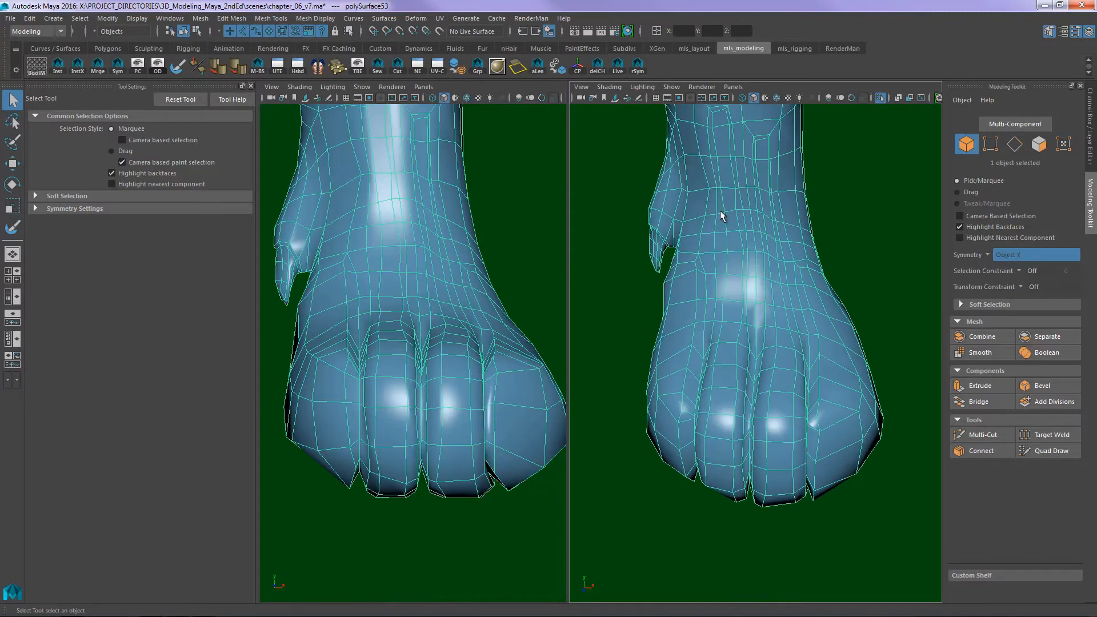
left_click_drag(720, 210, 711, 245, "alt")
left_click_drag(679, 316, 704, 363, "alt")
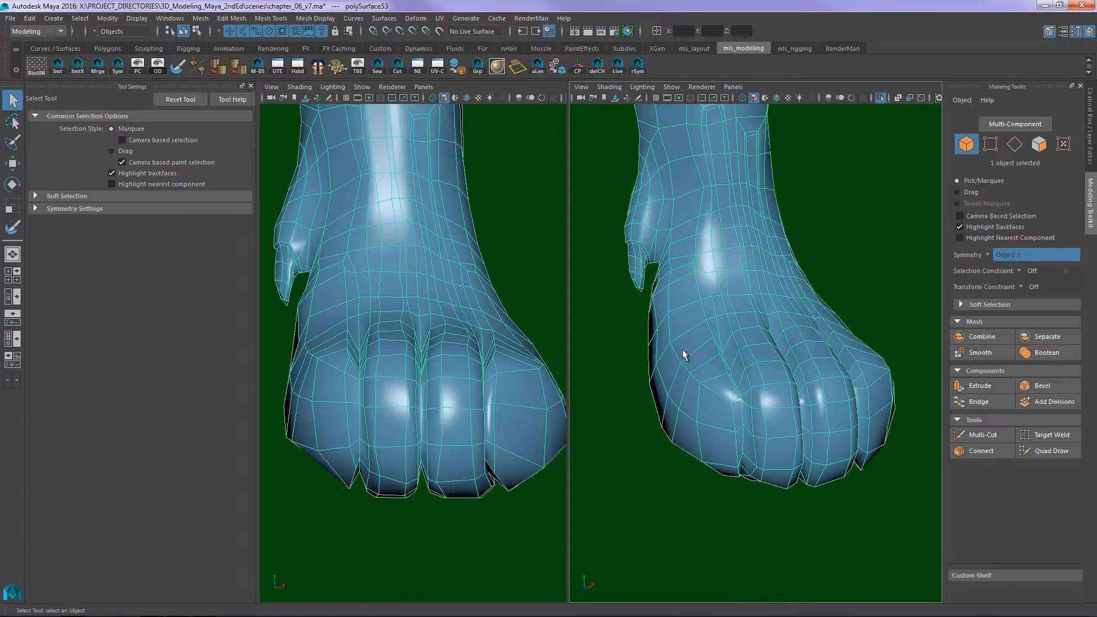
left_click_drag(709, 432, 797, 358, "alt")
- Compare the paw's profile with the reference drawing in the side view and return to the perspective view
key("space")
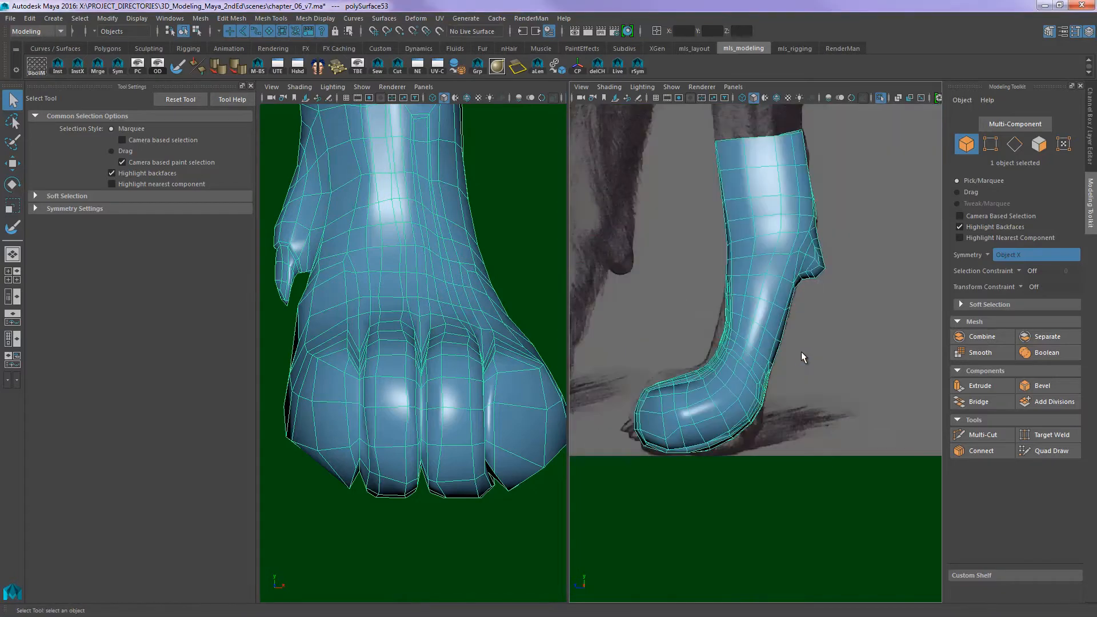
middle_click_drag(722, 375, 747, 372, "alt")
right_click_drag(746, 372, 813, 343, "alt")
mouse_move(813, 343)
middle_mouse_down("alt")
mouse_move(801, 362)
mouse_move(831, 333)
middle_mouse_up("alt")
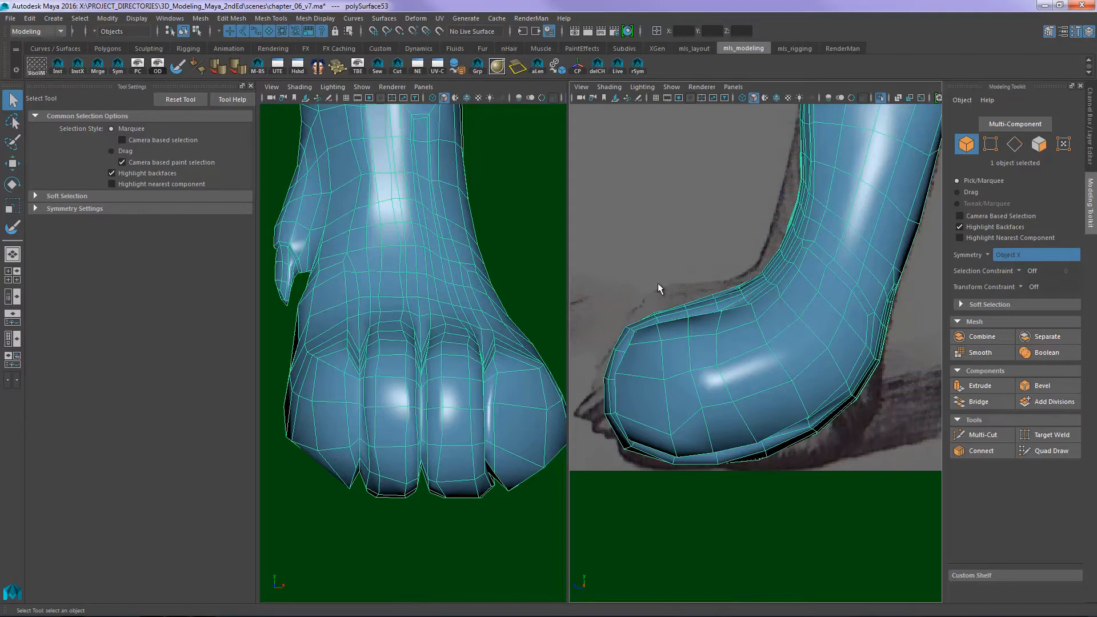
key("space")
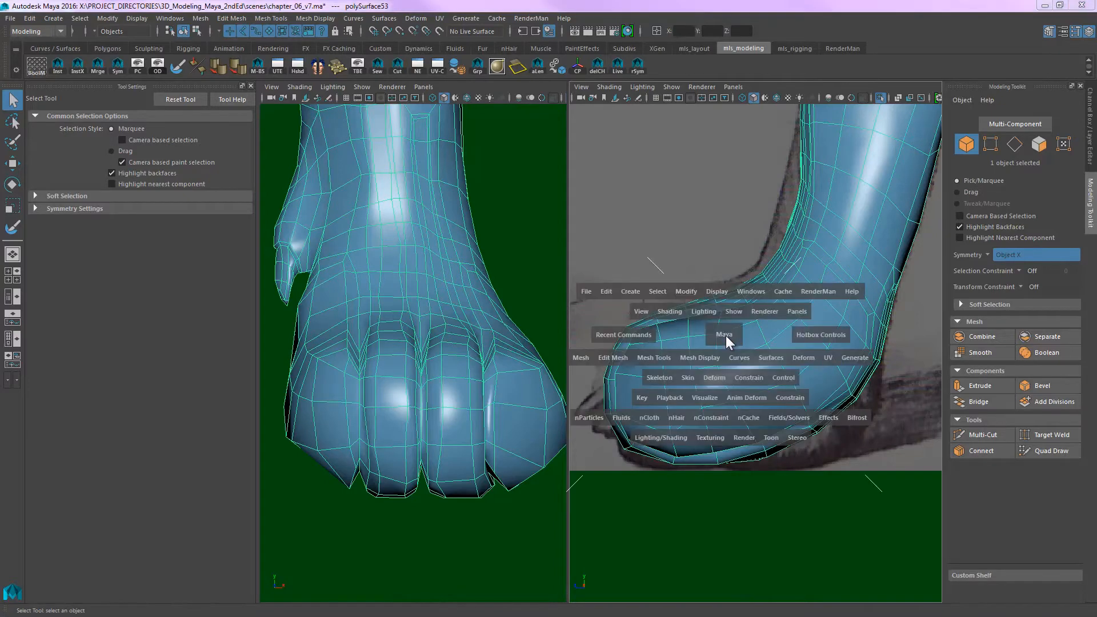
left_click_drag(726, 335, 663, 316)
left_click_drag(822, 342, 760, 334, "alt")
left_click_drag(779, 324, 798, 381, "alt")
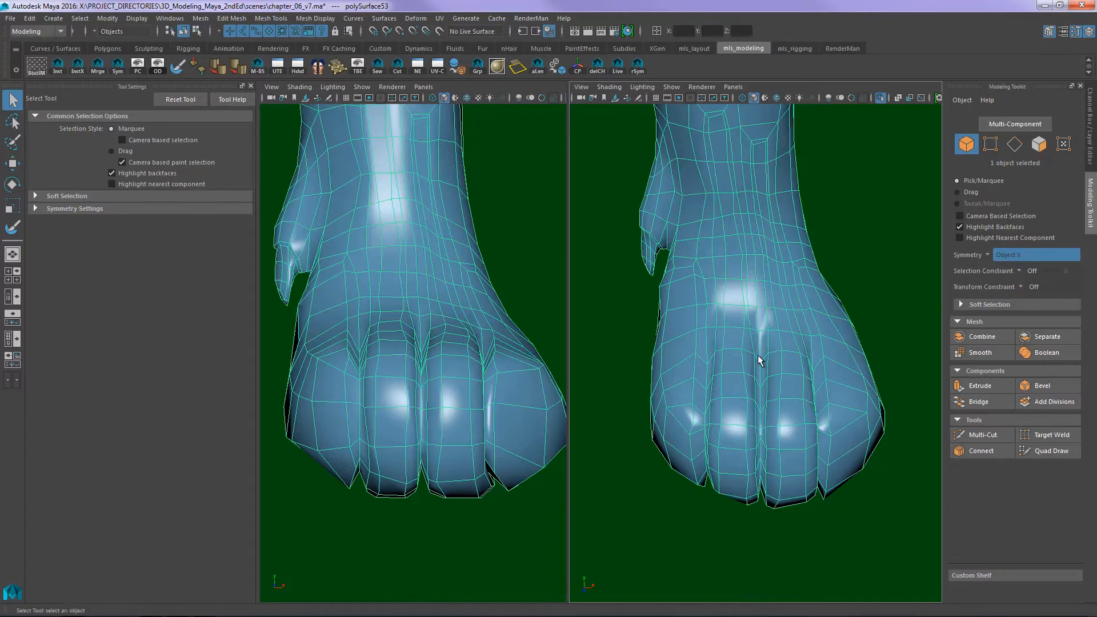
- Turn symmetry off and smooth the mesh at the base of the outer toe's groove with the Sculpt Geometry Tool
left_click(987, 254)
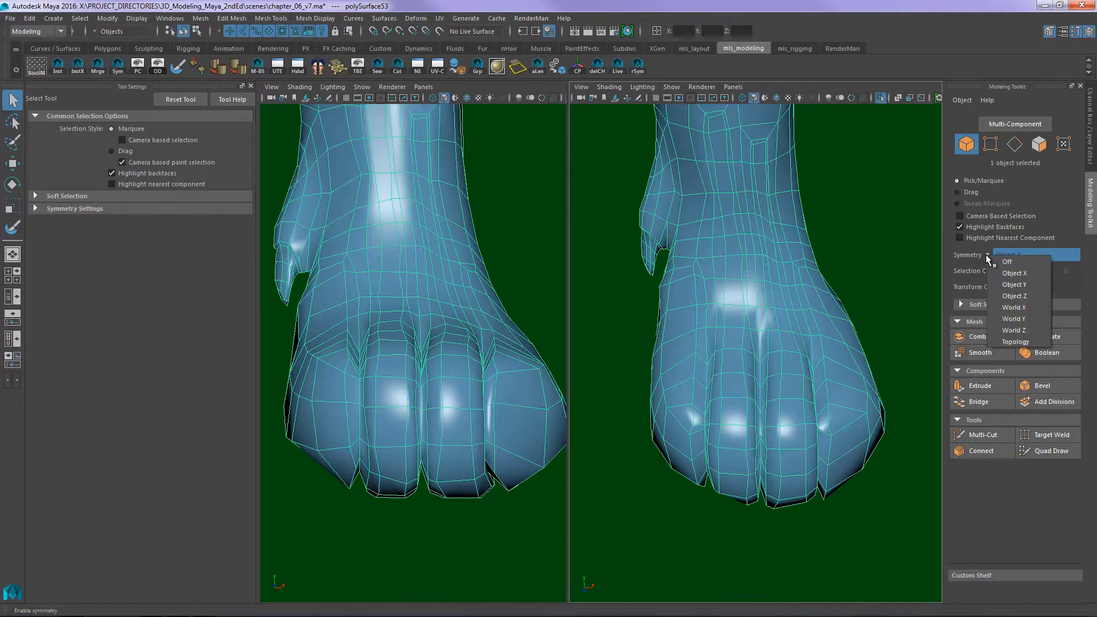
left_click(1016, 261)
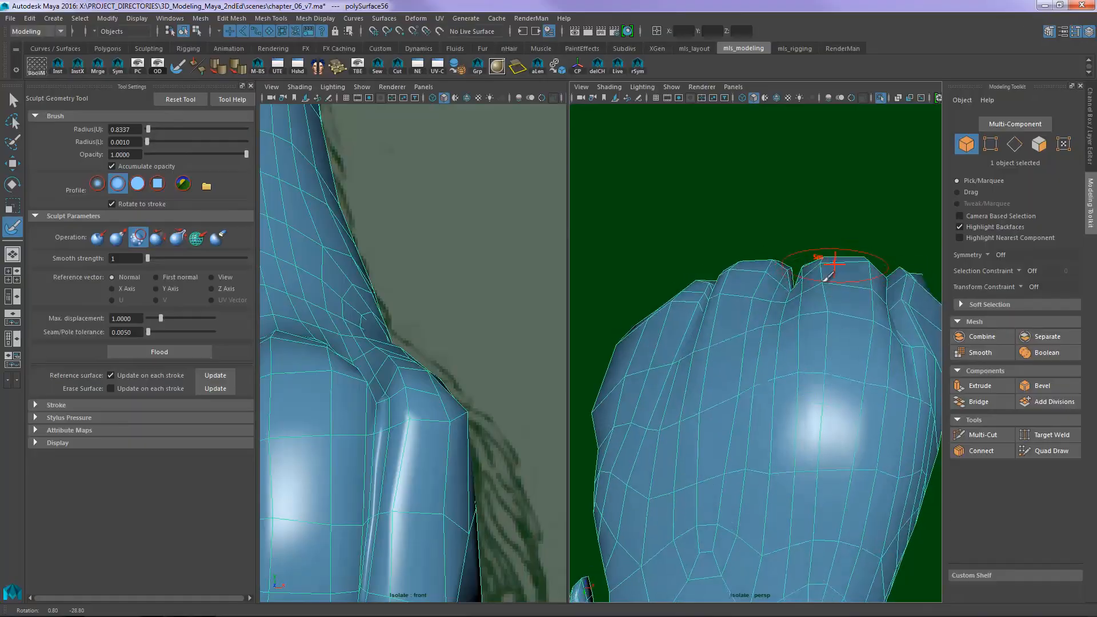
left_click_drag(826, 277, 597, 320, "alt")
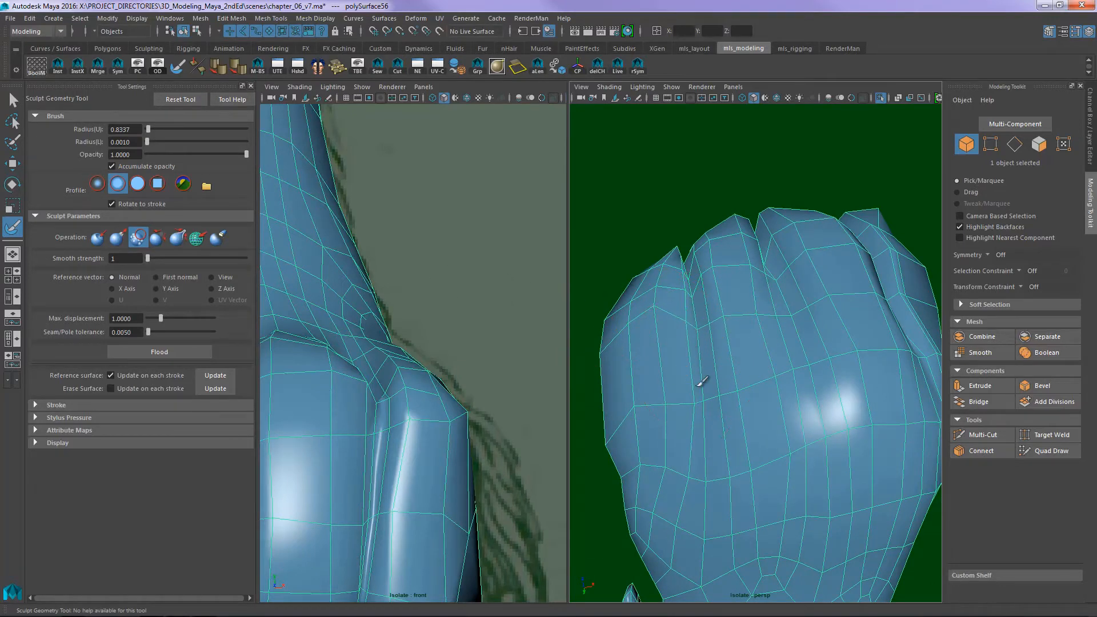
left_click_drag(787, 337, 790, 294, "alt")
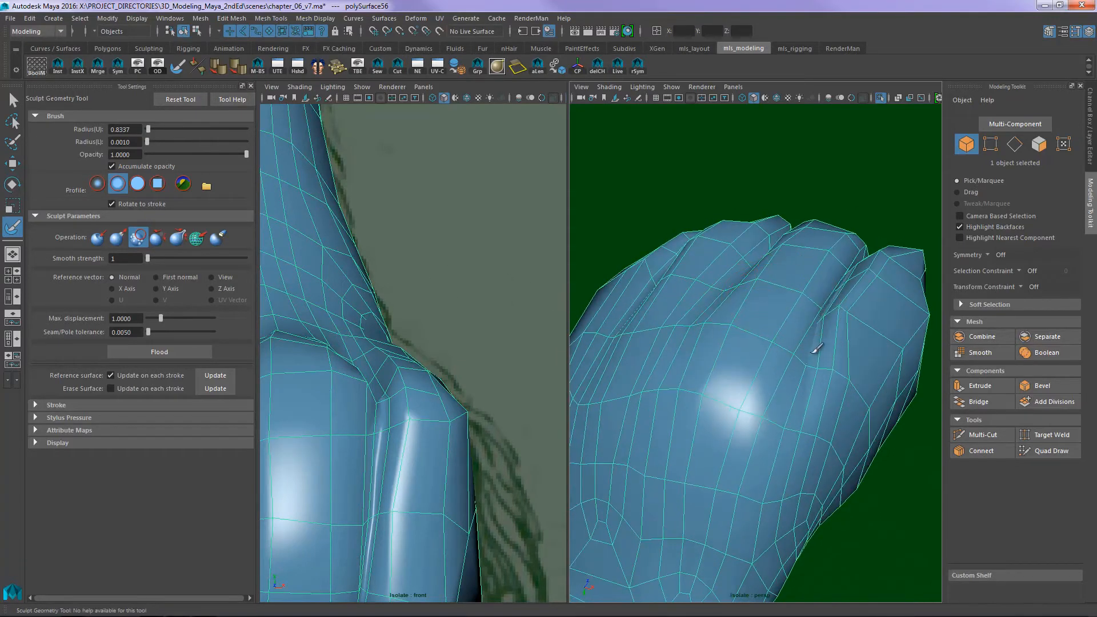
mouse_move(813, 352)
left_mouse_down()
mouse_move(829, 309)
mouse_move(814, 331)
left_mouse_up()
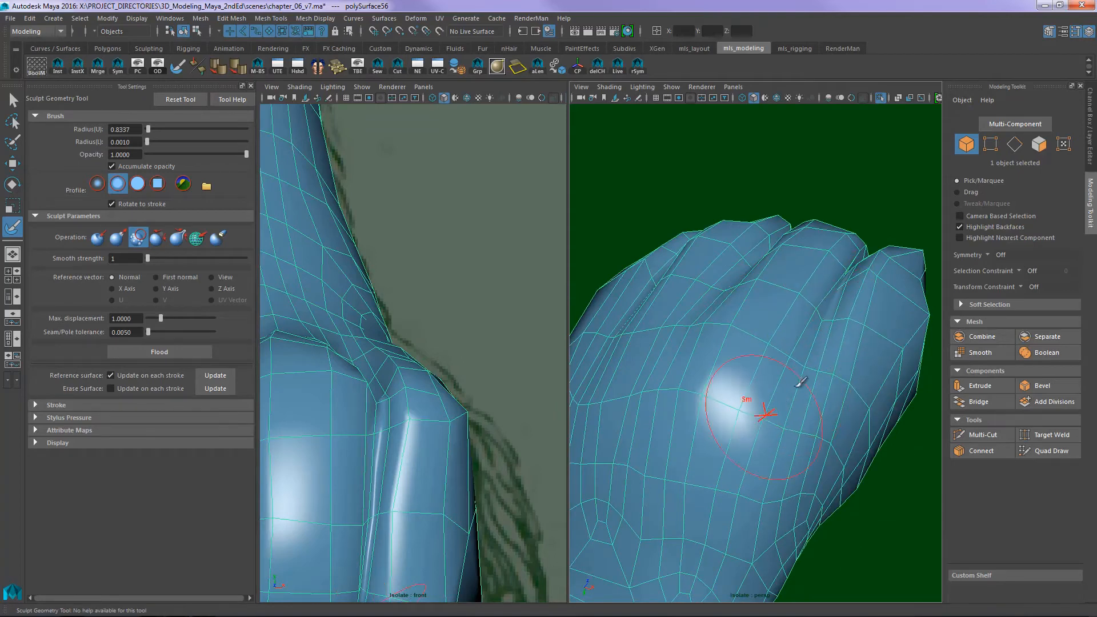
mouse_move(670, 368)
left_mouse_down()
mouse_move(805, 360)
mouse_move(824, 296)
mouse_move(788, 326)
mouse_move(808, 367)
mouse_move(776, 291)
mouse_move(820, 301)
mouse_move(742, 252)
mouse_move(783, 245)
left_mouse_up()
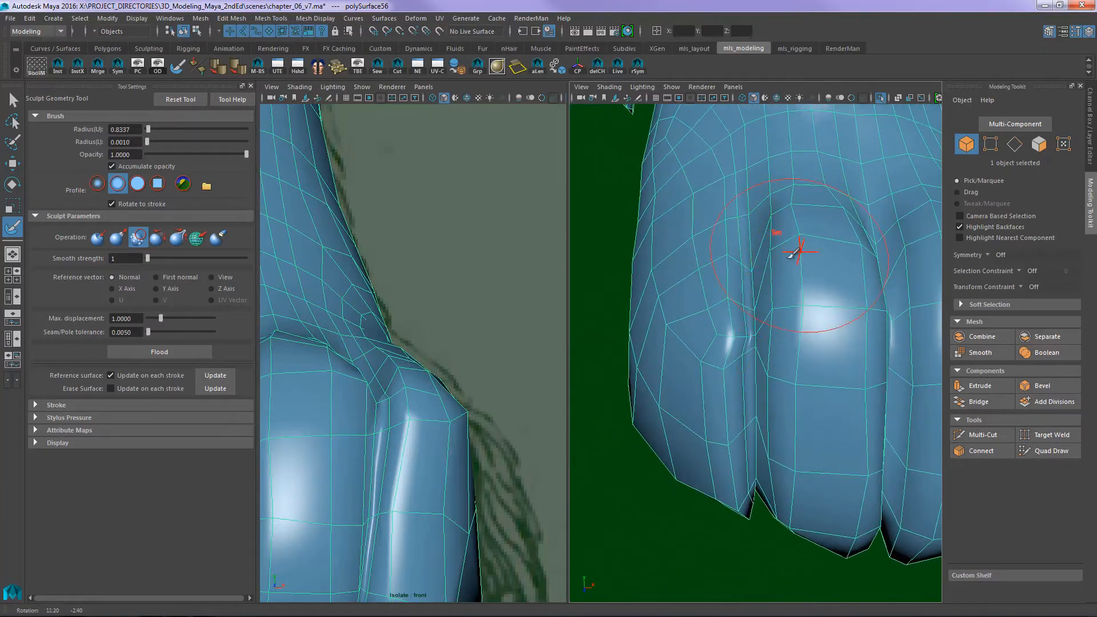
- Select the edge loop in the groove beside the outer toe and inspect the toe spacing from several angles
key("w")
mouse_move(722, 318)
left_mouse_down("alt")
mouse_move(764, 299)
mouse_move(754, 312)
mouse_move(737, 303)
left_mouse_up("alt")
right_click_drag(737, 303, 746, 228)
double_click(713, 331)
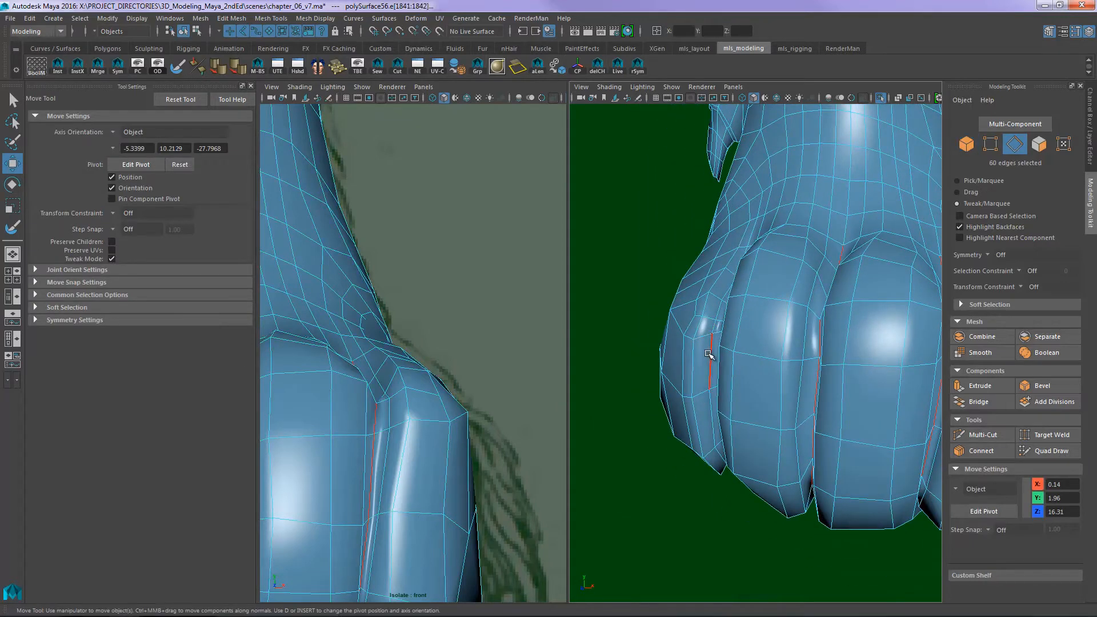
left_click_drag(711, 343, 793, 341, "alt")
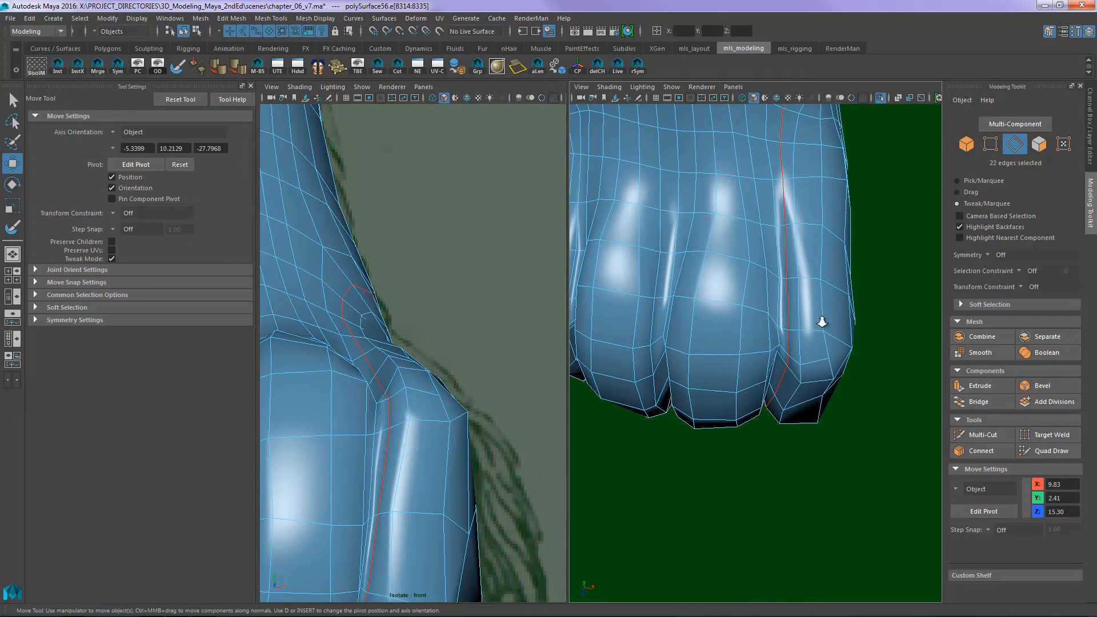
right_click_drag(822, 322, 798, 303, "alt")
middle_click_drag(784, 293, 835, 292, "alt")
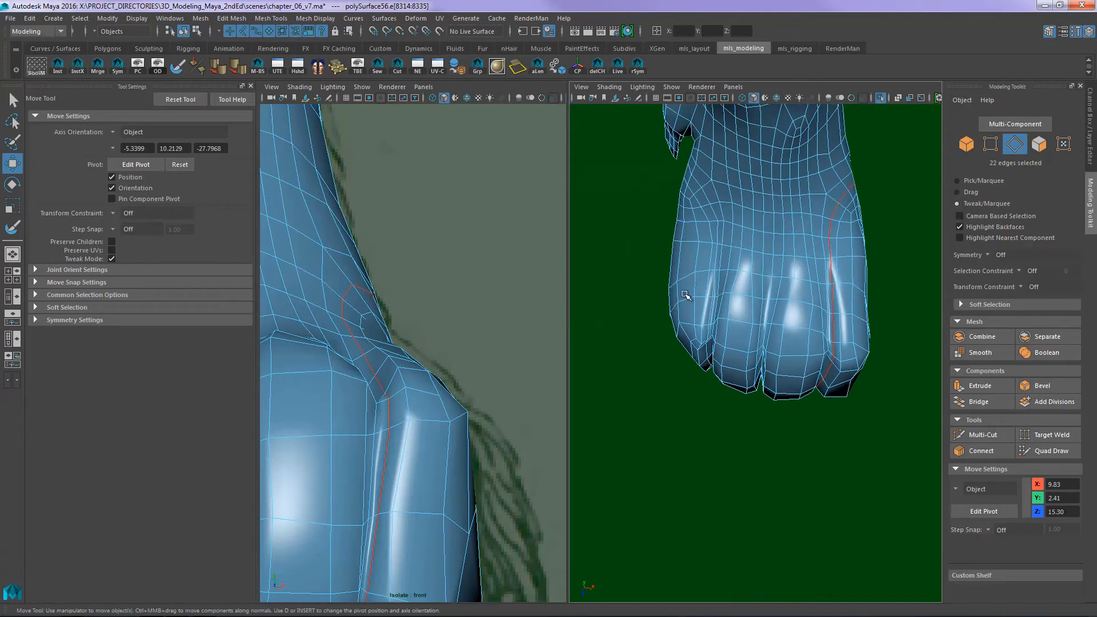
right_click_drag(684, 294, 739, 285, "alt")
middle_click_drag(666, 297, 705, 299, "alt")
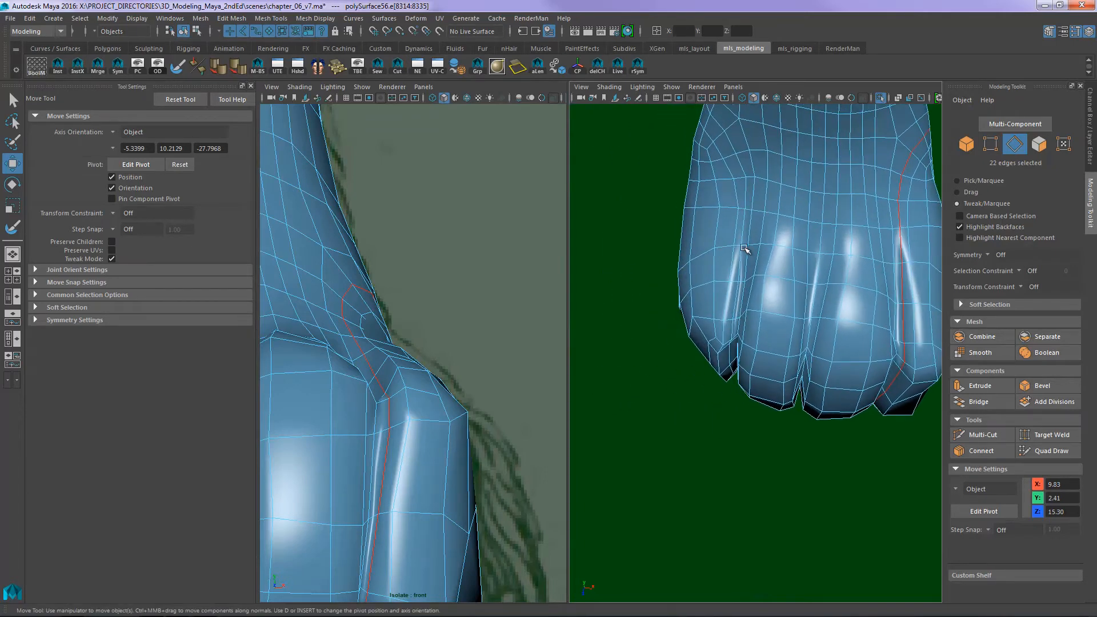
mouse_move(744, 248)
left_mouse_down("alt")
mouse_move(763, 306)
mouse_move(803, 261)
left_mouse_up("alt")
- Deselect the mesh and compare the paw with the reference drawings, using wireframe display in the side view
key("3")
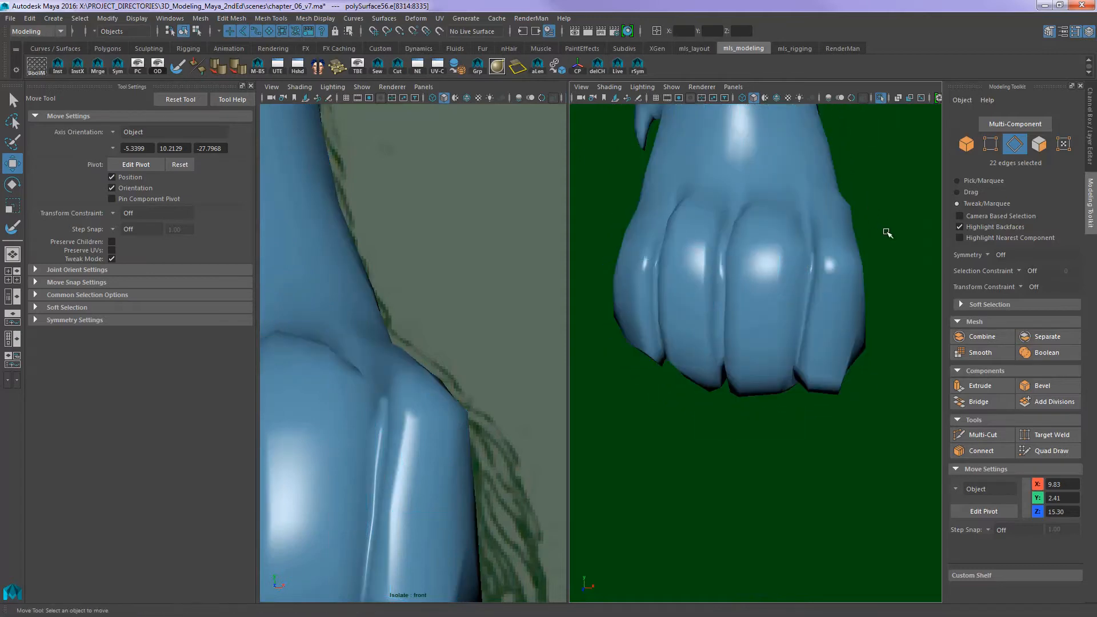
left_click(887, 232)
left_click_drag(886, 233, 608, 335, "alt")
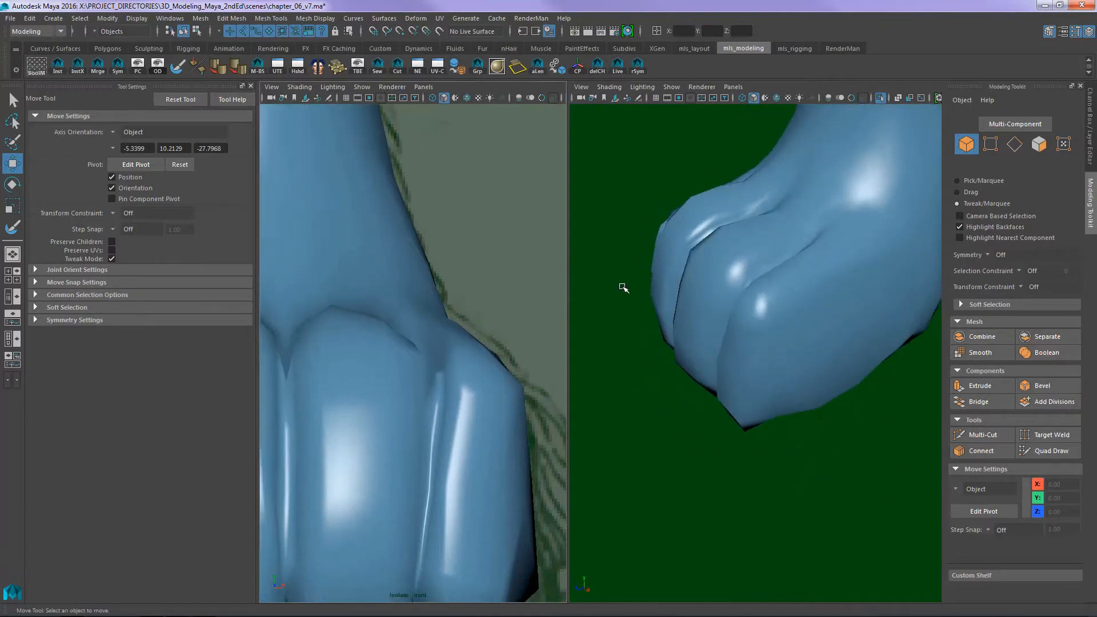
key("space")
left_click_drag(804, 282, 861, 283)
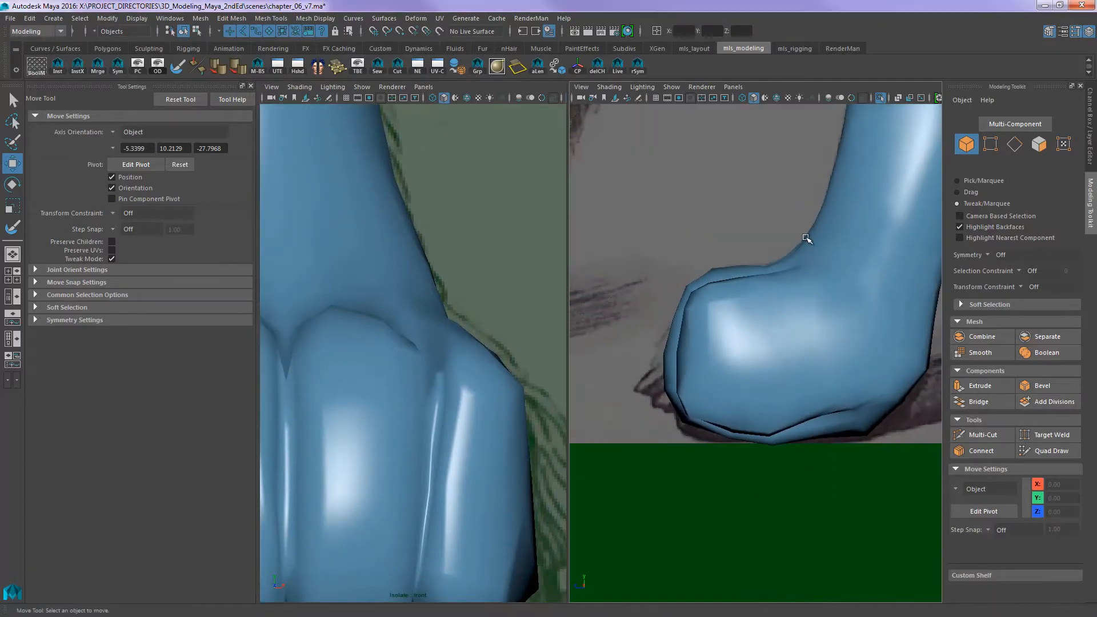
key("4")
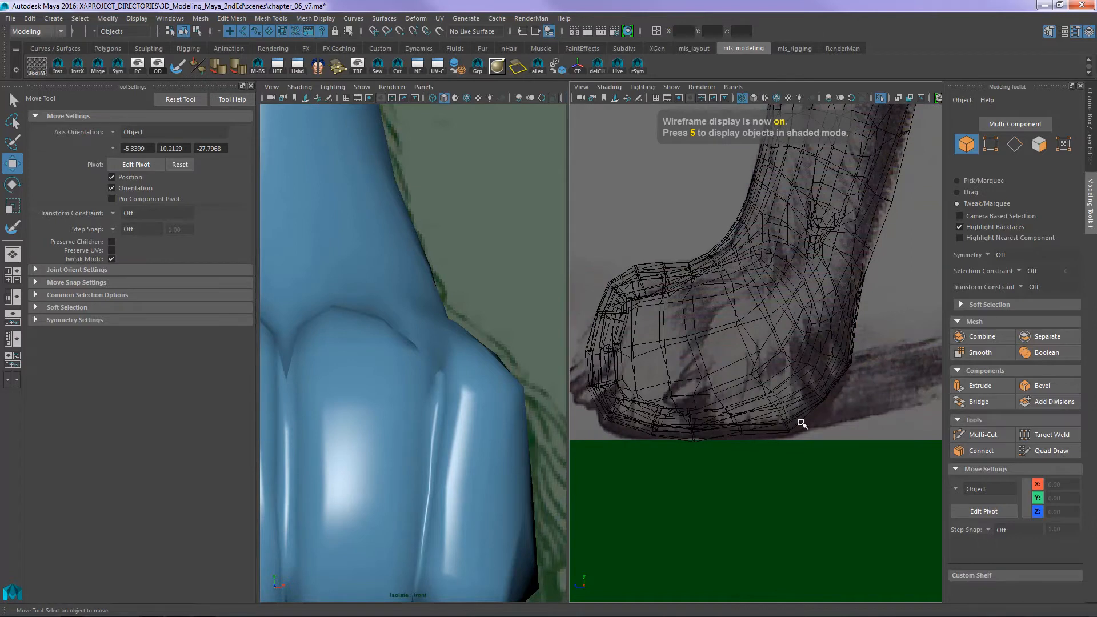
middle_click_drag(685, 321, 741, 302, "alt")
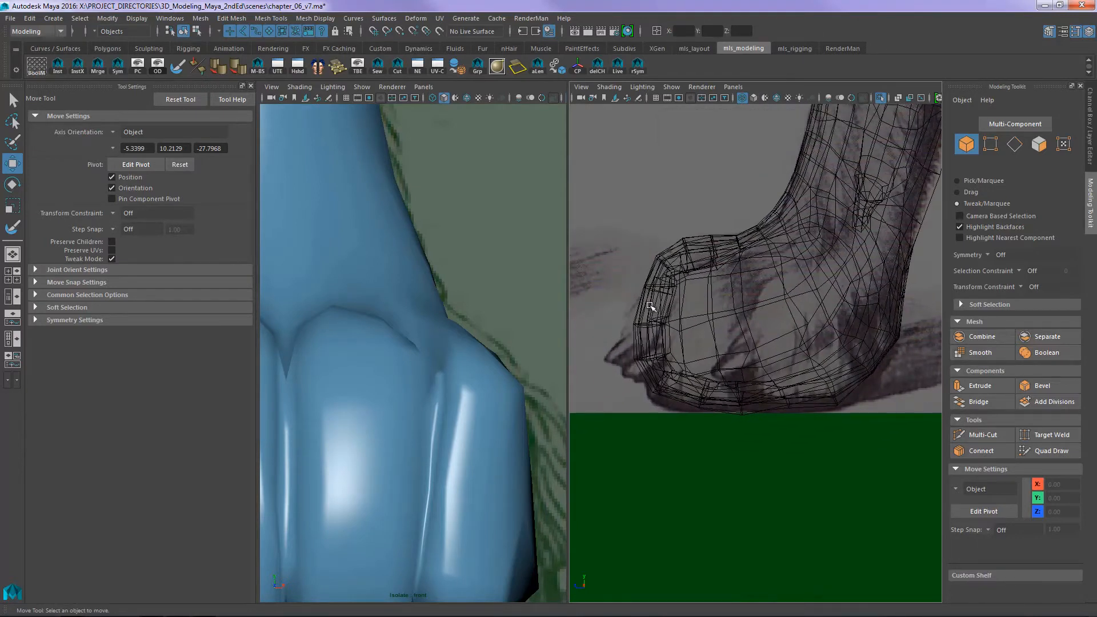
middle_click_drag(561, 294, 674, 204, "alt")
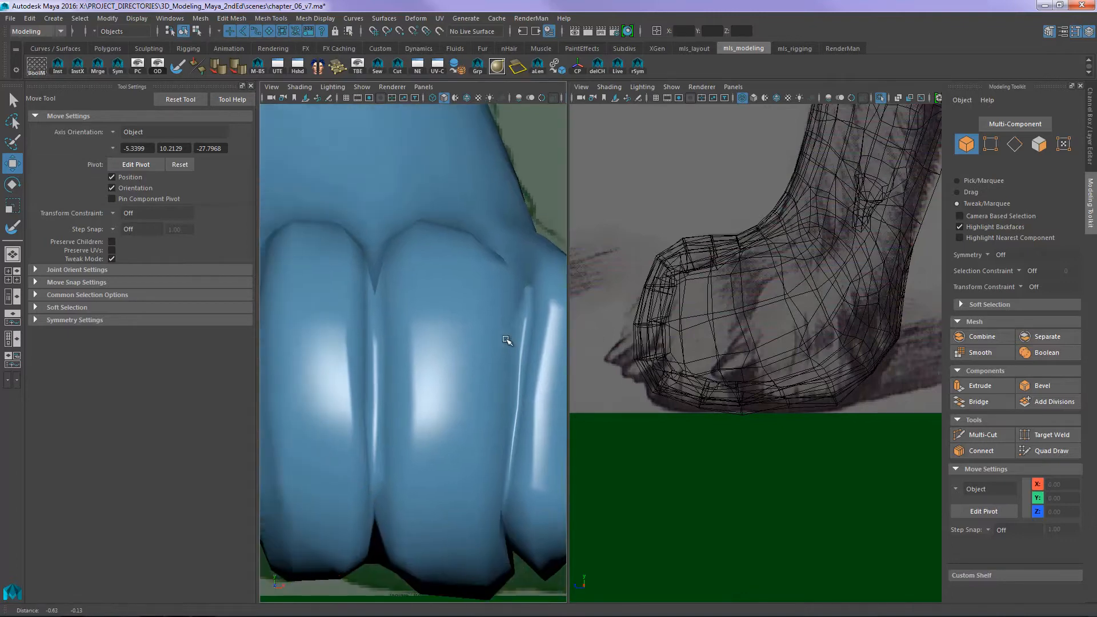
right_click_drag(507, 341, 422, 303, "alt")
left_click_drag(712, 331, 753, 342, "alt")
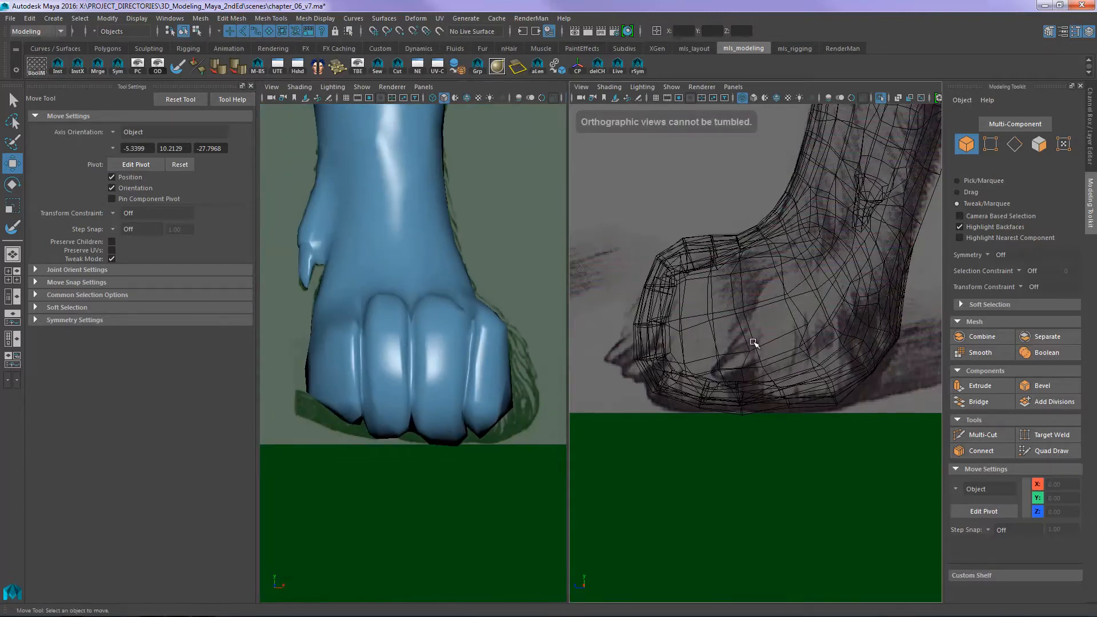
right_click_drag(749, 280, 797, 289, "alt")
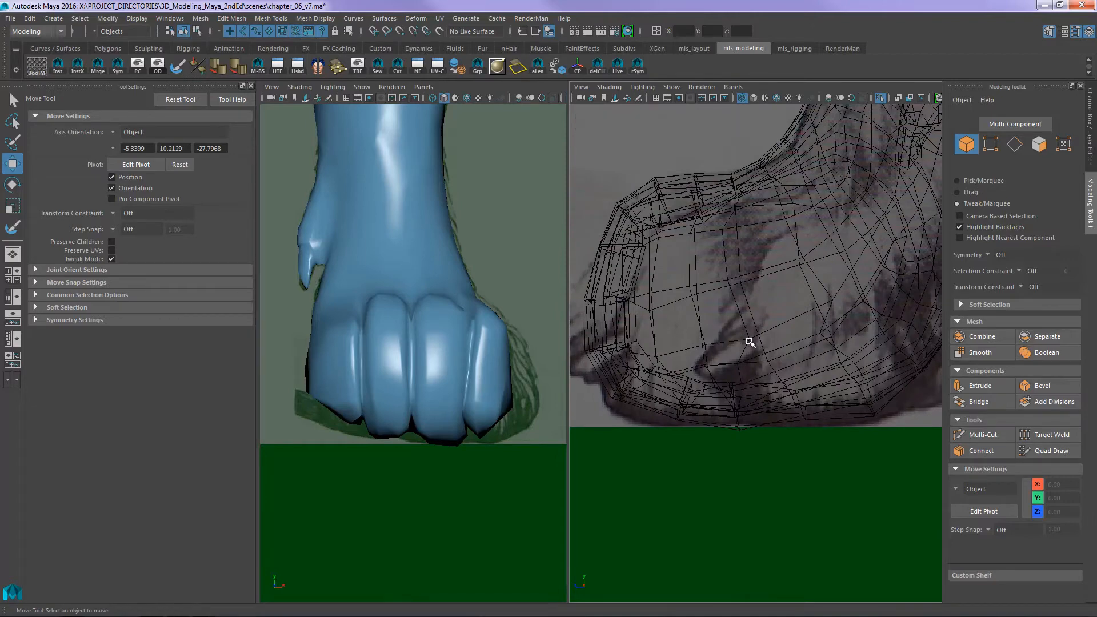
- Switch to Windows Explorer, view the 11_dog_foretoes_bottom scan of the paw's underside and return to Maya
key("alt+Tab")
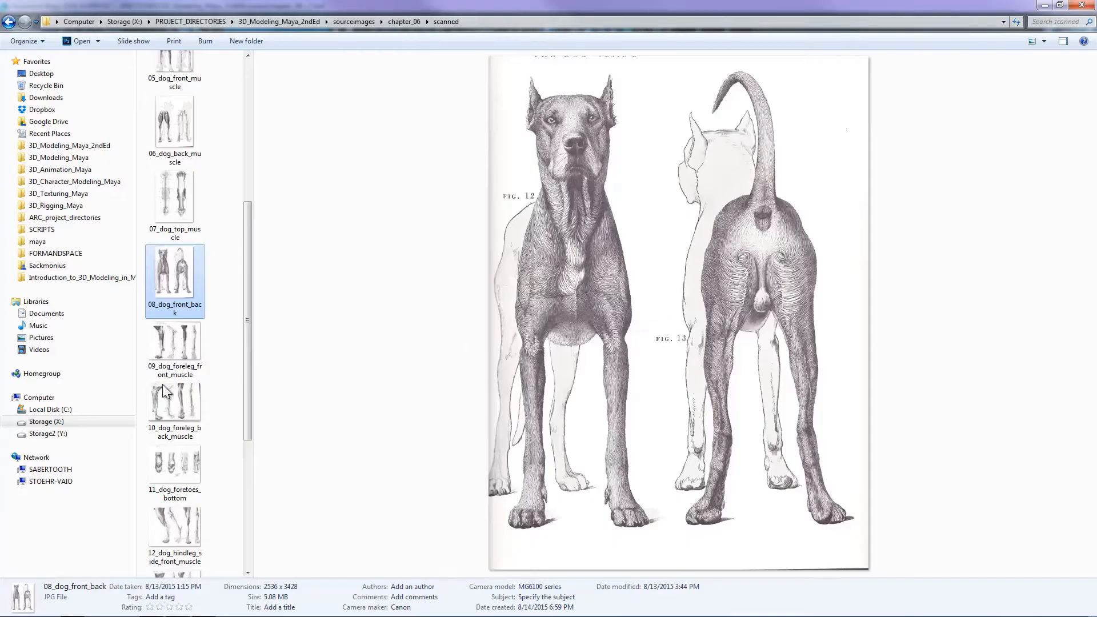
left_click(175, 462)
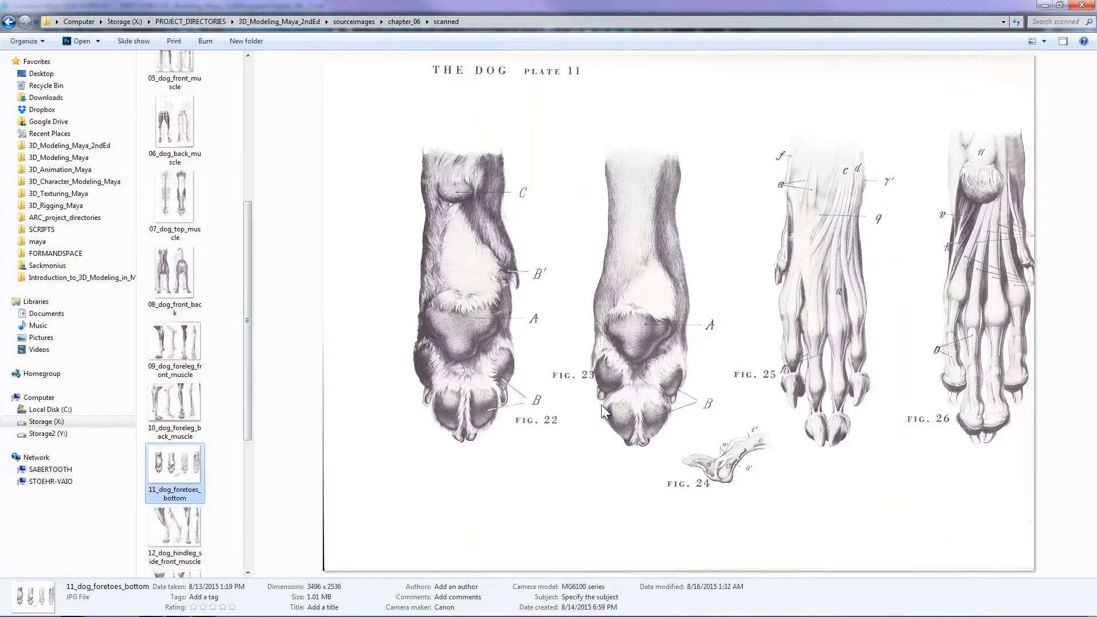
key("alt+Tab")
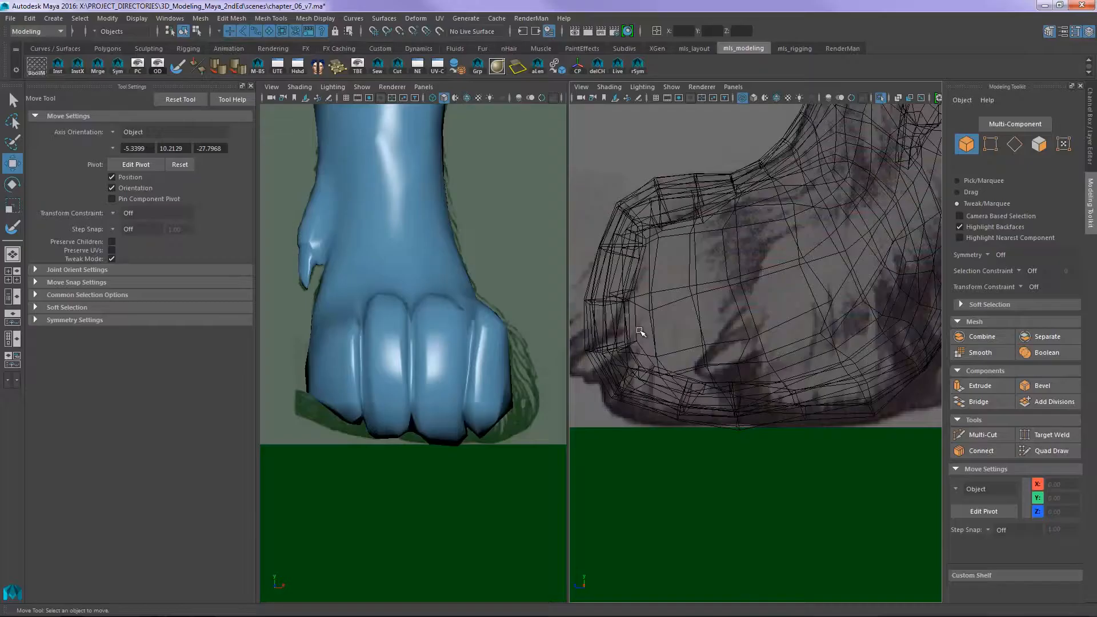
- Bring back the perspective view and examine the toes from the front and side
key("space")
key("space")
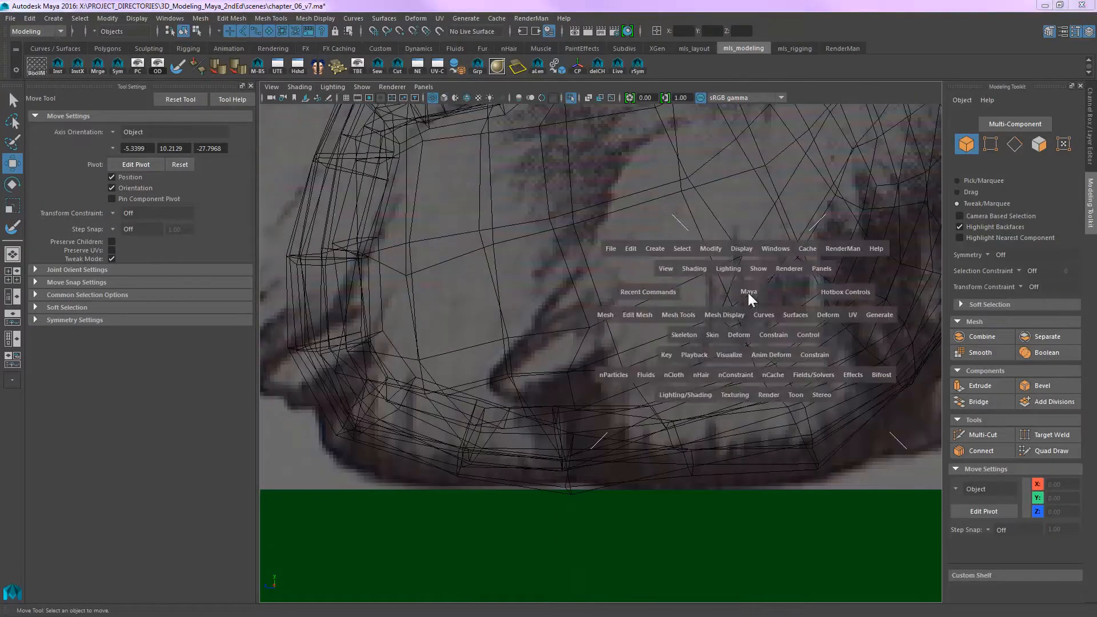
left_click_drag(746, 293, 807, 293, "alt")
key("space")
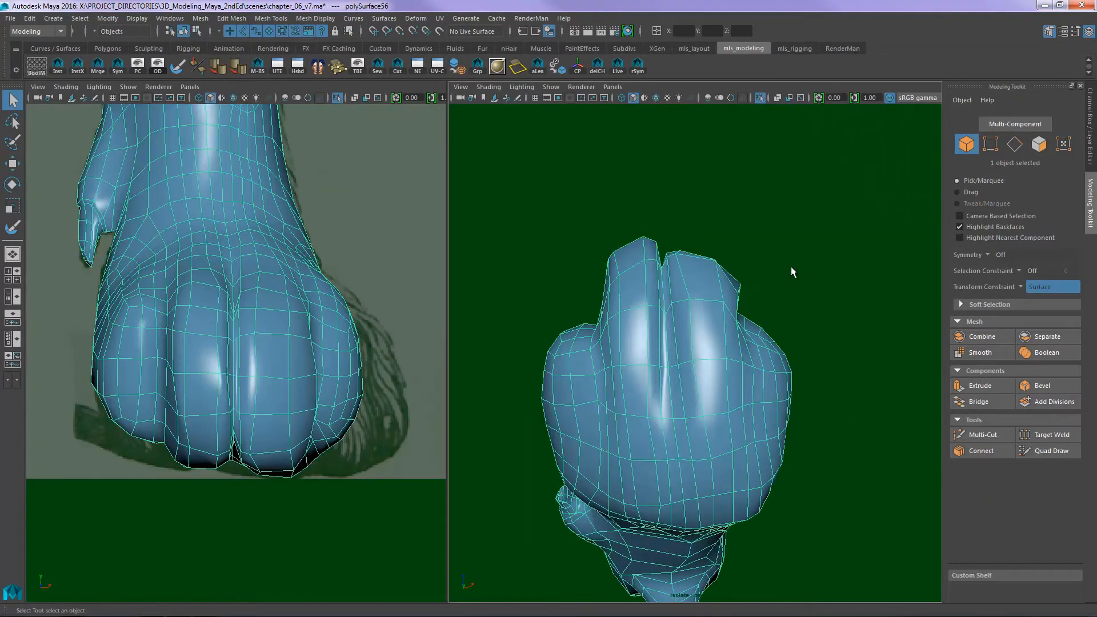
left_click_drag(791, 271, 624, 350, "alt")
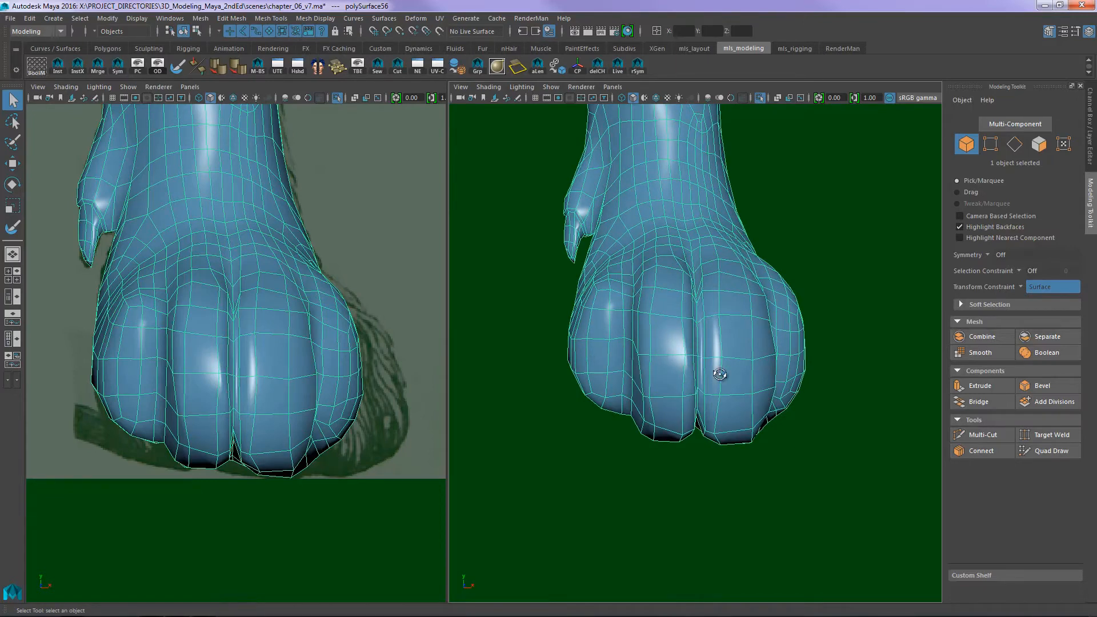
left_click_drag(718, 375, 644, 368, "alt")
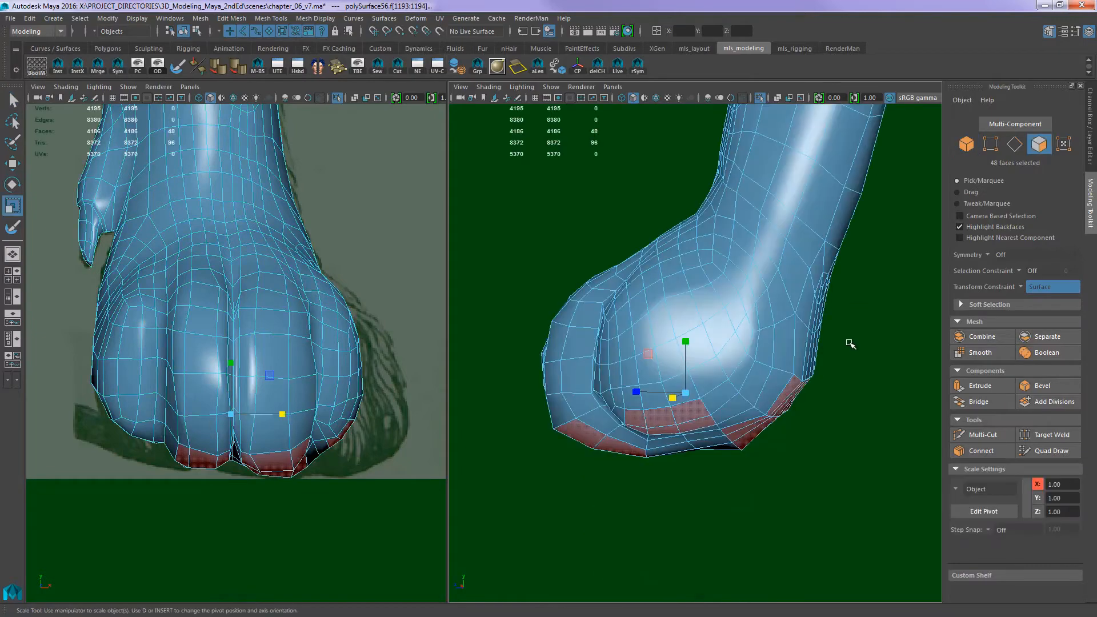
- Compare the selected faces on the paw's underside with the 11_dog_foretoes_bottom scan in Windows Explorer, returning to Maya
left_click_drag(845, 355, 605, 407, "alt")
key("alt+Tab")
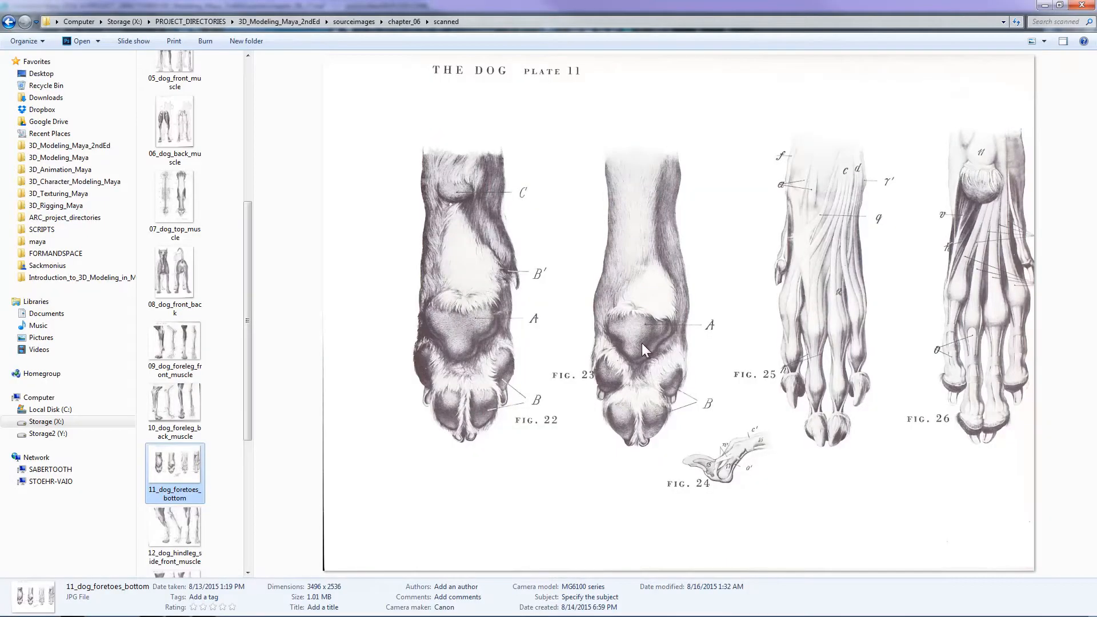
key("alt+Tab")
left_click_drag(848, 357, 875, 342, "alt")
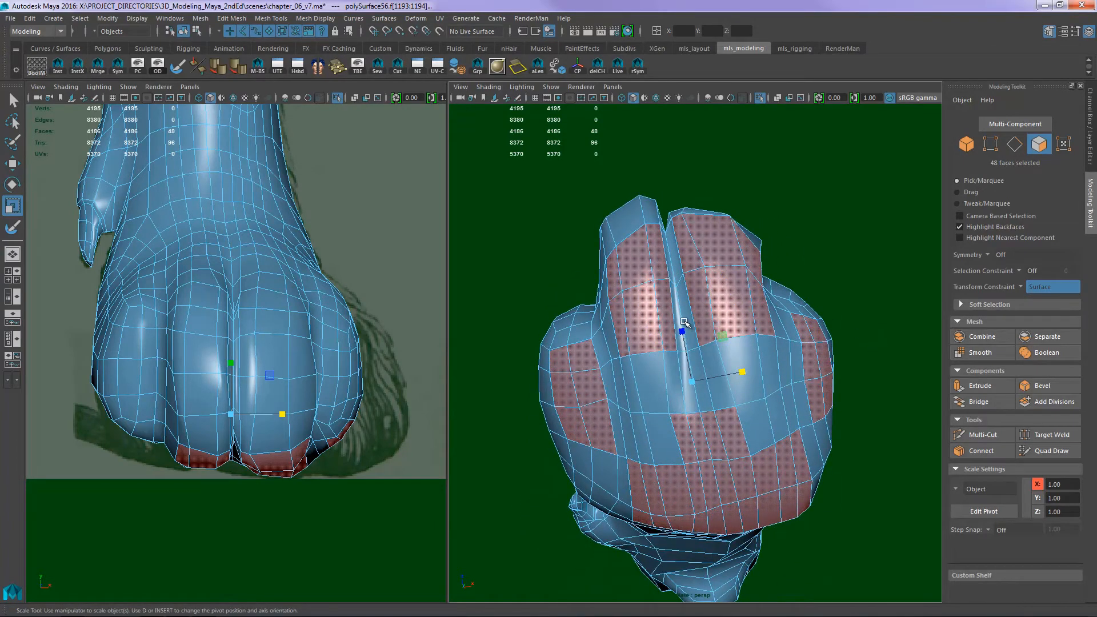
left_click_drag(684, 324, 651, 316, "alt")
left_click_drag(664, 414, 687, 375, "alt")
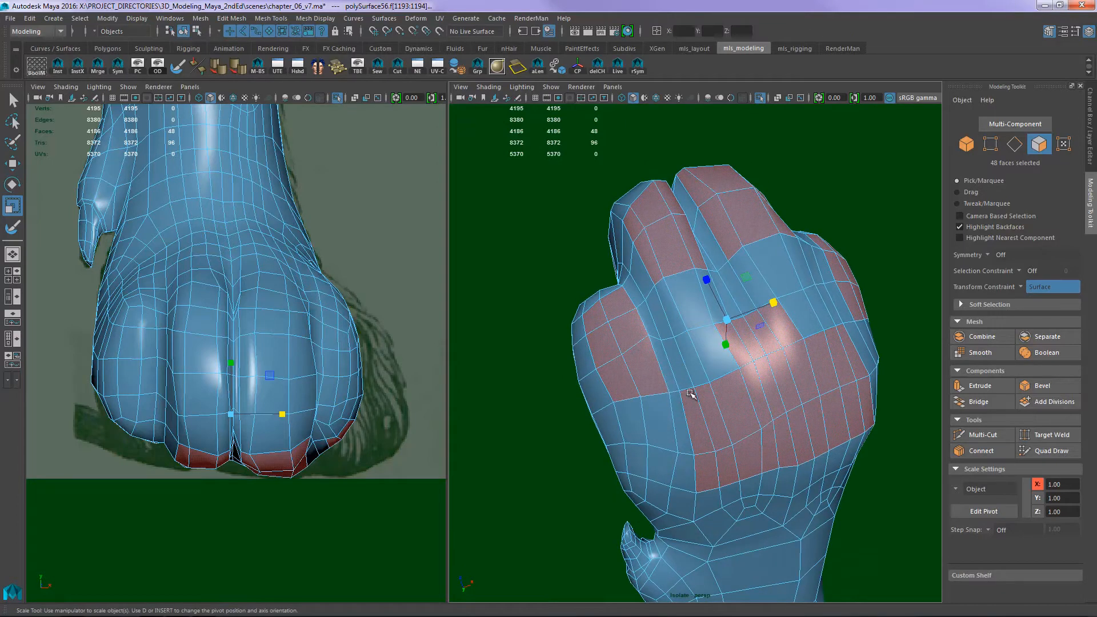
left_click_drag(679, 393, 757, 327, "alt")
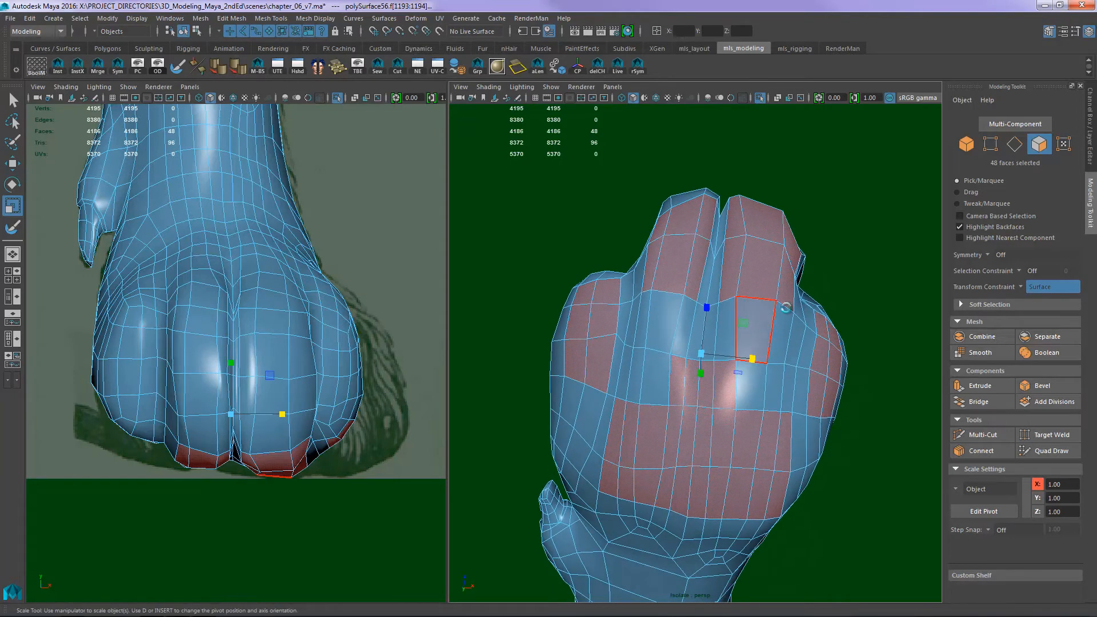
- Extrude the selected pad faces on the paw's underside twice with an offset of 0.08 and return to object mode
key("ctrl+e")
left_click_drag(783, 190, 787, 190)
key("ctrl+e")
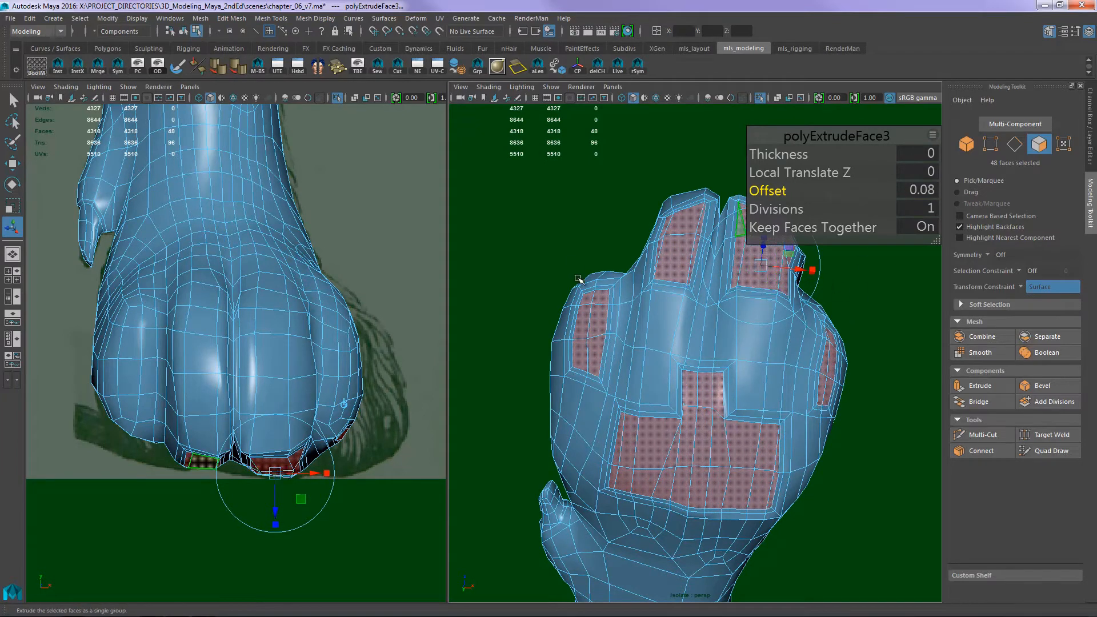
key("w")
key("F8")
key("F8")
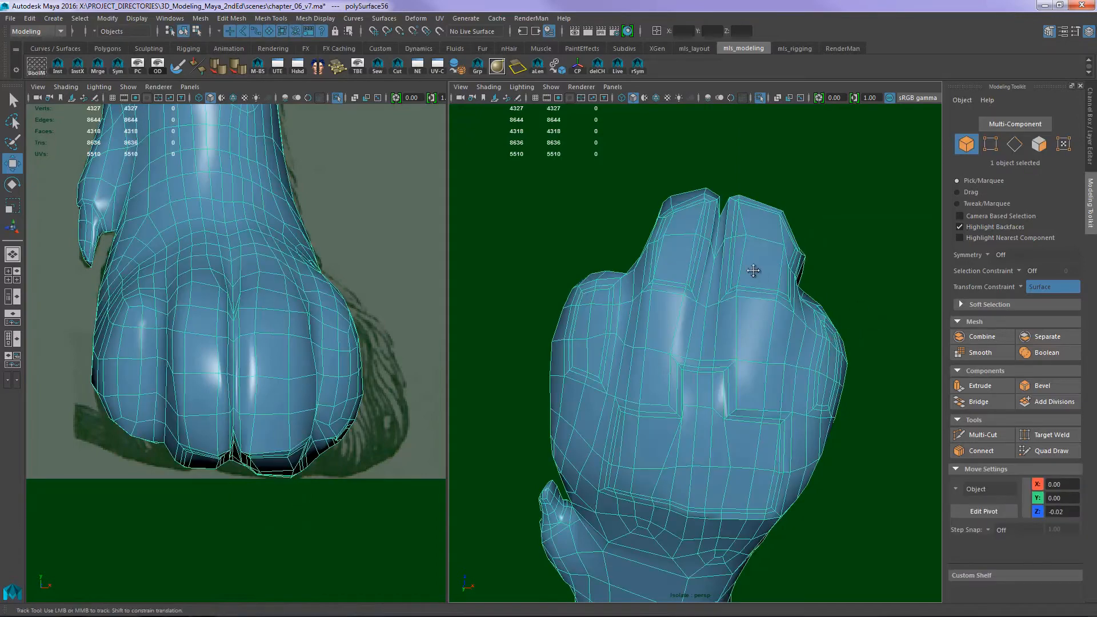
- Relax the mesh around the toe pads and main pad with the Sculpt Geometry Tool
left_click_drag(754, 272, 696, 375, "alt")
left_click_drag(631, 357, 690, 309, "alt")
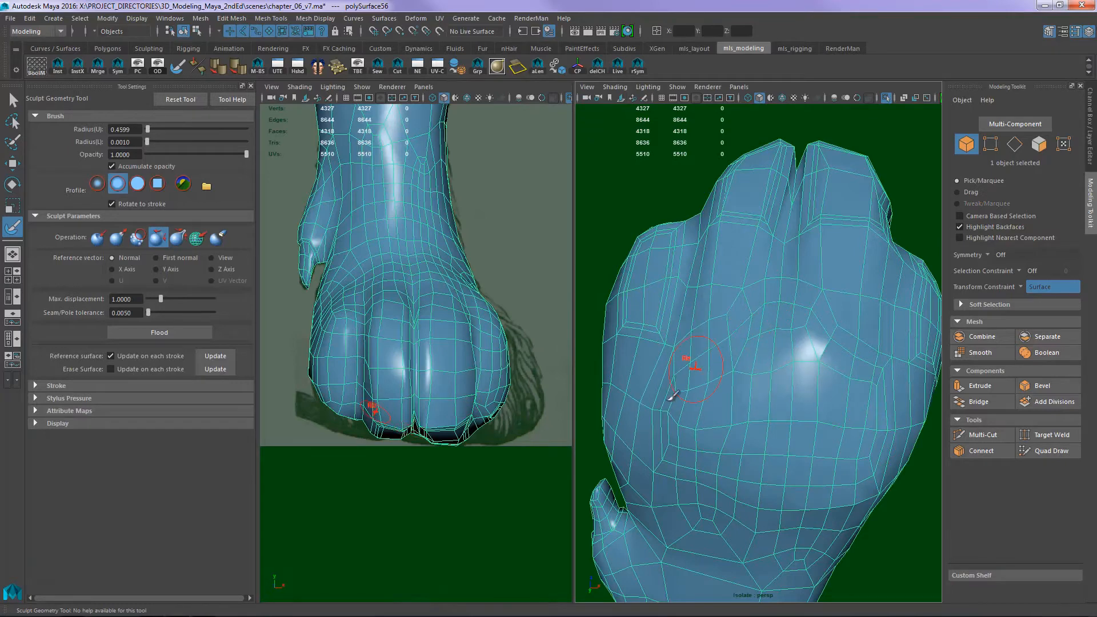
mouse_move(746, 304)
left_mouse_down("alt")
mouse_move(788, 265)
mouse_move(781, 296)
left_mouse_up("alt")
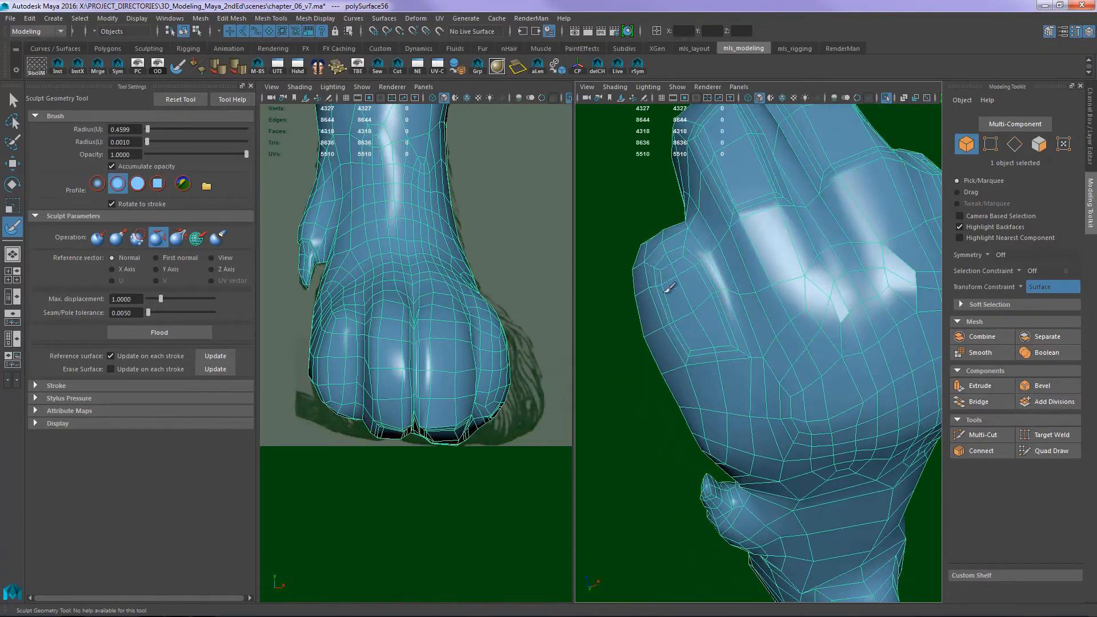
left_click_drag(721, 246, 779, 265, "alt")
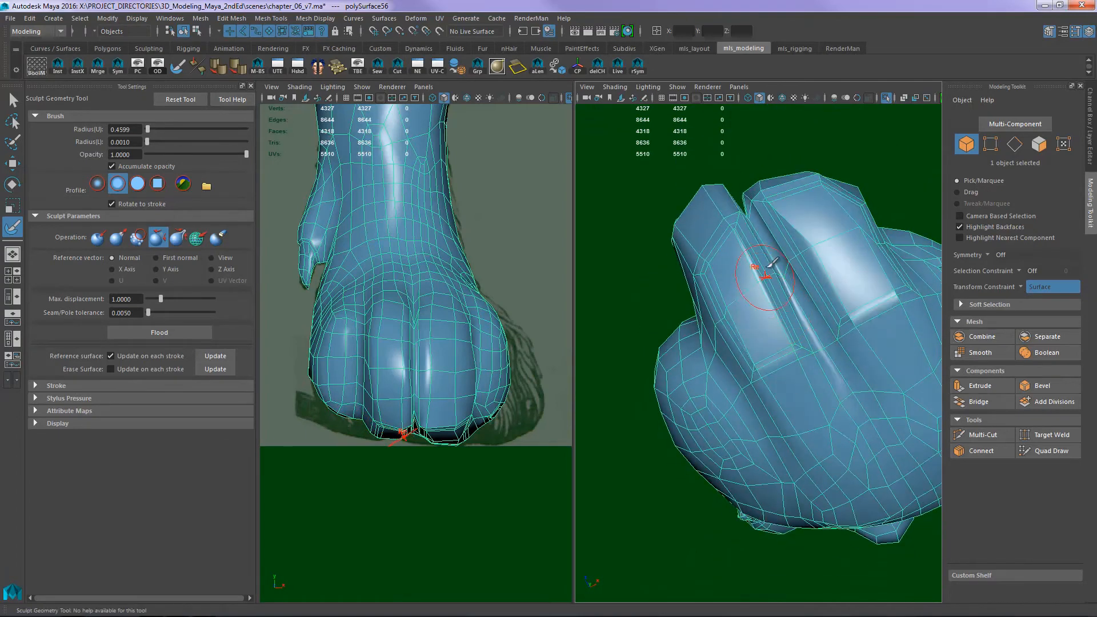
mouse_move(794, 341)
left_mouse_down()
mouse_move(711, 329)
mouse_move(710, 268)
mouse_move(749, 323)
mouse_move(798, 217)
mouse_move(806, 273)
mouse_move(779, 197)
mouse_move(819, 186)
left_mouse_up()
left_click_drag(804, 278, 789, 308, "alt")
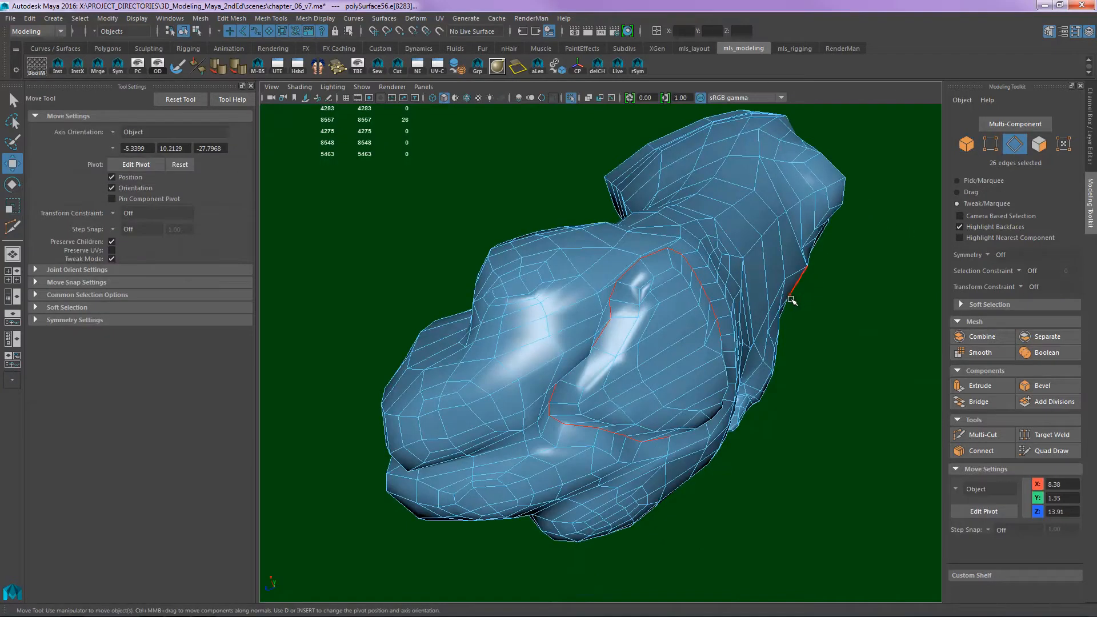
- Bring back the side reference view, select the paw mesh and examine the main pad from several angles
left_click_drag(830, 362, 779, 367, "alt")
key("space")
middle_click_drag(776, 392, 696, 345, "alt")
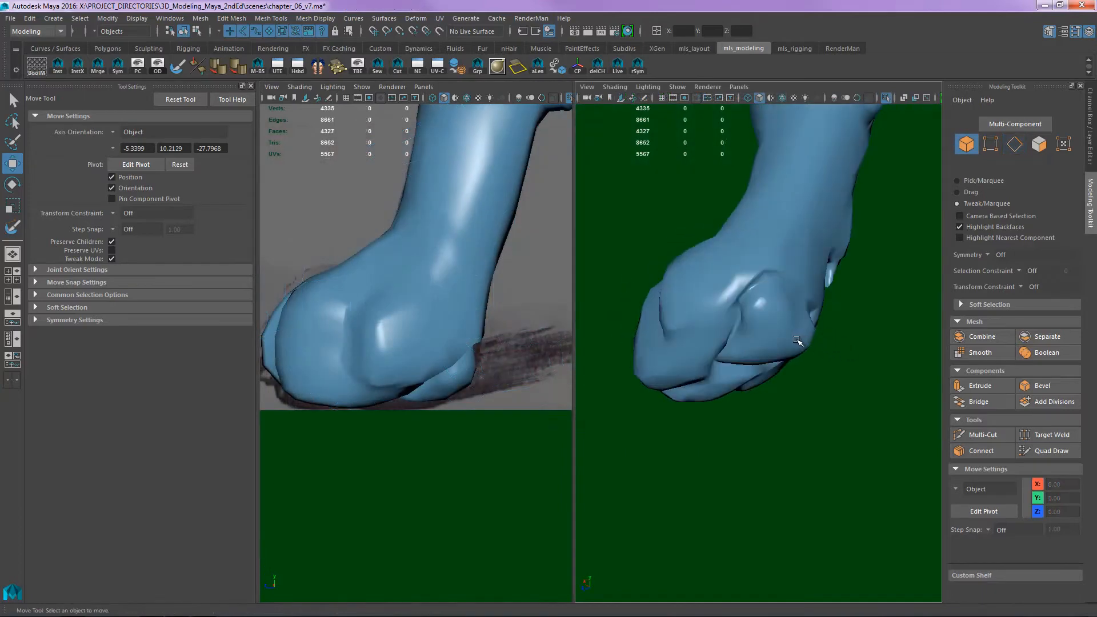
left_click_drag(796, 342, 837, 339, "alt")
left_click(848, 360)
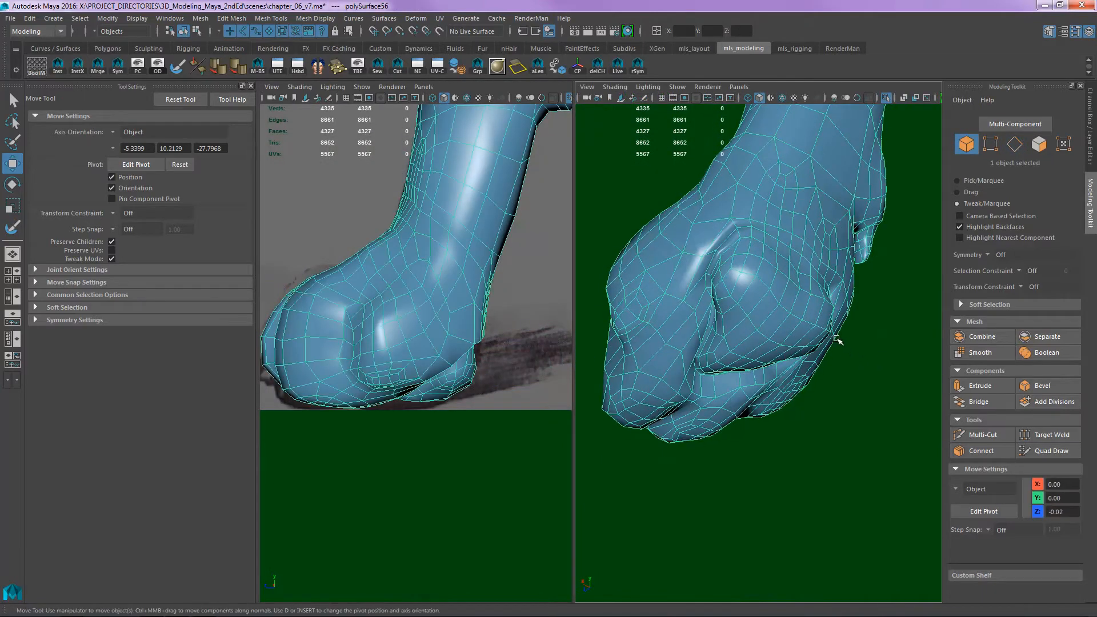
right_click_drag(753, 306, 838, 286, "alt")
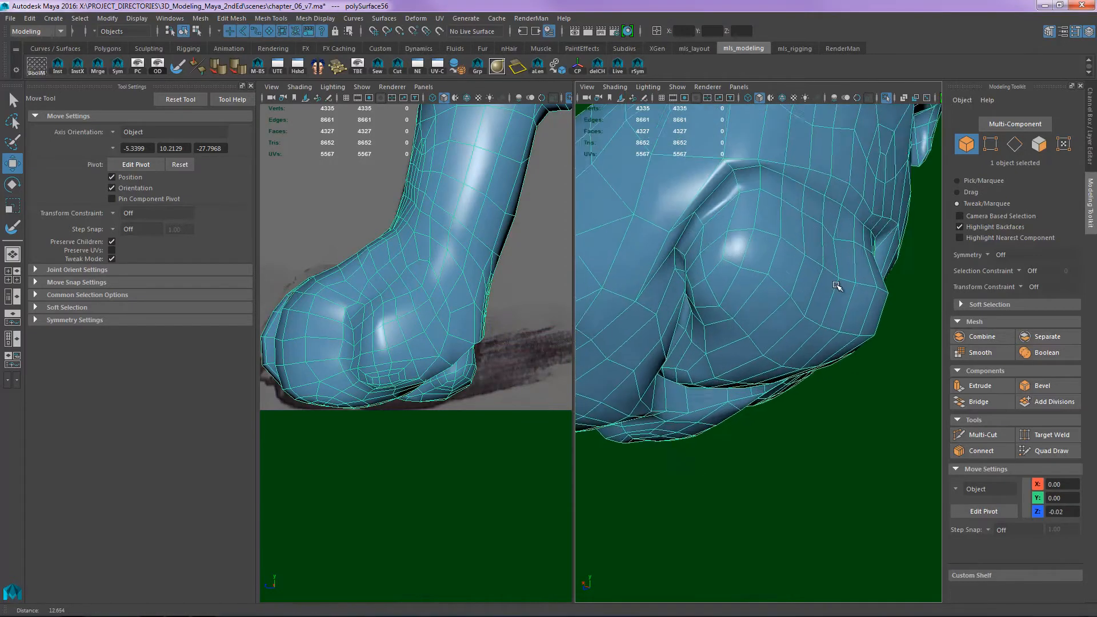
middle_click_drag(837, 286, 788, 307, "alt")
mouse_move(799, 296)
left_mouse_down("alt")
mouse_move(831, 311)
mouse_move(787, 301)
left_mouse_up("alt")
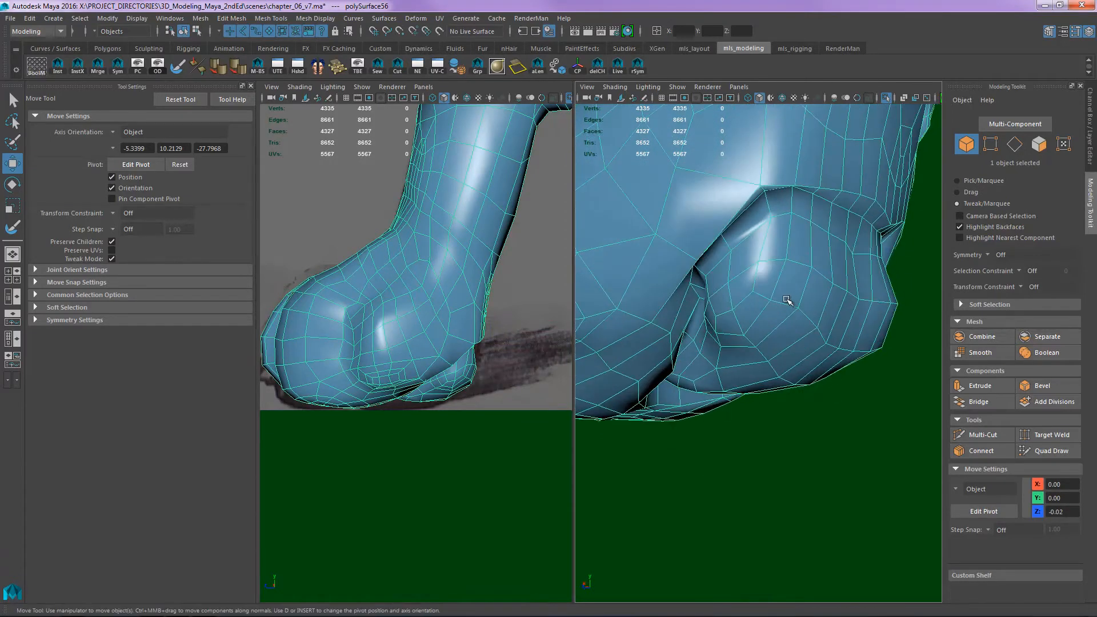
right_click_drag(790, 308, 811, 260, "shift")
left_click_drag(812, 276, 849, 294, "alt")
middle_click_drag(849, 294, 779, 309, "alt")
left_click_drag(783, 327, 754, 332, "alt")
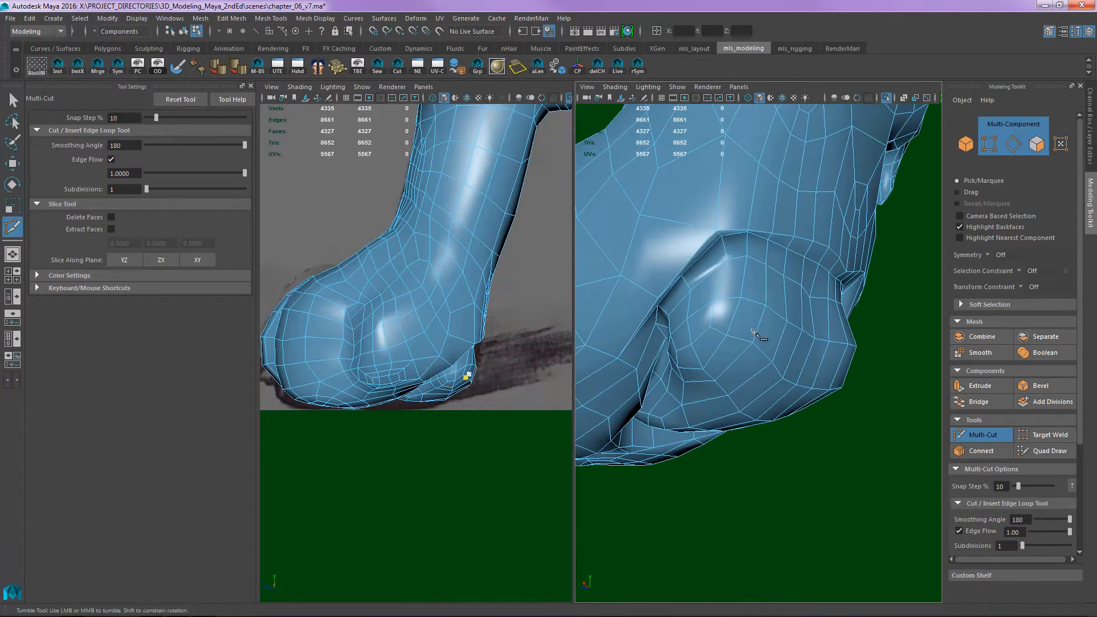
- Tweak an edge near the main pad's rear rim and select the edge loop running around the pad
left_click_drag(743, 242, 793, 308, "alt")
key("w")
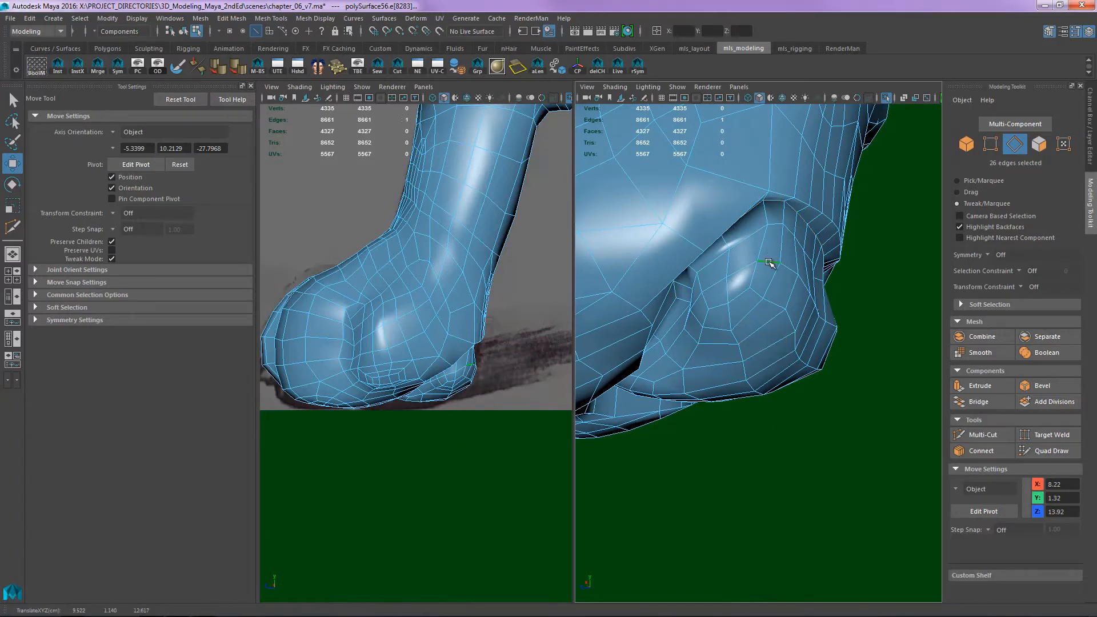
left_click(780, 243)
left_click_drag(783, 252, 759, 221, "alt")
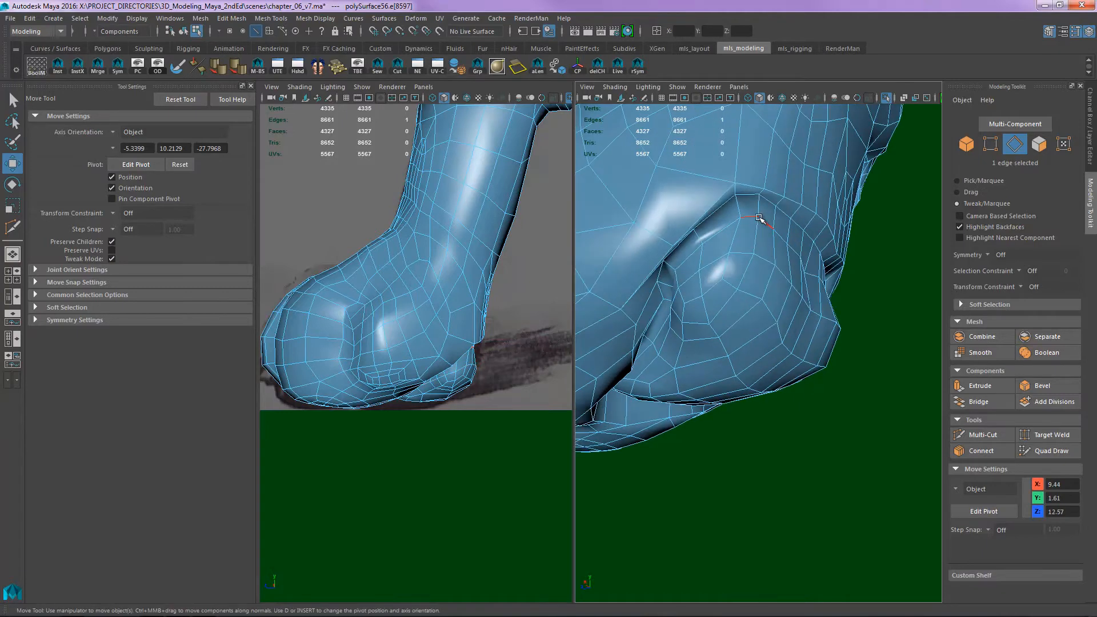
double_click(753, 219)
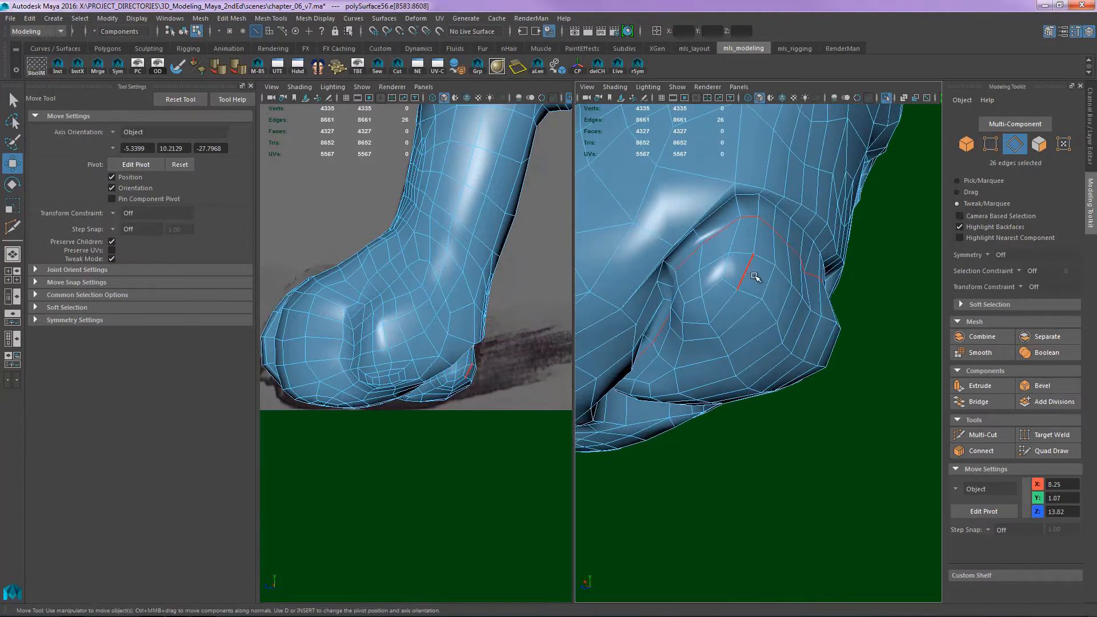
left_click_drag(807, 269, 751, 279, "alt")
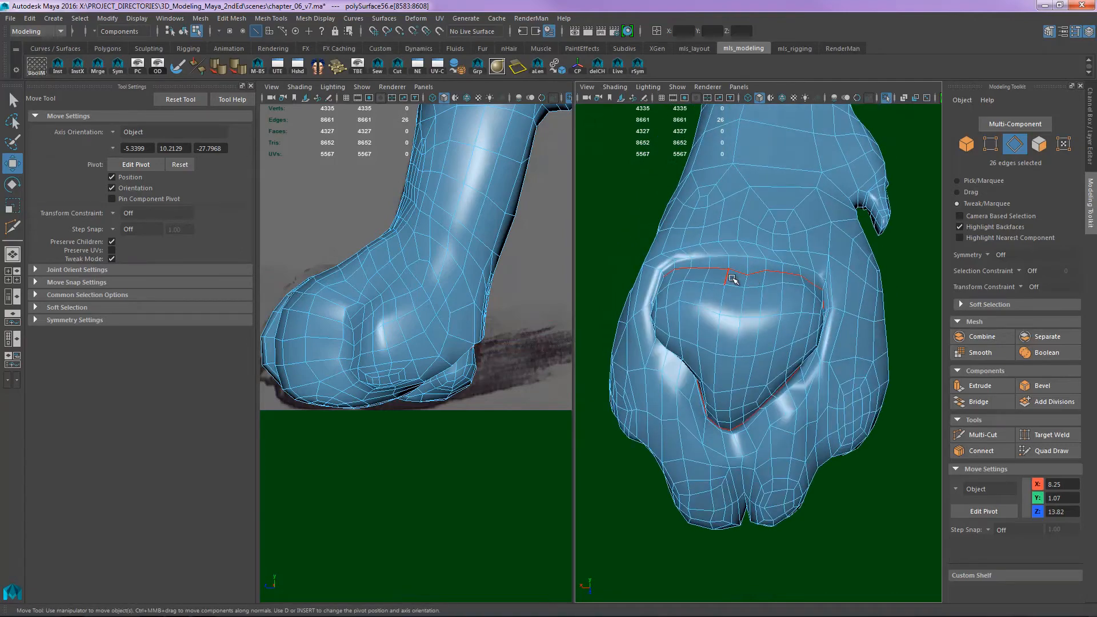
left_click_drag(759, 326, 720, 295, "alt")
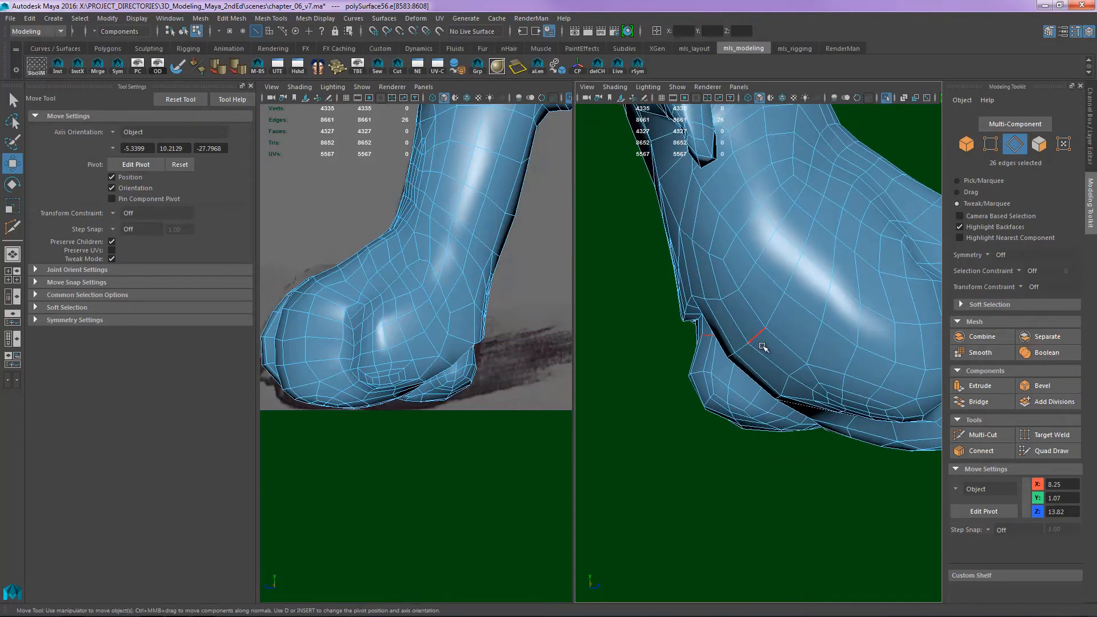
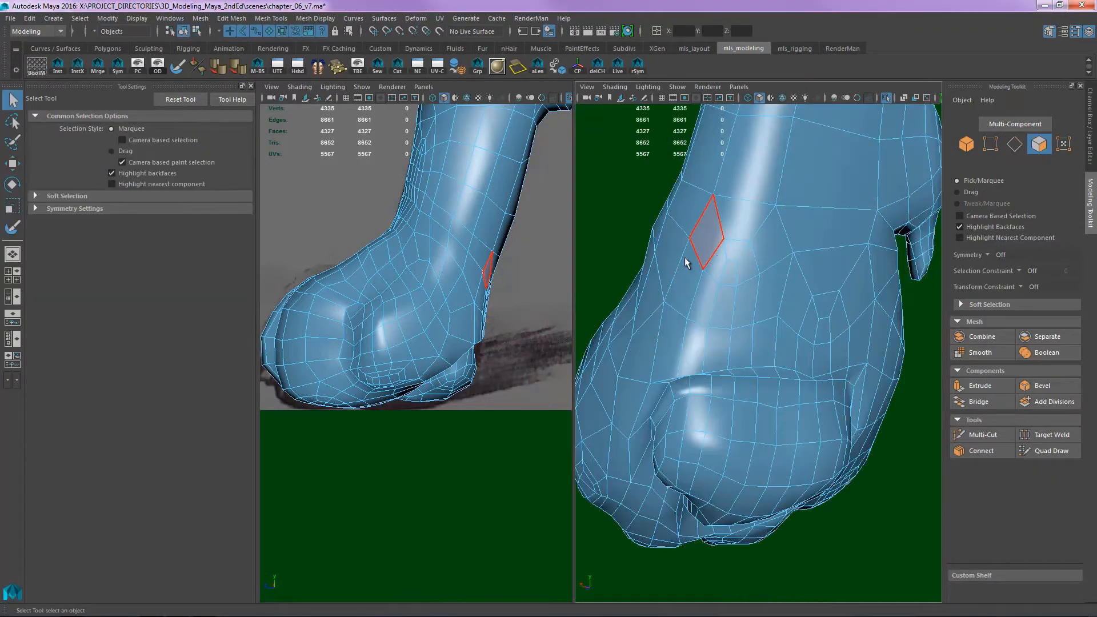
- Select a patch of faces on the back of the leg, above the paw's main pad
mouse_move(688, 259)
right_mouse_down("alt")
mouse_move(787, 234)
mouse_move(761, 231)
right_mouse_up("alt")
key("Tab")
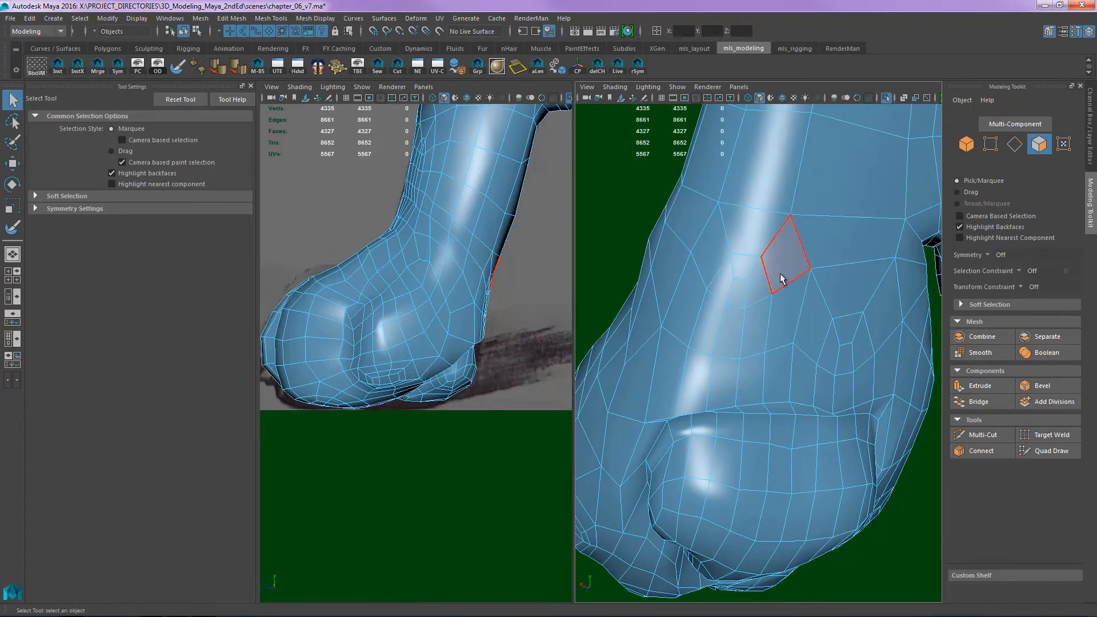
mouse_move(787, 258)
left_mouse_down()
mouse_move(787, 336)
mouse_move(773, 248)
mouse_move(750, 234)
mouse_move(726, 300)
mouse_move(736, 305)
left_mouse_up()
key("Tab")
key("ctrl+z")
key("Tab")
mouse_move(756, 235)
left_mouse_down()
mouse_move(729, 318)
mouse_move(746, 294)
left_mouse_up()
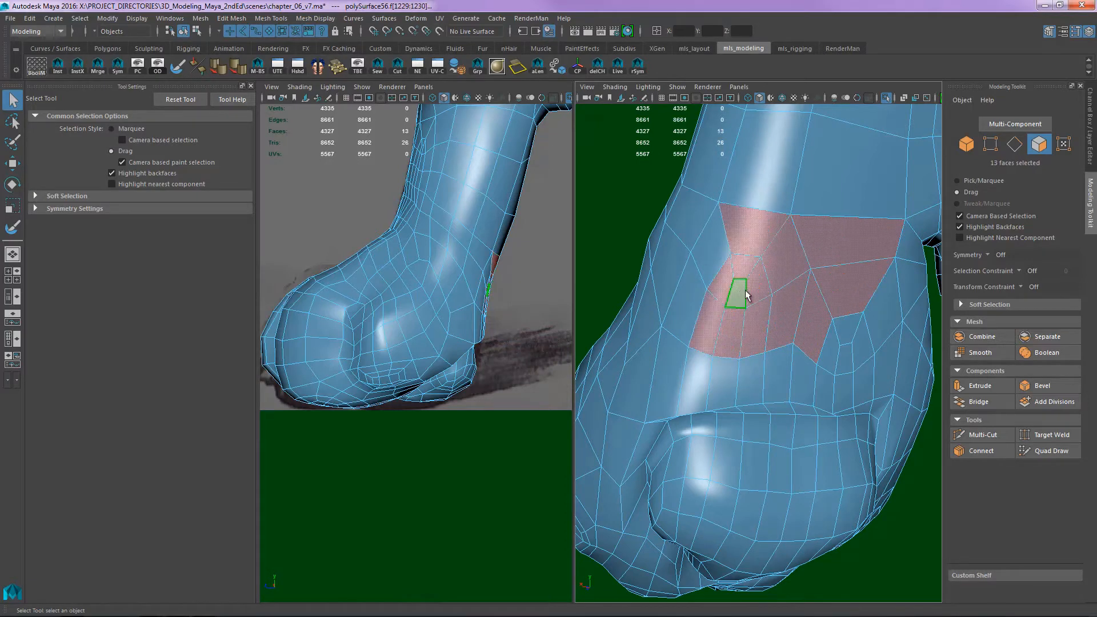
left_click(642, 228)
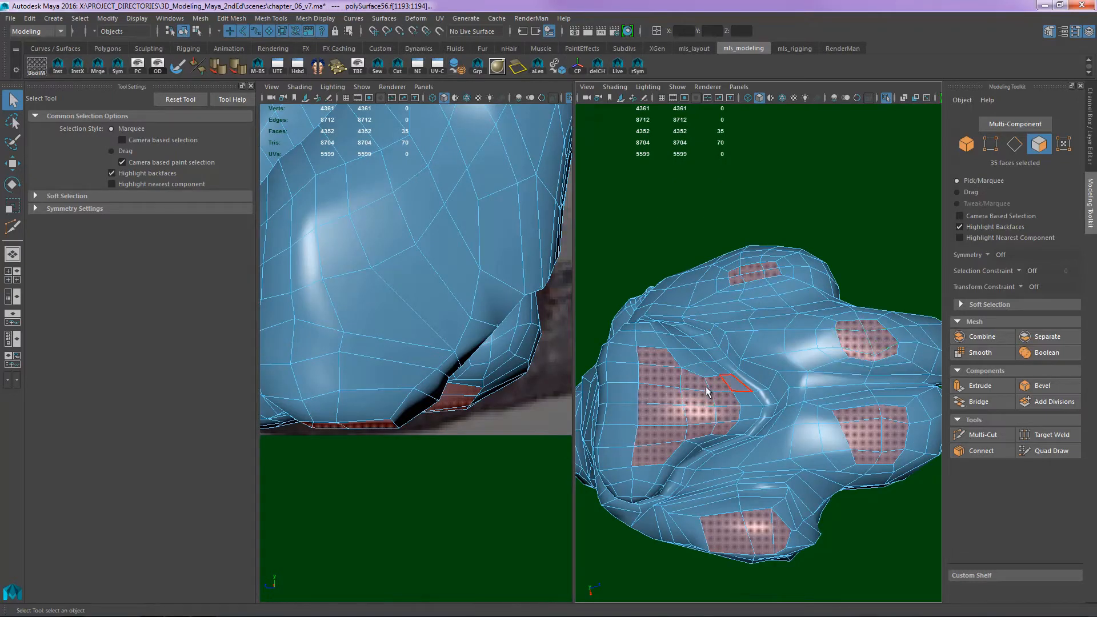
- Select the central faces of the main pad and four toe pads and flatten them at an absolute Y of 0
key("Tab")
mouse_move(722, 384)
left_mouse_down("ctrl")
mouse_move(724, 423)
mouse_move(689, 434)
mouse_move(670, 396)
mouse_move(659, 452)
mouse_move(655, 352)
left_mouse_up("ctrl")
left_click_drag(725, 425, 728, 423, "shift")
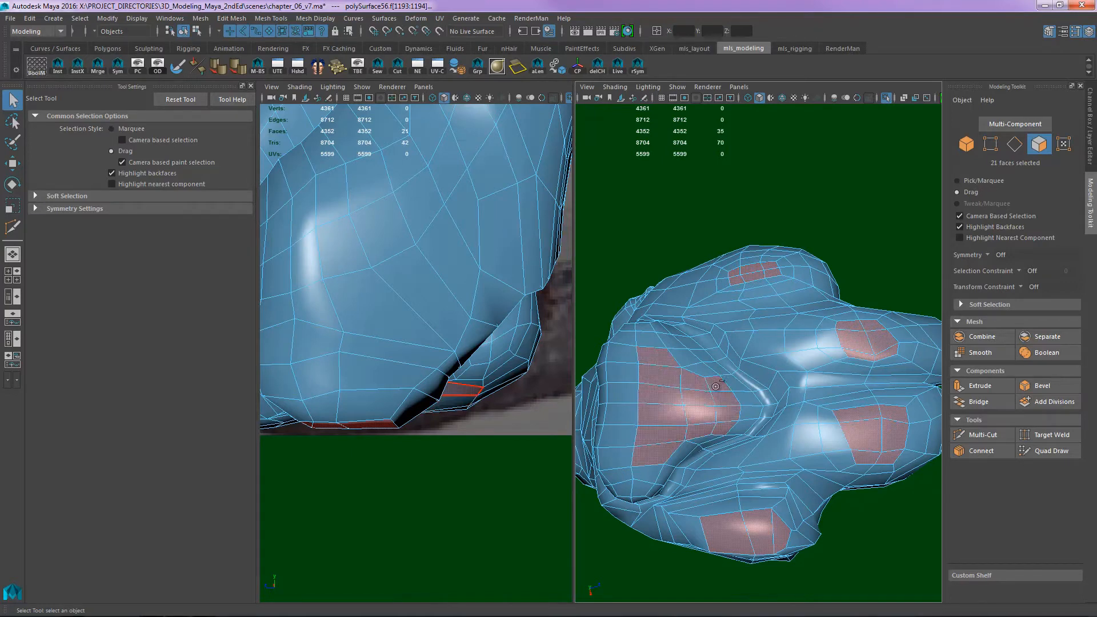
left_click_drag(823, 351, 717, 285, "alt")
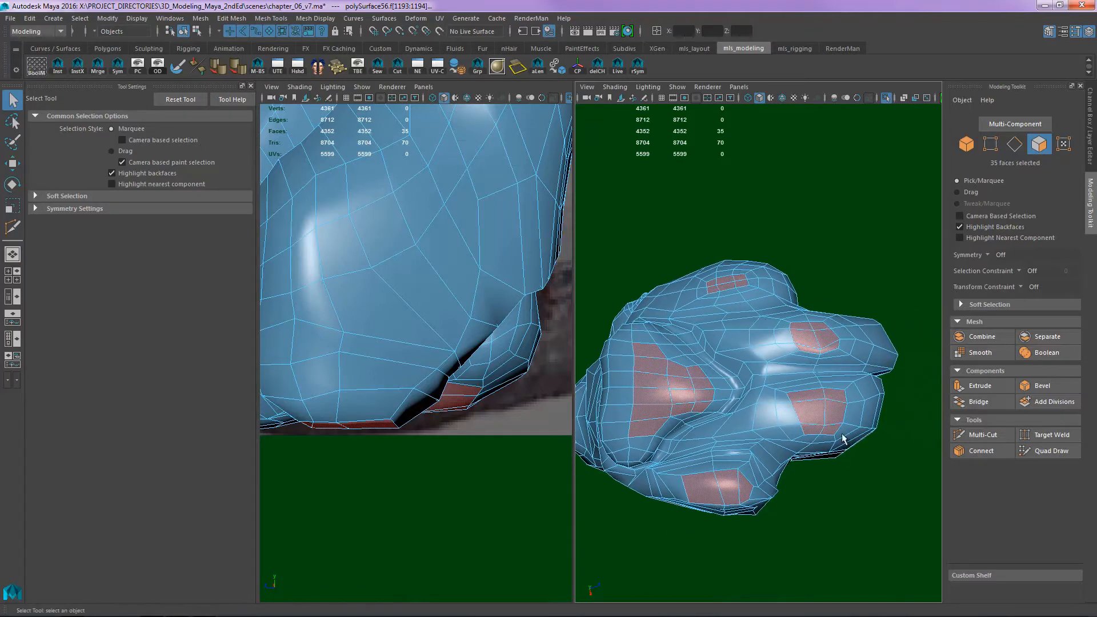
mouse_move(857, 251)
middle_mouse_down("alt")
mouse_move(893, 255)
mouse_move(862, 265)
middle_mouse_up("alt")
scroll(876, 271, "up", 3)
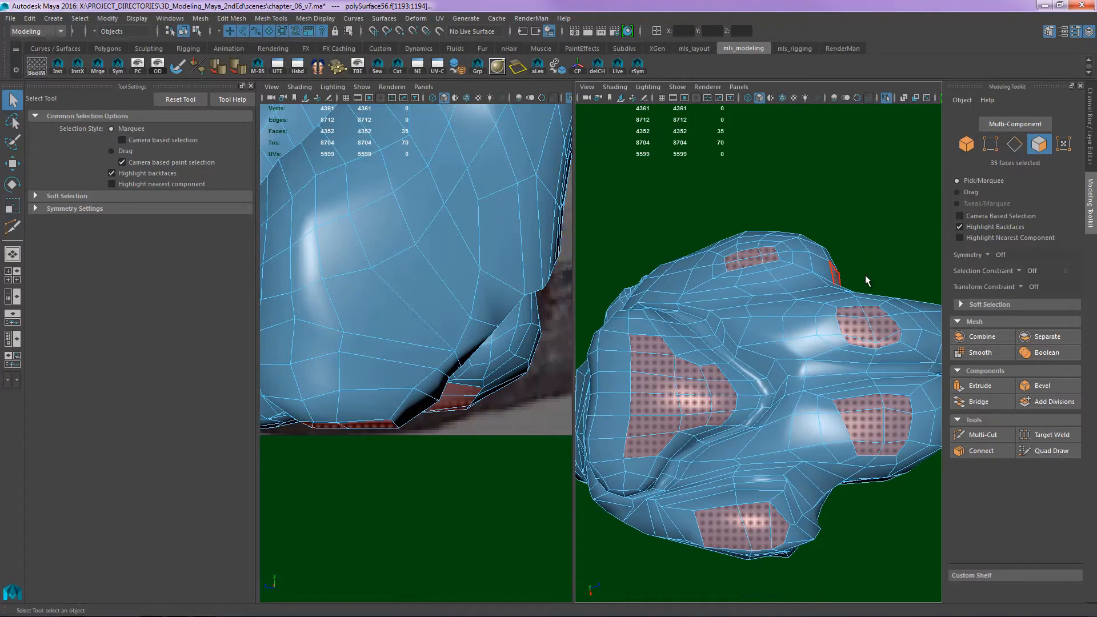
left_click_drag(865, 276, 759, 293, "alt")
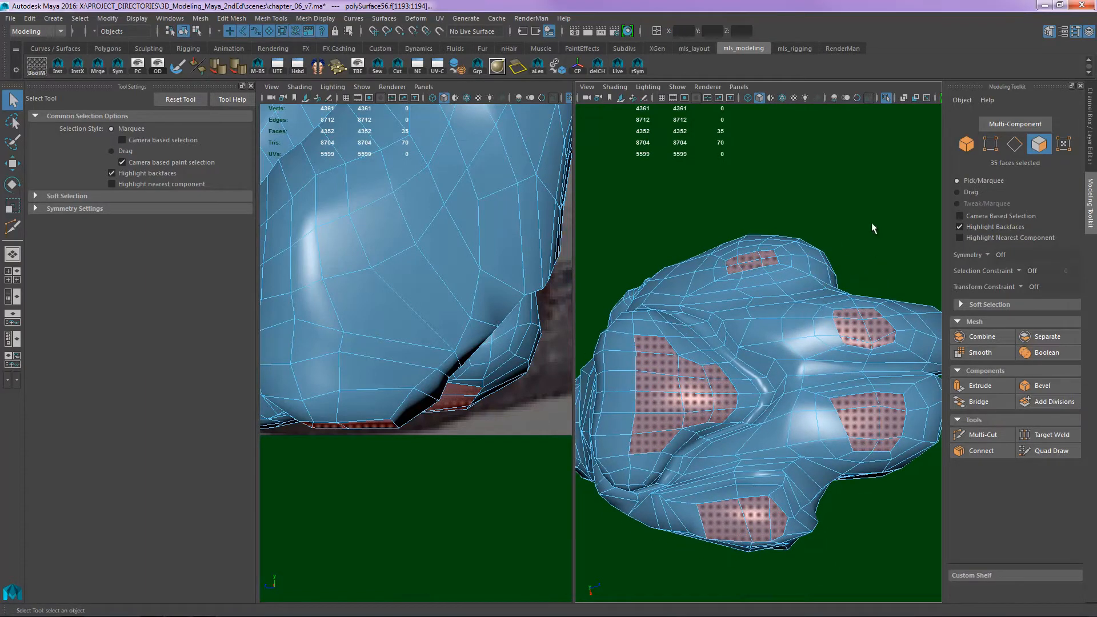
left_click(660, 32)
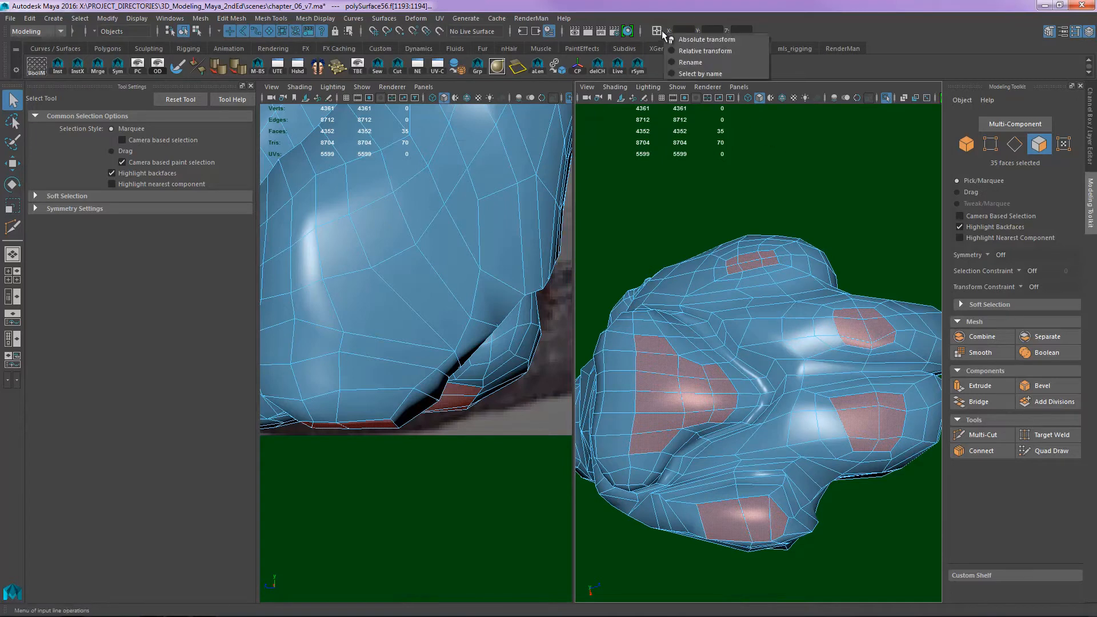
left_click(700, 40)
type("0")
key("Return")
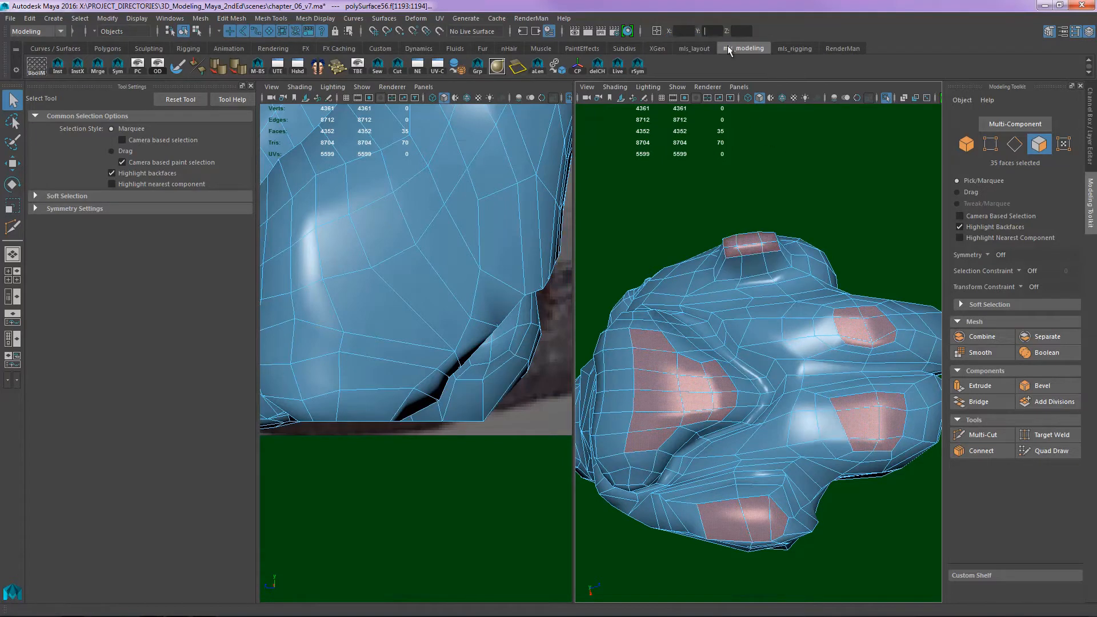
- Insert an edge loop near the lower end of the stretched outer toe pad with Multi-Cut and switch to vertex selection
left_click_drag(833, 290, 769, 383, "alt")
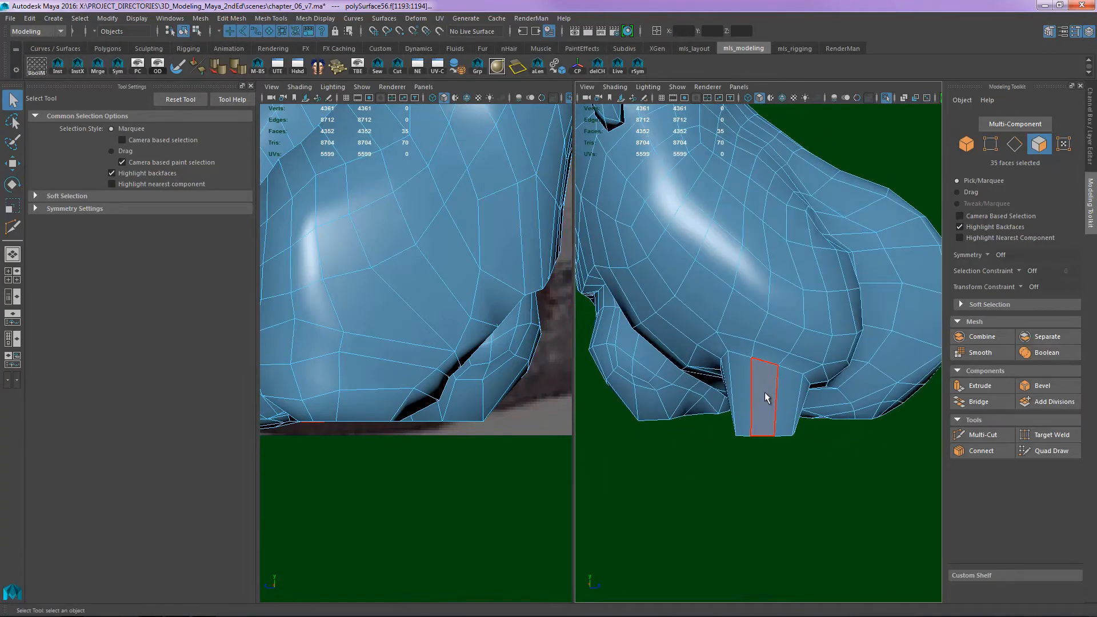
key("y")
left_click(772, 416, "ctrl")
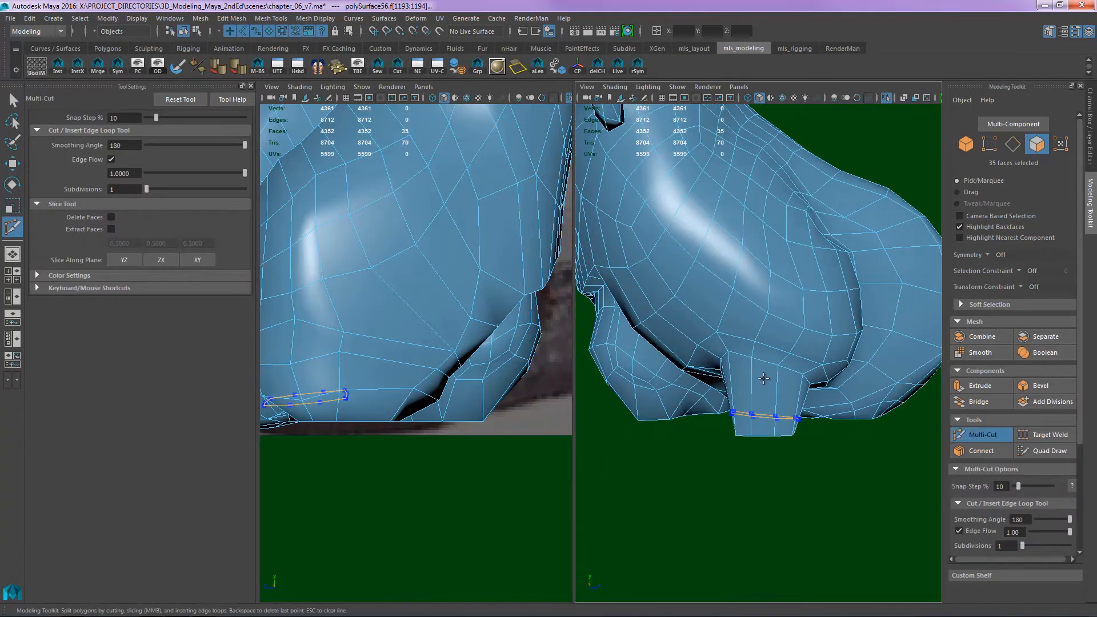
left_click_drag(764, 375, 817, 381, "alt")
key("q")
key("F9")
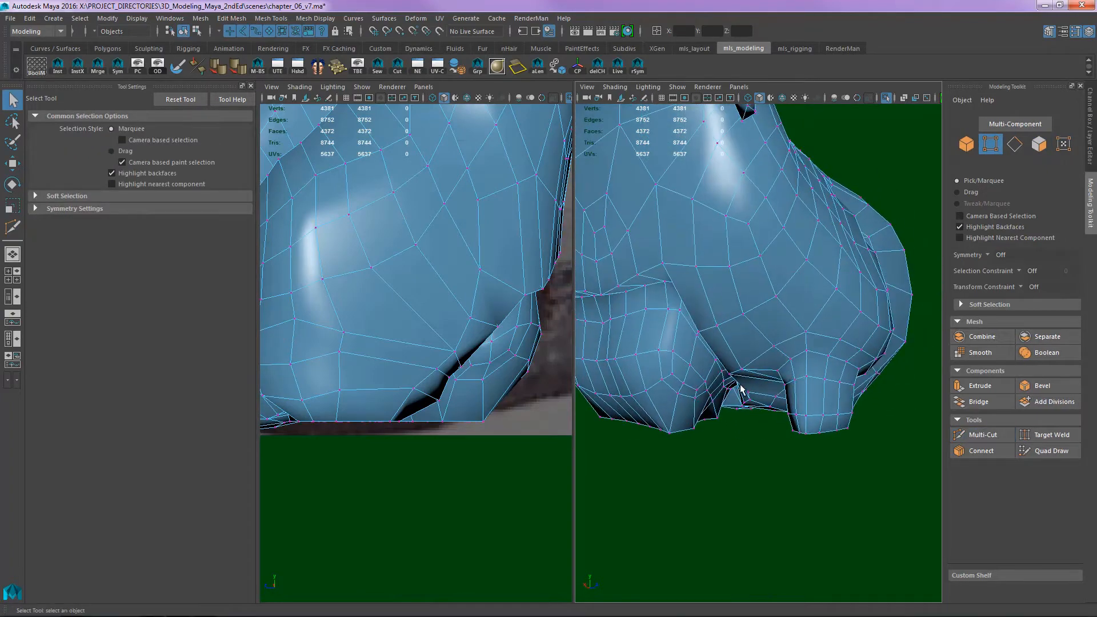
- Examine the flattened pads and the whole paw in object mode from the front, side, underside and a distance
left_click_drag(751, 407, 920, 405, "alt")
left_click_drag(737, 388, 869, 403, "alt")
right_click_drag(869, 403, 798, 333, "alt")
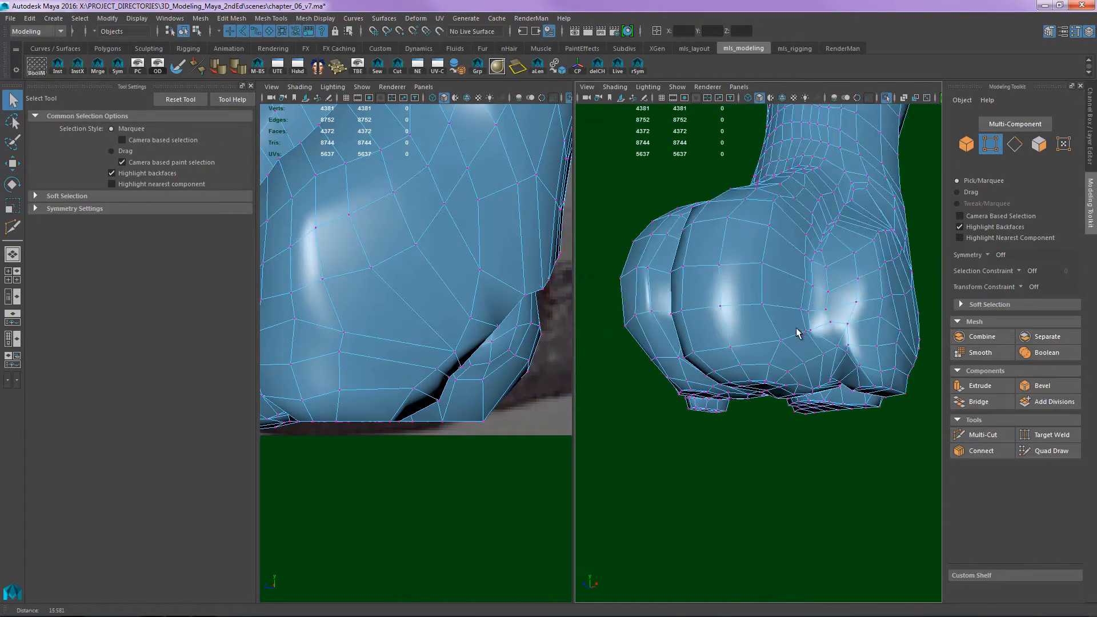
left_click_drag(798, 334, 836, 343, "alt")
right_click_drag(836, 343, 866, 316)
left_click(869, 314)
left_click_drag(880, 366, 881, 350, "alt")
right_click_drag(882, 351, 694, 297, "alt")
left_click_drag(668, 311, 784, 336, "alt")
right_click_drag(783, 336, 749, 326, "alt")
left_click_drag(748, 326, 825, 352, "alt")
right_click_drag(825, 352, 774, 320, "alt")
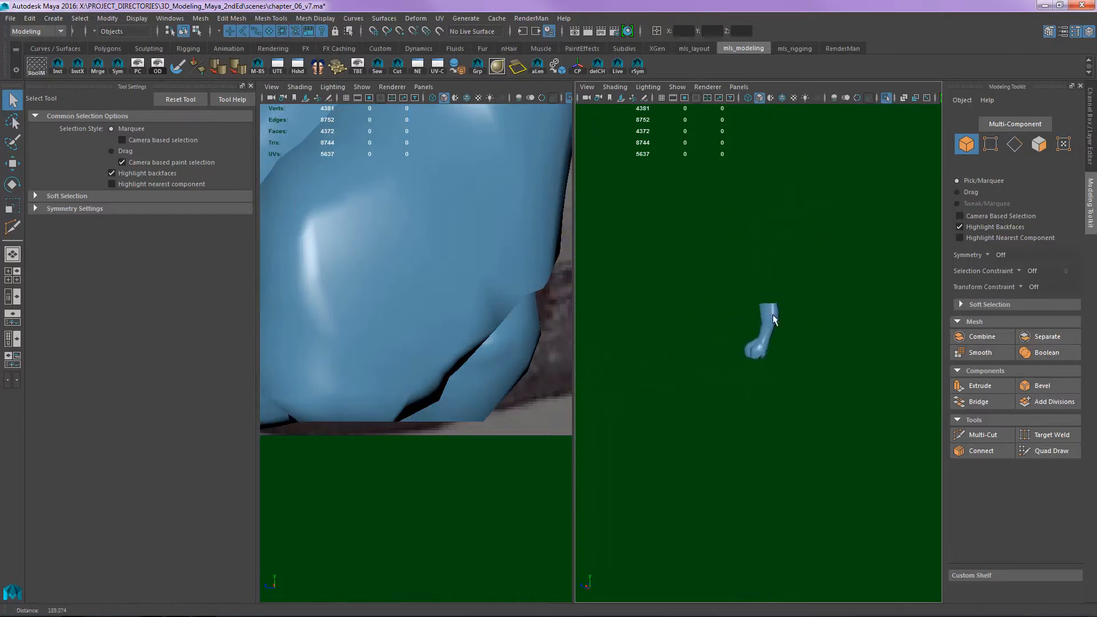
left_click_drag(773, 320, 786, 364, "alt")
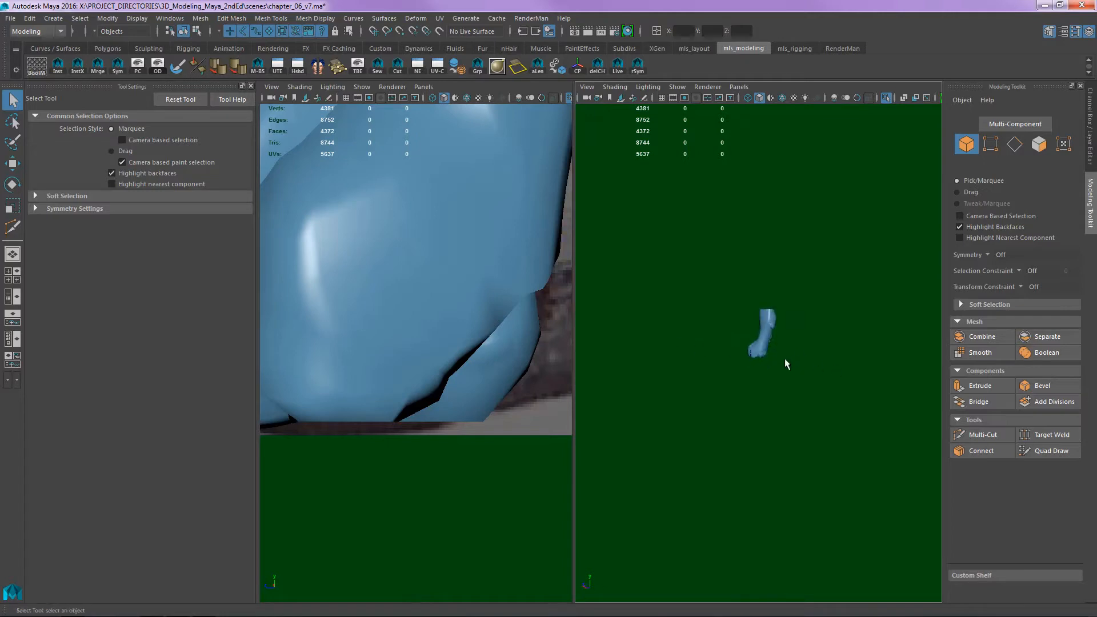
mouse_move(786, 364)
right_mouse_down("alt")
mouse_move(737, 350)
mouse_move(789, 351)
mouse_move(804, 369)
right_mouse_up("alt")
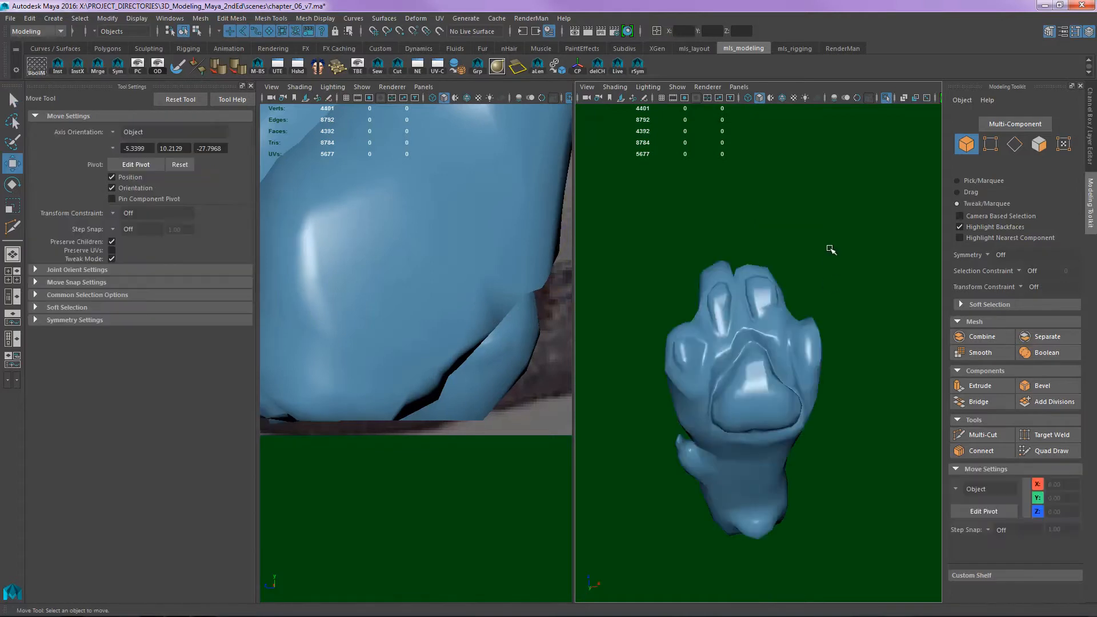
left_click_drag(830, 247, 833, 295, "alt")
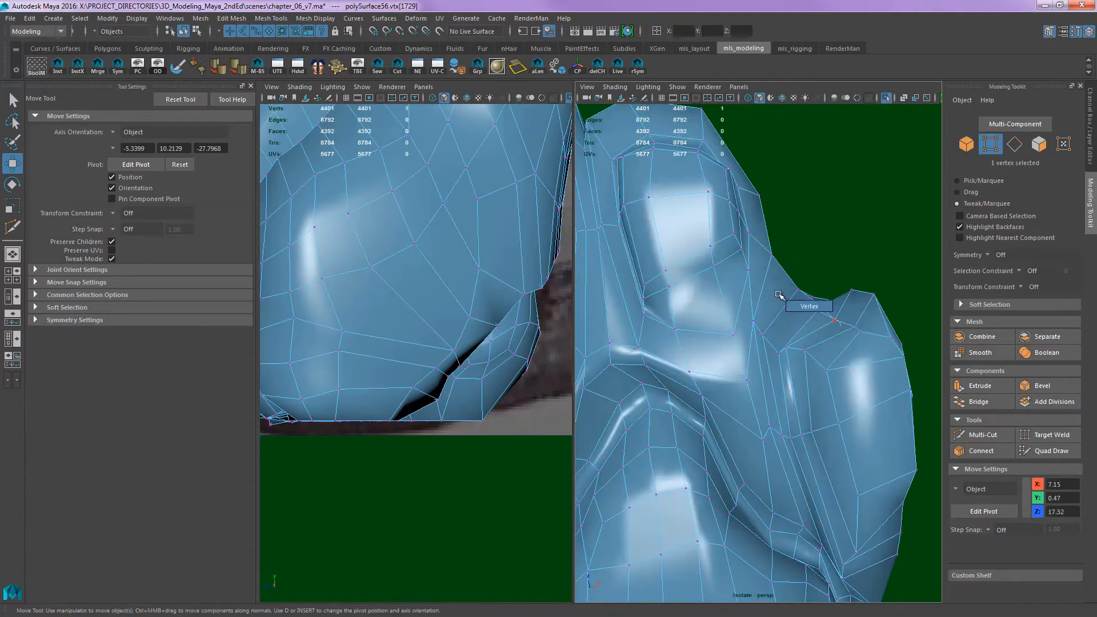
- Tweak vertices at the tip and rim of the outer toe pad to round its outline
left_click(837, 321)
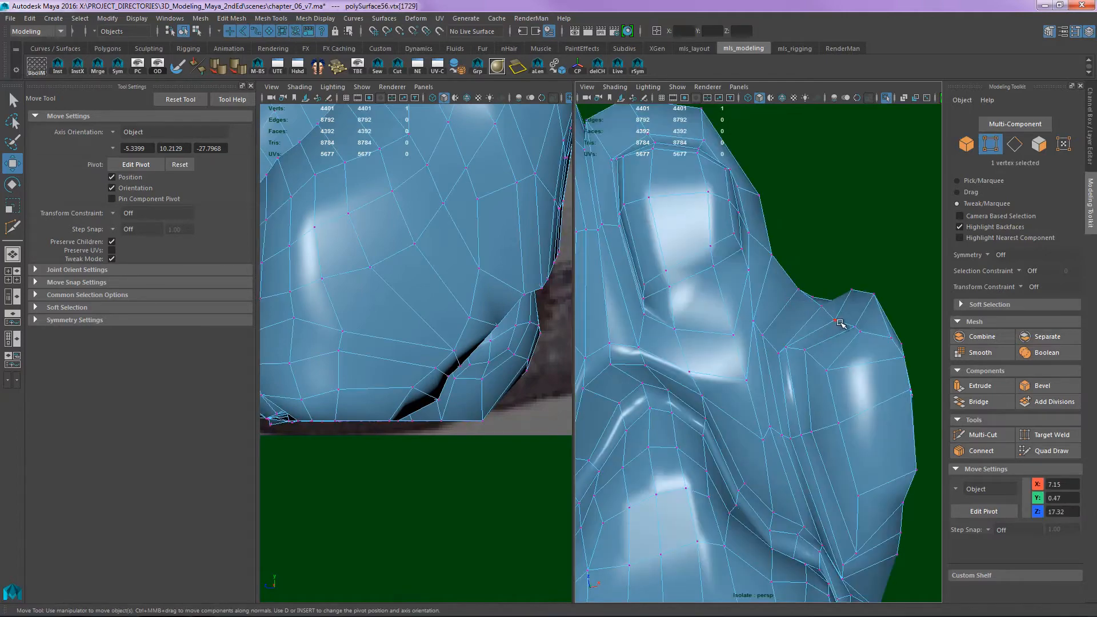
left_click(1015, 288)
left_click(1004, 287)
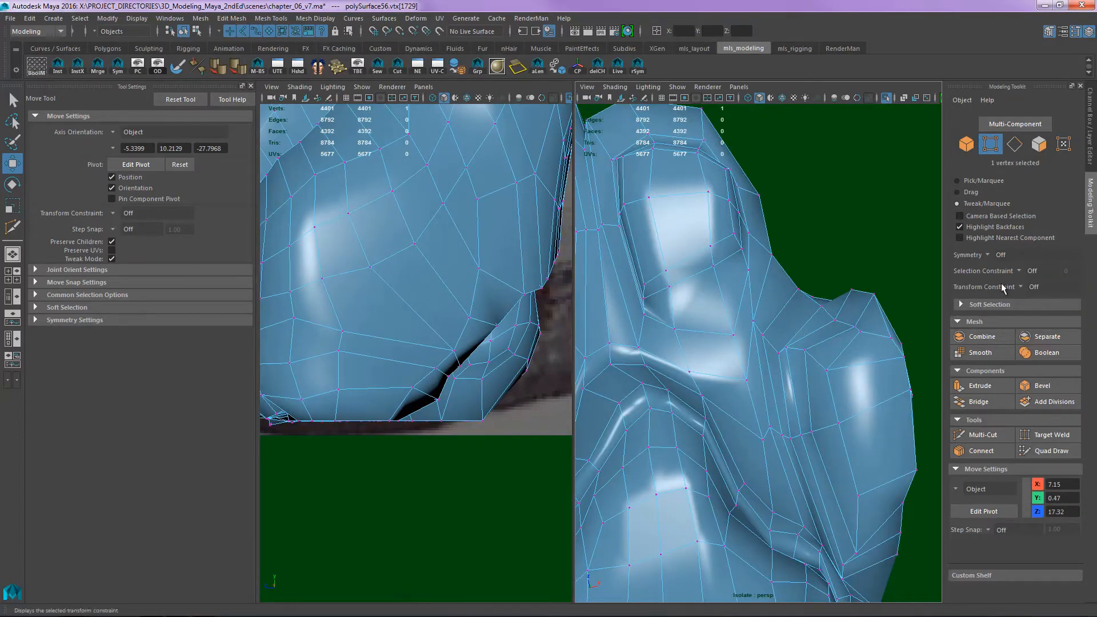
left_click_drag(901, 318, 762, 329, "alt")
left_click(787, 331)
middle_click_drag(763, 328, 833, 262, "alt")
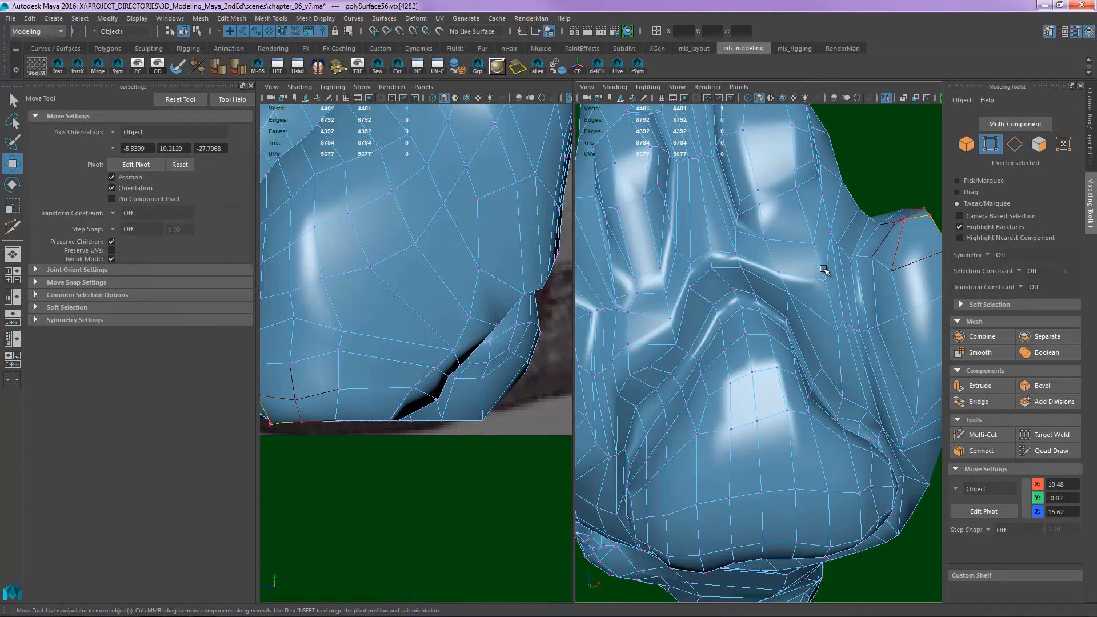
- Reposition individual vertices around the rims of the neighbouring toe pads and check their shape from the side
left_click_drag(816, 284, 688, 342, "alt")
left_click(735, 355)
left_click(671, 337)
left_click_drag(688, 341, 772, 288, "alt")
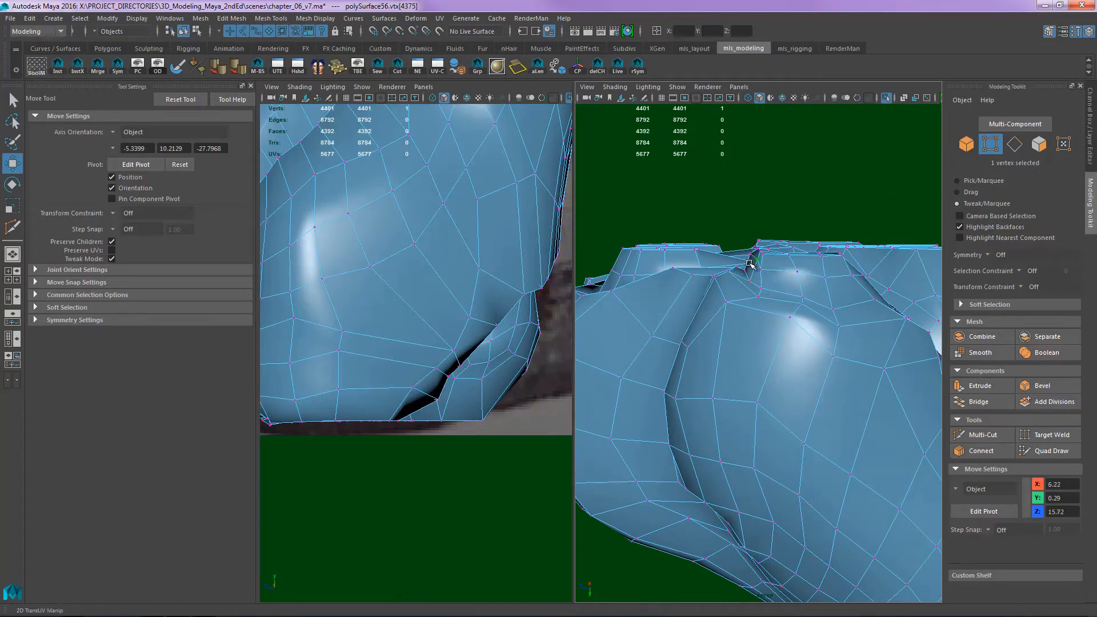
left_click_drag(819, 282, 883, 296, "alt")
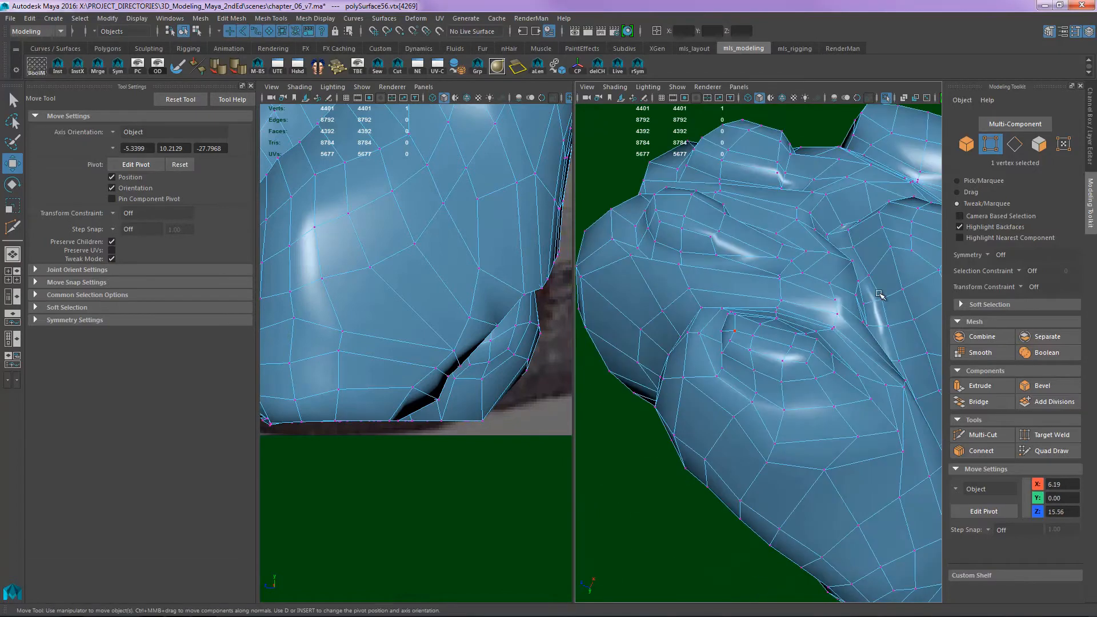
right_click_drag(883, 296, 788, 314, "alt")
left_click_drag(789, 314, 726, 320, "alt")
right_click_drag(686, 337, 741, 295, "alt")
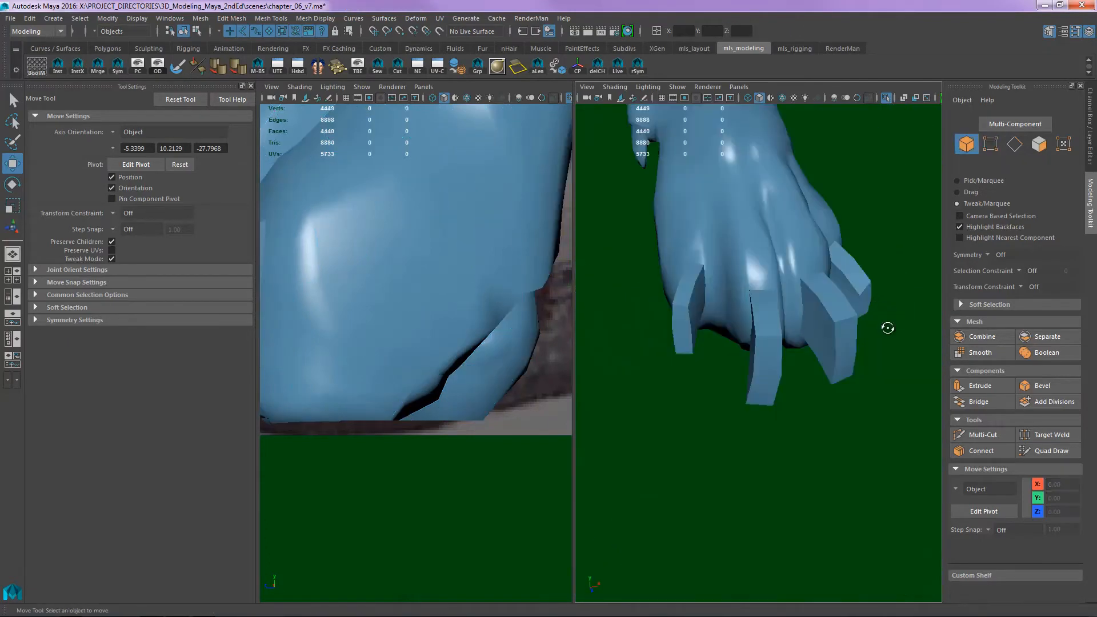
- Select the paw mesh and examine the blocky claws extruded from the toes
left_click_drag(887, 328, 812, 285, "alt")
left_click(807, 379)
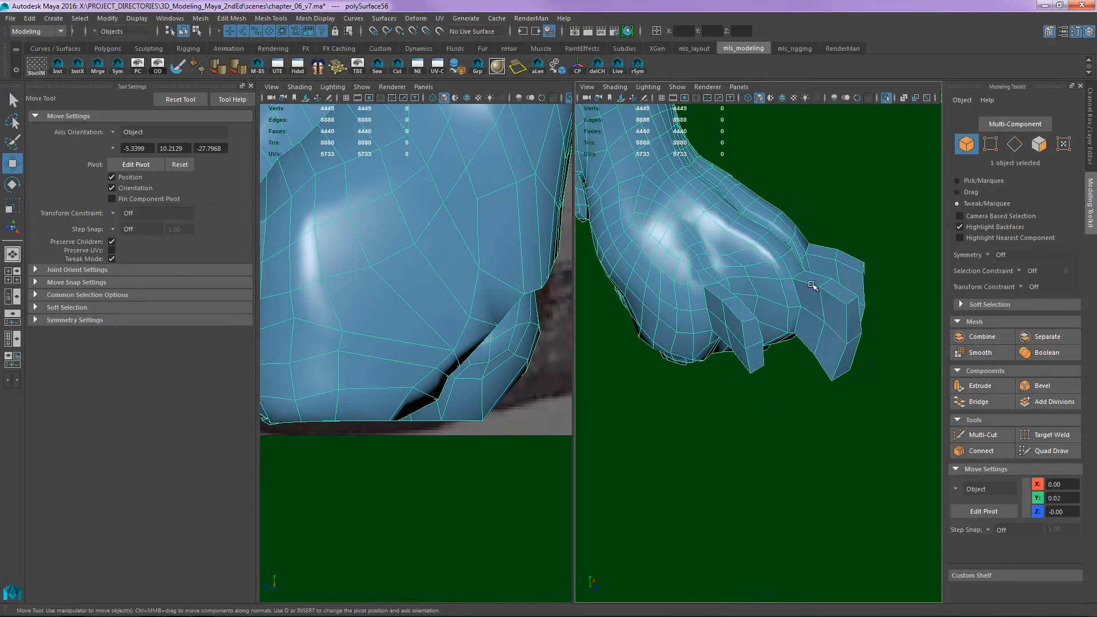
left_click_drag(855, 327, 810, 363, "alt")
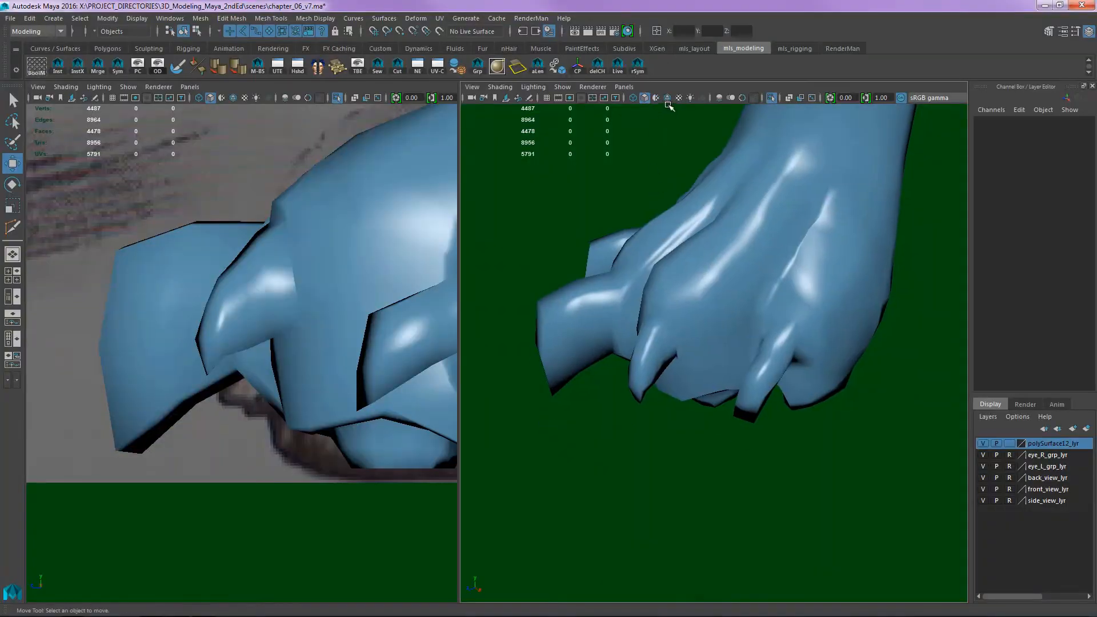
- Show the wireframe on the shaded paw and insert an edge loop around the base of a middle toe's claw
left_click(667, 98)
mouse_move(673, 217)
left_mouse_down("alt")
mouse_move(686, 207)
mouse_move(676, 210)
mouse_move(777, 287)
mouse_move(840, 286)
mouse_move(664, 303)
mouse_move(587, 295)
left_mouse_up("alt")
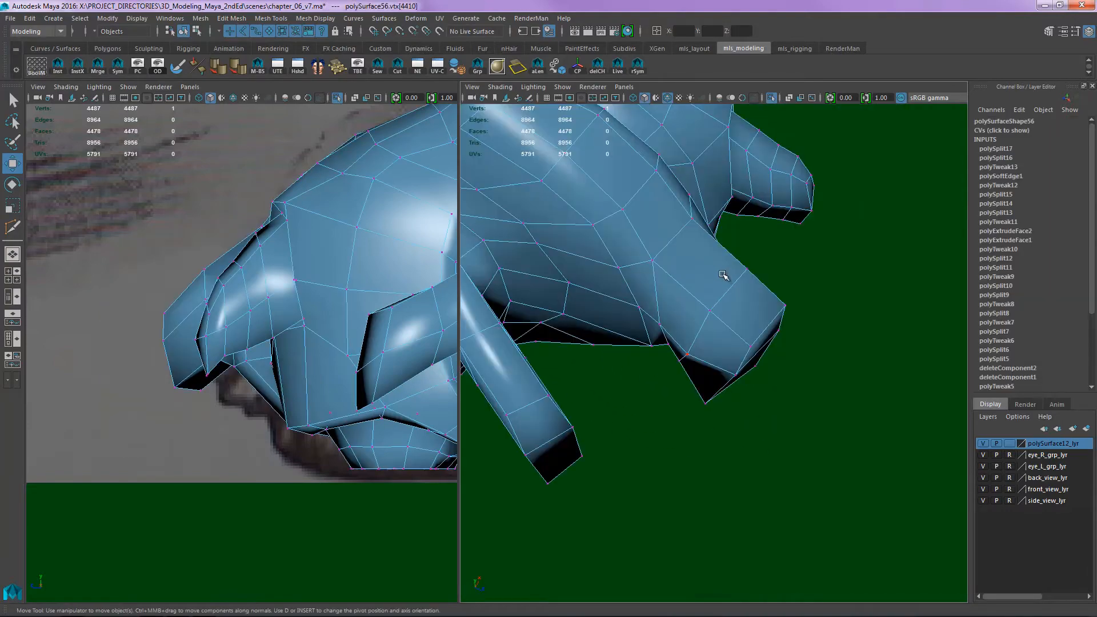
key("y")
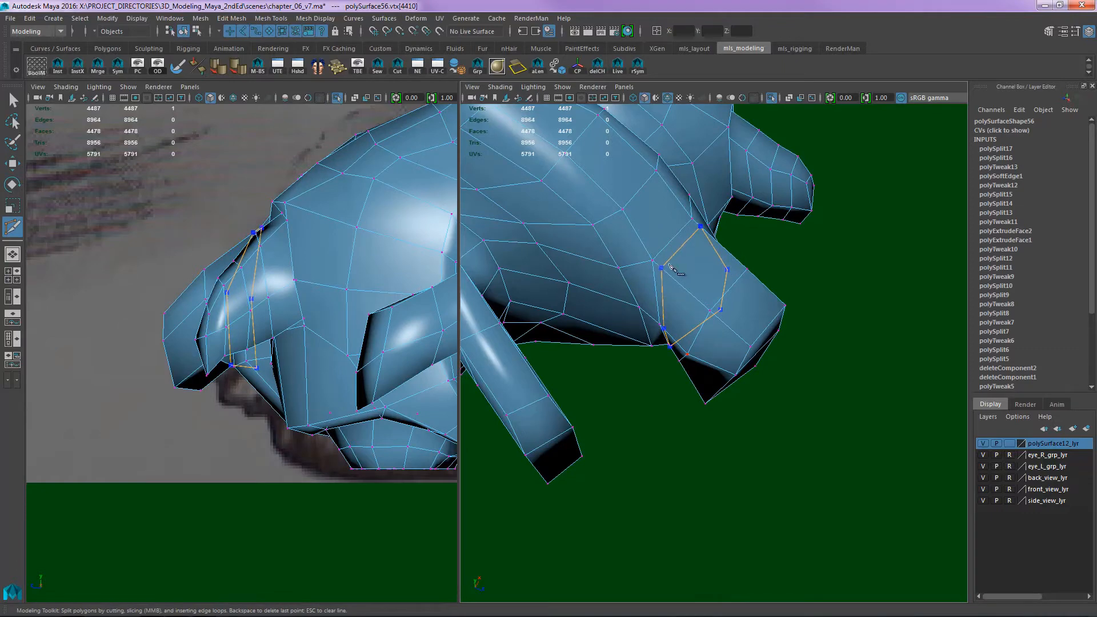
left_click(669, 265, "ctrl")
left_click_drag(715, 291, 712, 240, "alt")
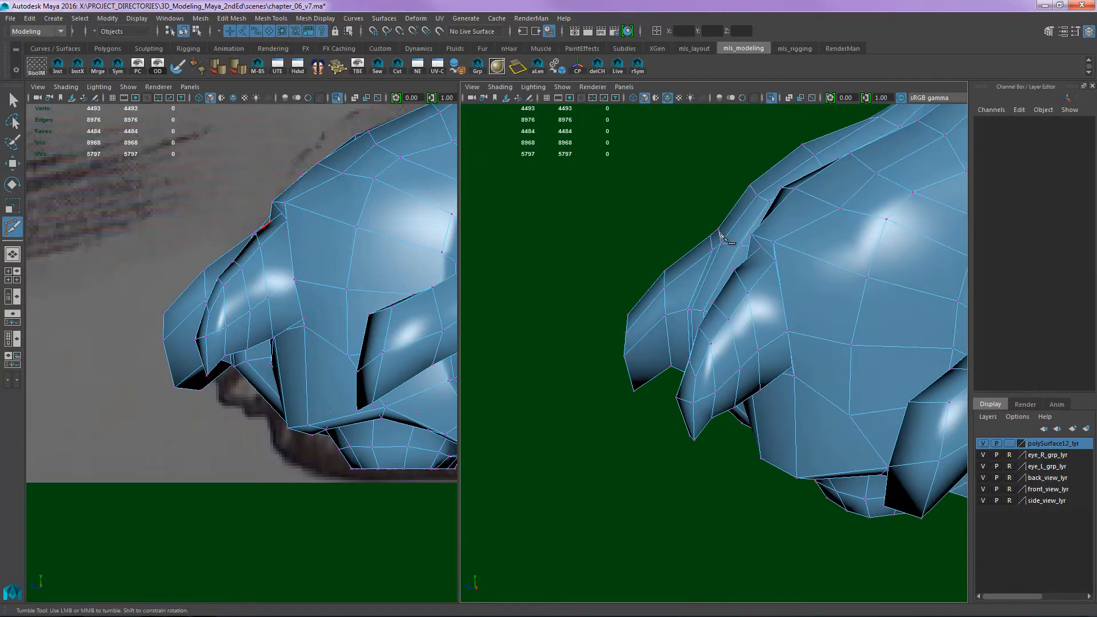
- Pull the vertices above the claw's base outward so the toe's skin overhangs the claw
key("q")
left_click(720, 231)
key("w")
middle_click_drag(719, 232, 718, 239)
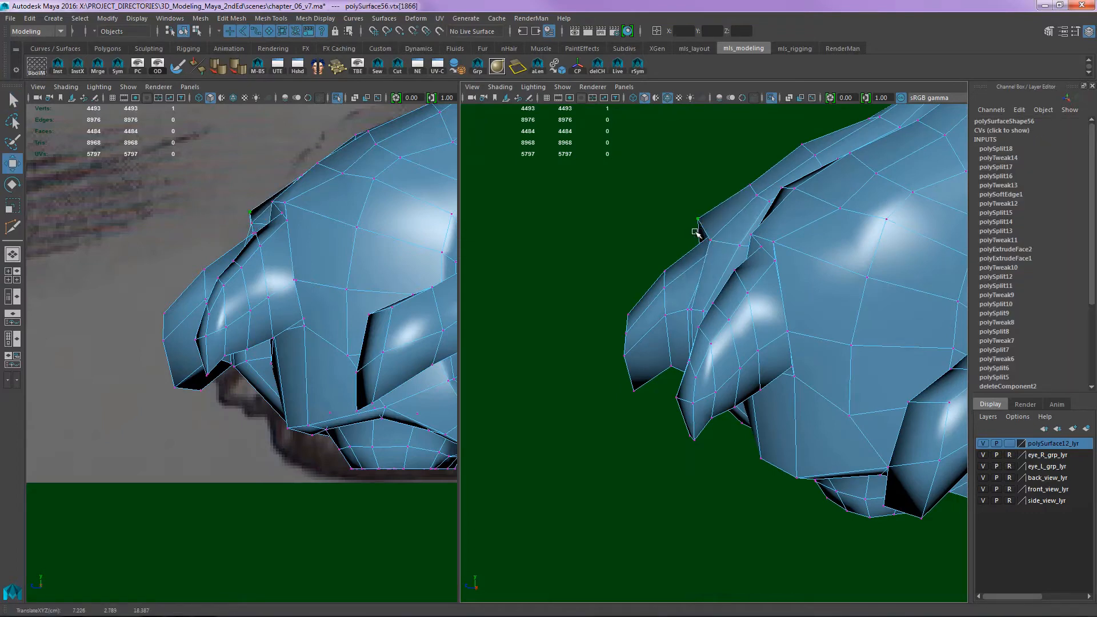
left_click_drag(696, 231, 708, 322, "alt")
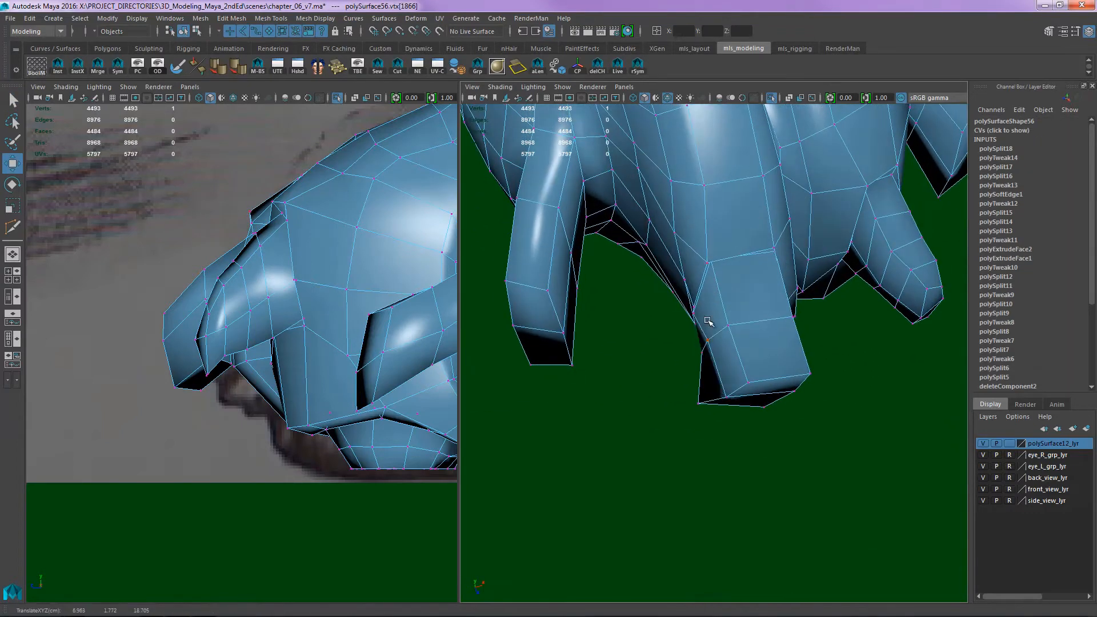
left_click_drag(680, 280, 672, 234)
left_click_drag(712, 295, 698, 348, "alt")
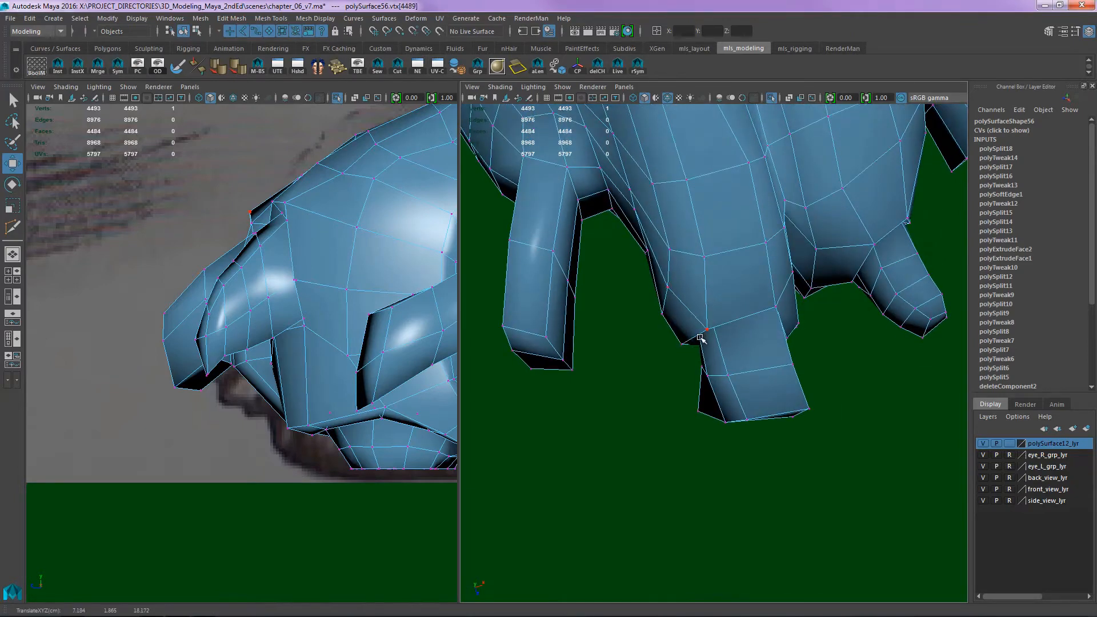
- Narrow and round the same claw by moving the vertices along its upper edge and sides
left_click_drag(698, 410, 766, 257)
middle_click_drag(767, 257, 714, 306, "alt")
left_click_drag(715, 305, 709, 229, "alt")
left_click_drag(727, 269, 709, 261)
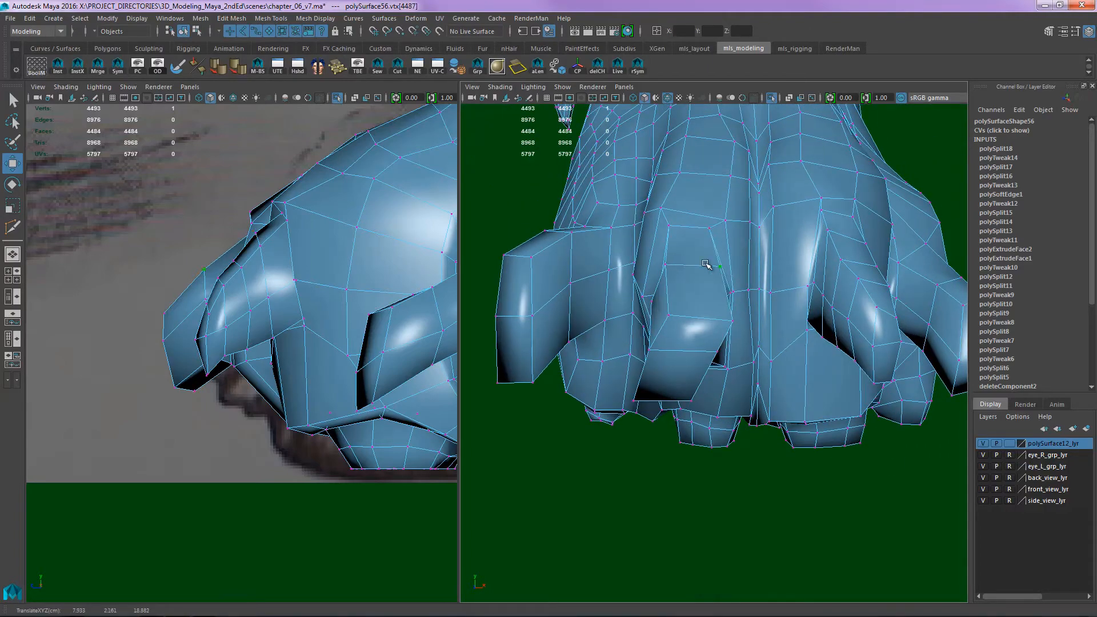
left_click_drag(721, 310, 701, 297, "alt")
- Insert another edge loop around the claw with Multi-Cut and tweak its vertices to curve and taper the claw
key("ctrl+shift+x")
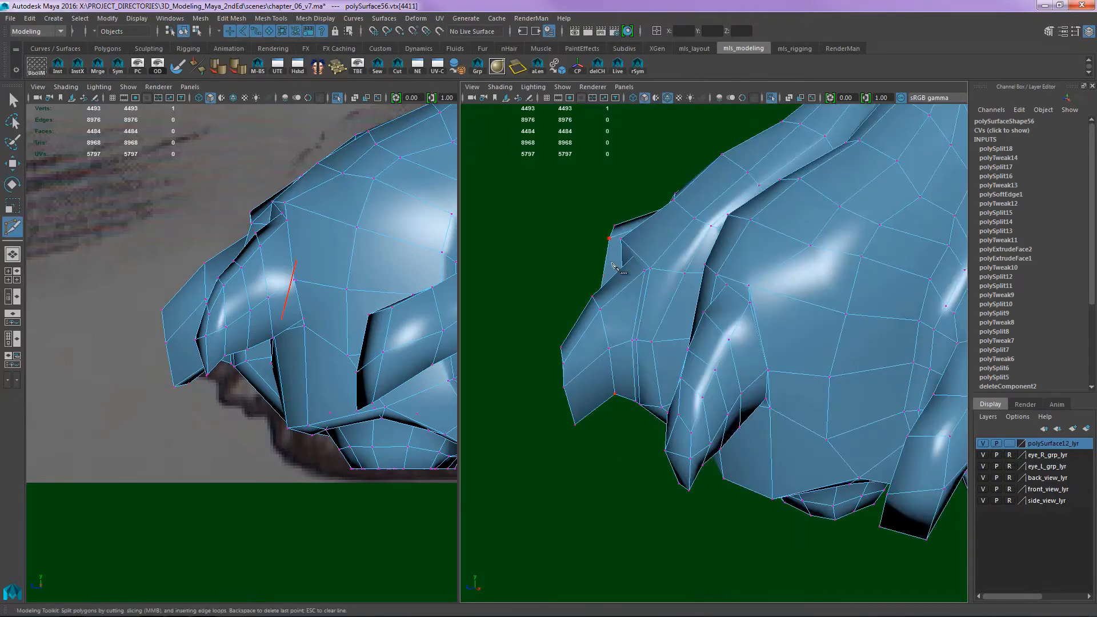
left_click(592, 328, "ctrl")
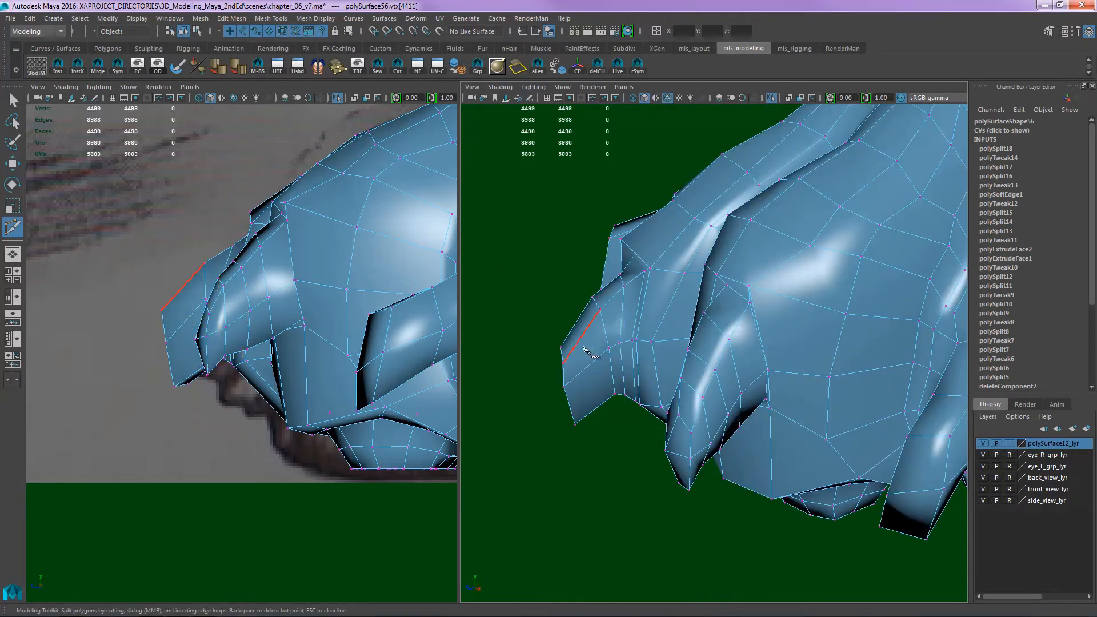
key("w")
left_click_drag(581, 354, 677, 324, "alt")
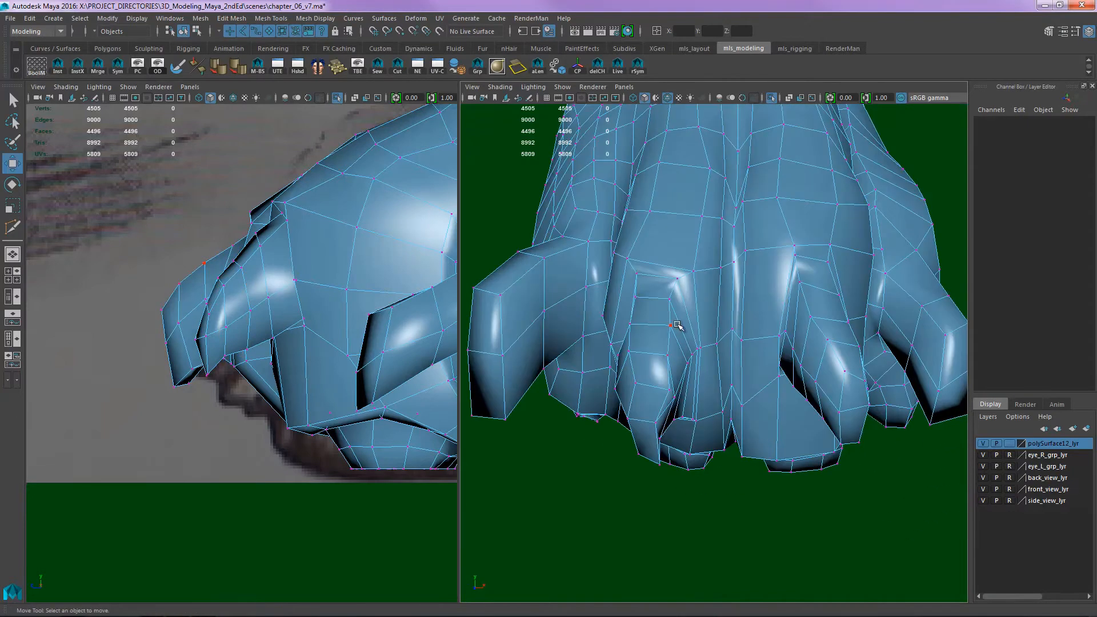
- Select the whole paw mesh and delete its construction history
key("q")
right_click_drag(897, 254, 1014, 200)
left_click(649, 214)
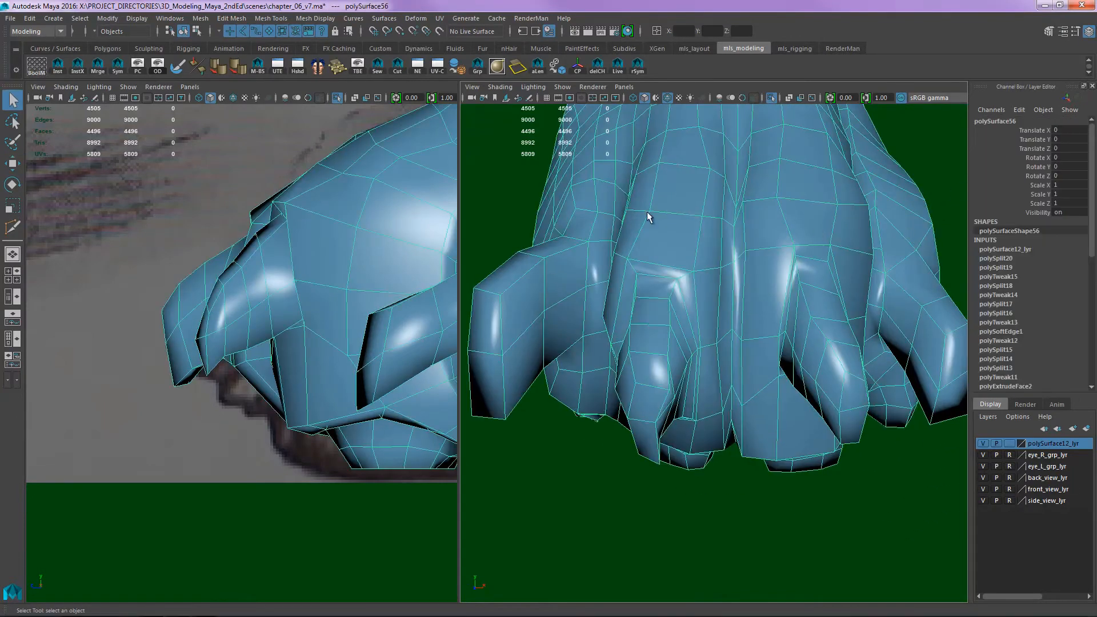
key("alt+shift+d")
- Add two edge loops to refine the claws and move the vertices at a middle toe's claw base and along its side
left_click_drag(741, 343, 708, 345, "alt")
key("F9")
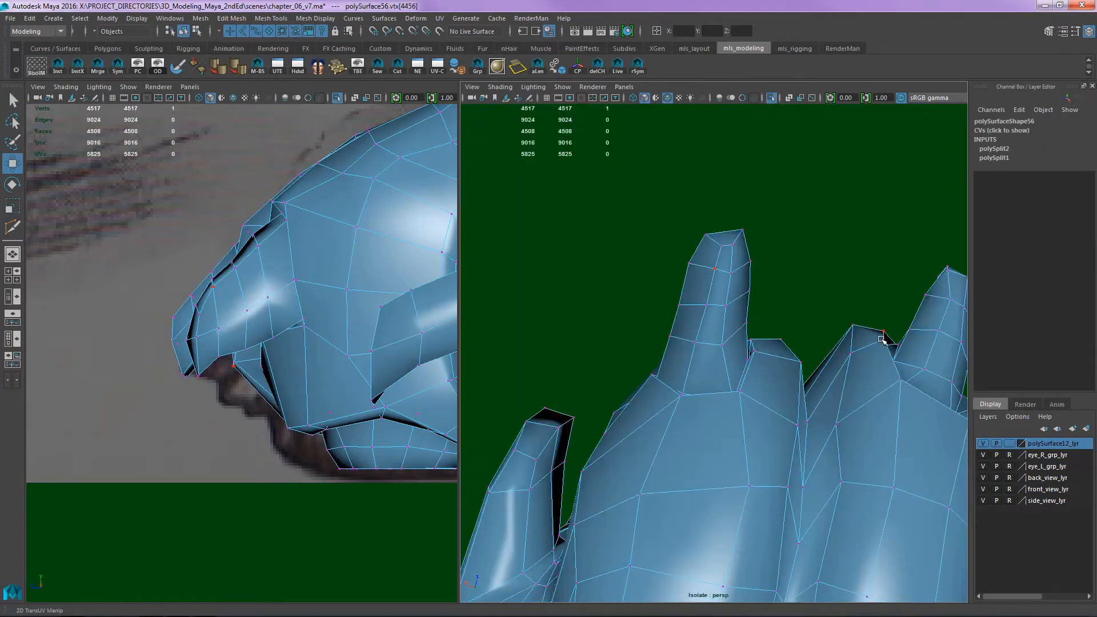
mouse_move(742, 343)
left_mouse_down("alt")
mouse_move(805, 337)
mouse_move(685, 327)
mouse_move(739, 343)
mouse_move(690, 368)
mouse_move(718, 384)
mouse_move(687, 395)
mouse_move(724, 331)
left_mouse_up("alt")
left_click(715, 298)
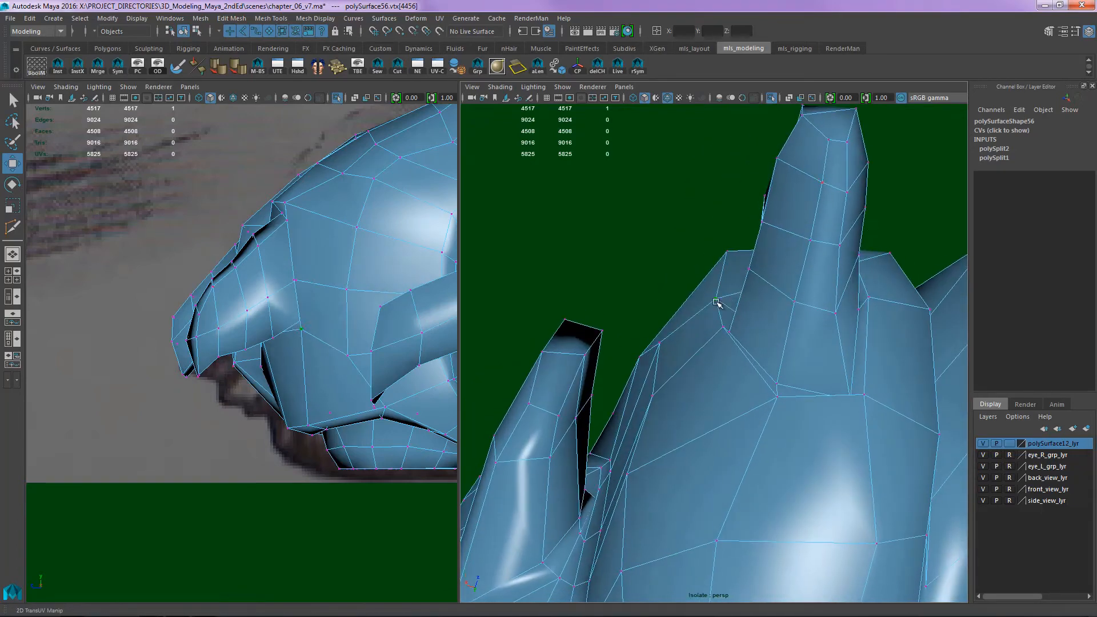
left_click_drag(731, 292, 721, 336, "alt")
left_click(714, 353)
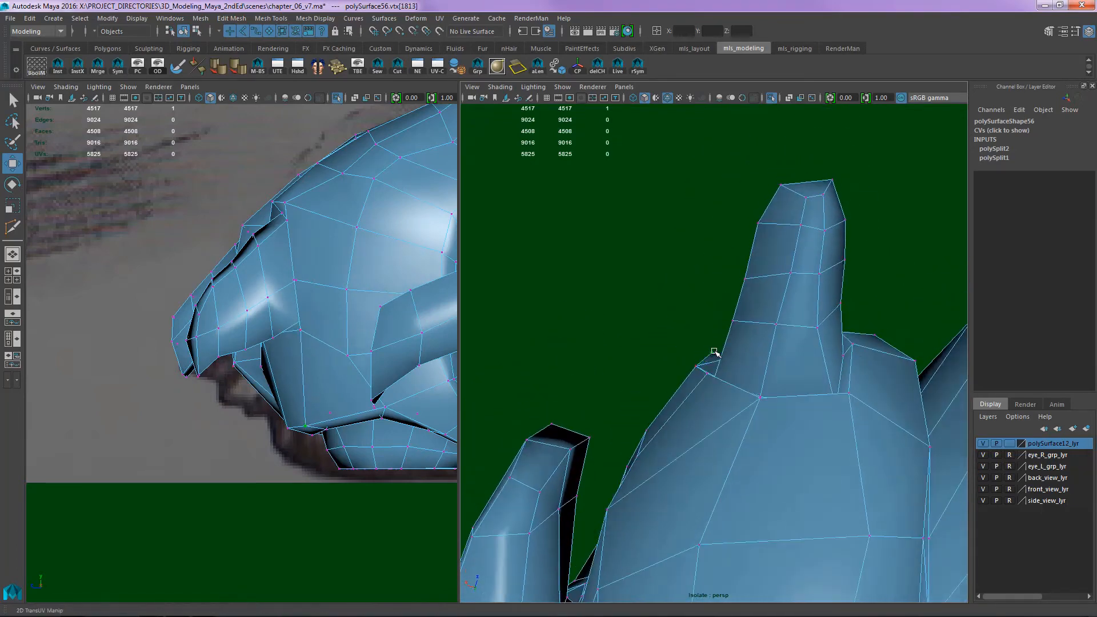
mouse_move(699, 376)
left_mouse_down("alt")
mouse_move(713, 371)
mouse_move(732, 389)
mouse_move(698, 372)
left_mouse_up("alt")
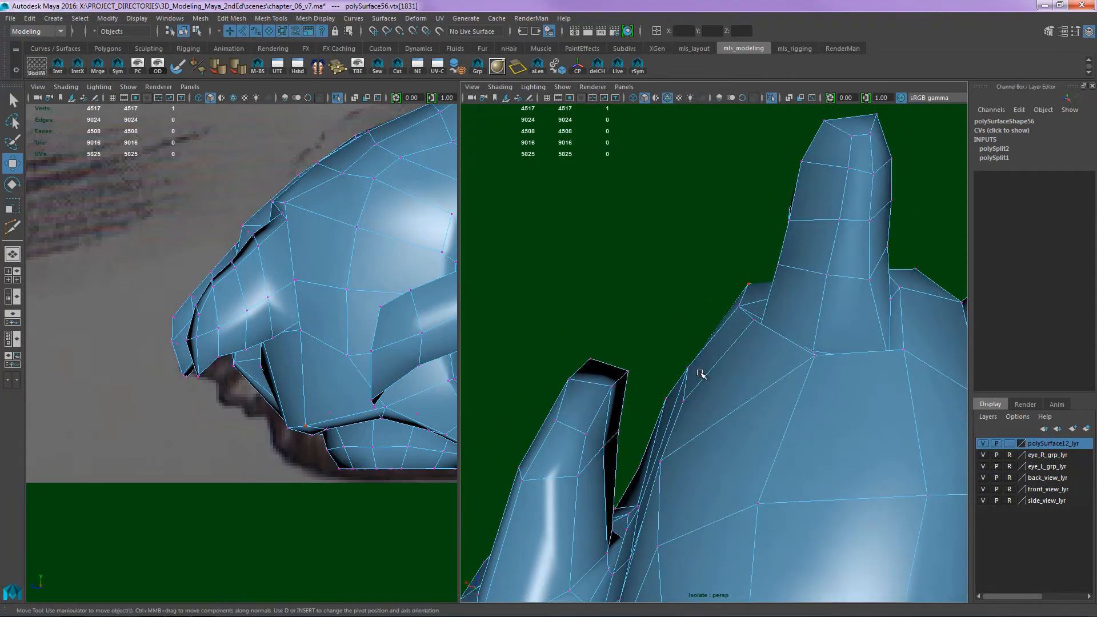
left_click(677, 378)
left_click(683, 400)
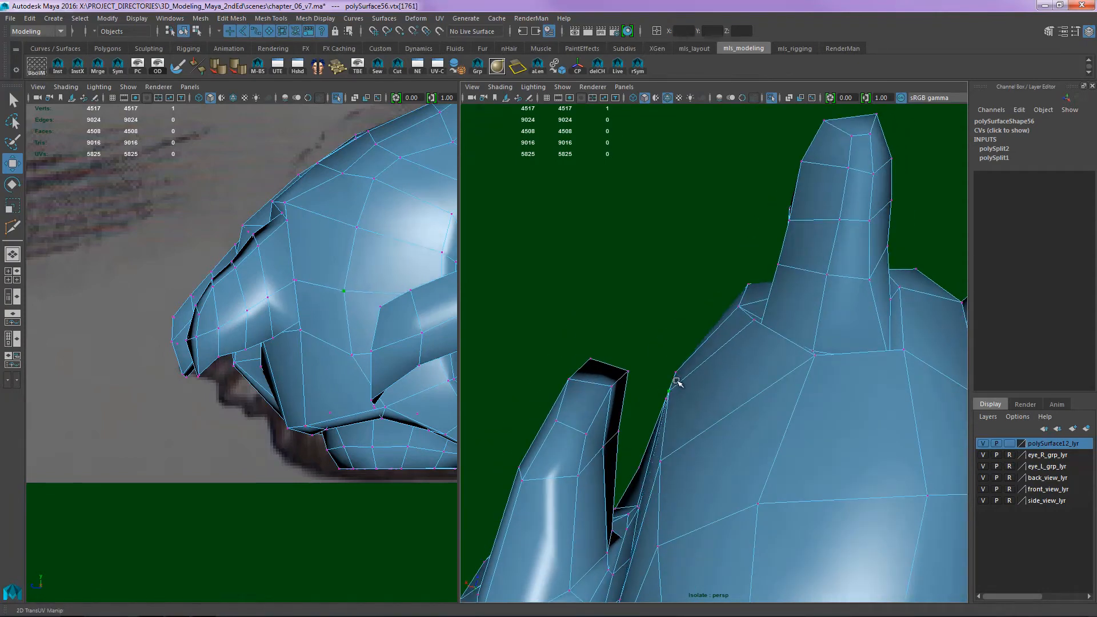
- Move the vertices at the outer toe's tip and along its side to round the skin around its claw
left_click_drag(762, 358, 605, 381, "alt")
left_click(706, 328)
left_click(715, 332)
left_click(713, 275)
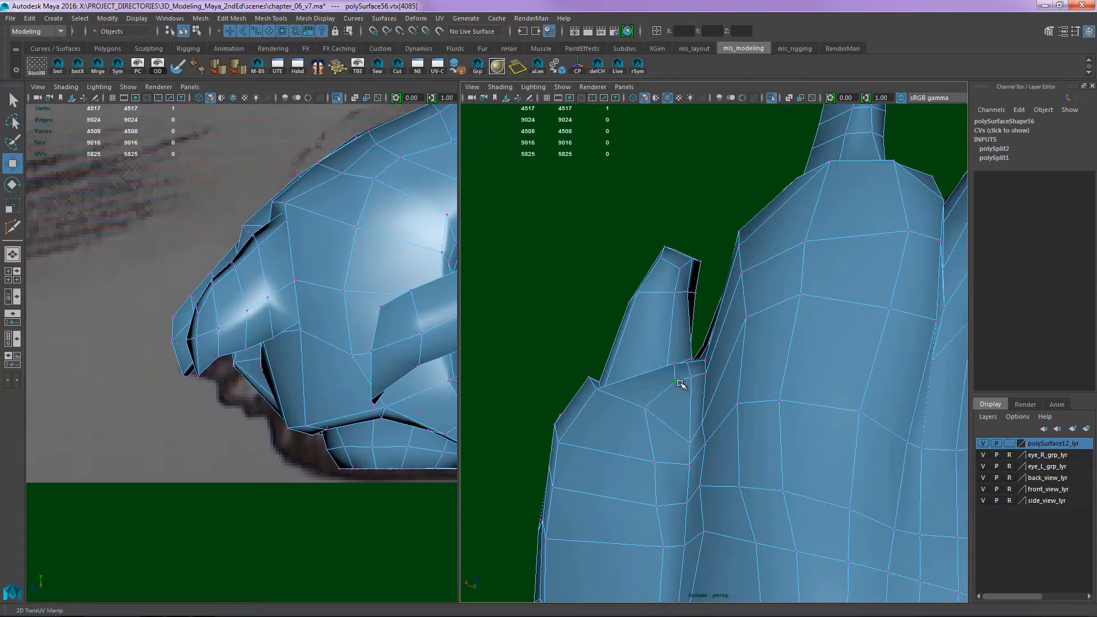
left_click_drag(698, 354, 772, 306, "alt")
left_click(654, 405)
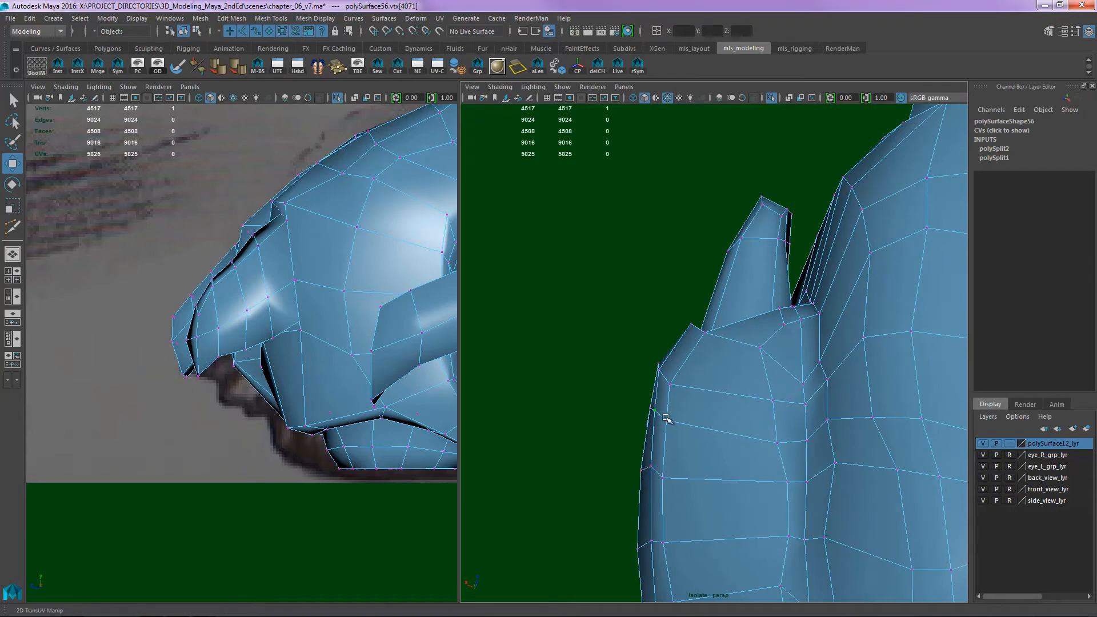
right_click_drag(828, 357, 712, 374, "alt")
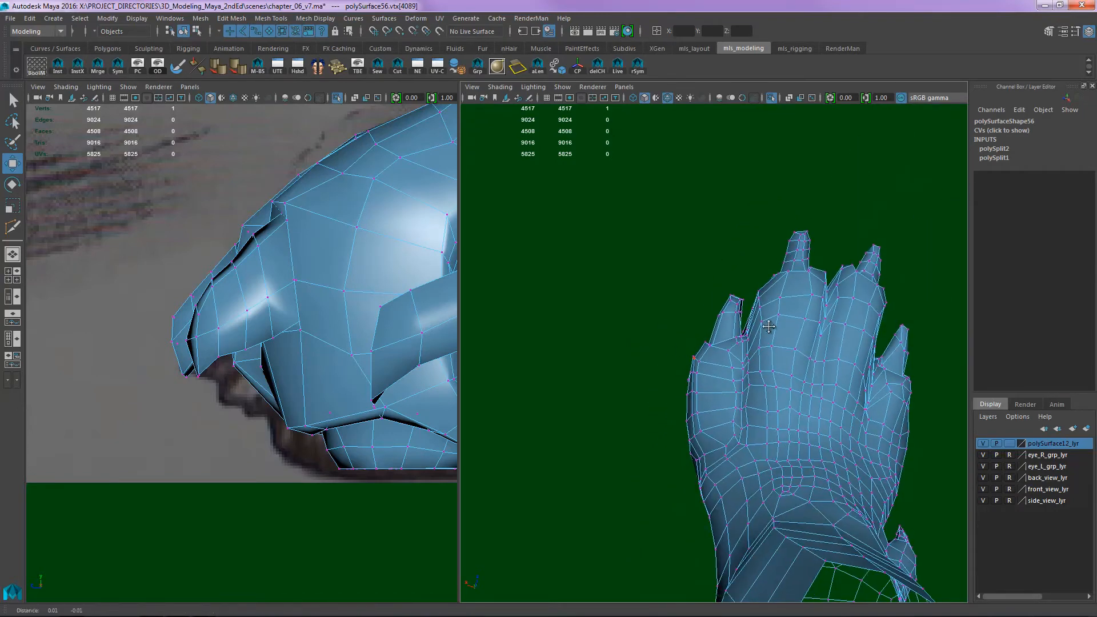
- Raise and narrow the outer toe's claw tip and adjust the vertices across the top of the claw
left_click_drag(712, 374, 747, 355, "alt")
middle_click_drag(747, 355, 784, 309, "alt")
left_click_drag(784, 310, 764, 357, "alt")
right_click_drag(764, 357, 841, 386, "alt")
middle_click_drag(840, 387, 717, 340, "alt")
left_click_drag(718, 341, 626, 347, "alt")
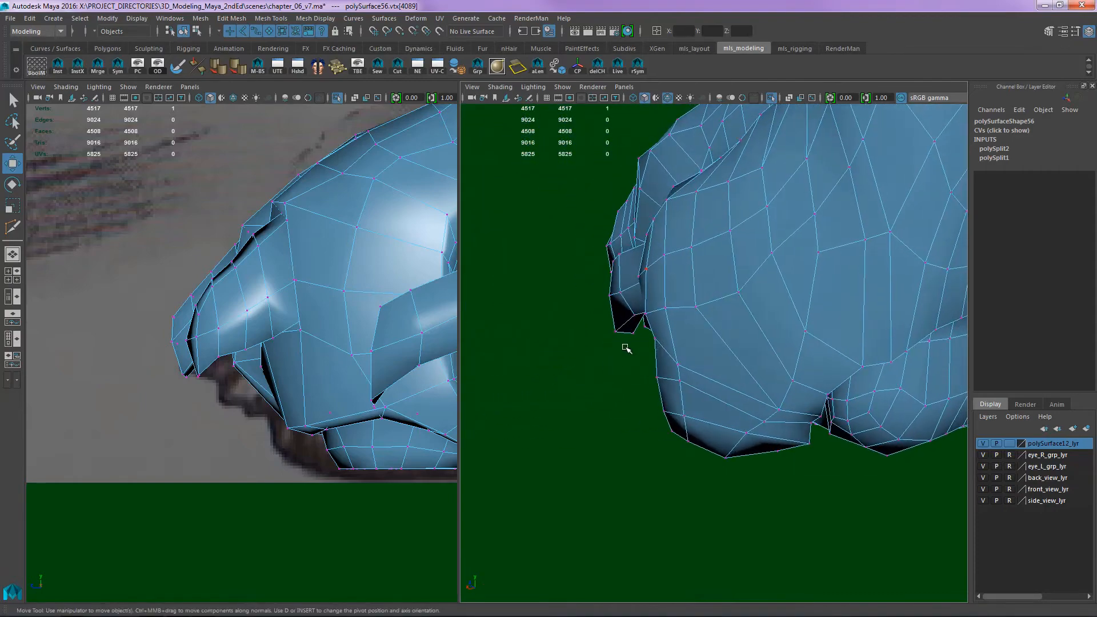
middle_click_drag(615, 334, 616, 319)
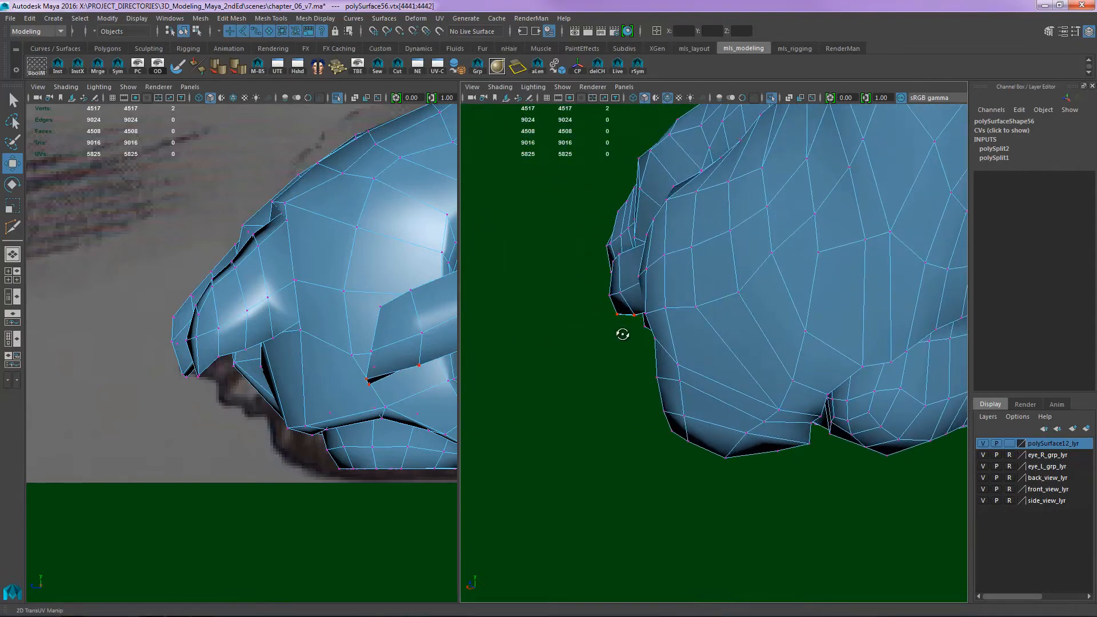
left_click_drag(623, 334, 619, 326, "alt")
left_click(619, 325)
left_click_drag(698, 306, 722, 324, "alt")
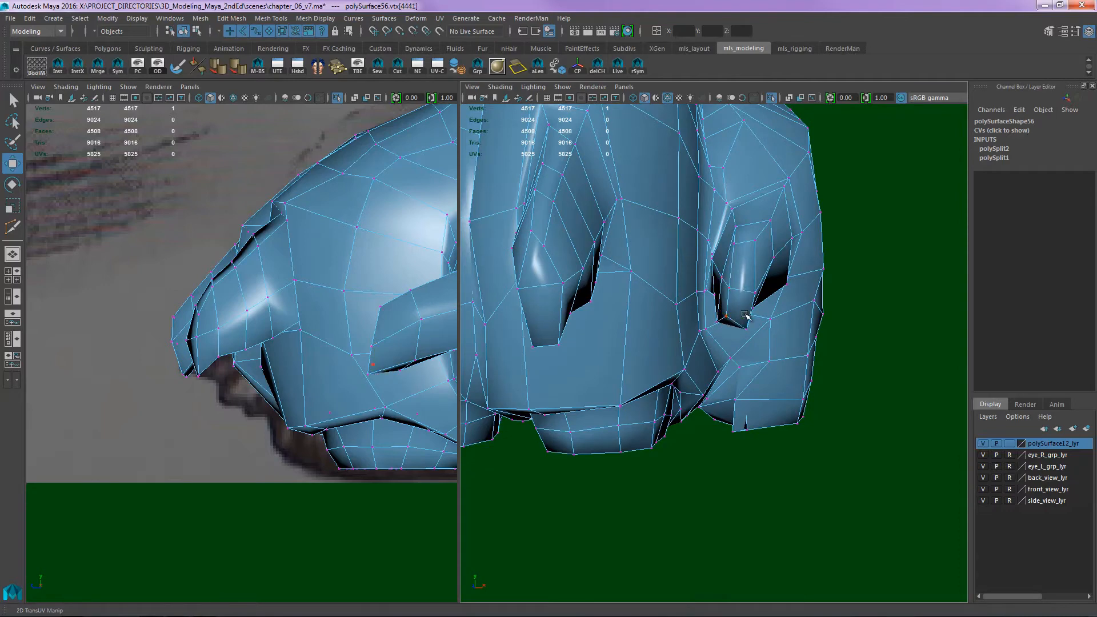
left_click_drag(745, 314, 781, 296, "alt")
left_click(752, 250)
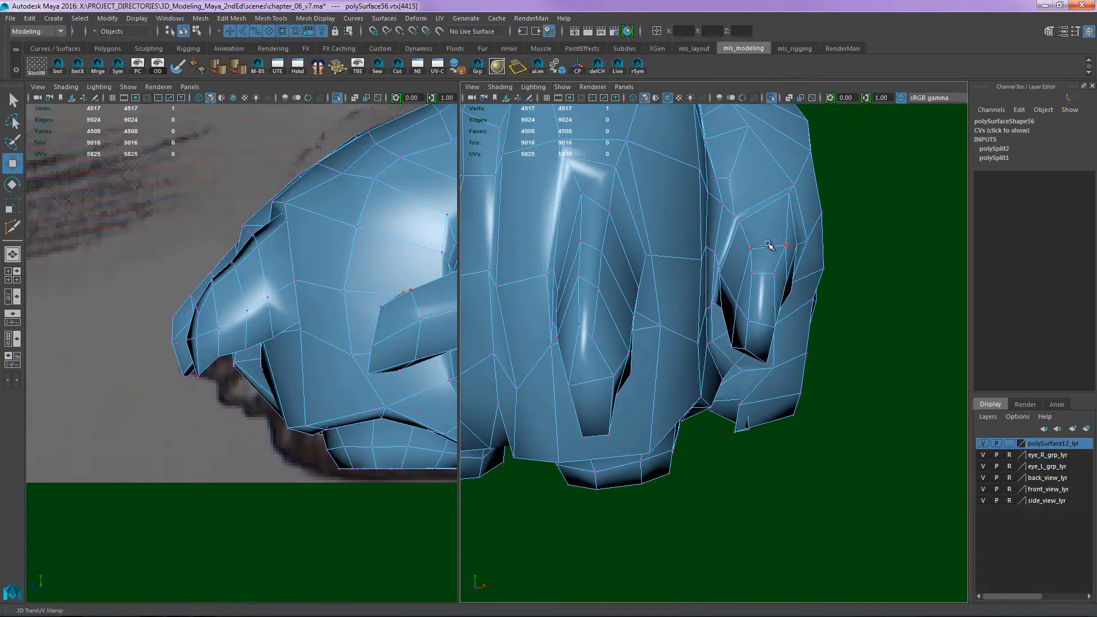
- Examine the shape of the whole paw and lower leg and compare it with the side reference drawing
left_click(884, 260)
right_click_drag(884, 260, 742, 271, "alt")
left_click_drag(742, 271, 727, 334, "alt")
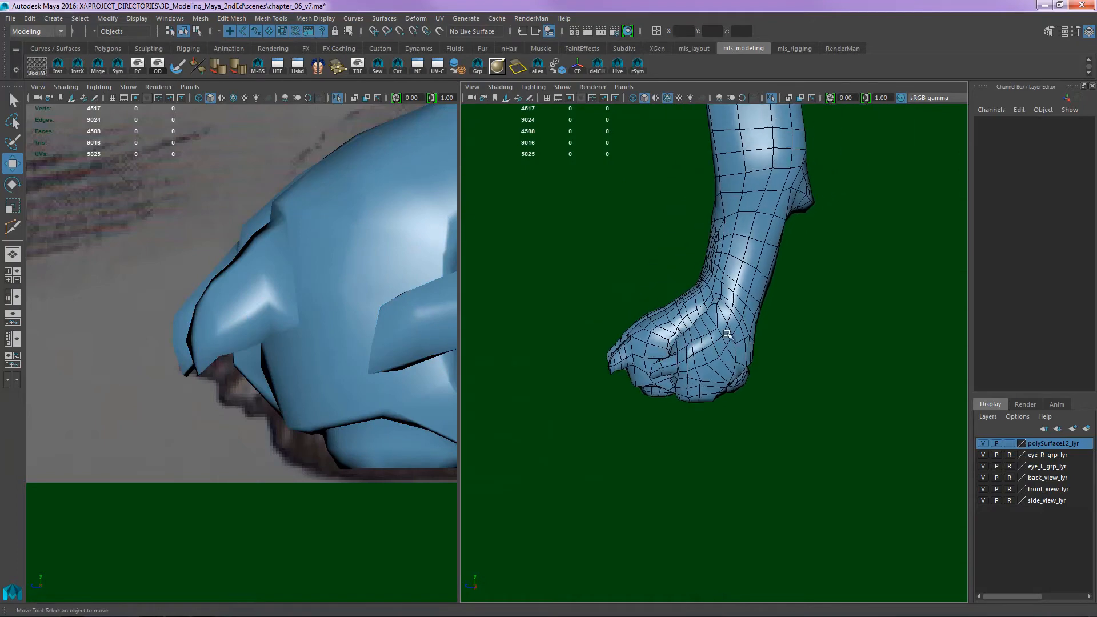
left_click_drag(751, 238, 724, 346, "alt")
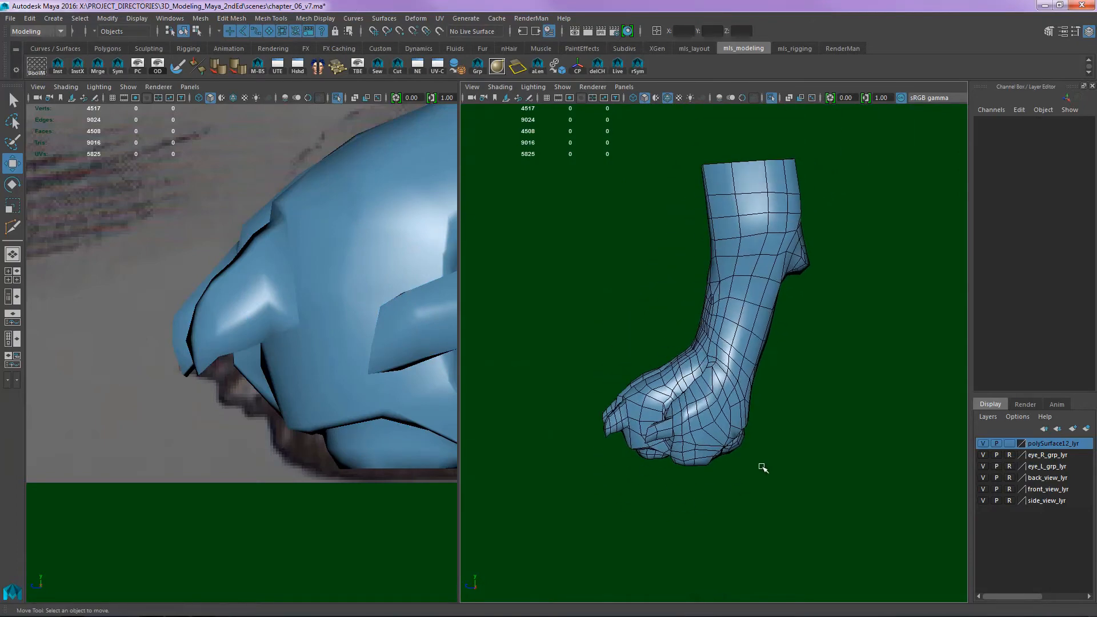
right_click_drag(403, 327, 228, 308, "alt")
middle_click_drag(362, 335, 329, 349, "alt")
scroll(742, 366, "up", 8)
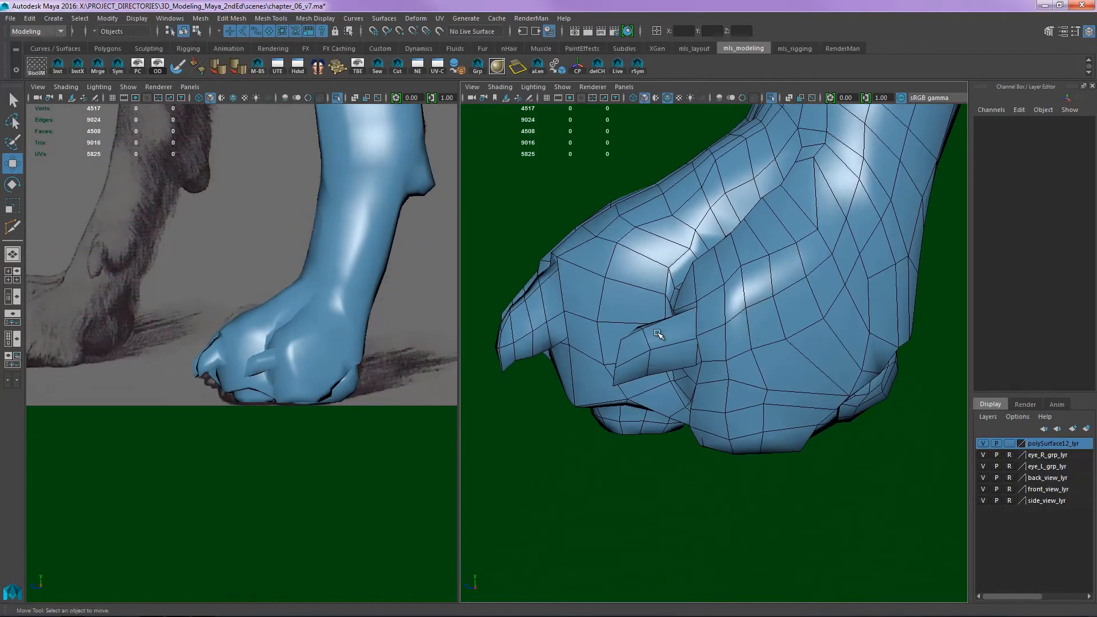
- Insert an edge loop around the outer toe's claw with Multi-Cut
key("y")
left_click(693, 364)
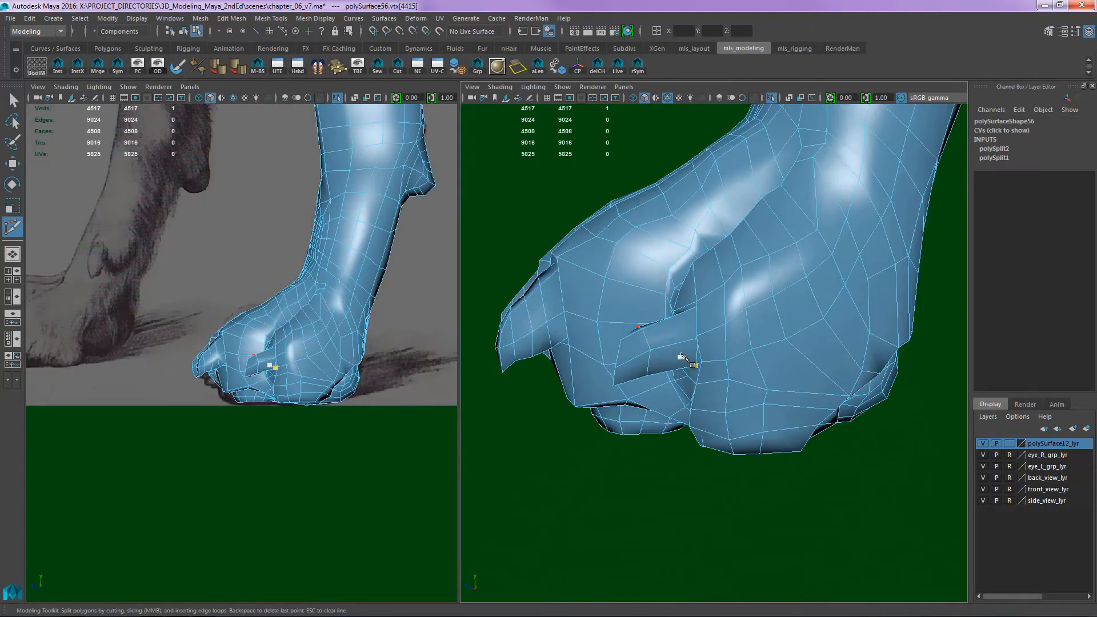
key("Return")
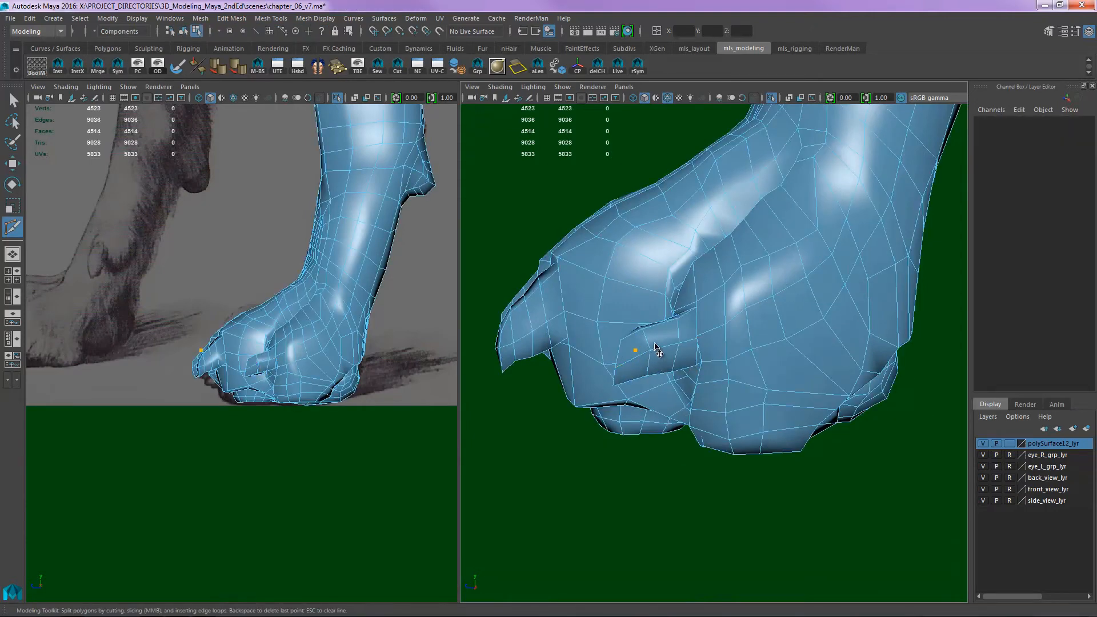
key("w")
right_click_drag(668, 342, 714, 315)
left_click_drag(709, 344, 740, 337, "alt")
- Insert three more edge loops around the outer toes' claws with Multi-Cut
key("y")
left_click_drag(790, 367, 742, 360, "alt")
right_click_drag(741, 360, 770, 366, "alt")
left_click_drag(771, 367, 679, 383, "alt")
left_click_drag(771, 376, 605, 366, "alt")
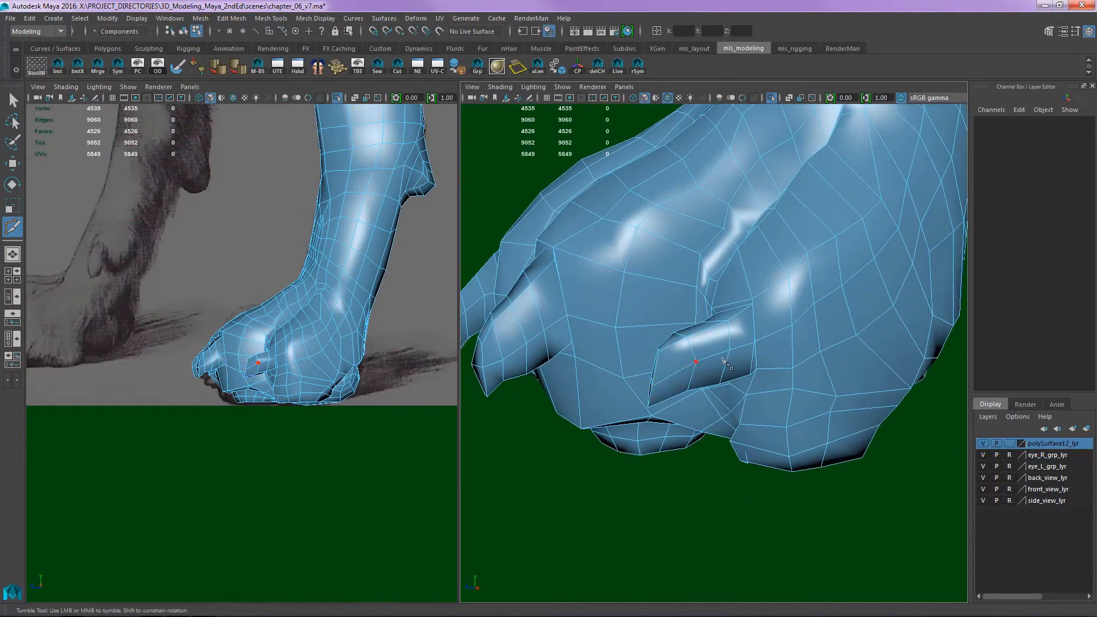
right_click_drag(736, 374, 691, 366, "alt")
left_click_drag(692, 366, 818, 337, "alt")
right_click_drag(851, 343, 825, 336, "alt")
- Leave Multi-Cut and tweak a vertex near the front of a middle toe's pad on the paw's underside
key("w")
key("F8")
left_click(899, 334)
left_click_drag(900, 334, 823, 343, "alt")
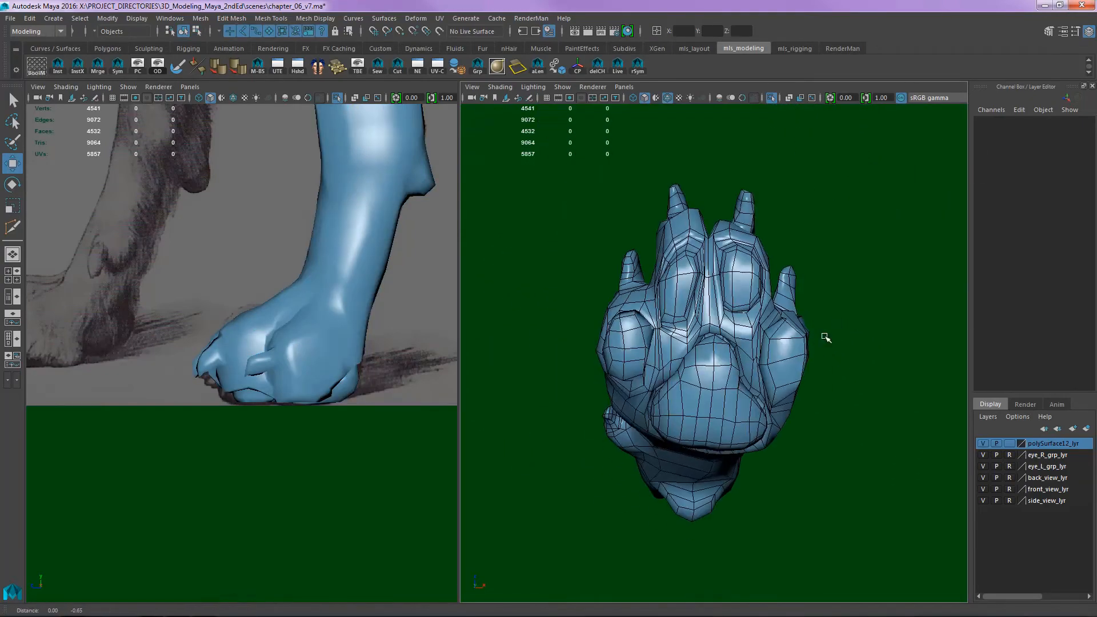
right_click_drag(823, 343, 816, 262, "alt")
middle_click_drag(817, 262, 823, 318, "alt")
left_click(738, 271)
middle_click_drag(738, 270, 719, 317, "alt")
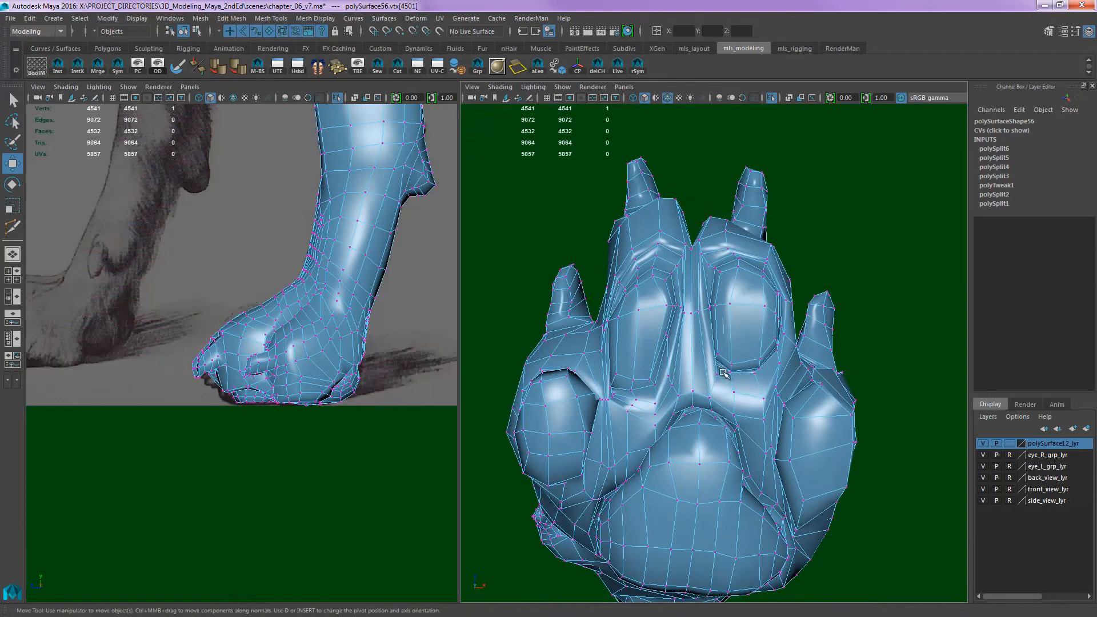
- Adjust the narrow faces along the inner rims of the two middle toe pads
right_click_drag(727, 374, 727, 316)
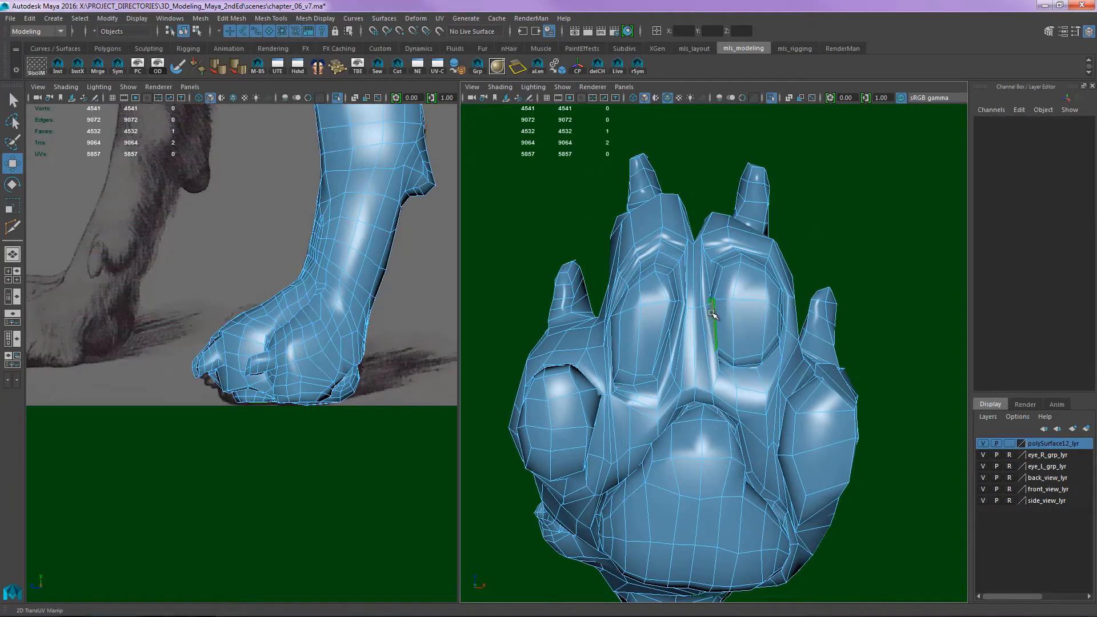
left_click_drag(718, 314, 752, 311, "alt")
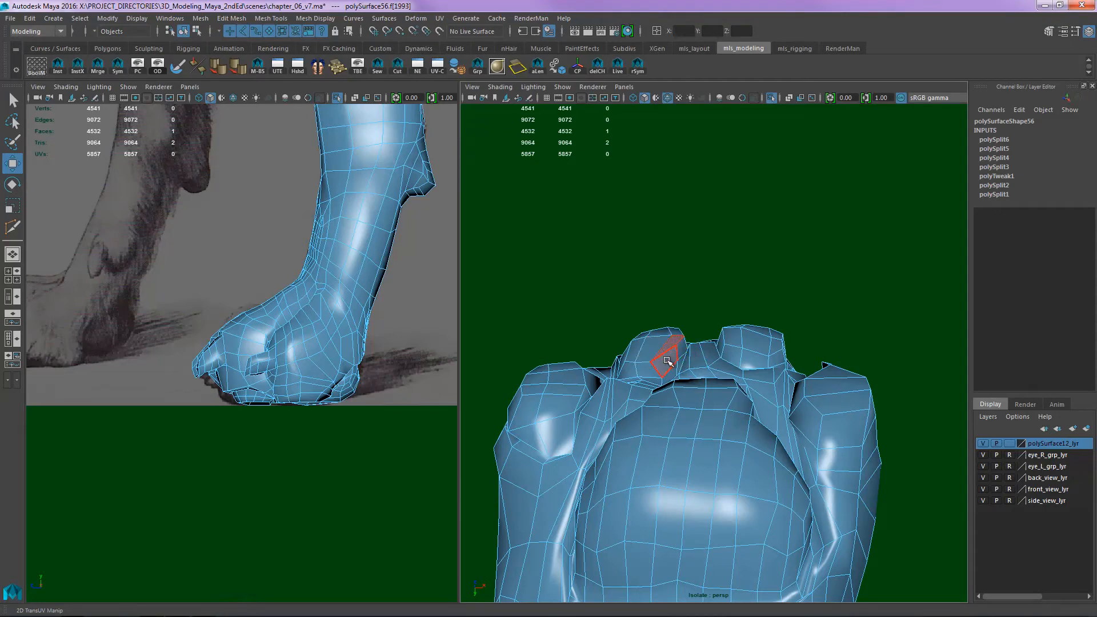
left_click(667, 362)
left_click_drag(667, 361, 729, 389, "alt")
right_click_drag(717, 345, 737, 383, "alt")
middle_click_drag(737, 383, 741, 409, "alt")
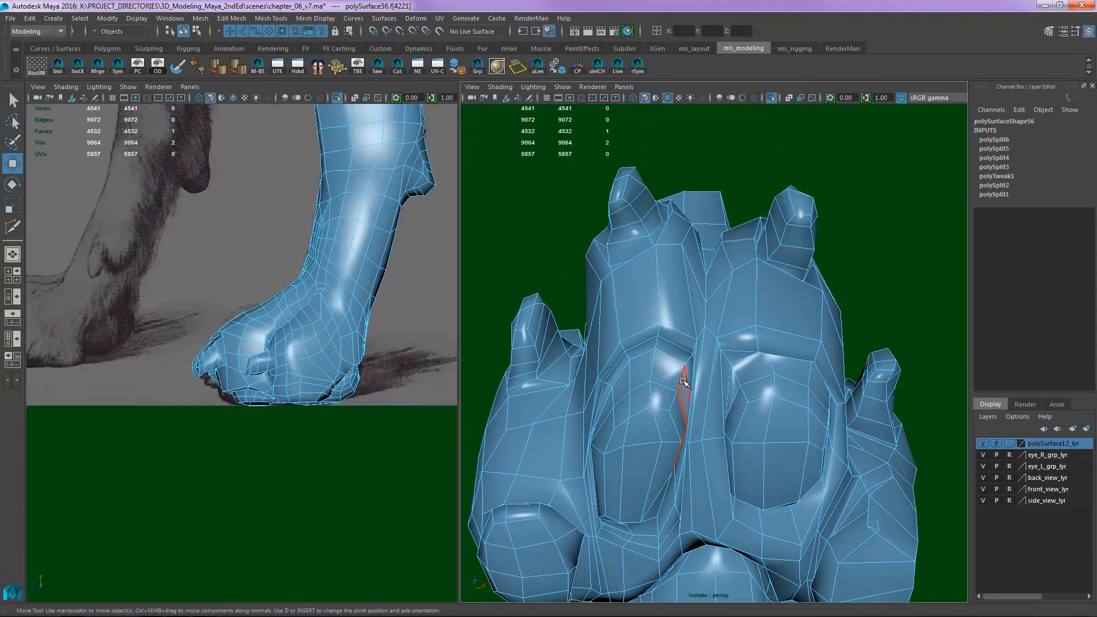
- Adjust the rim faces around the front ends of both middle toe pads
left_click(661, 380)
left_click_drag(661, 380, 674, 358, "alt")
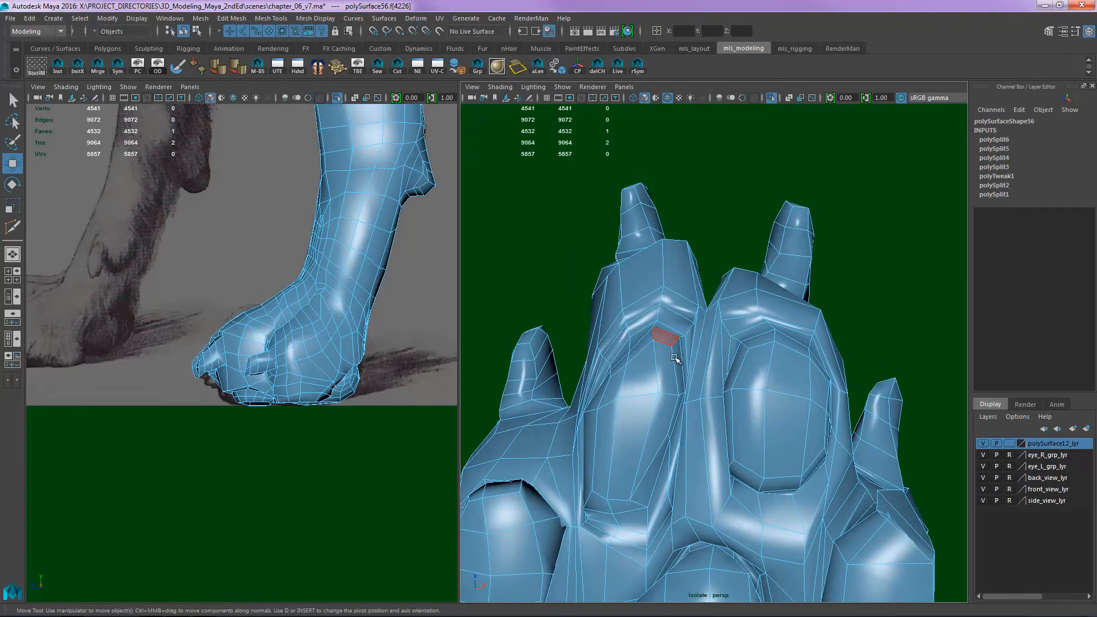
left_click(632, 346)
left_click(758, 336)
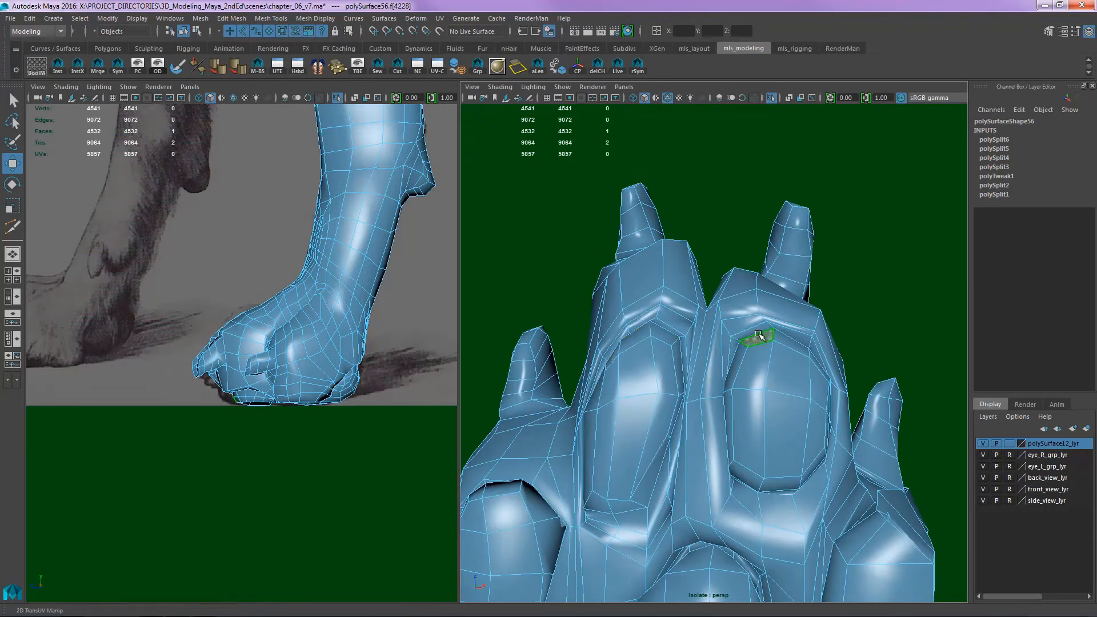
left_click(736, 360)
left_click_drag(804, 346, 747, 341, "alt")
left_click(744, 333)
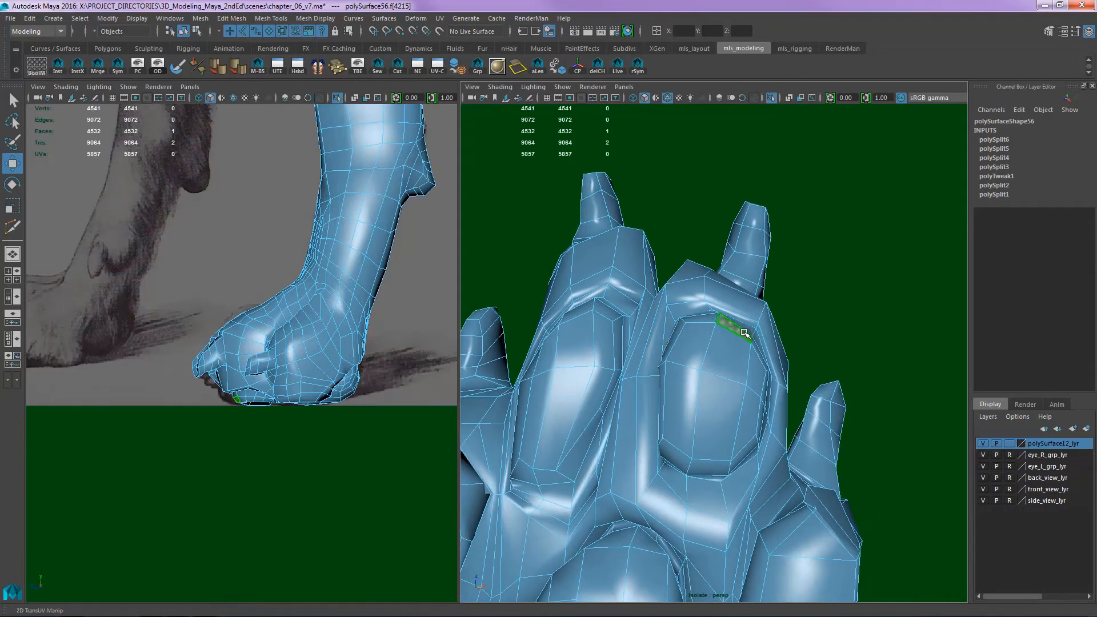
- Return to vertex editing and move the vertices at the tip of the middle toe in front of its pad
left_click_drag(708, 373, 738, 308, "alt")
middle_click_drag(734, 296, 770, 360, "alt")
key("F9")
left_click_drag(722, 288, 721, 297)
left_click_drag(704, 285, 704, 292)
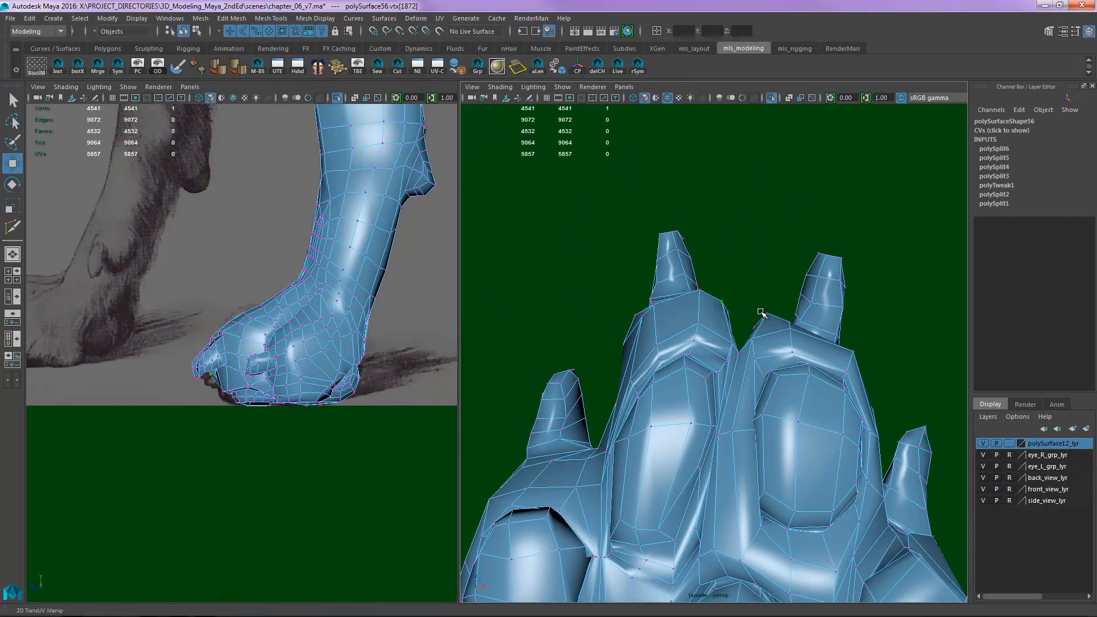
left_click(796, 356)
right_click_drag(796, 359, 705, 369, "alt")
middle_click_drag(706, 369, 766, 238, "alt")
- Move the vertices along the inner and front rim of the side toe's pad to even out its outline
right_click_drag(779, 446, 869, 327, "alt")
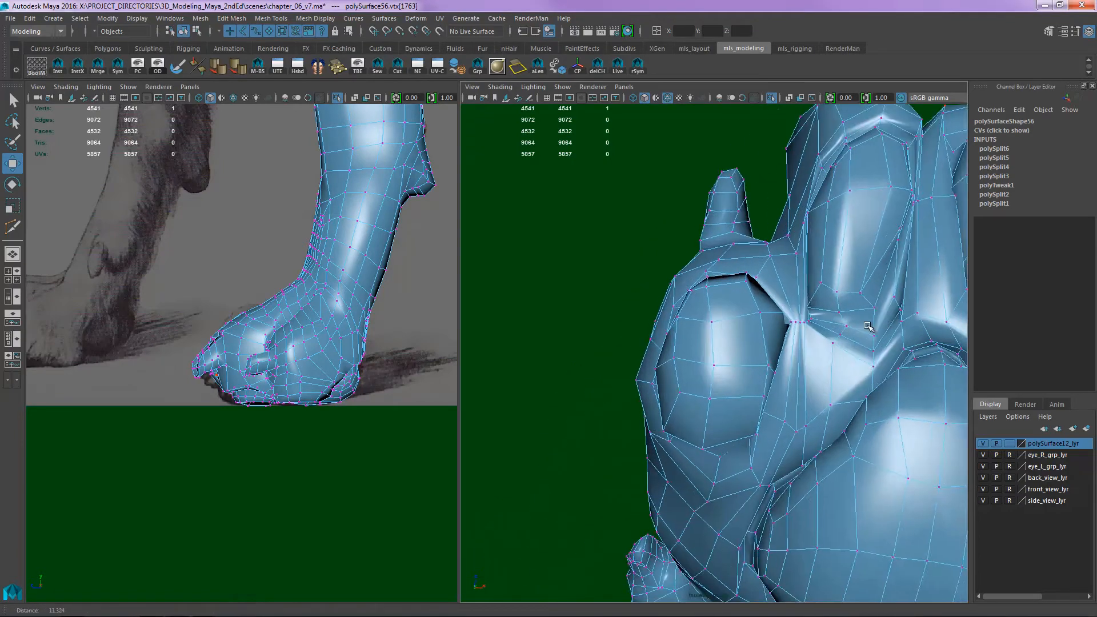
middle_click_drag(869, 327, 763, 338, "alt")
middle_click_drag(636, 292, 660, 326, "alt")
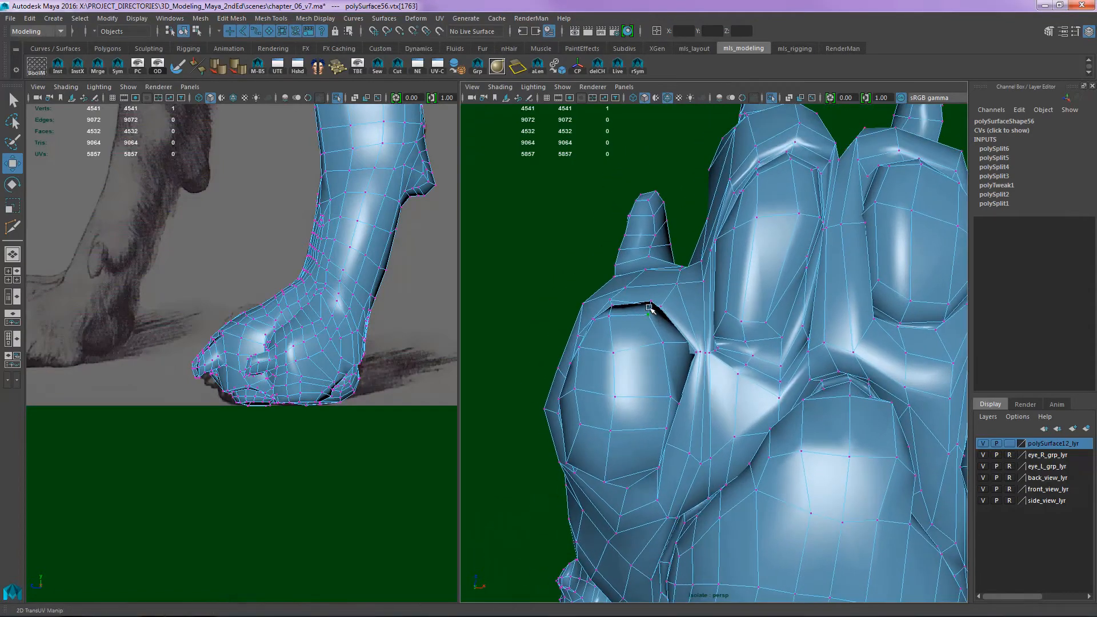
middle_click_drag(720, 401, 717, 364, "alt")
left_click(659, 381)
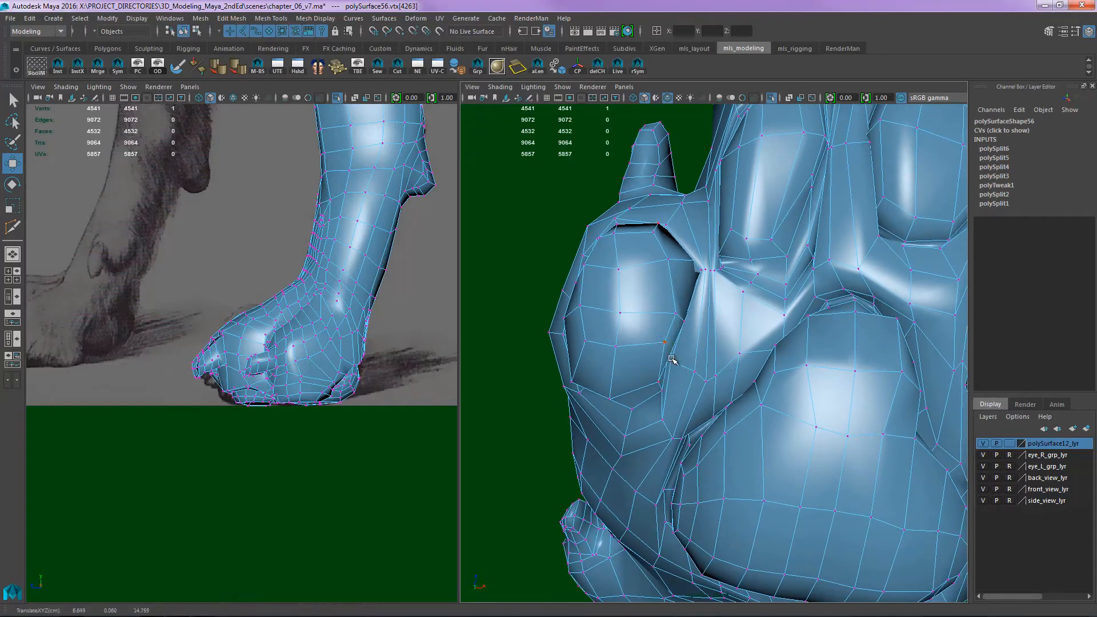
left_click_drag(671, 362, 684, 361)
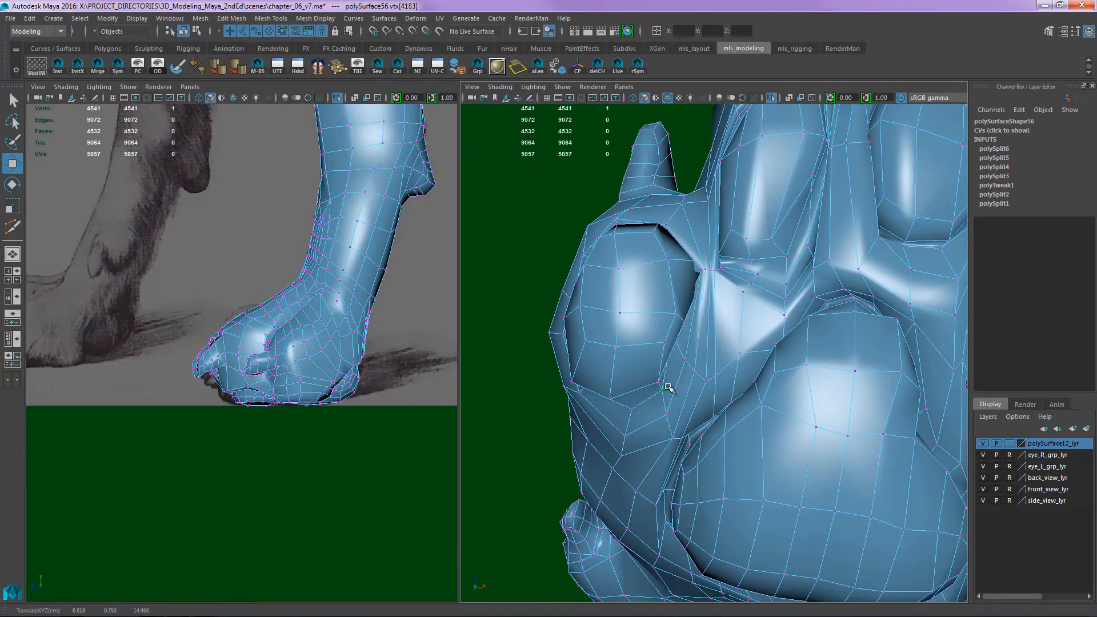
left_click_drag(667, 377, 671, 346)
left_click_drag(676, 313, 684, 309)
left_click_drag(669, 260, 695, 269)
- Move the vertices at the side end of the large pad's rear rim, where it meets the back of the paw
scroll(784, 334, "down", 3)
middle_click_drag(783, 339, 697, 297, "alt")
left_click_drag(696, 297, 746, 379, "alt")
left_click(645, 294)
left_click(742, 325)
left_click(753, 360)
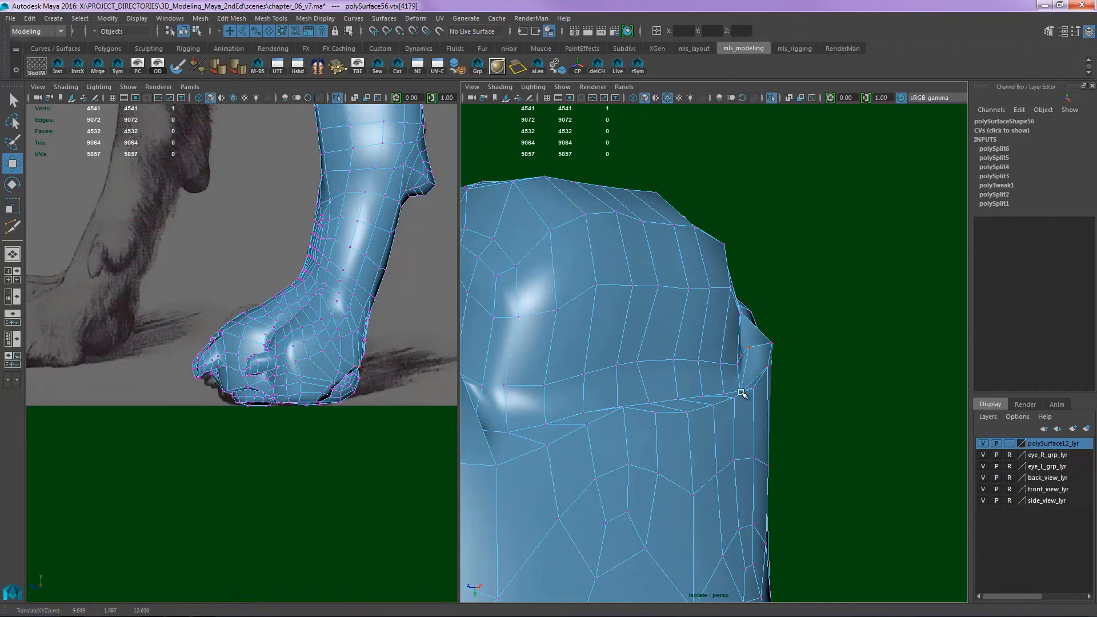
left_click(770, 375)
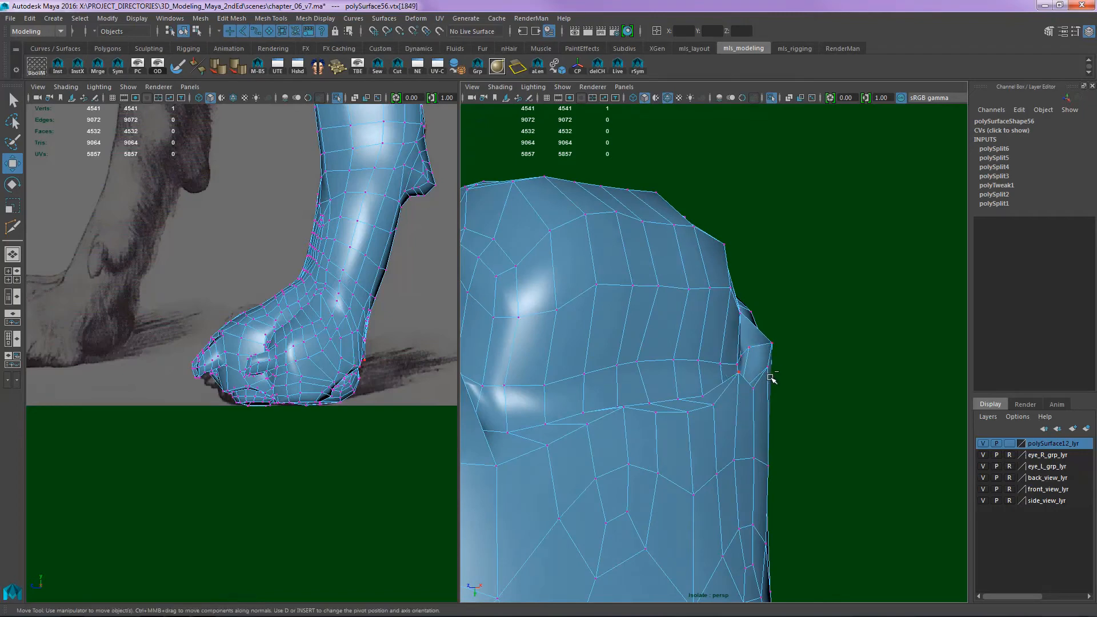
left_click_drag(770, 375, 790, 343, "alt")
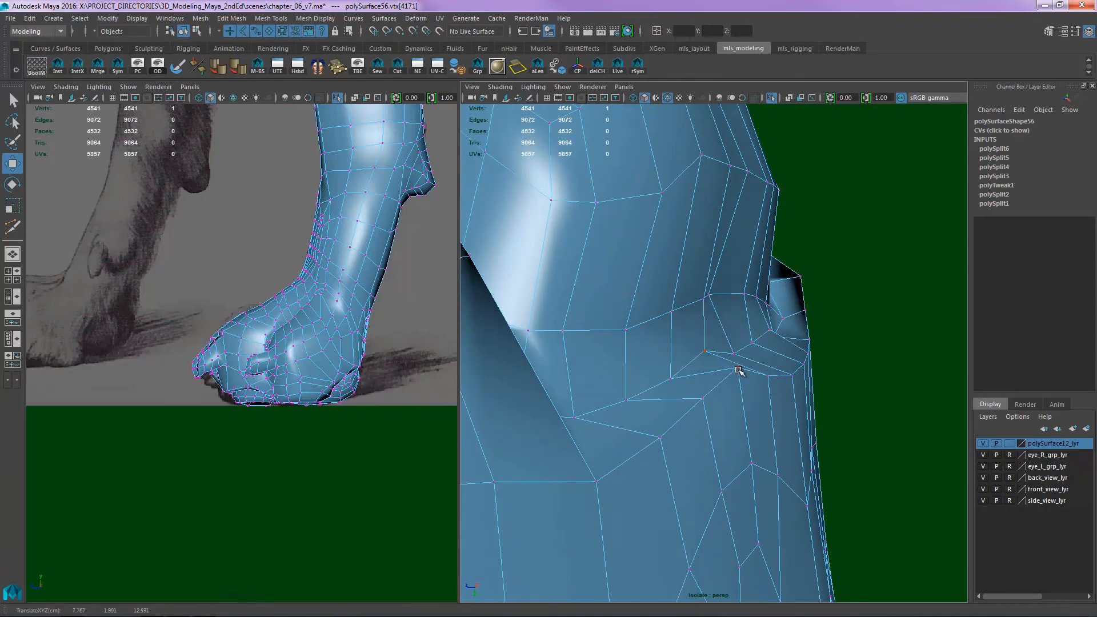
- Move the vertices in the crease at the corner behind the large pad to open up its tight faces
left_click_drag(784, 357, 682, 333, "alt")
left_click_drag(681, 379, 678, 350)
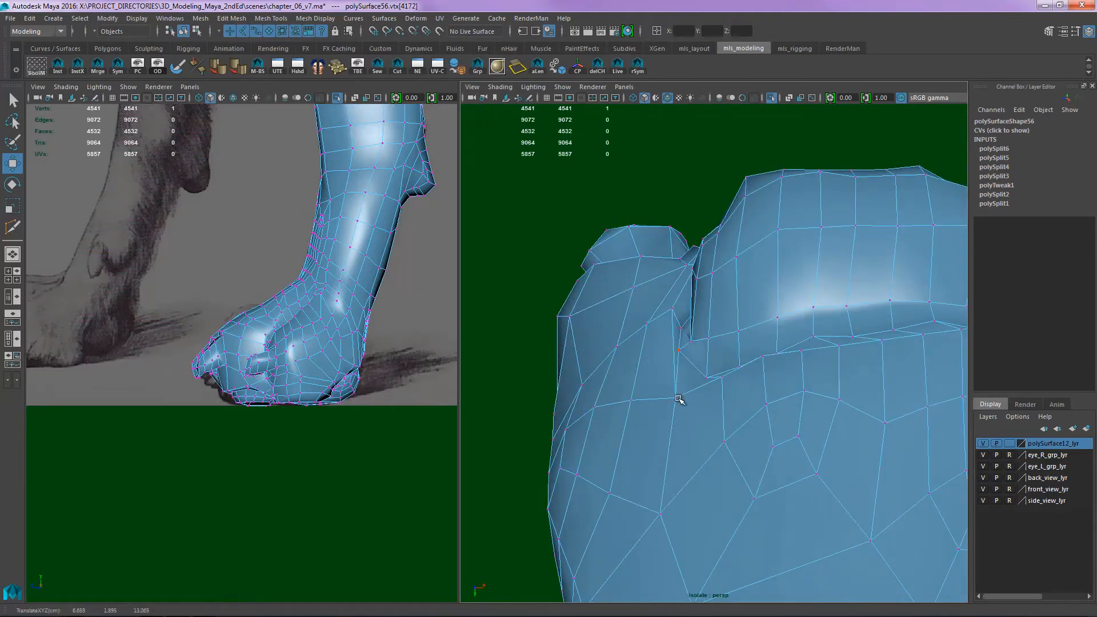
left_click_drag(676, 399, 673, 384)
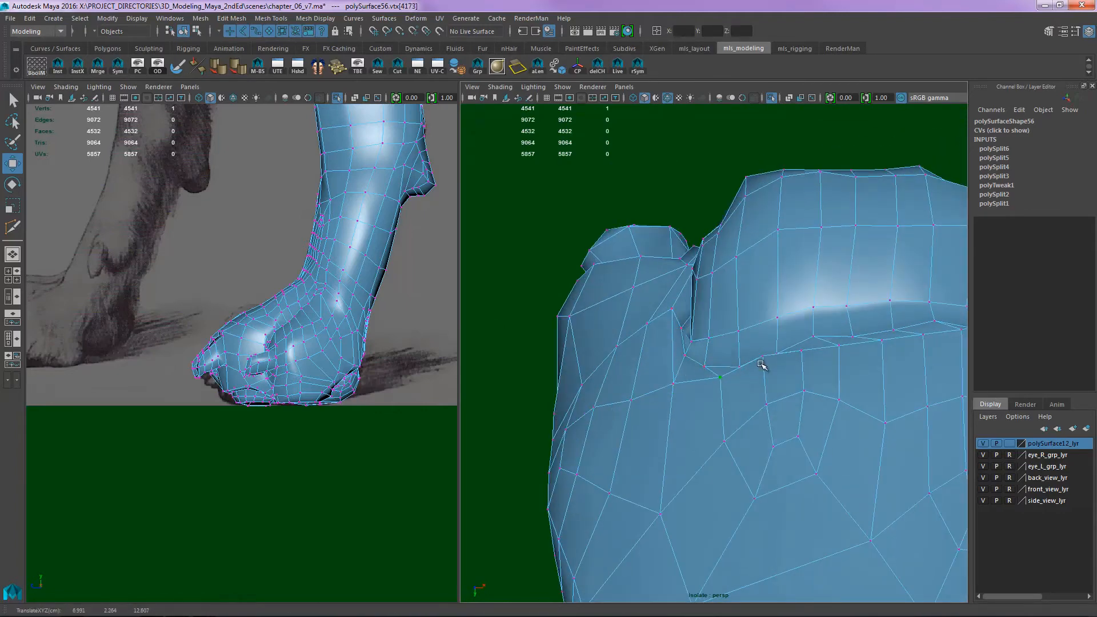
left_click_drag(774, 358, 787, 286)
middle_click_drag(887, 303, 750, 309, "alt")
left_click_drag(736, 306, 699, 293)
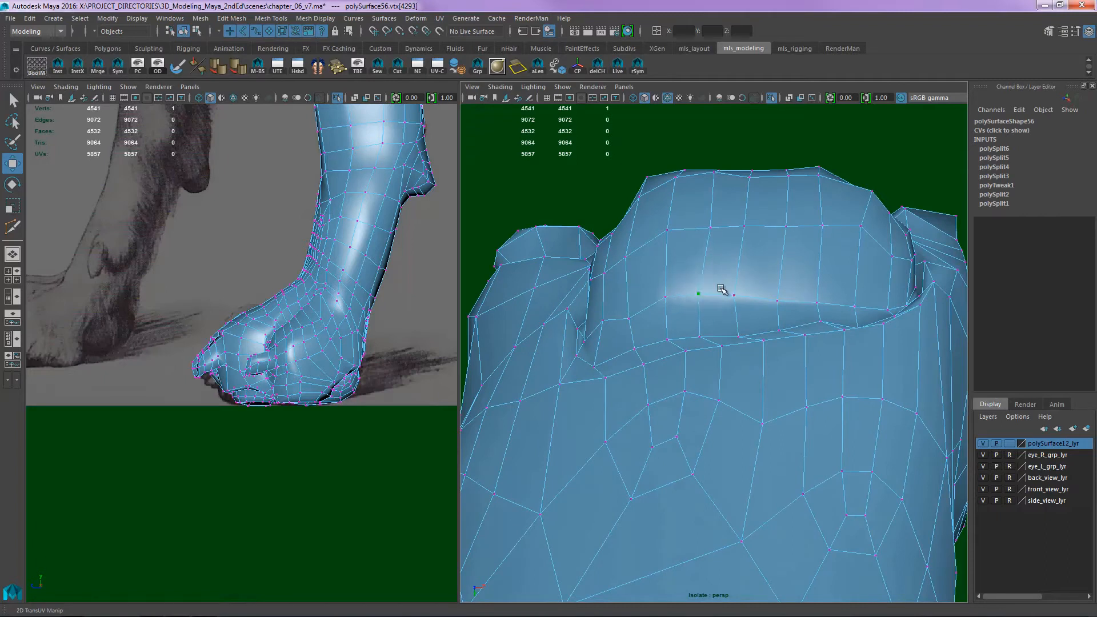
- Even out the spacing of the vertices along the back of the large pad and its rear rim
left_click_drag(778, 302, 817, 296)
left_click_drag(737, 338, 782, 324)
left_click_drag(699, 337, 703, 333)
left_click_drag(635, 348, 639, 339)
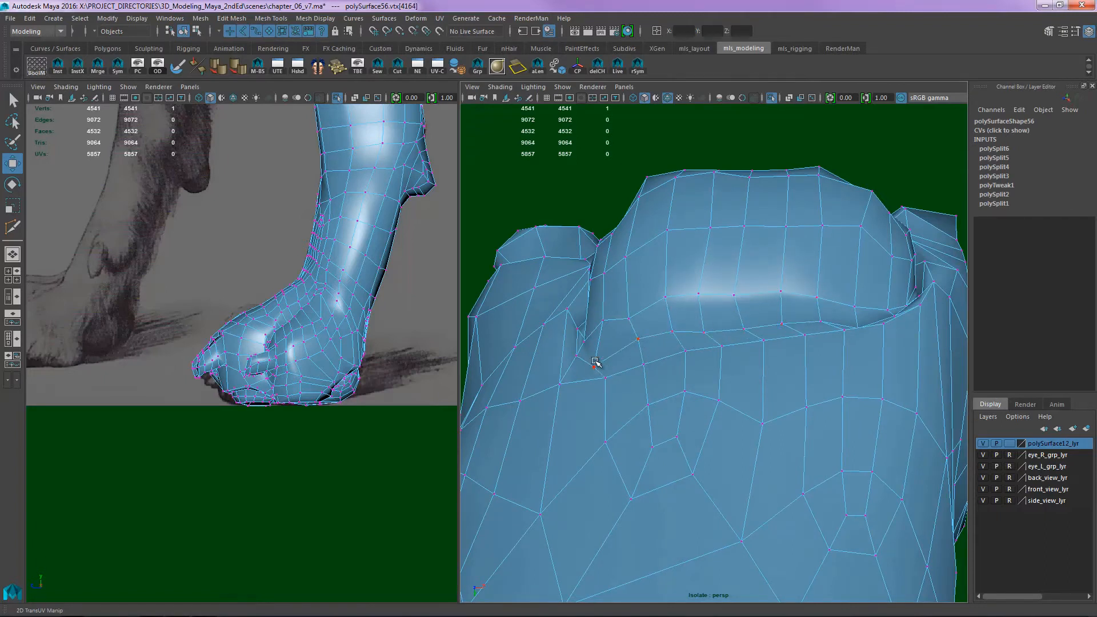
left_click_drag(595, 366, 604, 350)
left_click_drag(606, 377, 564, 373)
left_click(644, 364)
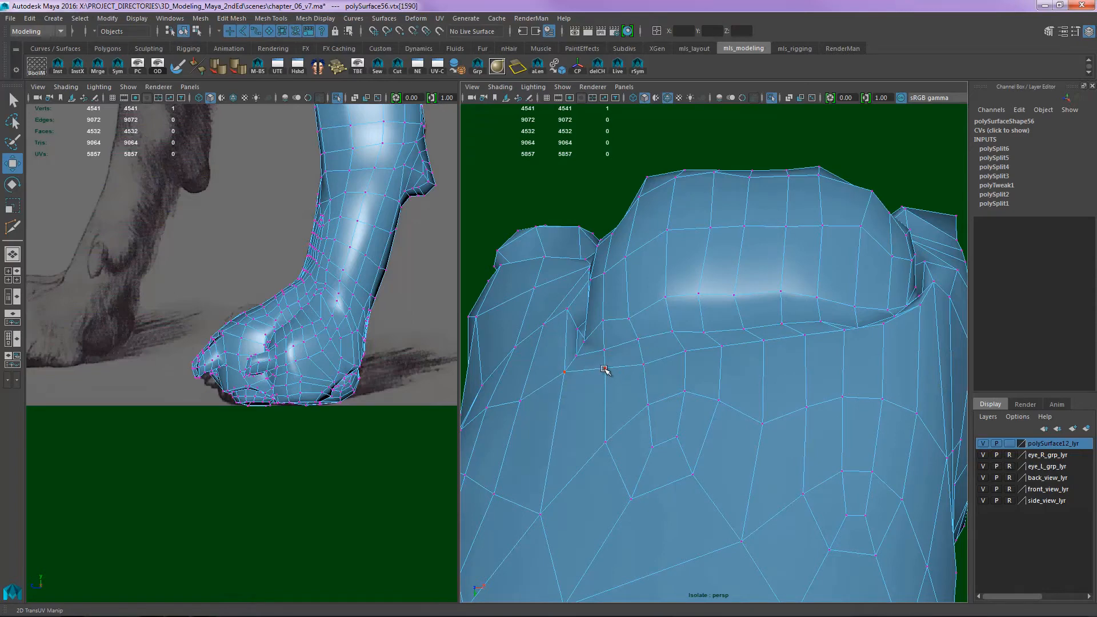
- Move the vertices on the back of the paw beside the large pad to smooth the surface flow
left_click_drag(586, 333, 588, 331)
left_click_drag(578, 329, 730, 330)
left_click_drag(579, 366, 571, 347)
left_click_drag(582, 408, 571, 398)
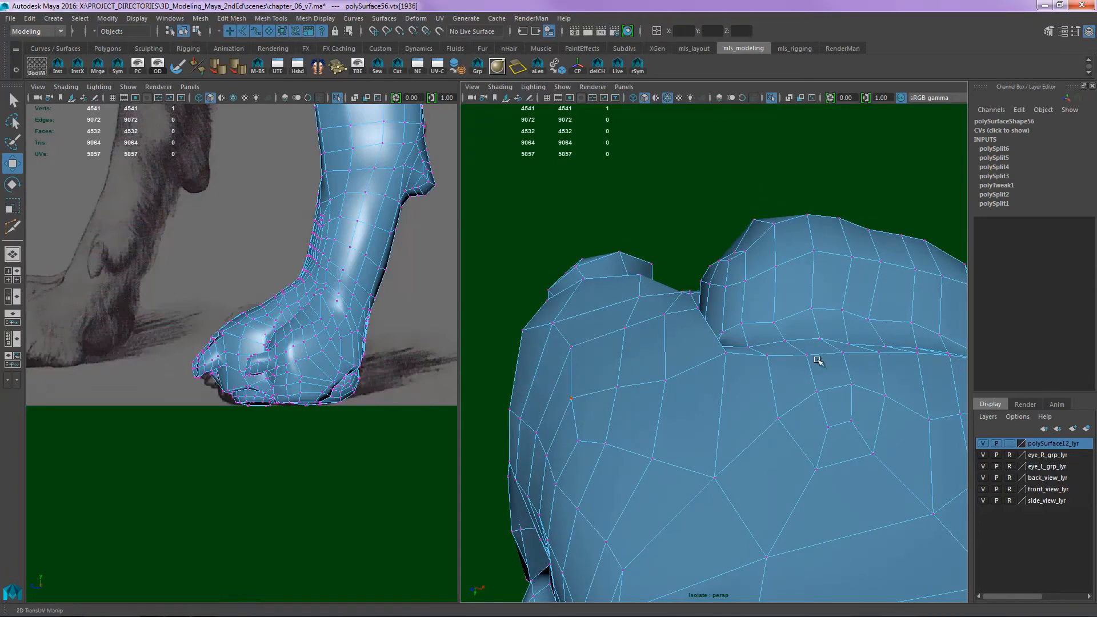
- Deselect the paw, turn off the wireframe overlay in the perspective view and examine the paw's form from several sides
right_click_drag(817, 361, 791, 343, "alt")
mouse_move(791, 343)
left_mouse_down("alt")
mouse_move(718, 402)
mouse_move(792, 345)
left_mouse_up("alt")
right_click_drag(800, 329, 766, 336, "alt")
left_click_drag(870, 343, 752, 337, "alt")
right_click_drag(838, 345, 732, 295, "alt")
middle_click_drag(813, 309, 785, 338, "alt")
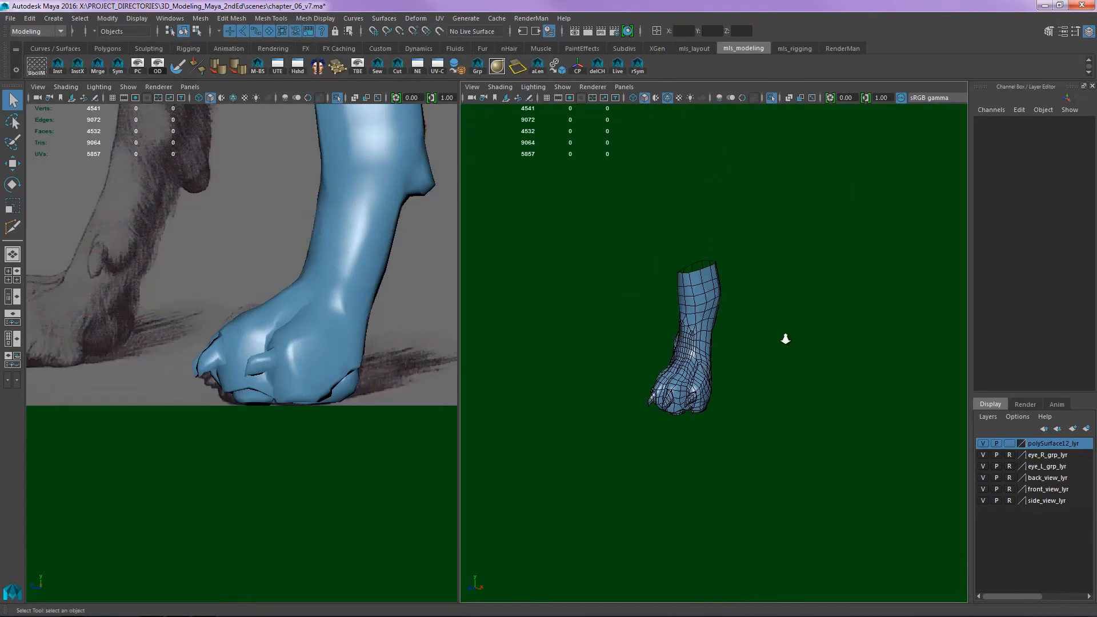
right_click_drag(785, 337, 753, 341, "alt")
left_click(673, 98)
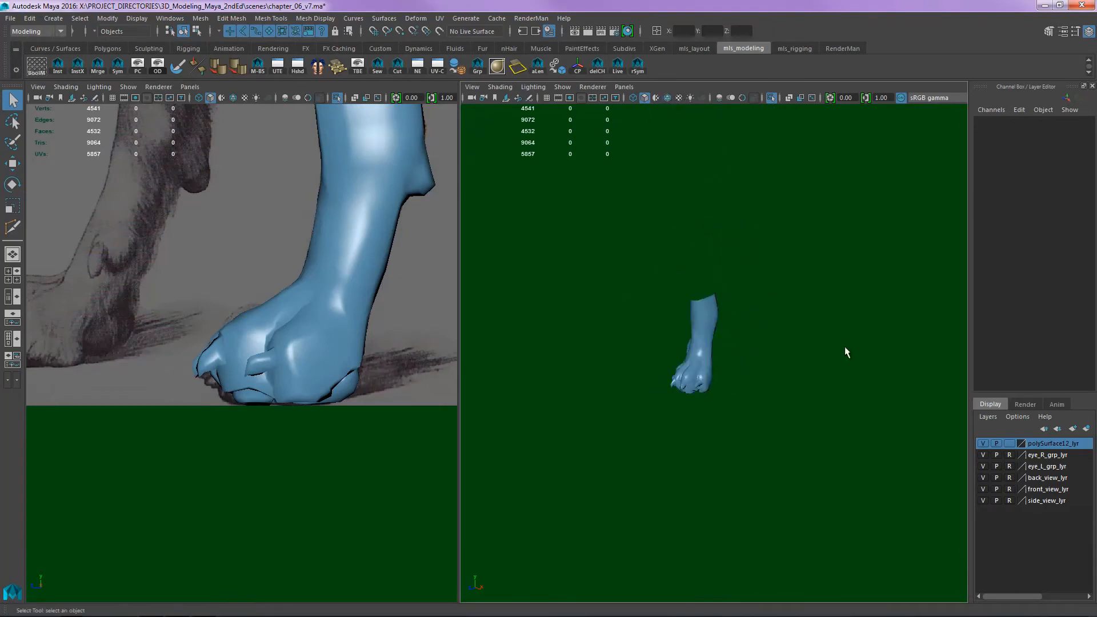
mouse_move(845, 351)
left_mouse_down("alt")
mouse_move(762, 426)
mouse_move(681, 404)
left_mouse_up("alt")
right_click_drag(681, 404, 830, 393, "alt")
left_click_drag(830, 393, 808, 417, "alt")
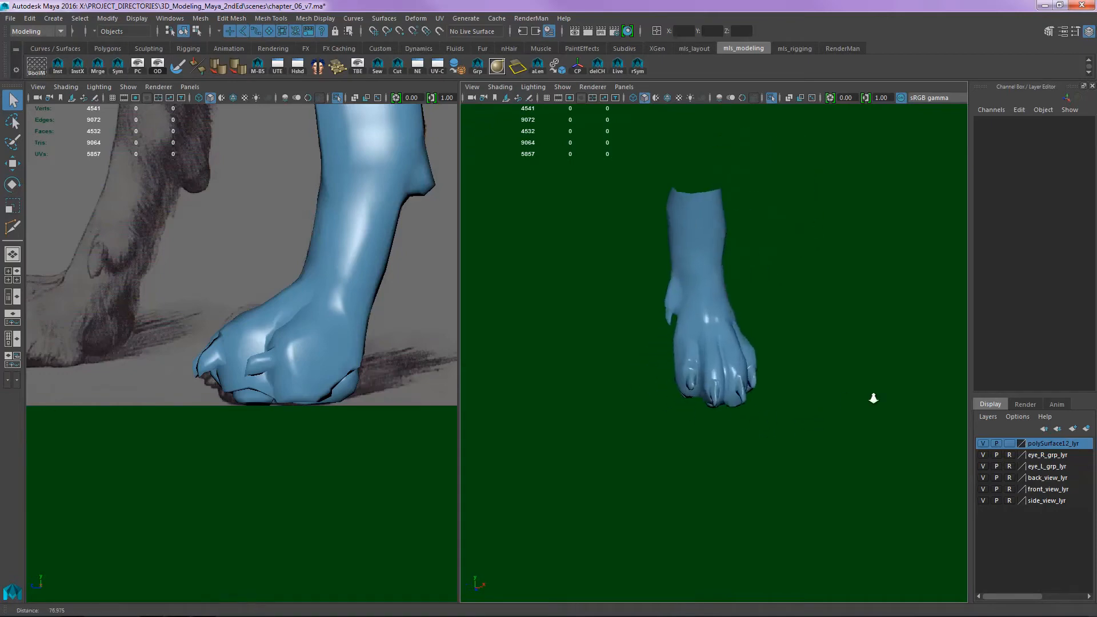
- Return to vertex editing and widen the base of a middle toe's claw and the skin above it by moving their vertices
scroll(840, 389, "up", 5)
key("w")
left_click_drag(742, 387, 744, 386)
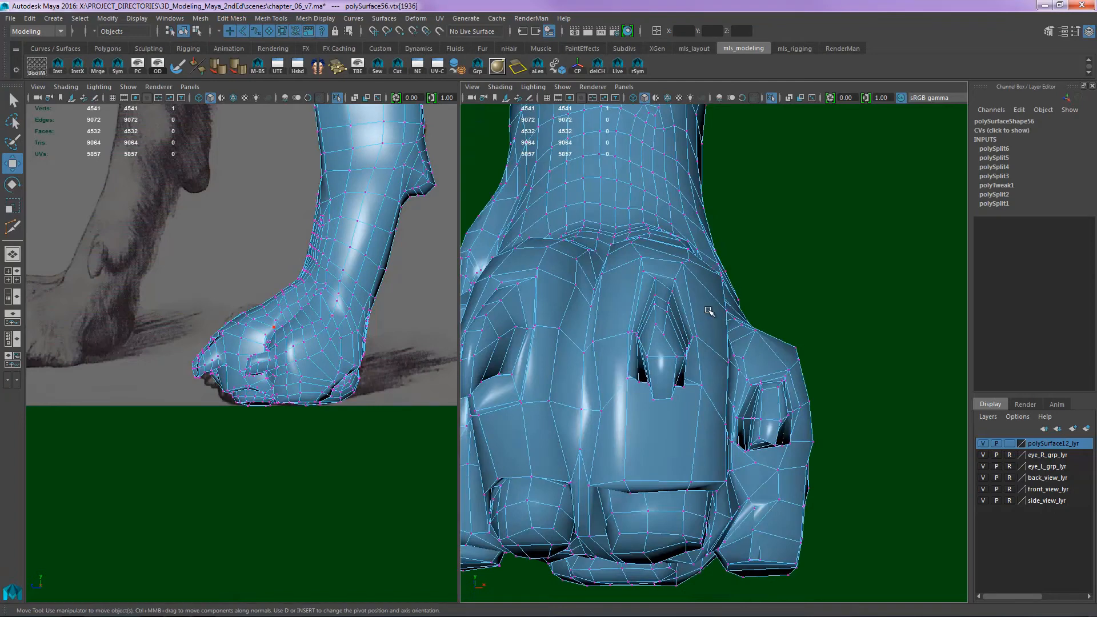
left_click_drag(672, 323, 646, 334, "alt")
right_click_drag(646, 334, 651, 332, "alt")
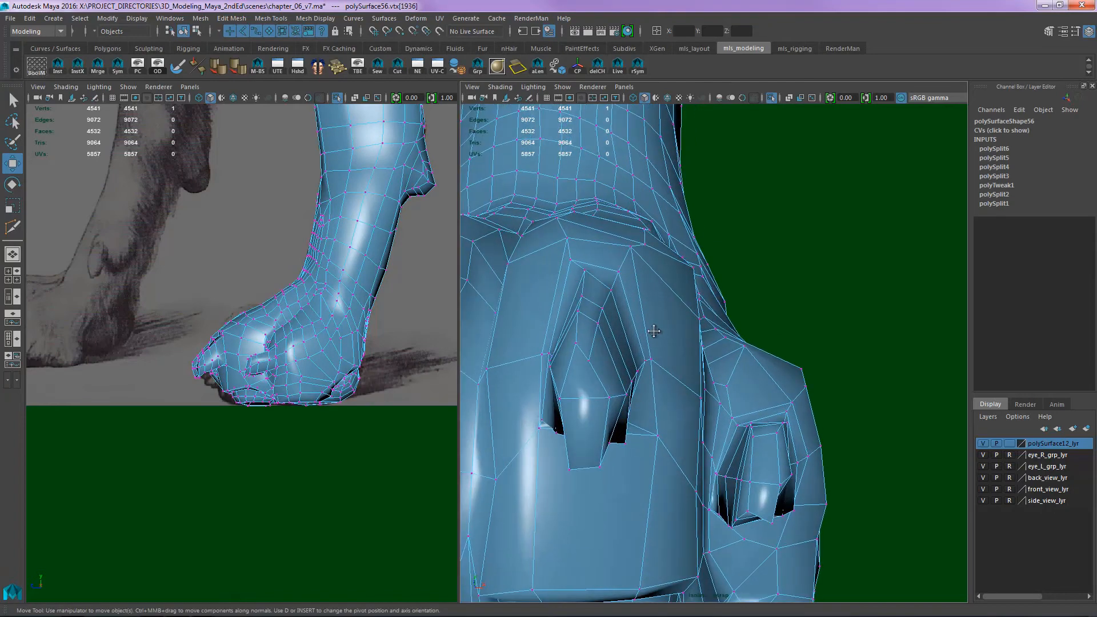
left_click_drag(652, 332, 690, 285, "alt")
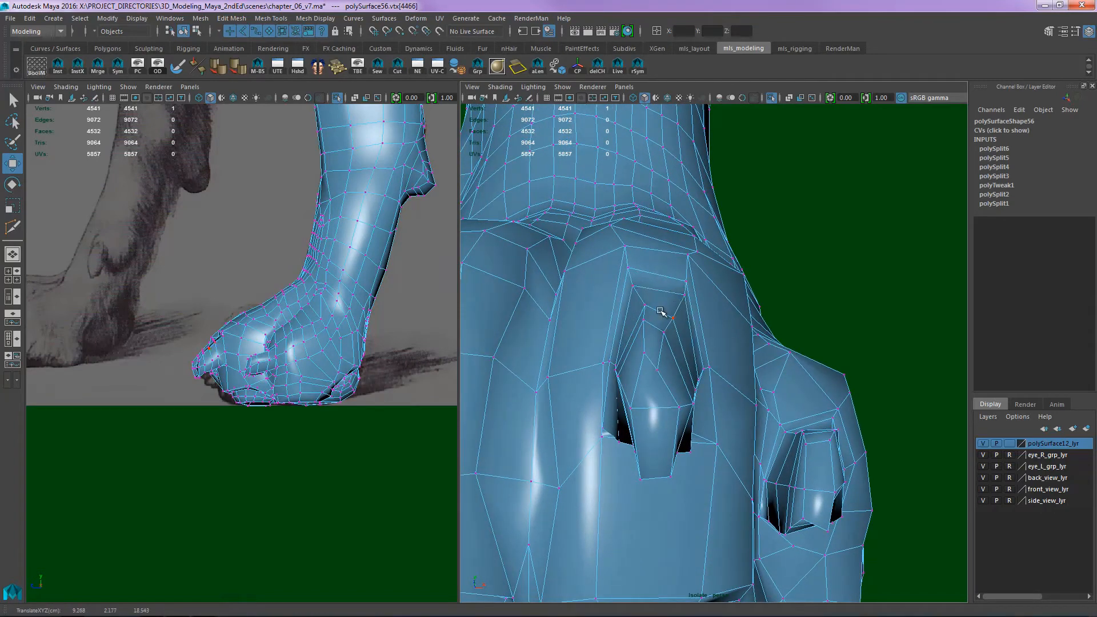
left_click(644, 326)
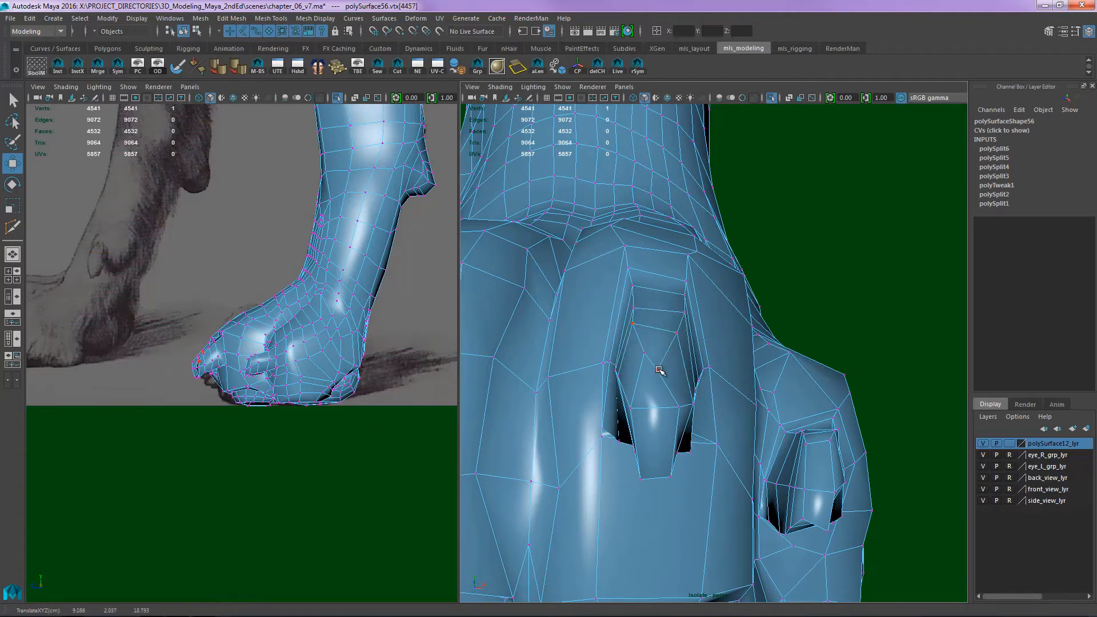
left_click_drag(658, 369, 681, 355)
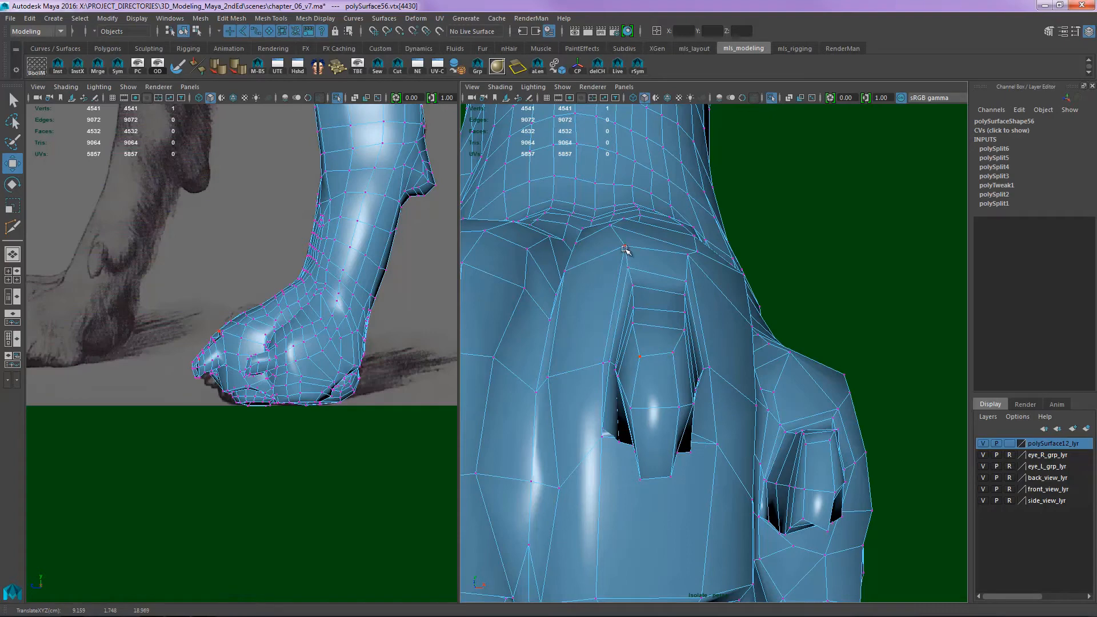
left_click_drag(624, 250, 601, 253)
left_click_drag(681, 260, 701, 261)
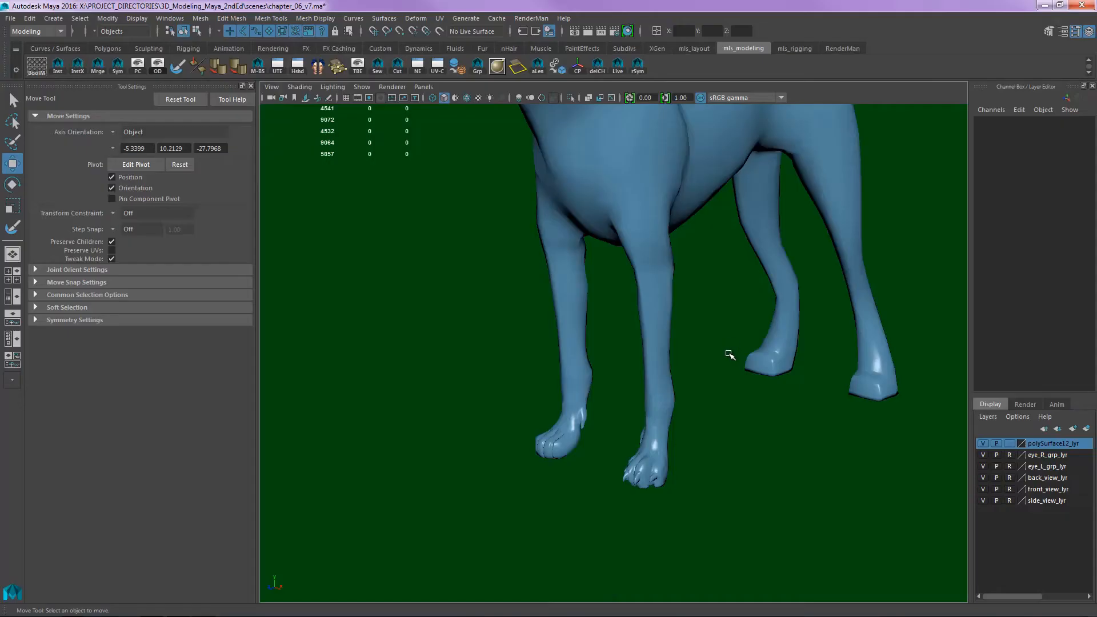
- Examine the whole dog model in the single perspective view to check the refined front paw against the body
right_click_drag(716, 314, 680, 301, "alt")
middle_click_drag(681, 302, 707, 369, "alt")
left_click_drag(711, 327, 714, 348, "alt")
left_click(703, 293)
right_click_drag(636, 266, 554, 266)
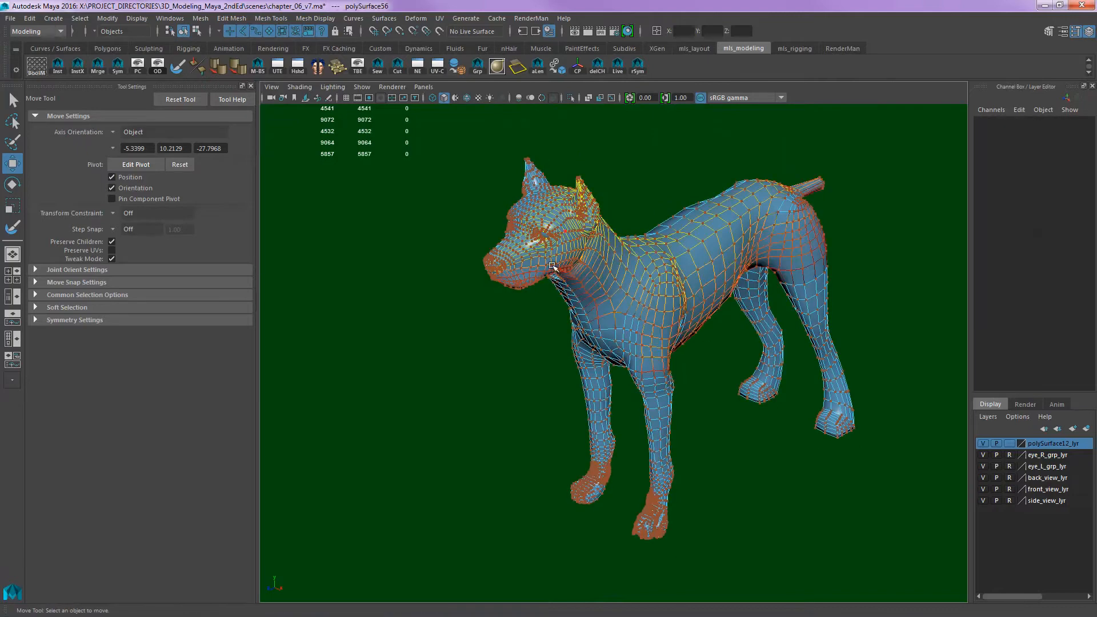
left_click_drag(553, 266, 626, 272, "alt")
right_click_drag(626, 272, 651, 263, "alt")
key("q")
key("w")
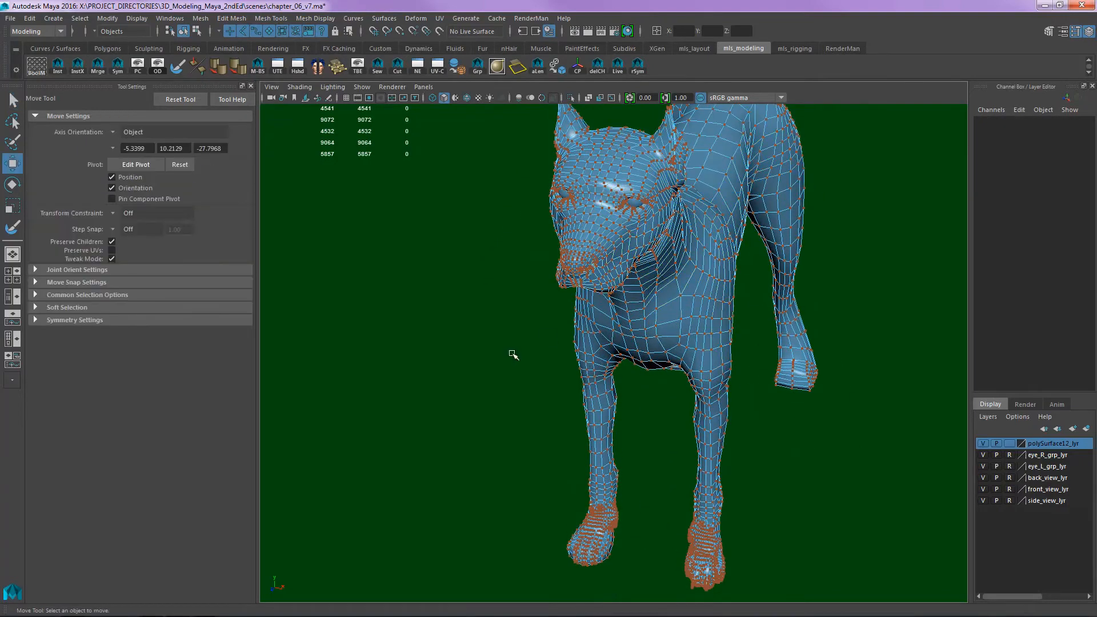
- Select the edge loop along the dog's centre line and mirror the model's finished half across it with the rSym tool
middle_click_drag(676, 218, 673, 280, "alt")
key("F9")
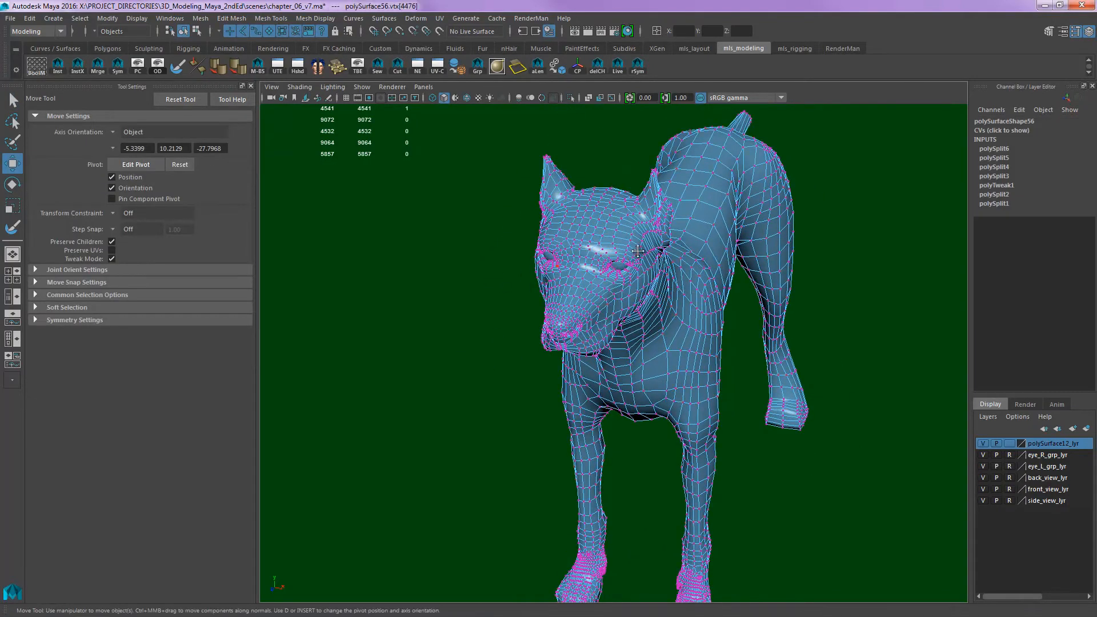
middle_click_drag(613, 243, 612, 284, "alt")
key("F10")
double_click(582, 285)
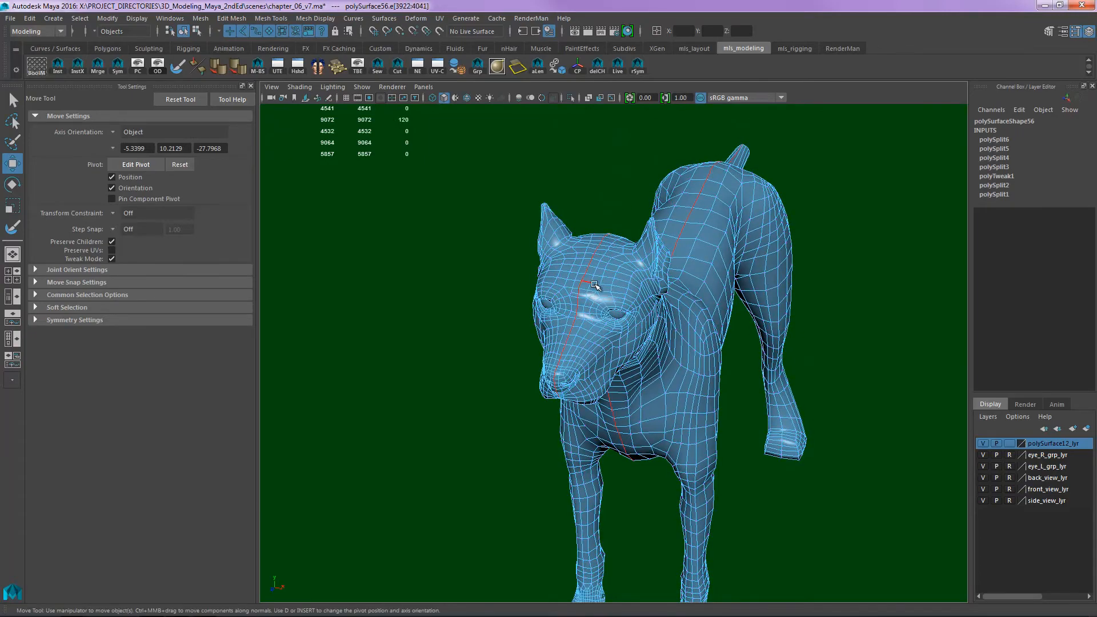
left_click_drag(766, 345, 680, 297, "alt")
right_click_drag(680, 297, 634, 245, "alt")
middle_click_drag(634, 245, 642, 230, "alt")
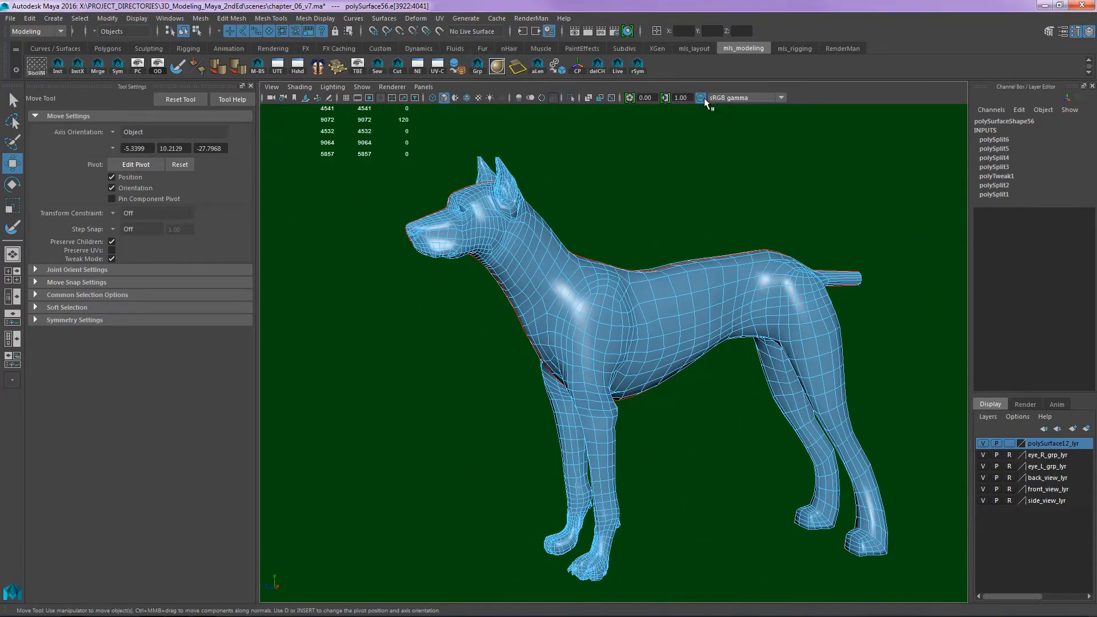
left_click(639, 68)
left_click_drag(653, 352, 690, 373, "alt")
left_click(722, 448)
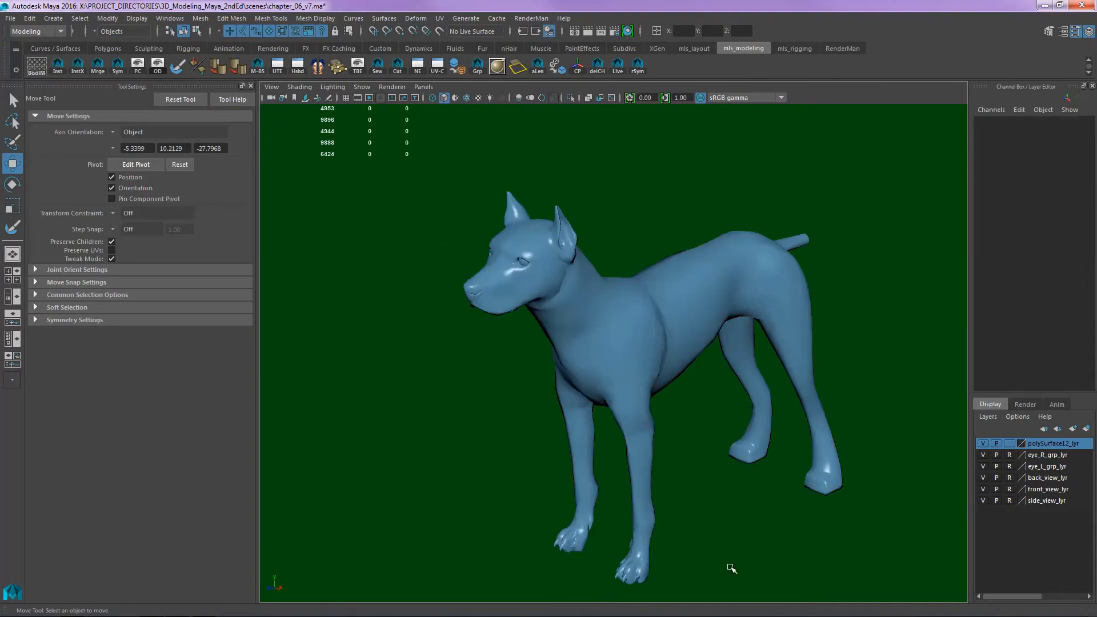
- Examine both front paws and the whole mirrored dog from several angles, comparing them with the unfinished hind feet
left_click_drag(723, 447, 786, 511, "alt")
right_click_drag(786, 510, 720, 424, "alt")
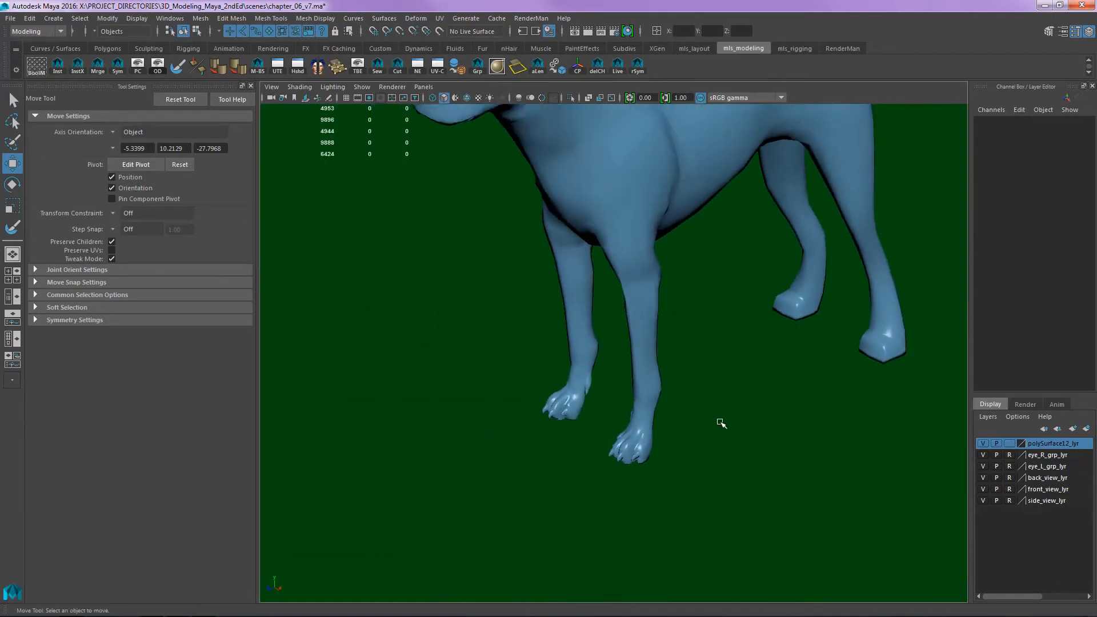
middle_click_drag(720, 424, 742, 465, "alt")
left_click_drag(742, 465, 697, 367, "alt")
middle_click_drag(698, 367, 679, 430, "alt")
right_click_drag(679, 430, 650, 417, "alt")
left_click_drag(650, 417, 710, 436, "alt")
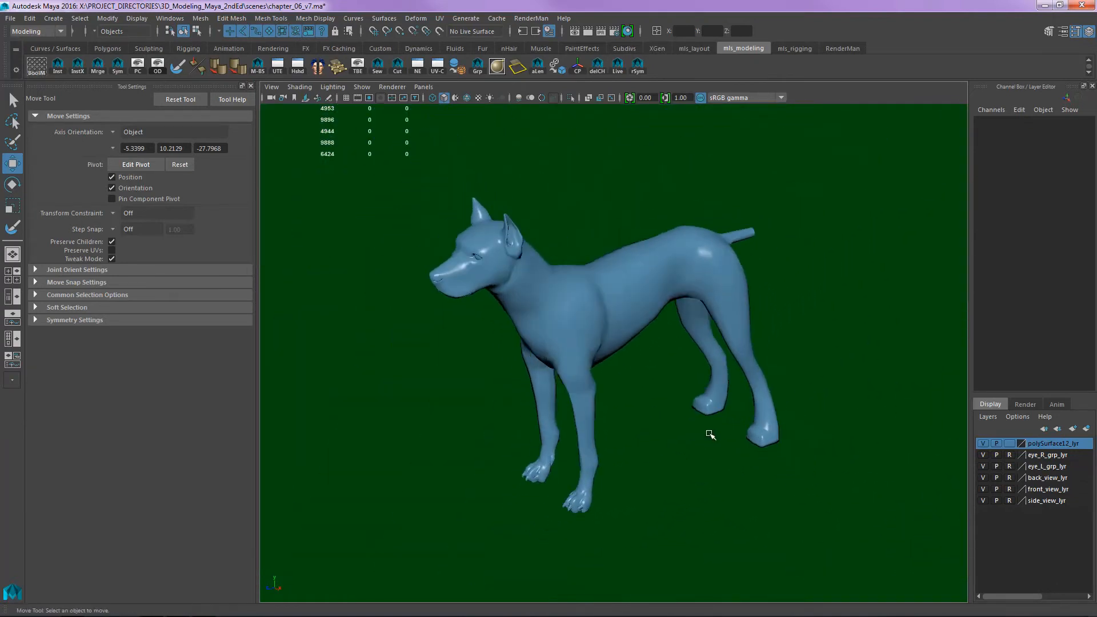
right_click_drag(710, 436, 747, 426, "alt")
left_click_drag(746, 426, 677, 415, "alt")
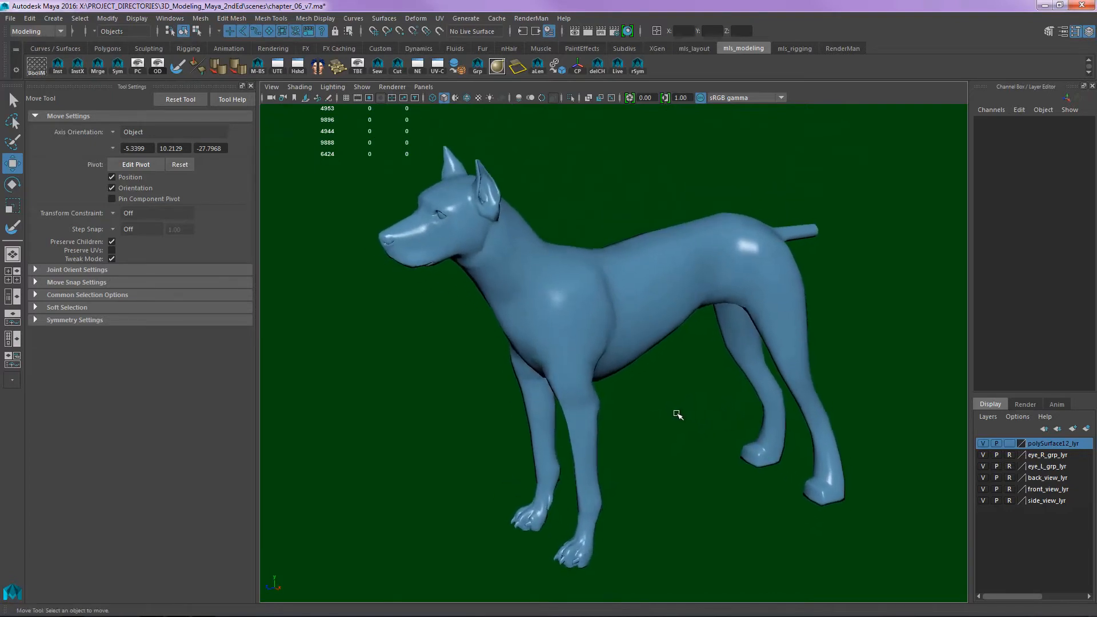
middle_click_drag(734, 423, 687, 399, "alt")
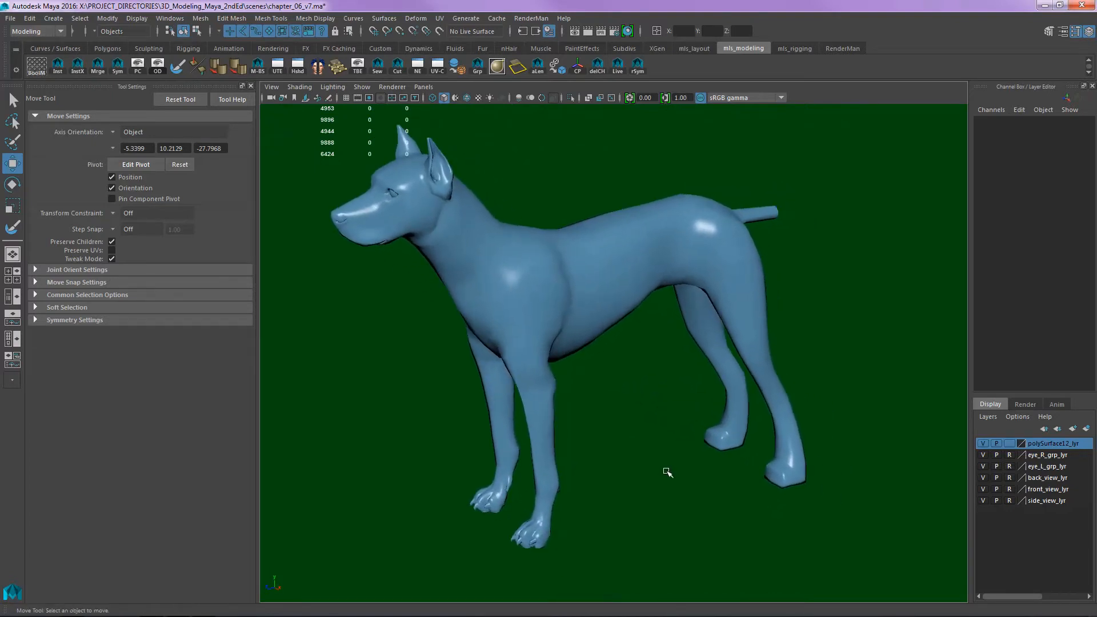
middle_click_drag(644, 488, 645, 455, "alt")
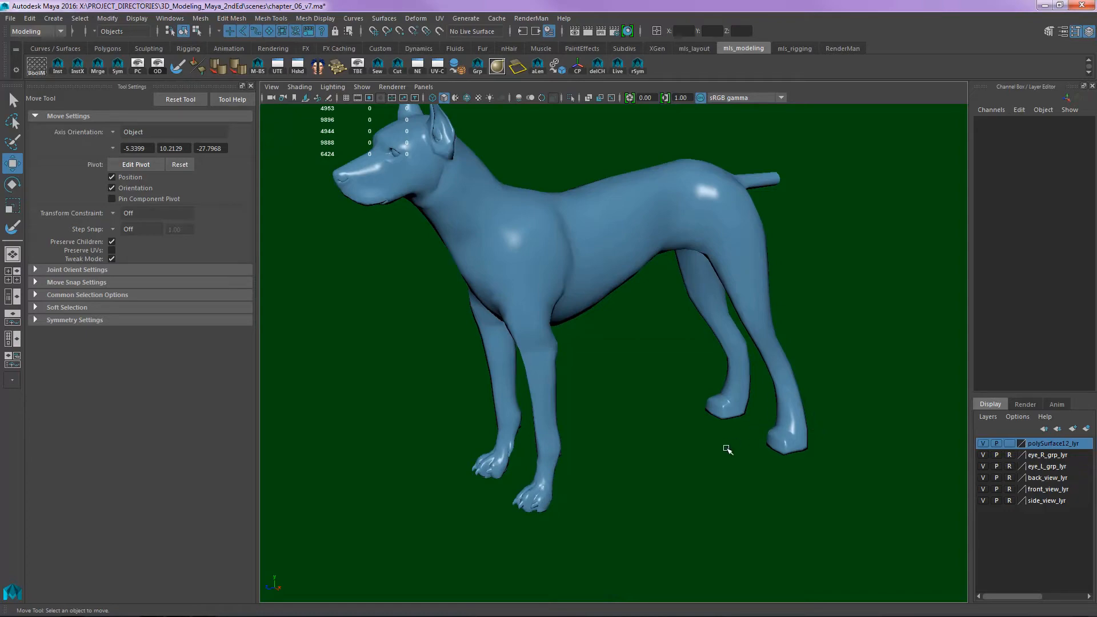
- Switch to the scanned references in Windows Explorer and compare 10_dog_foreleg_back_muscle with 13_dog_hindleg_side_back_muscle
left_click_drag(640, 616, 634, 2)
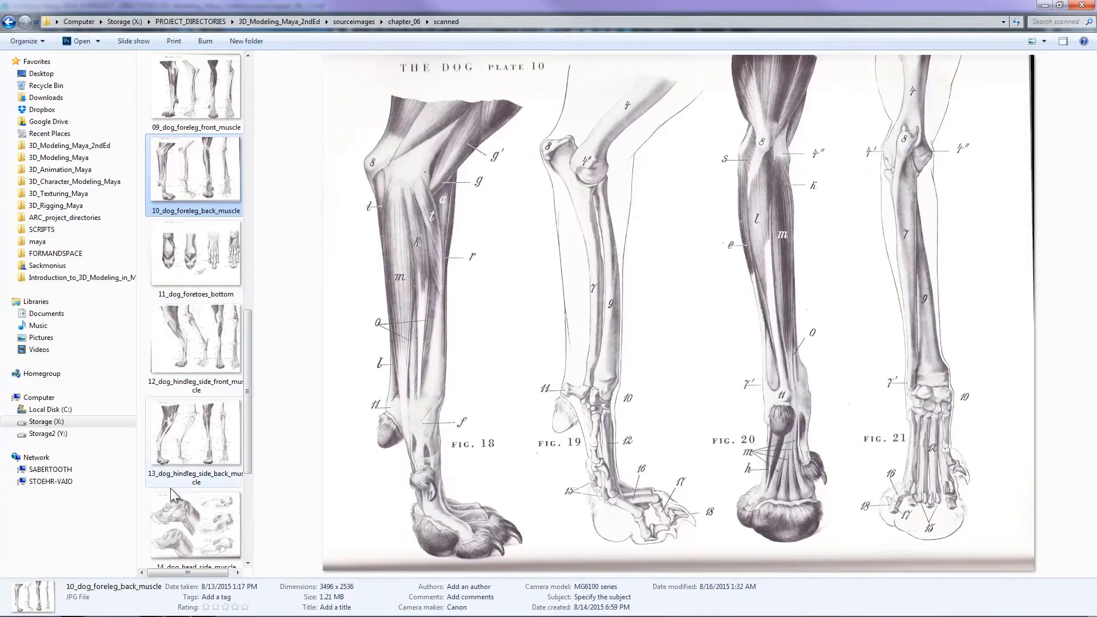
left_click(219, 457)
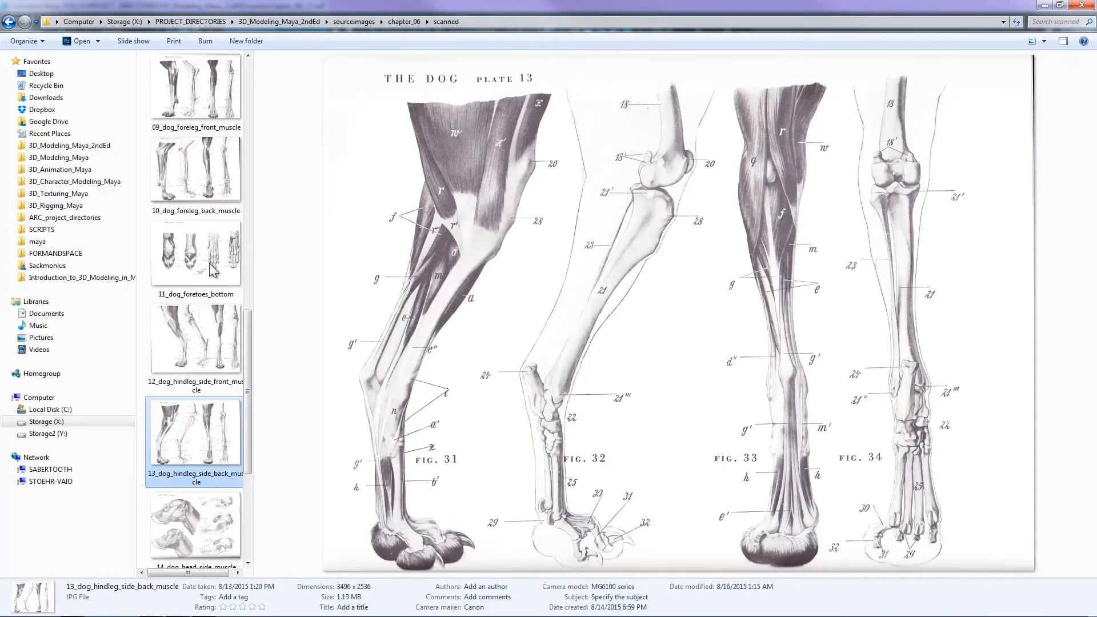
left_click(212, 191)
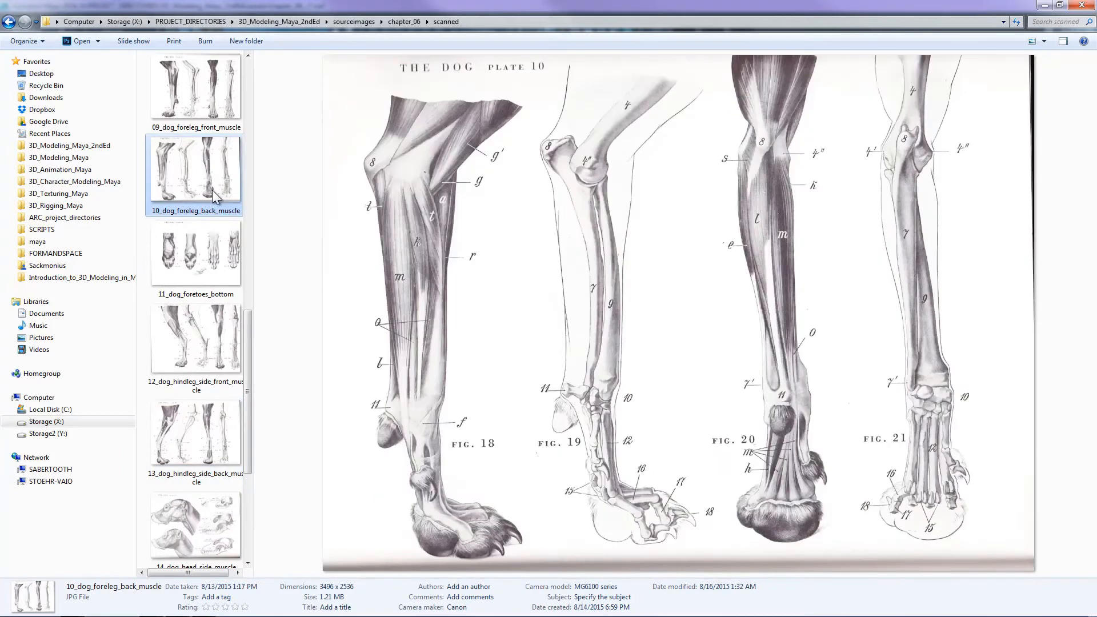
left_click(210, 454)
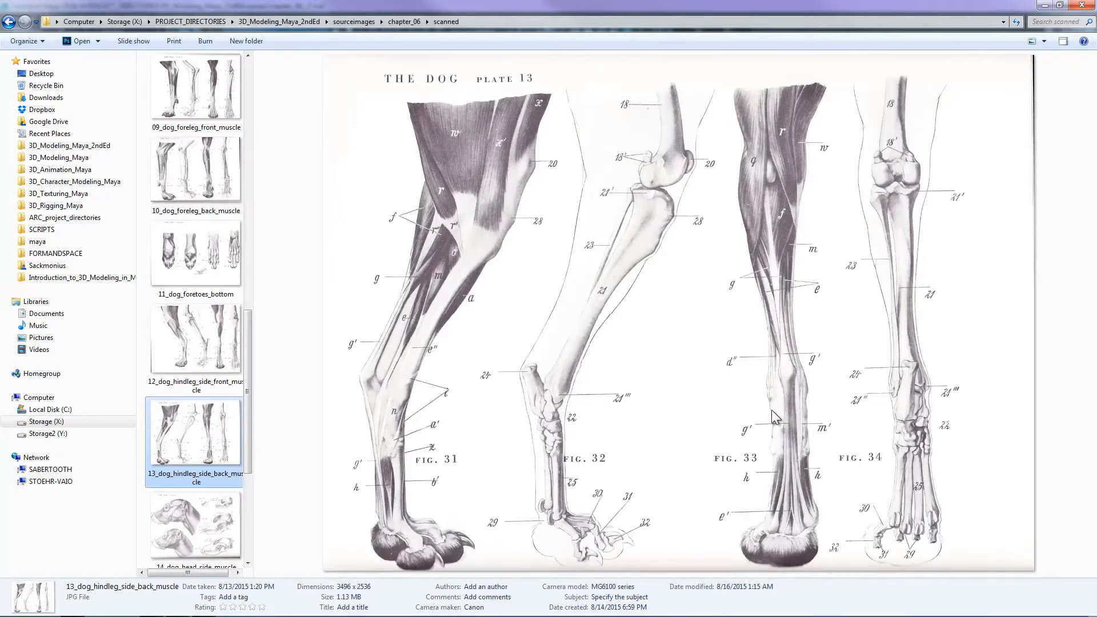
left_click(222, 193)
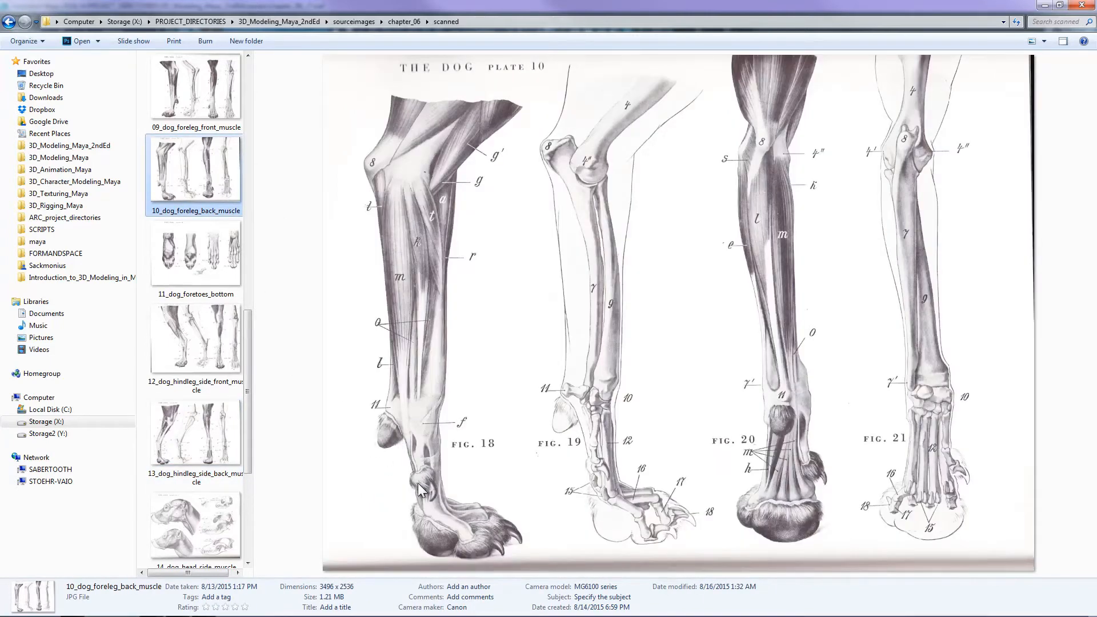
left_click(195, 449)
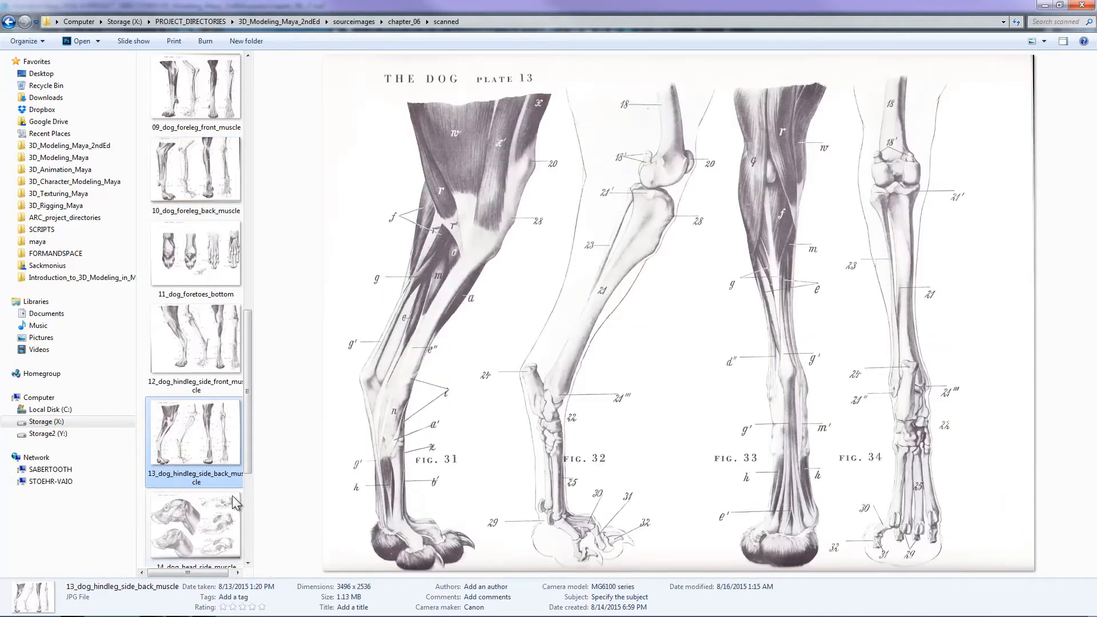
- Compare 12_dog_hindleg_side_front_muscle with 13_dog_hindleg_side_back_muscle and switch back to Maya
left_click(212, 342)
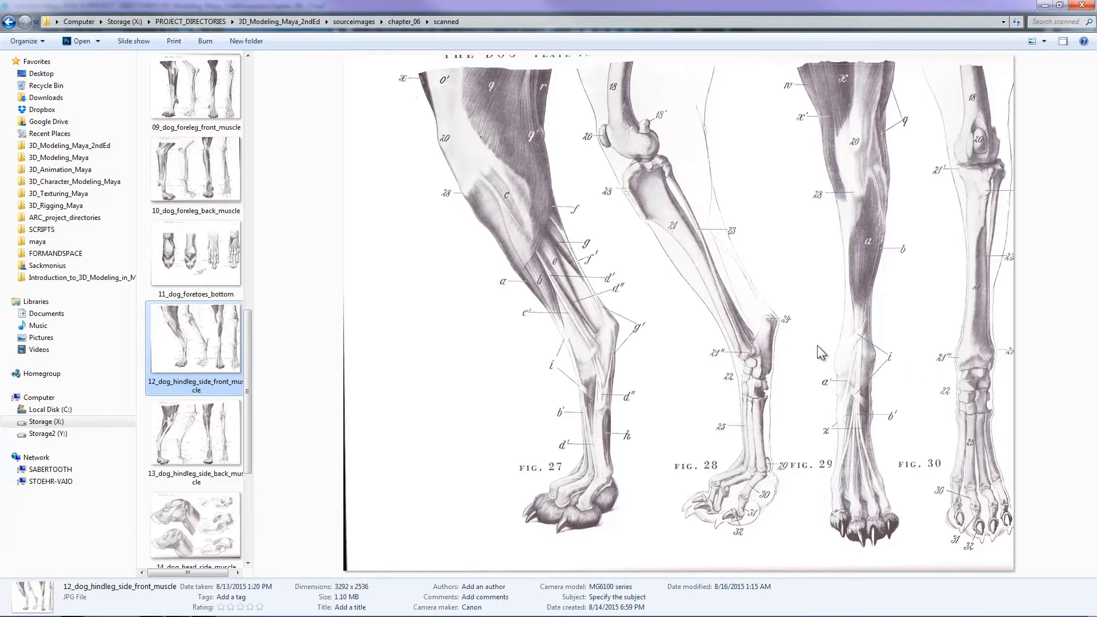
left_click(218, 403)
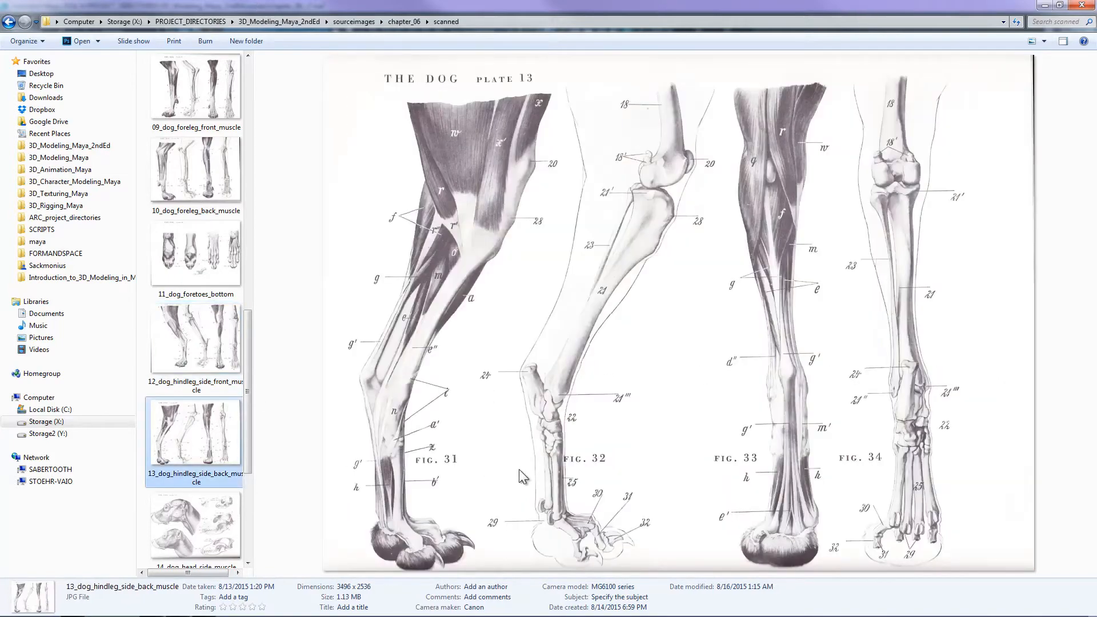
key("alt+Tab")
- Select the dog mesh and turn off its smooth preview around the paws
left_click_drag(851, 452, 872, 451, "alt")
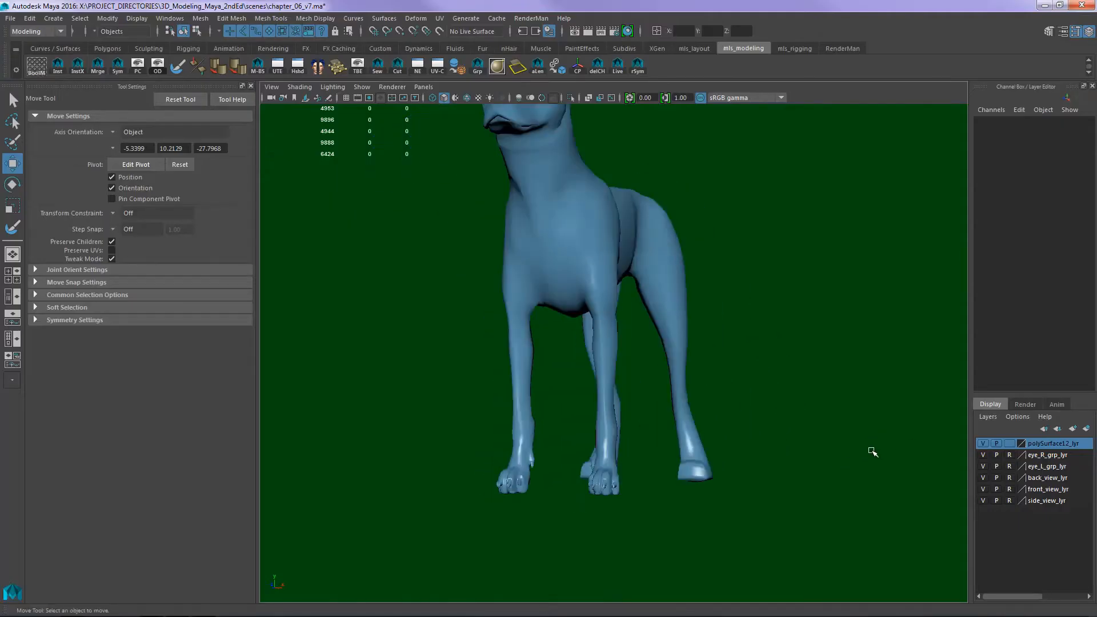
middle_click_drag(872, 450, 869, 252, "alt")
right_click_drag(629, 400, 748, 372, "alt")
left_click(573, 360)
key("1")
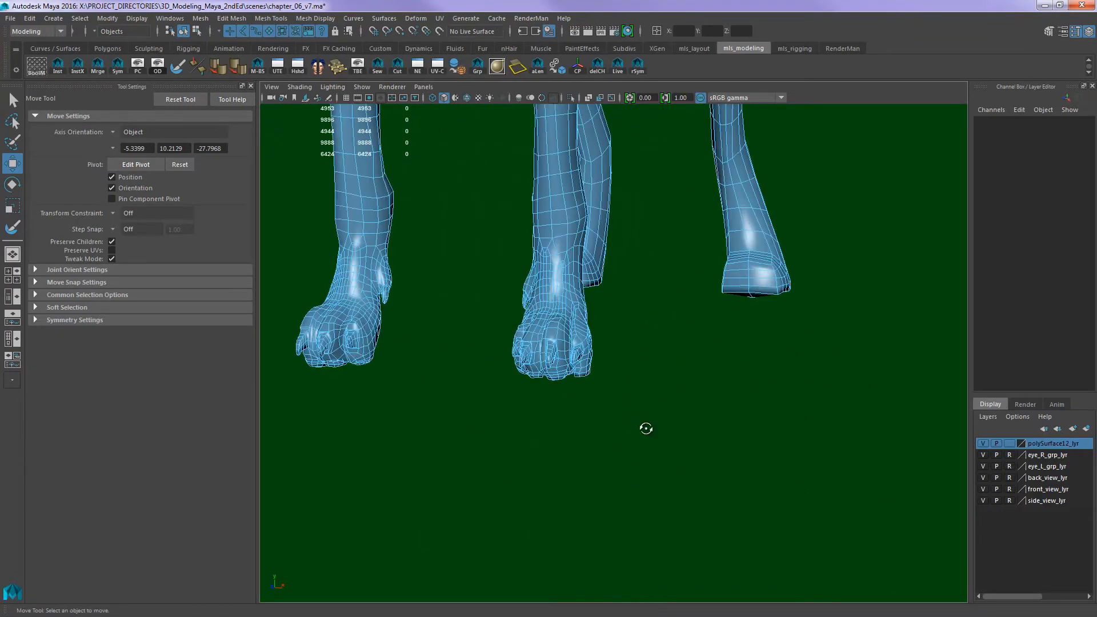
left_click_drag(646, 429, 715, 421, "alt")
right_click_drag(715, 421, 743, 416, "alt")
middle_click_drag(743, 416, 783, 446, "alt")
left_click_drag(784, 446, 740, 417, "alt")
- Select the faces of both front paws below the wrist in the side view and compare them with the hind feet
key("space")
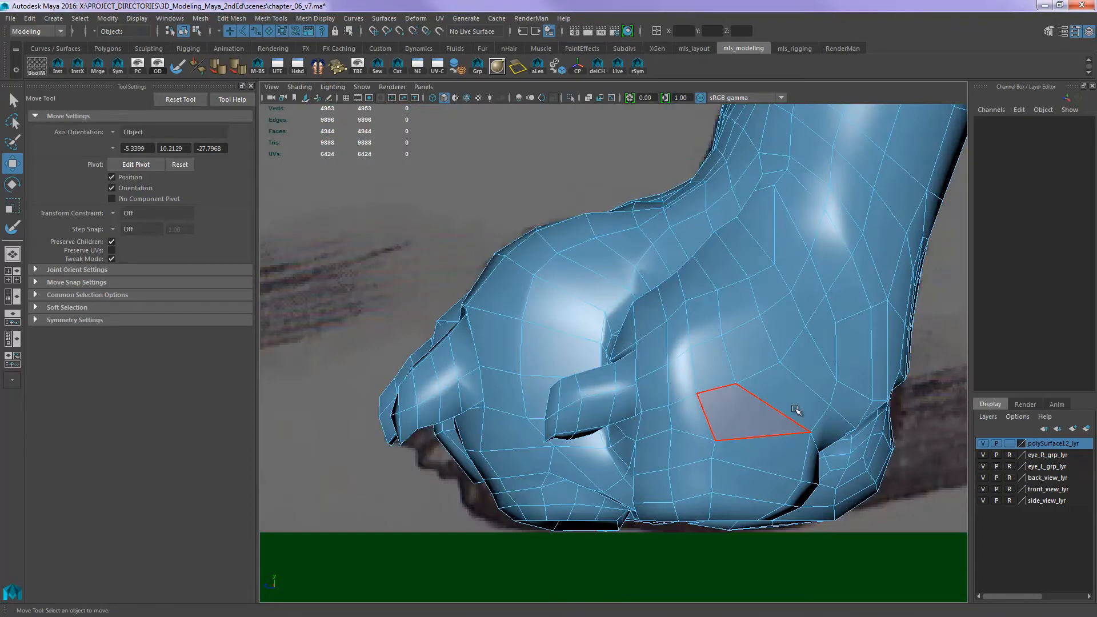
right_click_drag(795, 409, 526, 294, "alt")
middle_click_drag(527, 294, 483, 375, "alt")
left_click_drag(803, 541, 450, 342)
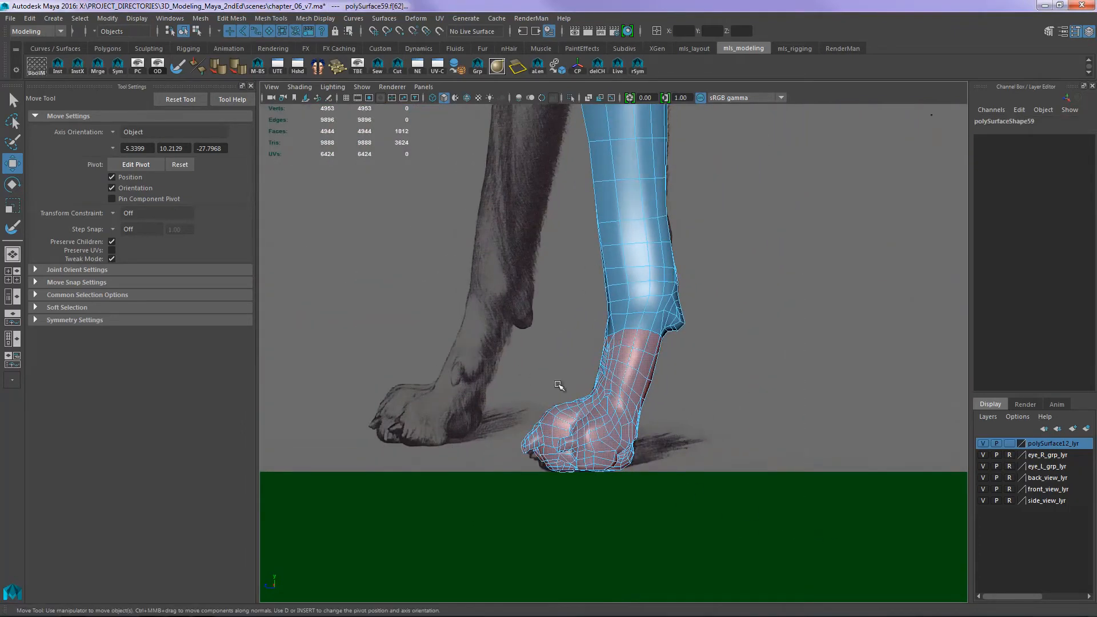
key("space")
left_click_drag(749, 427, 746, 383)
left_click_drag(757, 394, 937, 428, "alt")
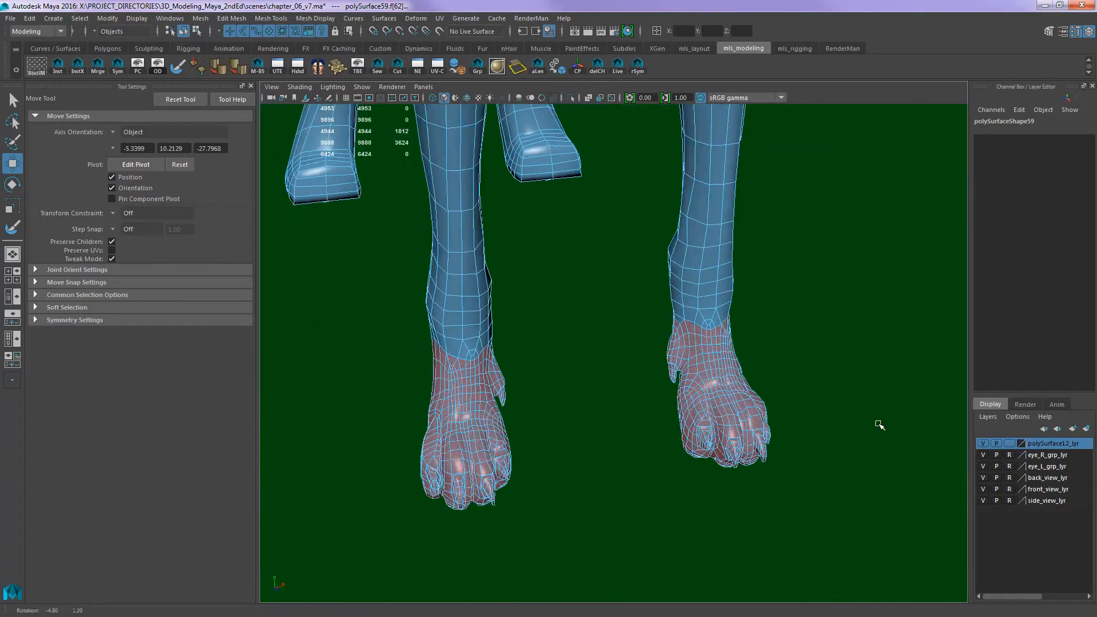
left_click_drag(869, 416, 829, 308, "alt")
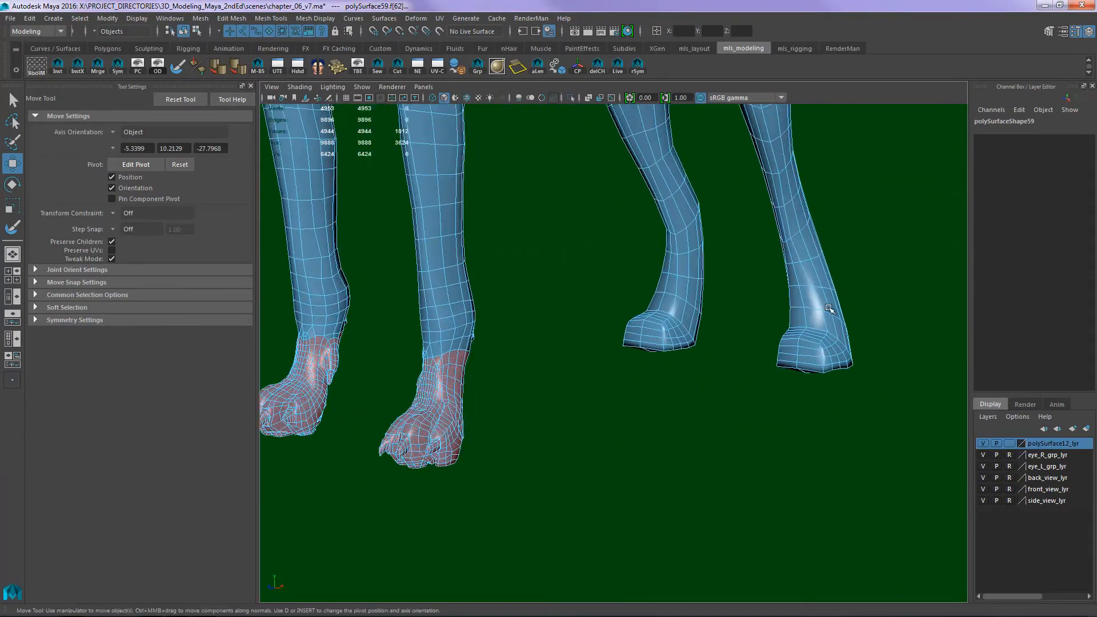
middle_click_drag(729, 425, 774, 375, "alt")
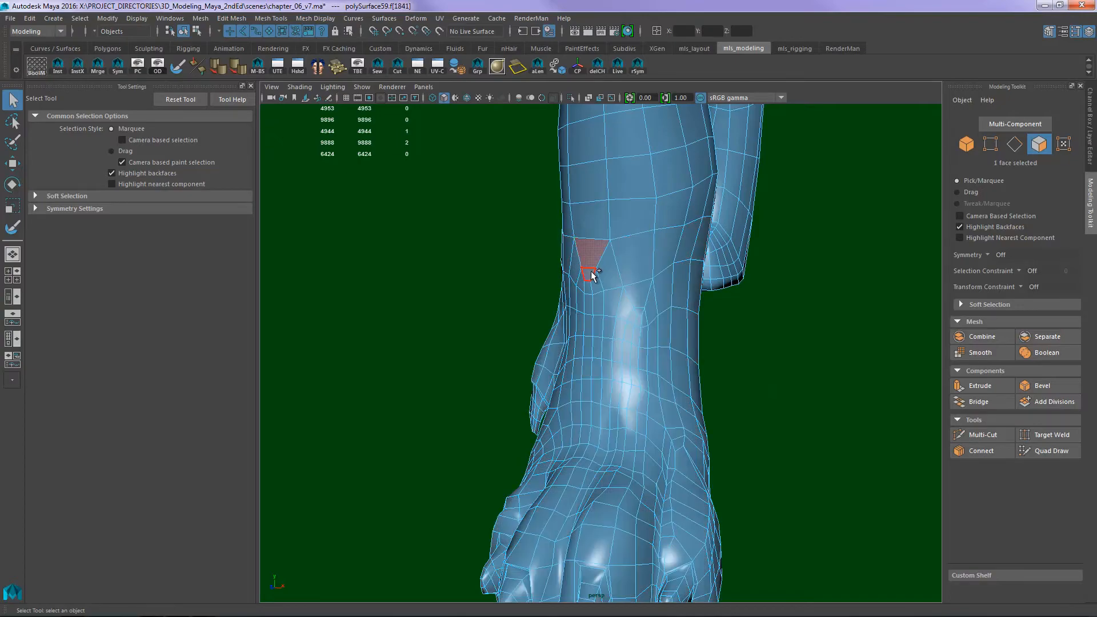
- Select all faces of a single front paw up to just below the wrist pad, all the way around the leg
left_click_drag(652, 291, 867, 380, "alt")
right_click_drag(867, 379, 823, 363, "alt")
left_click_drag(823, 363, 631, 280, "alt")
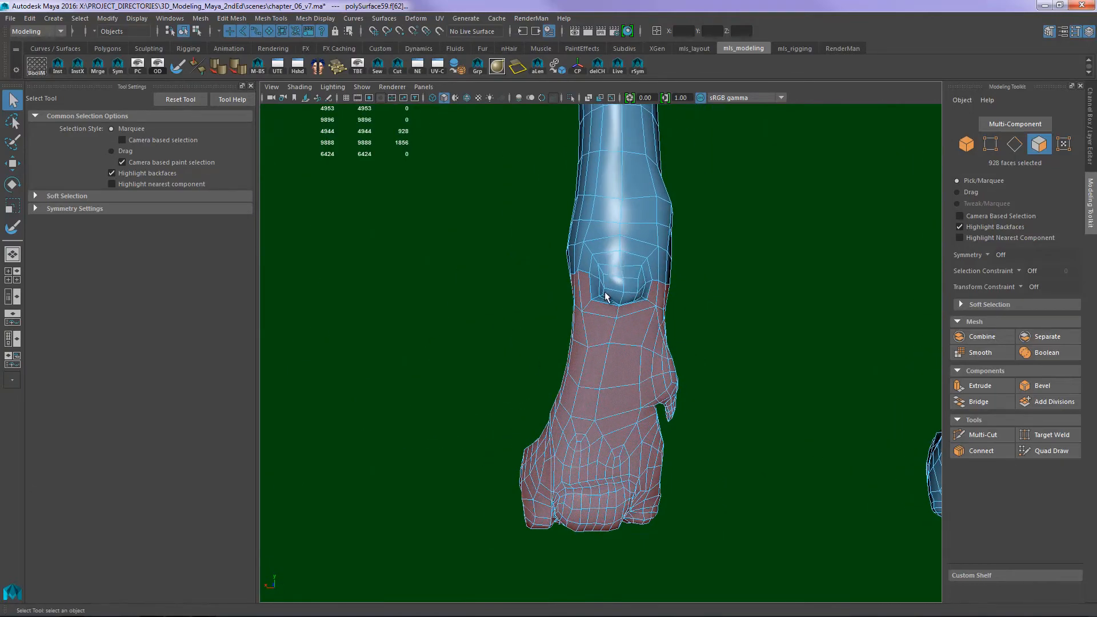
left_click_drag(607, 320, 817, 303, "alt")
middle_click_drag(816, 303, 705, 299, "alt")
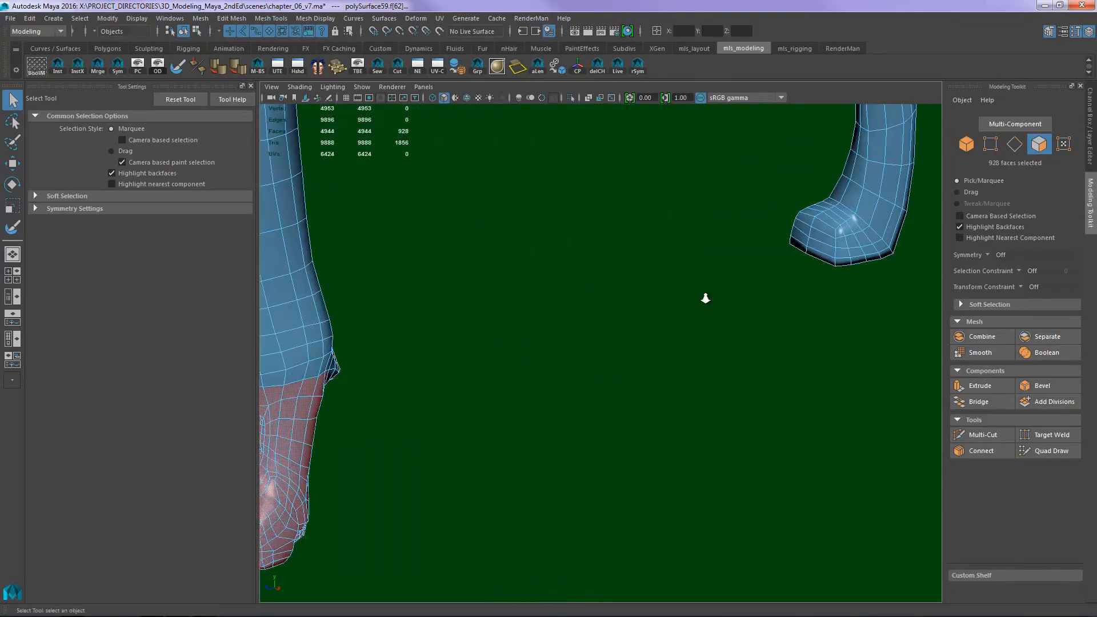
- Duplicate the selected front paw faces as a separate shell with zero offset
right_click_drag(706, 299, 522, 371, "alt")
middle_click_drag(537, 349, 411, 366, "alt")
middle_click_drag(364, 413, 451, 361, "alt")
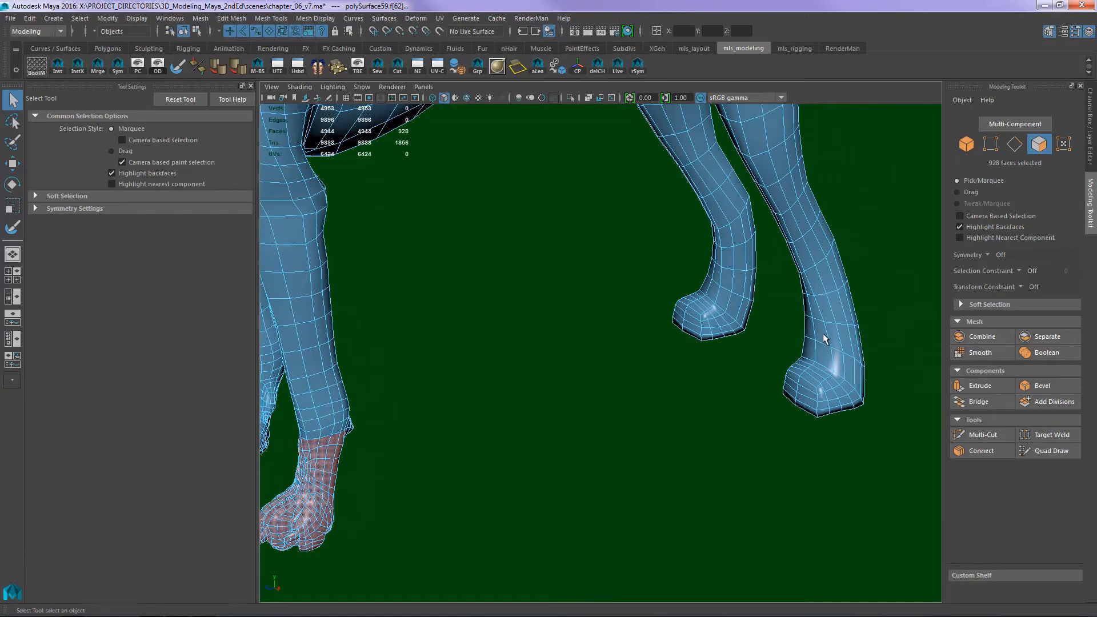
middle_click_drag(734, 395, 839, 366, "alt")
middle_click_drag(713, 313, 755, 274, "alt")
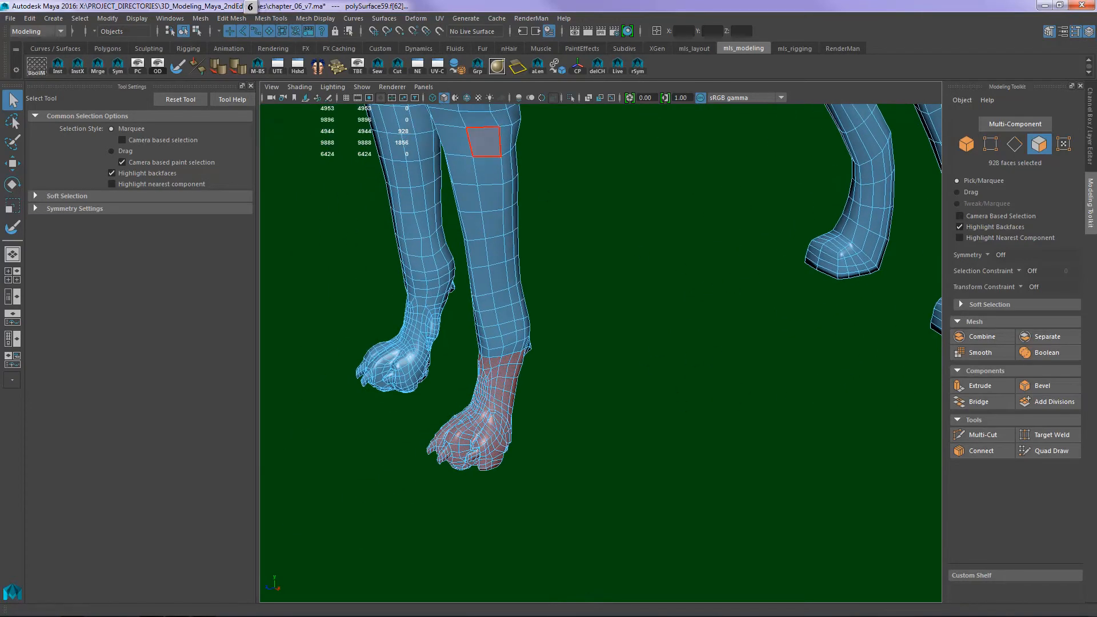
left_click(238, 21)
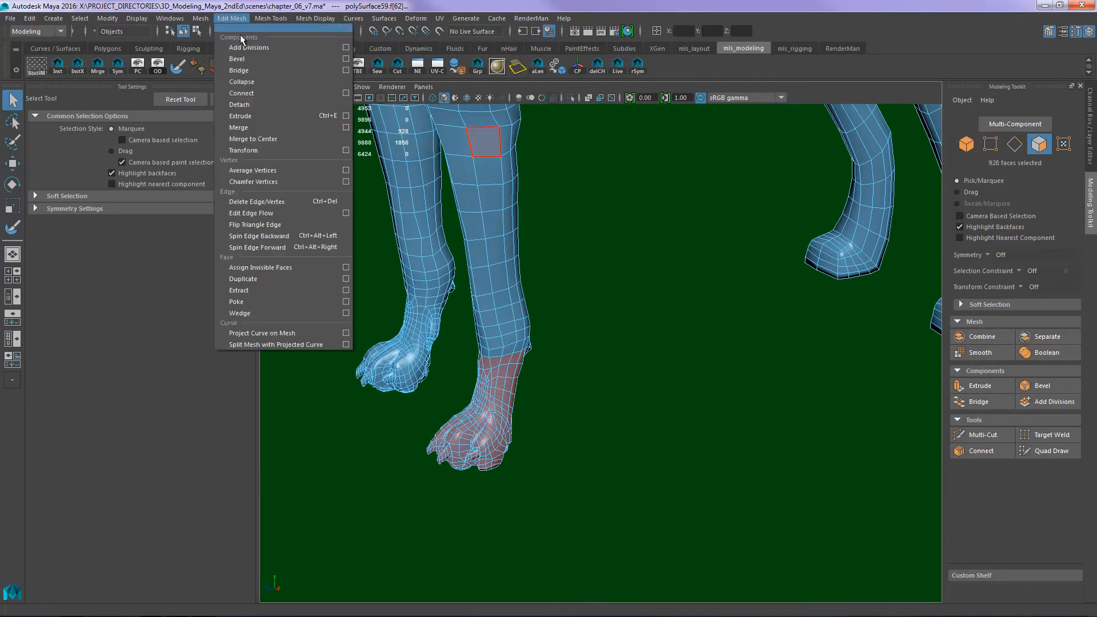
left_click(257, 280)
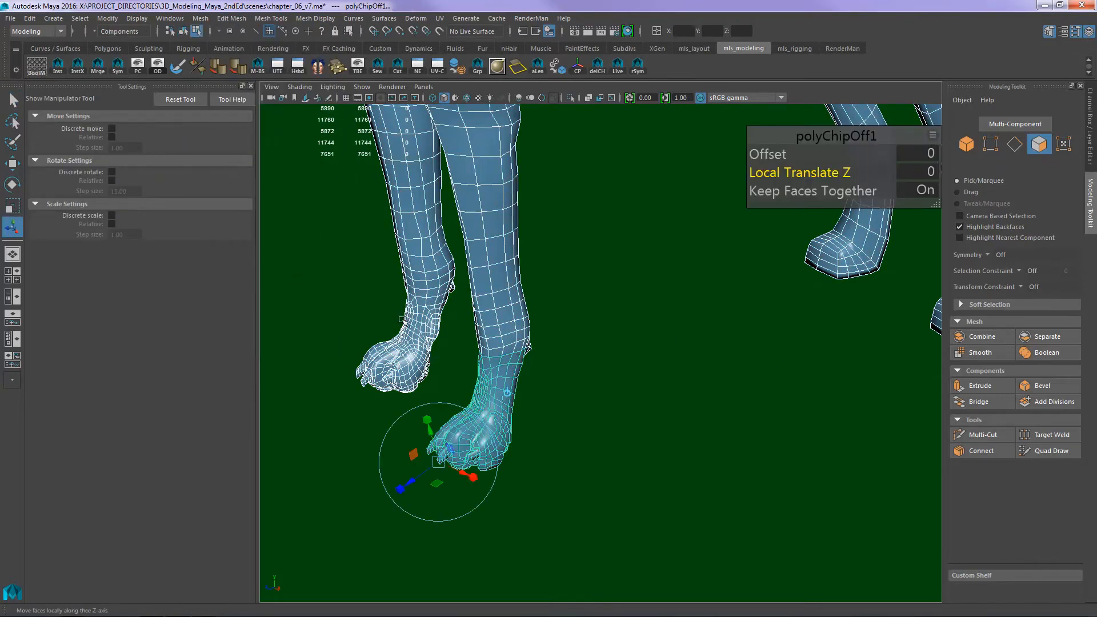
left_click_drag(889, 150, 822, 164)
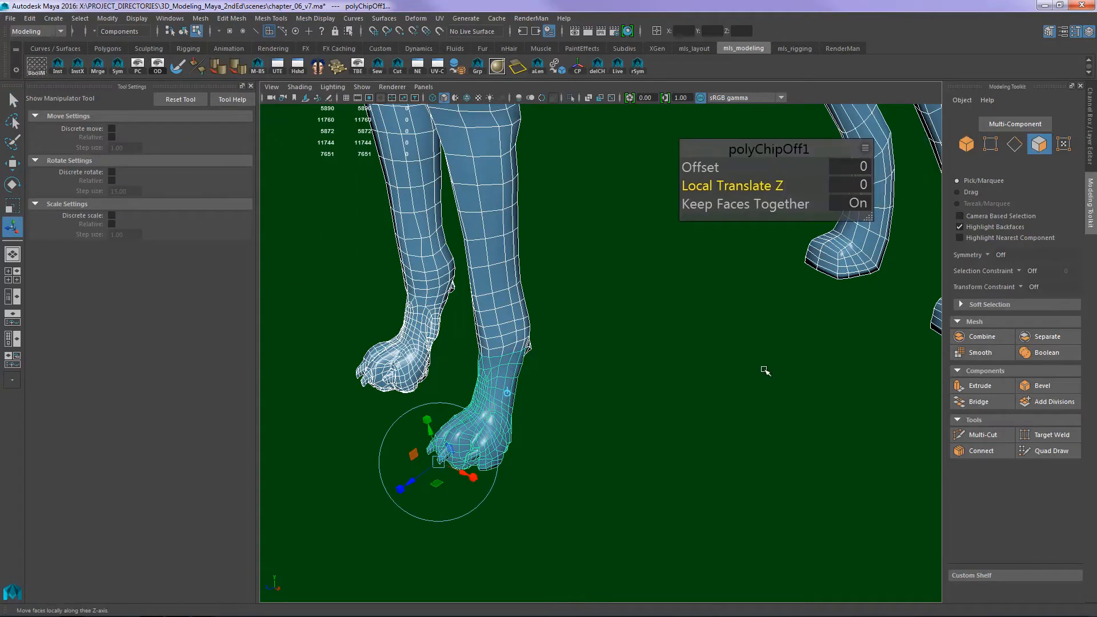
key("q")
left_click(733, 380)
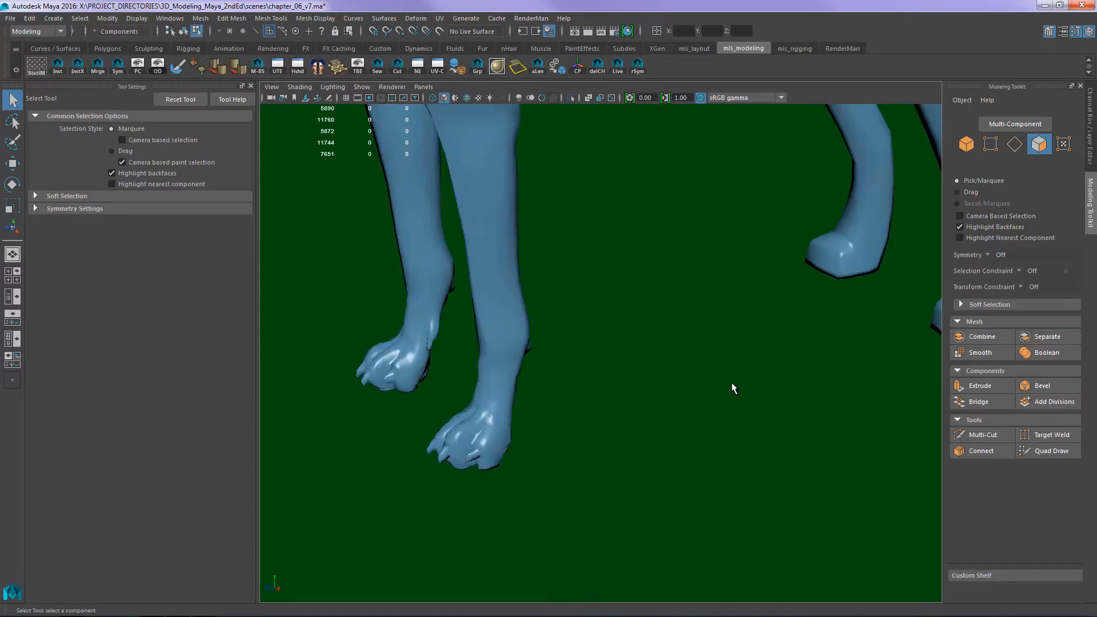
- Open the Outliner and select the duplicated paw, polySurface61, inside the polySurface59 group
key("shift+o")
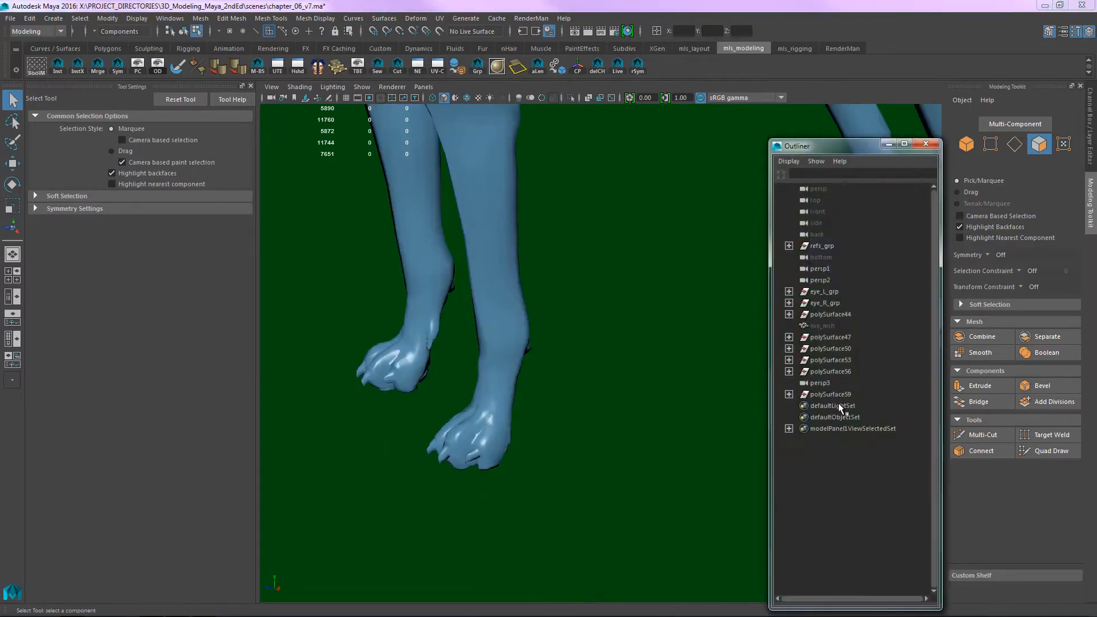
left_click(829, 394)
left_click(789, 394)
left_click(840, 417)
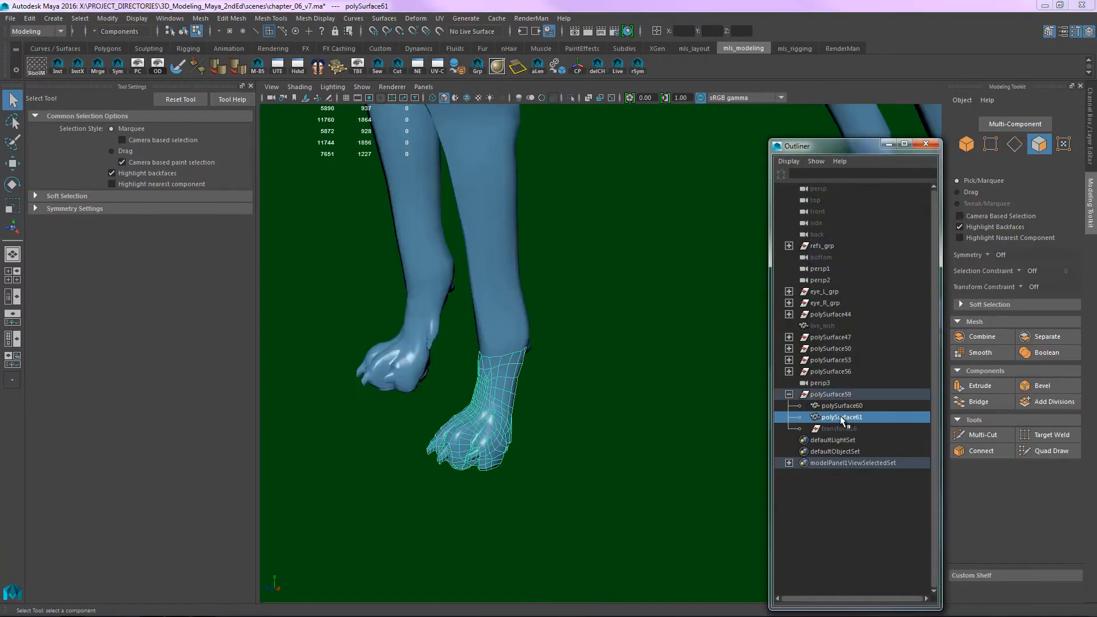
- Move the duplicated paw back along Z to about -51.10, beside the hind foot on the same side
middle_click_drag(742, 338, 586, 335, "alt")
right_click_drag(585, 335, 545, 376, "alt")
key("w")
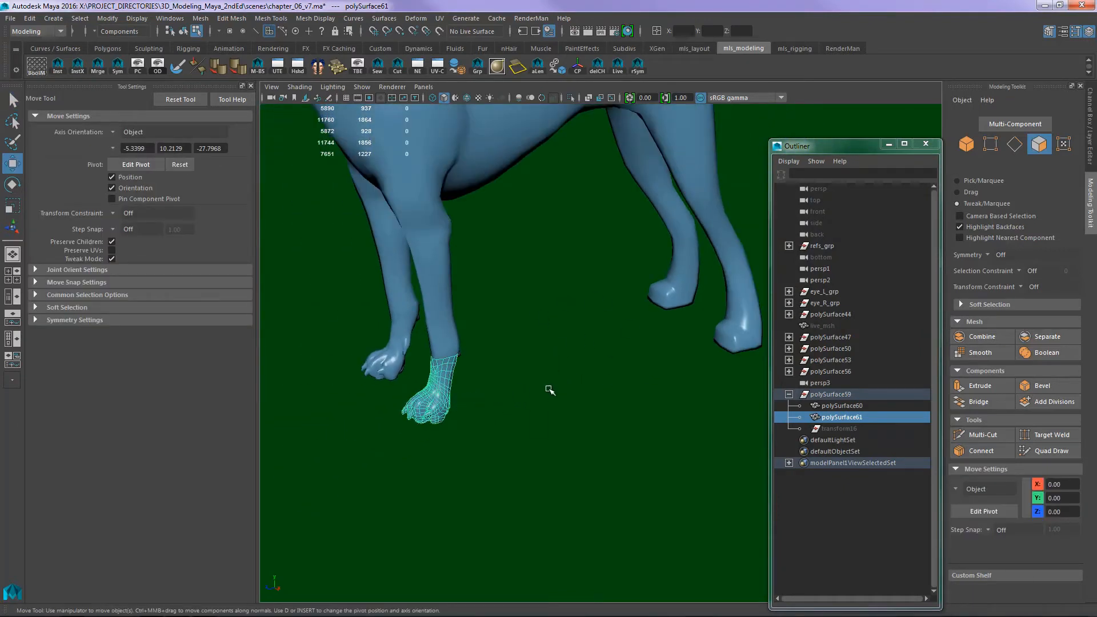
key("w")
left_click_drag(495, 404, 481, 501)
left_click_drag(467, 379, 734, 313)
middle_click_drag(558, 328, 418, 347, "alt")
right_click_drag(419, 347, 457, 343, "alt")
left_click_drag(572, 343, 635, 343, "alt")
middle_click_drag(620, 260, 752, 248, "alt")
right_click_drag(752, 247, 866, 318, "alt")
middle_click_drag(648, 314, 536, 375, "alt")
right_click_drag(536, 374, 683, 271, "alt")
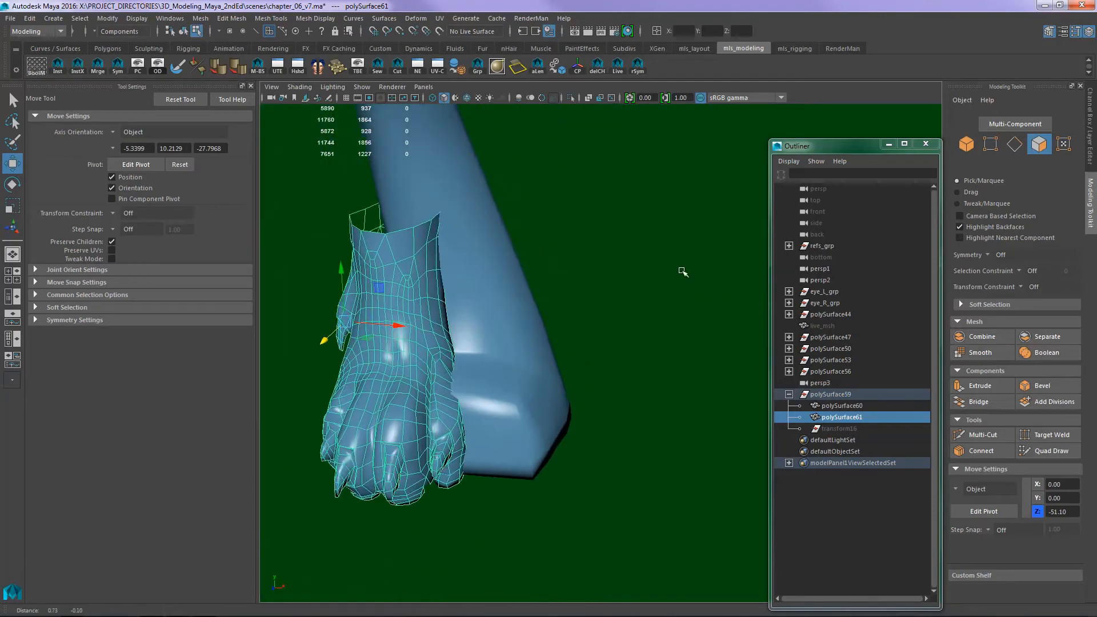
- Position the duplicated paw over the hind foot at about 2.04 in X and -54.07 in Z, and close the Outliner
middle_click_drag(493, 308, 559, 288, "alt")
left_click_drag(468, 297, 491, 294)
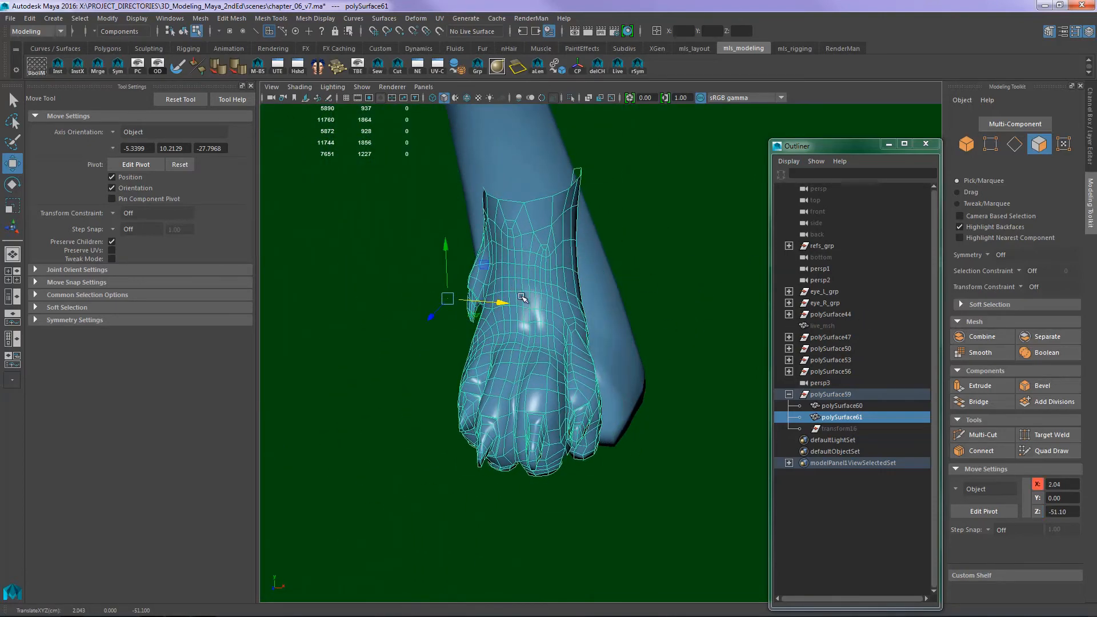
left_click_drag(433, 316, 443, 303)
right_click_drag(686, 252, 600, 272, "alt")
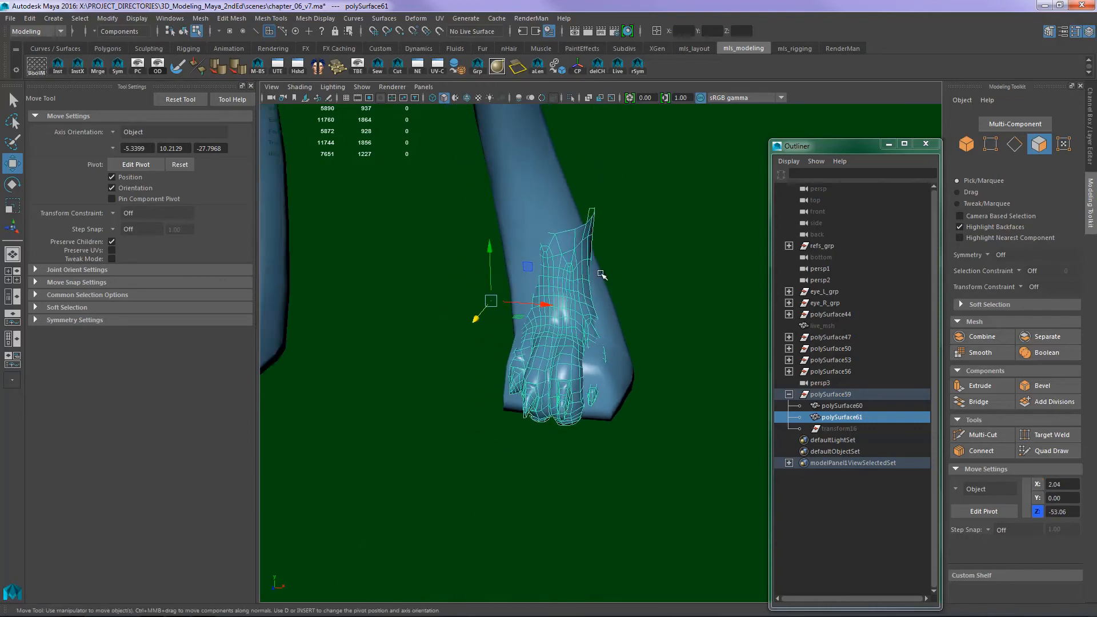
middle_click_drag(667, 310, 616, 385, "alt")
left_click_drag(616, 385, 496, 392, "alt")
left_click(926, 144)
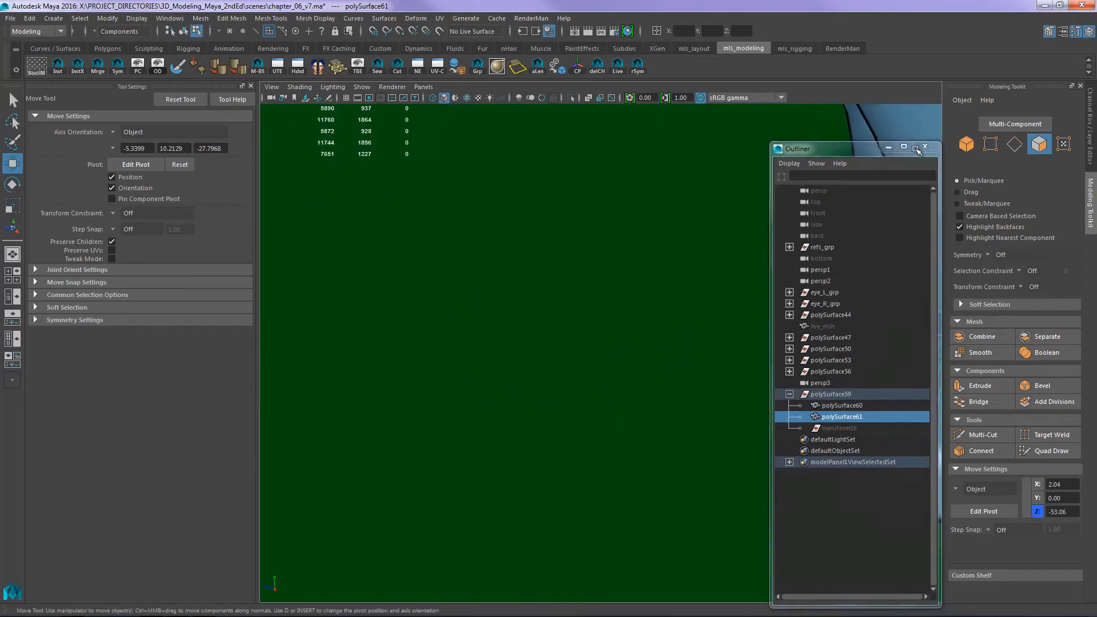
middle_click_drag(800, 220, 589, 258, "alt")
left_click_drag(591, 258, 696, 372, "alt")
left_click_drag(794, 430, 745, 391)
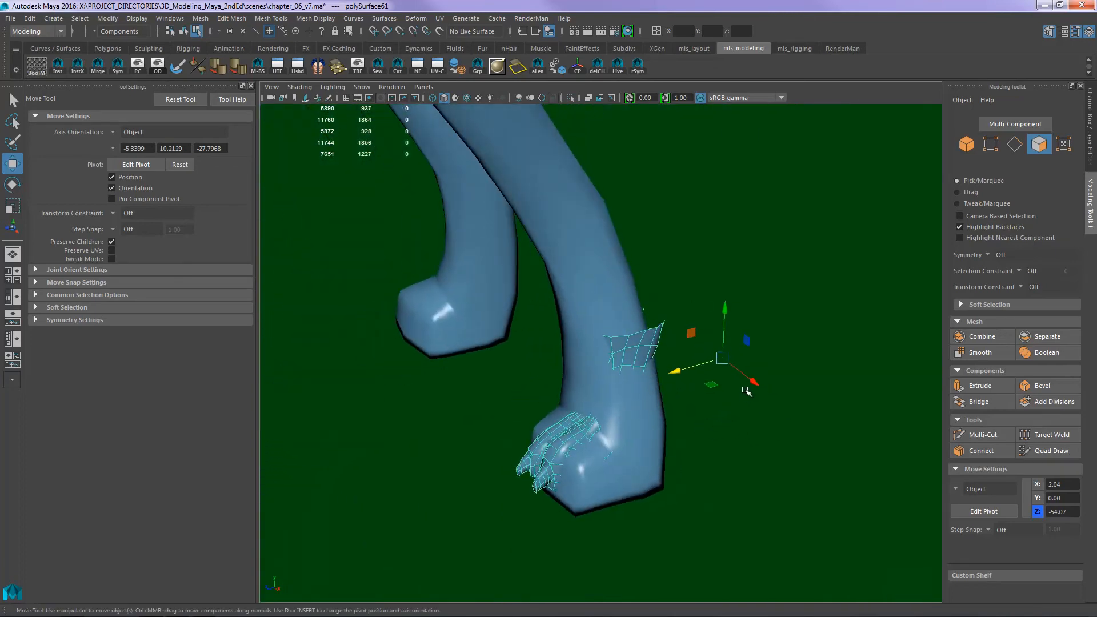
- Select the faces of both old hind feet and lower hind legs in the side view and delete them
left_click(694, 503)
left_click(655, 479)
left_click_drag(669, 496, 794, 512, "alt")
key("space")
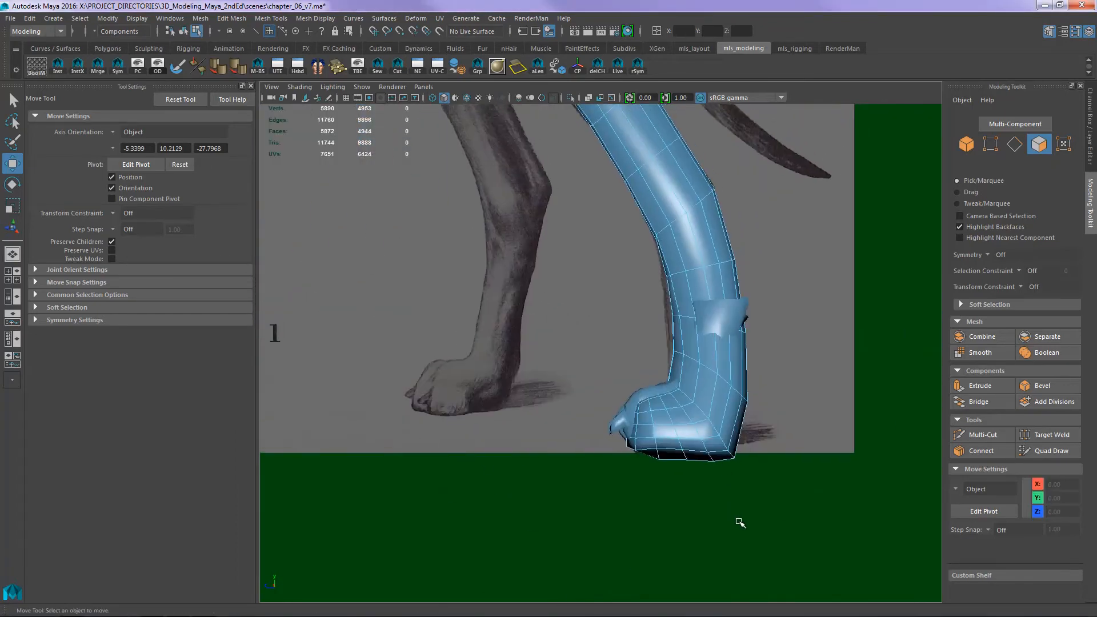
left_click_drag(790, 533, 497, 294)
key("Delete")
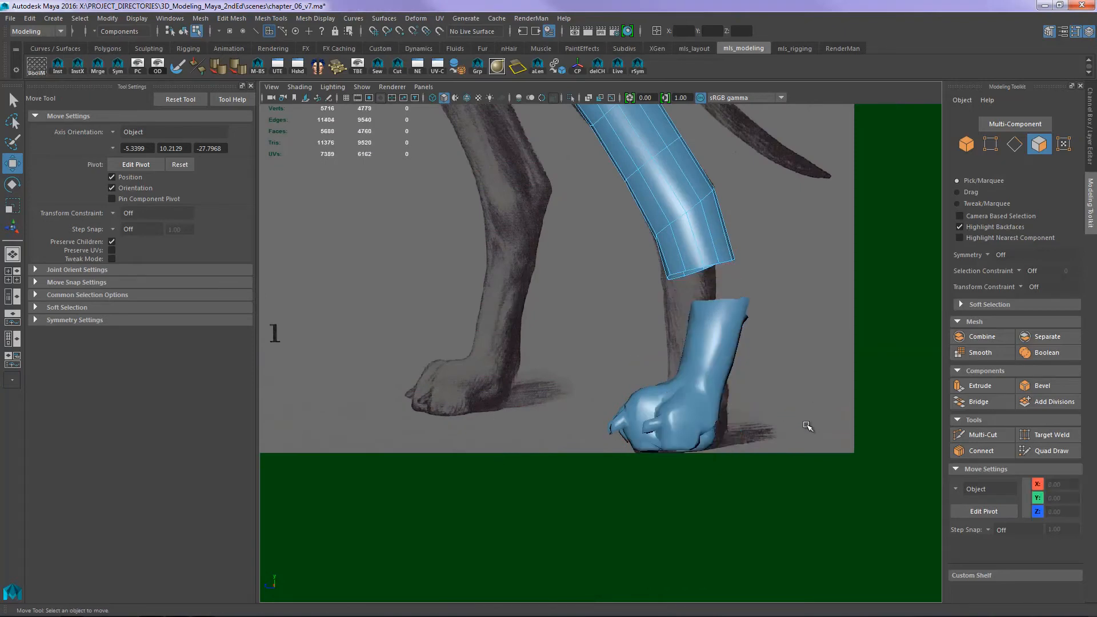
- Combine the dog body and the duplicated paw into one mesh and delete its construction history
middle_click_drag(771, 376, 717, 332, "alt")
right_click_drag(717, 333, 769, 364, "alt")
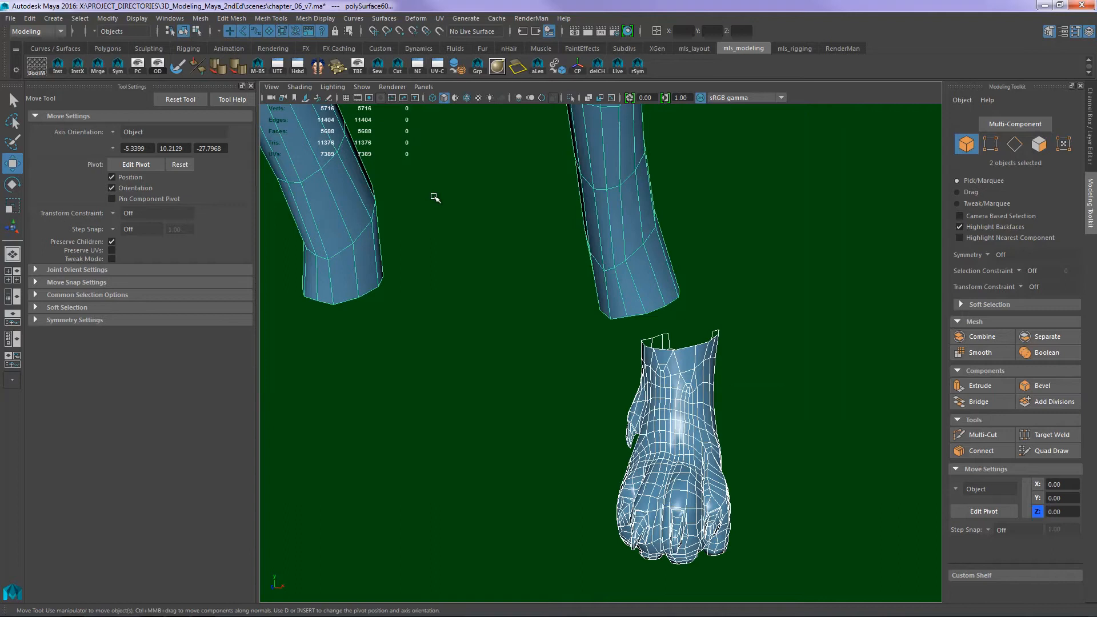
left_click(201, 18)
left_click(211, 58)
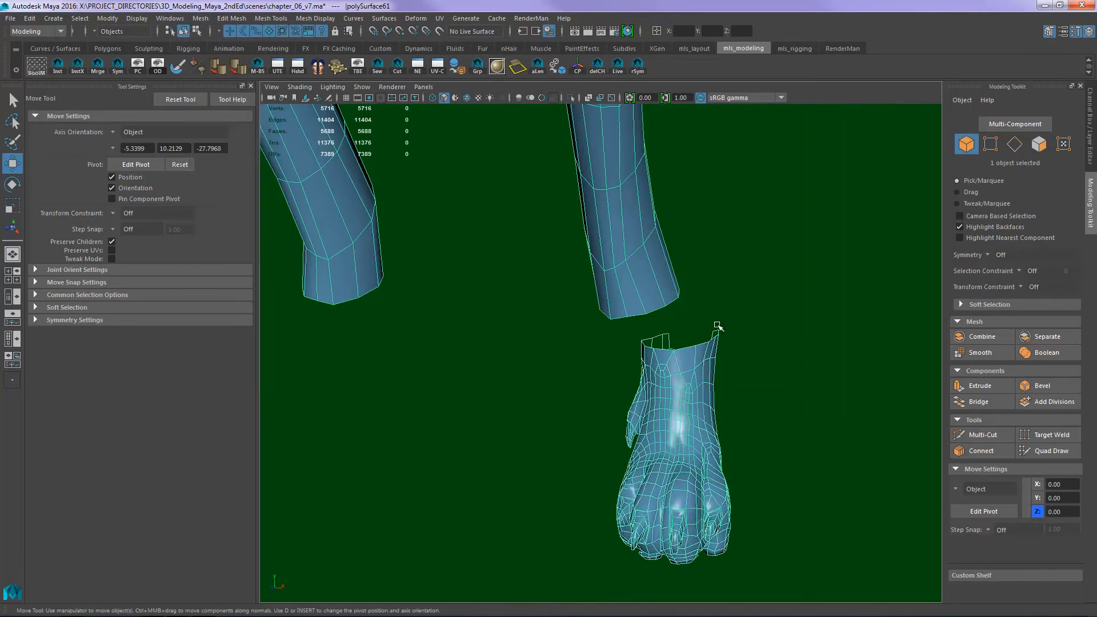
left_click(597, 67)
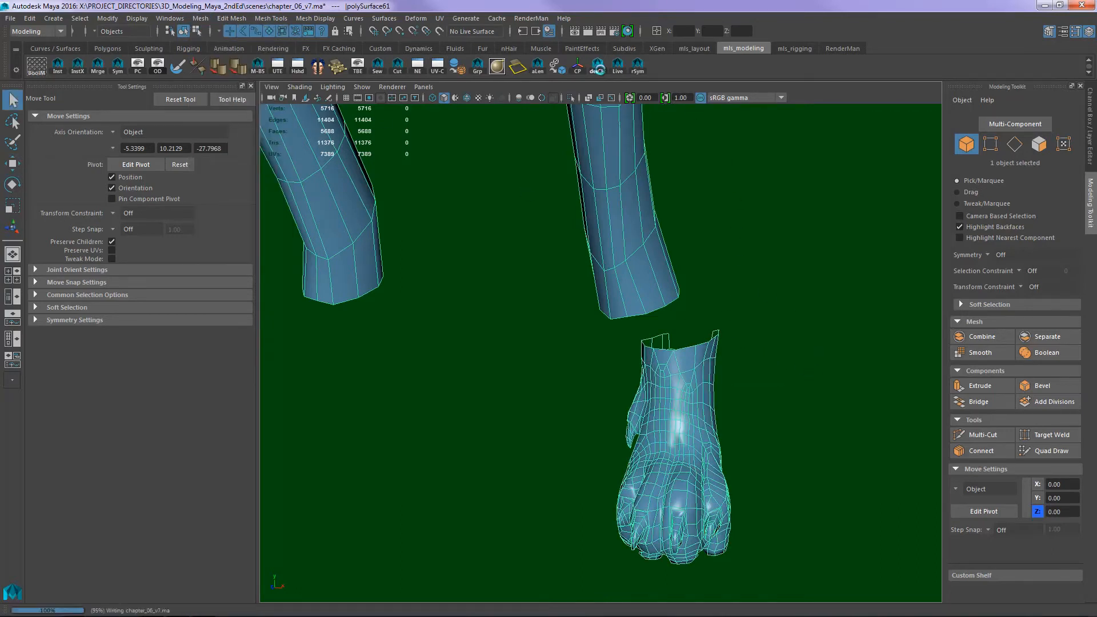
- Select the claw-tip faces of the dewclaw on the duplicated paw at the hindleg
left_click_drag(825, 360, 545, 307, "alt")
middle_click_drag(545, 308, 649, 346, "alt")
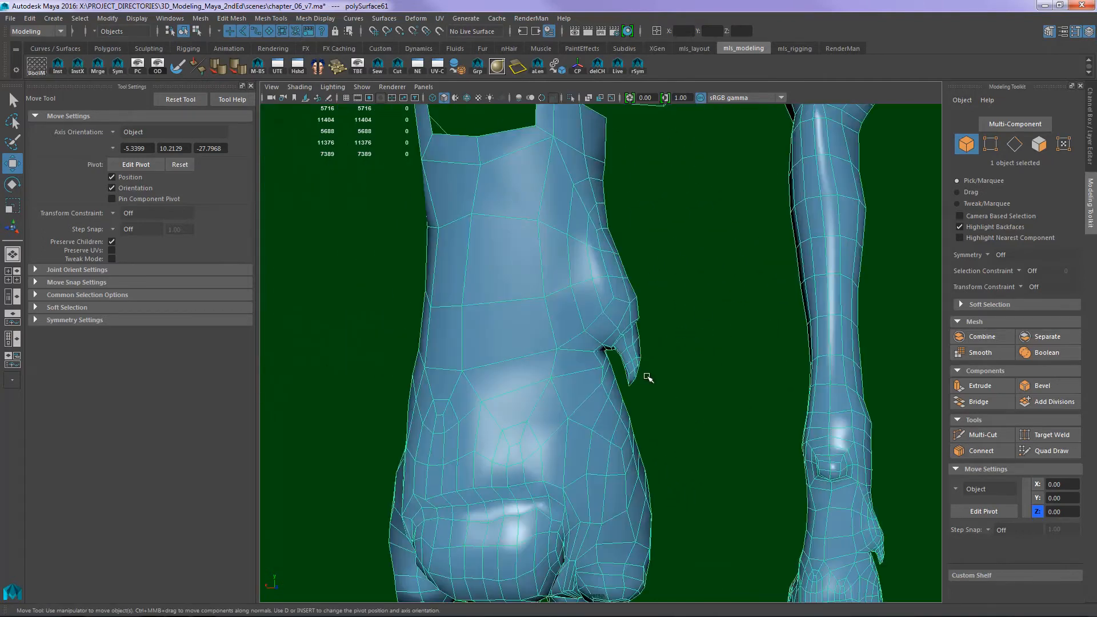
right_click_drag(646, 375, 656, 390)
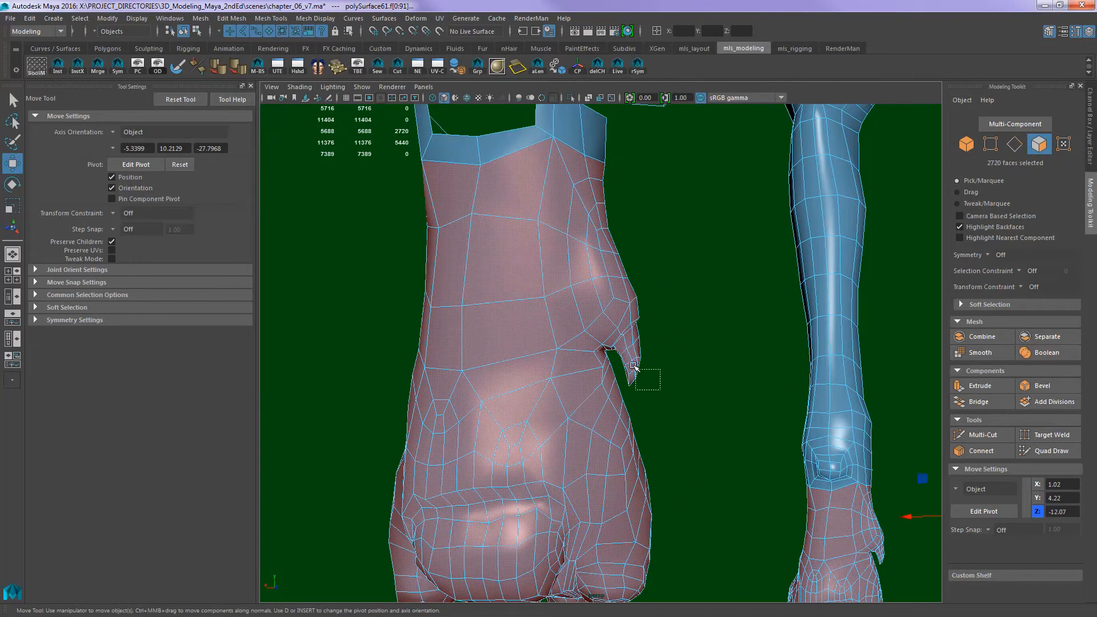
left_click_drag(633, 366, 622, 343)
scroll(690, 331, "up", 3)
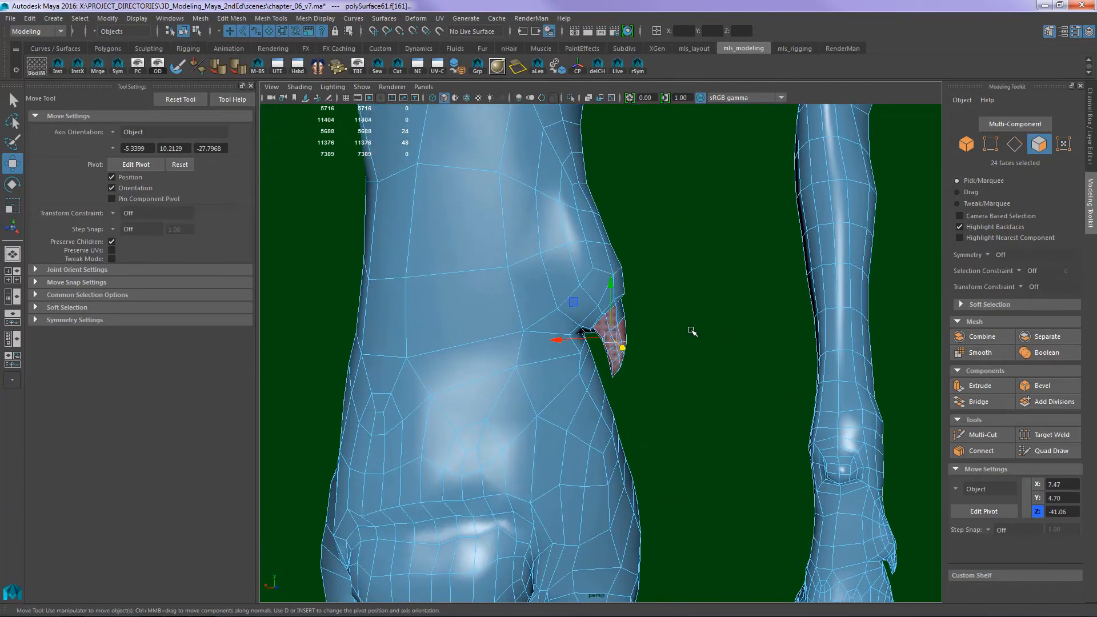
- Try to extend the claw-tip selection over the whole dewclaw by growing it and adjusting individual faces
key("shift+period")
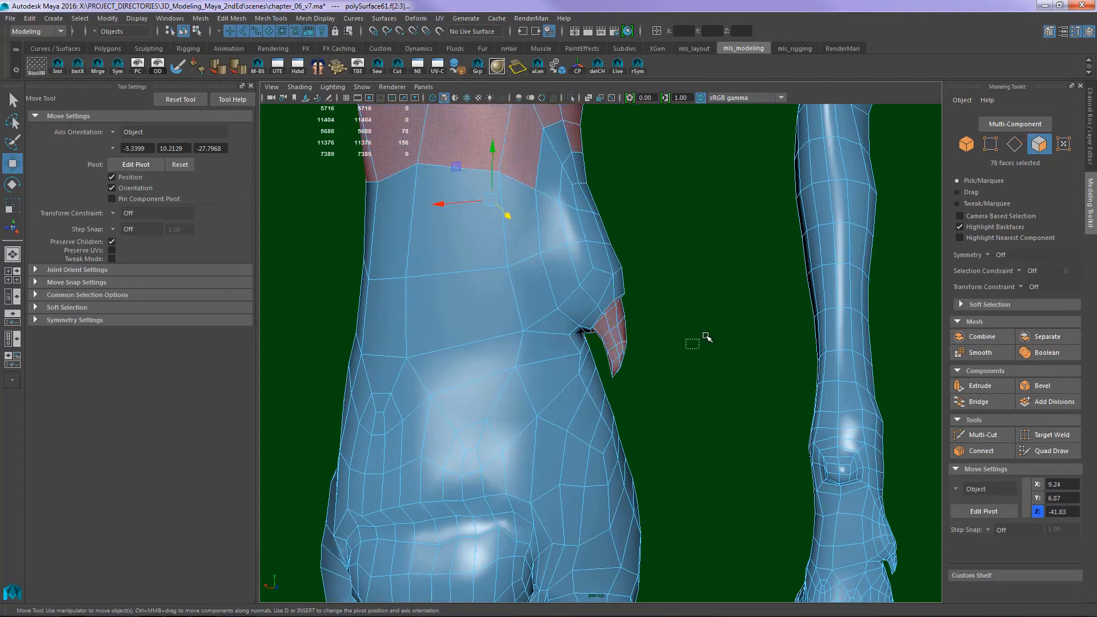
key("shift+comma")
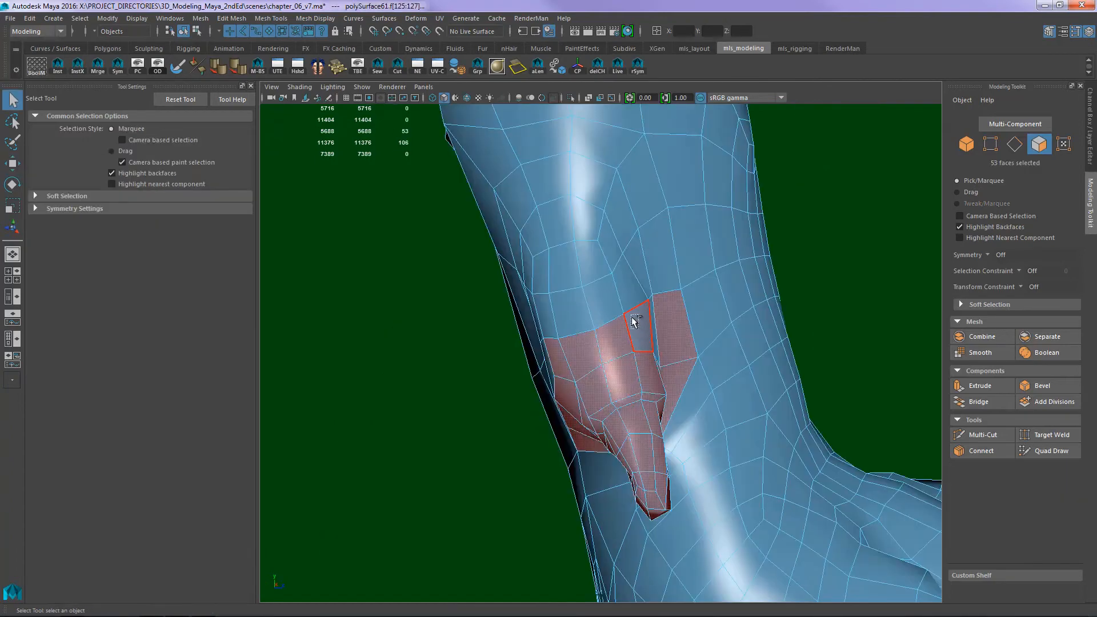
left_click(633, 321, "shift")
left_click_drag(616, 299, 555, 318, "shift")
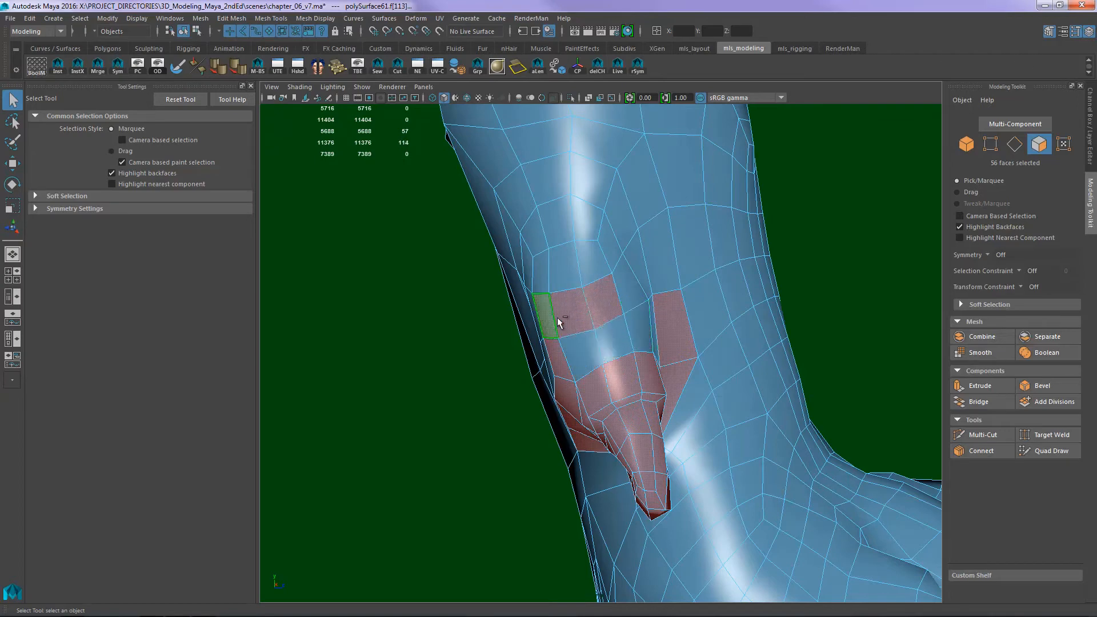
left_click_drag(629, 330, 594, 340, "shift")
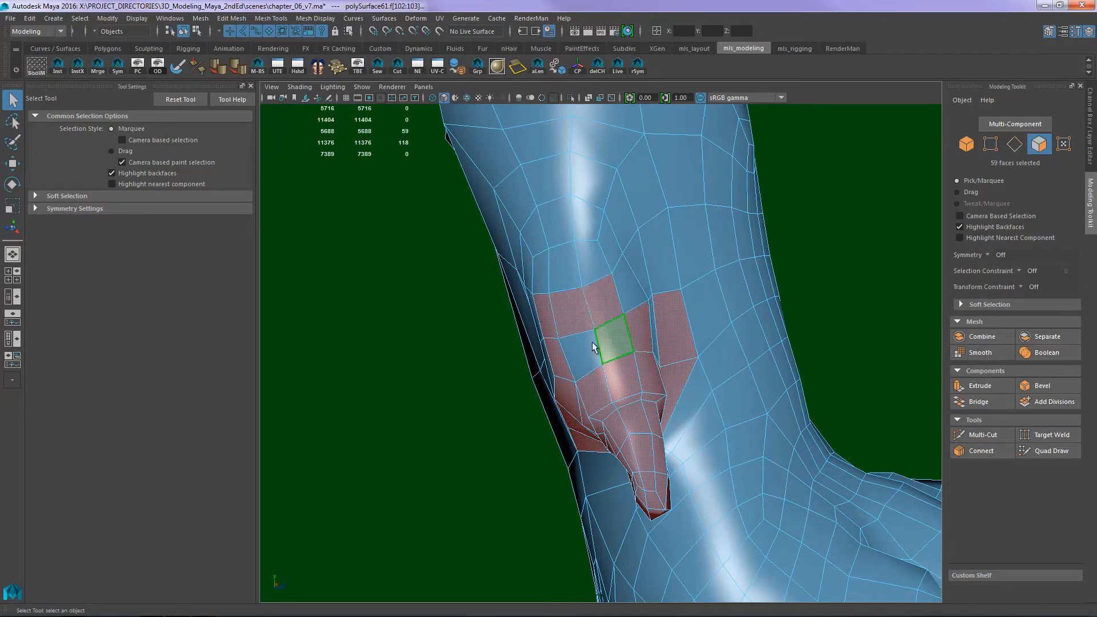
left_click(478, 404)
- Paint-select the faces of the whole dewclaw and its raised base on the hind paw, and delete them
left_click_drag(691, 314, 647, 345, "alt")
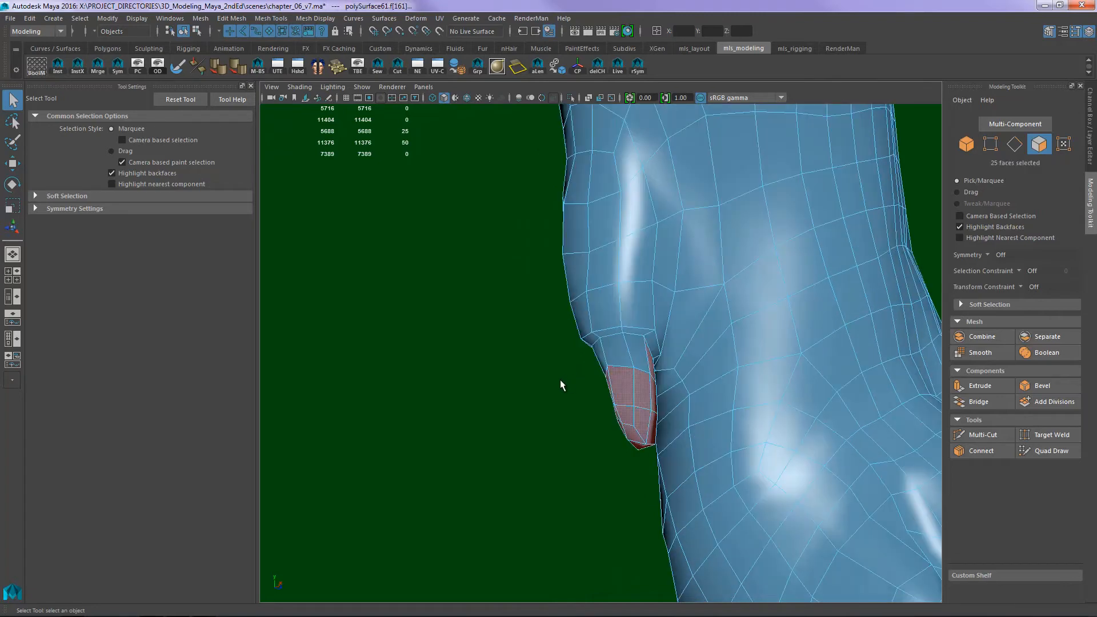
mouse_move(554, 380)
middle_mouse_down("alt")
mouse_move(537, 393)
mouse_move(543, 405)
mouse_move(514, 382)
middle_mouse_up("alt")
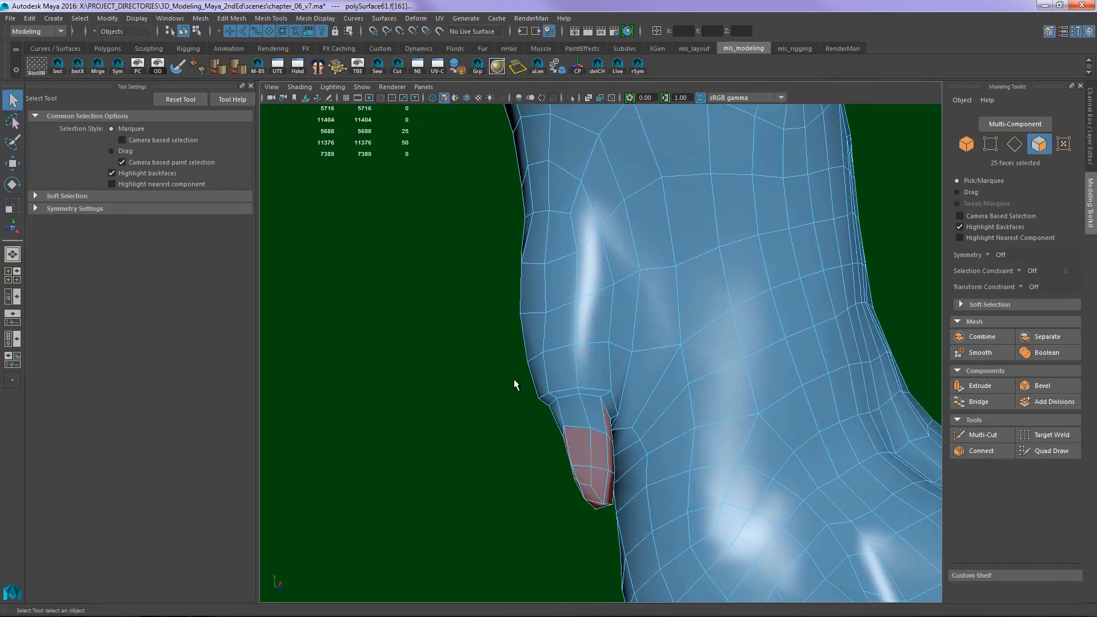
key("Tab")
left_click_drag(584, 439, 577, 309, "shift")
left_click_drag(594, 403, 578, 420, "shift")
left_click(581, 442, "shift")
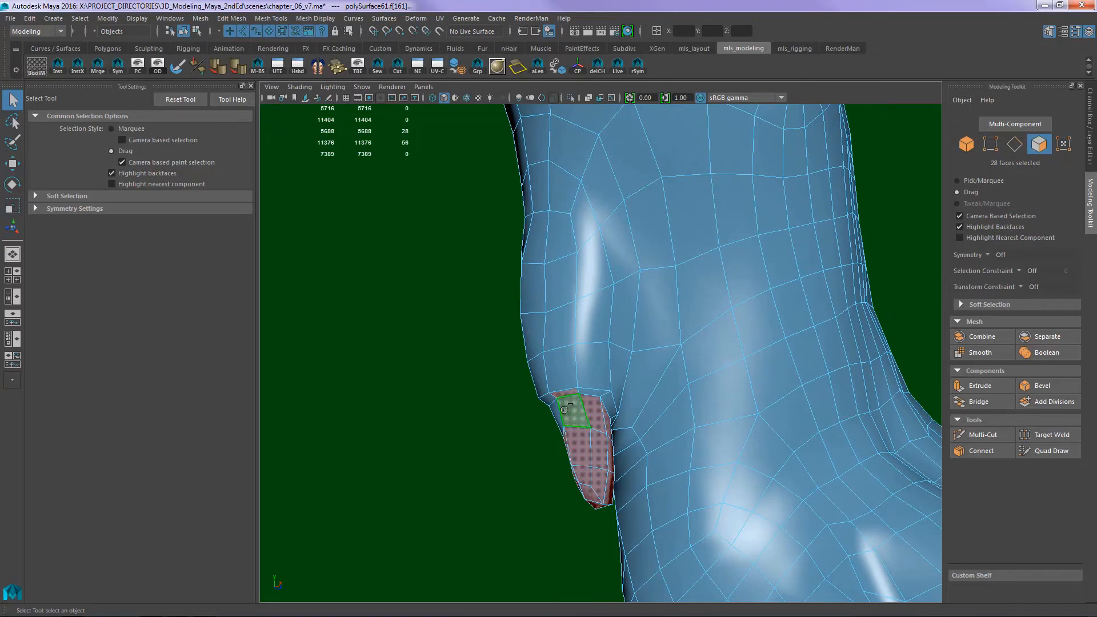
left_click_drag(567, 375, 570, 372, "shift")
left_click_drag(573, 373, 570, 320, "shift")
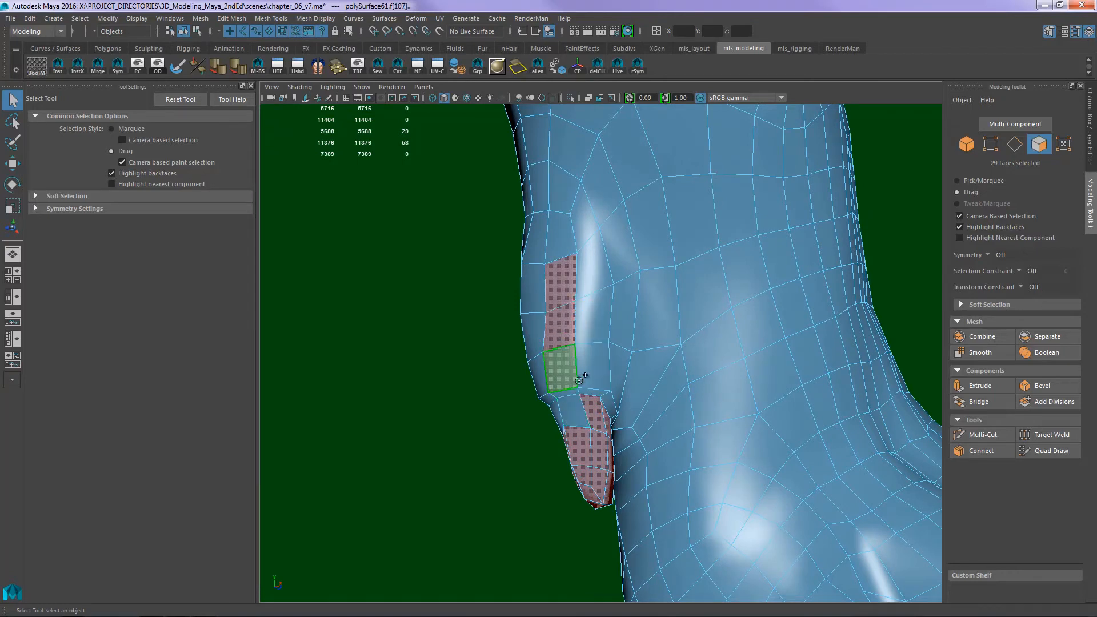
mouse_move(599, 368)
left_mouse_down("shift")
mouse_move(578, 217)
mouse_move(561, 234)
mouse_move(577, 316)
left_mouse_up("shift")
left_click_drag(519, 370, 604, 314, "alt")
mouse_move(557, 195)
left_mouse_down("shift")
mouse_move(558, 354)
mouse_move(588, 390)
left_mouse_up("shift")
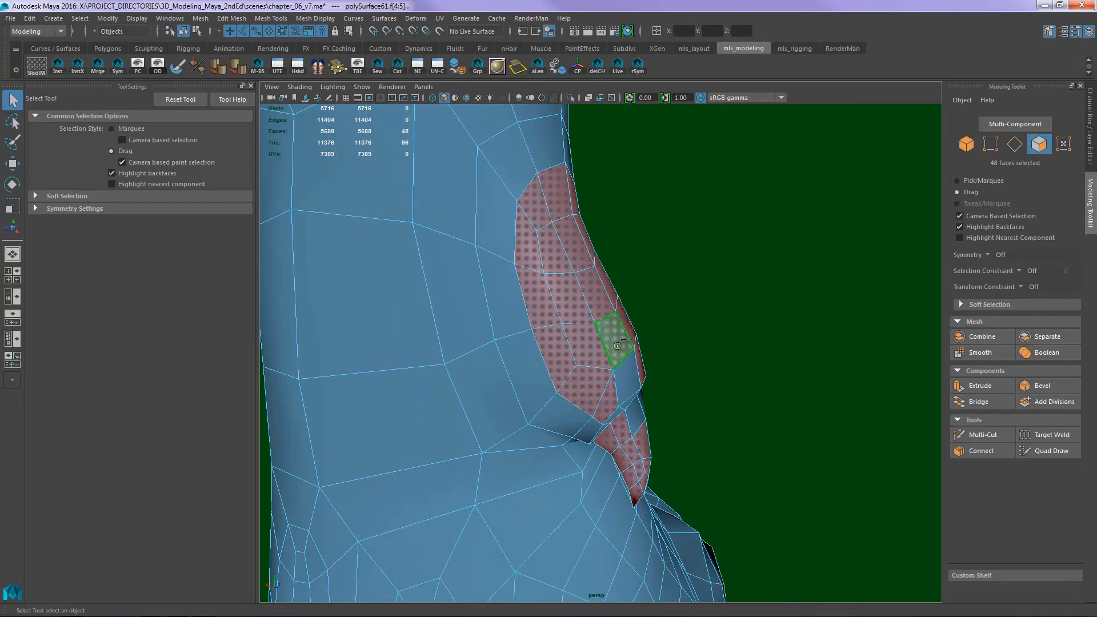
left_click_drag(741, 385, 589, 359, "alt")
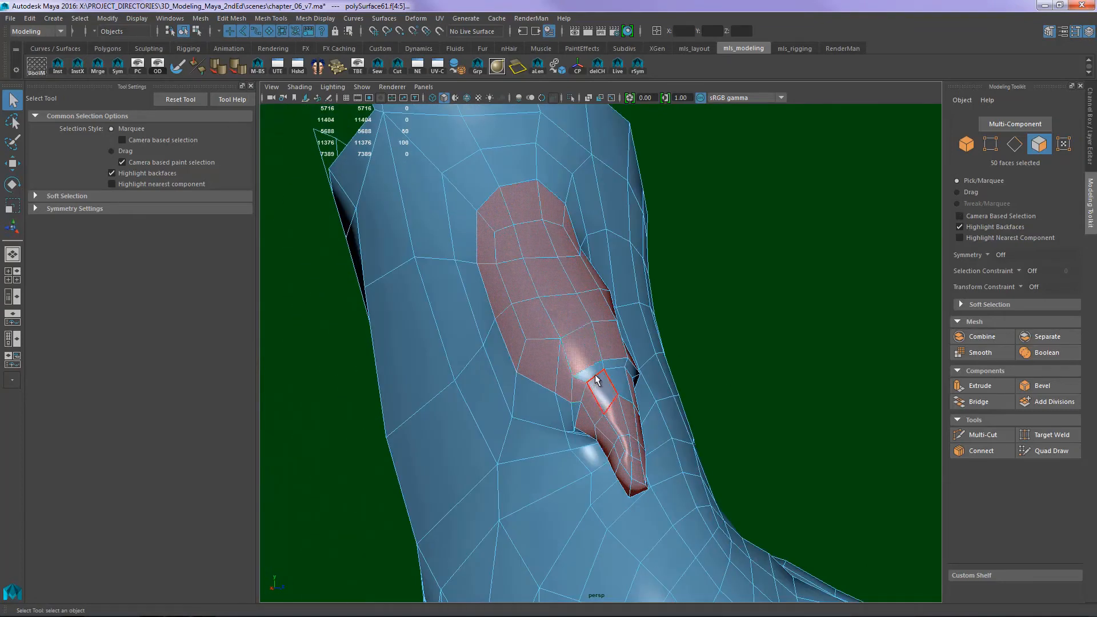
key("Delete")
- Examine the dewclaw opening and the open upper rim of the hind paw against the open end of the hindleg
middle_click_drag(725, 372, 647, 371, "alt")
right_click_drag(684, 331, 729, 272)
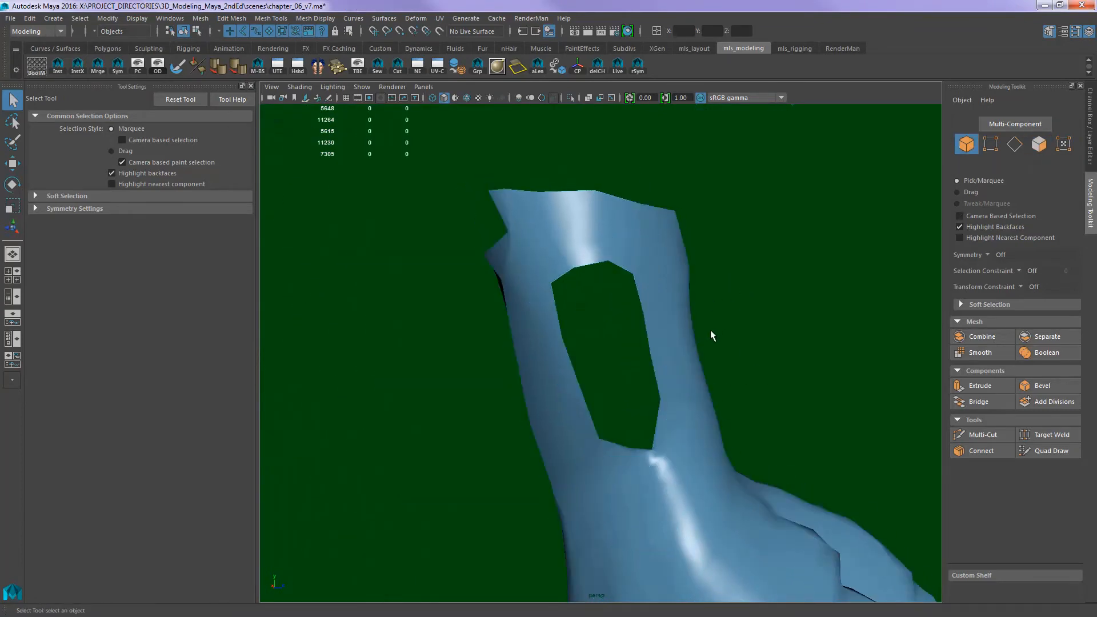
left_click(696, 356)
right_click_drag(701, 360, 759, 297, "alt")
middle_click_drag(759, 298, 765, 280, "alt")
left_click_drag(765, 279, 647, 334, "alt")
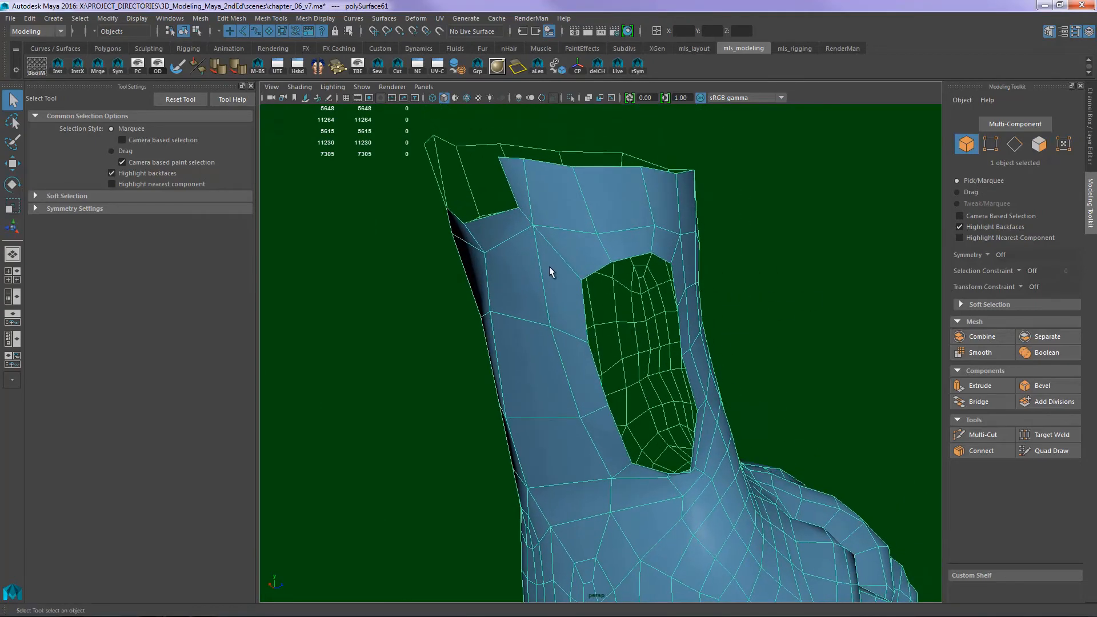
left_click(247, 20)
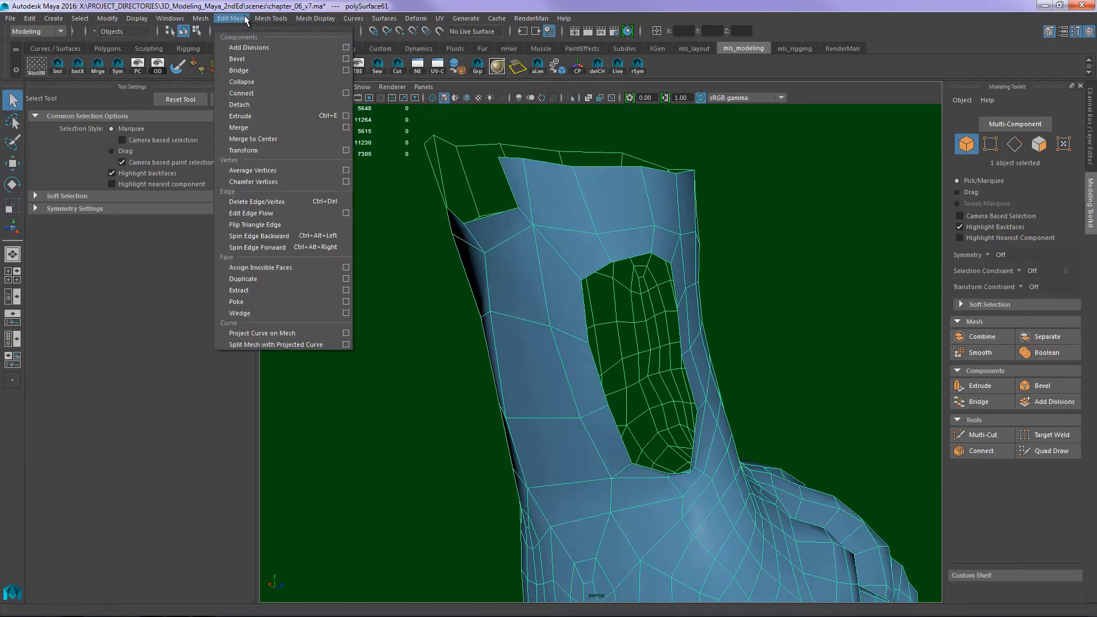
left_click(245, 17)
right_click_drag(889, 380, 559, 358, "alt")
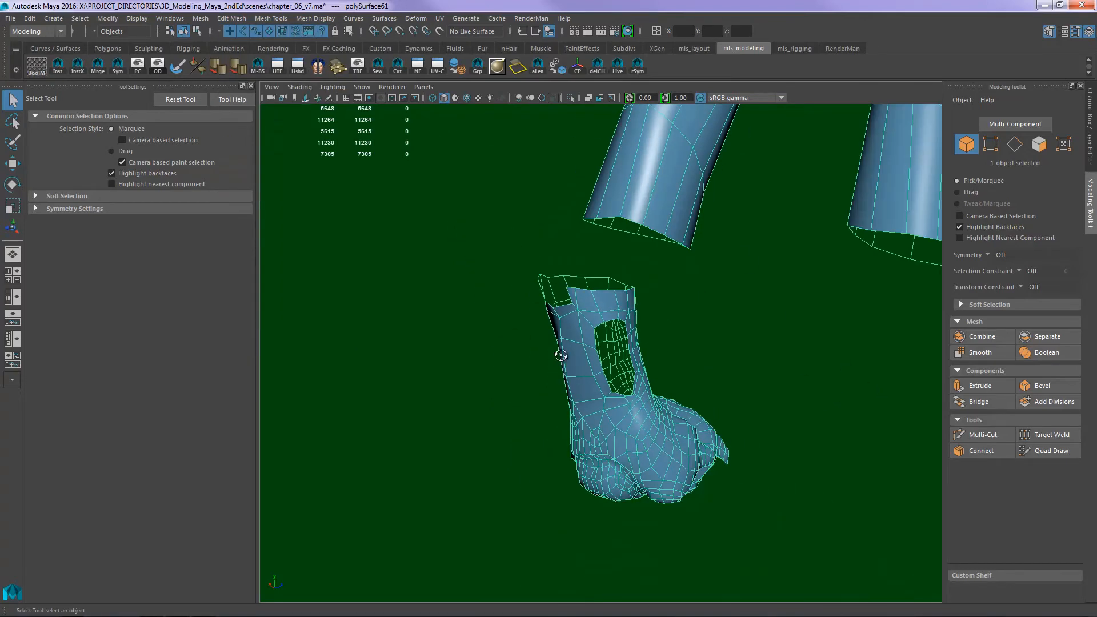
left_click_drag(560, 358, 636, 296, "alt")
right_click_drag(635, 295, 704, 279, "alt")
middle_click_drag(703, 279, 696, 362, "alt")
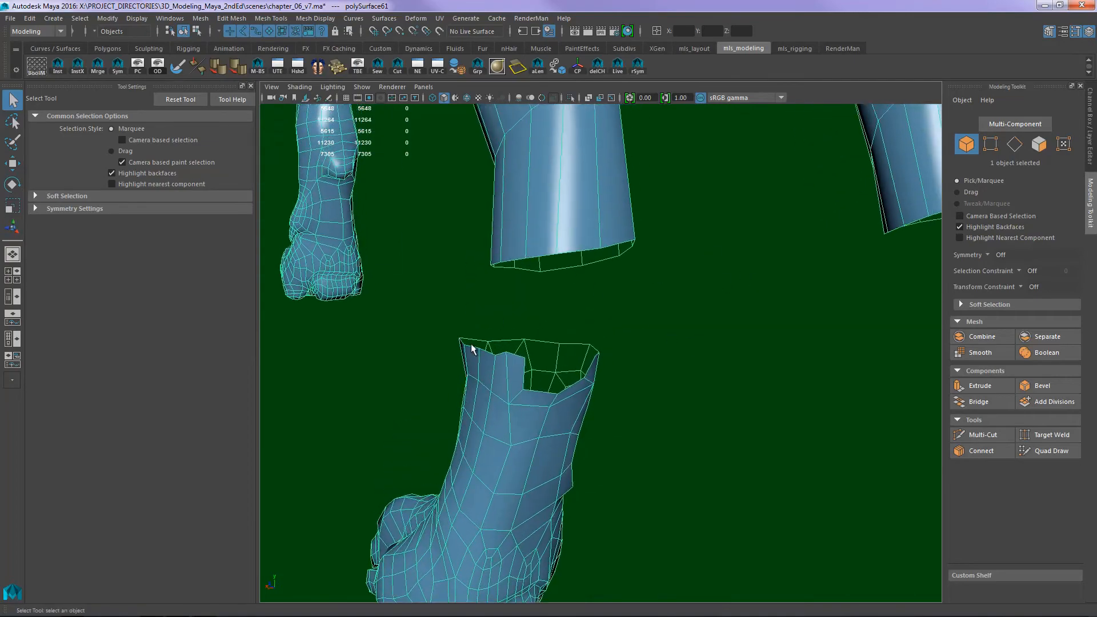
left_click_drag(566, 311, 542, 314, "alt")
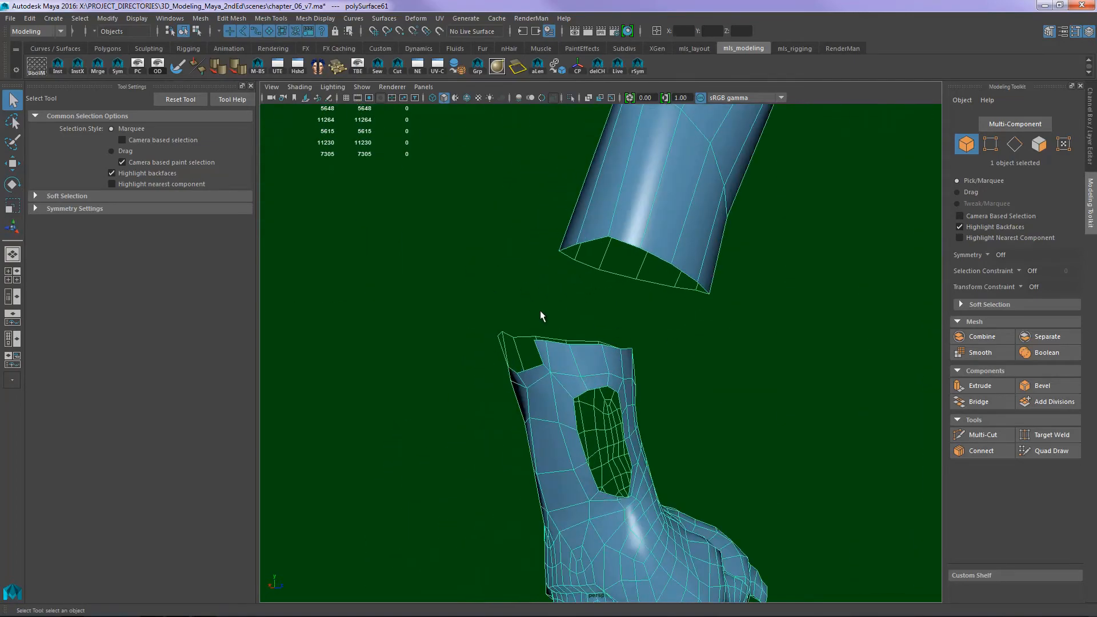
left_click_drag(611, 313, 737, 315, "alt")
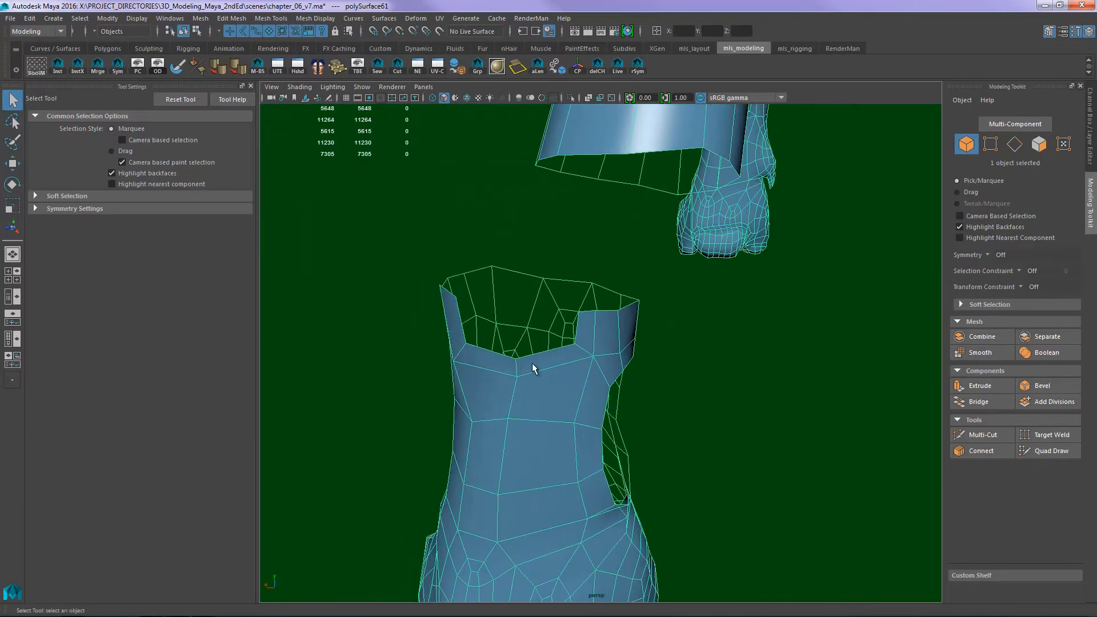
left_click_drag(552, 364, 573, 455, "alt")
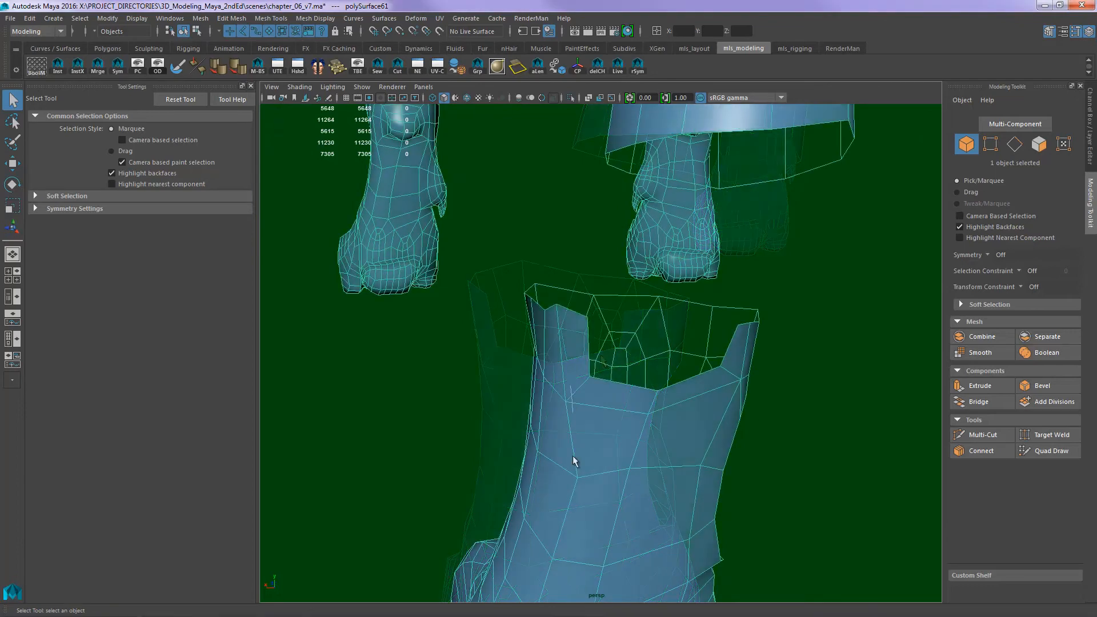
- Delete the four faces bordering the notch in the hind paw's upper rim
key("F11")
left_click(582, 369)
left_click(580, 365)
left_click(617, 396, "shift")
left_click(692, 389, "shift")
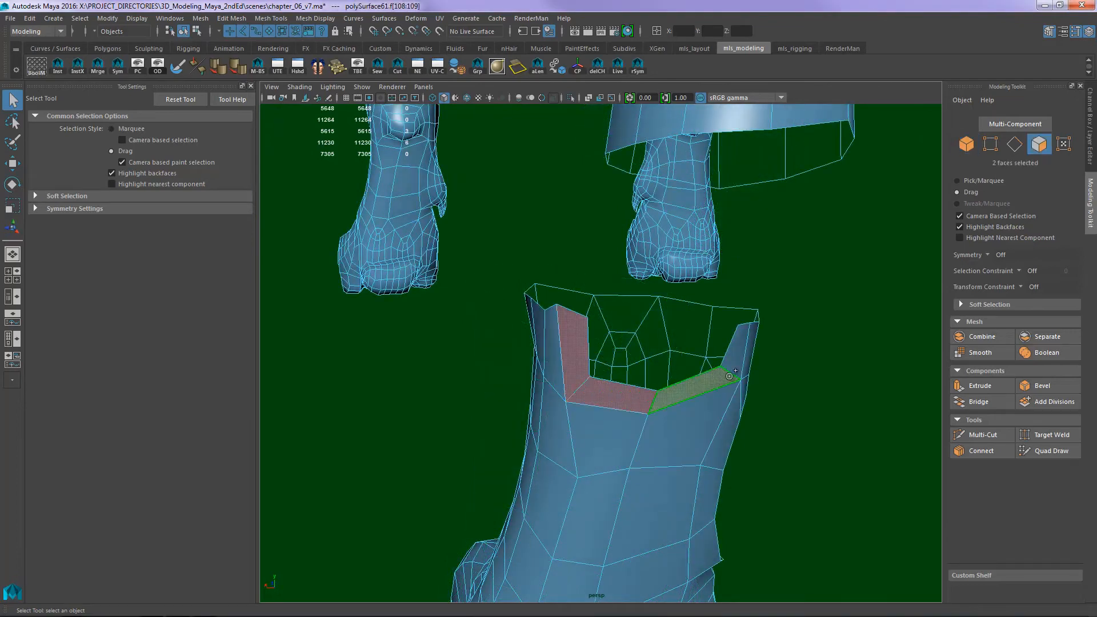
left_click(736, 356, "shift")
key("Delete")
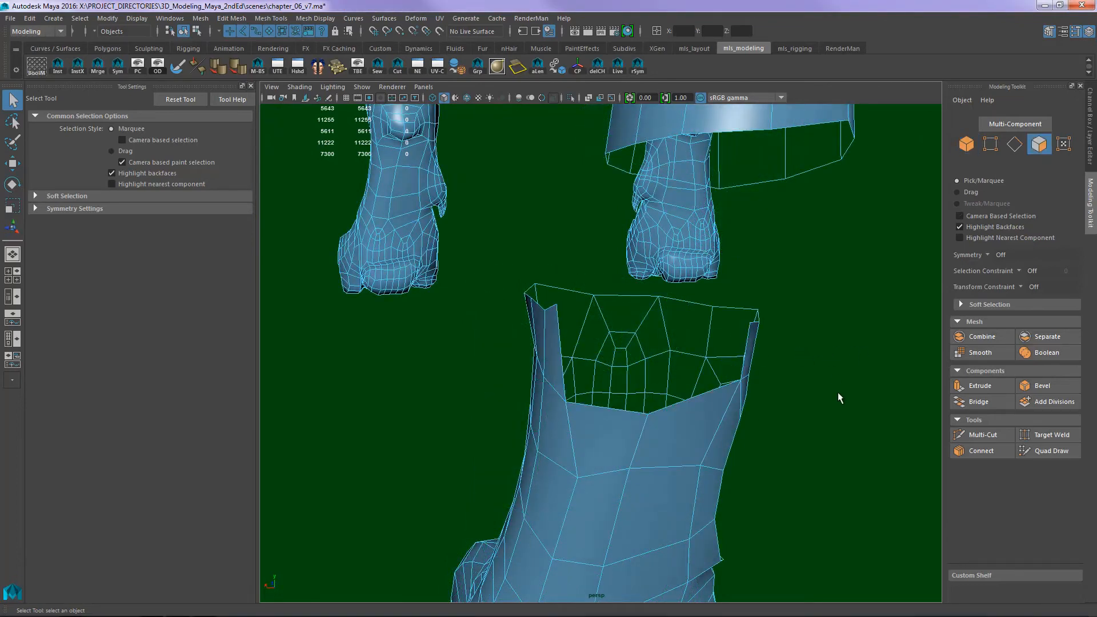
- Append a polygon across the notch in the paw's upper rim, spanning its two side border edges
left_click_drag(838, 392, 673, 392, "alt")
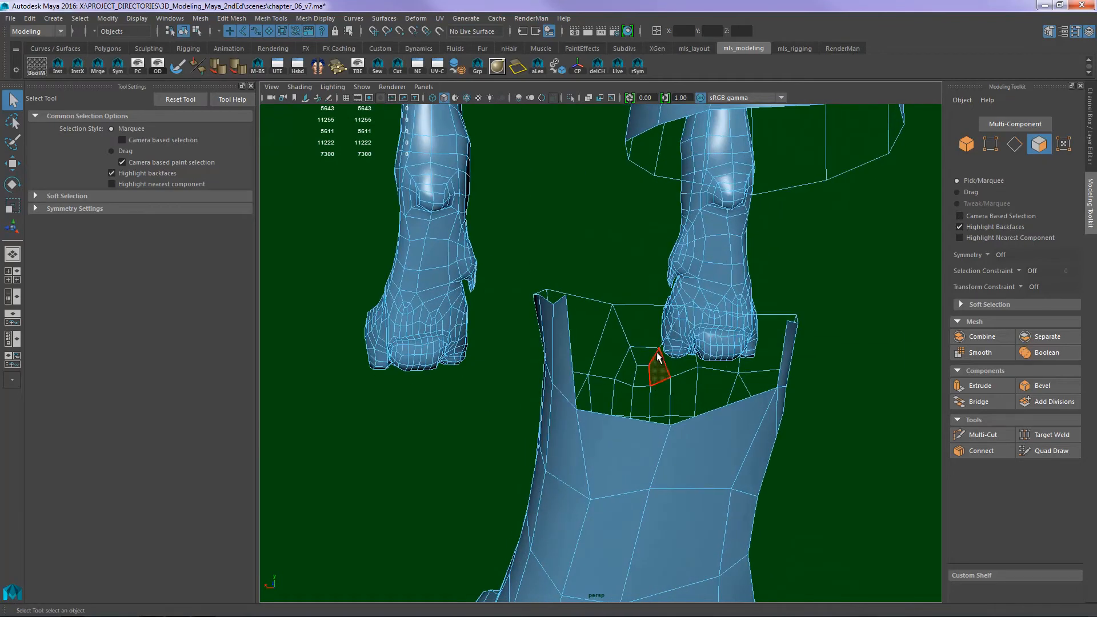
left_click(271, 18)
mouse_move(313, 19)
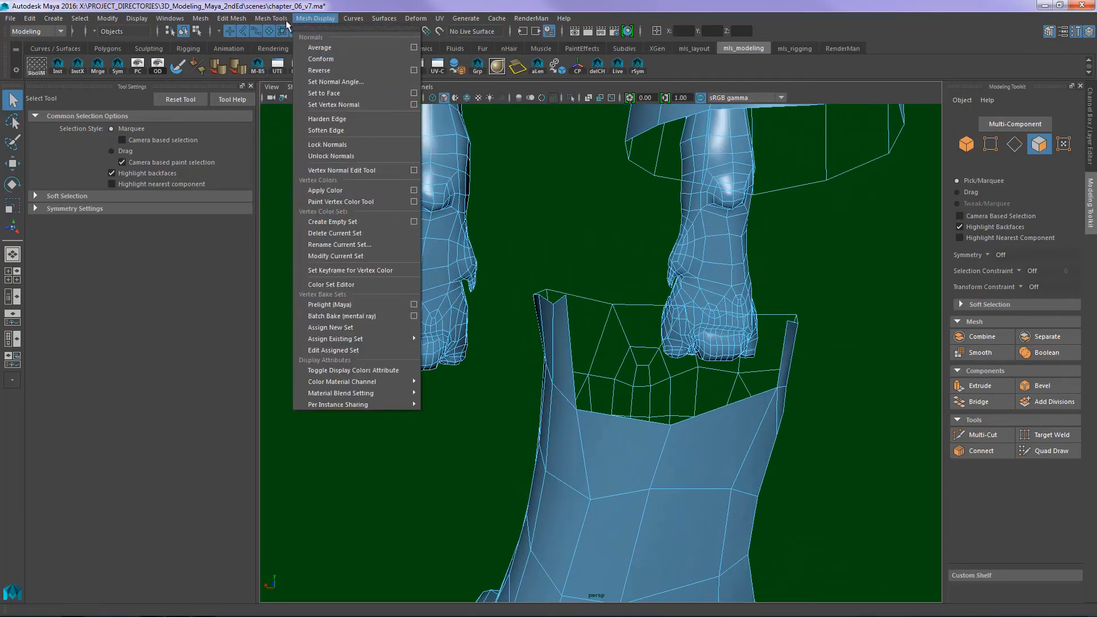
left_click(295, 58)
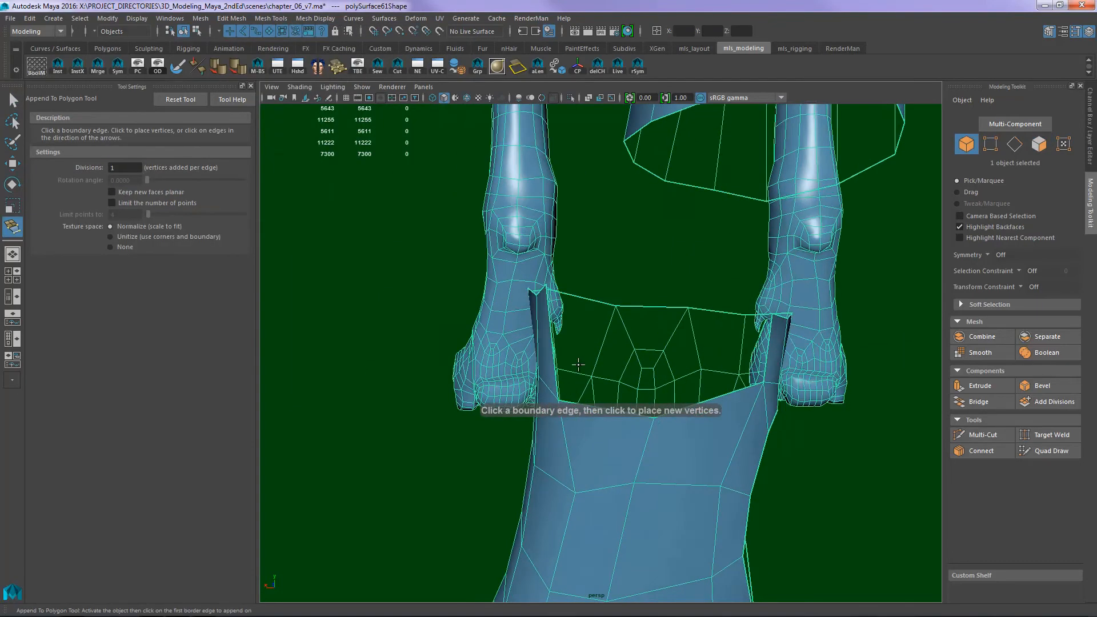
left_click_drag(556, 359, 584, 371, "alt")
left_click(566, 373)
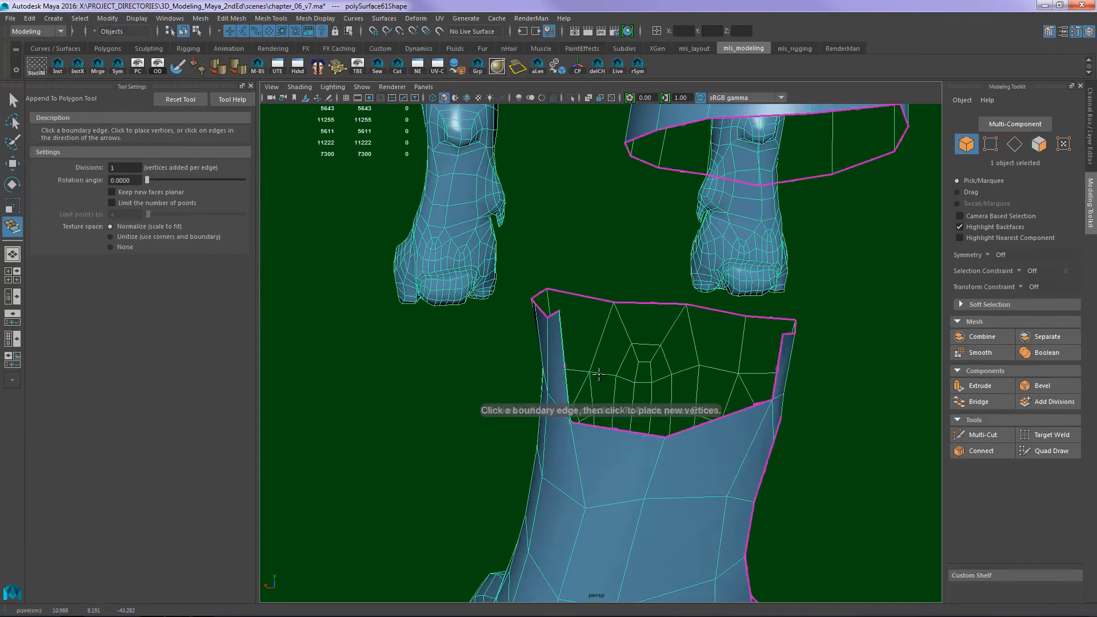
left_click_drag(763, 382, 755, 372, "alt")
left_click(756, 372)
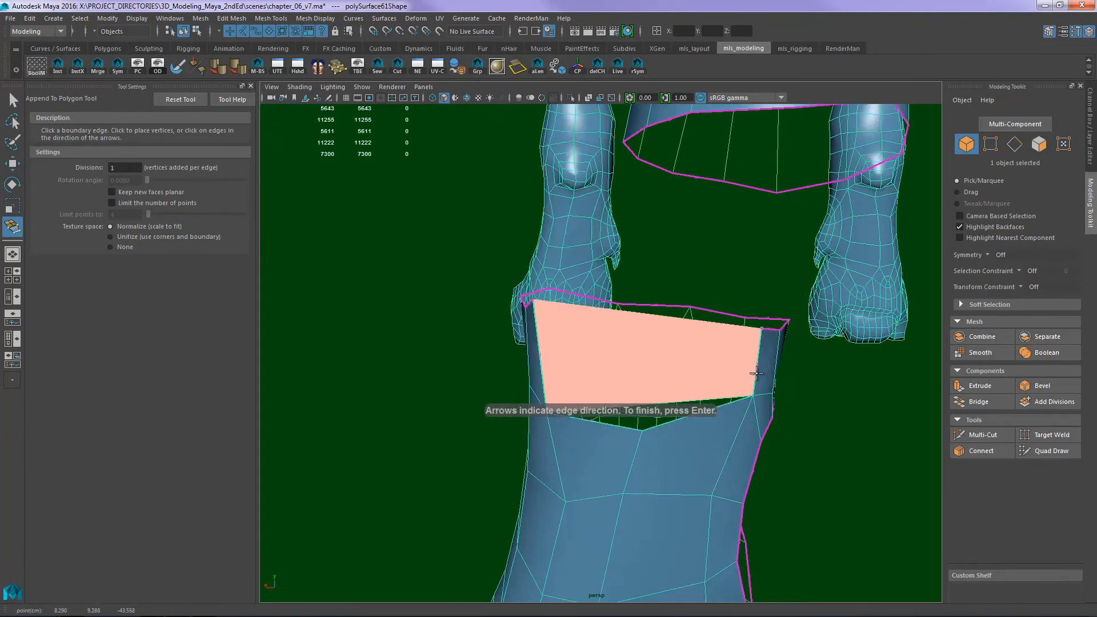
key("Return")
- Cut a vertical edge through the middle of the appended face with Multi-Cut
key("ctrl+shift+x")
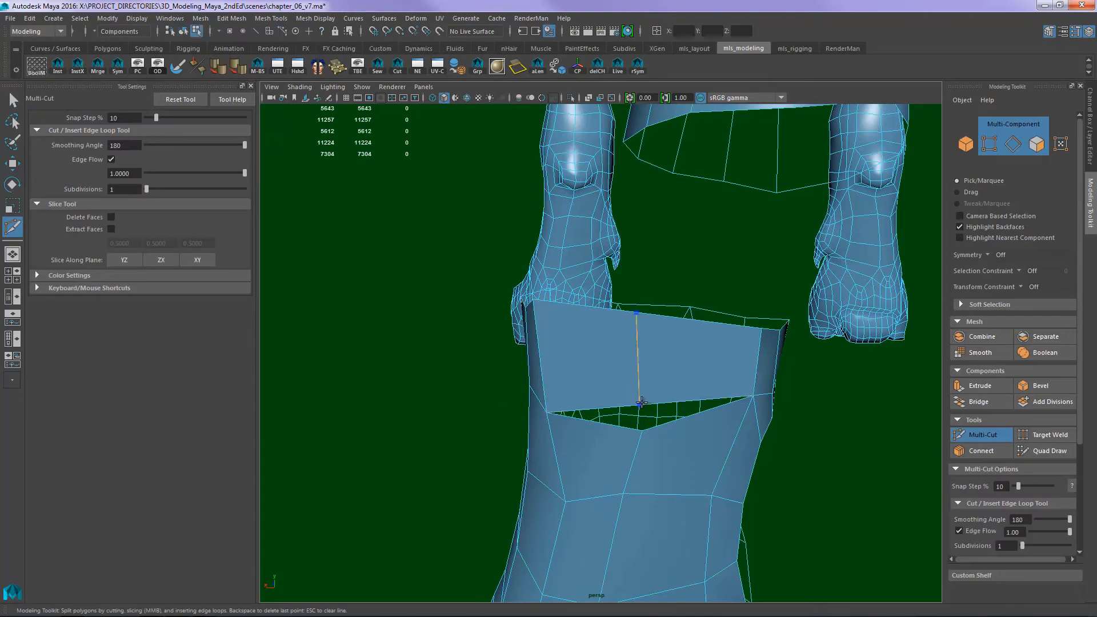
left_click(642, 402, "ctrl")
left_click_drag(666, 387, 654, 350, "alt")
left_click(691, 404)
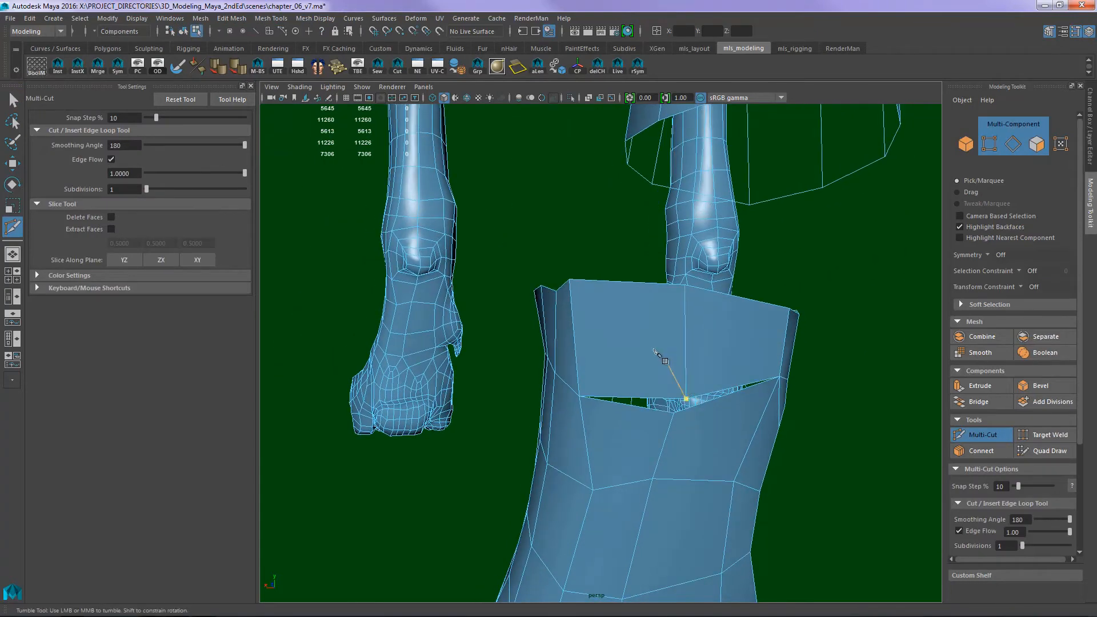
- Target weld the new edge's lower vertex to the middle vertex of the paw rim below, merging to center
left_click(271, 18)
left_click(283, 207)
left_click_drag(672, 422, 617, 429, "alt")
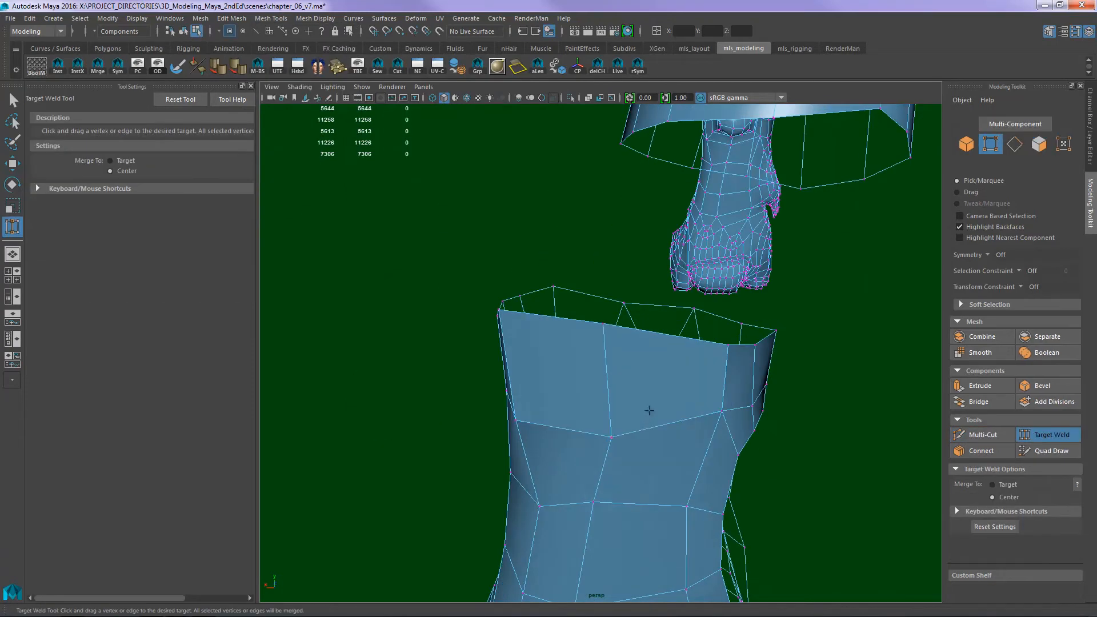
- Bridge the open border edges of the hindleg and the hind paw with 0 divisions
key("g")
key("ctrl+z")
key("q")
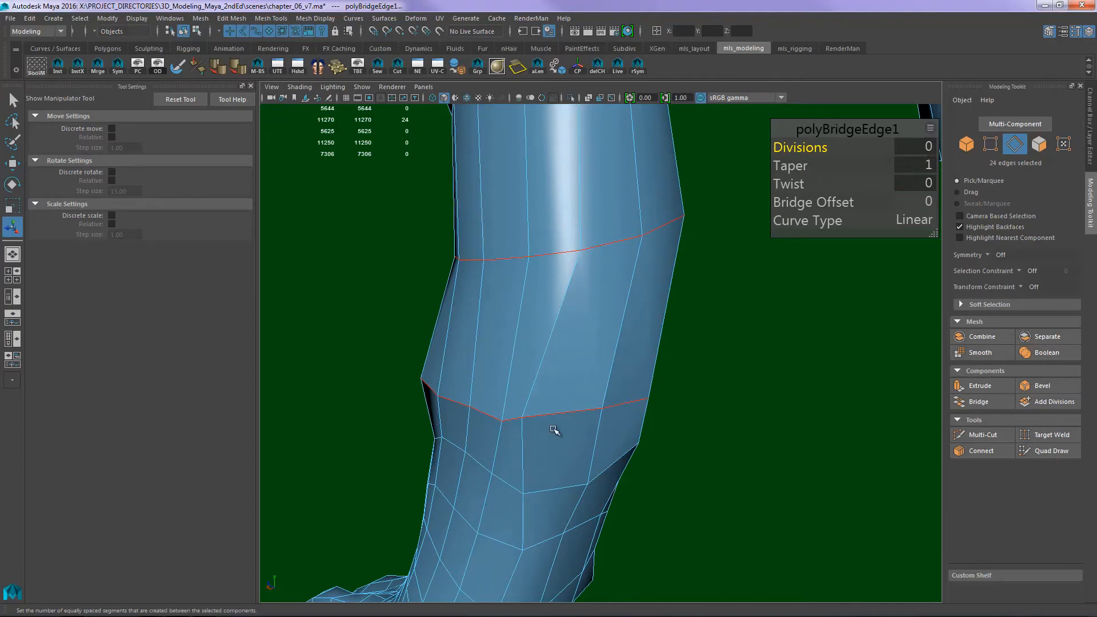
left_click_drag(830, 139, 808, 141)
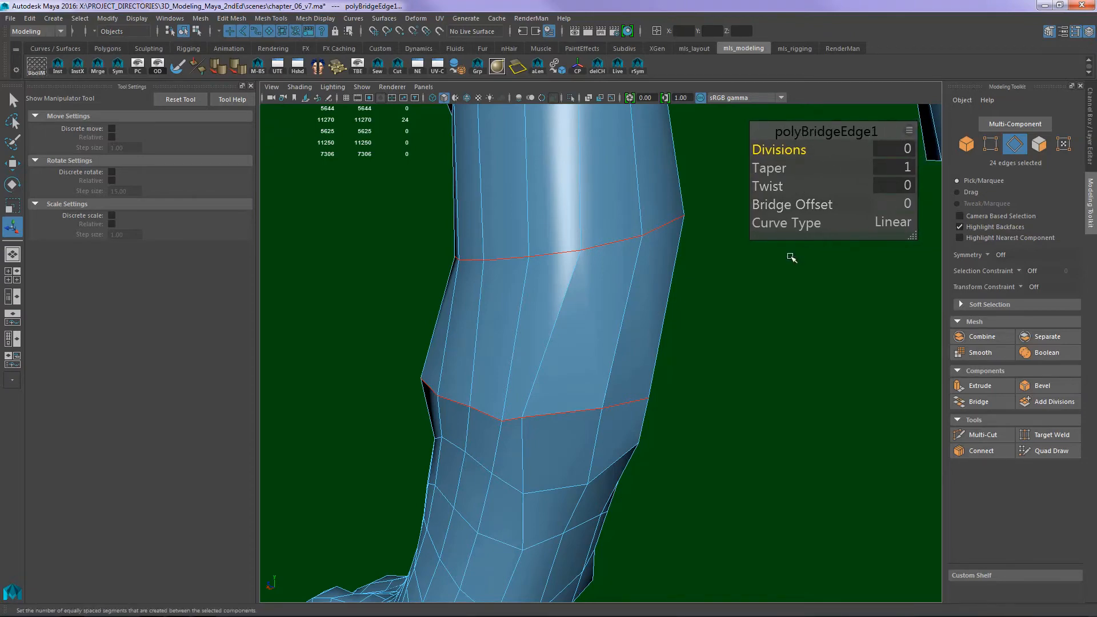
- Examine the bridged hindleg and paw from several sides and against the reference image from behind the dog
left_click_drag(688, 358, 799, 347, "alt")
middle_click_drag(800, 347, 666, 274, "alt")
left_click_drag(666, 274, 726, 334, "alt")
key("space")
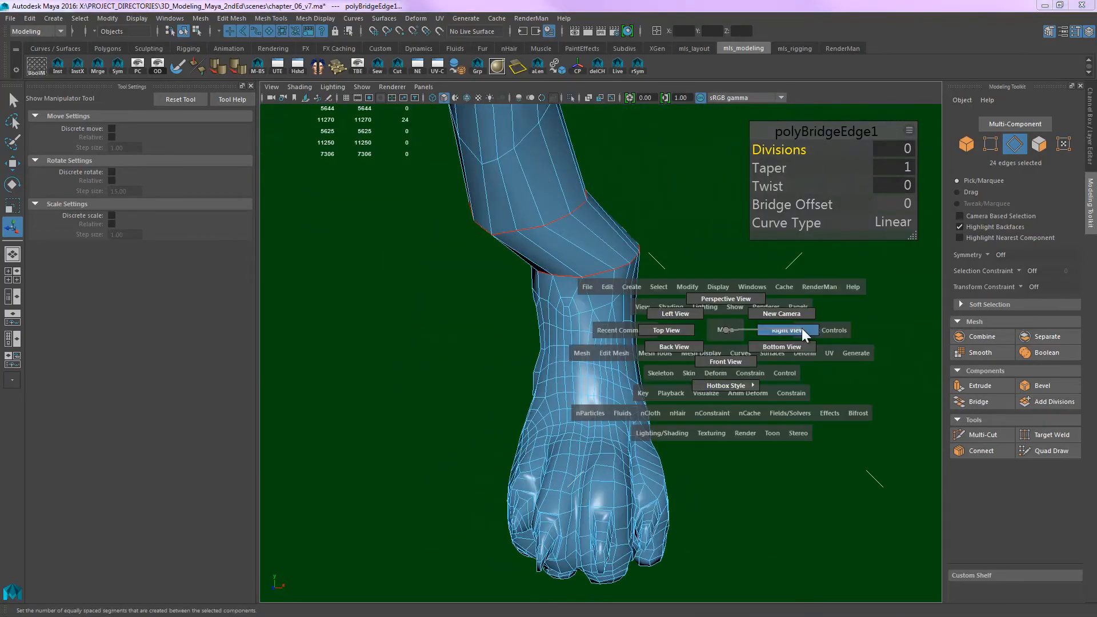
left_click(711, 361)
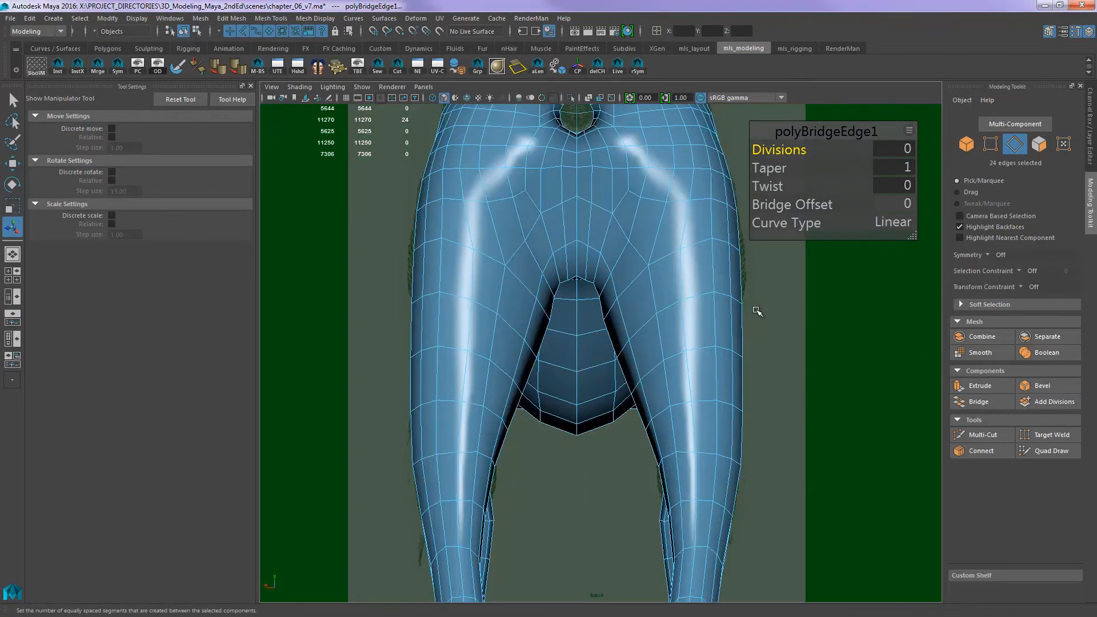
right_click_drag(525, 426, 677, 424, "alt")
middle_click_drag(564, 516, 635, 433, "alt")
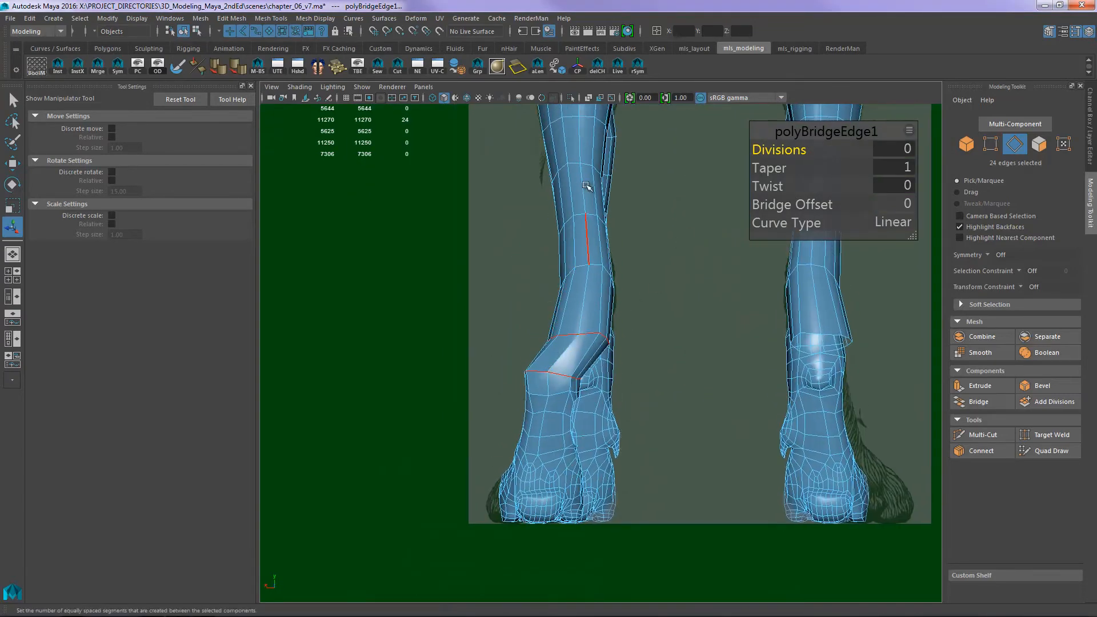
middle_click_drag(603, 213, 595, 363, "alt")
middle_click_drag(601, 267, 592, 437, "alt")
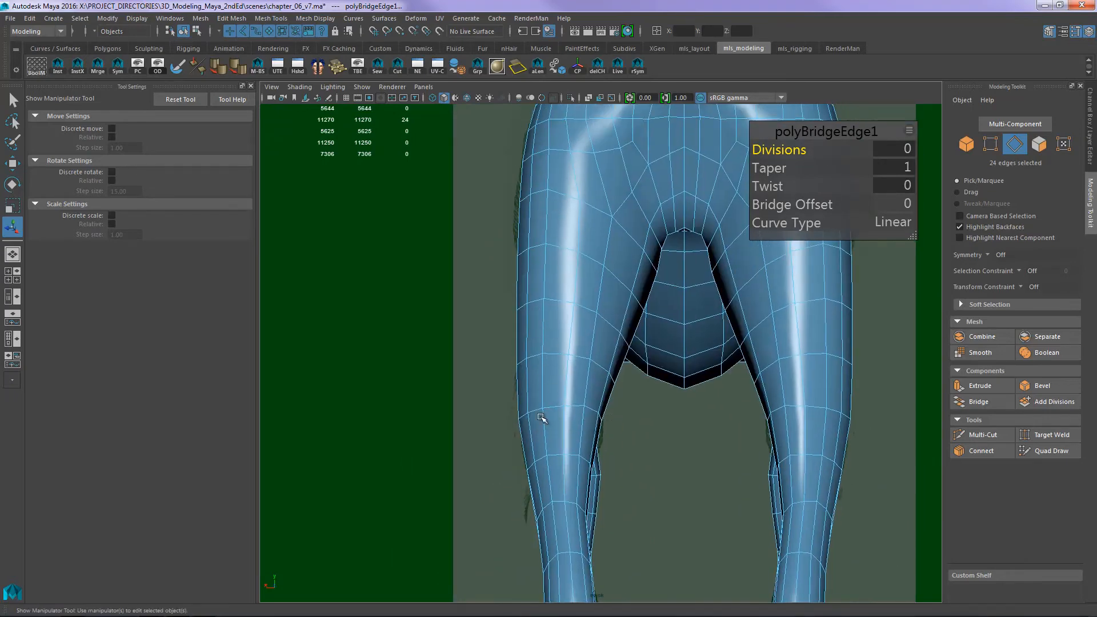
- Delete the ring of faces surrounding the open dewclaw hole on the side of the hind paw
middle_click_drag(554, 459, 594, 197, "alt")
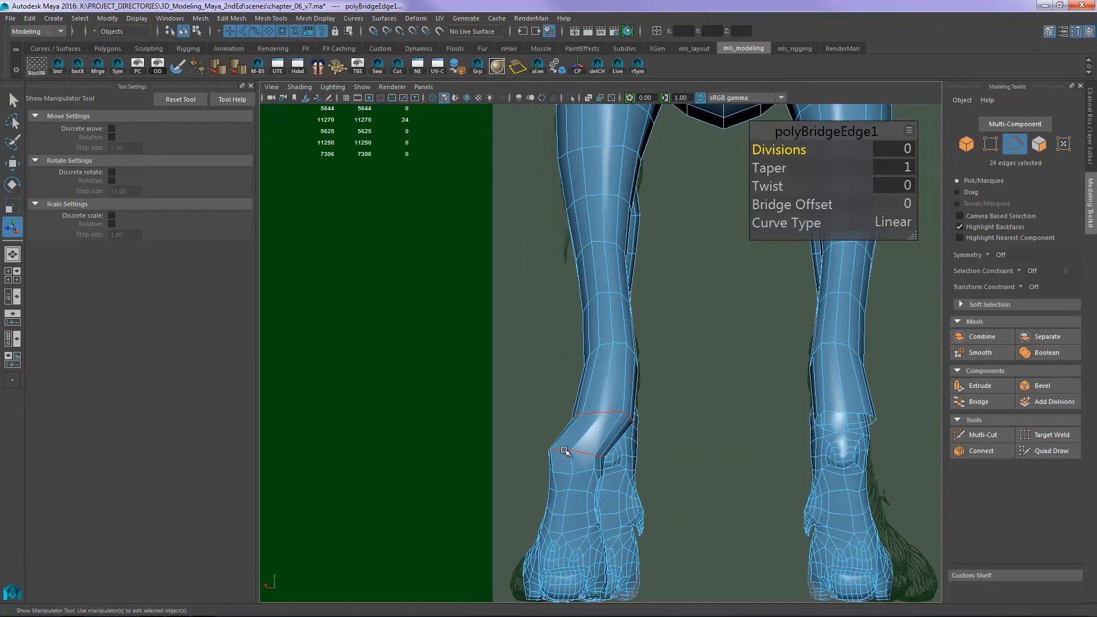
middle_click_drag(579, 441, 582, 366, "alt")
mouse_move(642, 284)
middle_mouse_down("alt")
mouse_move(615, 399)
mouse_move(664, 299)
mouse_move(655, 298)
middle_mouse_up("alt")
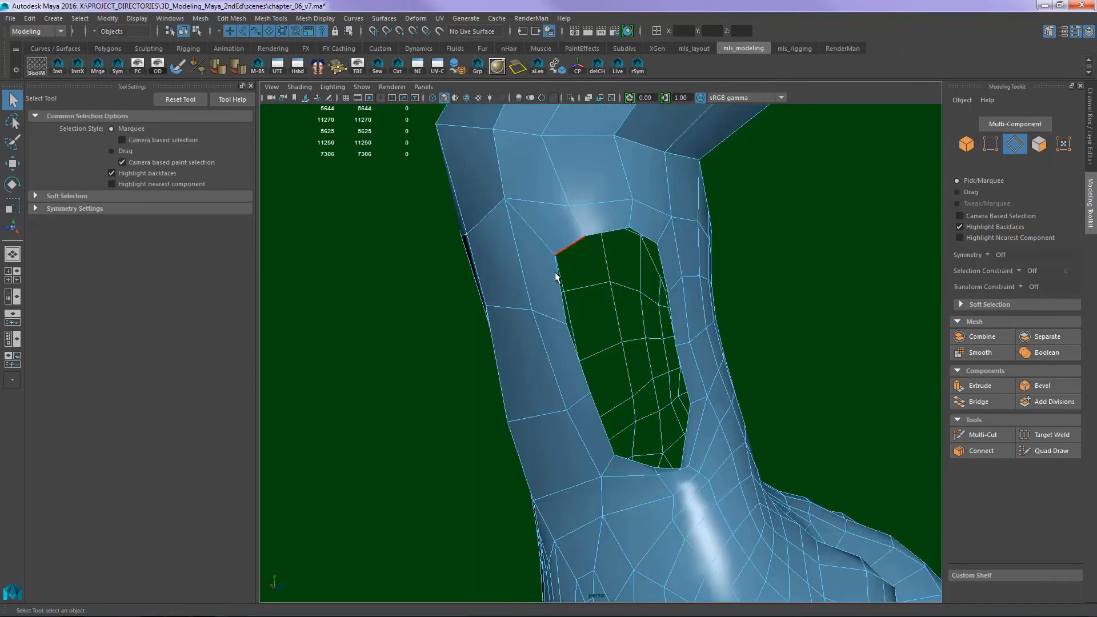
key("F11")
double_click(539, 268)
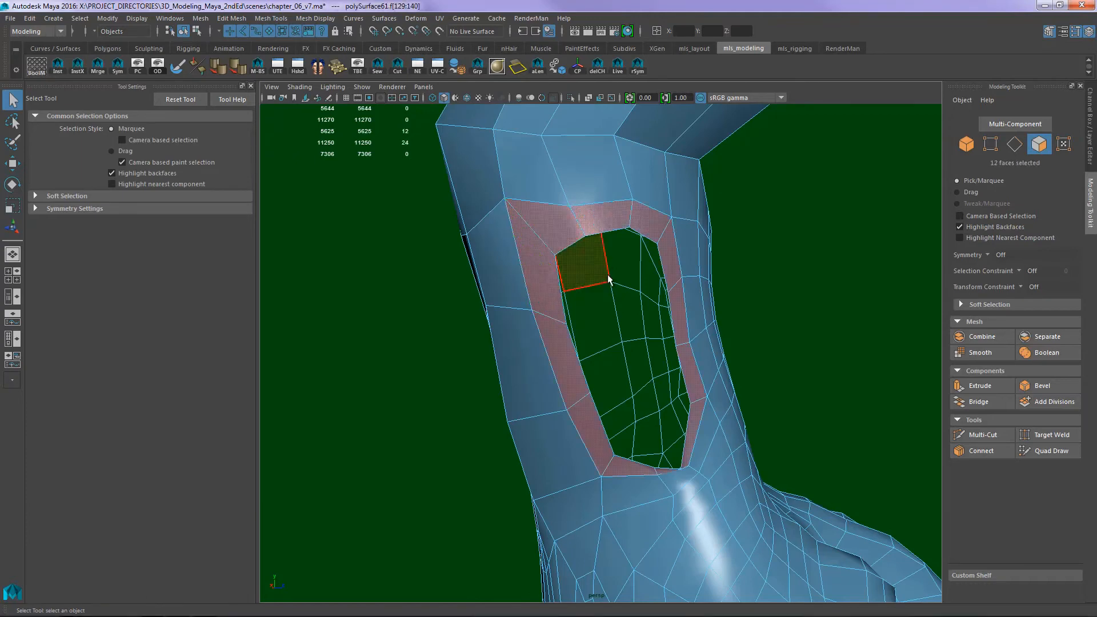
key("Delete")
- Close the enlarged opening on the side of the hind paw with Fill Hole
right_click_drag(794, 306, 759, 286, "alt")
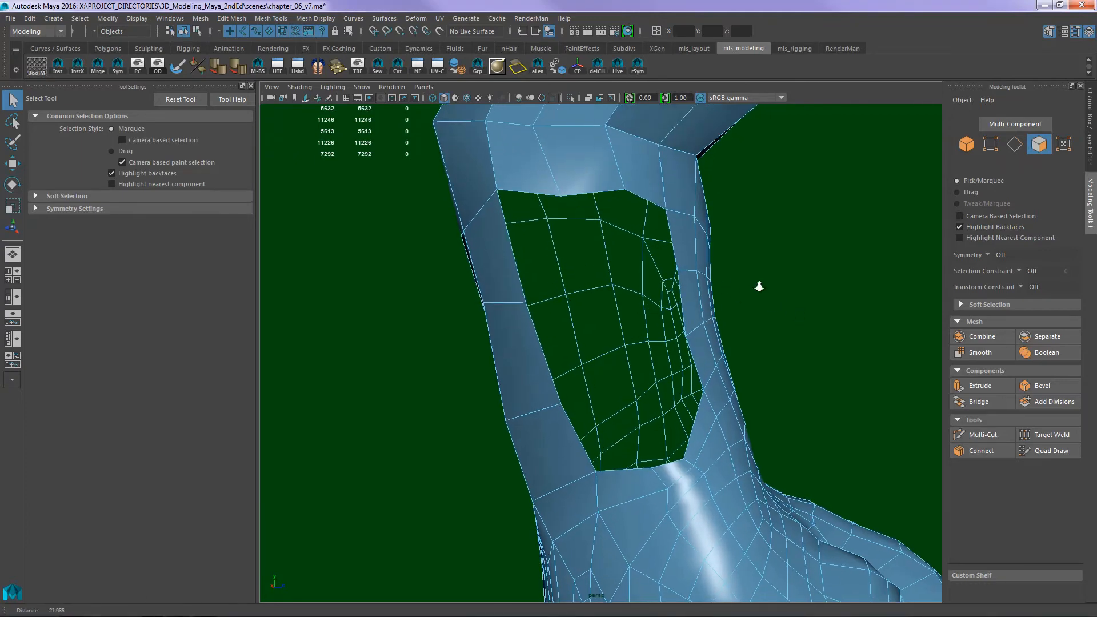
left_click_drag(758, 286, 601, 313, "alt")
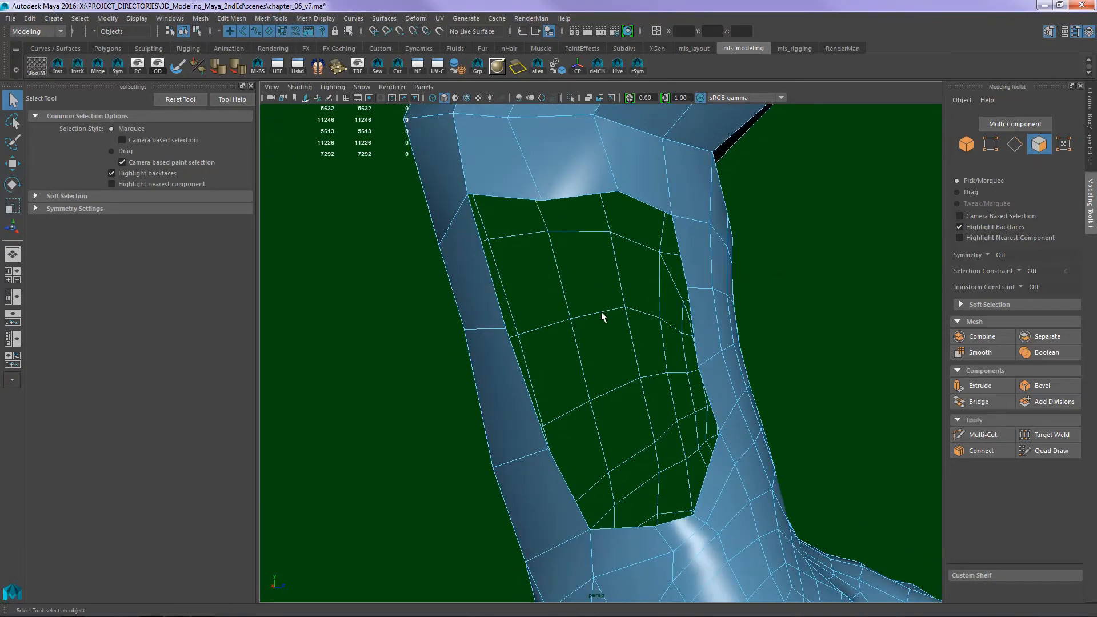
right_click_drag(828, 289, 322, 316, "alt")
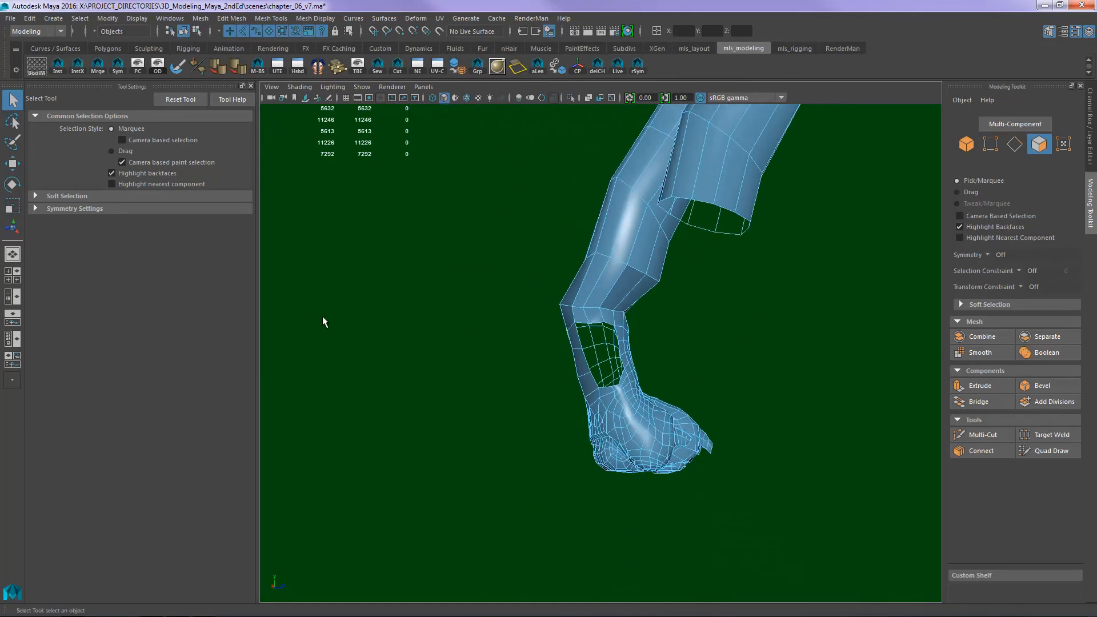
right_click_drag(721, 297, 708, 275, "alt")
left_click_drag(708, 274, 701, 320, "alt")
right_click_drag(725, 320, 874, 313, "alt")
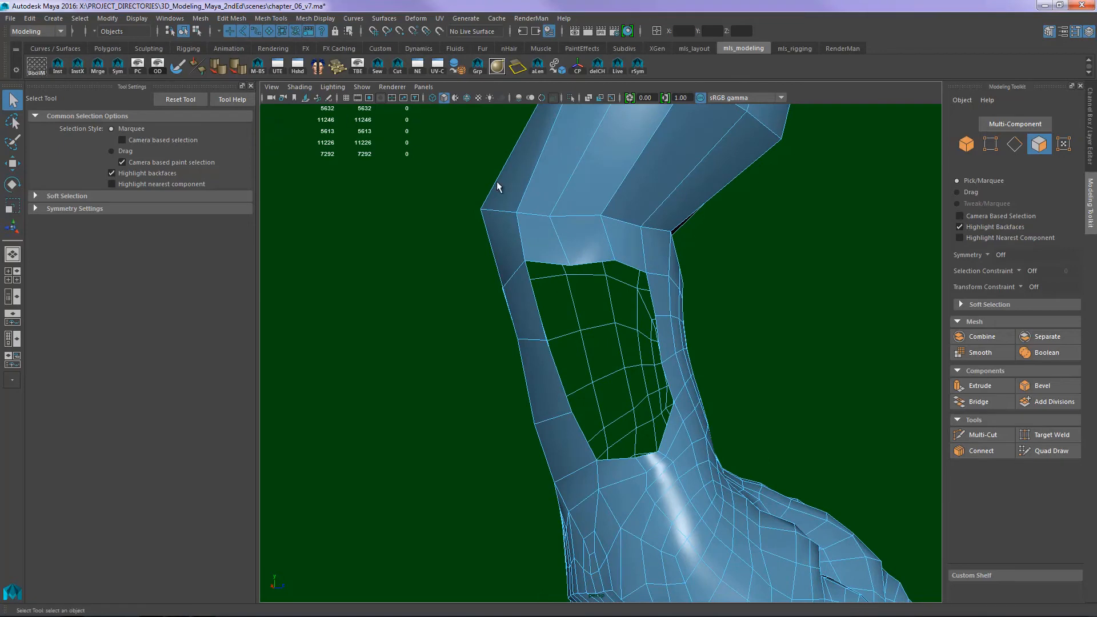
right_click_drag(680, 303, 552, 314, "alt")
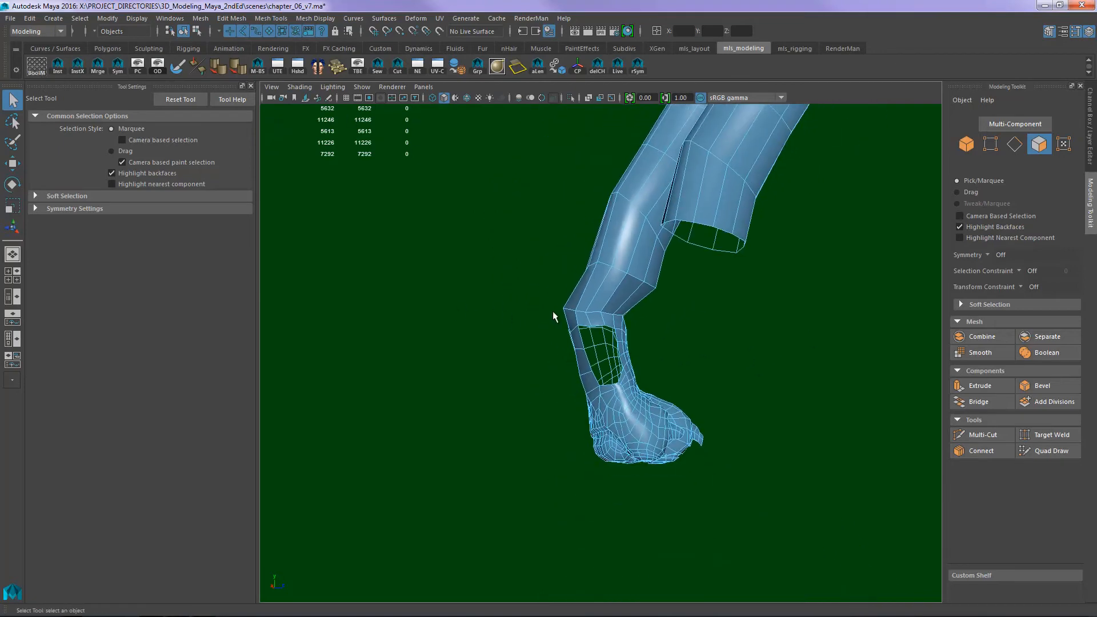
left_click(234, 20)
mouse_move(201, 19)
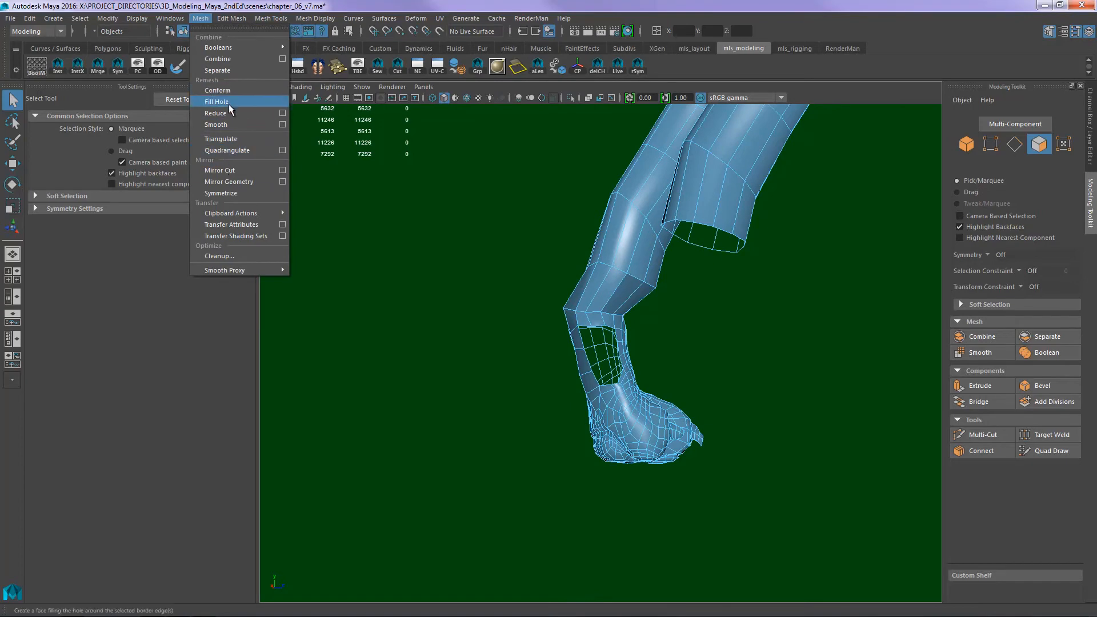
left_click(383, 156)
right_click_drag(623, 339, 661, 301, "alt")
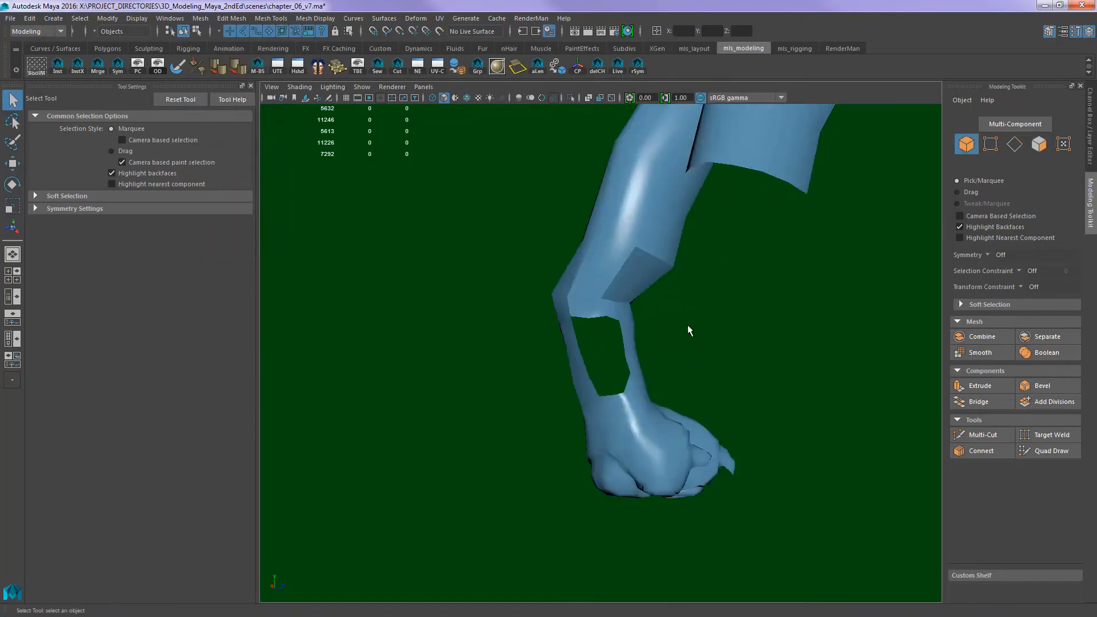
left_click(607, 343)
left_click(200, 18)
left_click(213, 102)
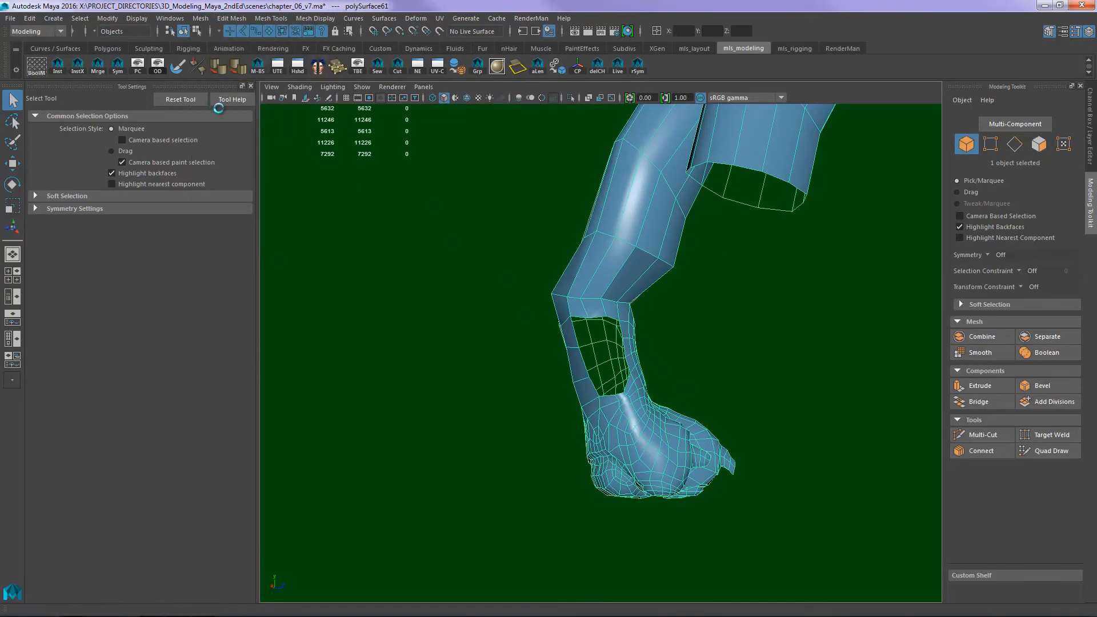
- Cut two lengthwise edges through the filled face with Multi-Cut, joining the upper rim vertices to the lower ones
right_click_drag(536, 366, 632, 321, "alt")
key("ctrl+shift+x")
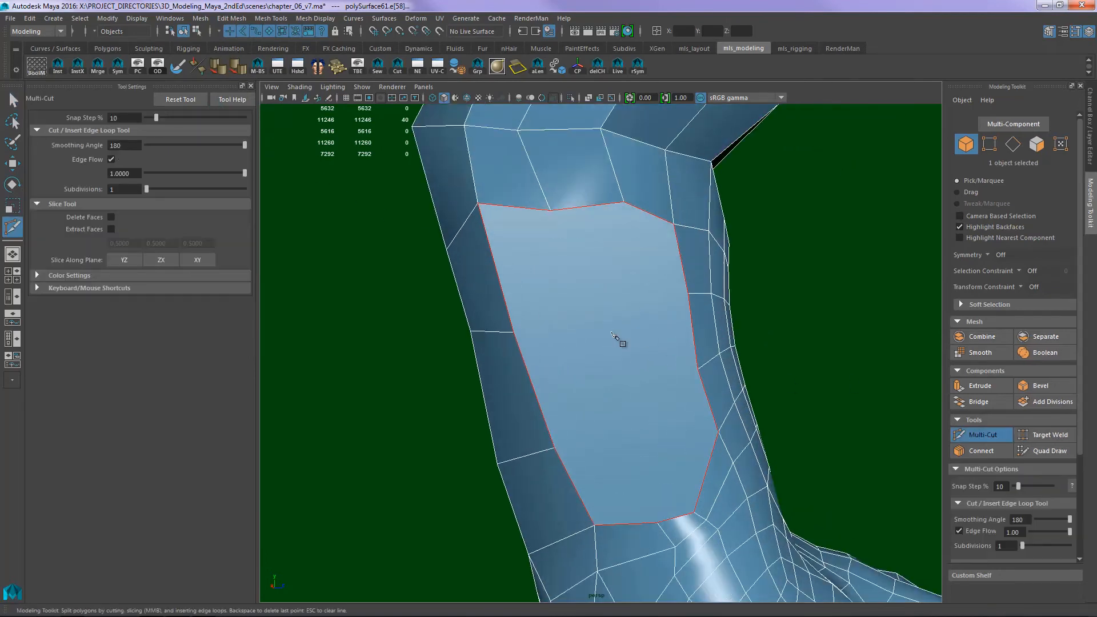
left_click(550, 210)
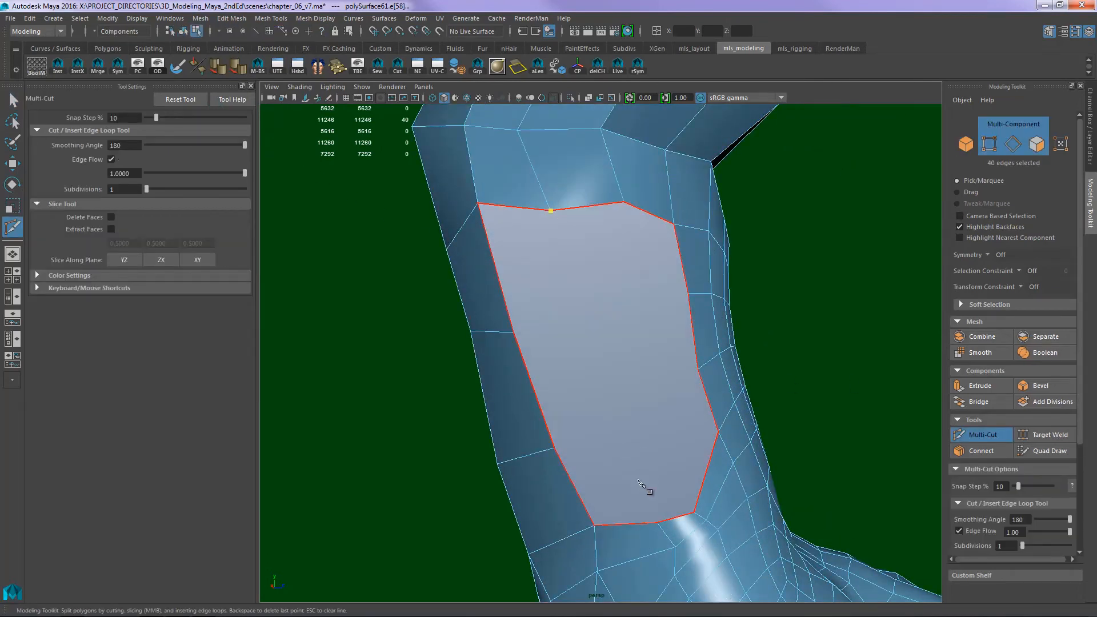
left_click(657, 523)
key("Return")
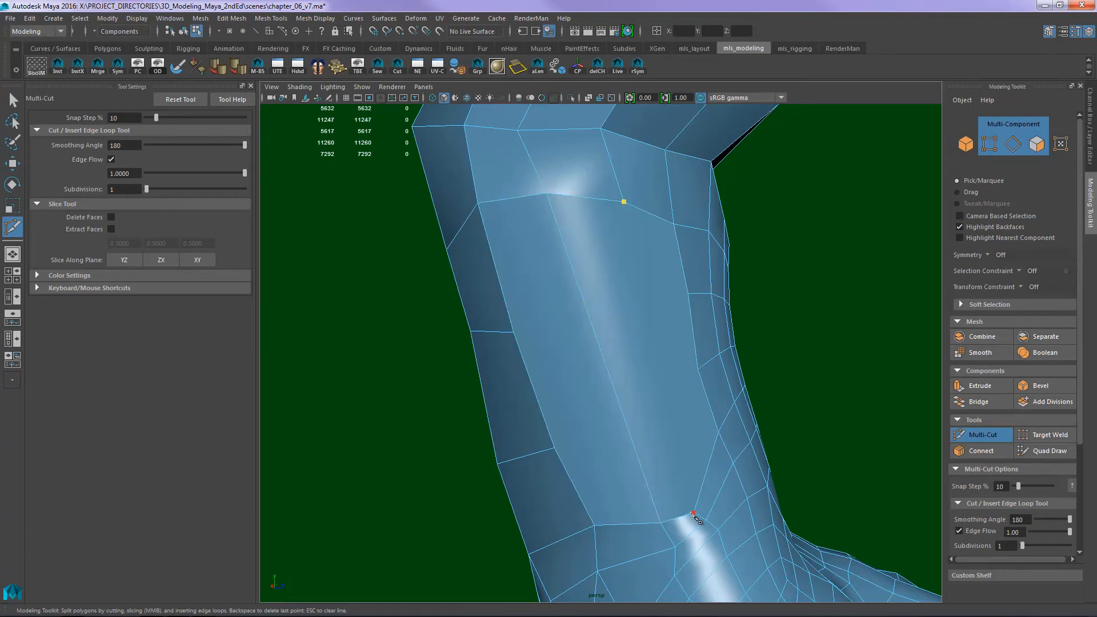
left_click(689, 513)
key("Return")
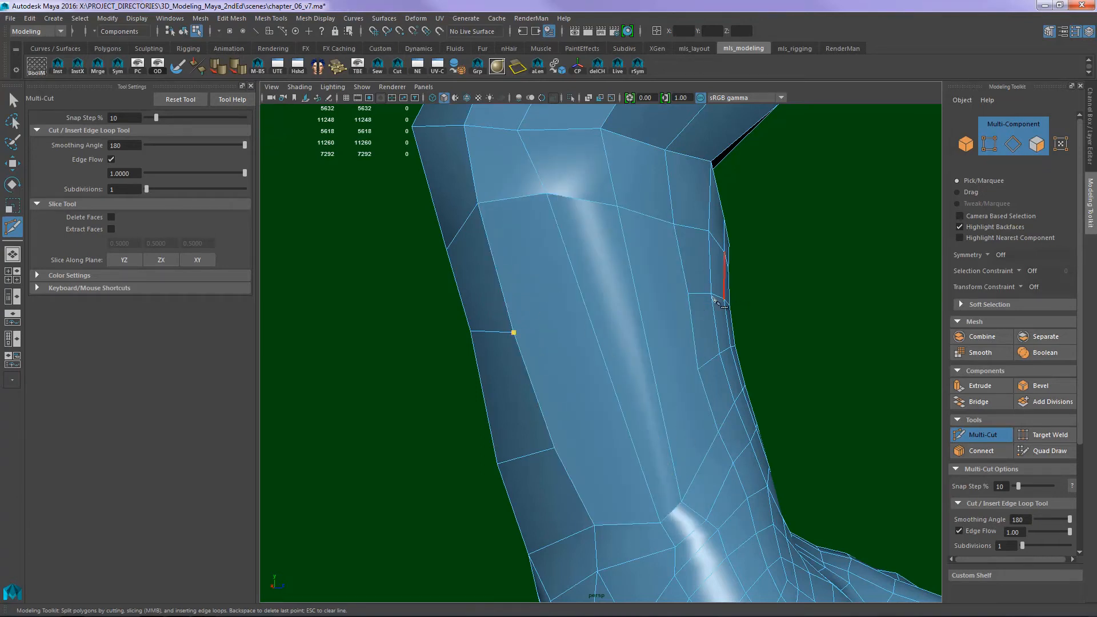
- Cut two crosswise edges over the patch with Multi-Cut, connecting the edge rows on both sides
left_click(688, 294)
key("Return")
left_click(554, 448)
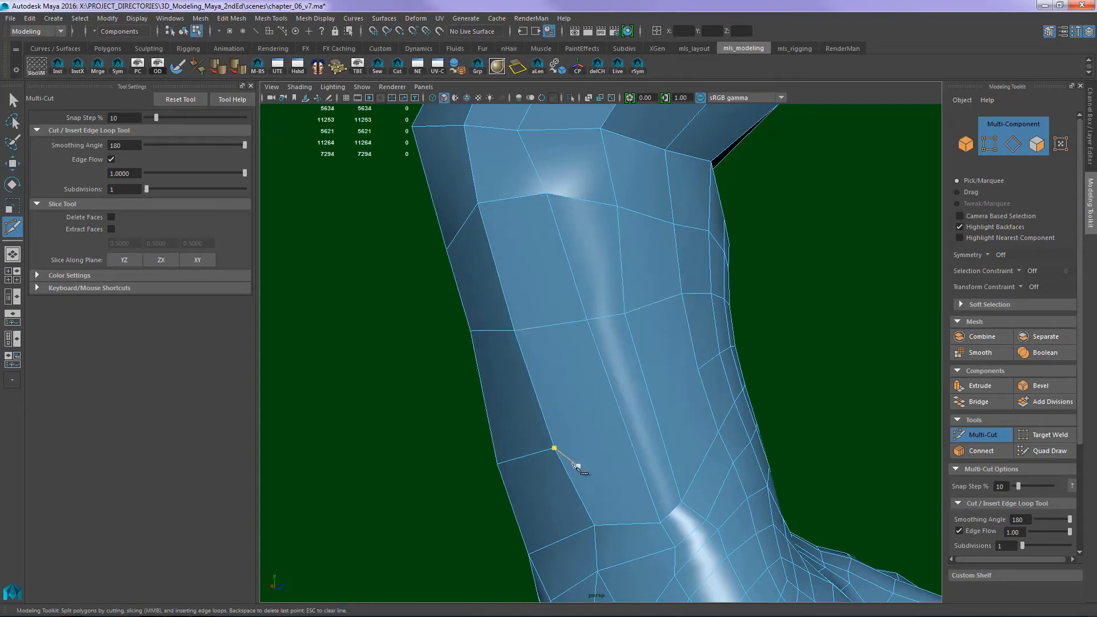
left_click(700, 370)
key("Return")
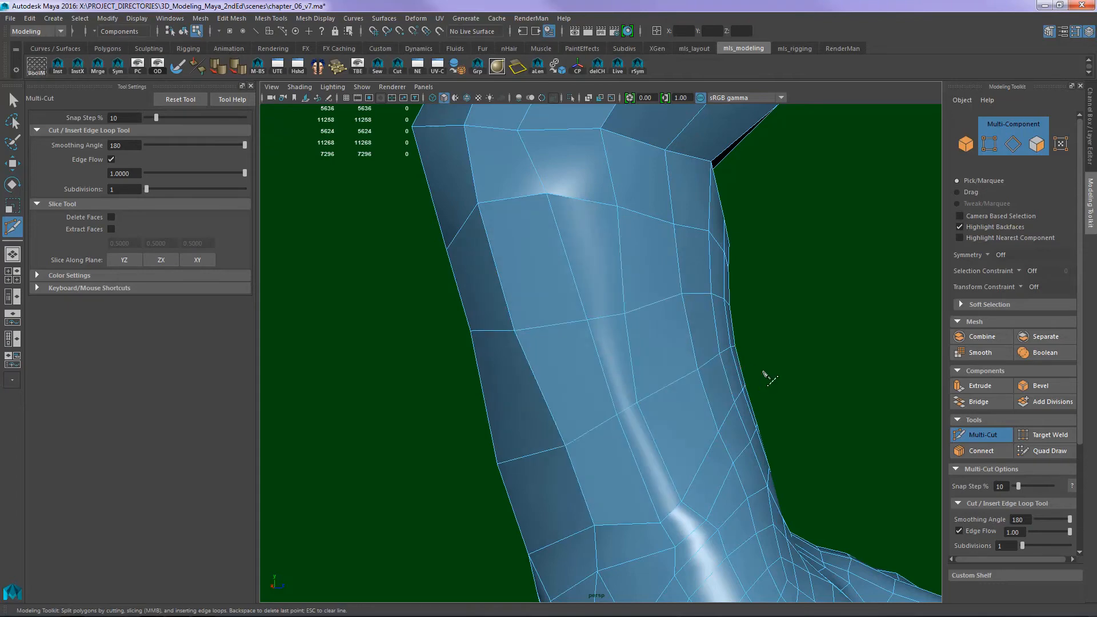
- Soften the edges of the whole dog mesh
left_click_drag(794, 394, 612, 395, "alt")
key("q")
right_click_drag(578, 379, 694, 316)
left_click(695, 332)
left_click_drag(694, 366, 649, 331, "alt")
left_click(649, 331)
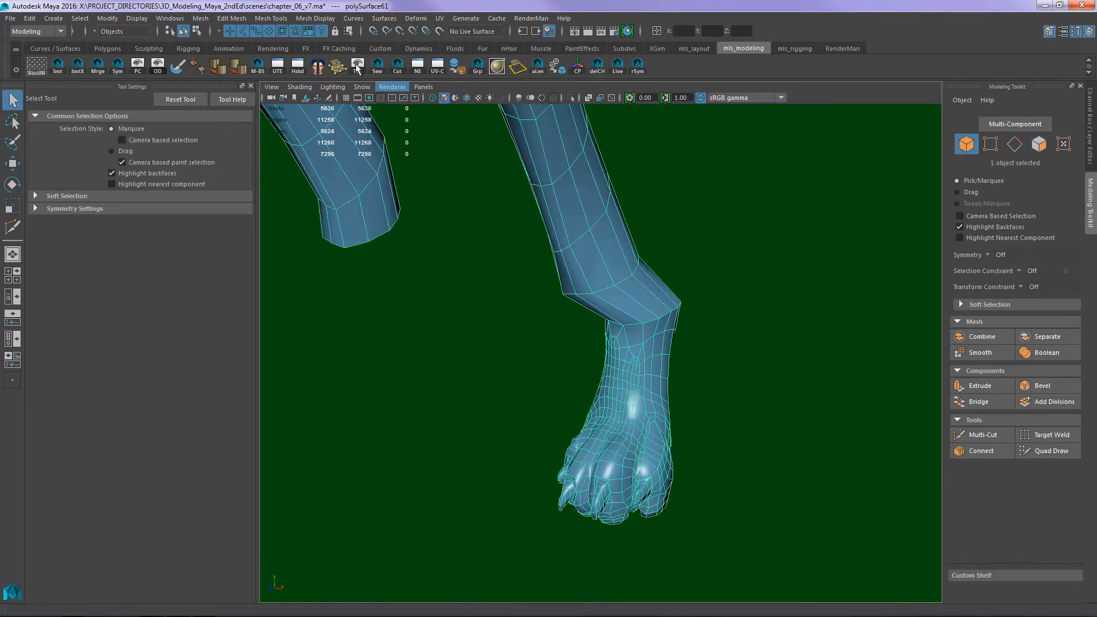
left_click(271, 18)
mouse_move(316, 18)
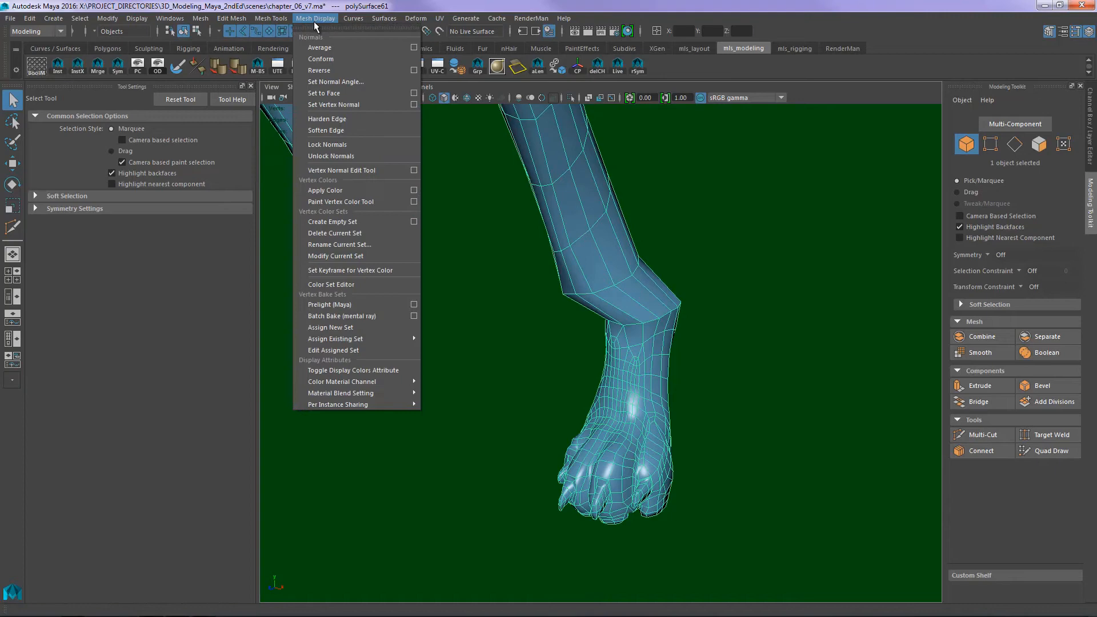
left_click(315, 130)
left_click(514, 290)
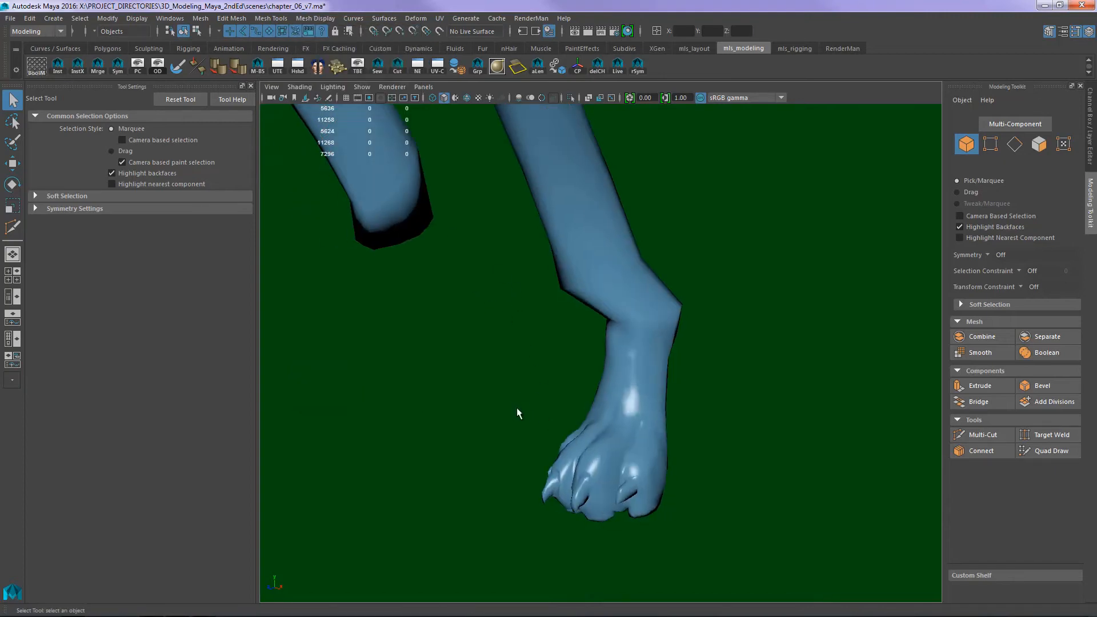
- Select the faces of the finished hind paw and lower leg and grow the selection up over the thigh
left_click(616, 472)
left_click_drag(616, 471, 771, 517, "alt")
right_click_drag(771, 517, 625, 409, "alt")
left_click_drag(714, 440, 739, 477, "alt")
mouse_move(738, 477)
right_mouse_down("alt")
mouse_move(658, 382)
mouse_move(722, 476)
right_mouse_up("alt")
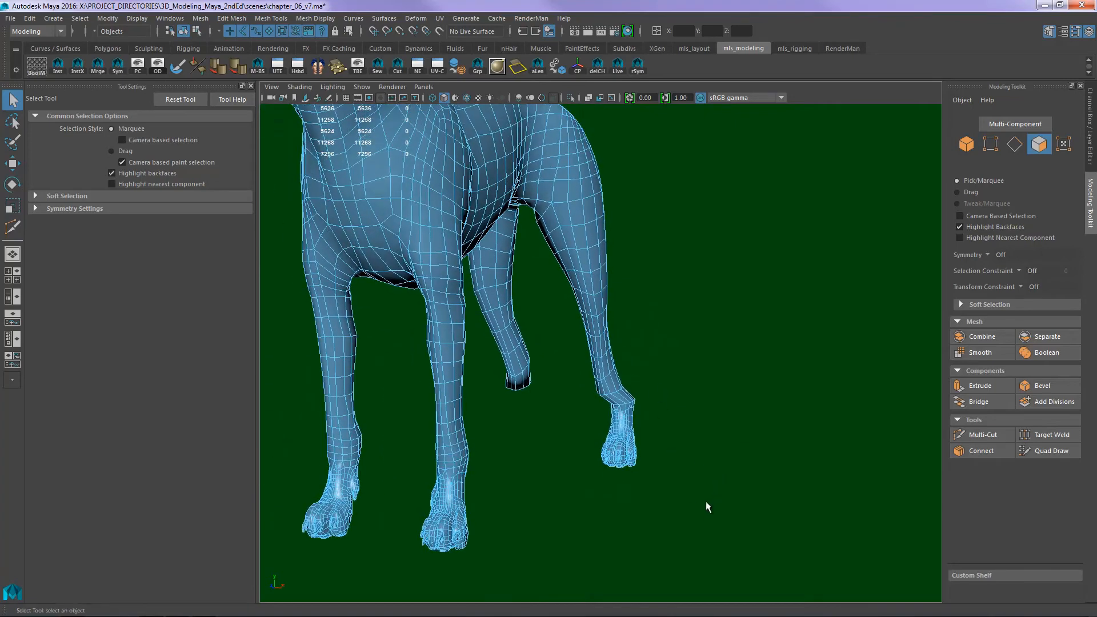
left_click_drag(686, 518, 560, 271)
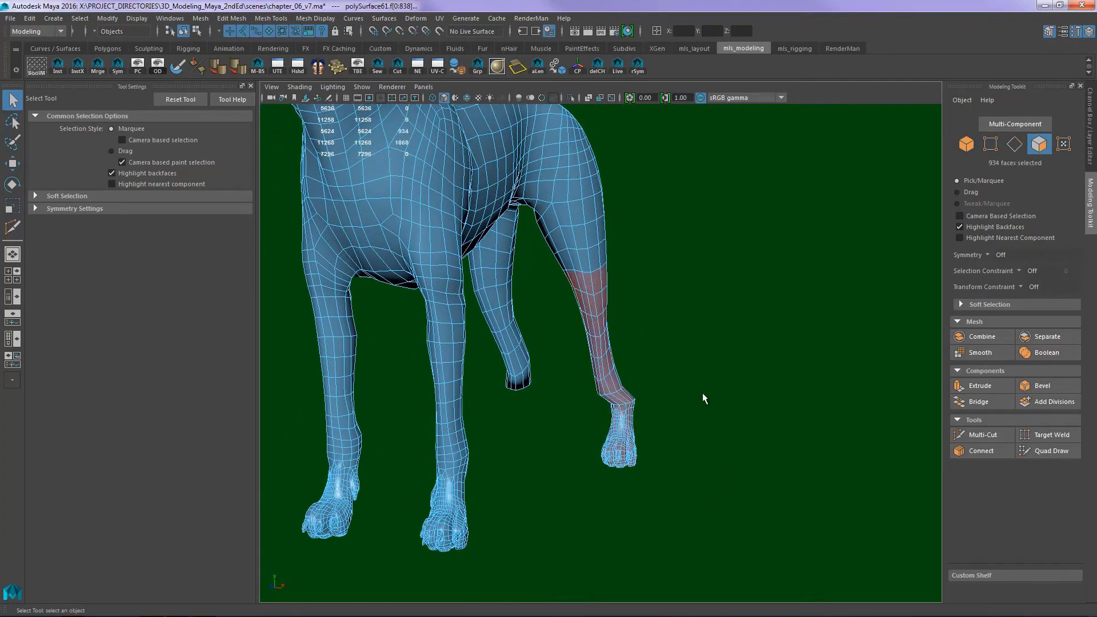
key("shift+period")
key("shift+period")
key("shift+period")
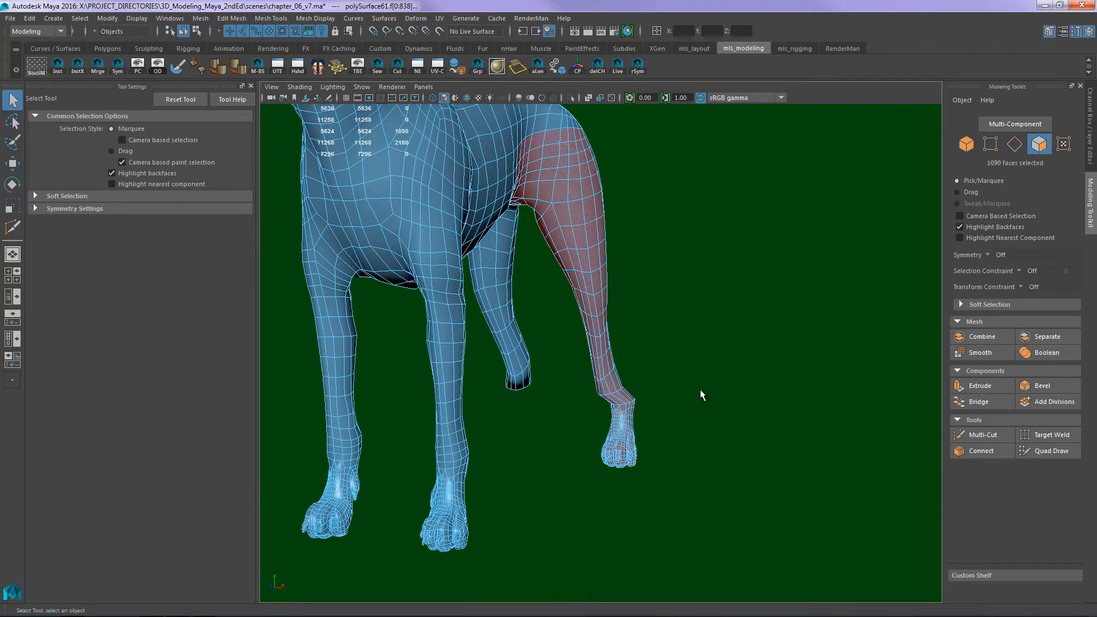
key("shift+period")
- Isolate the selected hindleg faces together with the side_view, front_view and back_view reference images
left_click_drag(763, 429, 705, 438, "alt")
right_click_drag(705, 438, 714, 414, "alt")
left_click_drag(715, 436, 793, 445, "alt")
right_click_drag(740, 428, 798, 413, "alt")
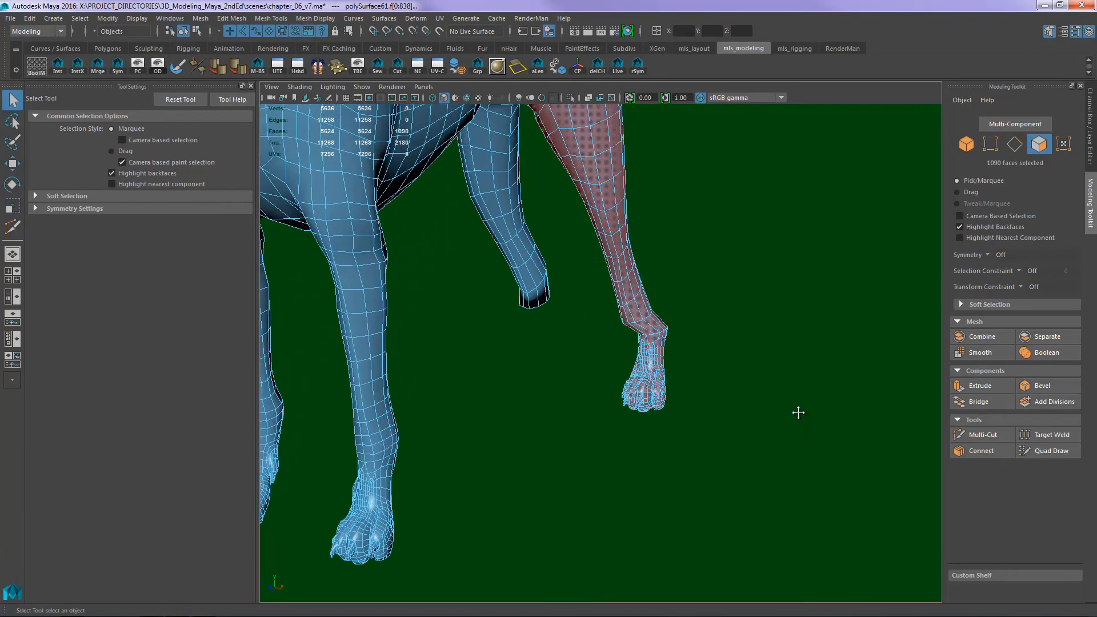
left_click_drag(798, 412, 710, 394, "alt")
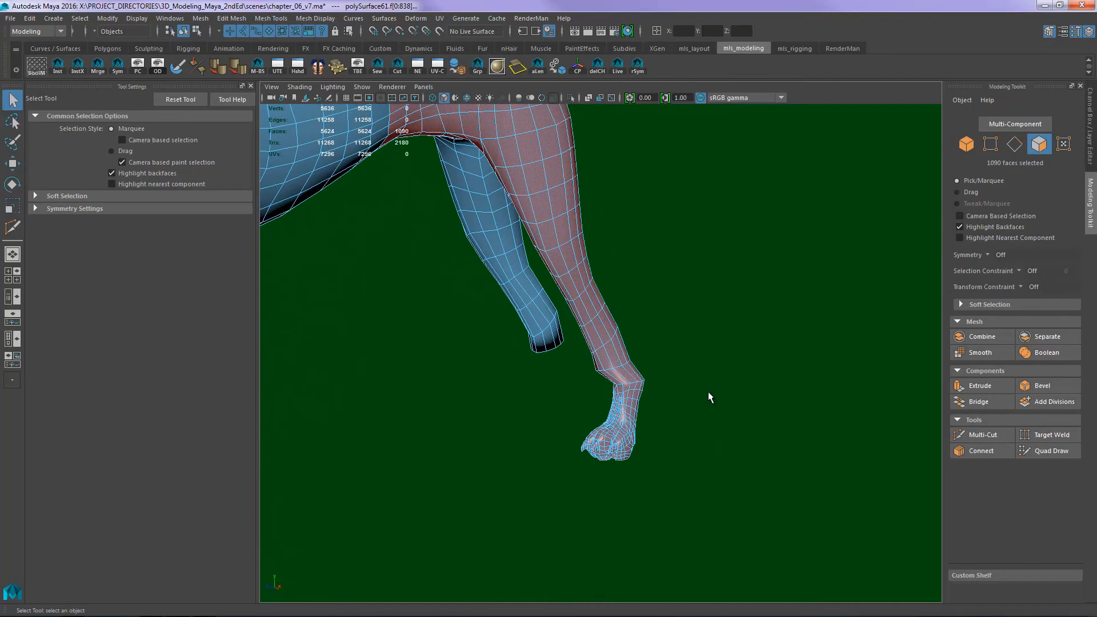
key("shift+o")
left_click(789, 246)
left_click_drag(829, 258, 836, 277)
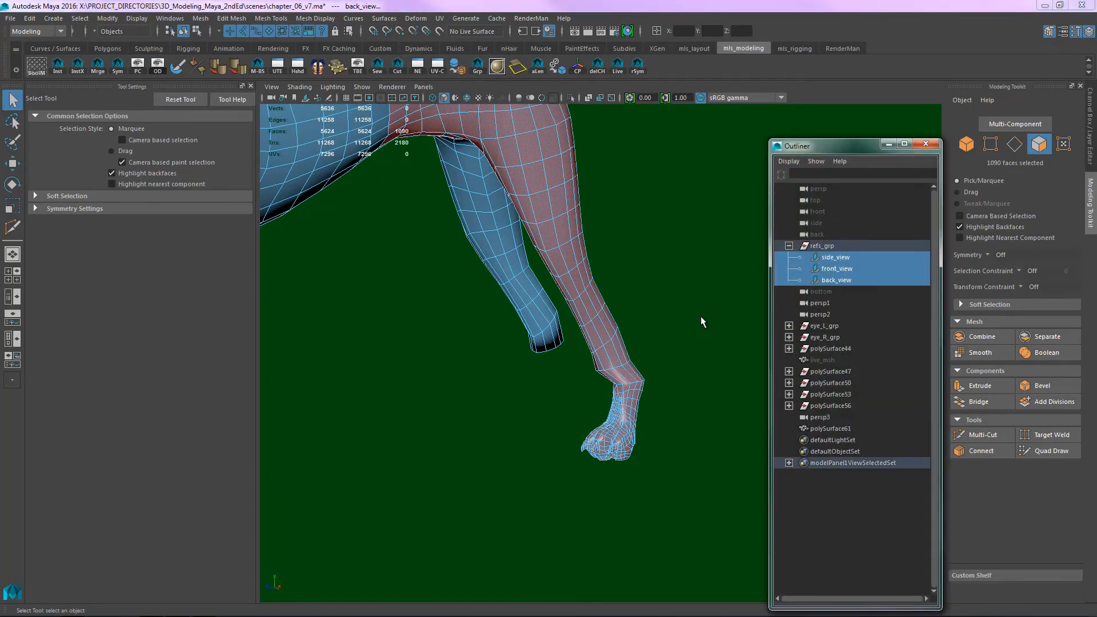
key("space")
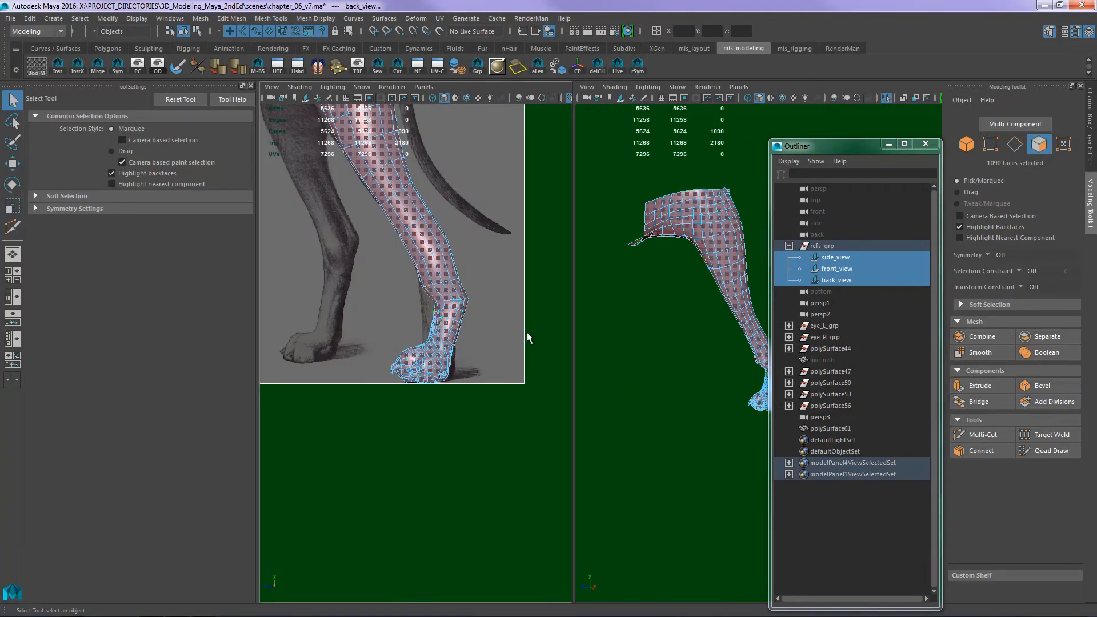
- Compare the isolated hindleg and paw with the side reference image from the foot up to the thigh
middle_click_drag(499, 285, 641, 455, "alt")
scroll(436, 306, "down", 2)
middle_click_drag(443, 335, 428, 382, "alt")
scroll(379, 315, "up", 2)
key("space")
middle_click_drag(624, 396, 522, 314, "alt")
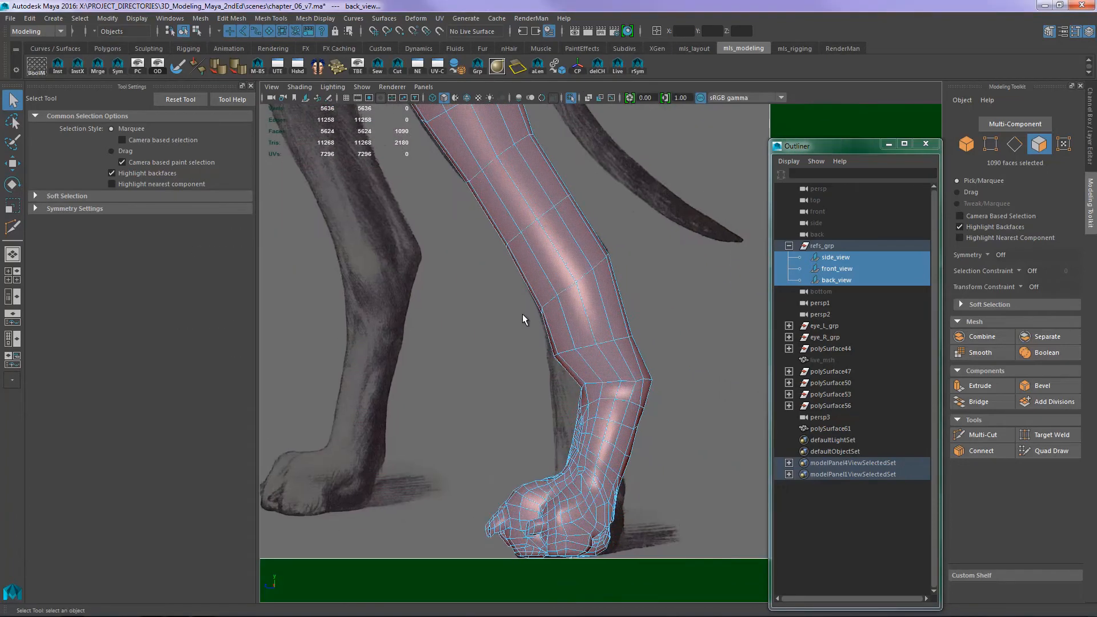
scroll(520, 319, "down", 1)
middle_click_drag(501, 272, 543, 454, "alt")
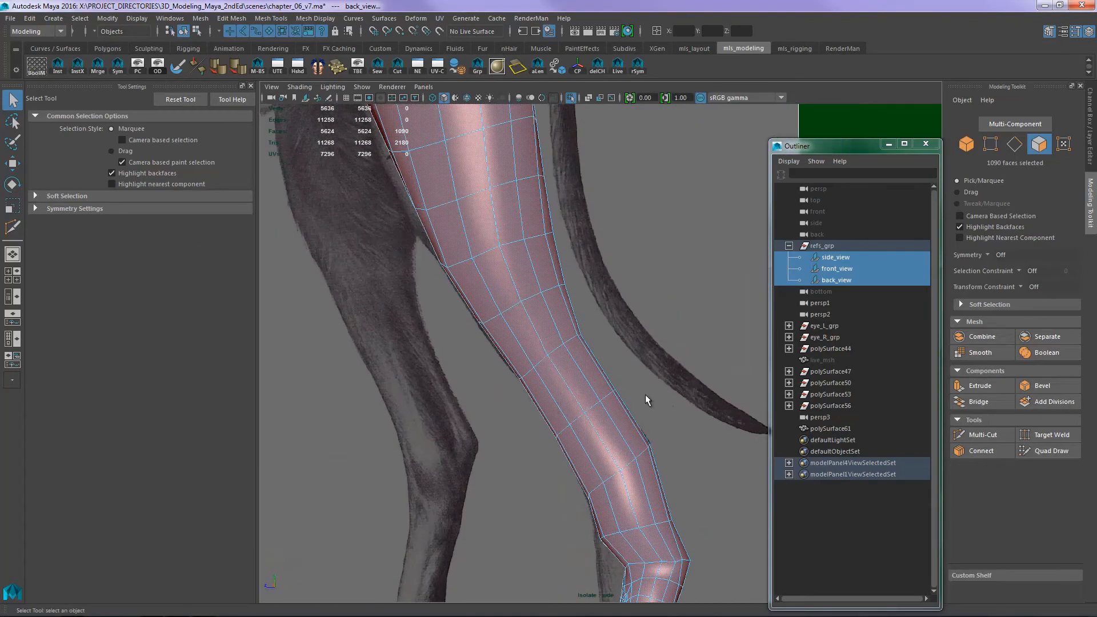
- Compare the isolated hindleg and paw with the back reference image, checking both drawn hind feet
key("space")
left_click_drag(663, 298, 627, 316)
middle_click_drag(649, 287, 656, 194, "alt")
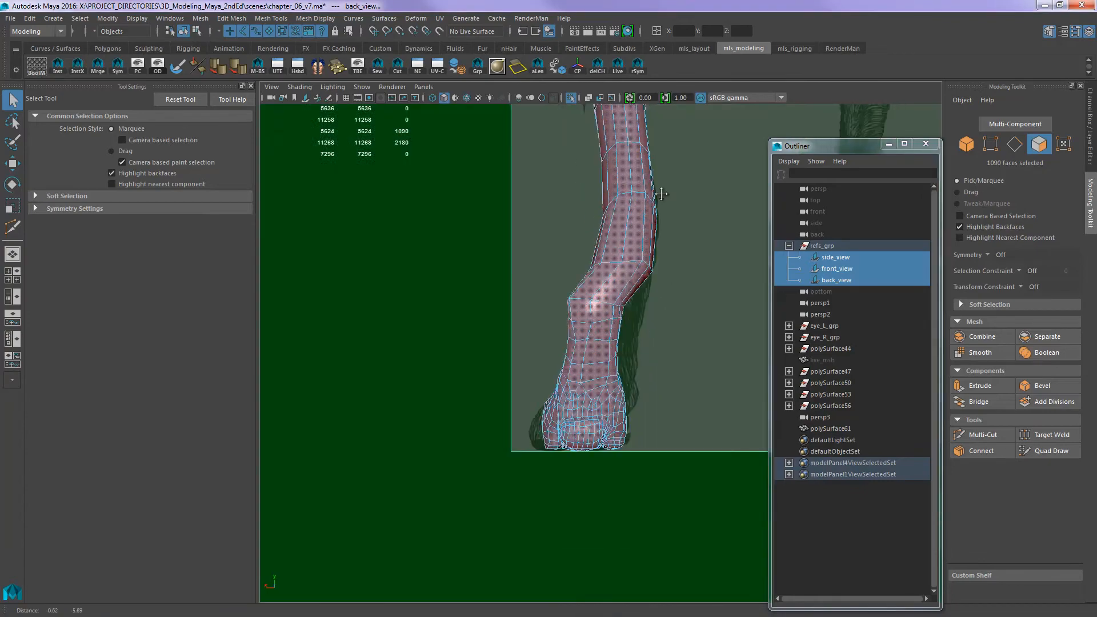
middle_click_drag(717, 325, 654, 375, "alt")
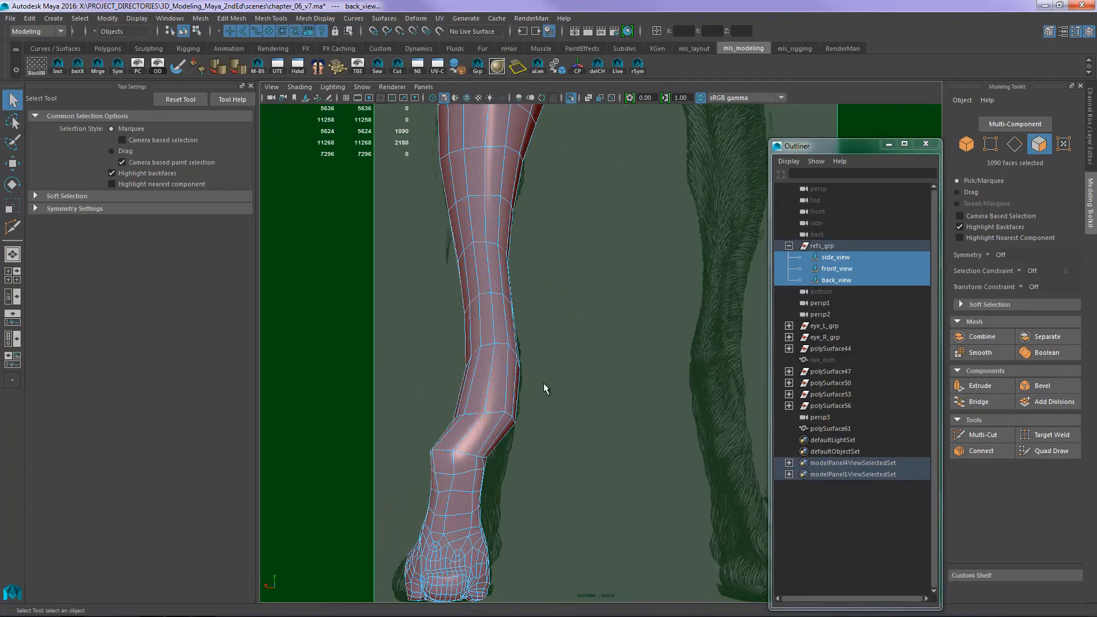
middle_click_drag(549, 366, 544, 478, "alt")
middle_click_drag(550, 385, 580, 297, "alt")
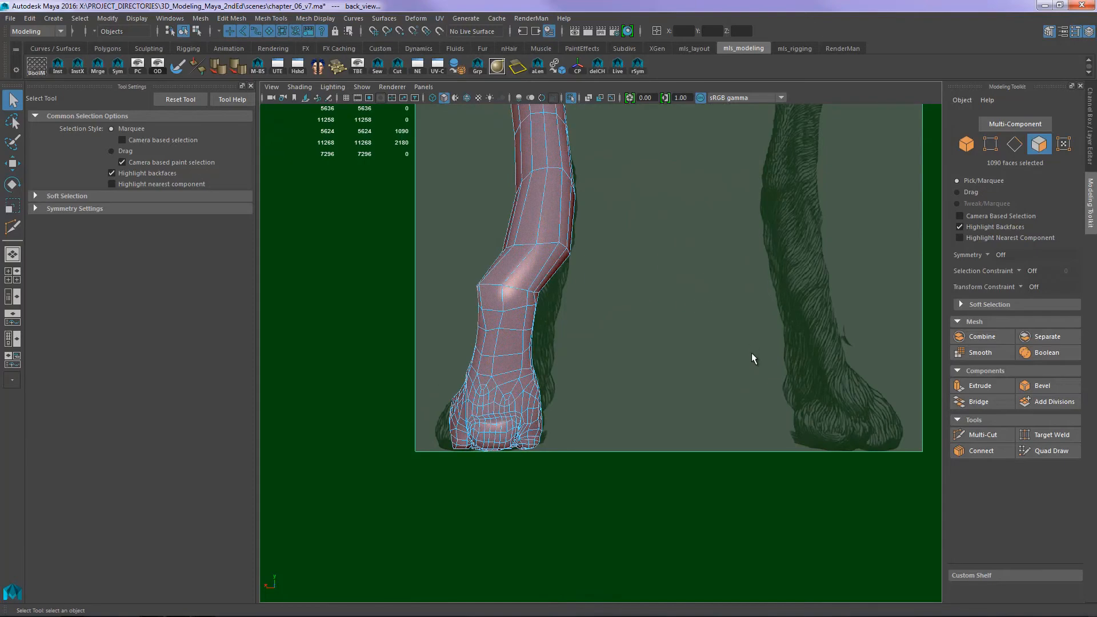
middle_click_drag(732, 418, 636, 308, "alt")
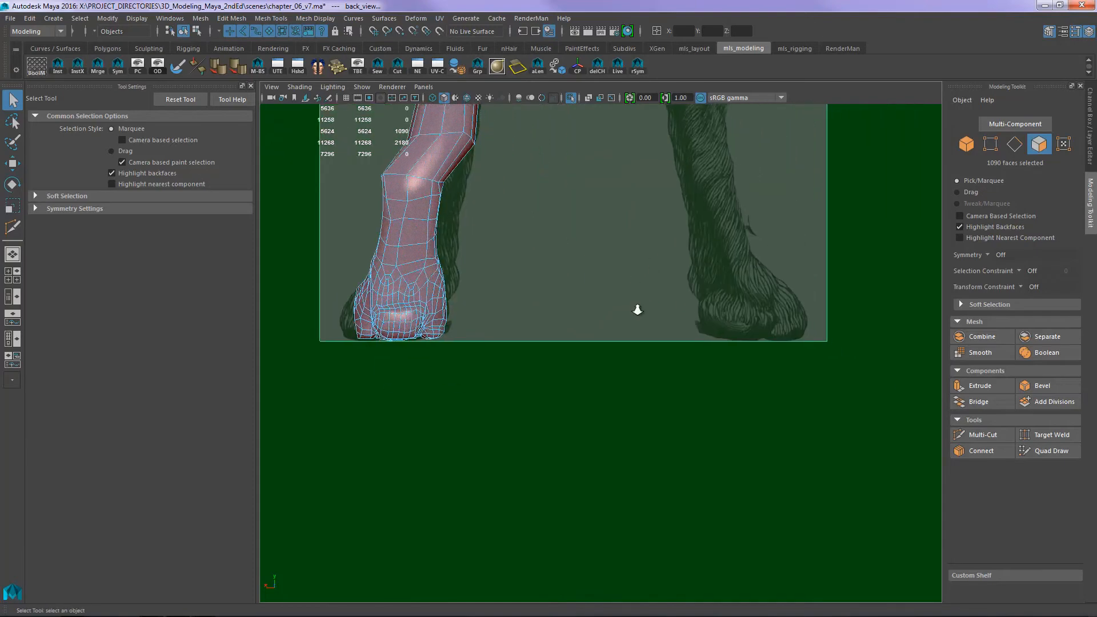
right_click_drag(636, 308, 776, 303, "alt")
middle_click_drag(776, 303, 768, 386, "alt")
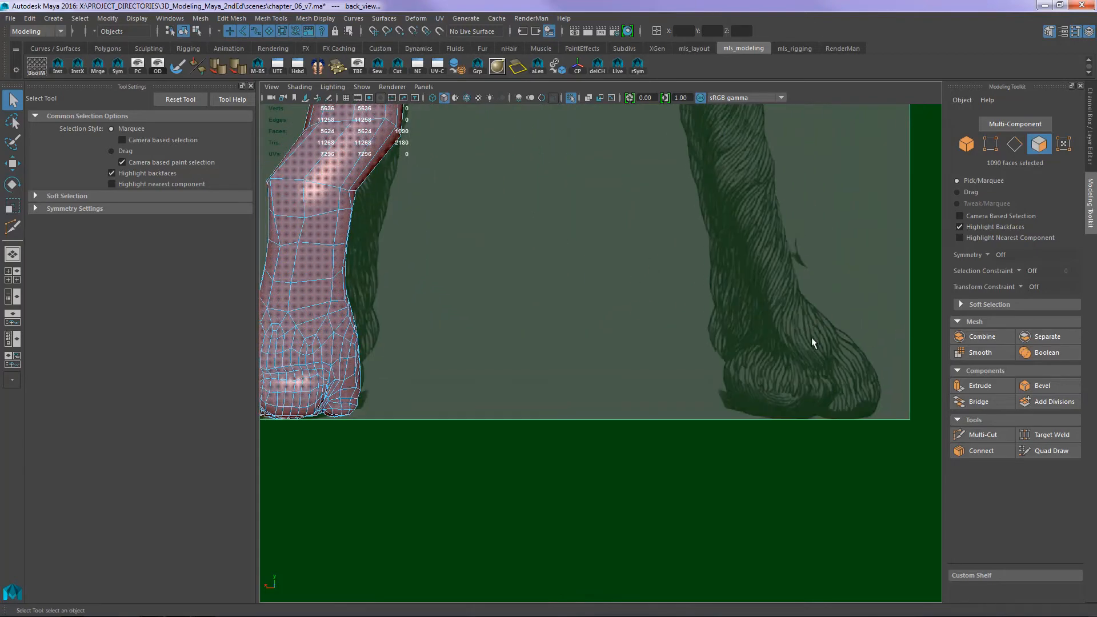
middle_click_drag(668, 332, 774, 381, "alt")
middle_click_drag(562, 353, 622, 335, "alt")
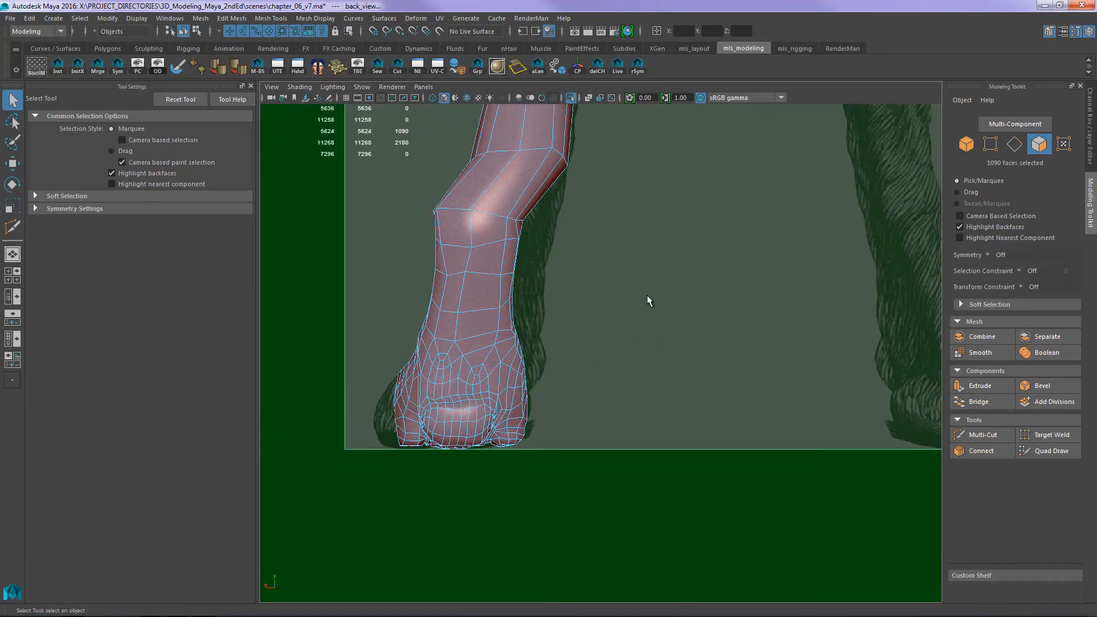
- Select the paw and lower shin faces, shift the foot toward the back reference, and rotate it about the vertical axis
middle_click_drag(647, 296, 676, 341, "alt")
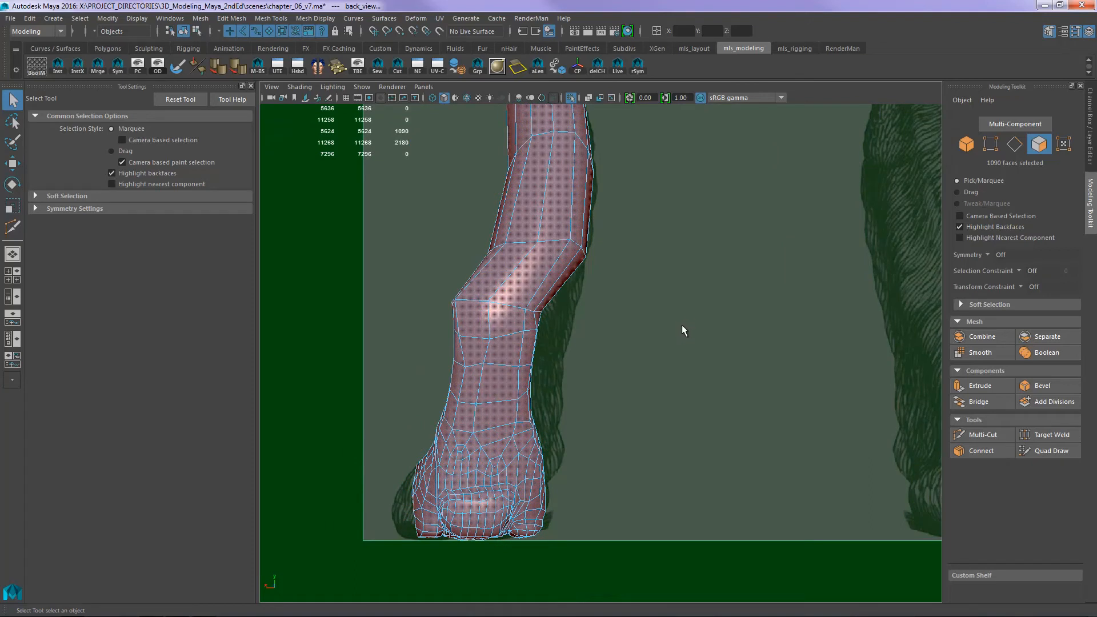
middle_click_drag(644, 331, 504, 408, "alt")
right_click_drag(504, 408, 540, 305, "alt")
middle_click_drag(584, 340, 619, 396, "alt")
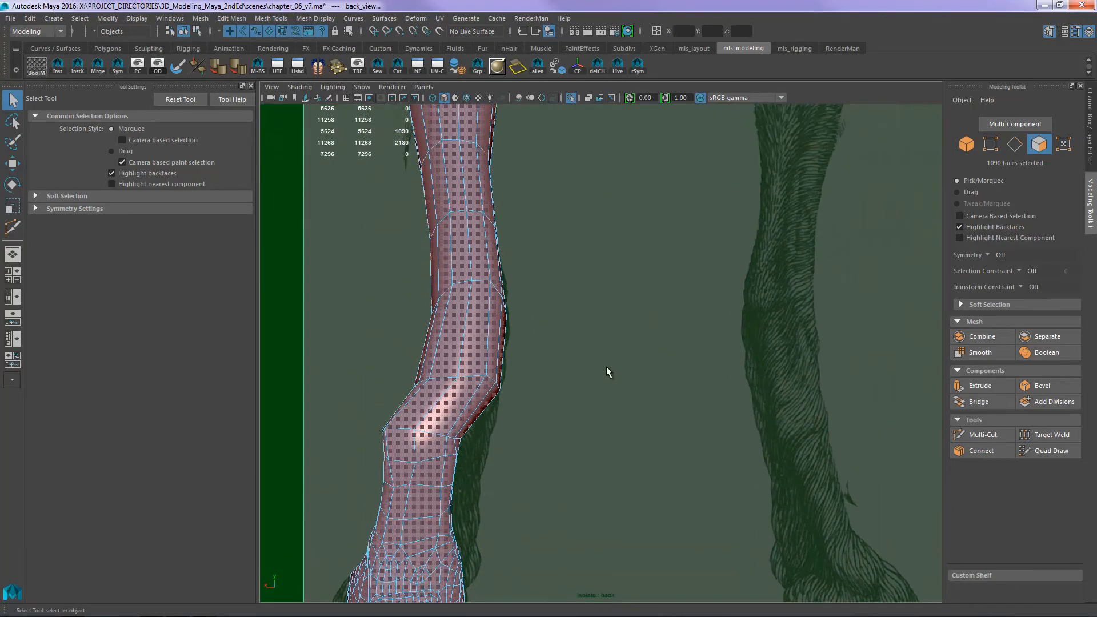
middle_click_drag(575, 365, 579, 339, "alt")
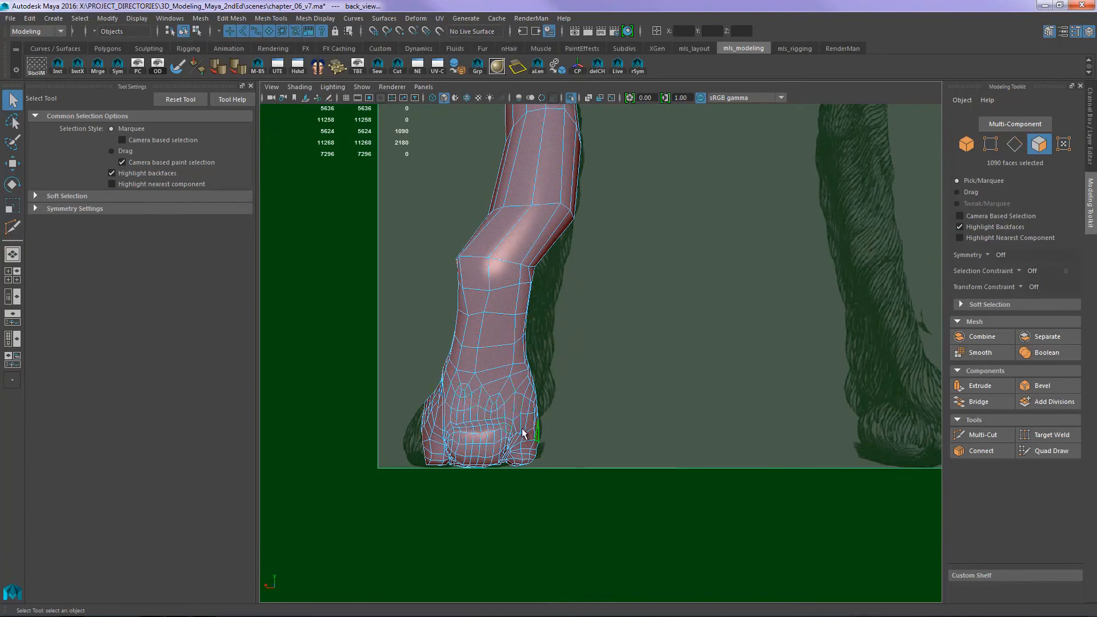
right_click_drag(585, 371, 649, 370, "alt")
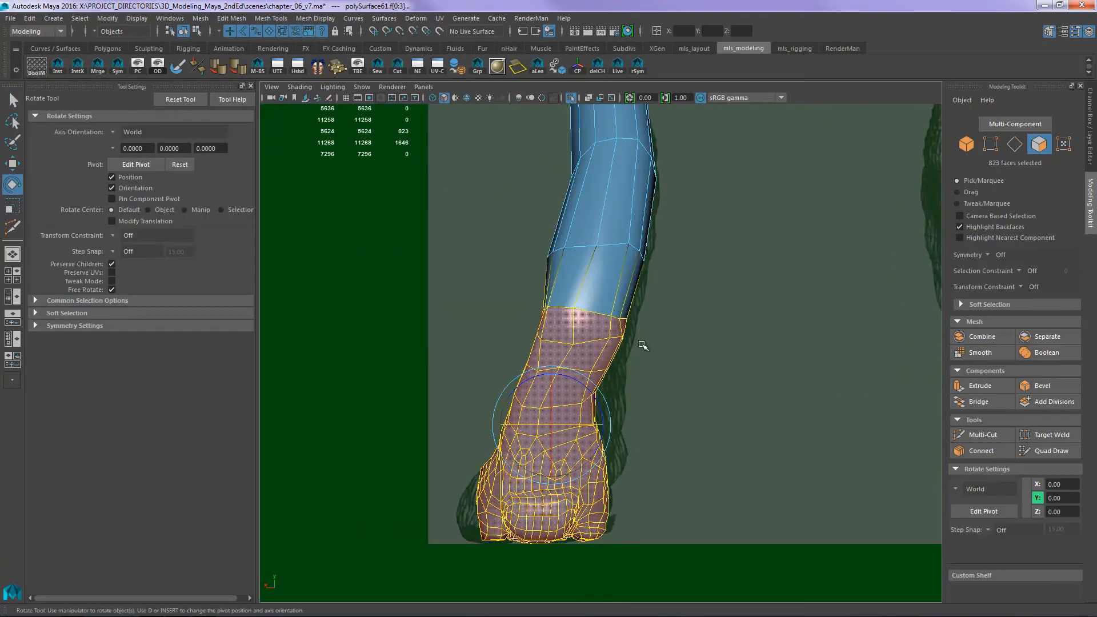
middle_click_drag(655, 389, 657, 286, "alt")
right_click_drag(615, 321, 676, 325, "alt")
middle_click_drag(676, 325, 674, 344, "alt")
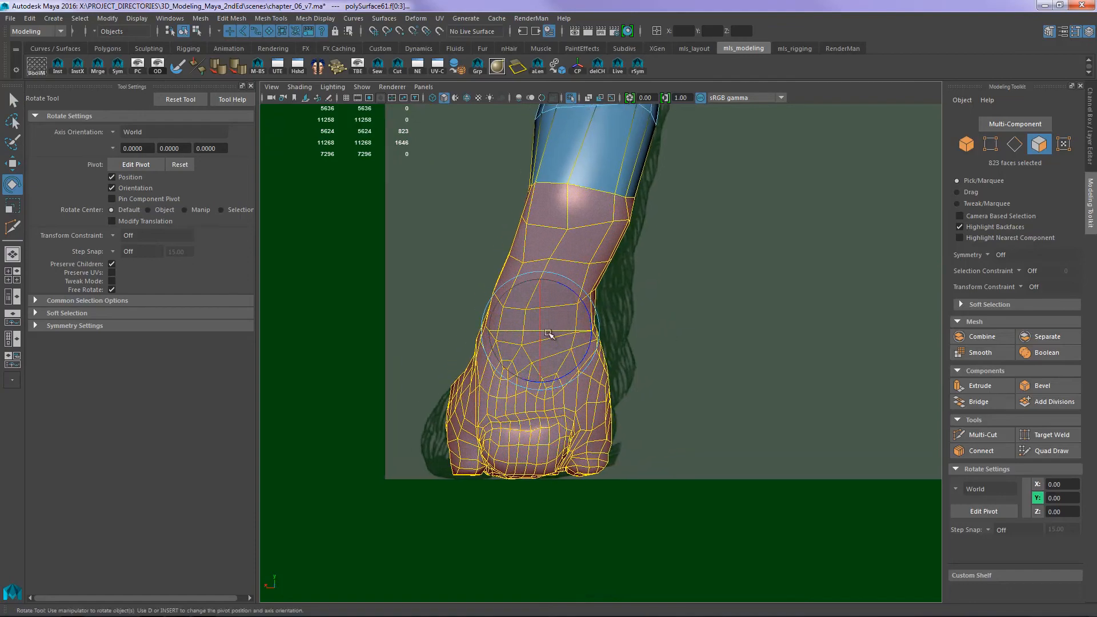
left_click_drag(556, 329, 573, 328)
- Select the ring of vertices just above the hock and move it toward the inner side of the leg
middle_click_drag(586, 163, 601, 302, "alt")
key("F9")
key("w")
middle_click_drag(595, 260, 544, 293, "alt")
left_click_drag(429, 234, 656, 336)
left_click_drag(562, 278, 585, 284)
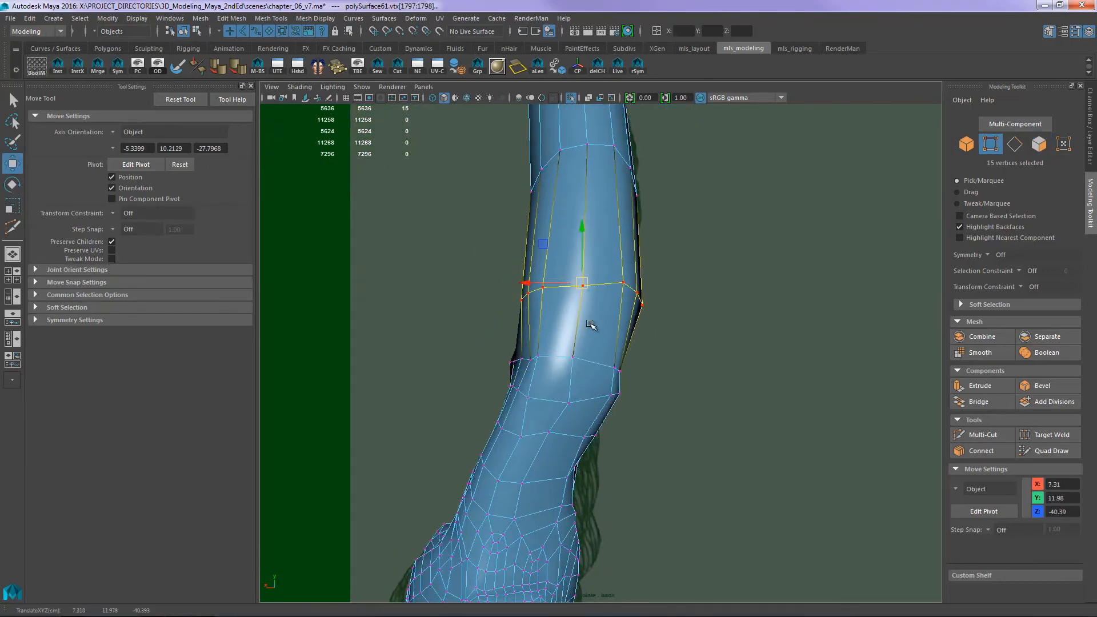
middle_click_drag(592, 325, 593, 282, "alt")
right_click_drag(592, 282, 670, 323, "alt")
middle_click_drag(638, 302, 670, 205, "alt")
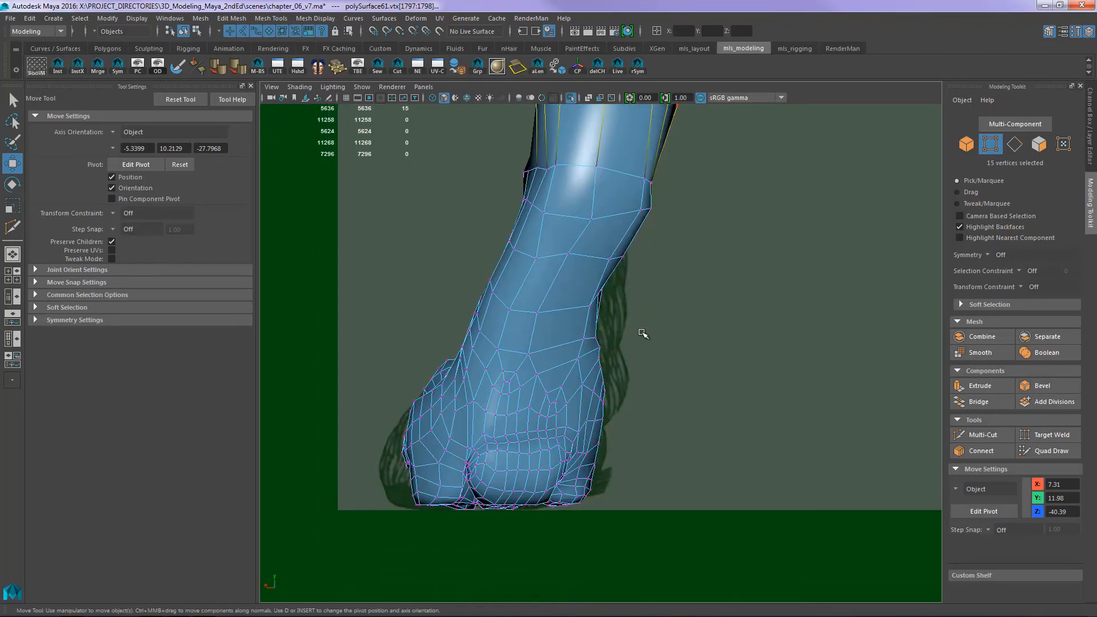
- Select the inner-side vertices just above the paw and move them toward the drawn leg edge in the back reference
middle_click_drag(617, 340, 601, 317, "alt")
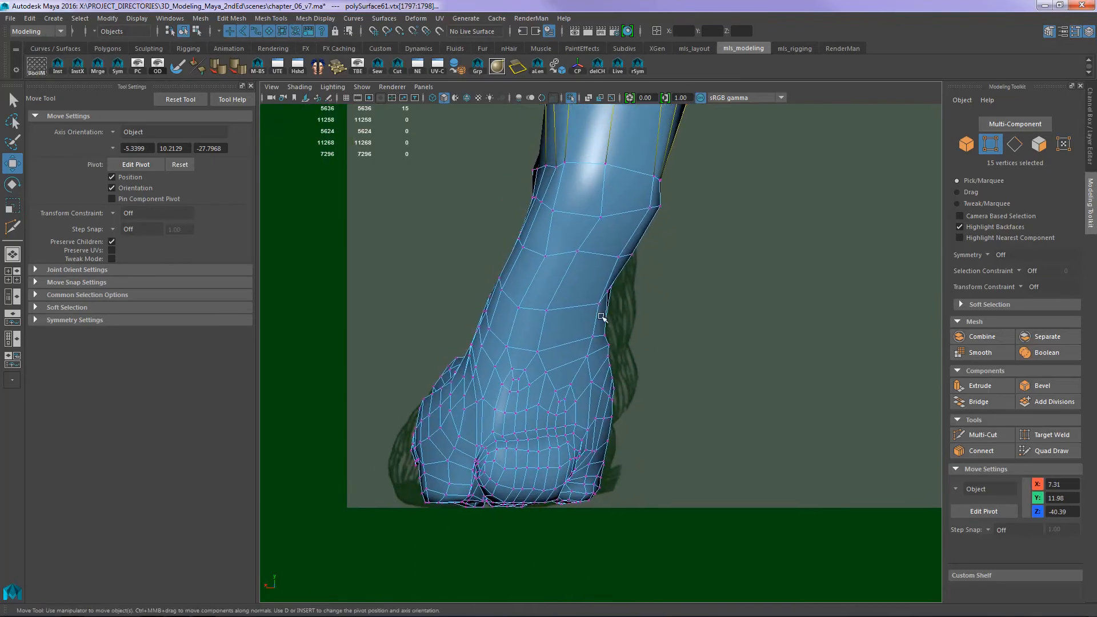
left_click(613, 291)
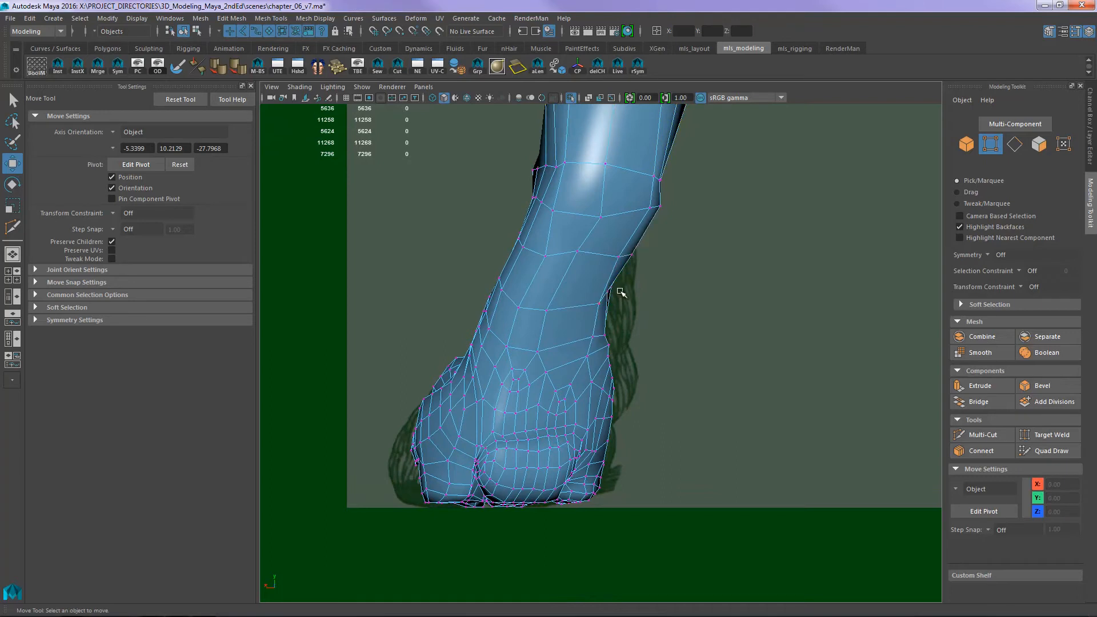
left_click(609, 292)
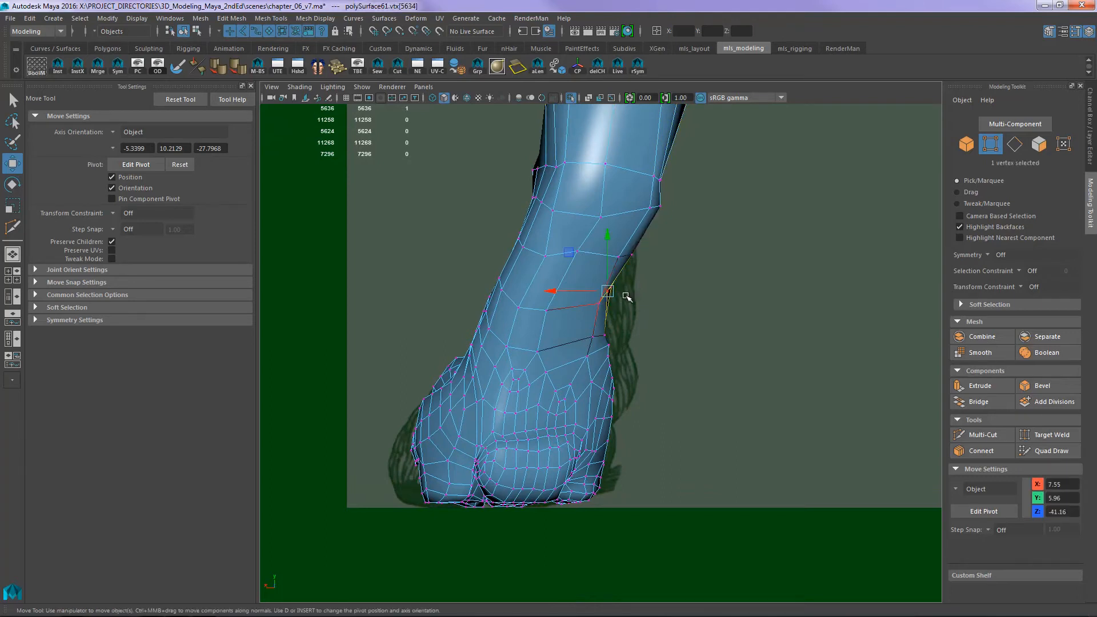
left_click_drag(601, 332, 616, 344)
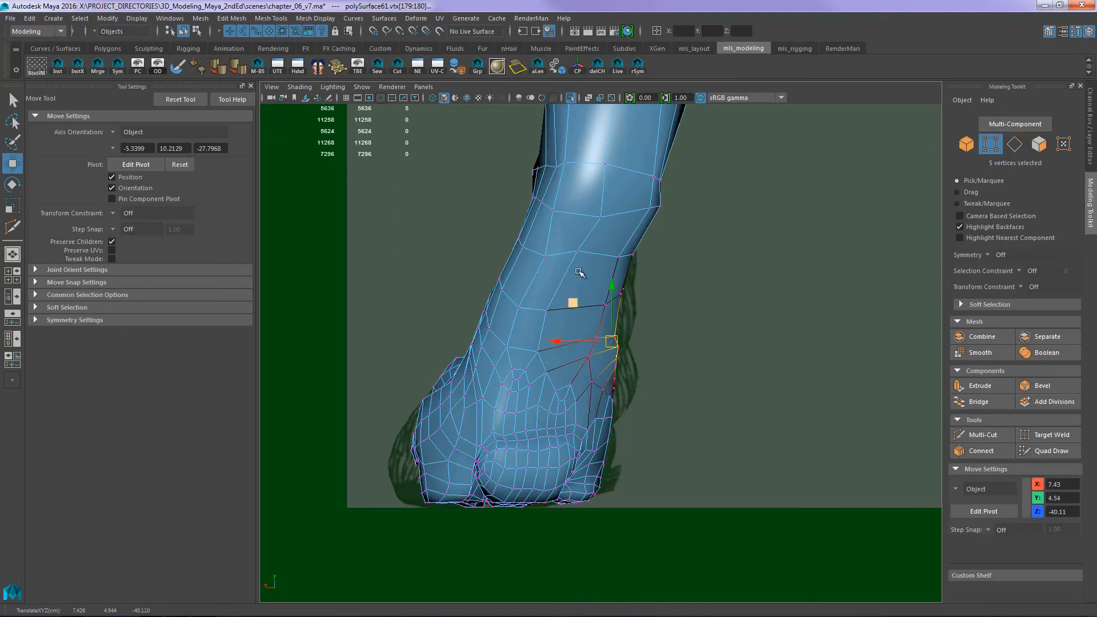
left_click(666, 288)
- Pick a vertex on the outer side of the hock and compare the shaded lower leg and paw with the side reference
middle_click_drag(709, 235, 681, 330, "alt")
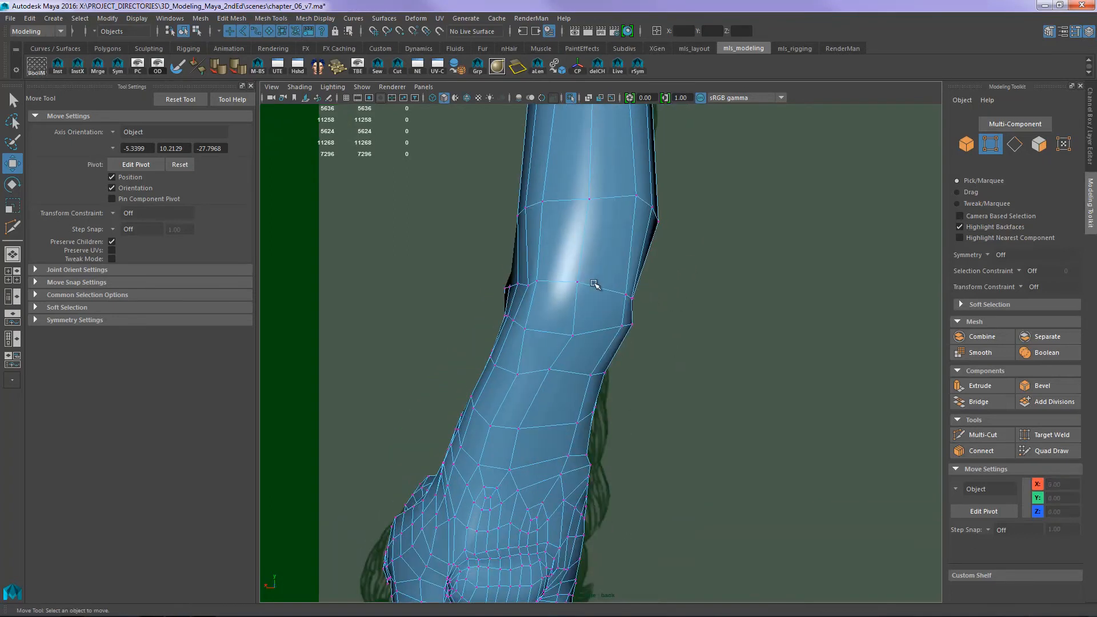
middle_click_drag(559, 273, 579, 339, "alt")
left_click(527, 330)
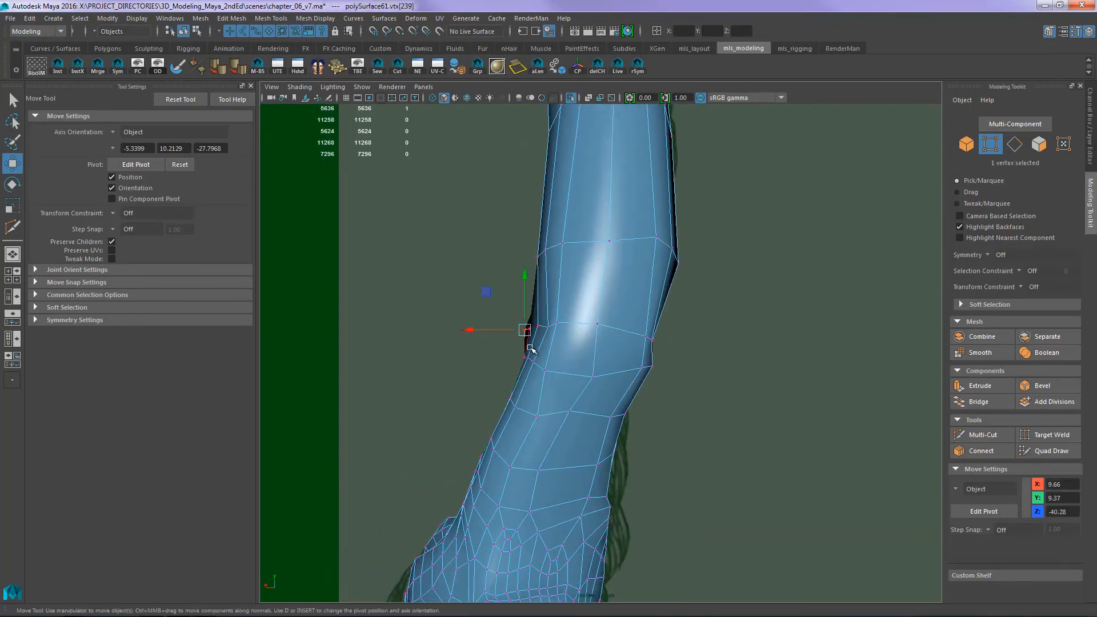
key("space")
left_click_drag(516, 340, 664, 329)
middle_click_drag(716, 330, 775, 289, "alt")
key("5")
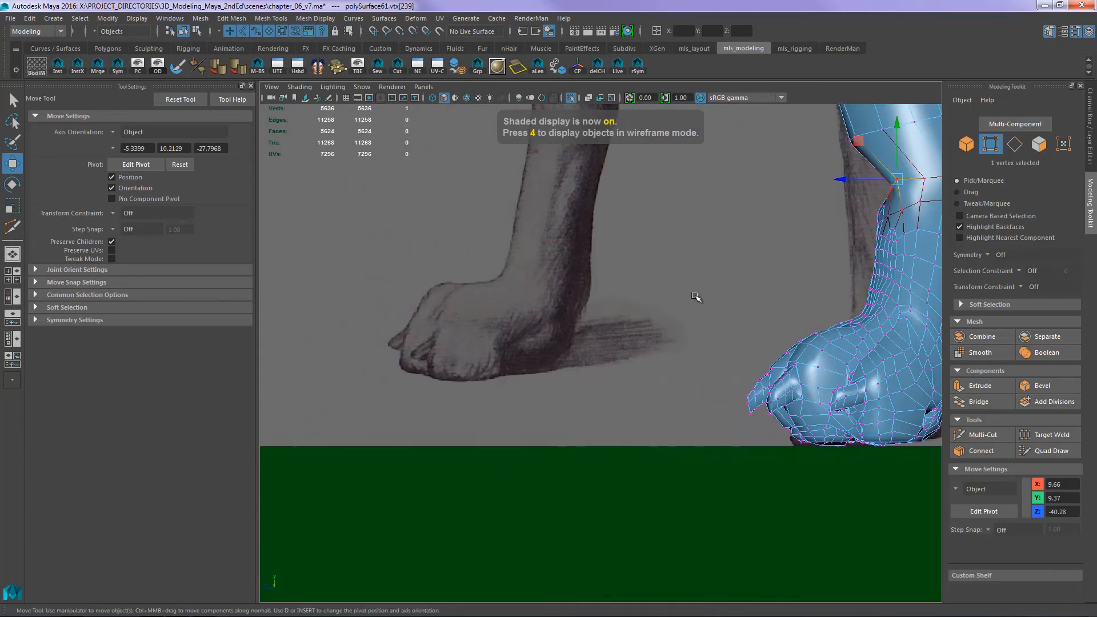
right_click_drag(697, 297, 460, 302, "alt")
middle_click_drag(728, 288, 434, 287, "alt")
right_click_drag(600, 341, 635, 303)
left_click(764, 286)
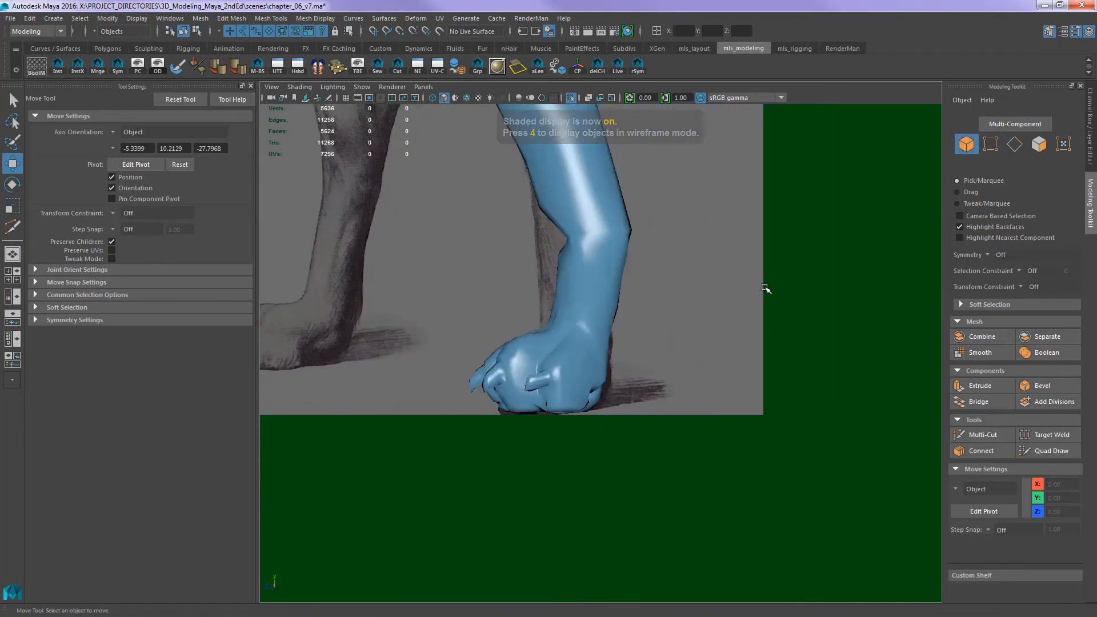
left_click_drag(652, 335, 599, 309)
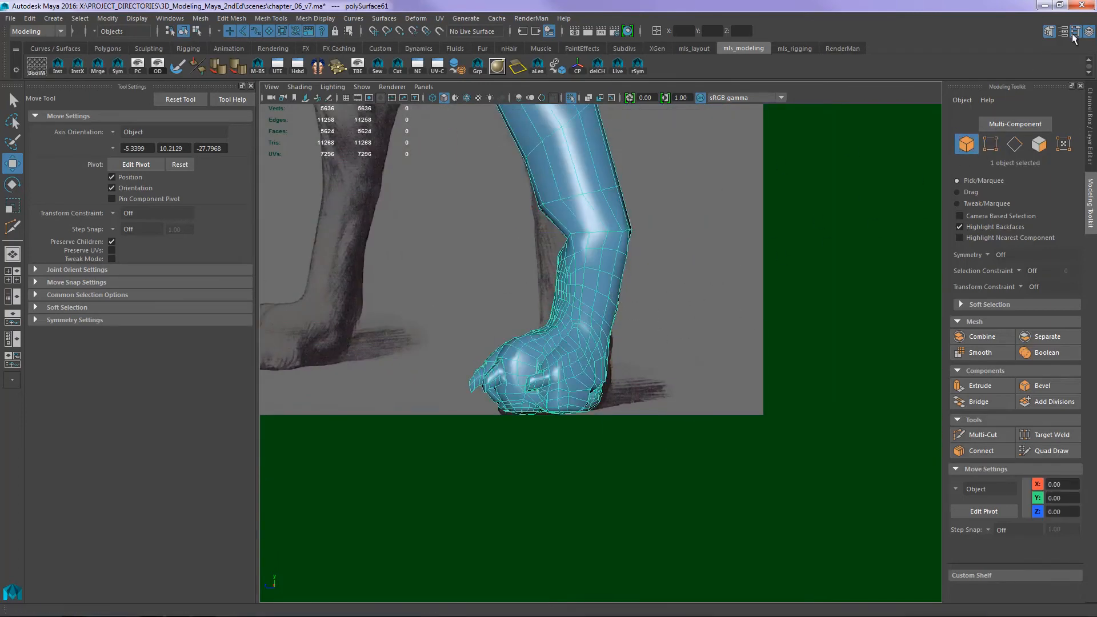
- Switch to the scanned reference folder in Windows Explorer, examine the hind feet in 01_dog_side, and return to Maya
key("alt+Tab")
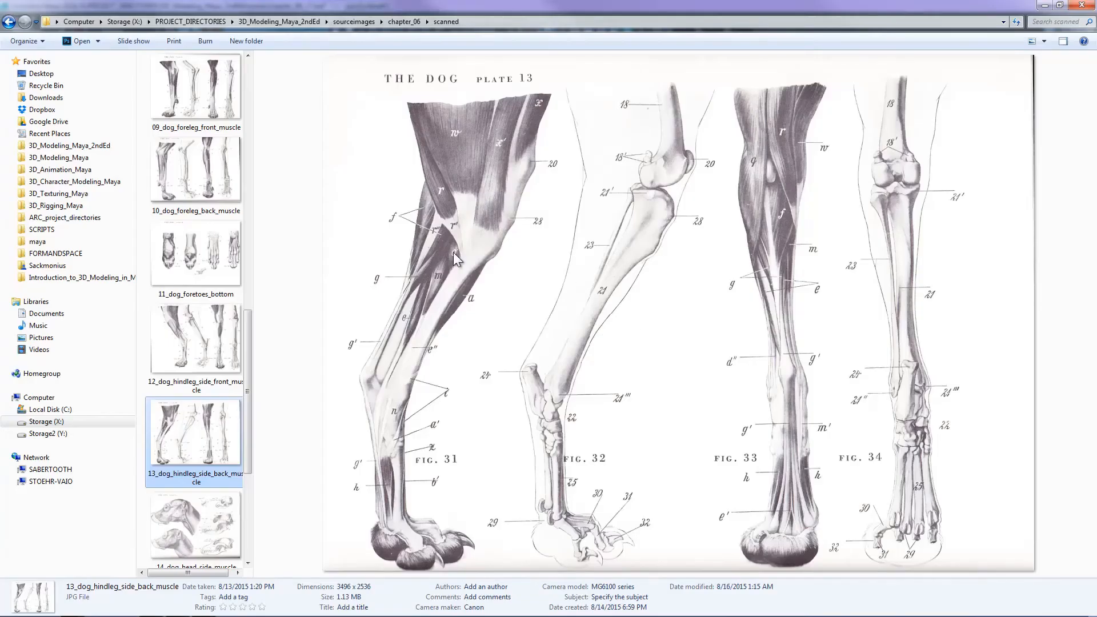
scroll(246, 154, "up", 10)
left_click(225, 96)
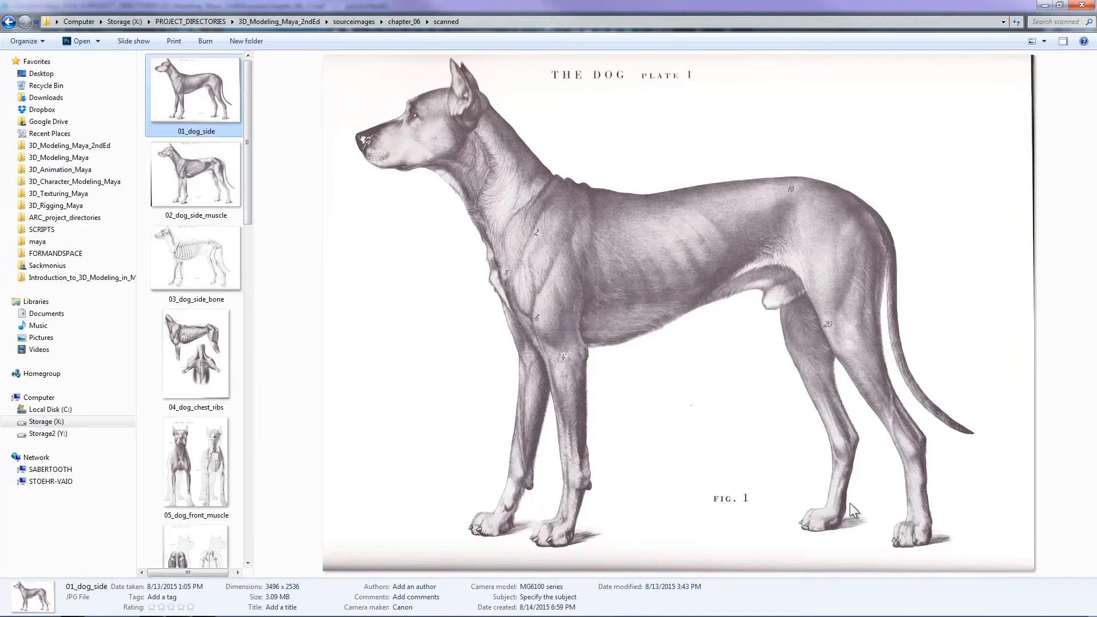
key("alt+Tab")
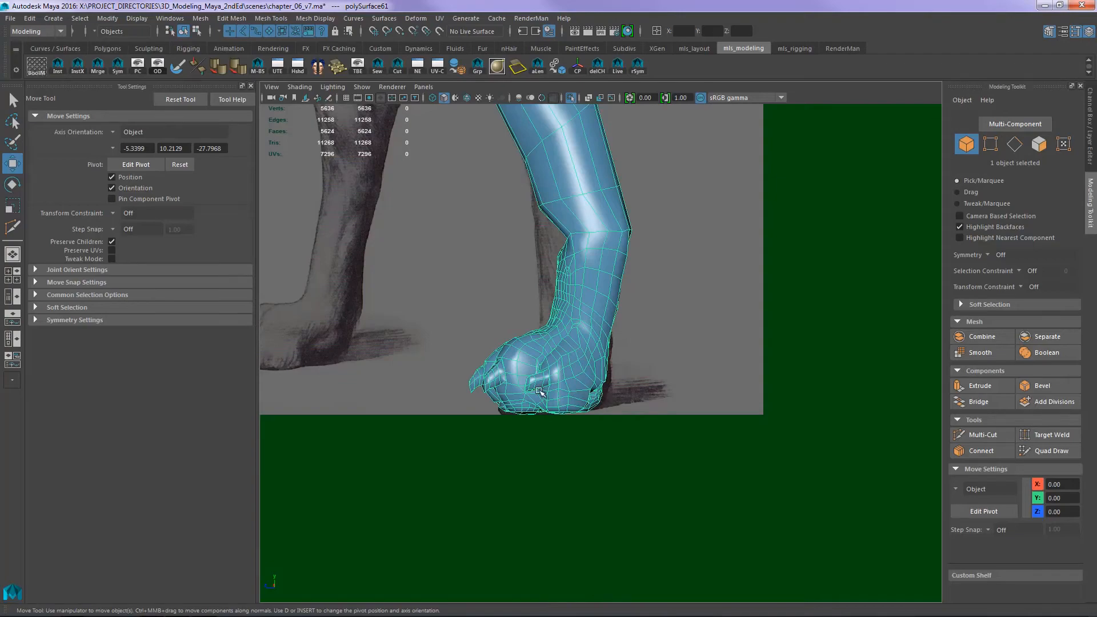
- In the back view, tweak soft-selected vertices along the inner and outer edges of the hock to fit the reference outline
scroll(636, 258, "up", 3)
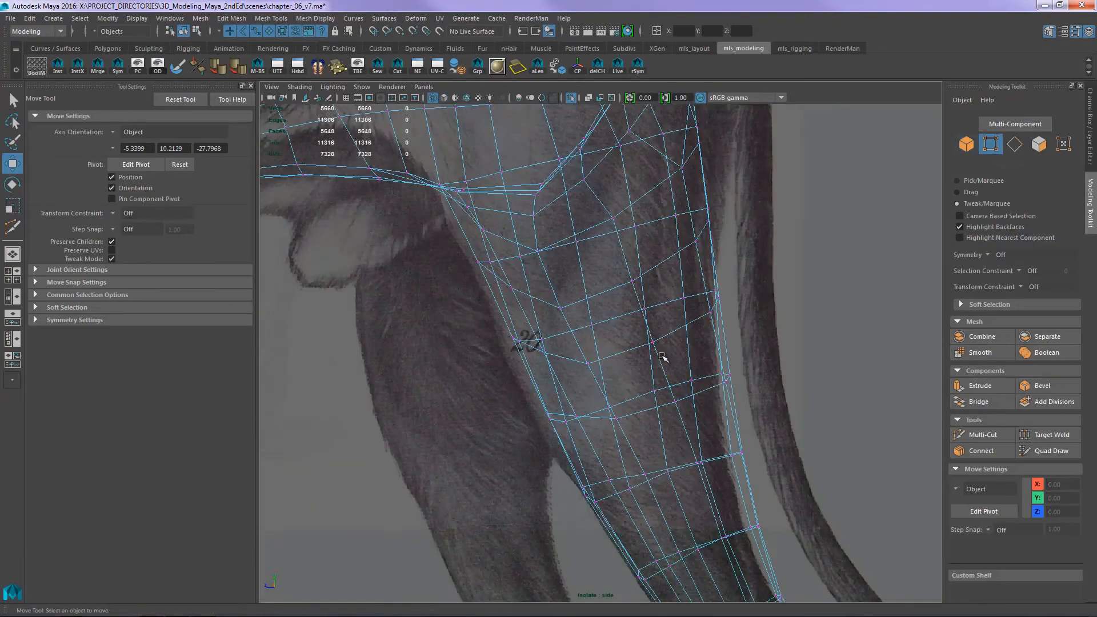
scroll(605, 298, "down", 5)
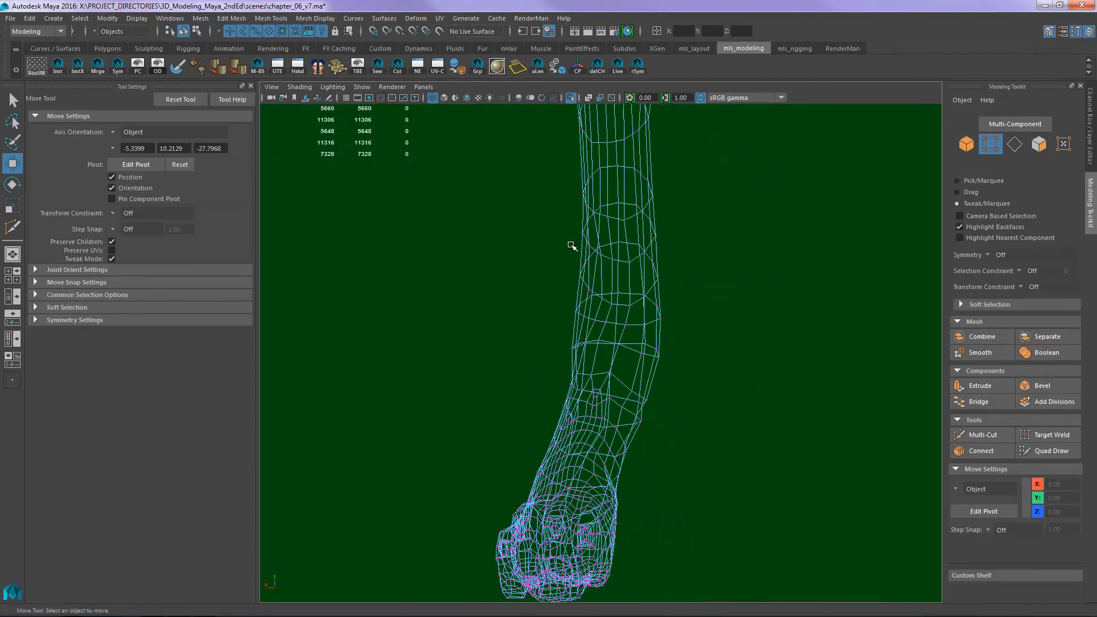
key("space")
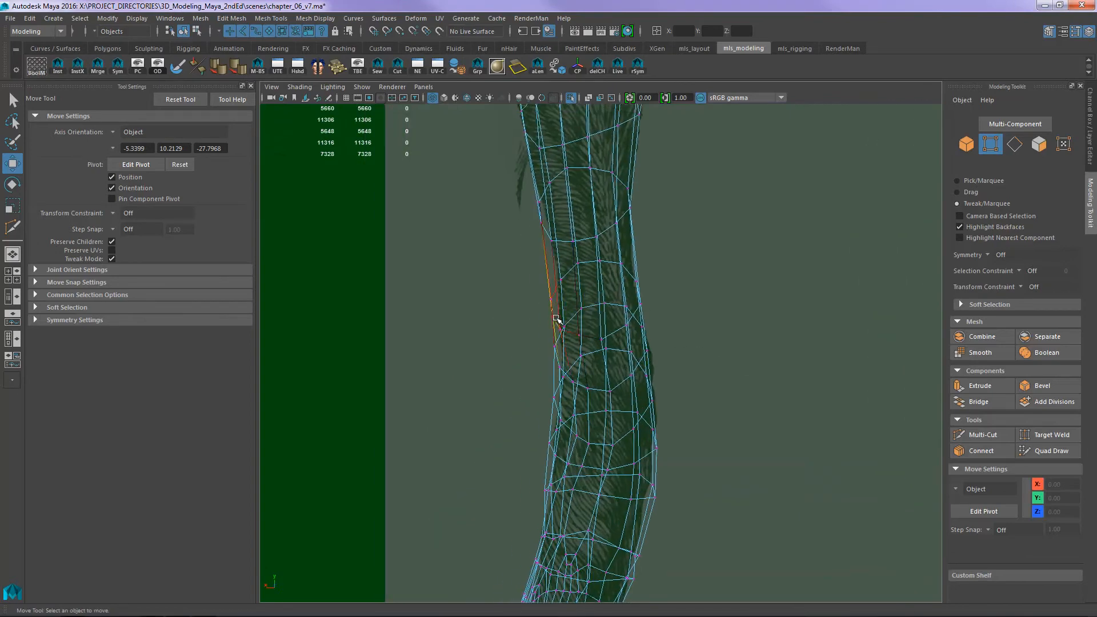
mouse_move(559, 318)
left_mouse_down()
mouse_move(571, 297)
mouse_move(561, 296)
left_mouse_up()
left_click_drag(556, 346, 561, 344)
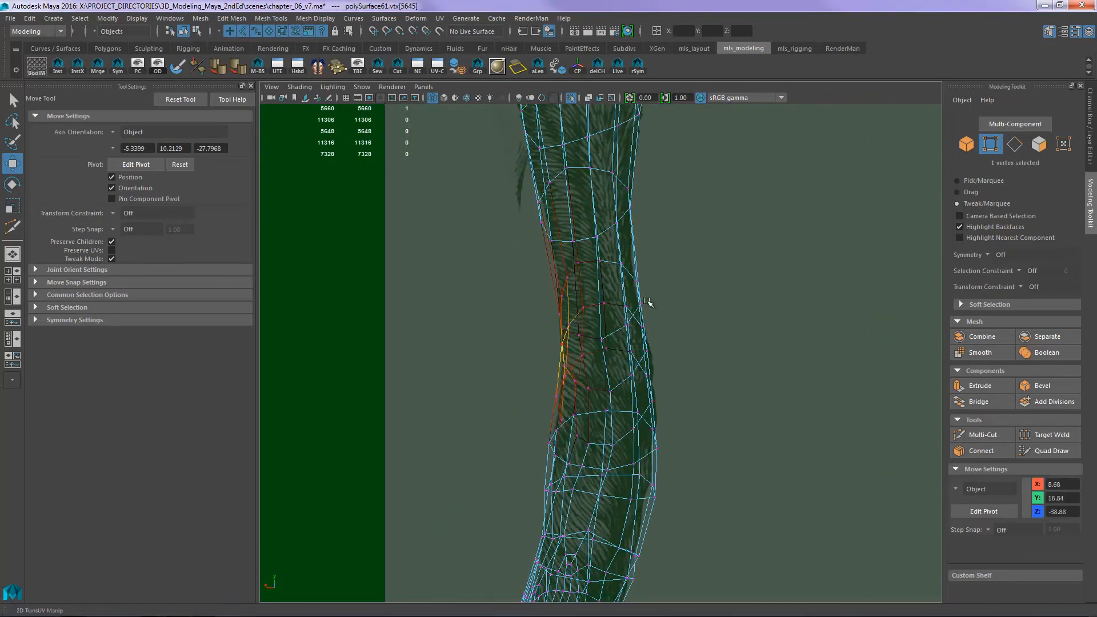
left_click_drag(647, 350, 652, 351)
middle_click_drag(659, 455, 661, 314, "alt")
left_click_drag(659, 307, 655, 303)
left_click_drag(640, 414, 634, 408)
left_click_drag(655, 354, 649, 350)
left_click_drag(619, 476, 614, 472)
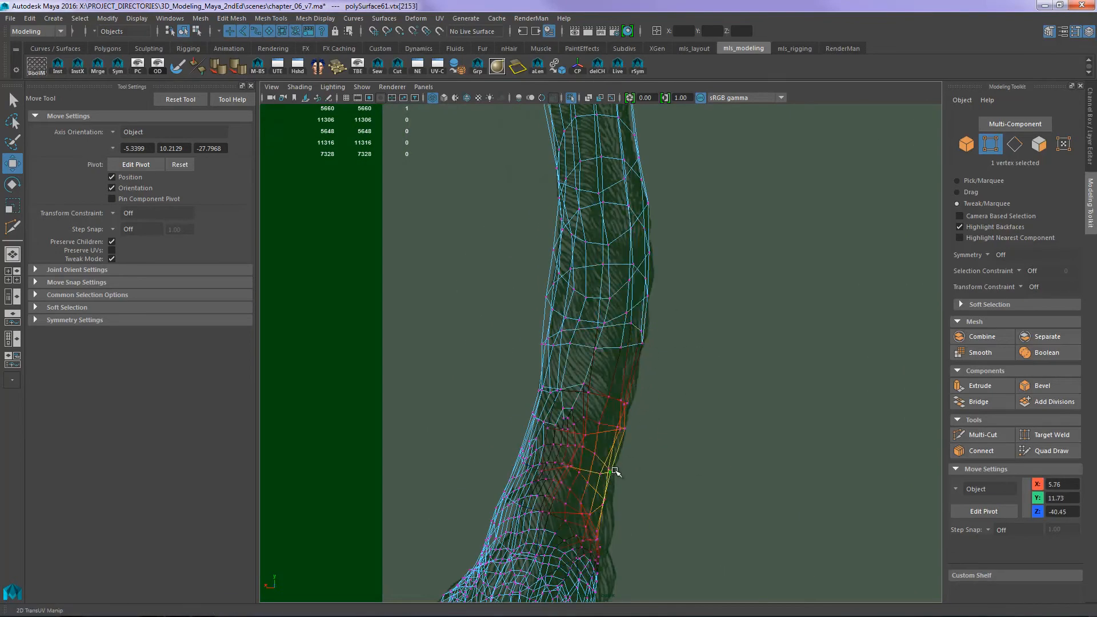
- Tweak soft-selected vertices down the inner edge of the shin to the paw and across the back of the ankle
middle_click_drag(609, 549, 607, 476, "alt")
left_click_drag(593, 588, 597, 589)
middle_click_drag(597, 589, 594, 482, "alt")
left_click_drag(601, 402, 605, 404)
key("5")
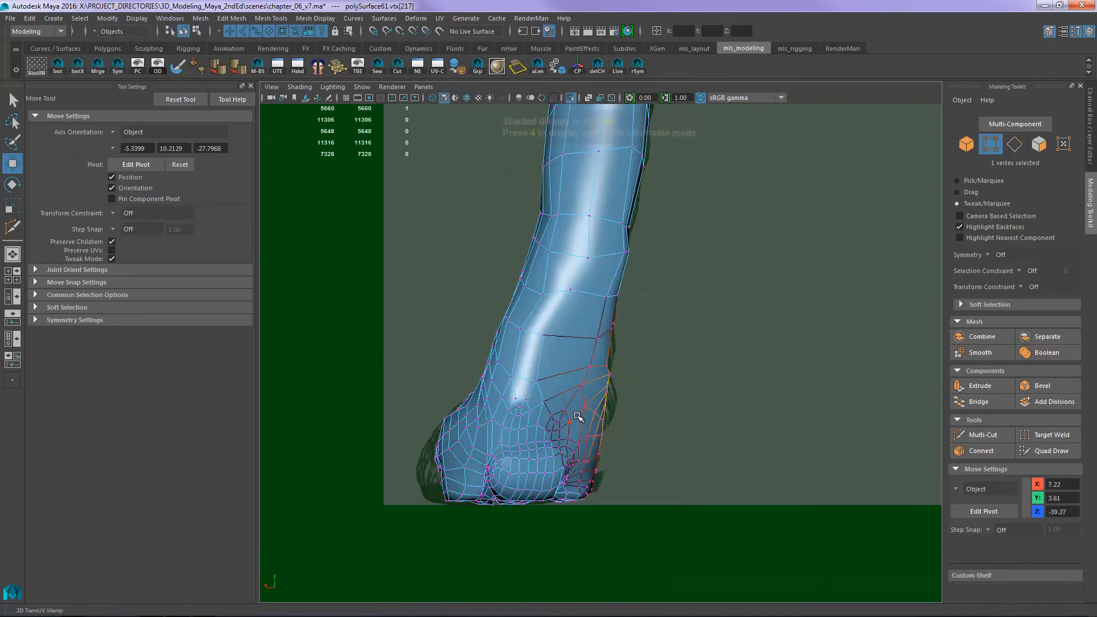
left_click_drag(543, 448, 542, 443)
left_click_drag(578, 407, 582, 404)
middle_click_drag(583, 404, 599, 484, "alt")
- Adjust soft-selected vertices along the outer side of the leg from above the paw up past the hock
left_click_drag(546, 409, 542, 404)
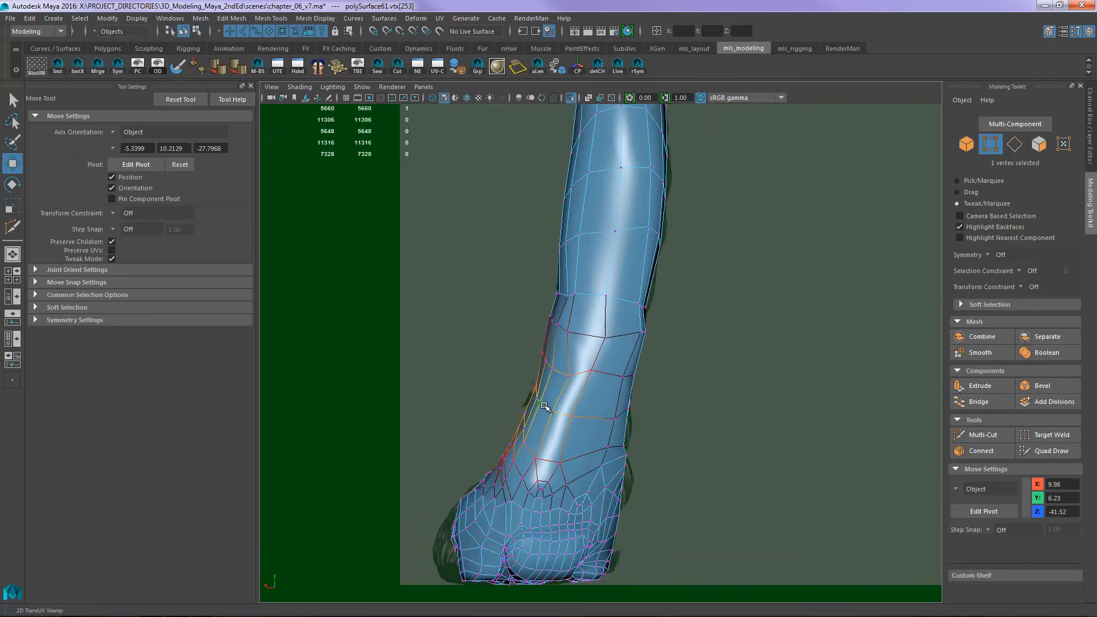
left_click_drag(512, 459, 519, 460)
middle_click_drag(554, 336, 551, 372, "alt")
left_click_drag(553, 360, 561, 361)
middle_click_drag(561, 350, 537, 448, "alt")
left_click_drag(539, 377, 542, 374)
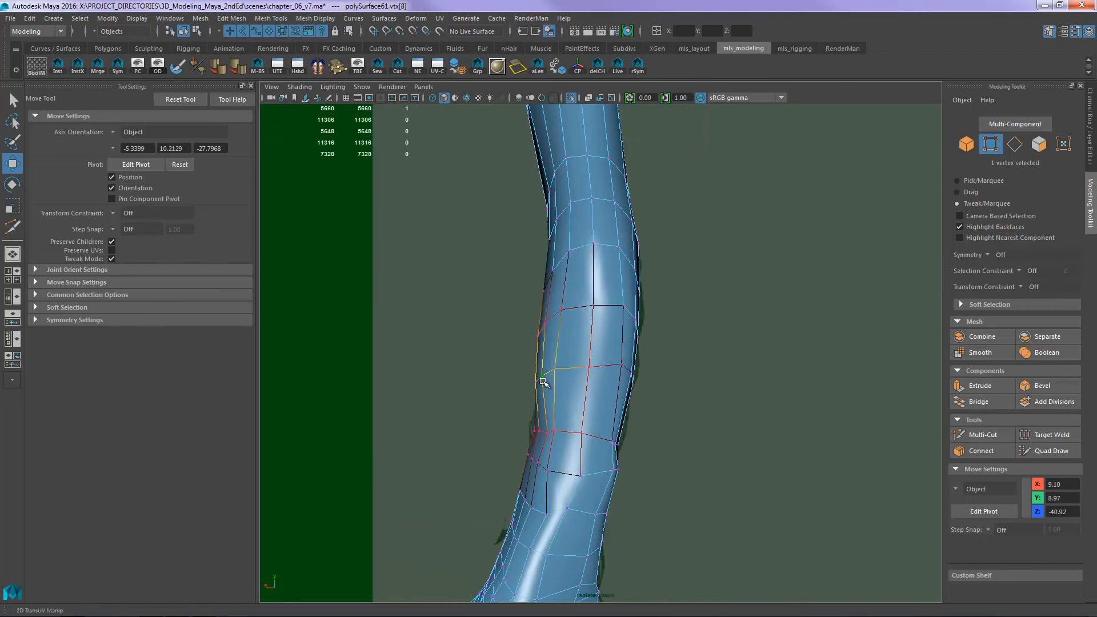
middle_click_drag(544, 380, 555, 325, "alt")
- Even out the edge flow around the lower hindleg with the Sculpt Geometry Tool, checking it from several sides
right_click_drag(600, 380, 660, 360)
left_click(602, 343)
left_click(178, 66)
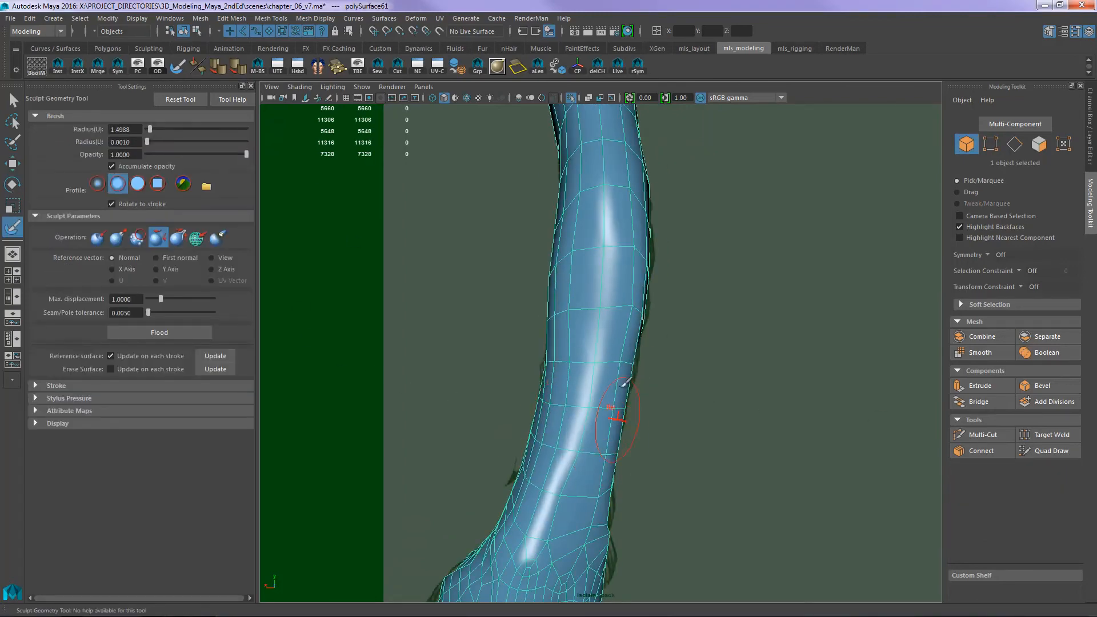
key("space")
left_click_drag(604, 434, 605, 402)
left_click_drag(634, 420, 732, 423, "alt")
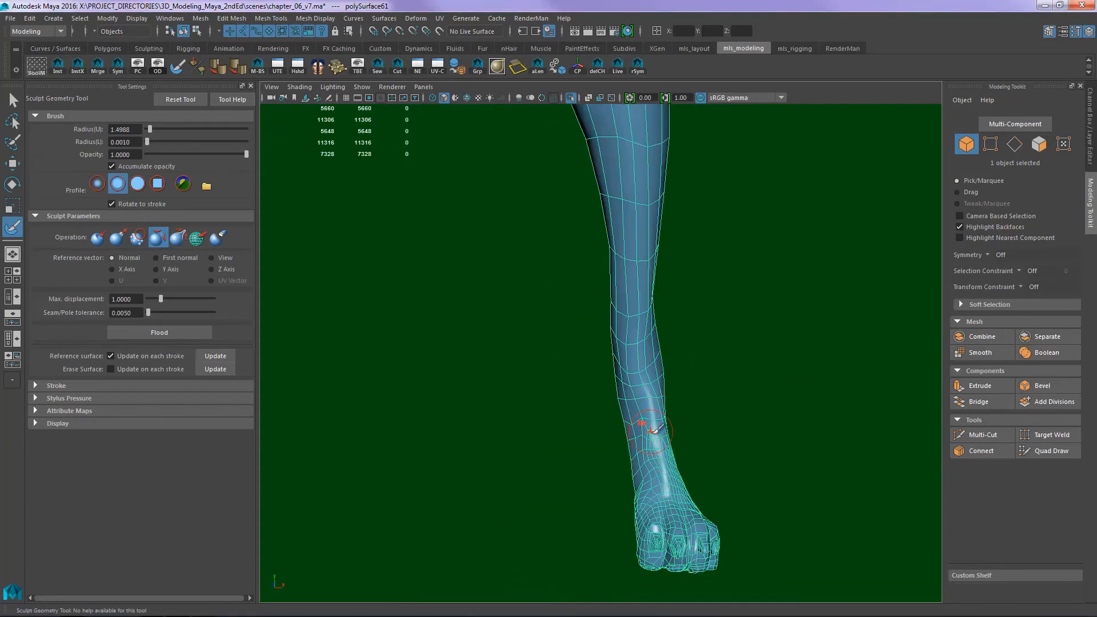
left_click_drag(633, 377, 720, 403, "alt")
right_click_drag(669, 400, 796, 465, "alt")
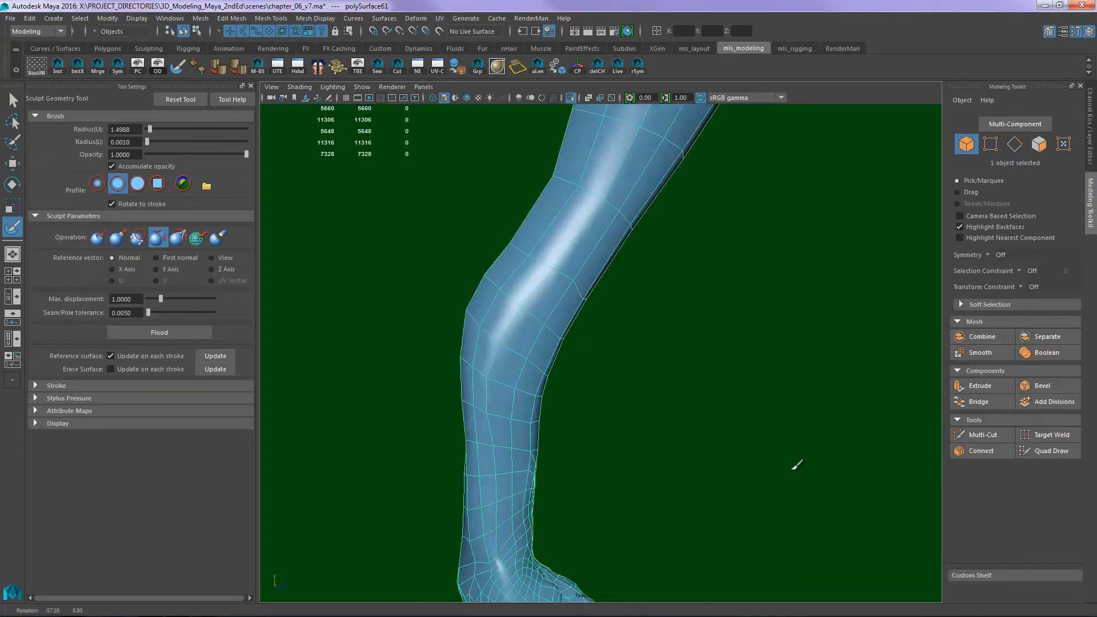
middle_click_drag(615, 571, 653, 391, "alt")
left_click_drag(573, 400, 800, 372, "alt")
right_click_drag(800, 372, 724, 327, "alt")
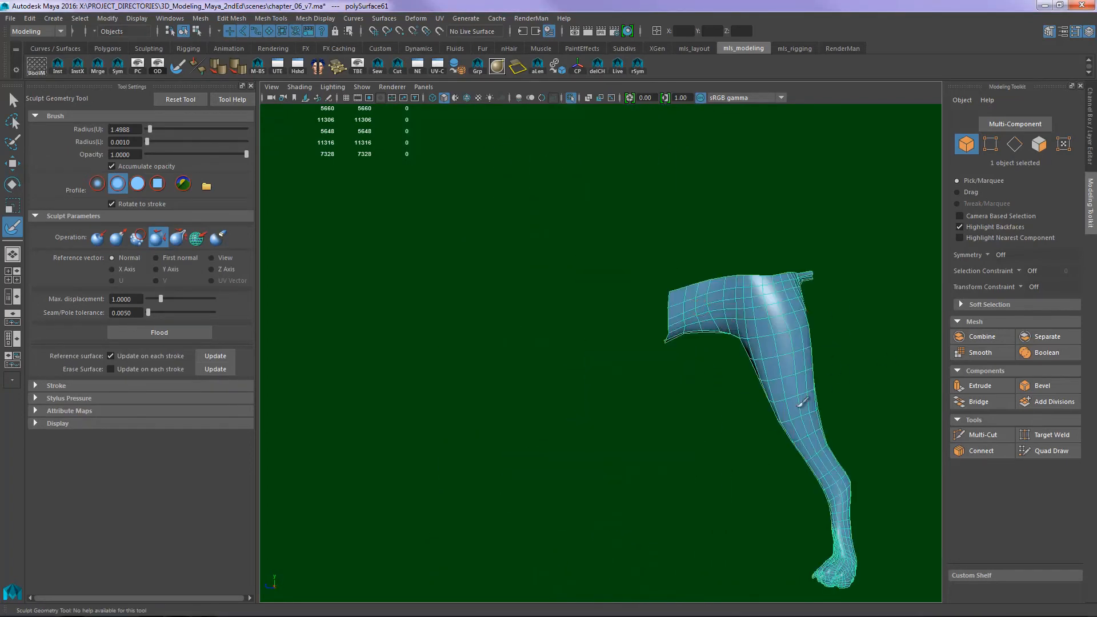
- Deselect the mesh and examine the whole hindleg in perspective and against the front reference down to the paw
key("q")
left_click(831, 374)
mouse_move(831, 380)
left_mouse_down("alt")
mouse_move(556, 425)
mouse_move(639, 407)
left_mouse_up("alt")
middle_click_drag(717, 410, 653, 435, "alt")
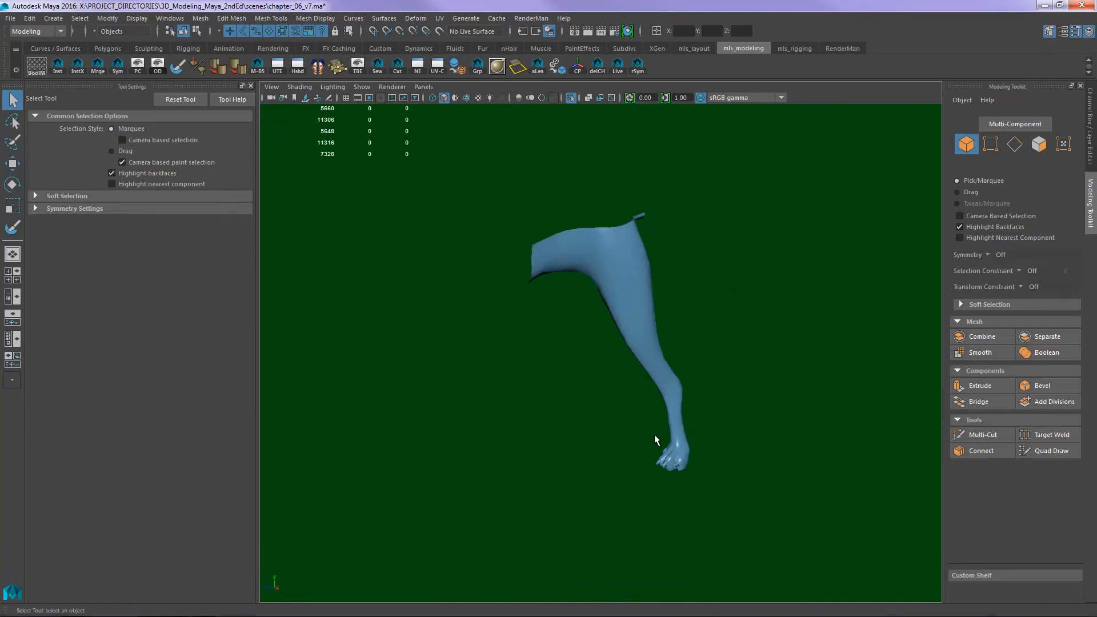
key("space")
left_click_drag(742, 408, 742, 439)
right_click_drag(732, 379, 783, 406, "alt")
middle_click_drag(783, 408, 579, 399, "alt")
right_click_drag(579, 399, 685, 457, "alt")
middle_click_drag(692, 578, 695, 343, "alt")
- In the wireframe back view, pull the outer edge of the thigh inward with a soft-selected vertex to follow the reference
key("space")
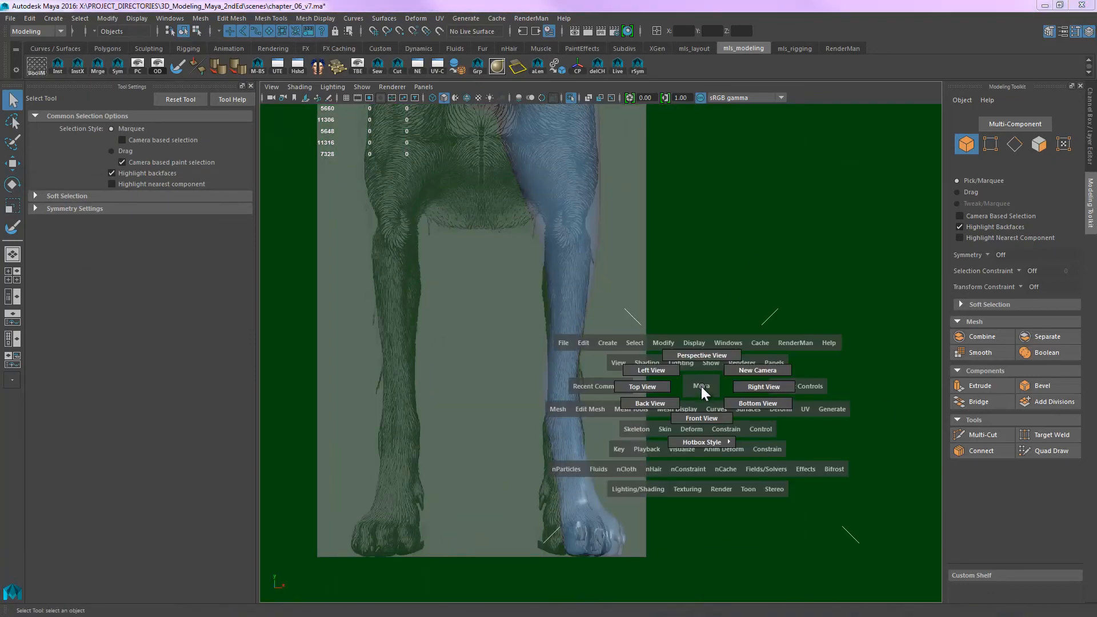
left_click_drag(701, 386, 649, 404)
middle_click_drag(722, 348, 672, 572, "alt")
middle_click_drag(493, 432, 512, 300, "alt")
left_click(569, 343)
key("4")
middle_click_drag(637, 231, 677, 388, "alt")
right_click_drag(623, 320, 565, 308)
key("w")
middle_click_drag(550, 289, 538, 356, "alt")
left_click(514, 324)
key("b")
mouse_move(517, 325)
left_mouse_down()
mouse_move(589, 339)
mouse_move(536, 326)
left_mouse_up()
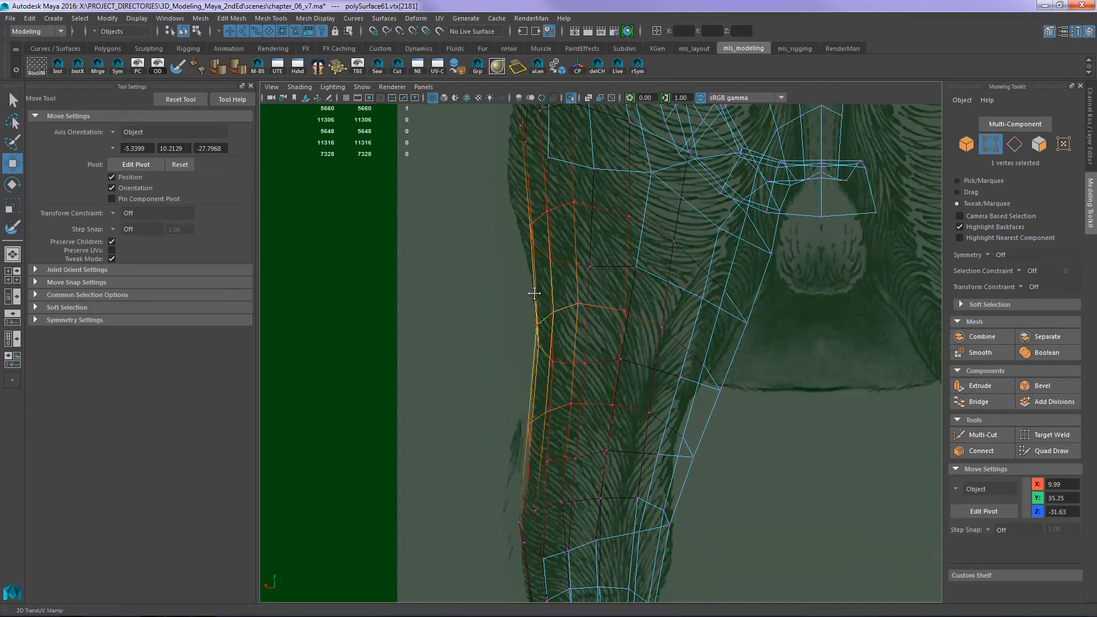
- Pull the outer edge of the upper thigh outward to the hip contour in the back reference
middle_click_drag(536, 294, 537, 422, "alt")
left_click_drag(525, 270, 507, 290)
middle_click_drag(517, 309, 520, 462, "alt")
left_click(534, 280)
- In the wireframe back view, move soft-selected vertices along the inner edge of the thigh onto the reference contour
middle_click_drag(556, 389, 501, 130, "alt")
left_click_drag(666, 412, 640, 397)
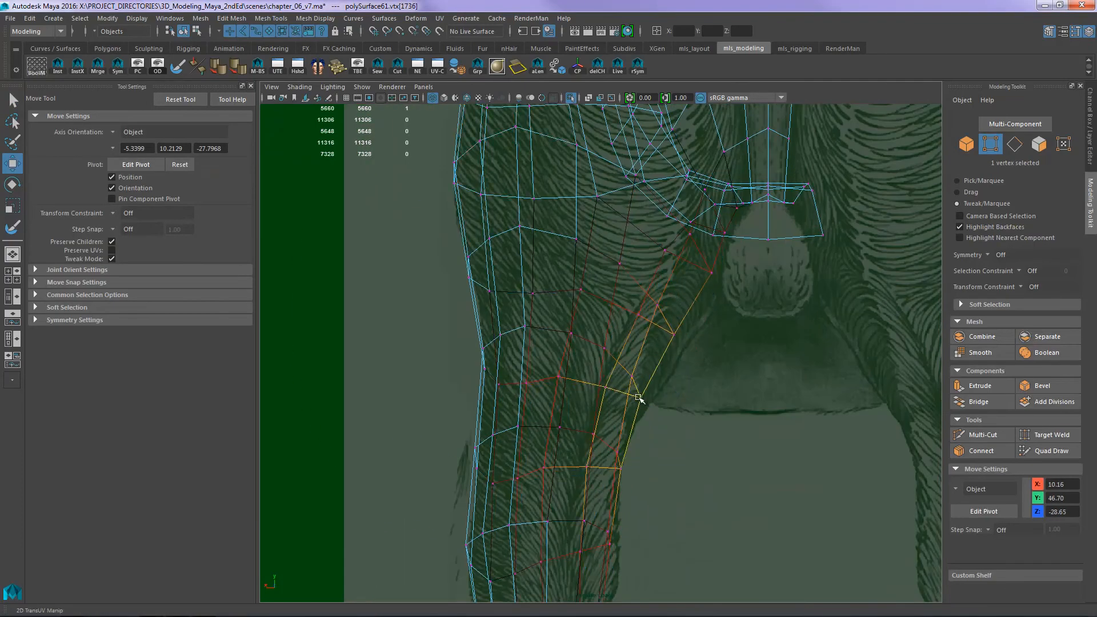
left_click_drag(716, 280, 719, 290)
left_click_drag(662, 312, 673, 322)
middle_click_drag(620, 532, 614, 336, "alt")
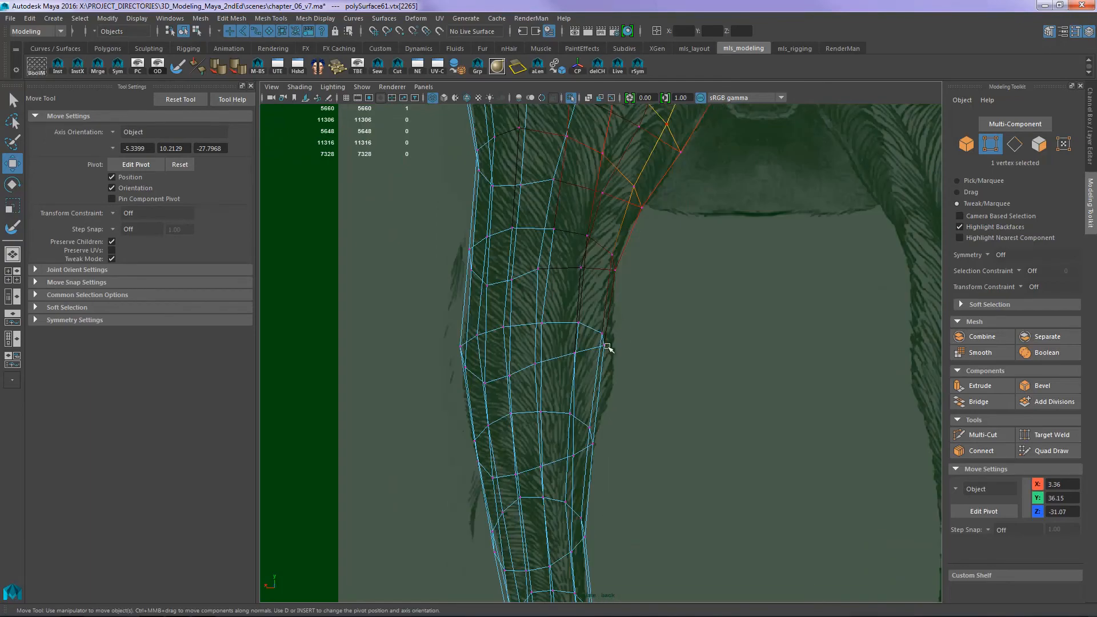
- Shape the inner edge of the leg below the thigh to the back reference, working down toward the hock
left_click_drag(606, 346, 614, 371)
left_click_drag(622, 288, 615, 271)
left_click_drag(597, 453, 591, 447)
middle_click_drag(591, 447, 574, 340, "alt")
left_click_drag(570, 393, 578, 391)
- Adjust the outer edge of the lower hindleg to the contour in the back reference
middle_click_drag(540, 166, 536, 392, "alt")
middle_click_drag(486, 246, 505, 360, "alt")
left_click_drag(447, 340, 453, 338)
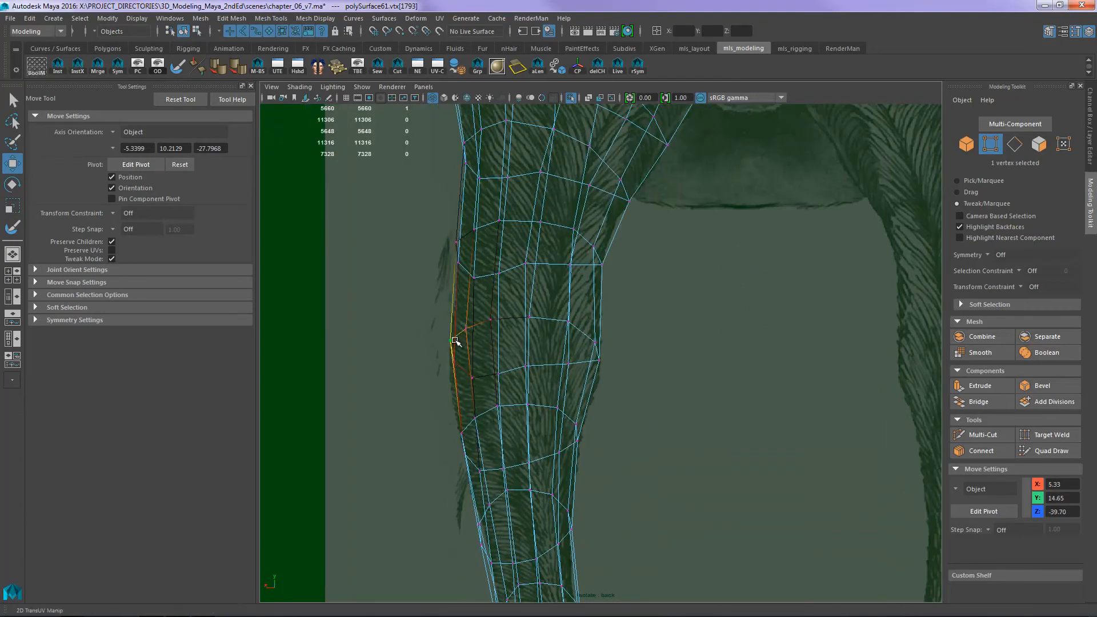
middle_click_drag(458, 255, 475, 328, "alt")
left_click_drag(473, 326, 477, 327)
- In the wireframe side view, pull the hindleg's rear contour inward to the reference and even out the nearby edge loops
middle_click_drag(545, 425, 578, 313, "alt")
key("space")
left_click_drag(578, 314, 641, 313)
left_click_drag(599, 263, 591, 265)
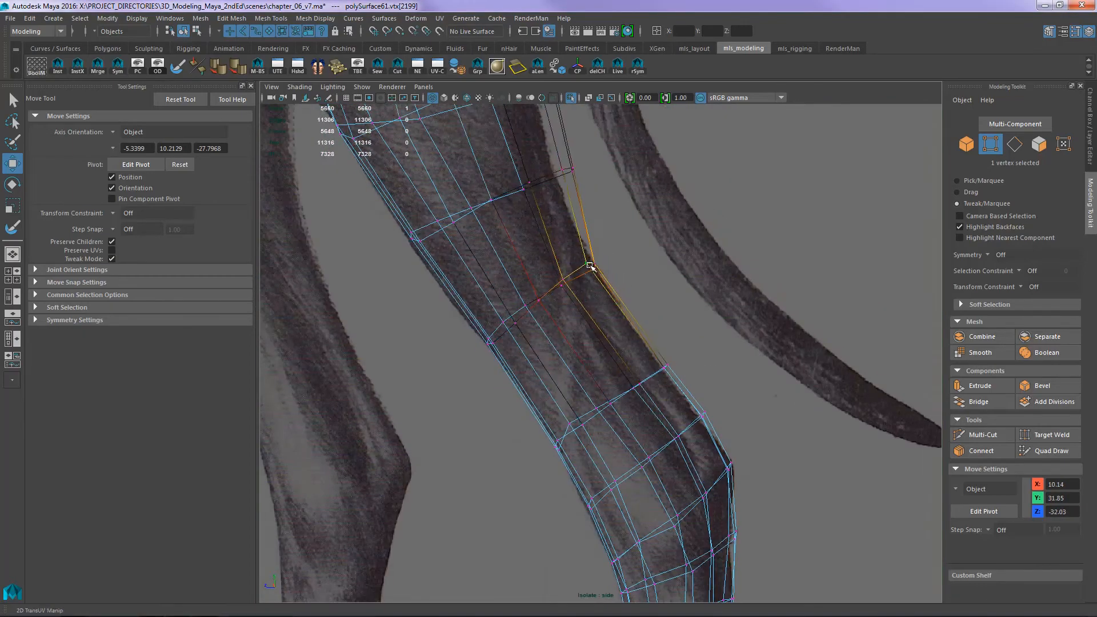
middle_click_drag(590, 264, 604, 410, "alt")
left_click_drag(583, 317, 562, 321)
middle_click_drag(505, 348, 488, 480, "alt")
left_click_drag(539, 351, 525, 351)
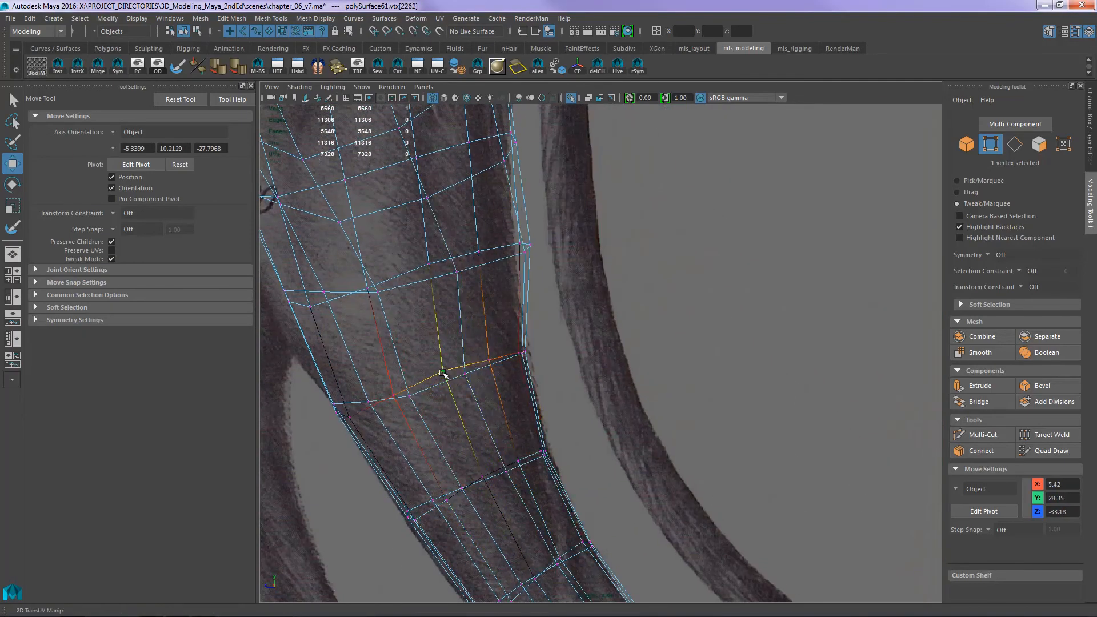
middle_click_drag(441, 372, 524, 343, "alt")
- In the shaded side view, refine the vertex spacing along the hindleg while working up the thigh
key("5")
left_click_drag(577, 366, 580, 363)
middle_click_drag(596, 344, 592, 516, "alt")
left_click_drag(553, 323, 539, 326)
middle_click_drag(523, 240, 536, 353, "alt")
left_click_drag(558, 323, 544, 331)
middle_click_drag(517, 260, 536, 374, "alt")
left_click_drag(573, 332, 600, 338)
middle_click_drag(588, 263, 573, 252, "alt")
mouse_move(840, 283)
right_mouse_down("alt")
mouse_move(792, 285)
mouse_move(808, 286)
right_mouse_up("alt")
- Switch back to wireframe in the side view and reposition the vertices around the rump and rear edge of the upper thigh
key("5")
key("4")
right_click_drag(583, 296, 468, 328, "alt")
middle_click_drag(618, 378, 661, 338, "alt")
right_click_drag(661, 338, 737, 337, "alt")
left_click_drag(626, 327, 634, 323)
middle_click_drag(622, 232, 618, 309, "alt")
left_click_drag(614, 251, 644, 255)
middle_click_drag(639, 251, 627, 316, "alt")
left_click_drag(602, 258, 625, 247)
left_click(626, 294)
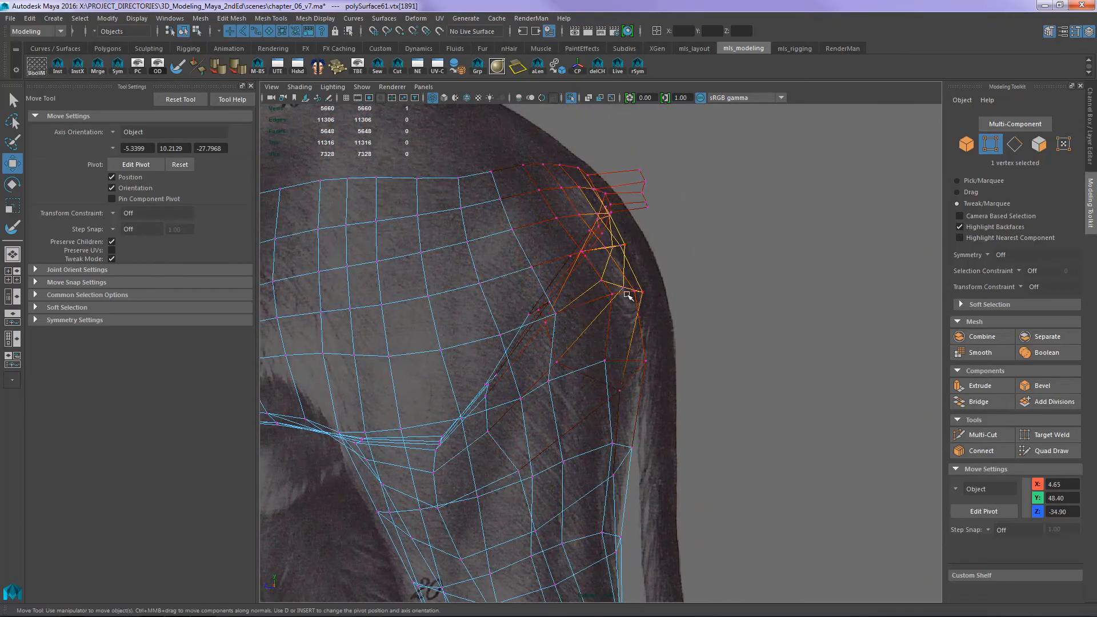
- Reposition the vertices across the upper thigh and along its front edge beneath the flank fold
middle_click_drag(598, 401, 623, 305, "alt")
left_click_drag(543, 374, 560, 363)
middle_click_drag(557, 364, 636, 373, "alt")
left_click_drag(485, 399, 473, 400)
middle_click_drag(474, 394, 559, 375, "alt")
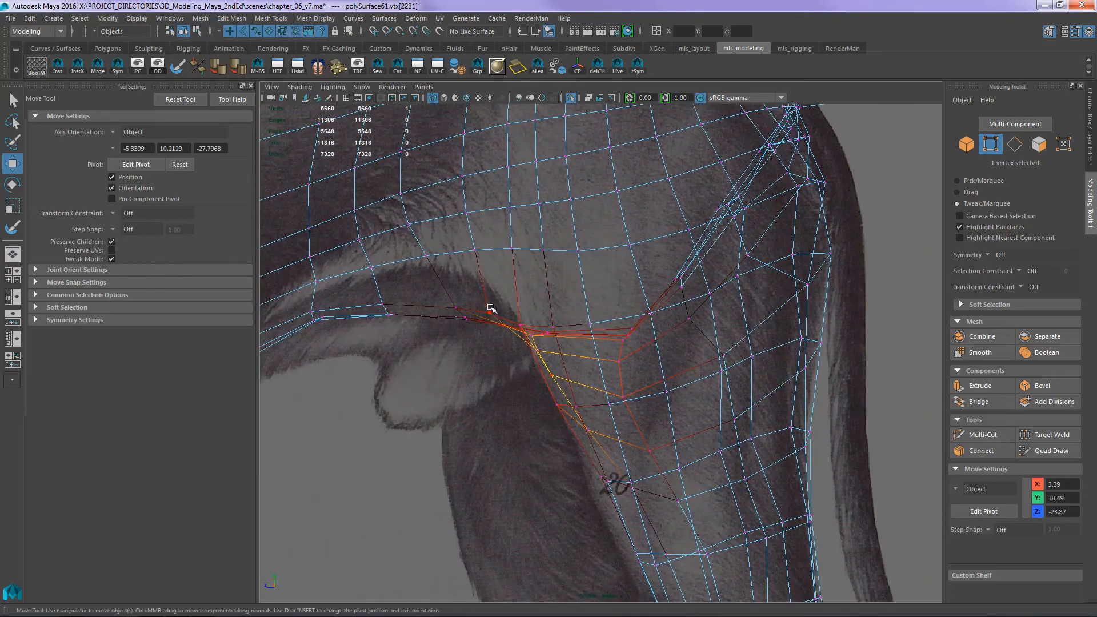
- Even out the edge flow over the flank ahead of the thigh by moving its soft-selected vertices in the side view
left_click_drag(491, 310, 479, 280)
middle_click_drag(479, 279, 551, 349, "alt")
left_click_drag(450, 363, 451, 350)
middle_click_drag(581, 364, 536, 367, "alt")
left_click_drag(532, 272, 490, 262)
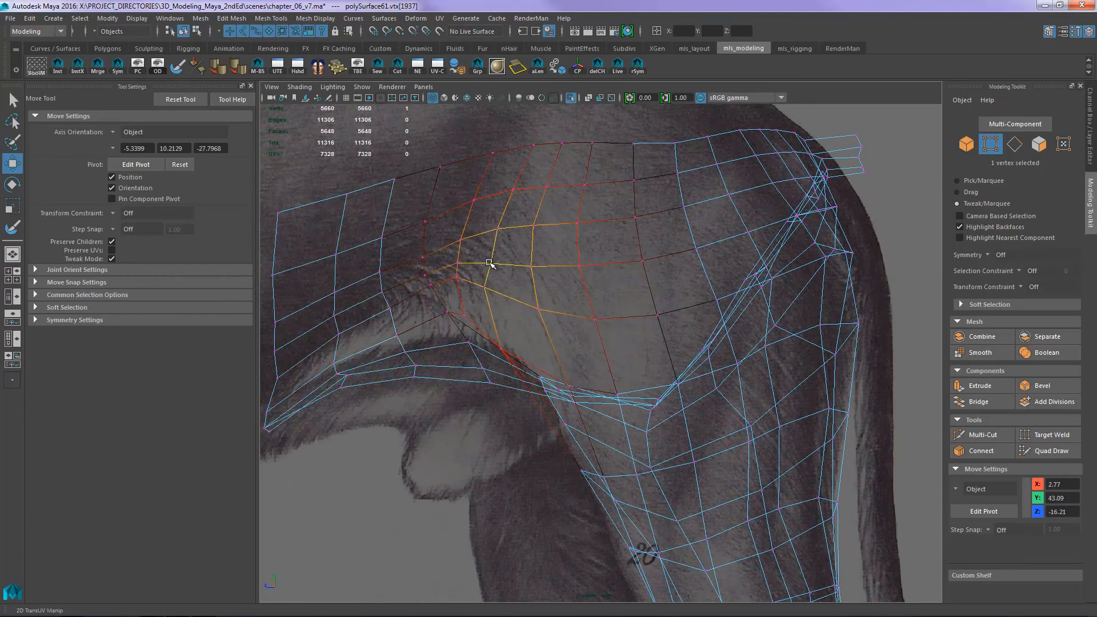
- In the shaded side view, shape the front contour of the thigh and lower leg to the reference
mouse_move(623, 423)
middle_mouse_down("alt")
mouse_move(565, 272)
mouse_move(644, 404)
mouse_move(639, 368)
middle_mouse_up("alt")
key("5")
left_click_drag(607, 398, 589, 385)
middle_click_drag(672, 551, 632, 360, "alt")
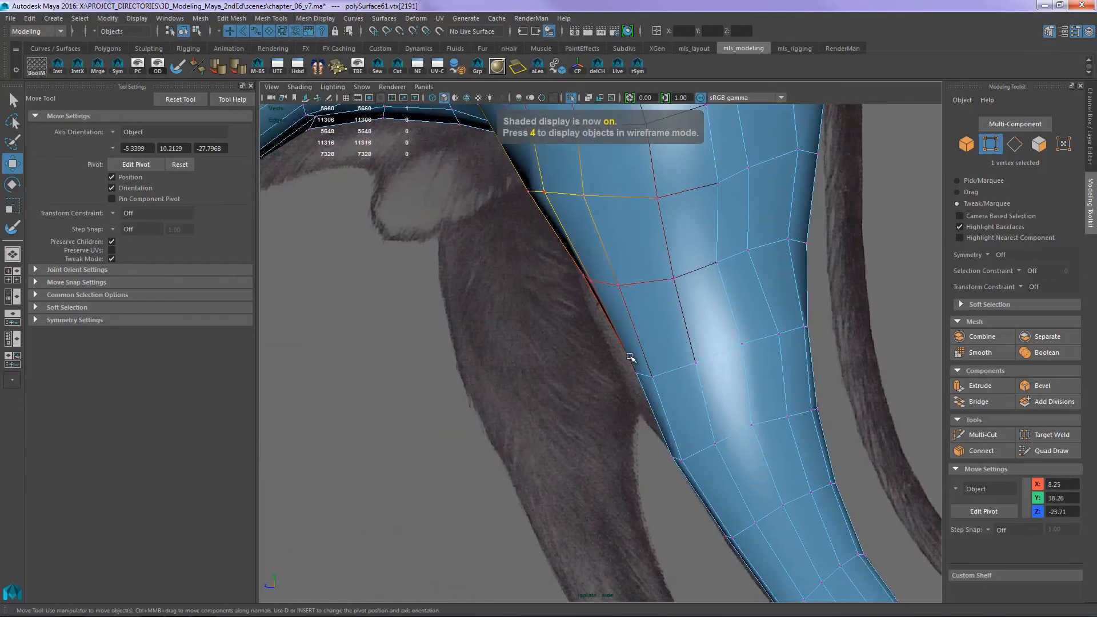
left_click_drag(632, 361, 610, 367)
left_click_drag(587, 282, 571, 279)
left_click_drag(665, 456, 655, 455)
middle_click_drag(638, 424, 548, 257, "alt")
left_click_drag(634, 355, 648, 350)
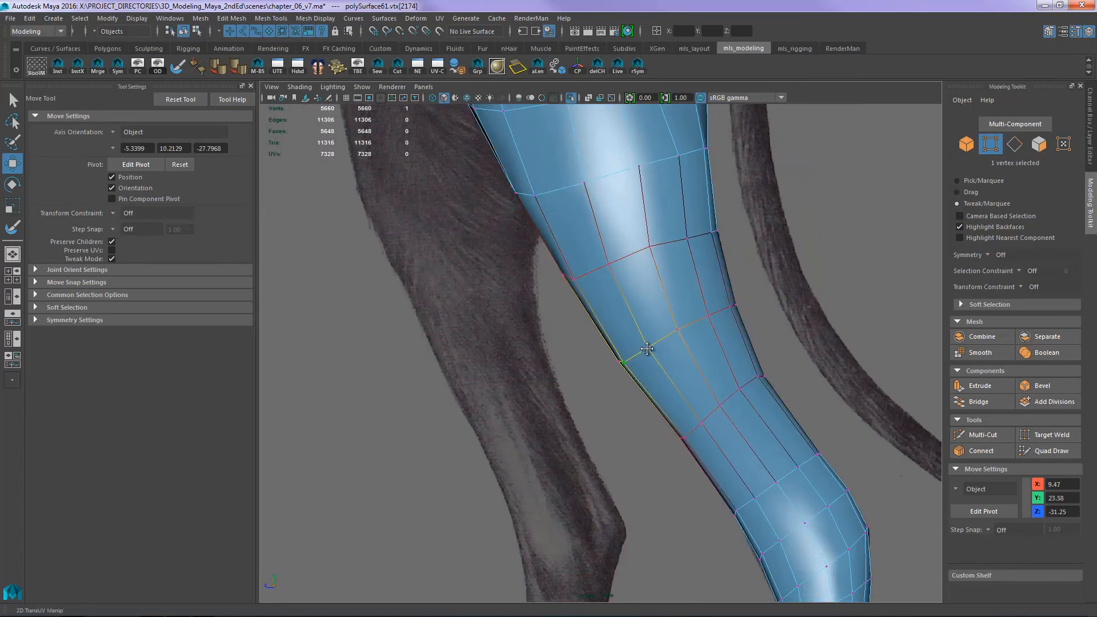
middle_click_drag(648, 350, 632, 472, "alt")
- Leave component mode and examine the reshaped hindleg, flank and belly from several angles in perspective
key("F8")
key("space")
left_click_drag(781, 370, 787, 334)
left_click_drag(783, 342, 652, 360, "alt")
right_click_drag(652, 360, 684, 353, "alt")
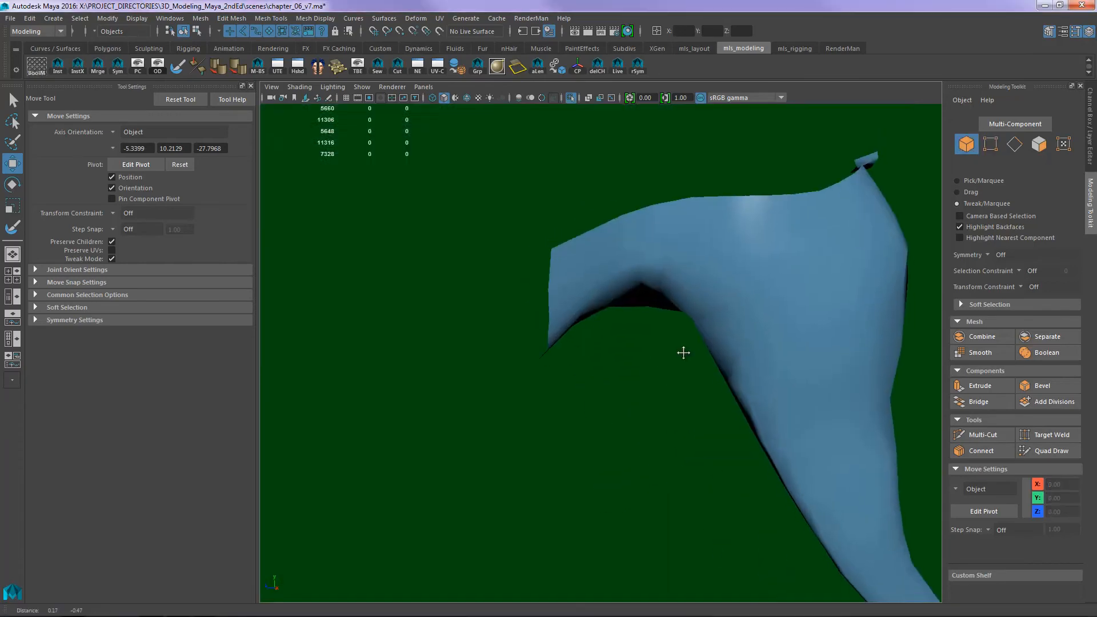
middle_click_drag(684, 353, 647, 416, "alt")
left_click_drag(914, 365, 908, 394, "alt")
right_click_drag(907, 394, 800, 343, "alt")
left_click_drag(800, 343, 734, 260, "alt")
right_click_drag(734, 260, 757, 255, "alt")
- In vertex mode, move the soft-selected vertices of the flank fold where the belly meets the hindleg
left_click(758, 256)
key("F9")
left_click_drag(757, 255, 700, 277, "alt")
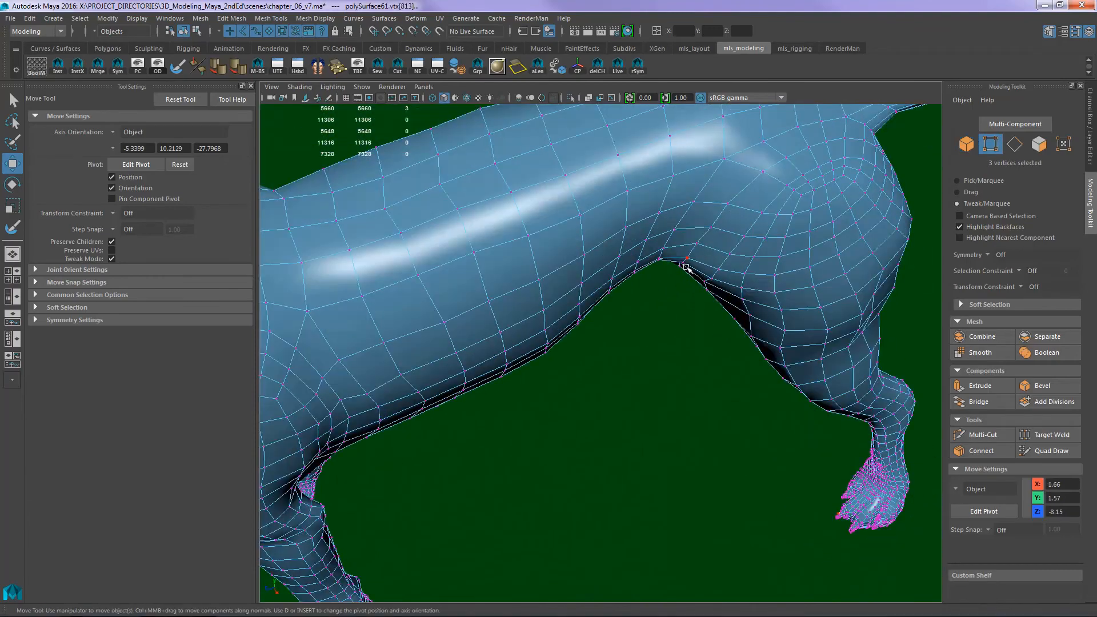
left_click(689, 259)
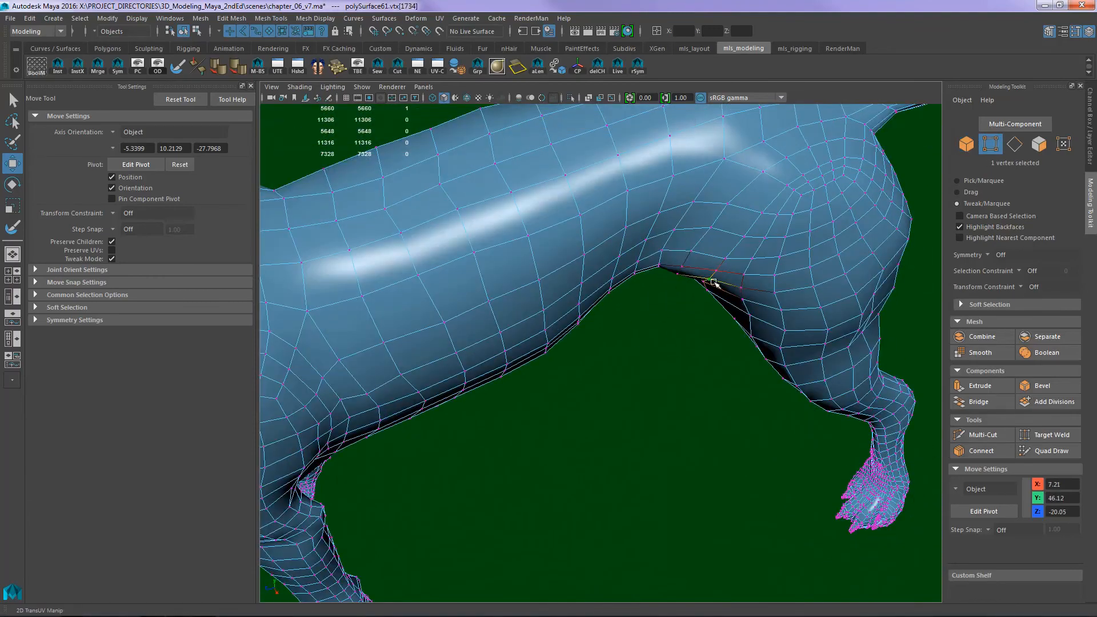
left_click(714, 282)
- Smooth the flank just ahead of the hindleg by moving its edge vertices, and return to object mode to check the whole dog
left_click_drag(713, 282, 760, 284, "alt")
right_click_drag(760, 284, 800, 284, "alt")
left_click(685, 271)
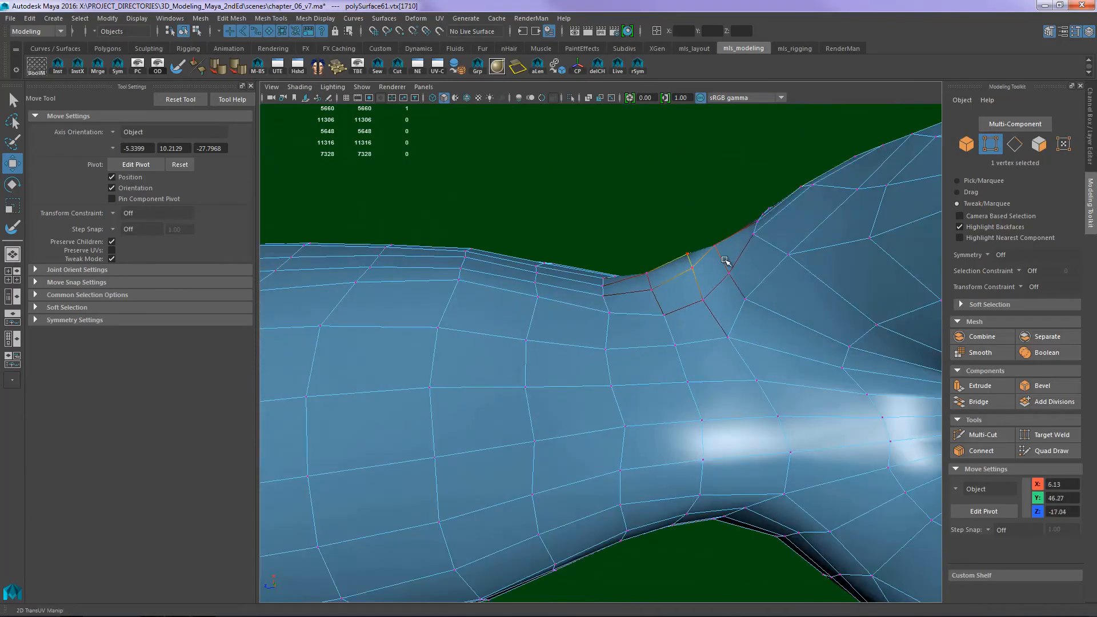
left_click_drag(724, 260, 718, 188, "alt")
key("F8")
right_click_drag(718, 188, 800, 237, "alt")
left_click_drag(800, 238, 789, 320, "alt")
right_click_drag(789, 320, 681, 379, "alt")
left_click_drag(681, 378, 737, 315, "alt")
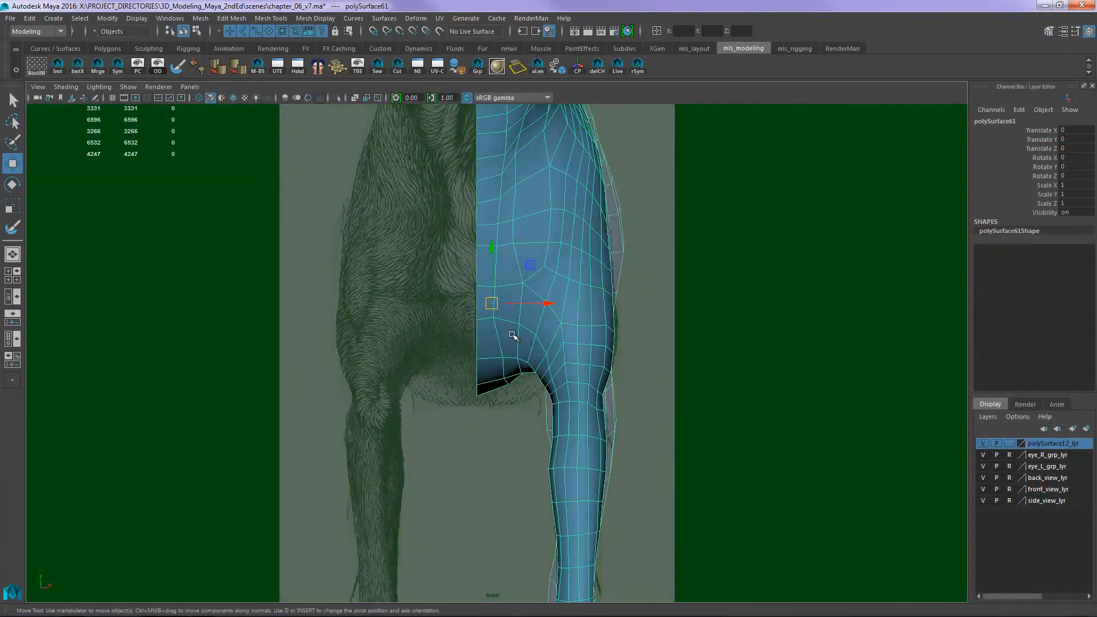
- Compare the foreleg of the half mesh with the front reference from the paw up to the shoulder
middle_click_drag(515, 331, 604, 122, "alt")
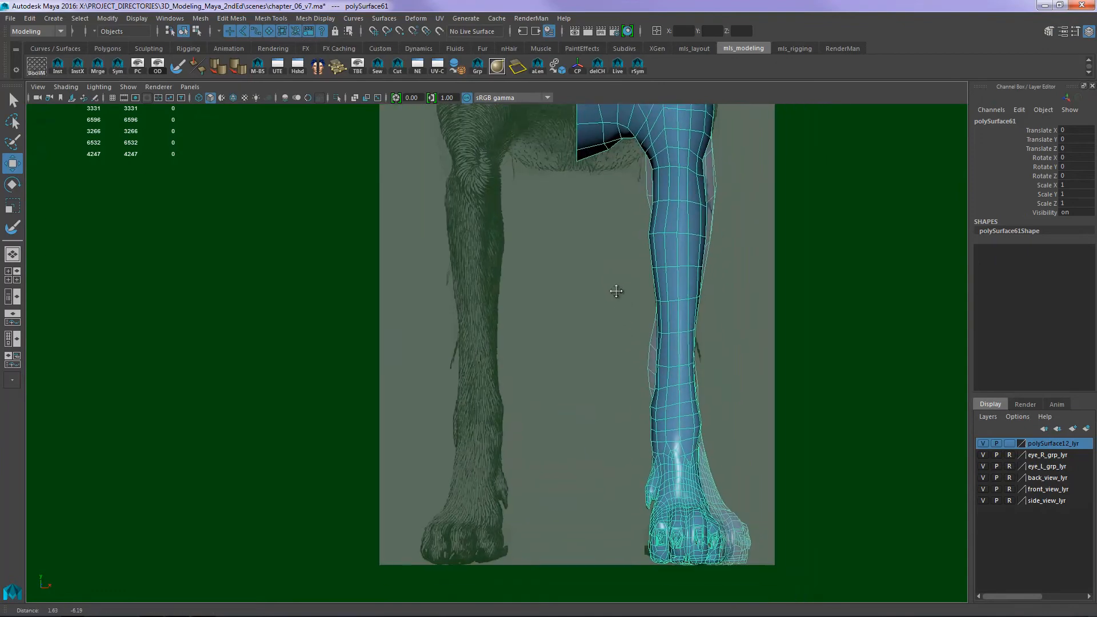
middle_click_drag(616, 292, 583, 294, "alt")
right_click_drag(522, 290, 793, 257, "alt")
mouse_move(737, 206)
middle_mouse_down("alt")
mouse_move(716, 179)
mouse_move(676, 169)
middle_mouse_up("alt")
middle_click_drag(673, 237, 666, 423, "alt")
middle_click_drag(687, 192, 690, 402, "alt")
middle_click_drag(568, 278, 573, 364, "alt")
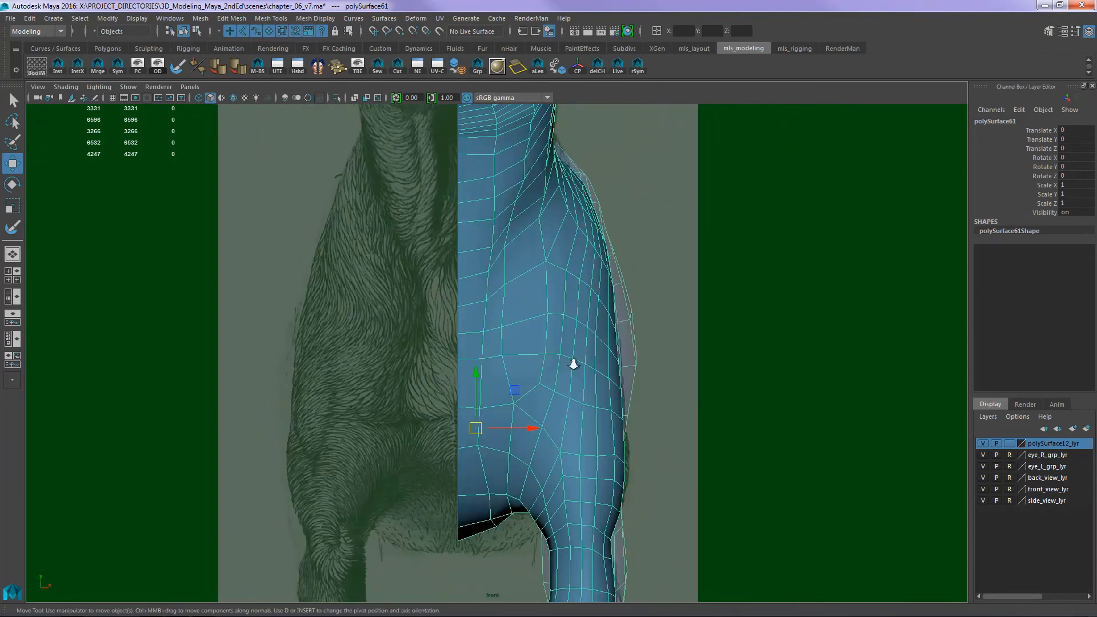
- Examine the outer contours of the half mesh's chest, shoulder and upper foreleg against the front reference drawing
right_click_drag(573, 364, 709, 303, "alt")
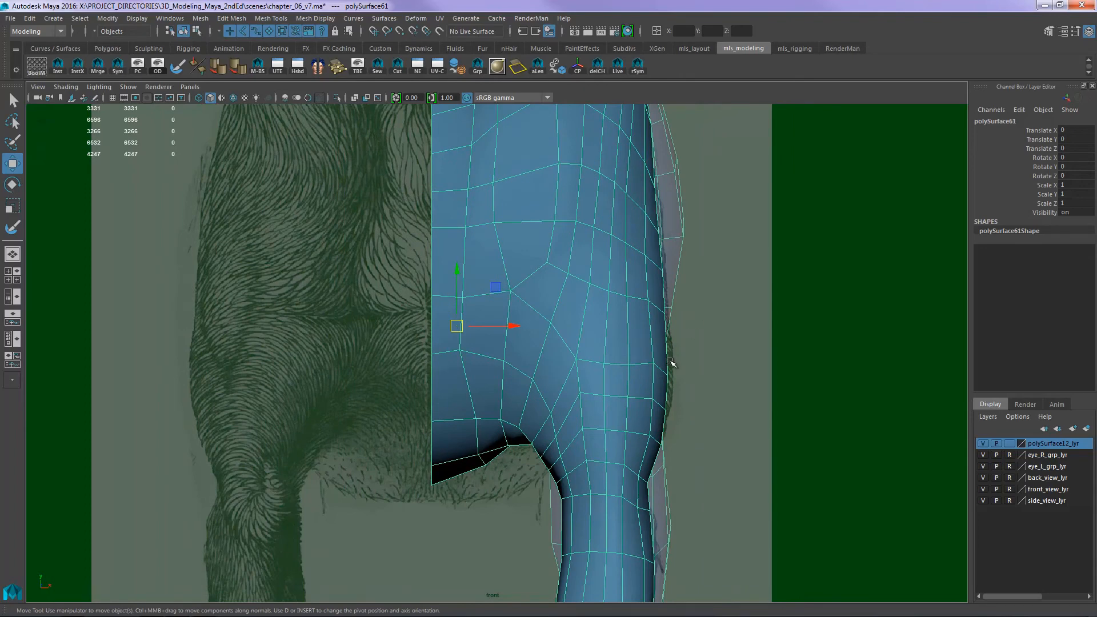
middle_click_drag(460, 318, 489, 345, "alt")
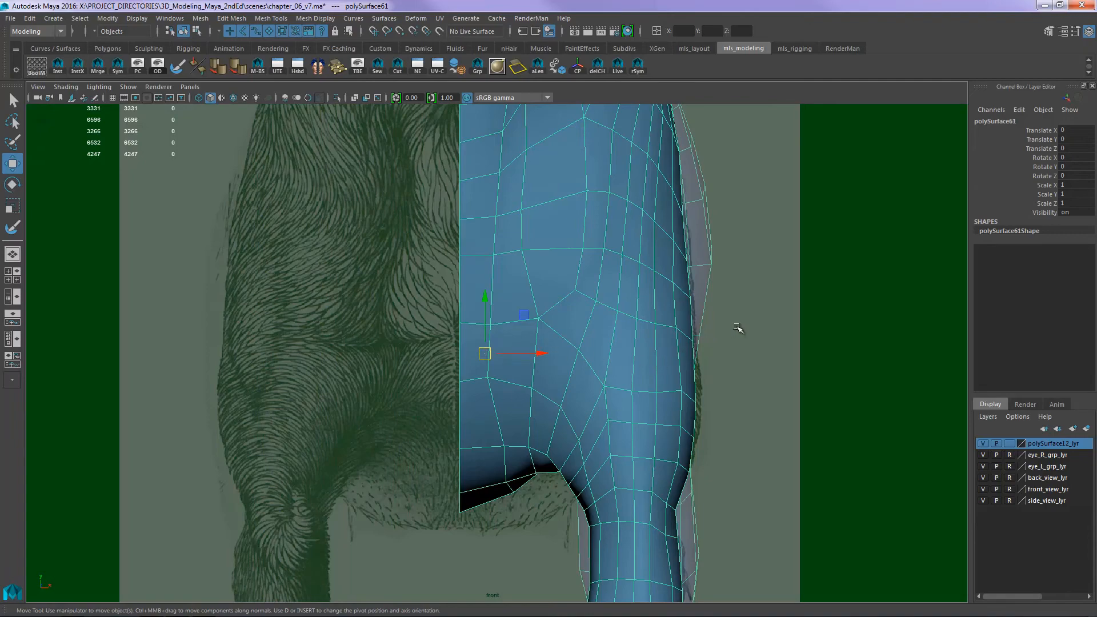
right_click_drag(817, 340, 680, 234, "alt")
middle_click_drag(680, 234, 672, 445, "alt")
right_click_drag(673, 445, 568, 260, "alt")
middle_click_drag(568, 260, 602, 245, "alt")
middle_click_drag(555, 469, 553, 244, "alt")
right_click_drag(553, 243, 845, 387, "alt")
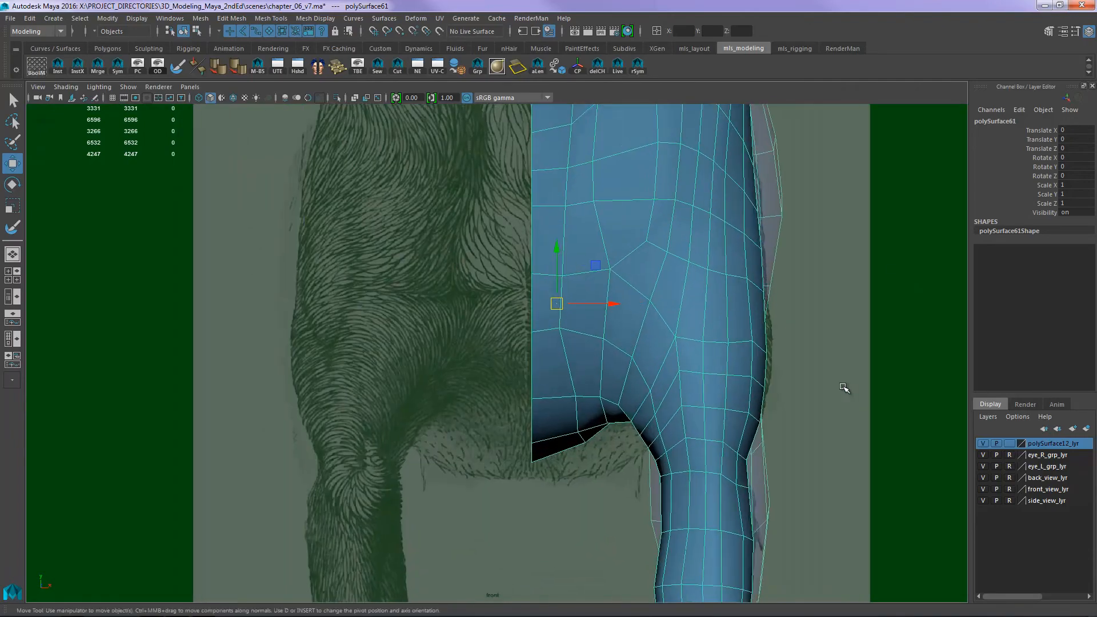
middle_click_drag(551, 345, 517, 318, "alt")
right_click_drag(516, 319, 610, 309, "alt")
middle_click_drag(610, 309, 514, 350, "alt")
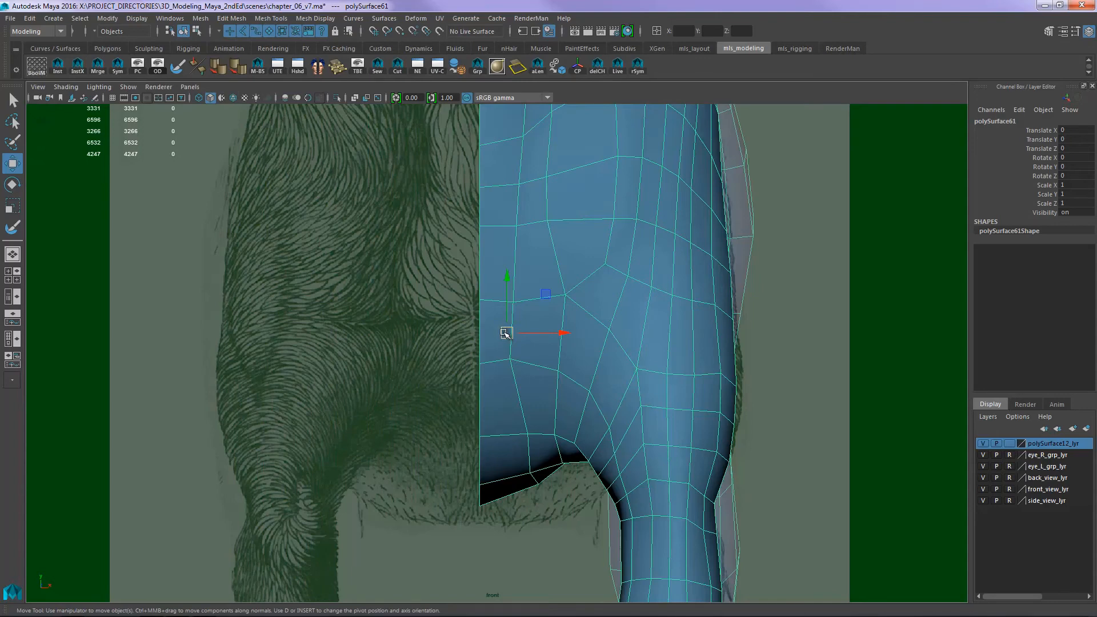
- Check the half mesh's foreleg against the front reference, and look over the whole half dog in the perspective view
left_click(131, 19)
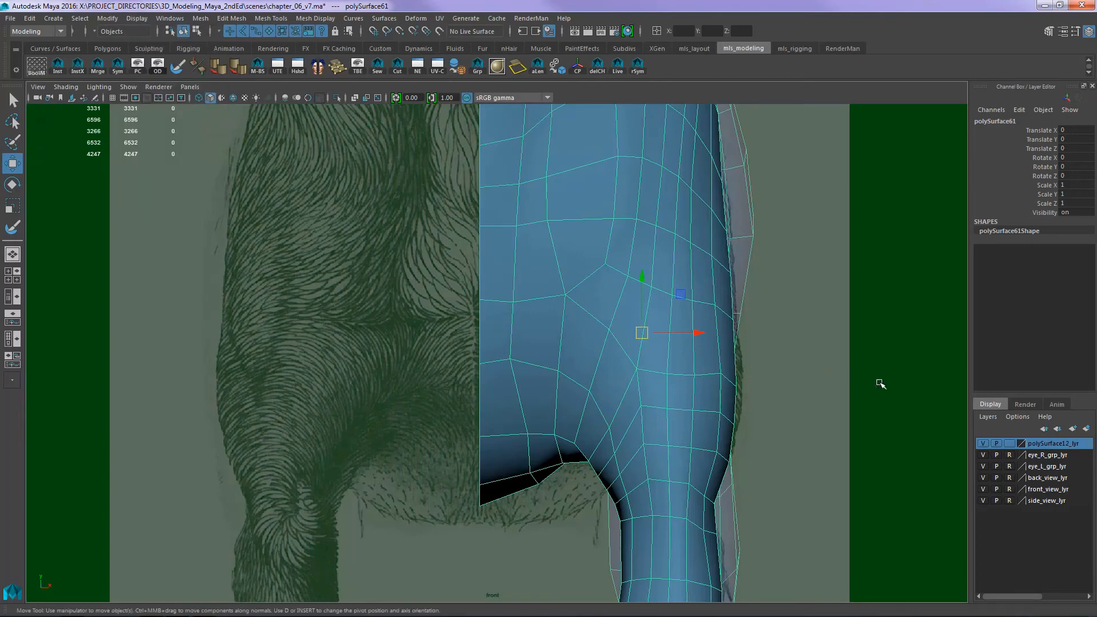
right_click_drag(880, 384, 404, 358, "alt")
middle_click_drag(682, 399, 725, 218, "alt")
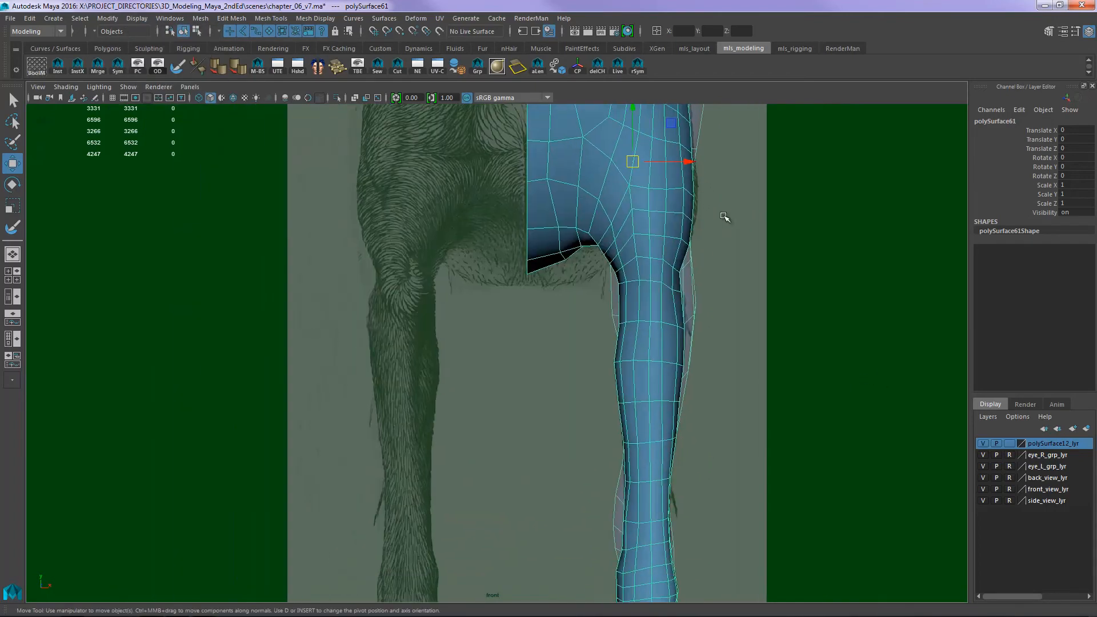
right_click_drag(874, 320, 495, 304, "alt")
middle_click_drag(673, 428, 700, 254, "alt")
middle_click_drag(772, 266, 729, 382, "alt")
key("space")
left_click_drag(730, 382, 739, 353)
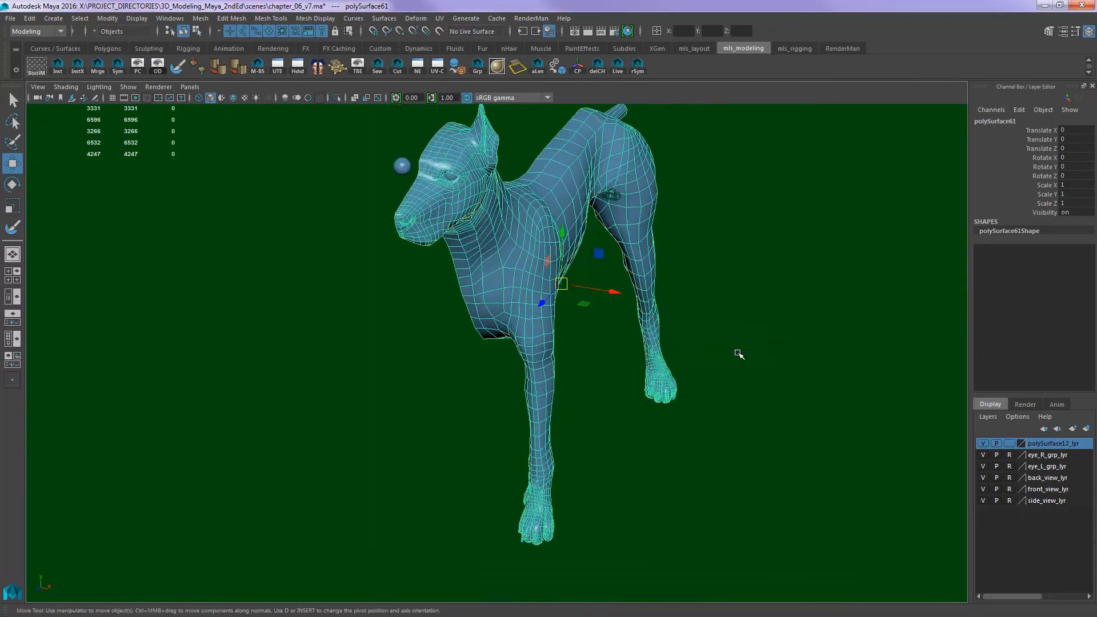
left_click_drag(789, 379, 760, 360, "alt")
right_click_drag(759, 360, 631, 373, "alt")
left_click_drag(629, 374, 605, 372, "alt")
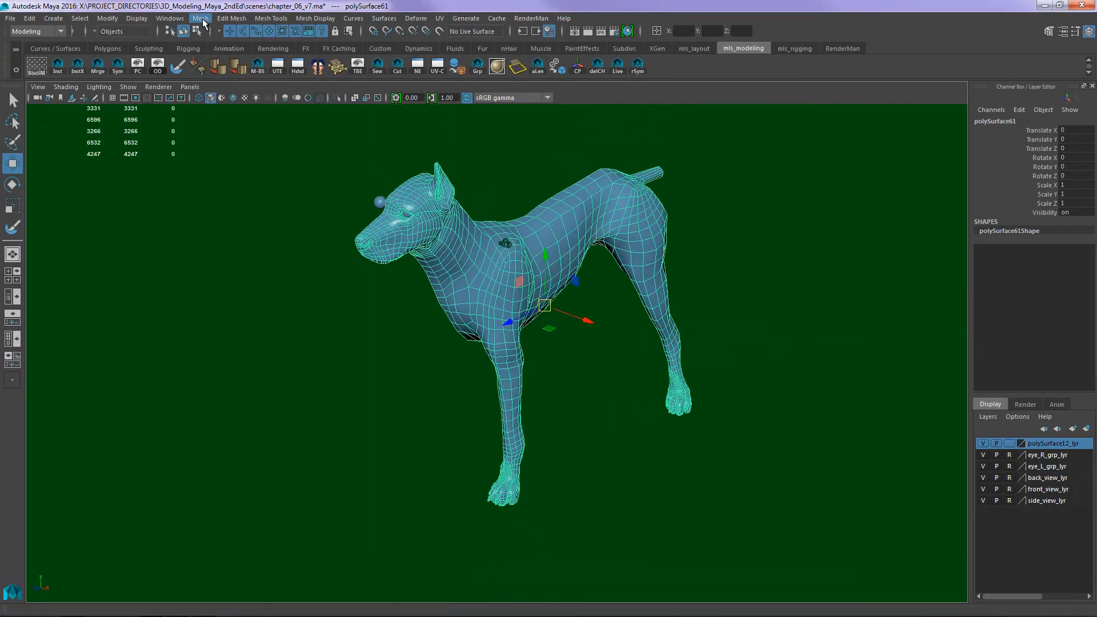
- Turn on the grid display for the scene and for the perspective viewport
left_click(202, 19)
mouse_move(151, 16)
left_click(143, 48)
left_click_drag(586, 282, 568, 458, "alt")
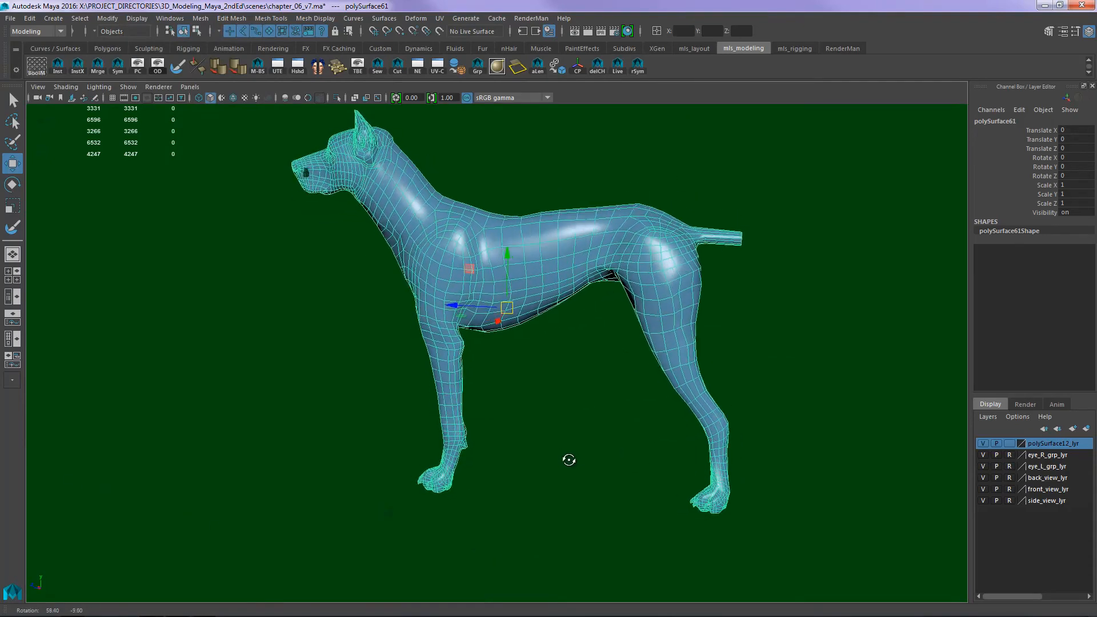
left_click(137, 18)
mouse_move(231, 18)
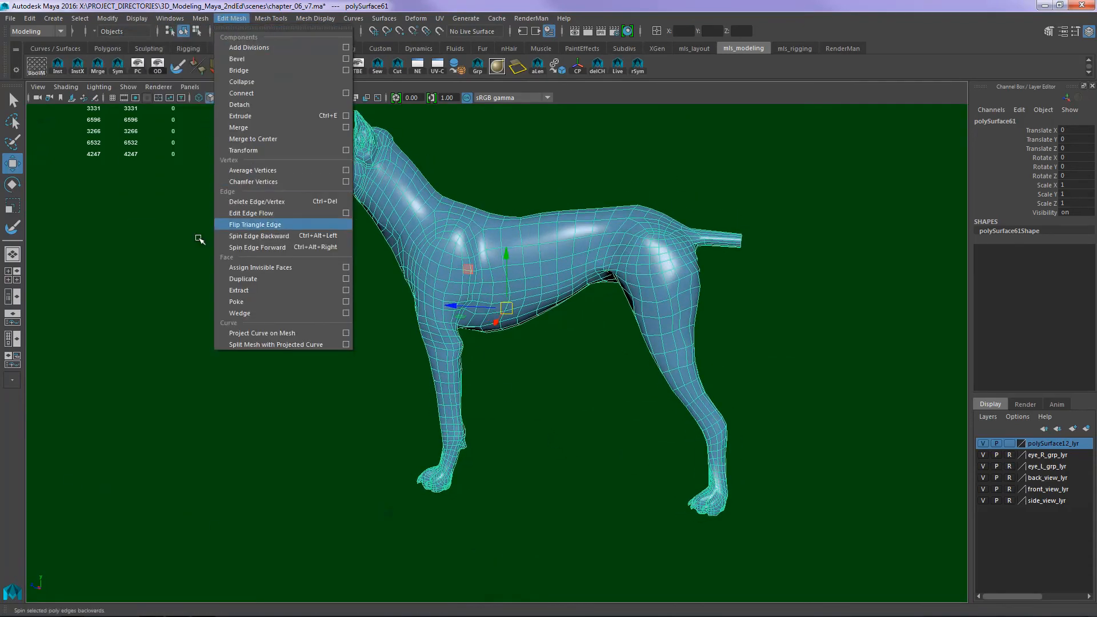
left_click(192, 88)
mouse_move(128, 86)
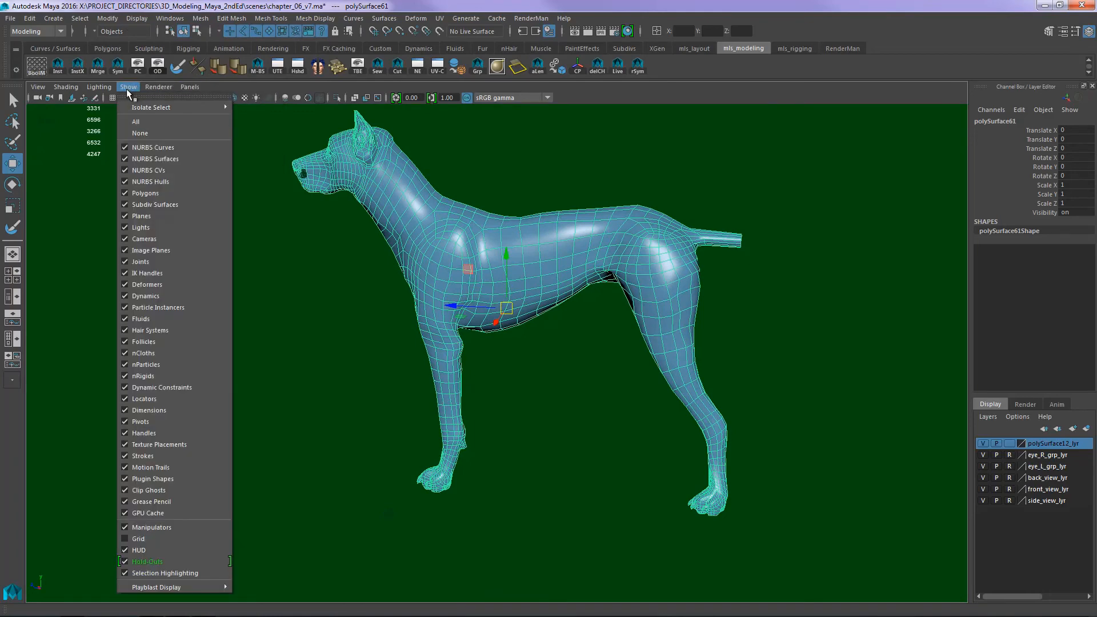
left_click(142, 539)
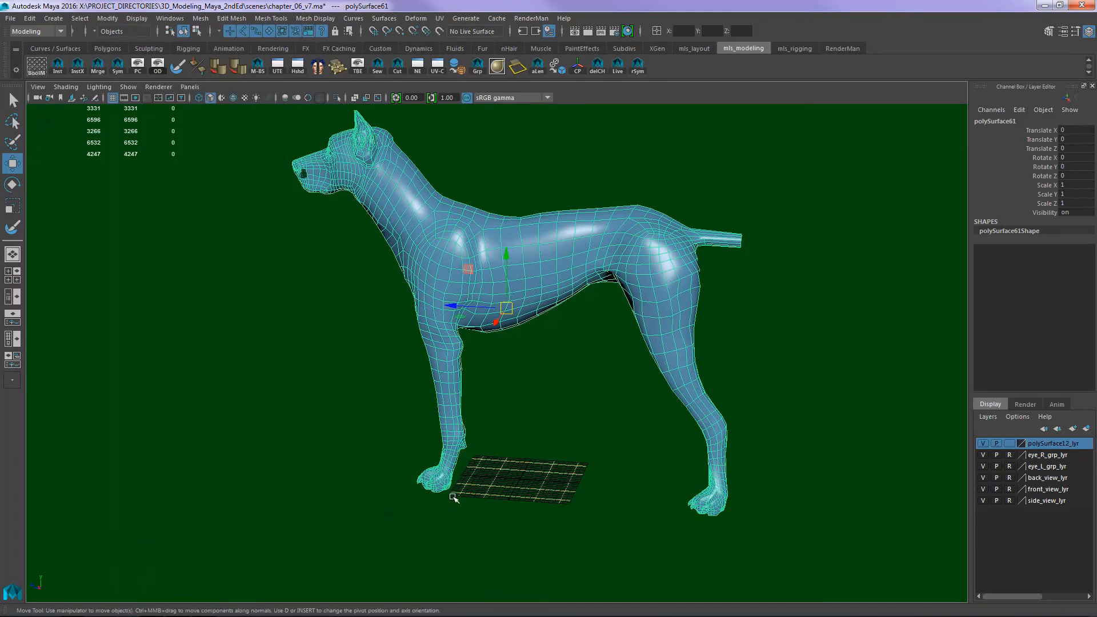
- Move the half mesh's pivot to the centre of the grid with grid snapping
left_click_drag(453, 497, 531, 468, "alt")
right_click_drag(531, 468, 742, 446, "alt")
middle_click_drag(743, 446, 640, 365, "alt")
left_click_drag(643, 367, 538, 362, "alt")
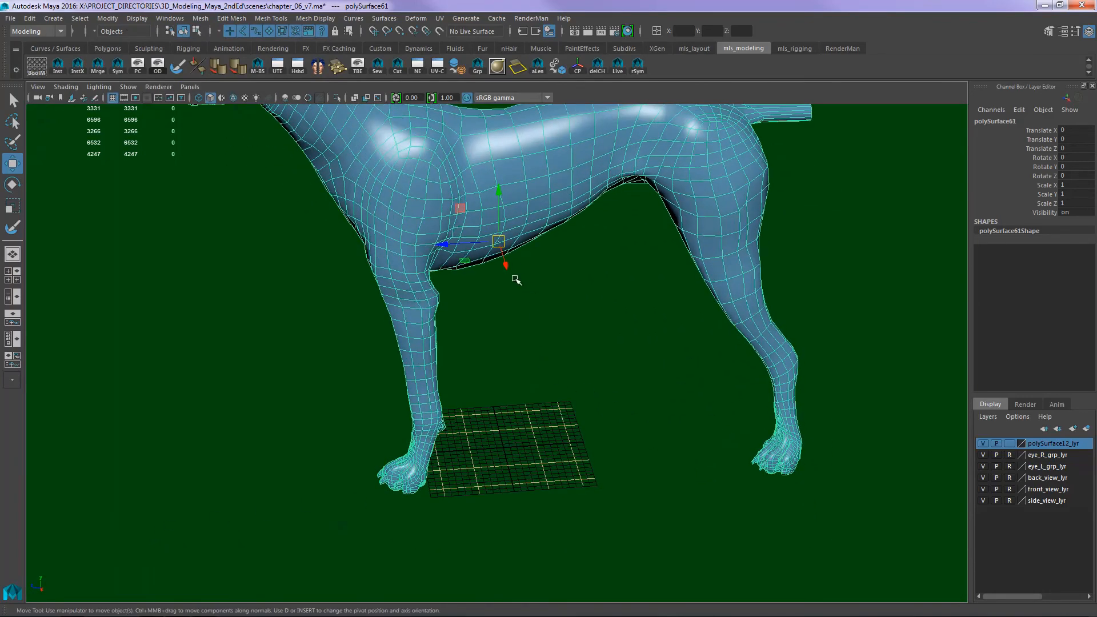
key("d")
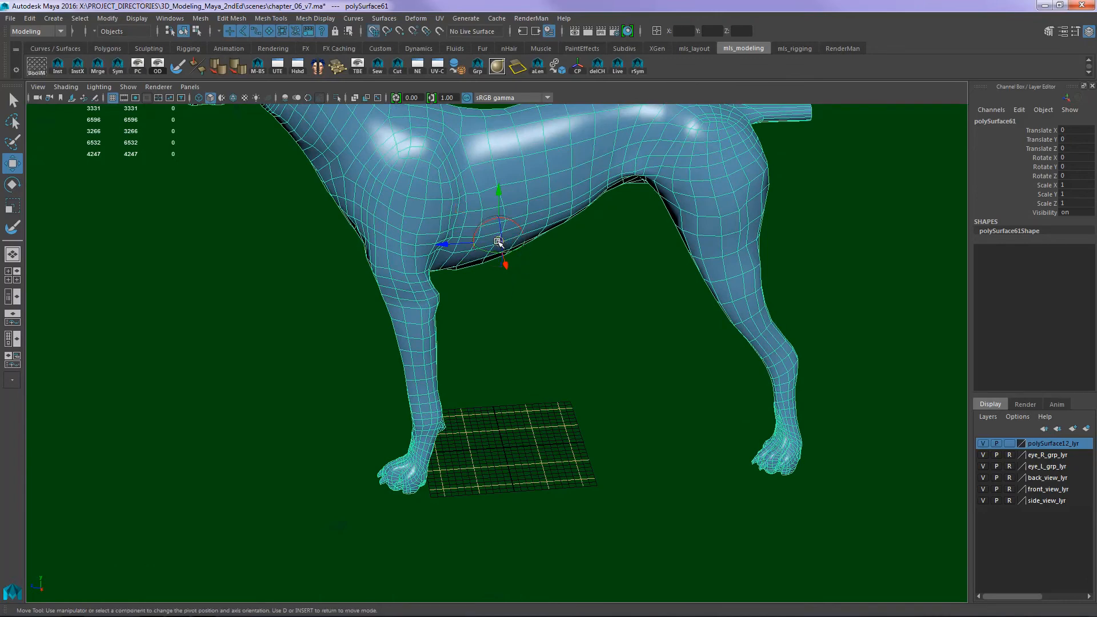
left_click_drag(498, 242, 510, 447)
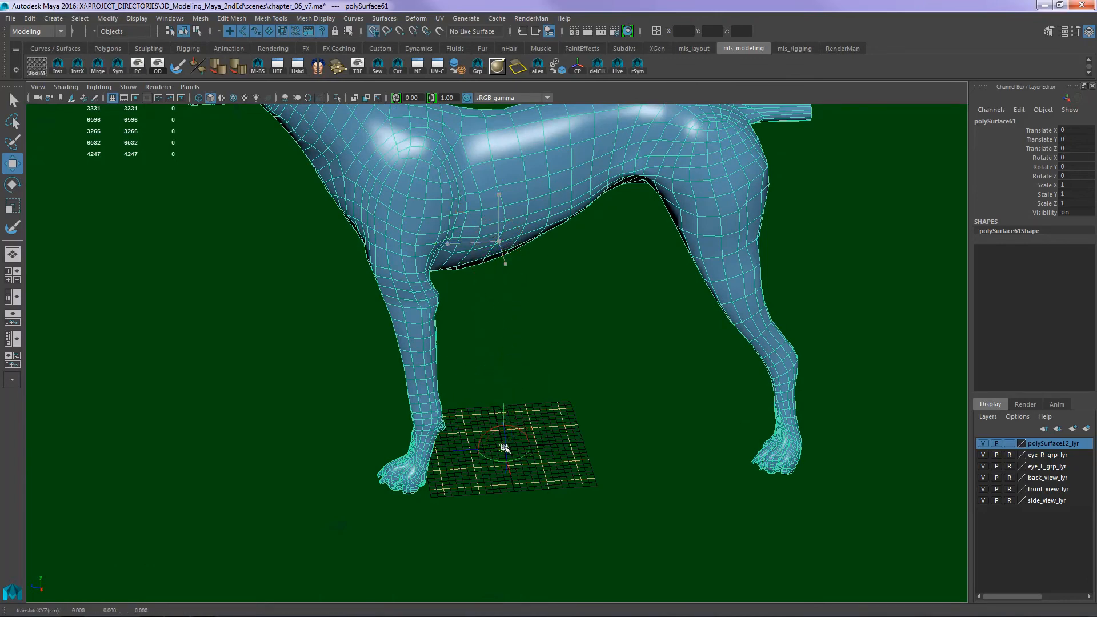
key("d")
left_click_drag(516, 506, 529, 455, "alt")
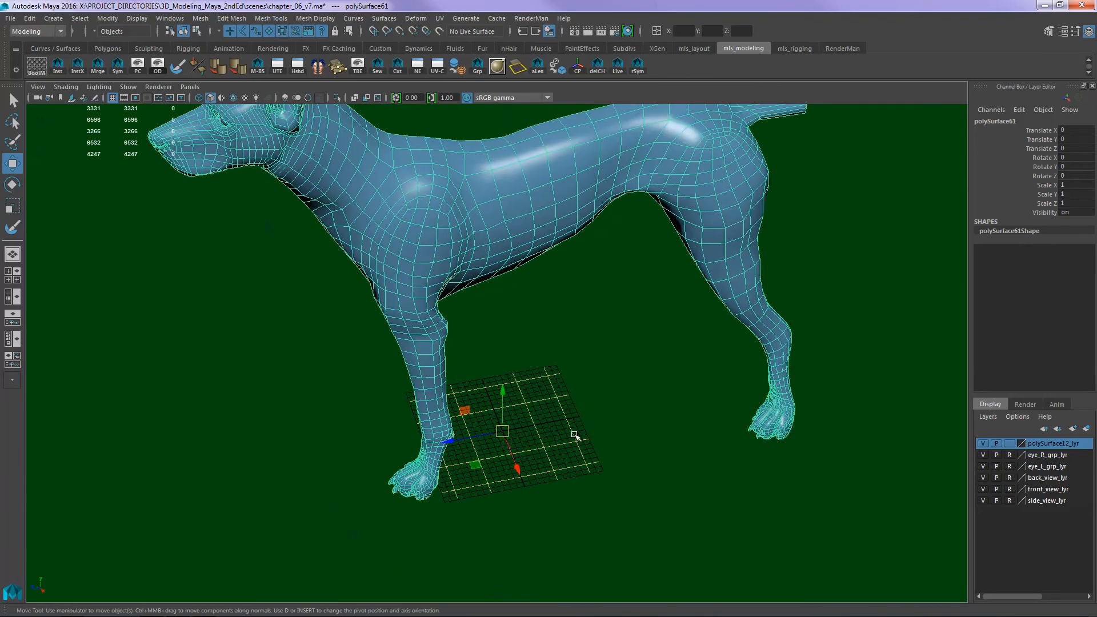
- Symmetrize the half mesh on the X axis into a full dog, clear the selection and check the shaded body from several sides
left_click_drag(575, 435, 675, 429, "alt")
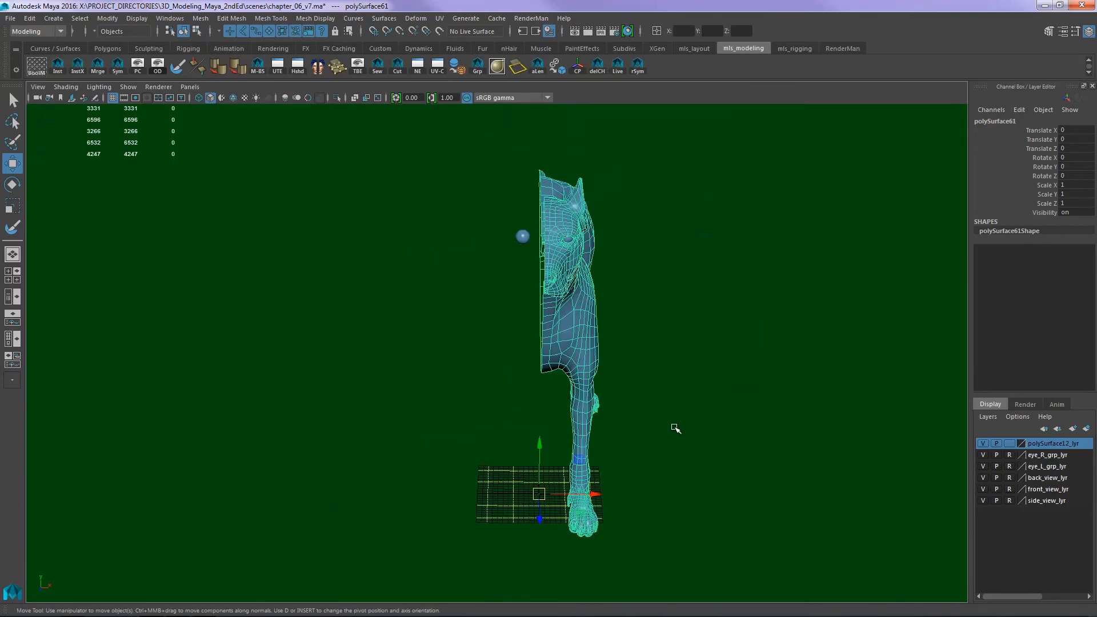
left_click(130, 79)
left_click_drag(725, 380, 647, 432, "alt")
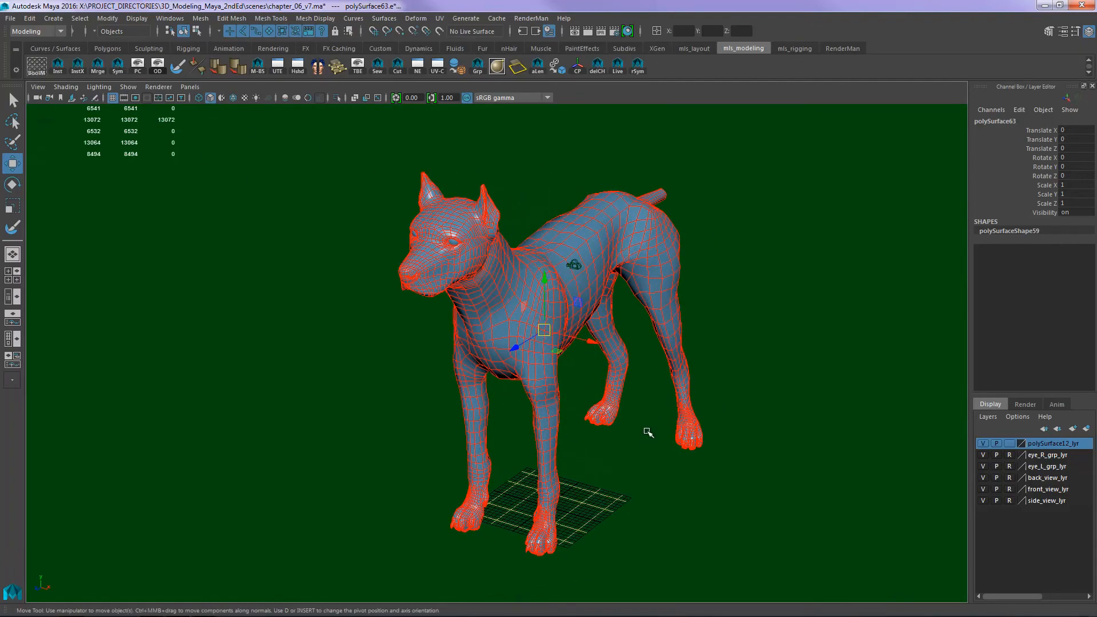
right_click_drag(565, 407, 788, 368, "alt")
middle_click_drag(684, 381, 691, 439, "alt")
left_click_drag(648, 371, 680, 358, "alt")
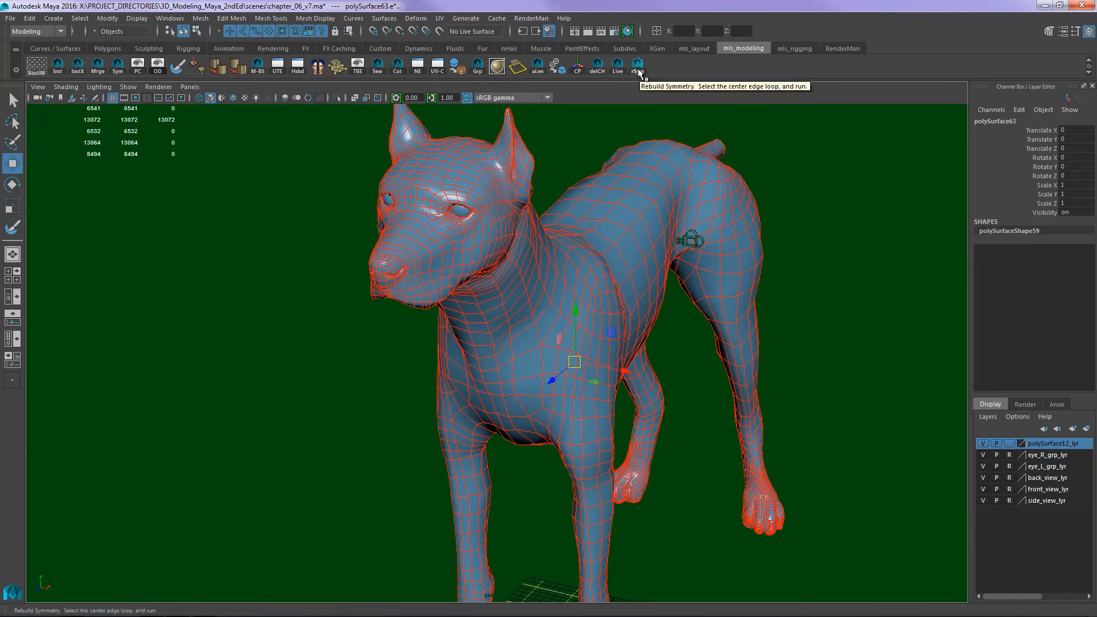
left_click(118, 66)
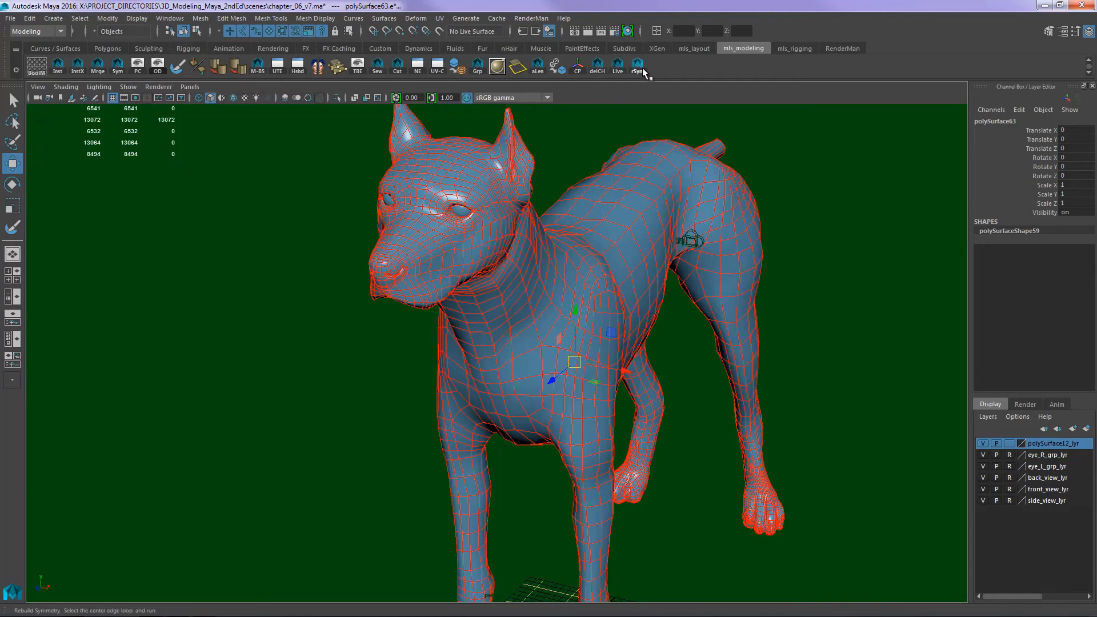
left_click(842, 353)
left_click_drag(842, 353, 674, 379, "alt")
right_click_drag(673, 379, 829, 377, "alt")
left_click_drag(829, 377, 775, 367, "alt")
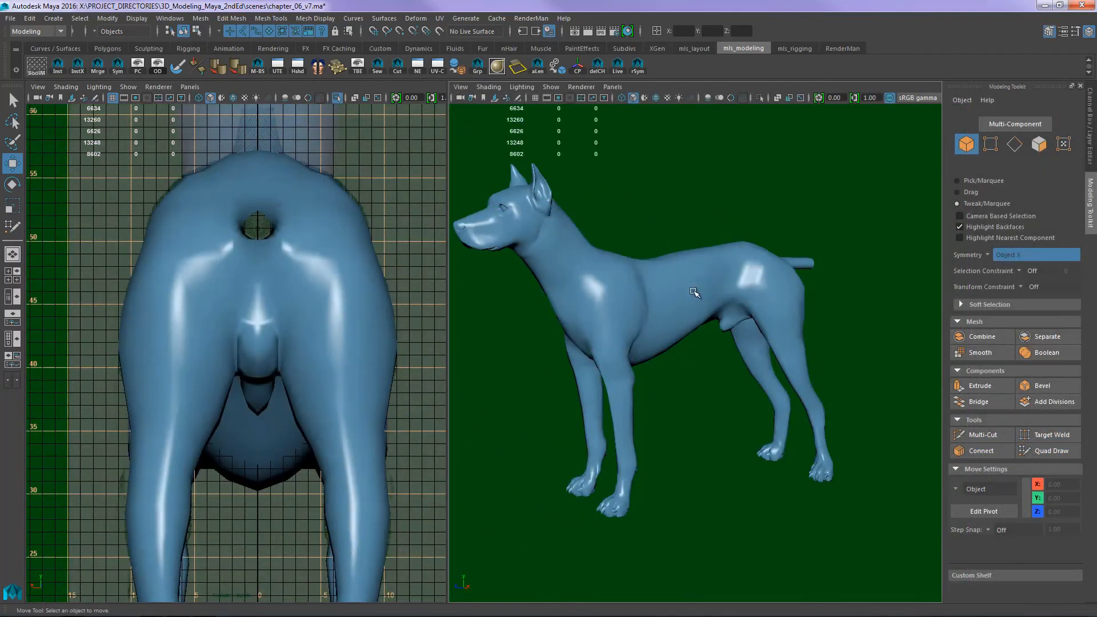
- Select the dog mesh and examine the genital geometry on its underside and its transition into the inner thighs
key("space")
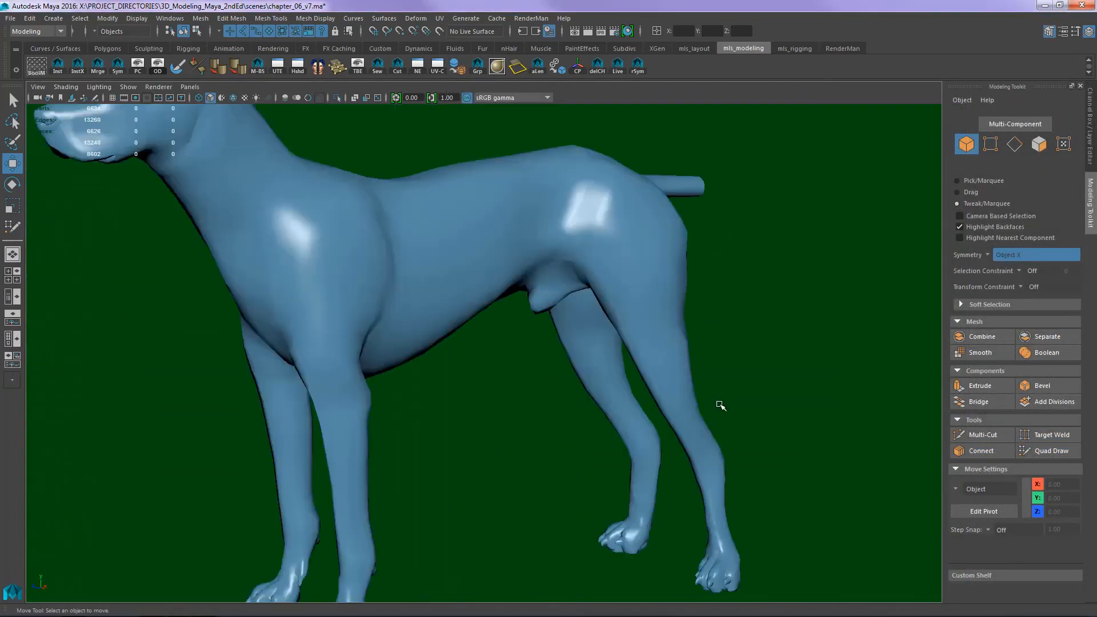
left_click_drag(720, 406, 662, 274, "alt")
right_click_drag(661, 274, 799, 264, "alt")
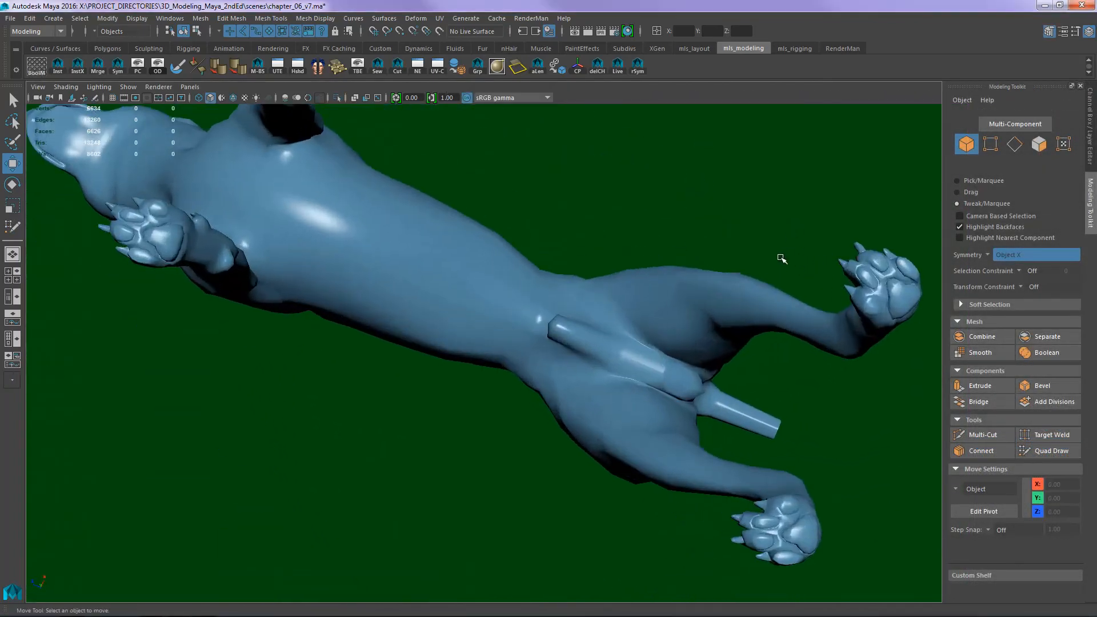
left_click(772, 288)
middle_click_drag(768, 250, 592, 242, "alt")
right_click_drag(593, 242, 733, 267, "alt")
middle_click_drag(734, 268, 715, 301, "alt")
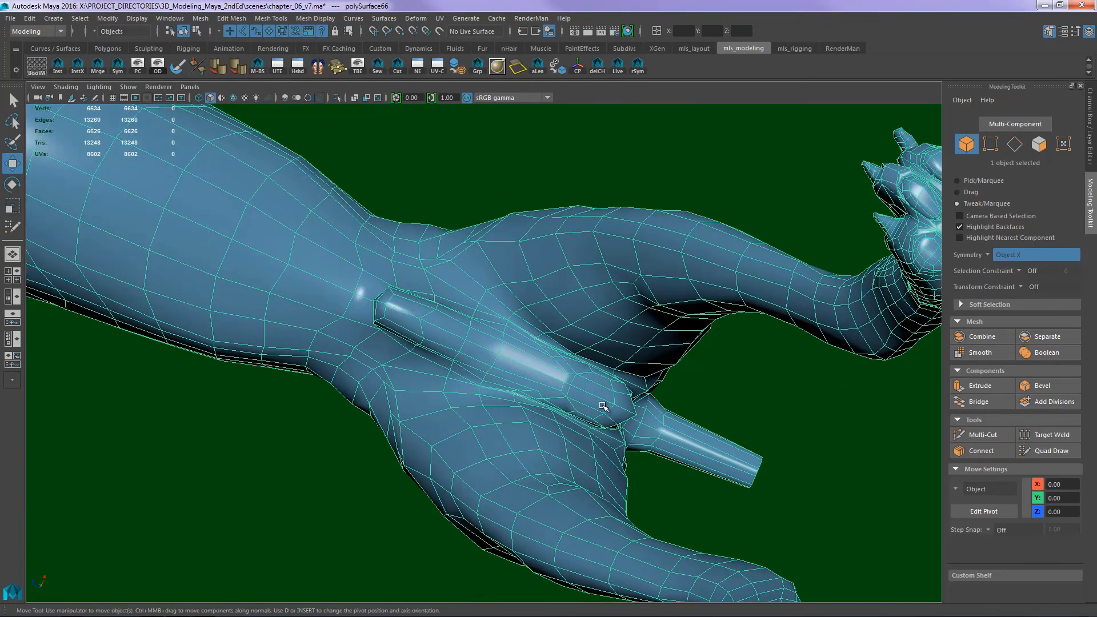
left_click_drag(600, 405, 674, 378, "alt")
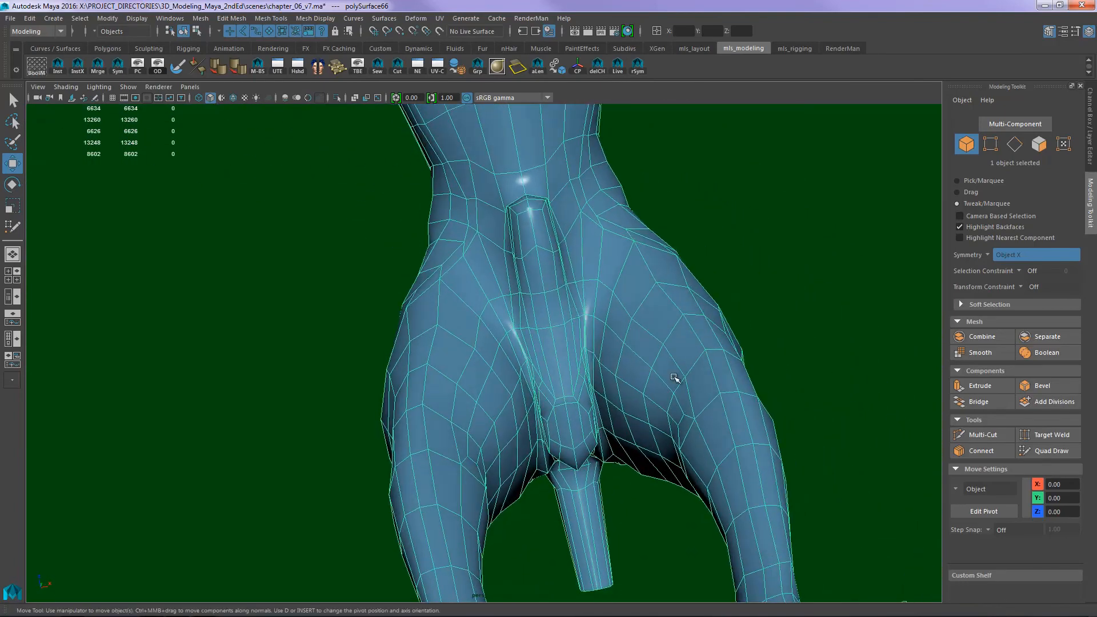
right_click_drag(672, 404, 676, 421)
left_click(677, 412)
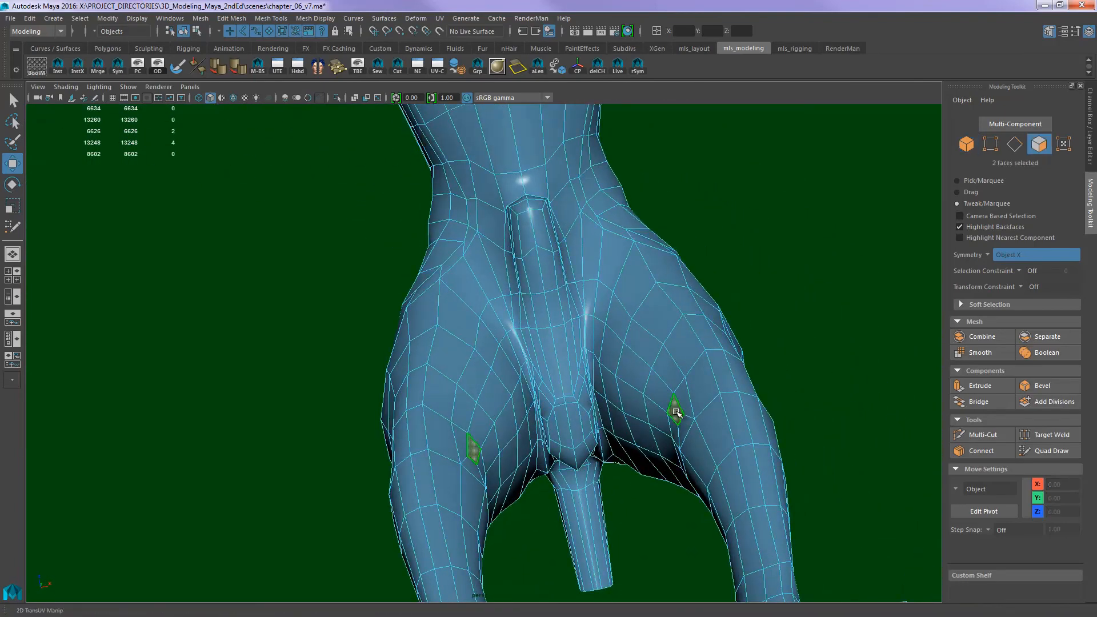
double_click(572, 355, "shift")
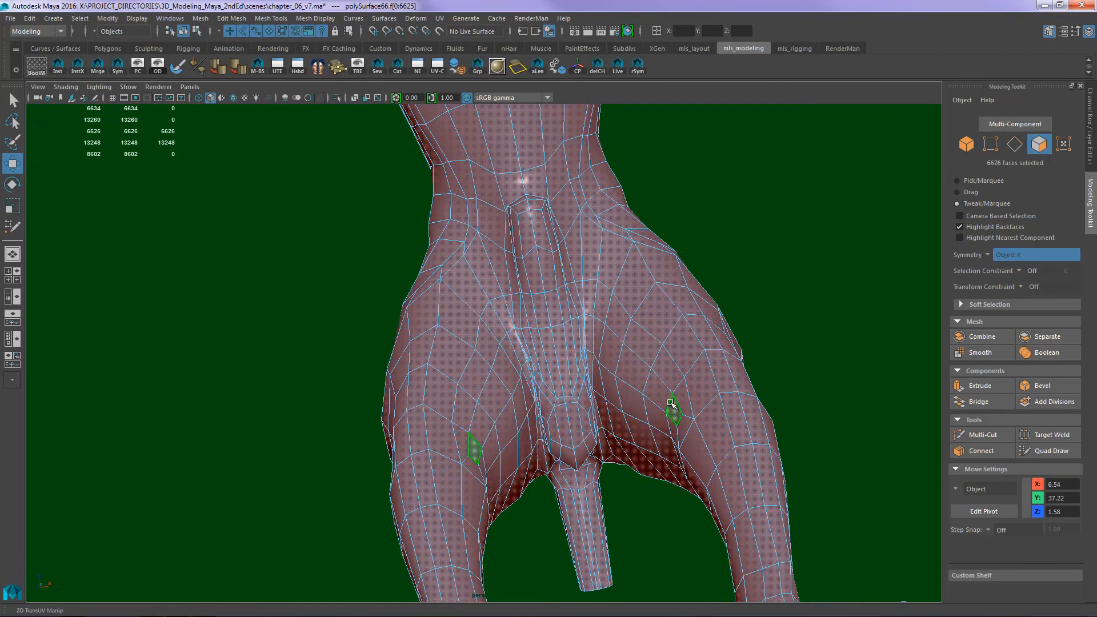
key("ctrl+z")
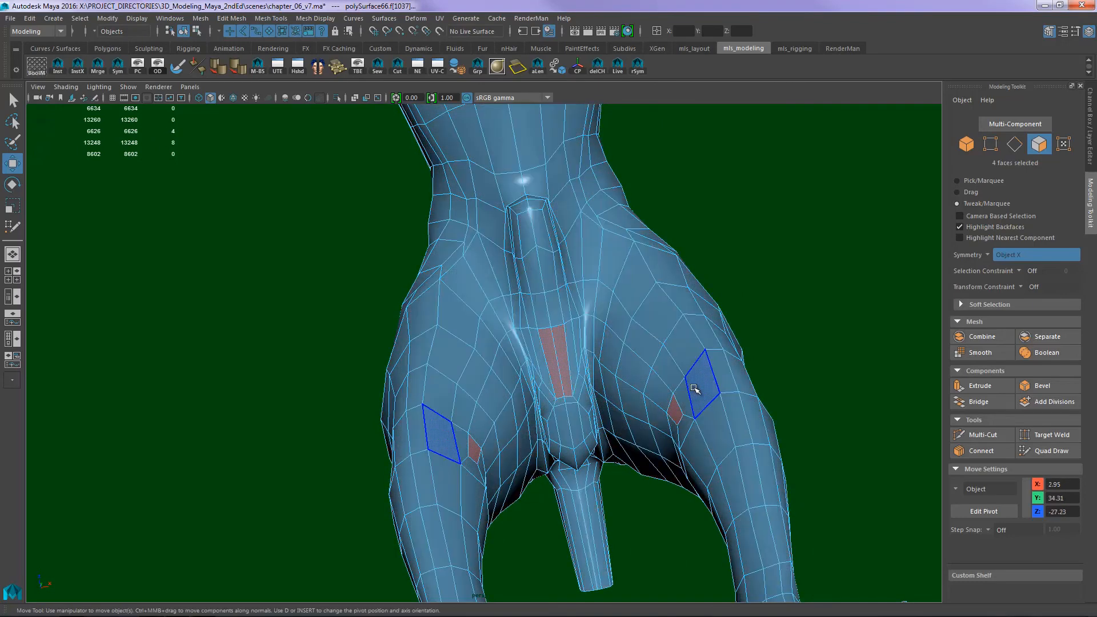
key("q")
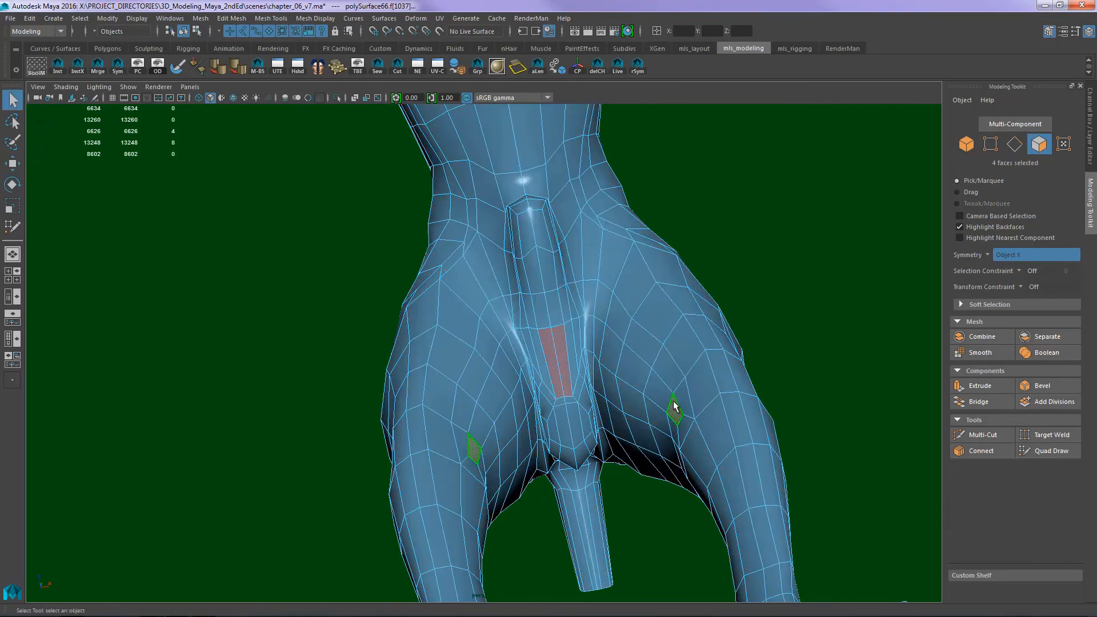
double_click(563, 353, "ctrl")
key("ctrl+z")
double_click(554, 354)
left_click(675, 405)
double_click(564, 356)
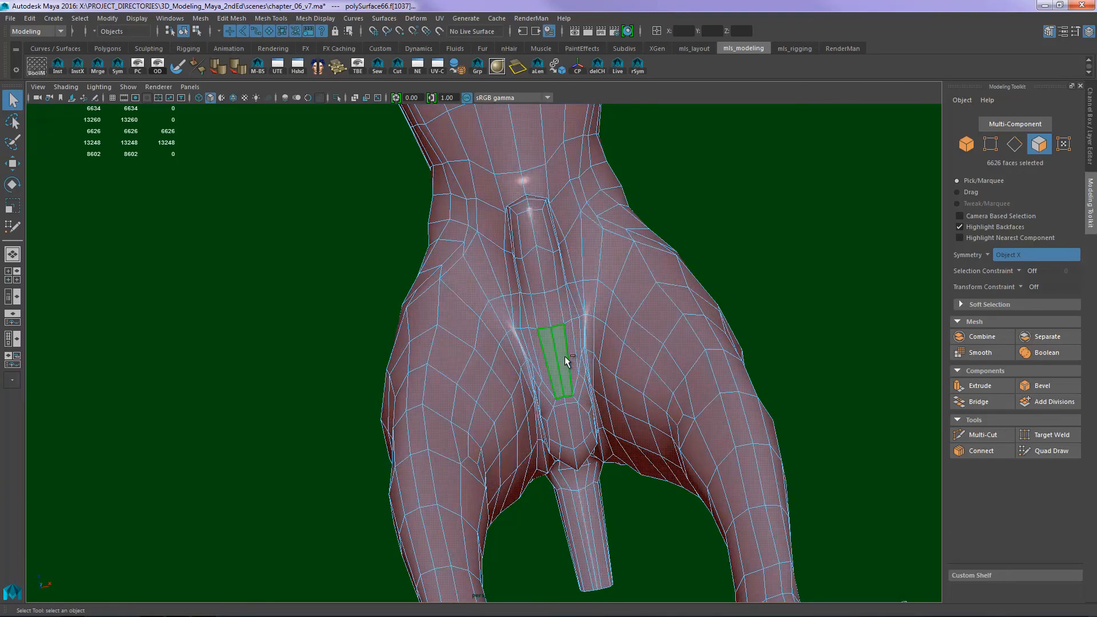
left_click(748, 345)
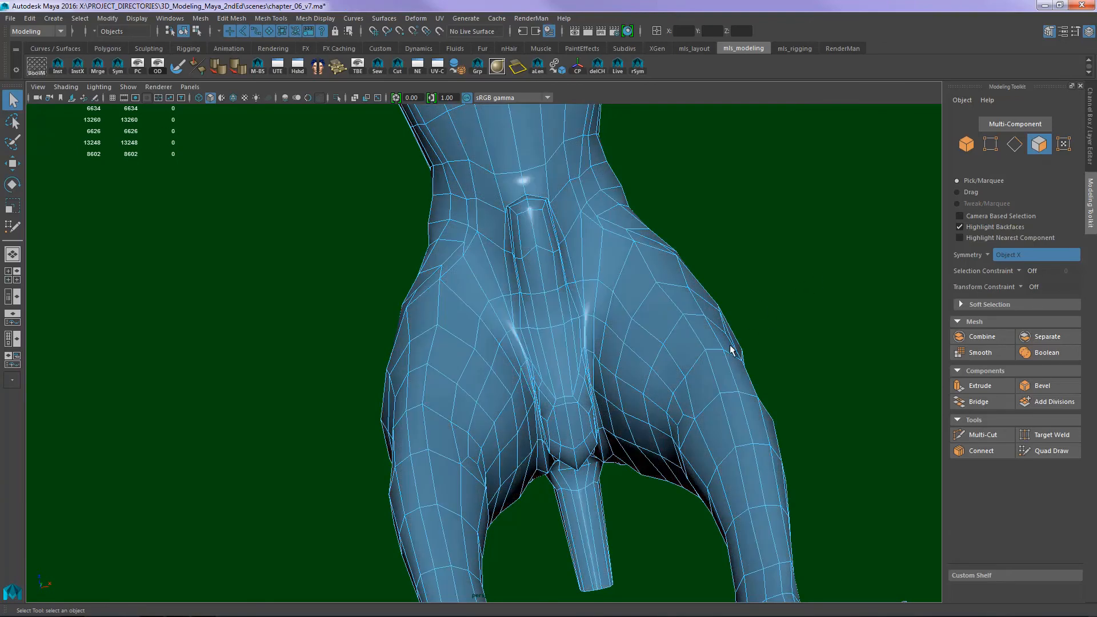
- With symmetry on, select the strip of faces running from the inner thighs across the underside, and return to object mode
left_click(670, 390)
mouse_move(652, 381)
left_mouse_down()
mouse_move(580, 331)
mouse_move(551, 343)
left_mouse_up()
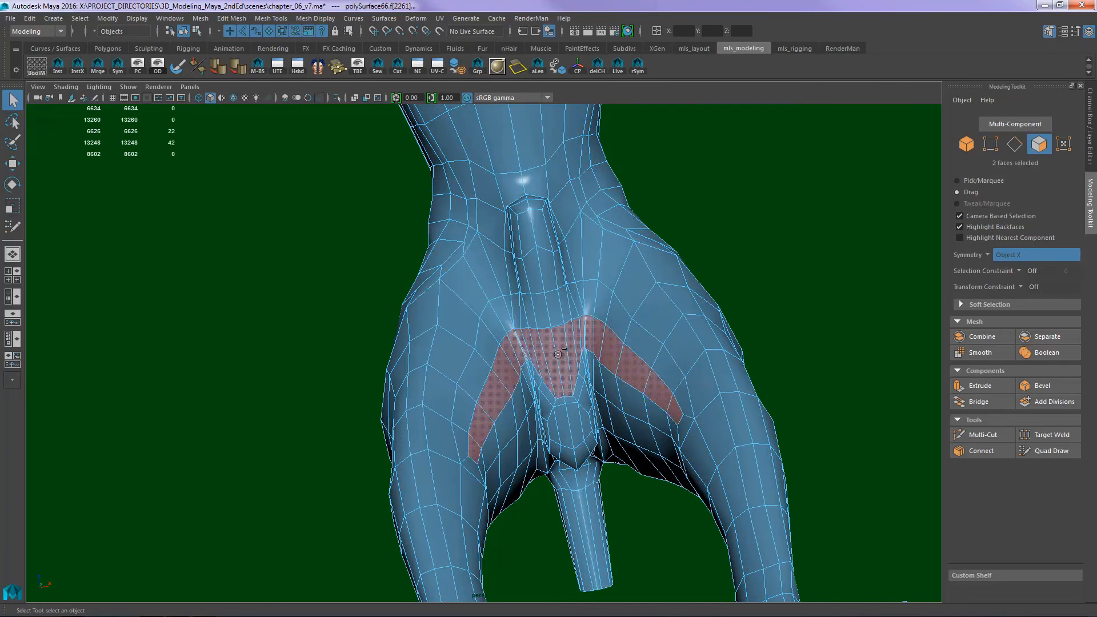
left_click_drag(737, 331, 786, 334, "alt")
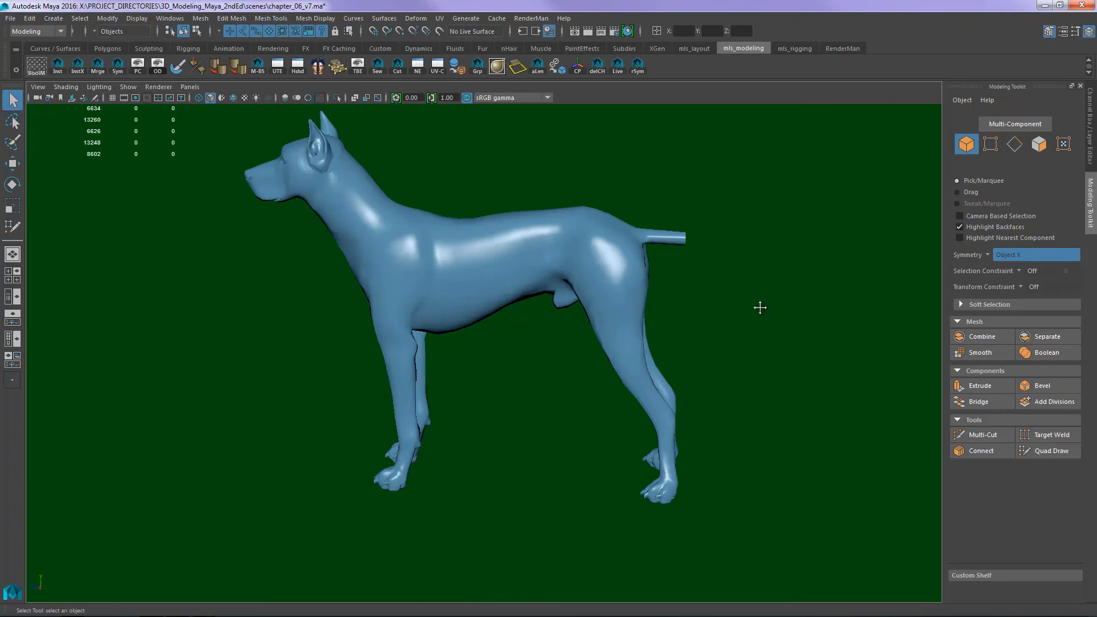
left_click_drag(760, 307, 677, 351, "alt")
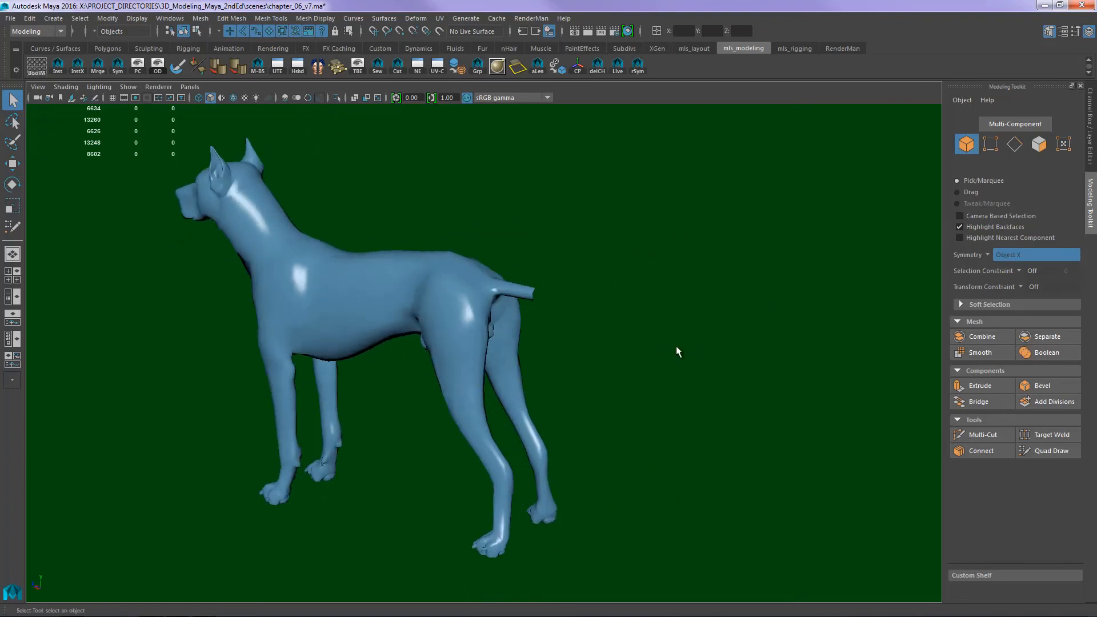
- In face mode, close the open end of the tail with Fill Hole and check the capped tip
right_click_drag(677, 351, 681, 301, "alt")
left_click_drag(681, 301, 643, 328, "alt")
right_click_drag(643, 328, 742, 280, "alt")
middle_click_drag(743, 280, 689, 331, "alt")
right_click_drag(579, 315, 591, 357)
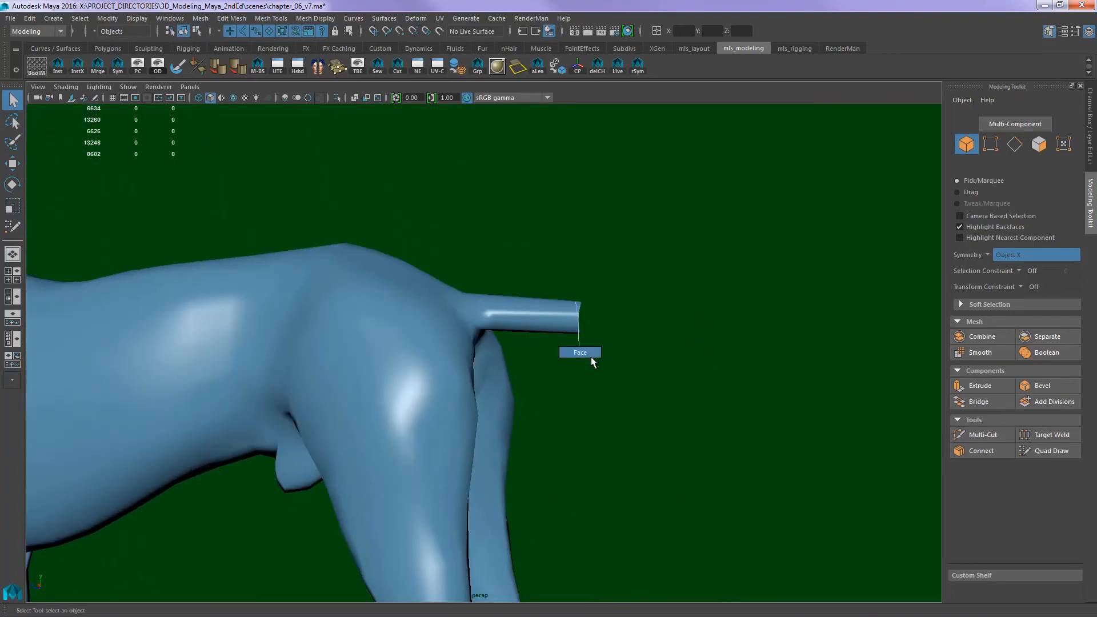
left_click_drag(623, 350, 669, 326, "alt")
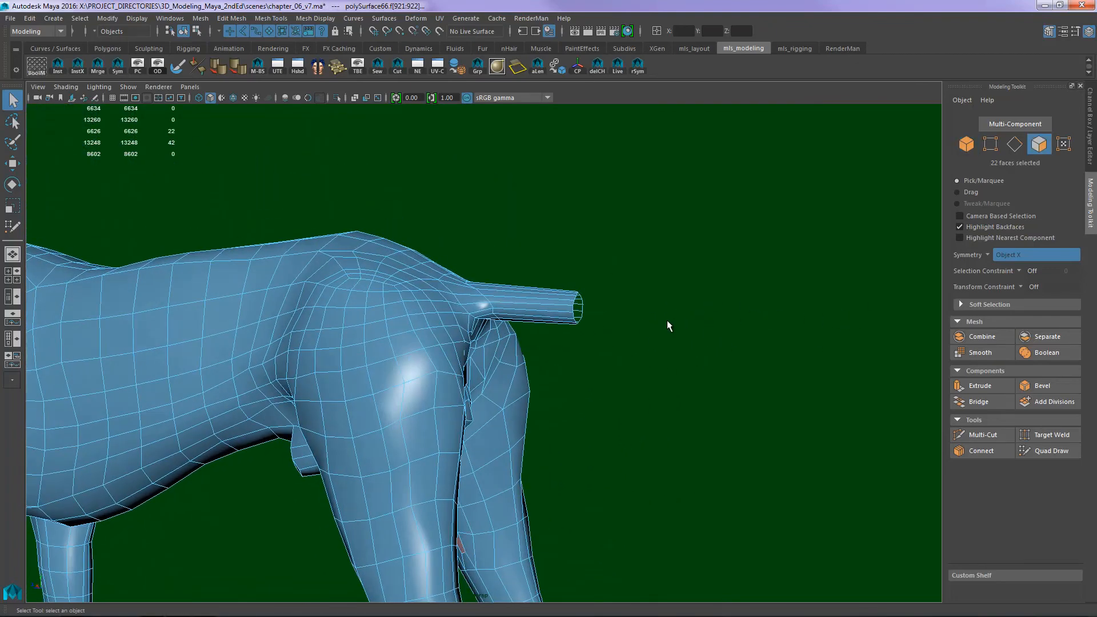
left_click(280, 19)
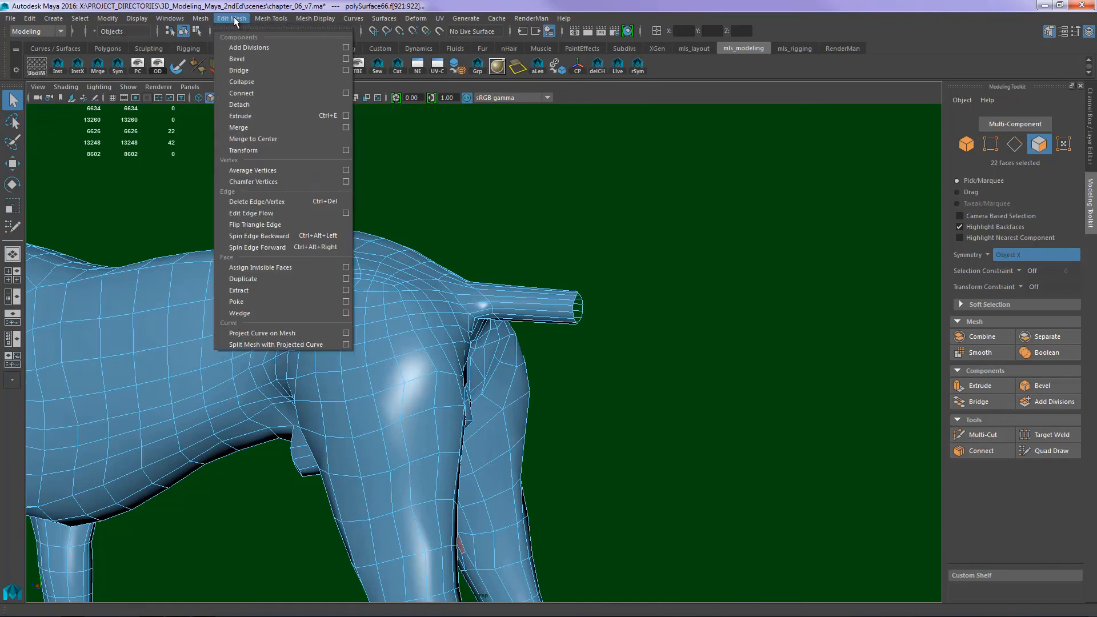
mouse_move(202, 18)
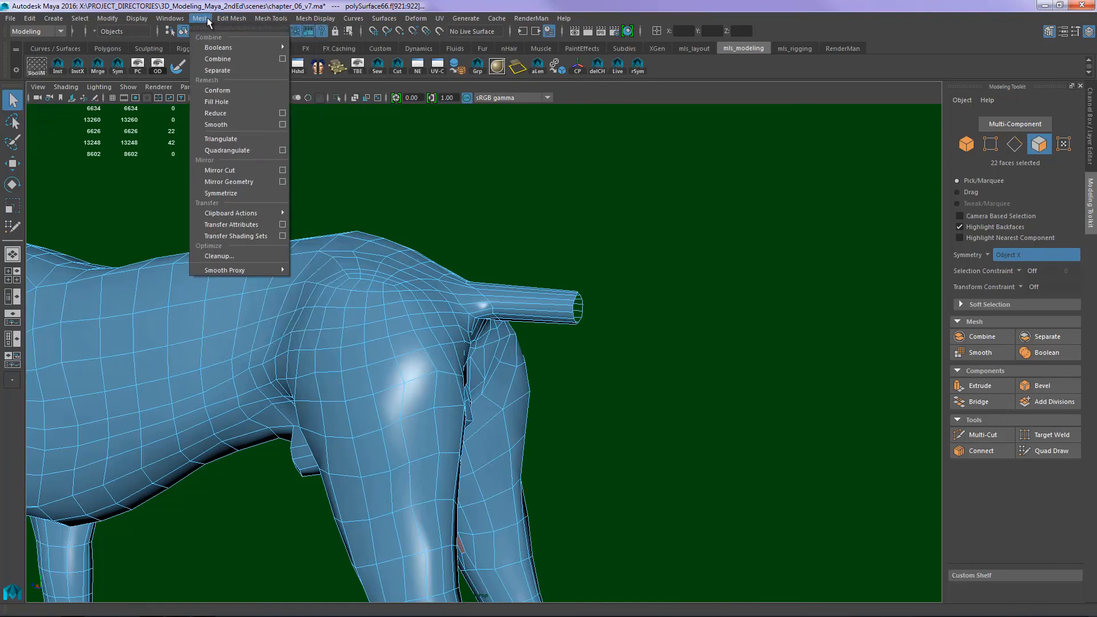
left_click(216, 101)
left_click_drag(429, 127, 608, 291, "alt")
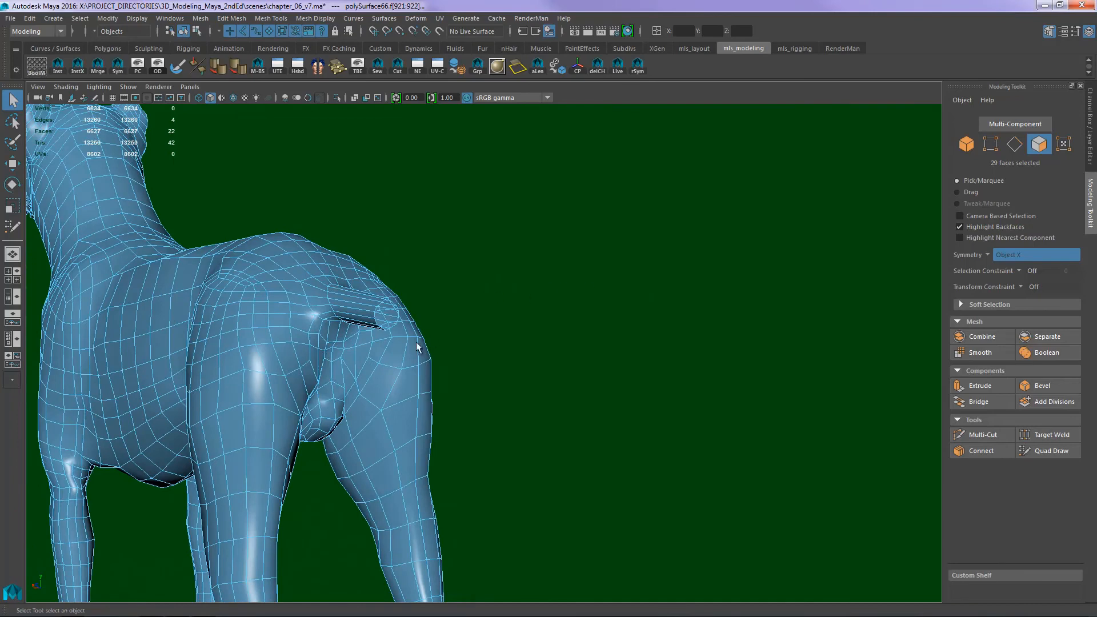
- With symmetry on, reposition the vertices around the rim of the tail's open-end cap into a rounder outline
left_click(468, 314)
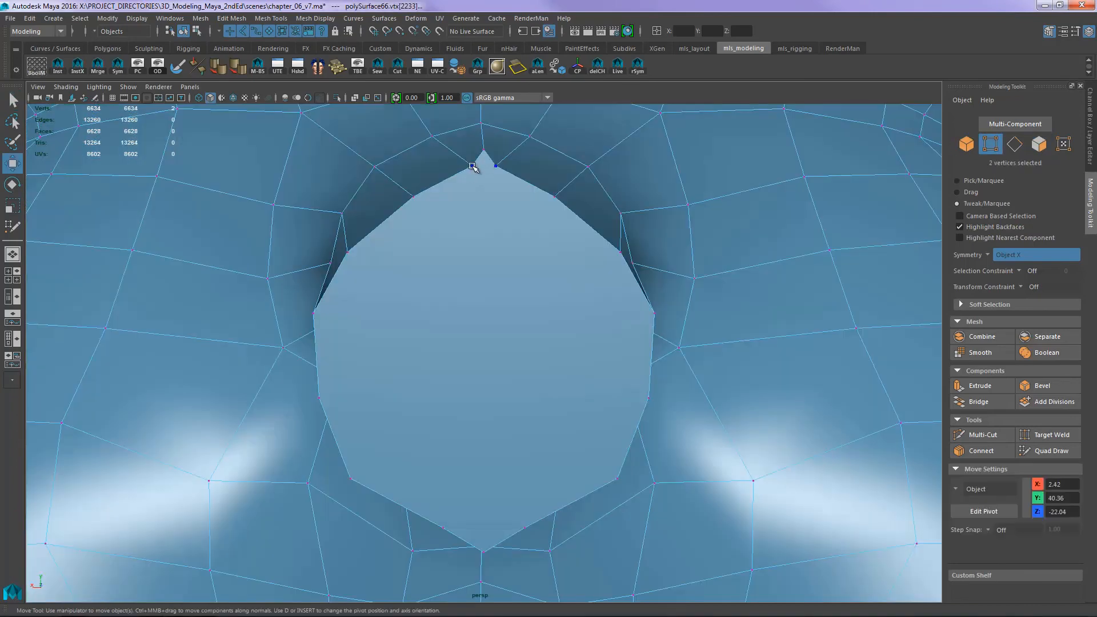
left_click_drag(472, 166, 458, 162)
mouse_move(416, 194)
left_mouse_down()
mouse_move(451, 161)
mouse_move(400, 183)
left_mouse_up()
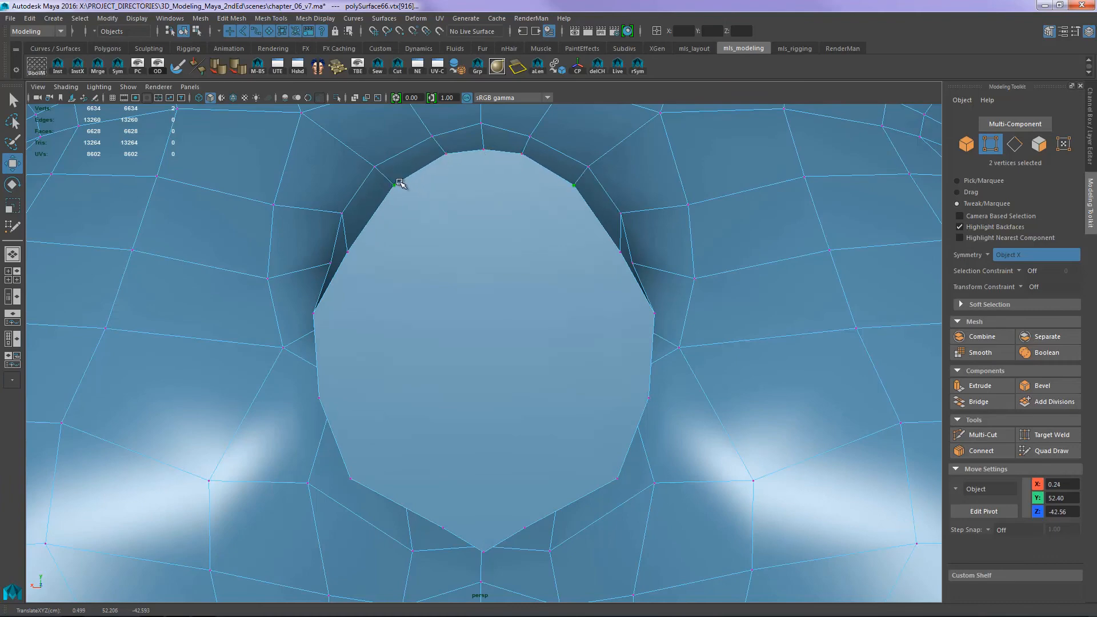
left_click_drag(348, 252, 347, 240)
left_click_drag(446, 159, 436, 162)
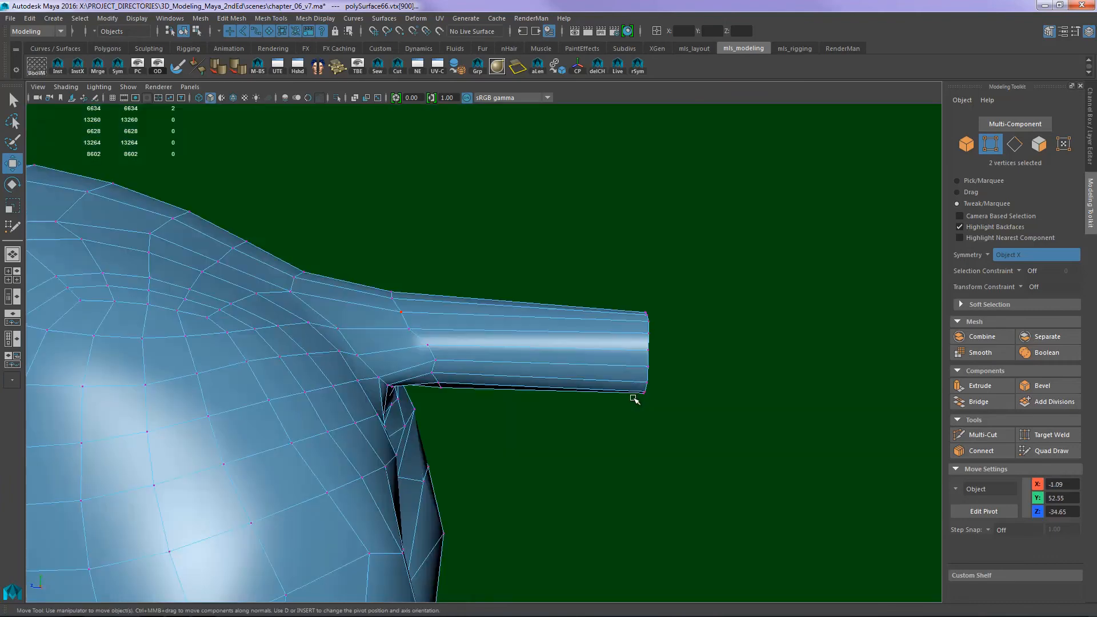
right_click_drag(632, 397, 590, 457, "shift")
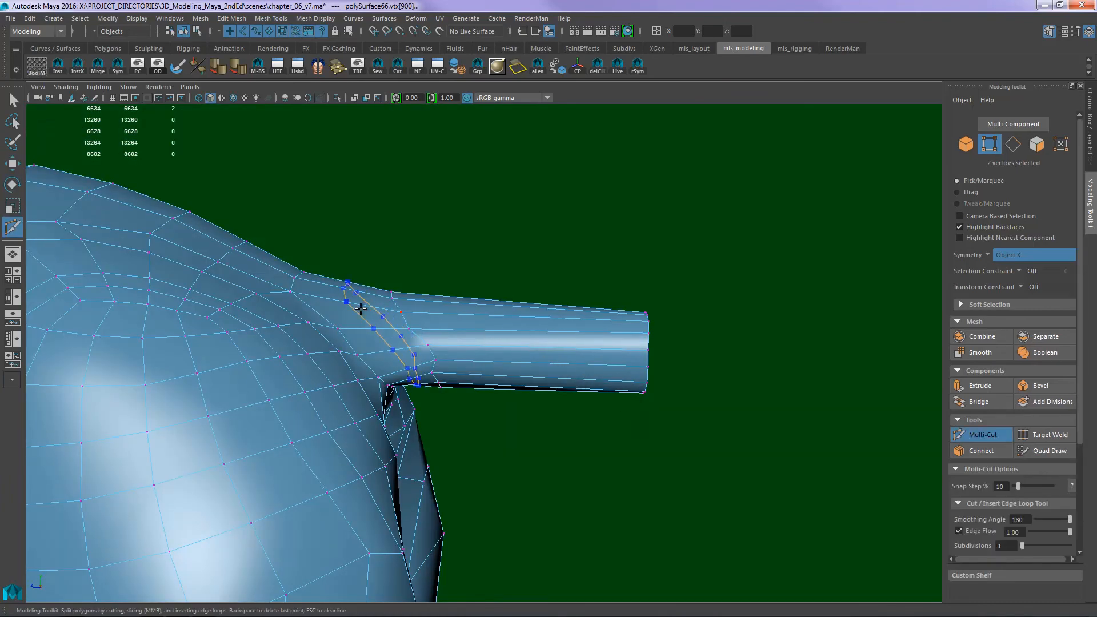
- Insert an edge loop near the tail's base and, with Edge Flow turned off, another midway along the tail
left_click(551, 339, "ctrl")
key("ctrl+z")
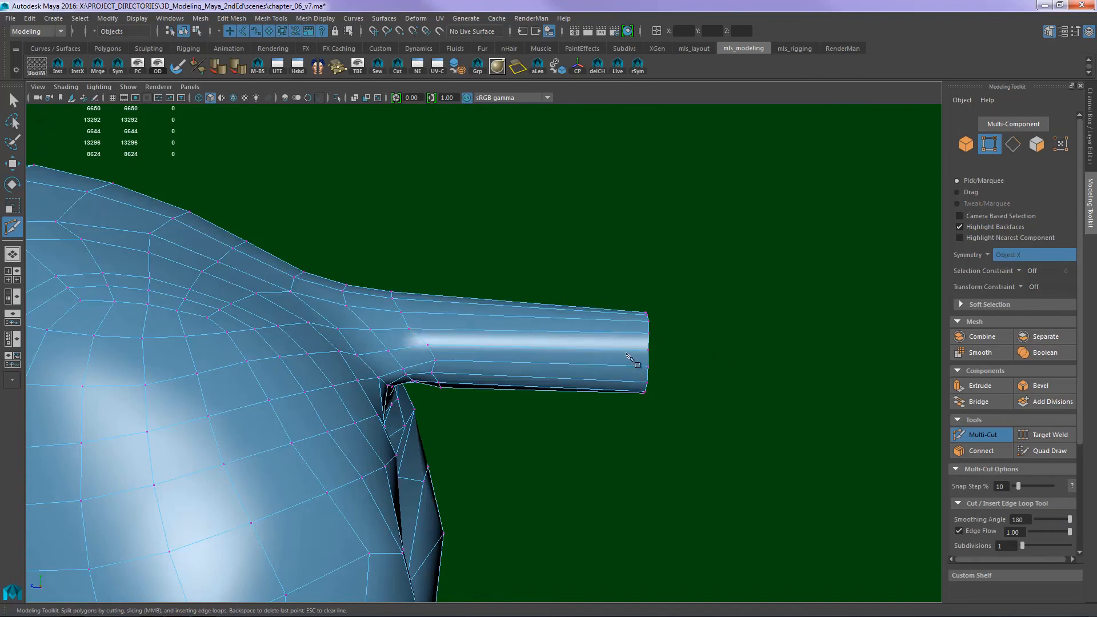
left_click(984, 531)
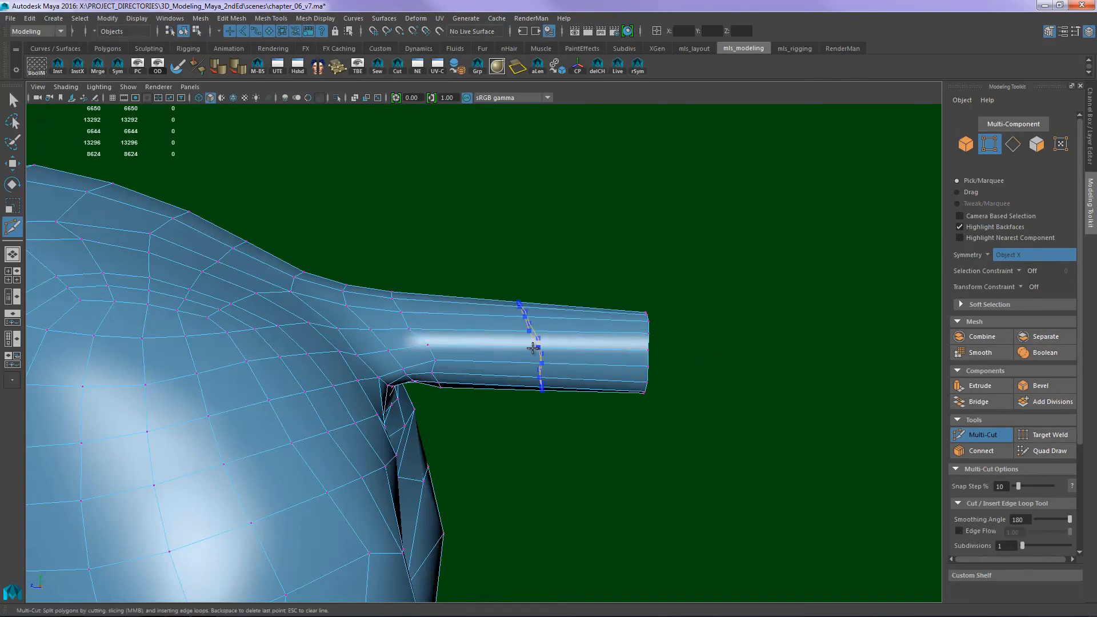
left_click(533, 348, "ctrl")
left_click_drag(811, 374, 639, 377, "alt")
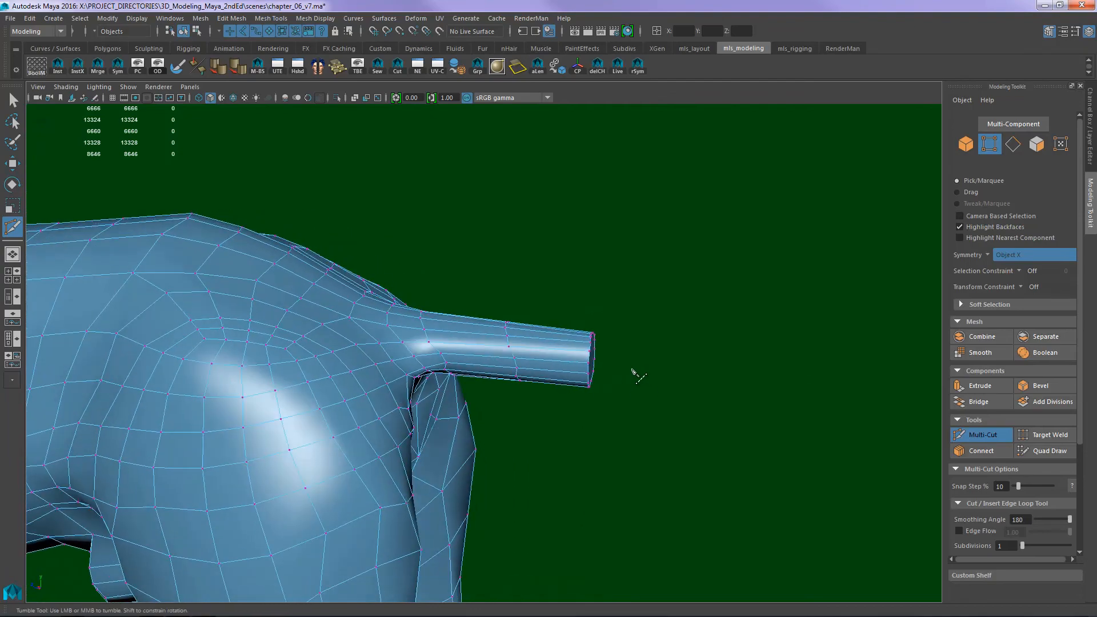
left_click_drag(707, 404, 622, 372, "alt")
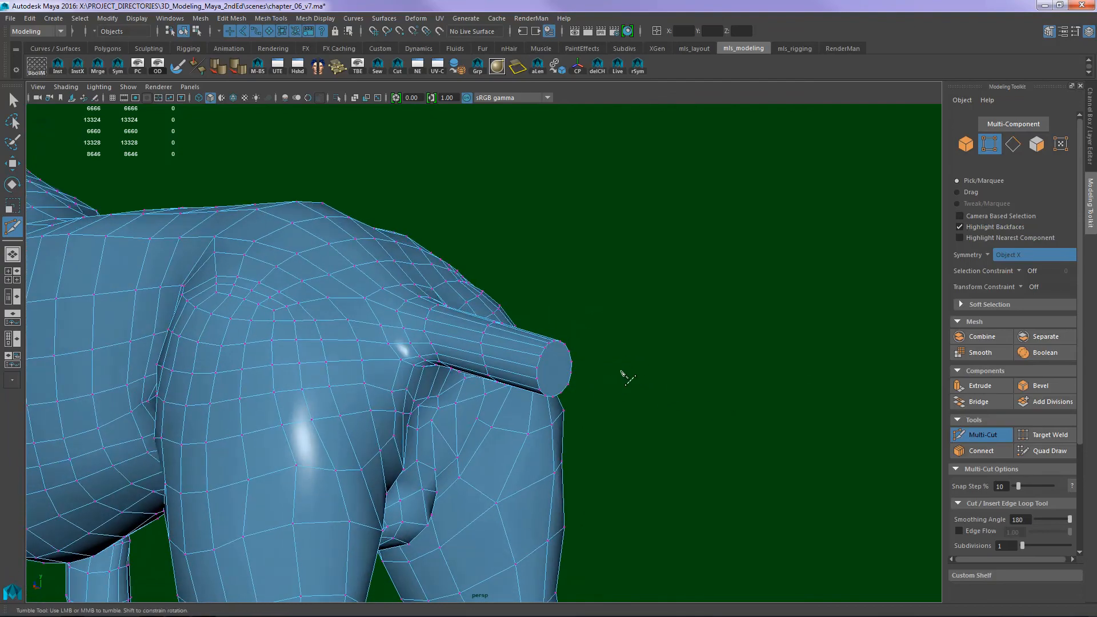
- Select the cap face at the tail's end and extrude it backward with a local Z translation of about 15.2
key("w")
right_click_drag(558, 385, 558, 408)
left_click(559, 367)
right_click_drag(794, 393, 642, 372, "alt")
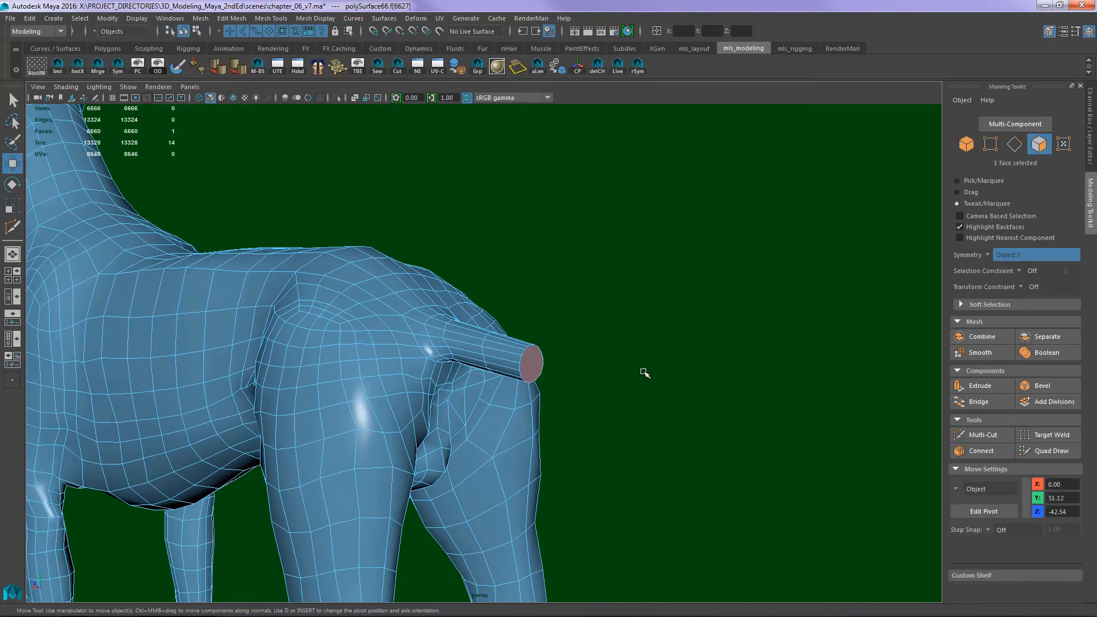
left_click_drag(642, 372, 737, 377, "alt")
key("q")
key("ctrl+e")
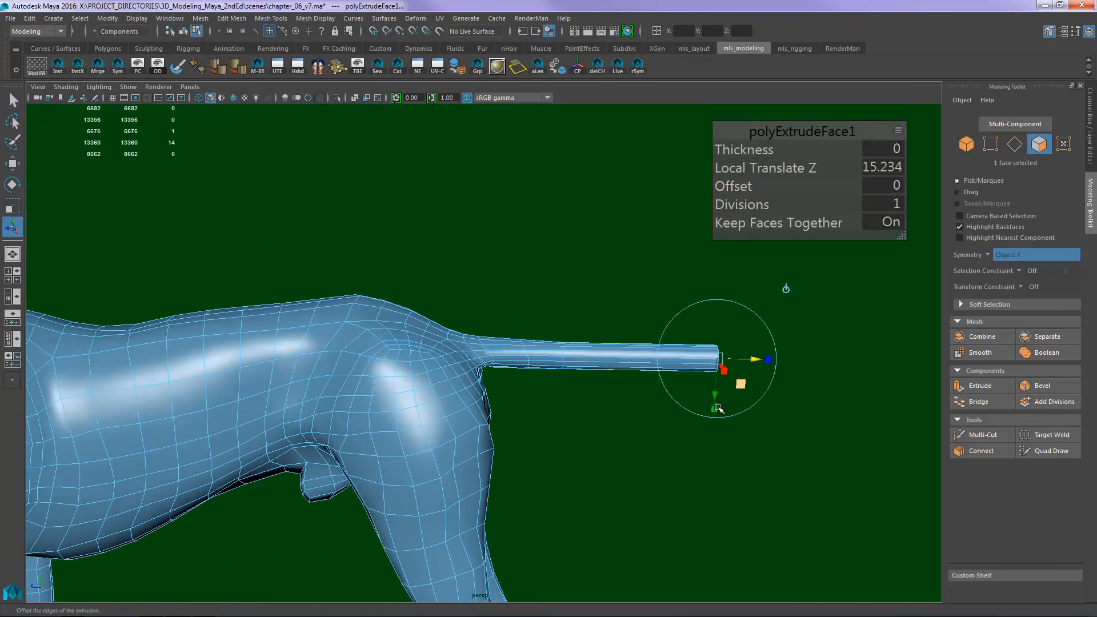
- In side view, lengthen the tail extrusion to a local Z translation of 22.248, judging it against the reference dog's tail
key("space")
left_click_drag(638, 423, 705, 420)
right_click_drag(627, 370, 308, 367, "alt")
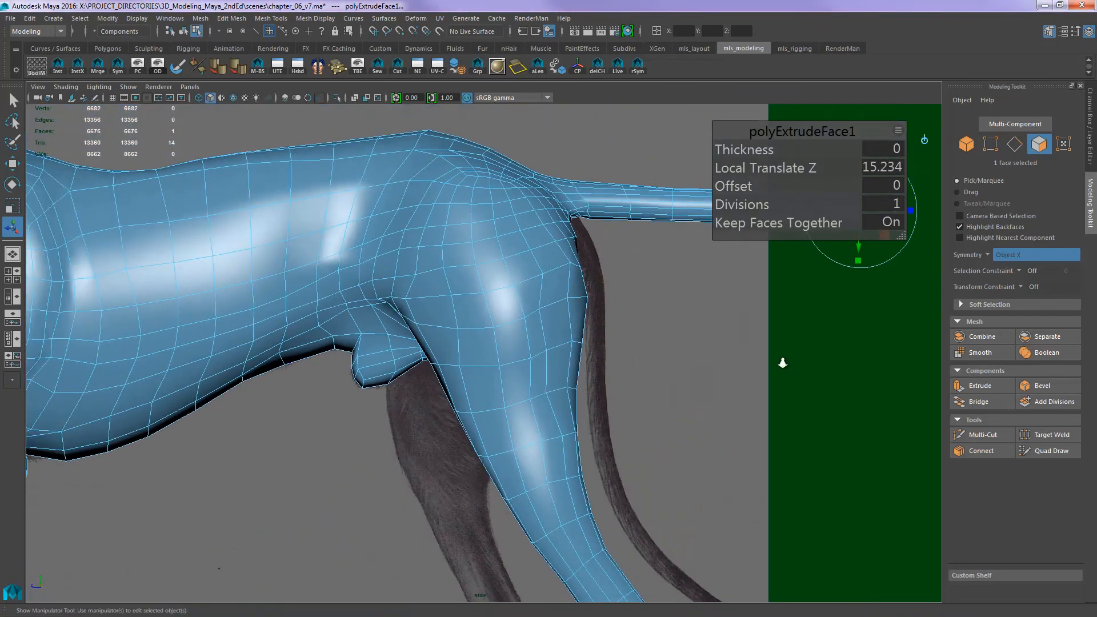
right_click_drag(781, 362, 440, 362, "alt")
middle_click_drag(587, 305, 340, 349, "alt")
right_click_drag(680, 392, 338, 371, "alt")
middle_click_drag(338, 370, 497, 358, "alt")
left_click_drag(644, 281, 686, 284)
middle_click_drag(708, 348, 800, 355, "alt")
right_click_drag(800, 355, 588, 350, "alt")
mouse_move(700, 300)
left_mouse_down()
mouse_move(693, 396)
mouse_move(618, 483)
mouse_move(687, 315)
mouse_move(627, 483)
mouse_move(658, 475)
mouse_move(703, 301)
left_mouse_up()
right_click_drag(554, 374, 564, 377, "alt")
middle_click_drag(563, 377, 436, 408, "alt")
right_click_drag(436, 408, 630, 372, "alt")
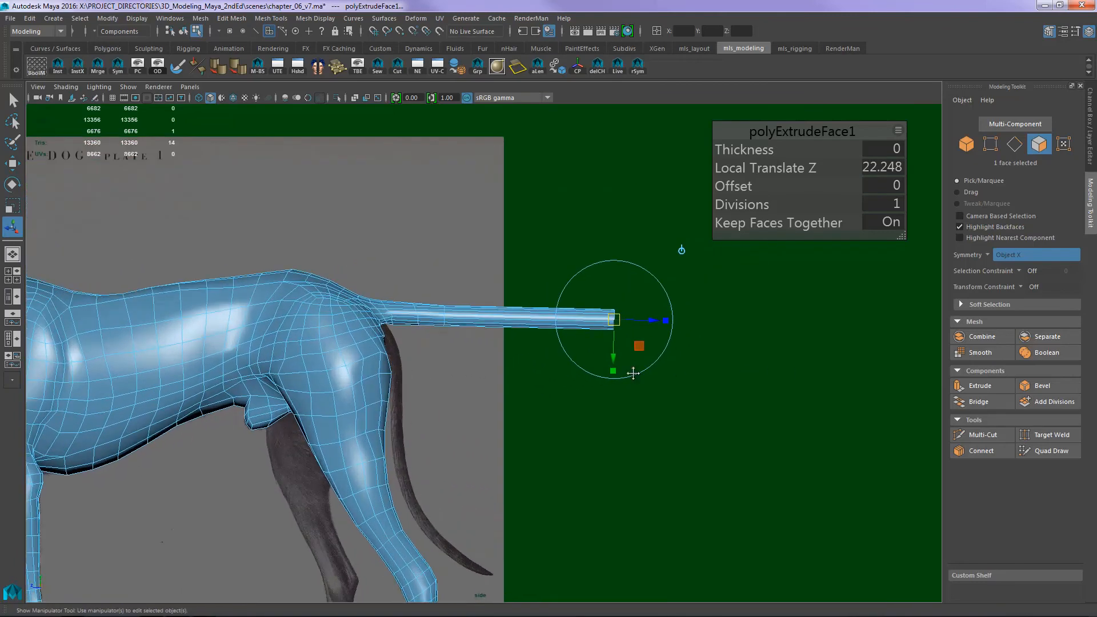
middle_click_drag(629, 373, 507, 393, "alt")
right_click_drag(507, 392, 857, 387, "alt")
right_click_drag(400, 394, 631, 380, "alt")
middle_click_drag(630, 379, 649, 345, "alt")
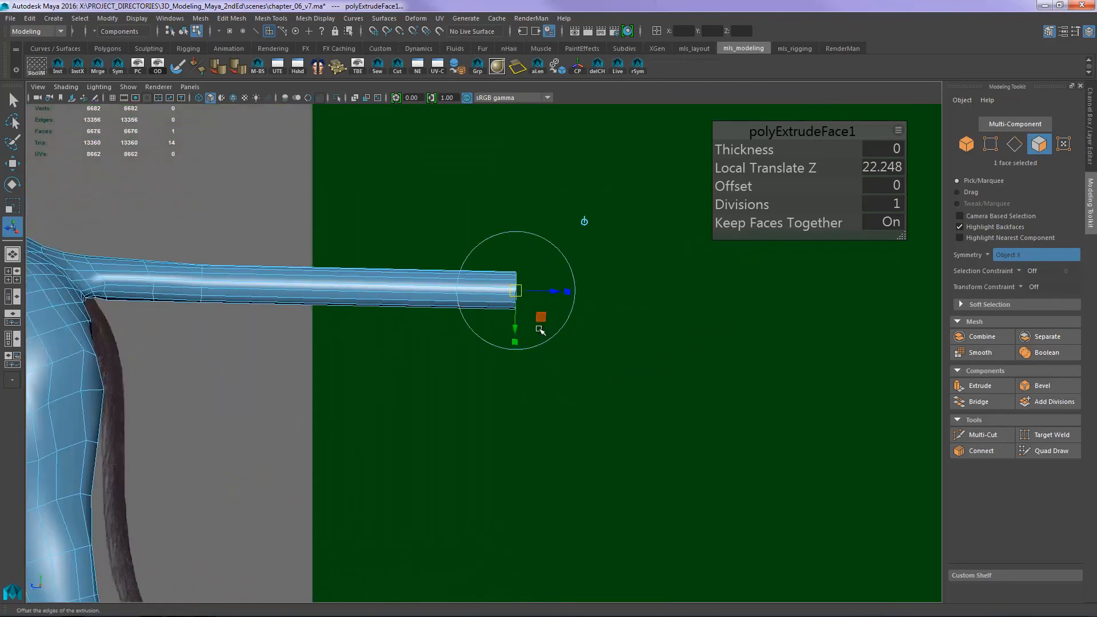
- In perspective view, scale the tail's end face down uniformly so the tail tapers toward its tip
key("e")
key("space")
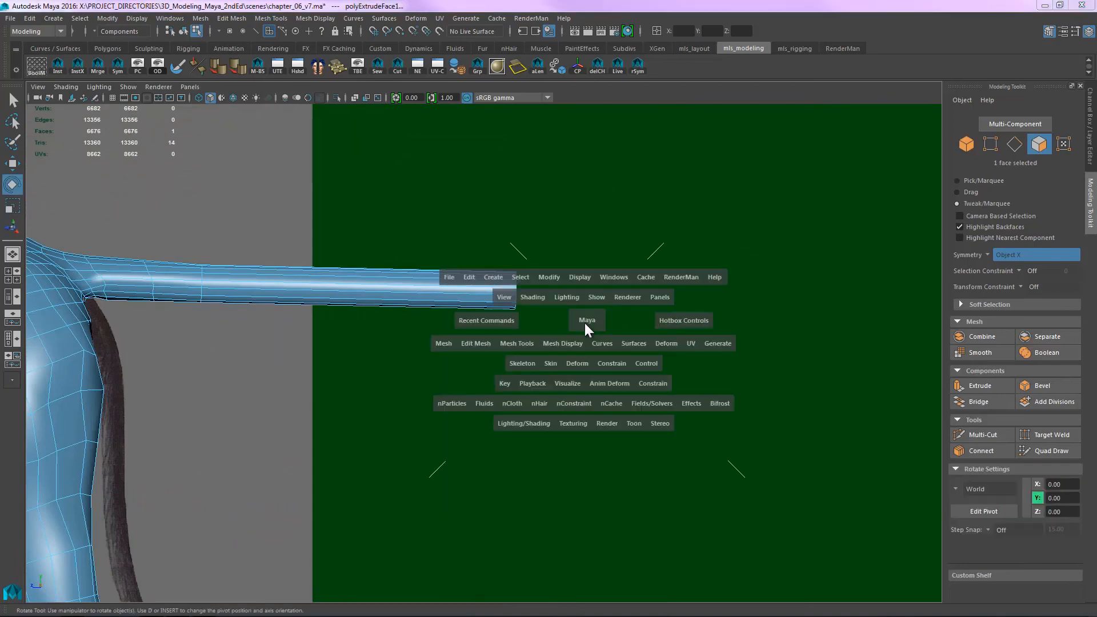
left_click_drag(653, 409, 566, 379, "alt")
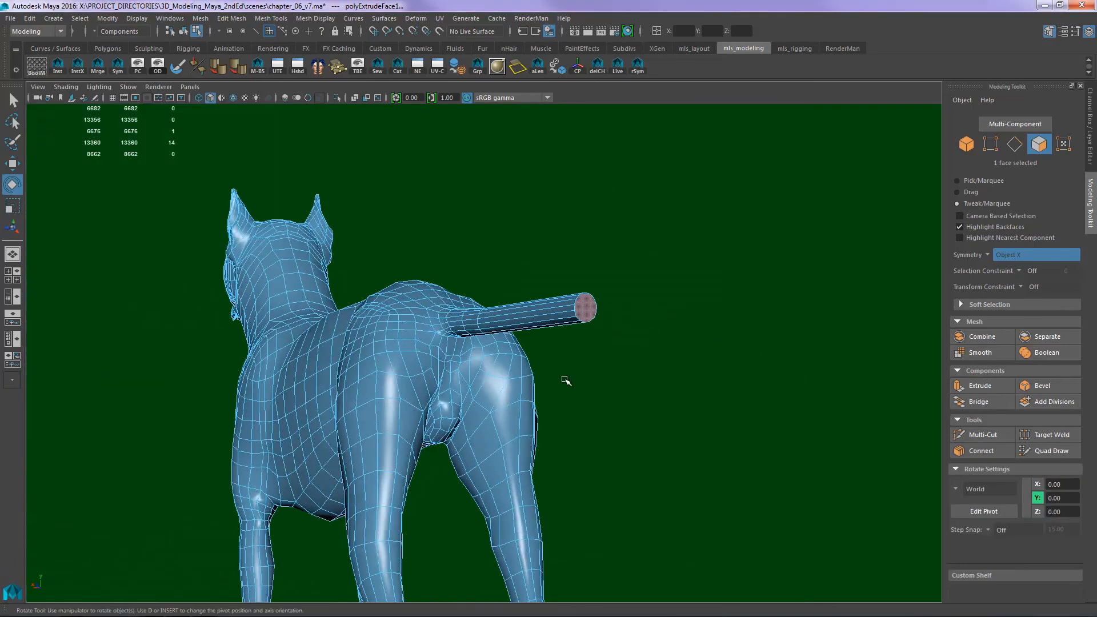
right_click_drag(566, 380, 725, 335, "alt")
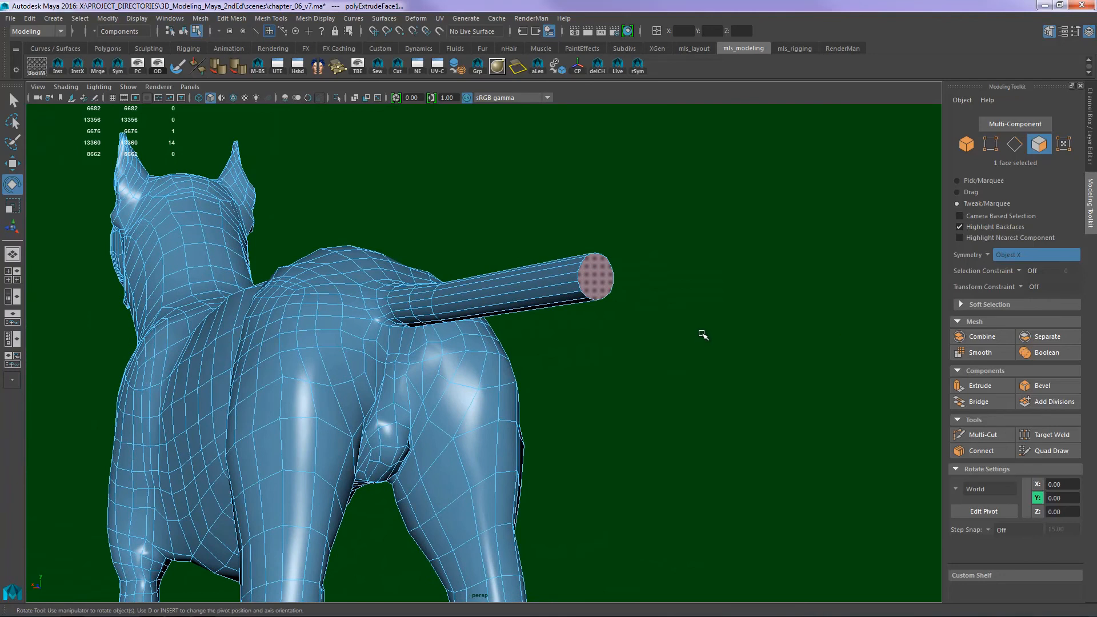
left_click_drag(702, 334, 679, 460)
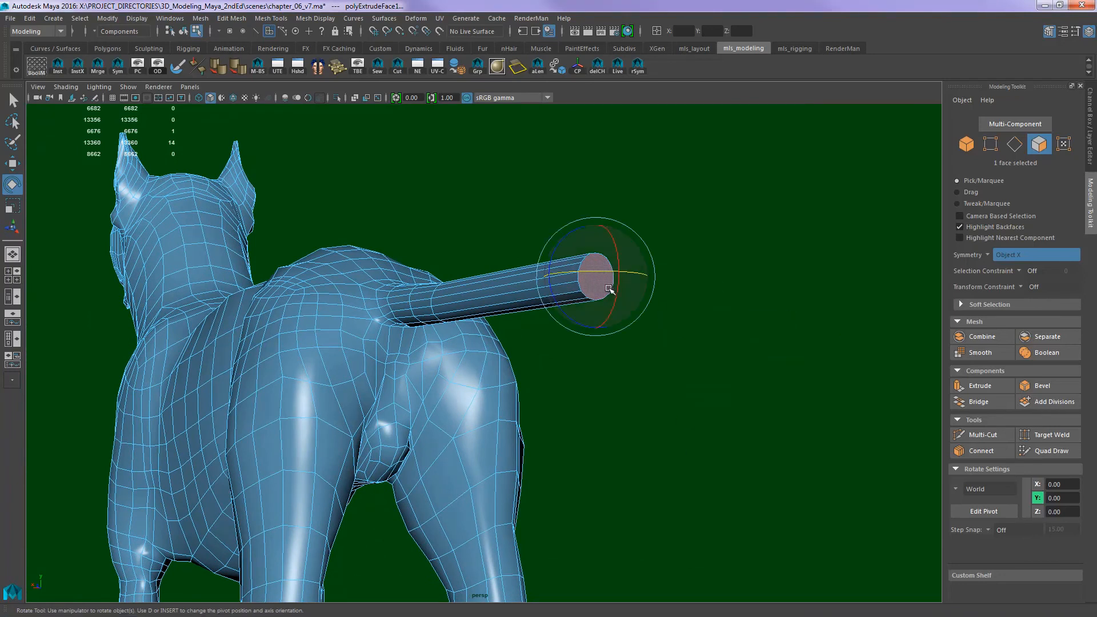
key("r")
left_click_drag(596, 276, 632, 340)
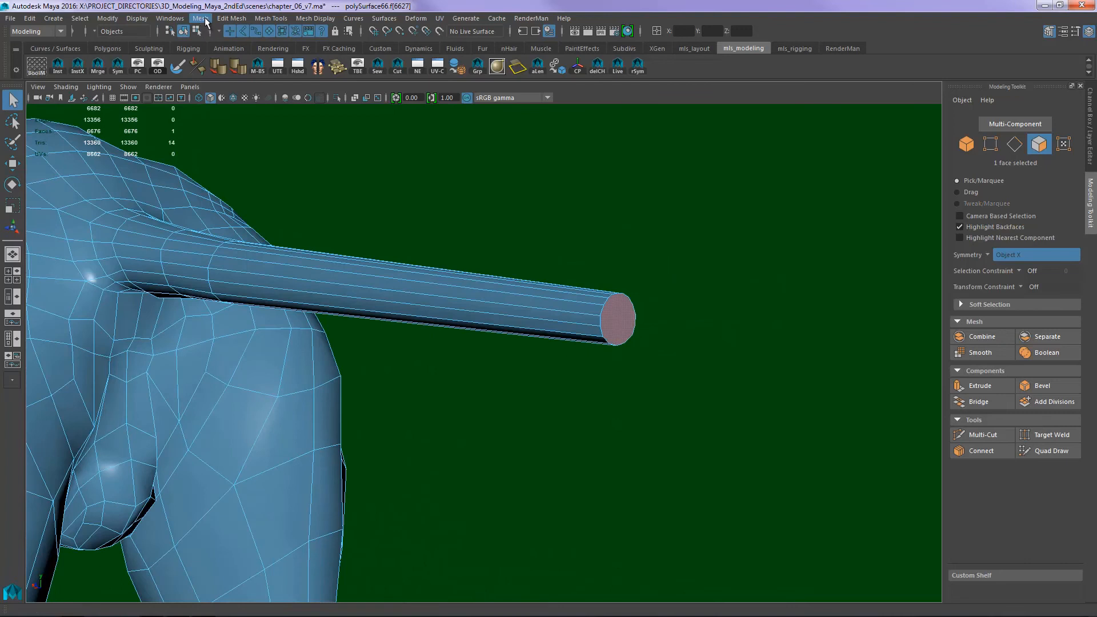
- Poke the tail's end face and pull its center point slightly outward into a cone-shaped tip
left_click(200, 19)
mouse_move(219, 20)
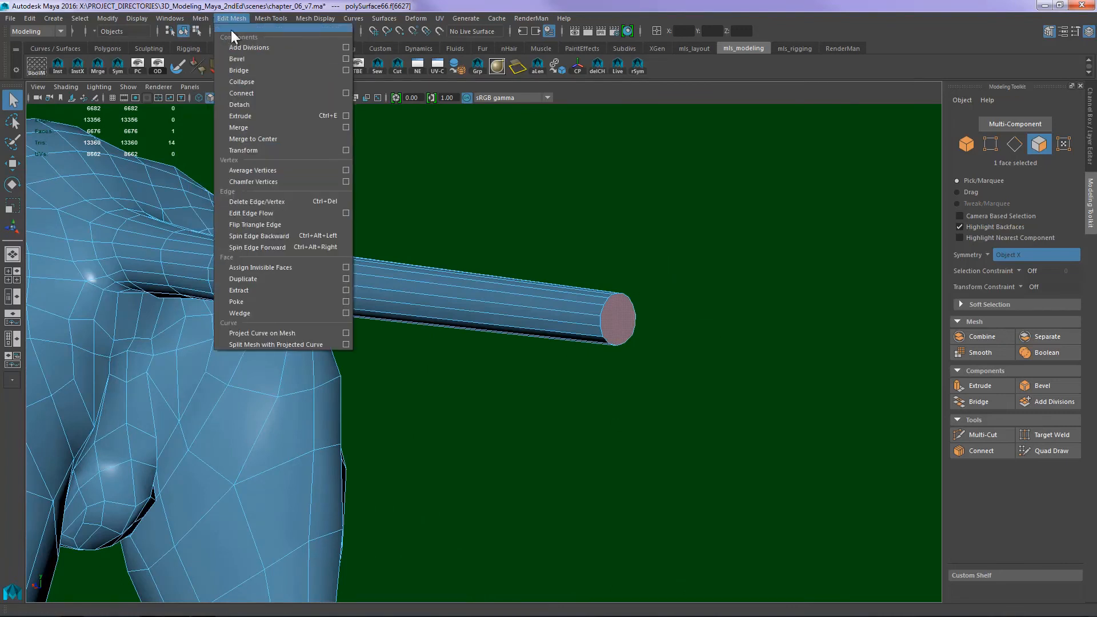
left_click(253, 301)
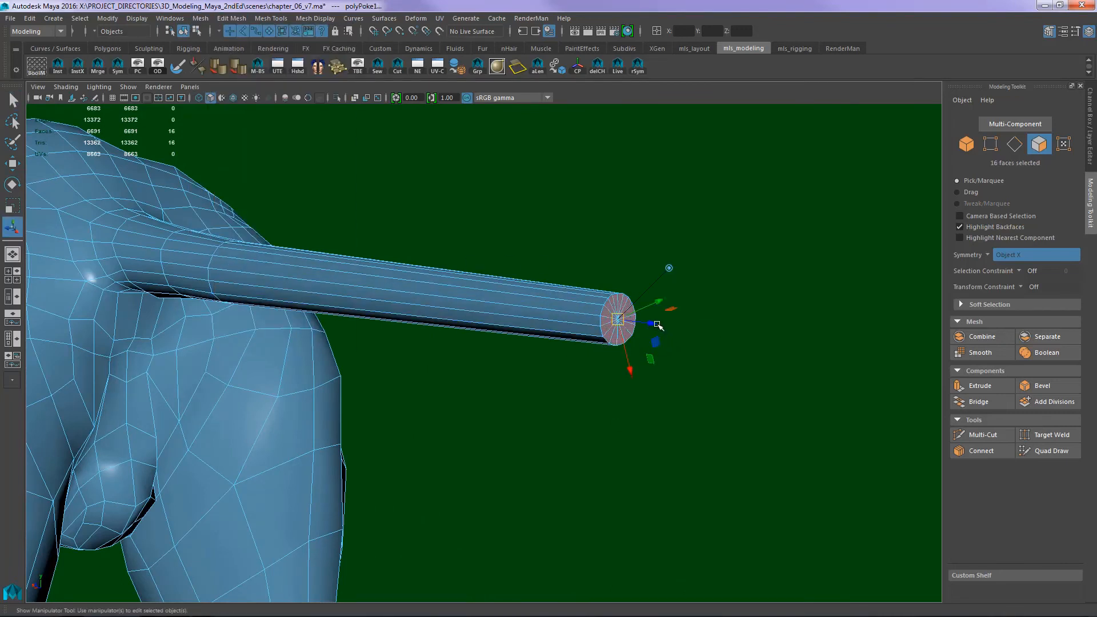
mouse_move(657, 325)
left_mouse_down()
mouse_move(696, 321)
mouse_move(674, 327)
left_mouse_up()
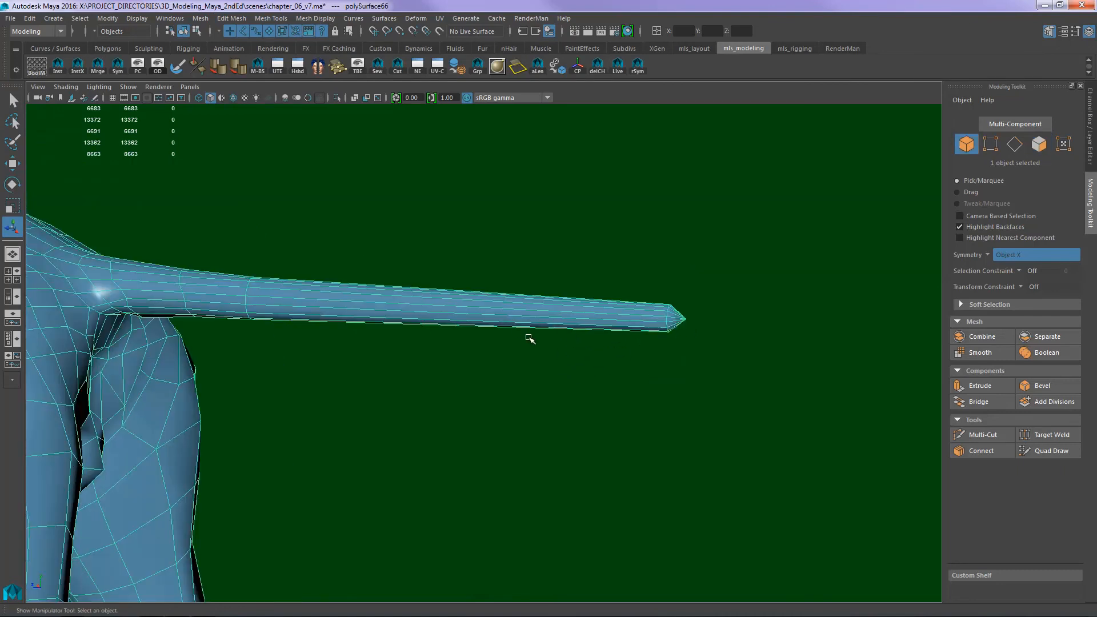
- Insert three edge loops along the extruded section of the tail with Multi-Cut
key("ctrl+shift+x")
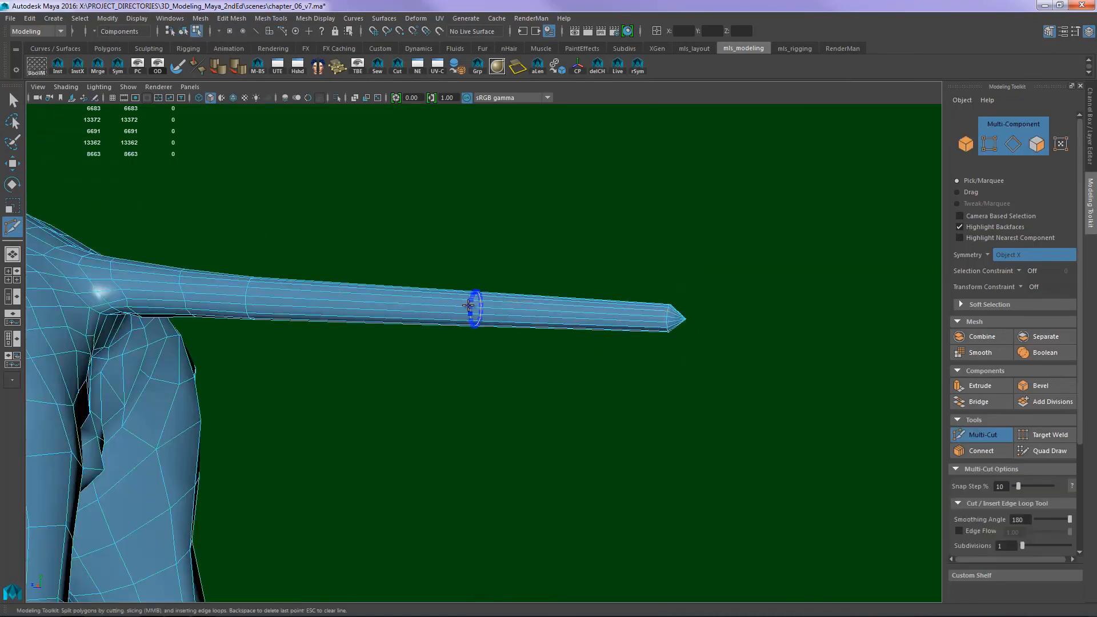
middle_click(469, 306, "ctrl")
middle_click(402, 309, "ctrl")
middle_click(595, 324, "ctrl")
- Examine the tail's taper, edge loop spacing and pointed tip from several angles
right_click_drag(586, 343, 530, 352, "alt")
middle_click_drag(530, 352, 567, 360, "alt")
left_click_drag(492, 376, 603, 364, "alt")
middle_click_drag(602, 365, 646, 375, "alt")
left_click_drag(646, 375, 668, 366, "alt")
middle_click_drag(668, 355, 642, 346, "alt")
left_click_drag(641, 346, 606, 367, "alt")
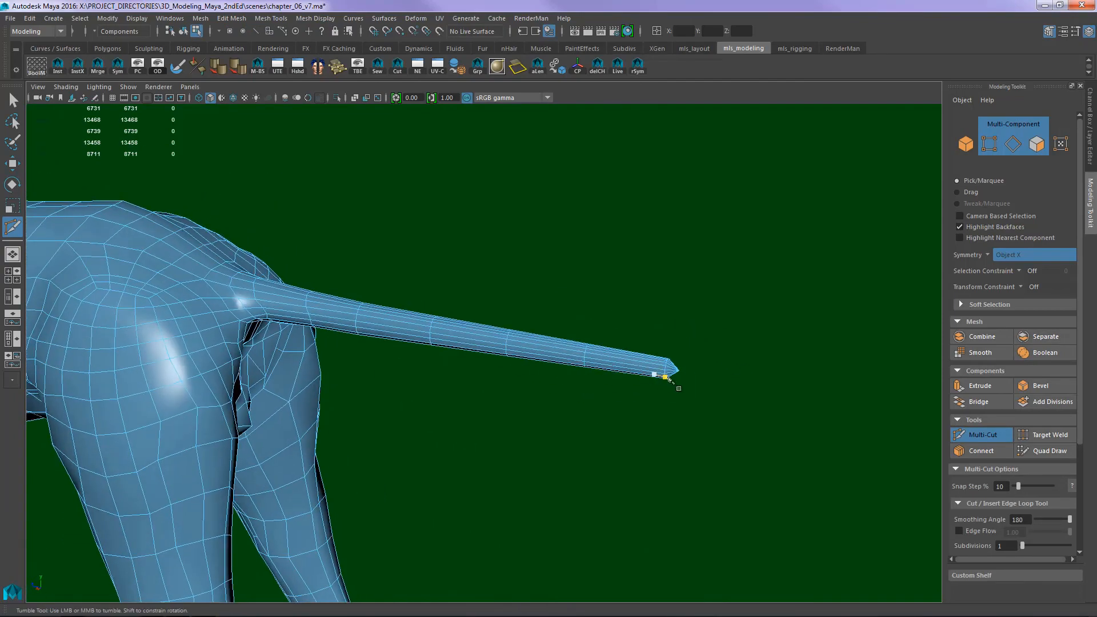
left_click_drag(701, 381, 682, 377, "alt")
right_click_drag(683, 374, 737, 340, "alt")
middle_click_drag(742, 345, 696, 341, "alt")
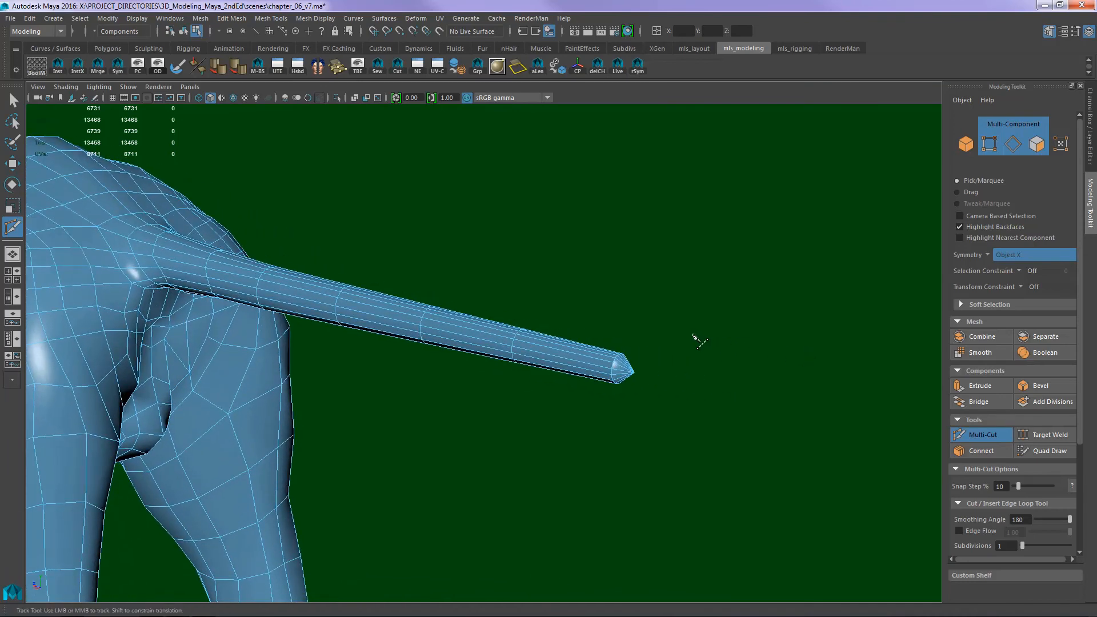
left_click_drag(693, 334, 708, 350, "alt")
left_click_drag(635, 387, 682, 368, "alt")
right_click_drag(683, 369, 766, 350, "alt")
middle_click_drag(765, 350, 637, 352, "alt")
- In vertex mode, move the tail's tip vertex back along Z toward the end ring to flatten the point
key("q")
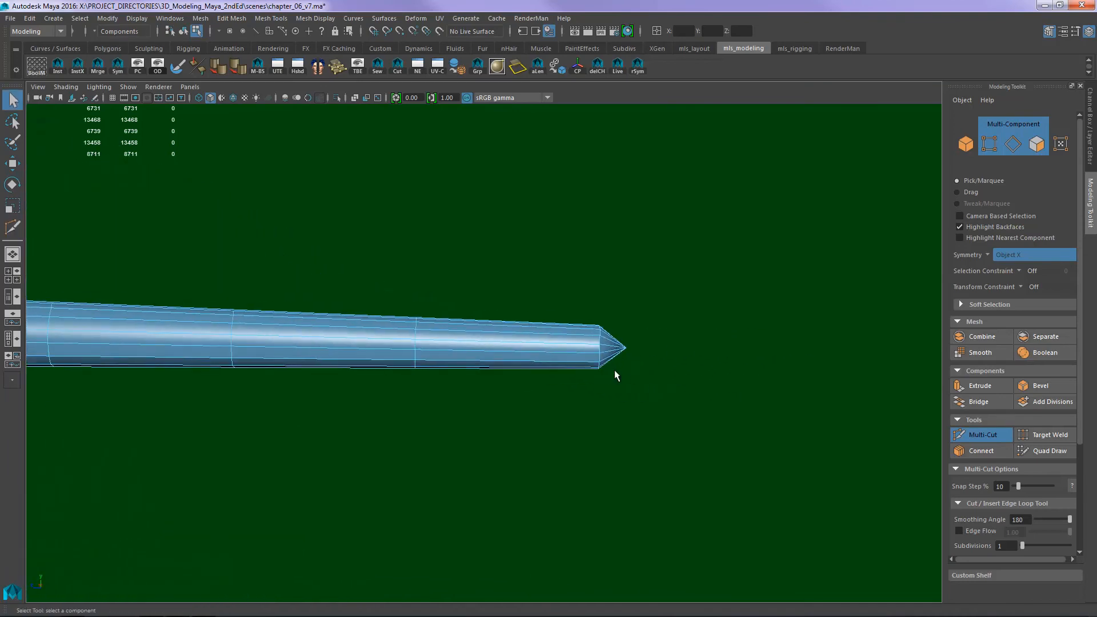
key("F9")
key("w")
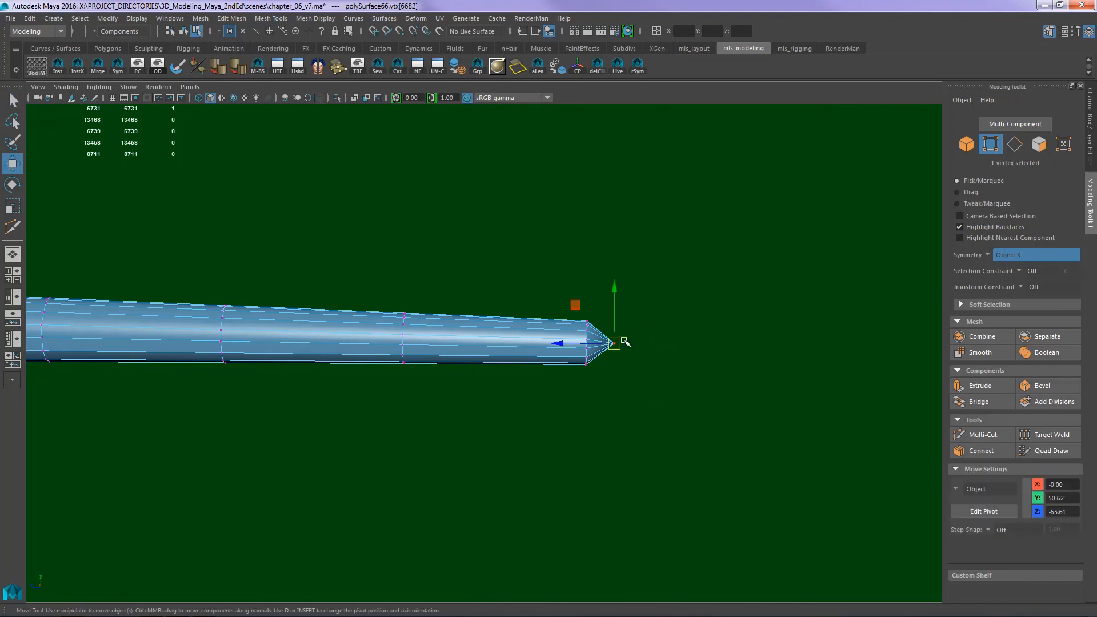
middle_click_drag(557, 342, 539, 341)
- Scale down the vertex rings along the outer tail and at its tip to give the tail a finer taper
left_click_drag(651, 389, 588, 311)
key("r")
middle_click_drag(600, 340, 578, 342)
left_click_drag(422, 378, 391, 300)
middle_click_drag(404, 338, 391, 337)
left_click_drag(269, 371, 174, 303)
middle_click_drag(224, 336, 213, 332)
left_click_drag(438, 375, 397, 312)
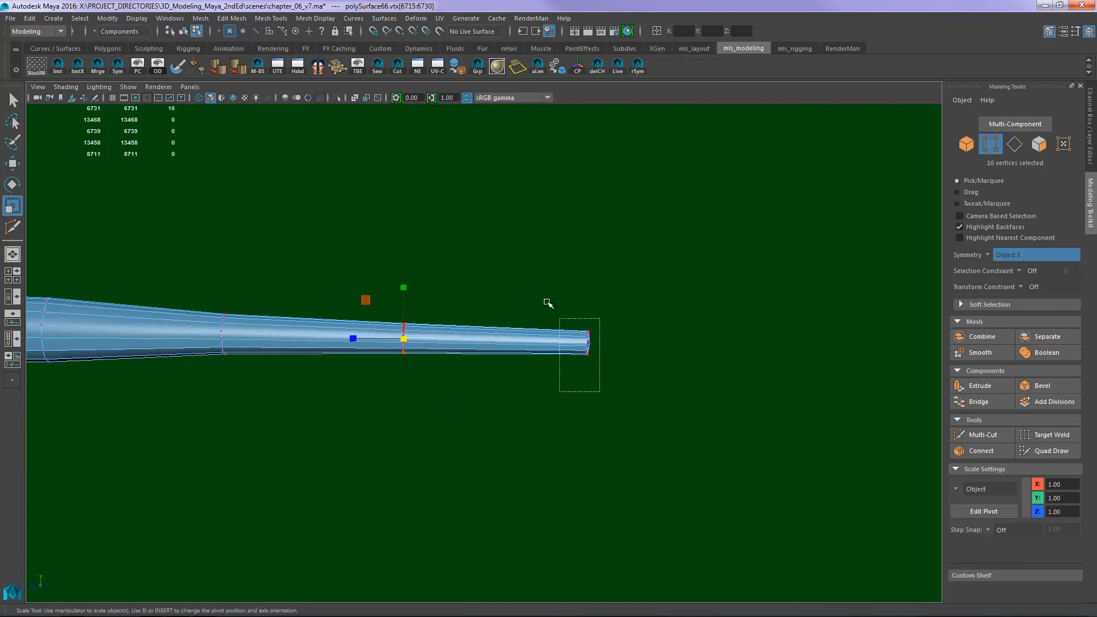
left_click_drag(548, 303, 547, 303)
middle_click_drag(588, 338, 589, 344)
left_click_drag(587, 342, 584, 343)
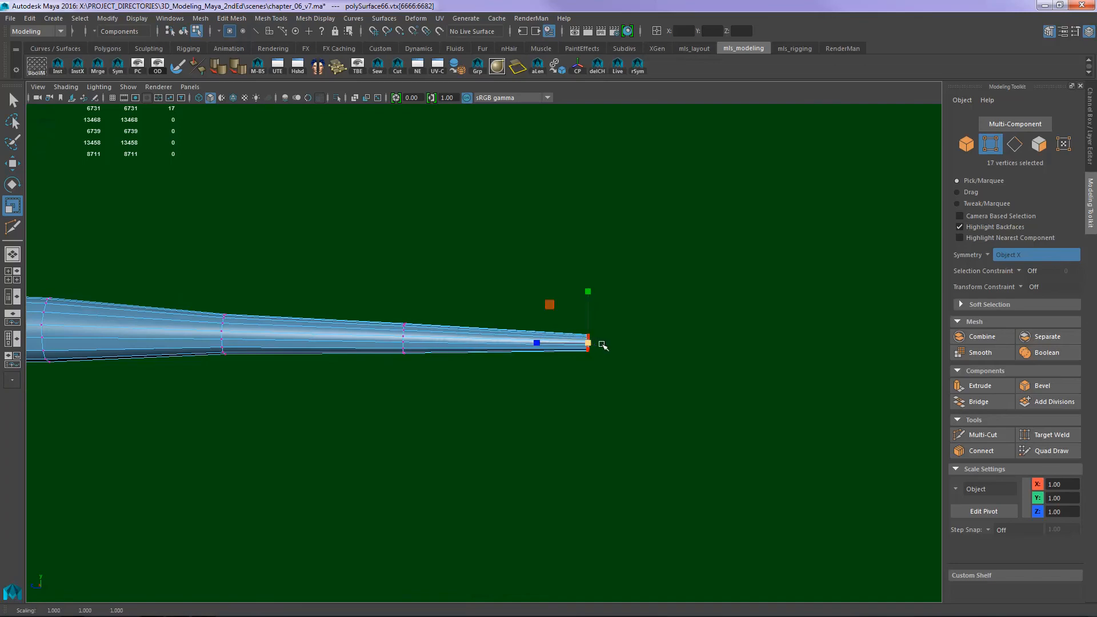
- Select the vertices around the tail's tip and move them symmetrically inward along X to round the end
key("w")
left_click(670, 344)
left_click_drag(671, 344, 518, 341, "alt")
middle_click_drag(477, 336, 640, 329, "alt")
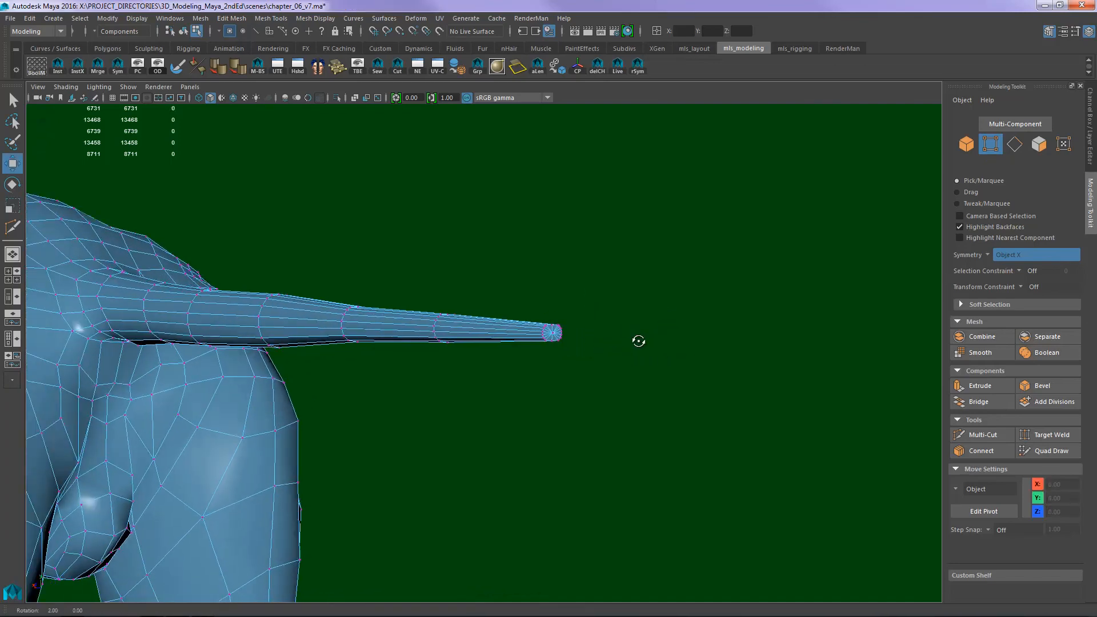
left_click_drag(638, 340, 508, 345, "alt")
right_click_drag(645, 320, 737, 312, "alt")
middle_click_drag(514, 316, 628, 287, "alt")
left_click_drag(628, 287, 512, 307, "alt")
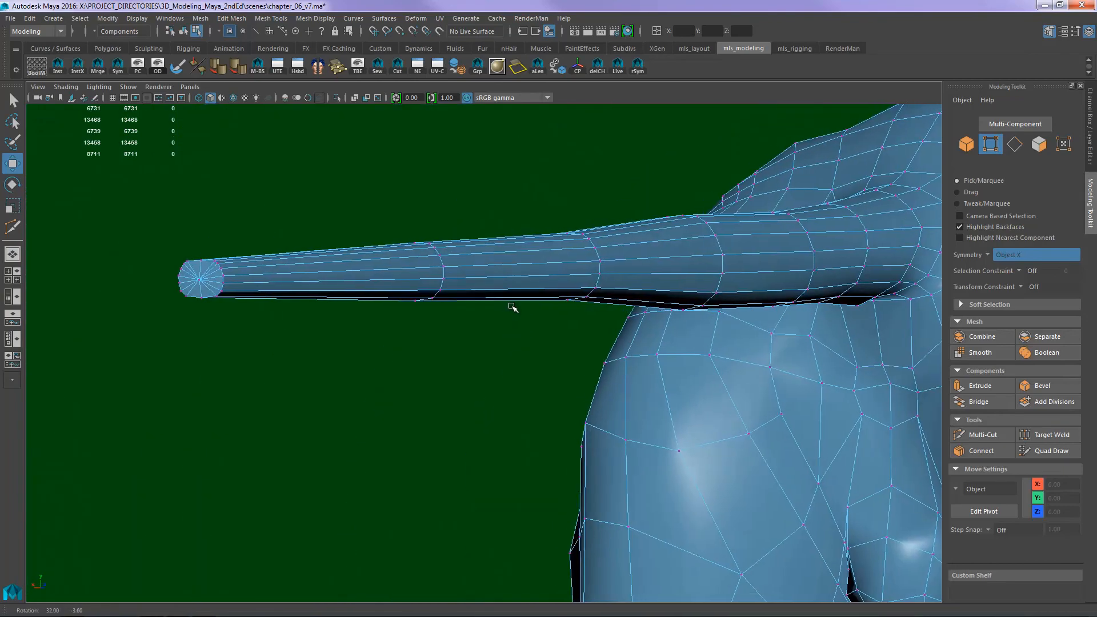
left_click_drag(335, 314, 372, 318, "alt")
right_click_drag(289, 301, 313, 296, "alt")
left_click_drag(201, 243, 269, 322)
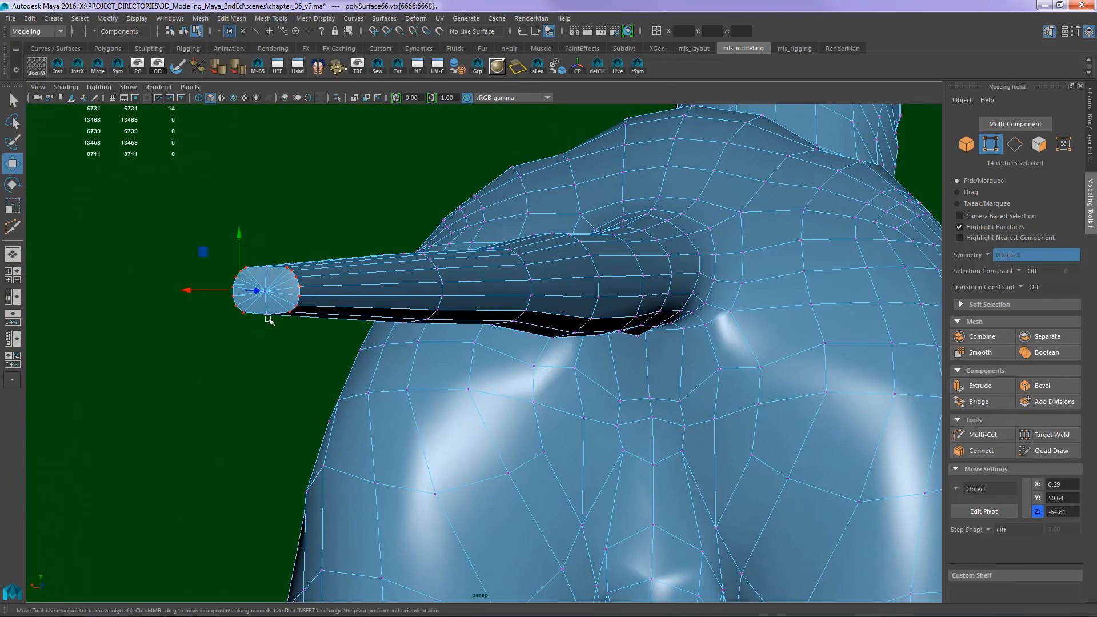
mouse_move(208, 294)
left_mouse_down()
mouse_move(190, 289)
mouse_move(200, 290)
left_mouse_up()
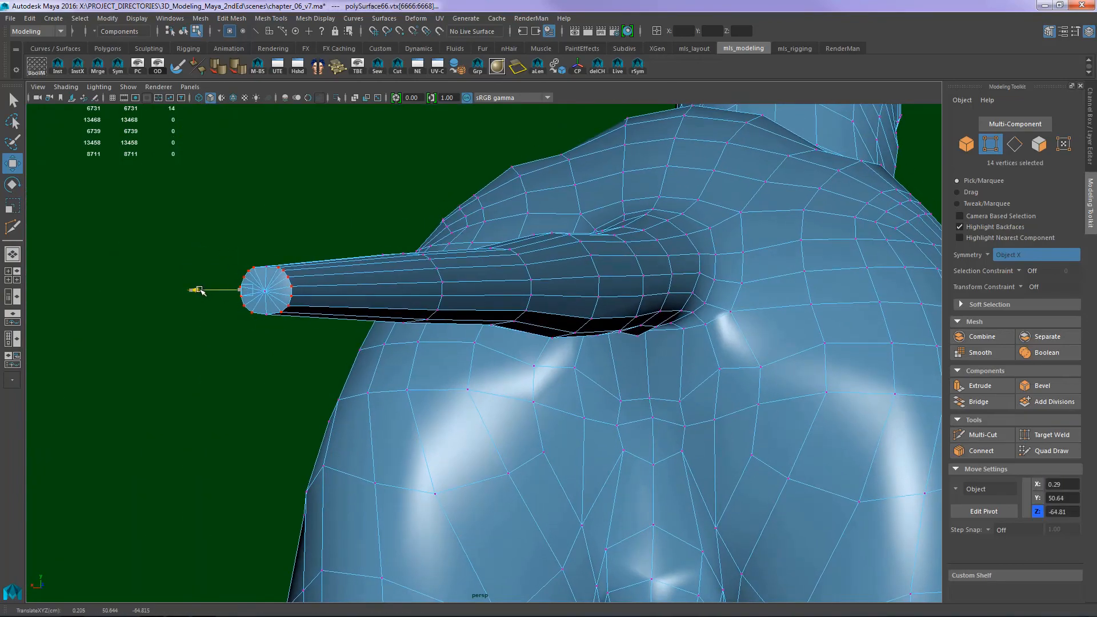
- Return to object mode, clear the selection and examine the shaded tail from several sides
key("F8")
left_click(344, 222)
left_click_drag(344, 222, 401, 269, "alt")
right_click_drag(401, 269, 306, 264, "alt")
left_click_drag(306, 264, 451, 280, "alt")
right_click_drag(451, 280, 423, 404, "alt")
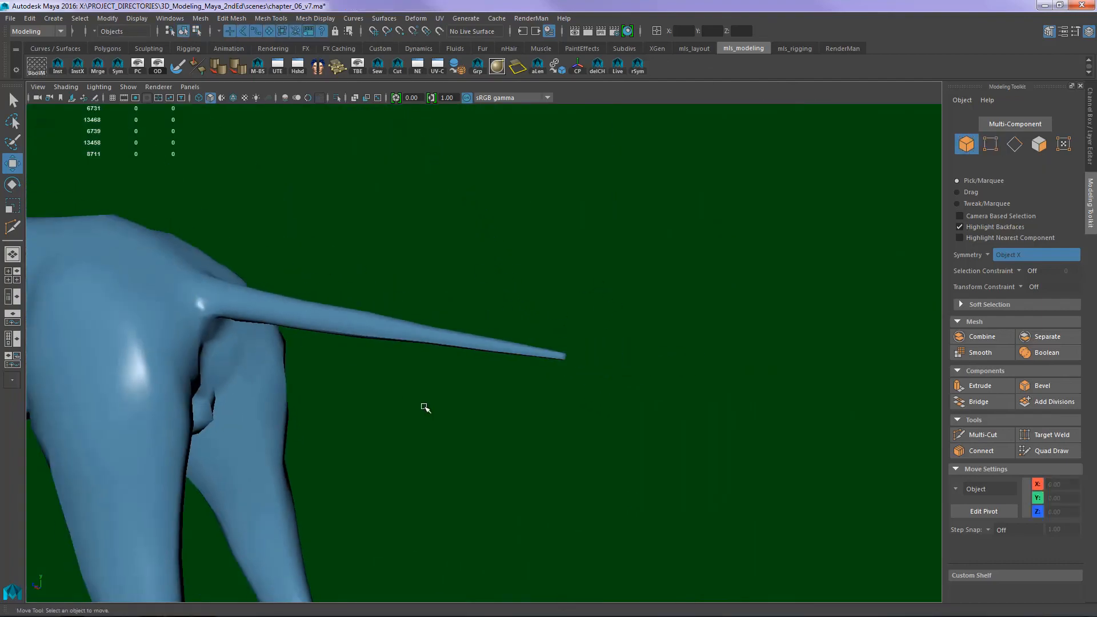
- Display the dog mesh with smooth preview, clear the selection and check the whole body and tail
left_click(573, 359)
left_click_drag(573, 359, 598, 368, "alt")
middle_click_drag(599, 368, 701, 325, "alt")
key("3")
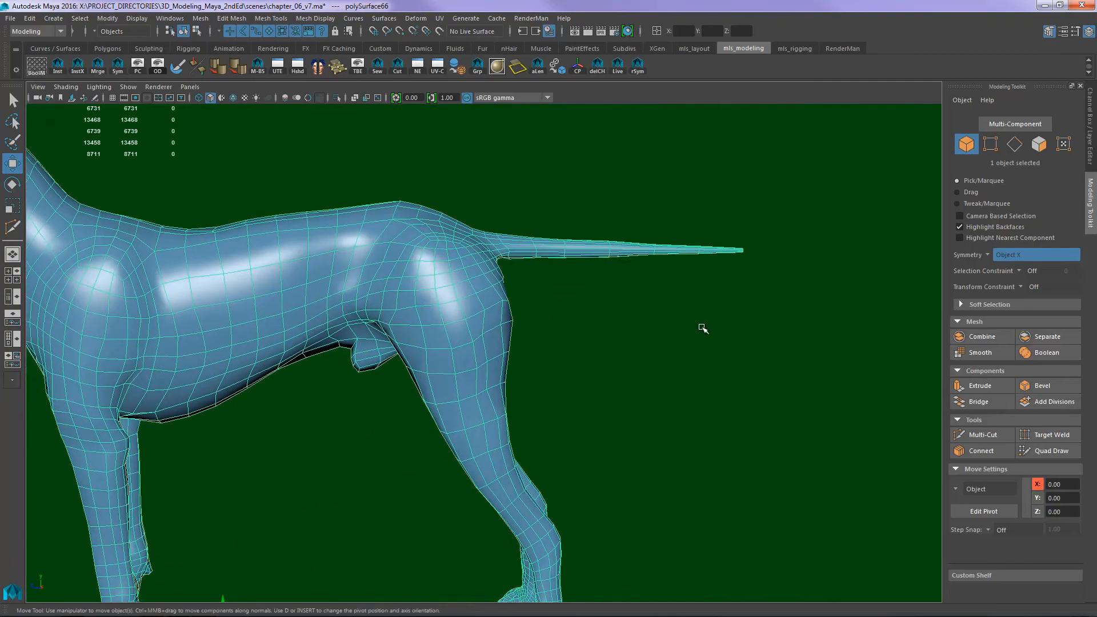
left_click_drag(700, 325, 754, 347, "alt")
right_click_drag(754, 347, 663, 316, "alt")
middle_click_drag(663, 315, 744, 314, "alt")
left_click(800, 299)
left_click_drag(745, 314, 766, 353, "alt")
mouse_move(766, 352)
right_mouse_down("alt")
mouse_move(791, 333)
mouse_move(778, 337)
right_mouse_up("alt")
left_click_drag(778, 336, 754, 333, "alt")
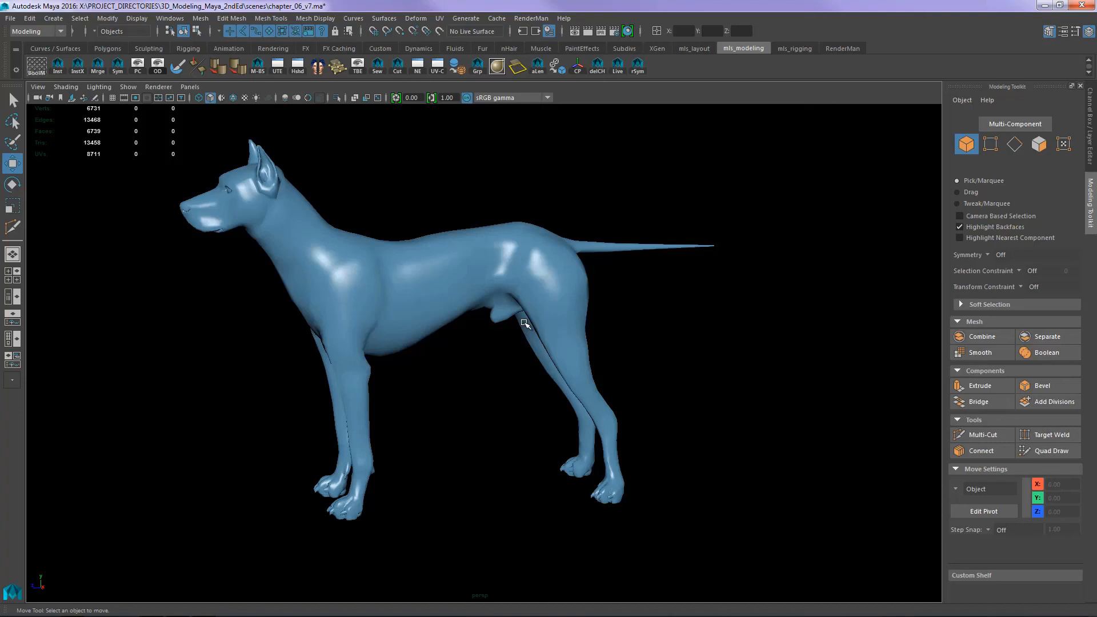
- Examine the smoothed dog's chest, belly, legs and paws up close from the front and side
mouse_move(517, 409)
left_mouse_down("alt")
mouse_move(561, 407)
mouse_move(524, 418)
mouse_move(723, 400)
mouse_move(529, 421)
mouse_move(524, 404)
left_mouse_up("alt")
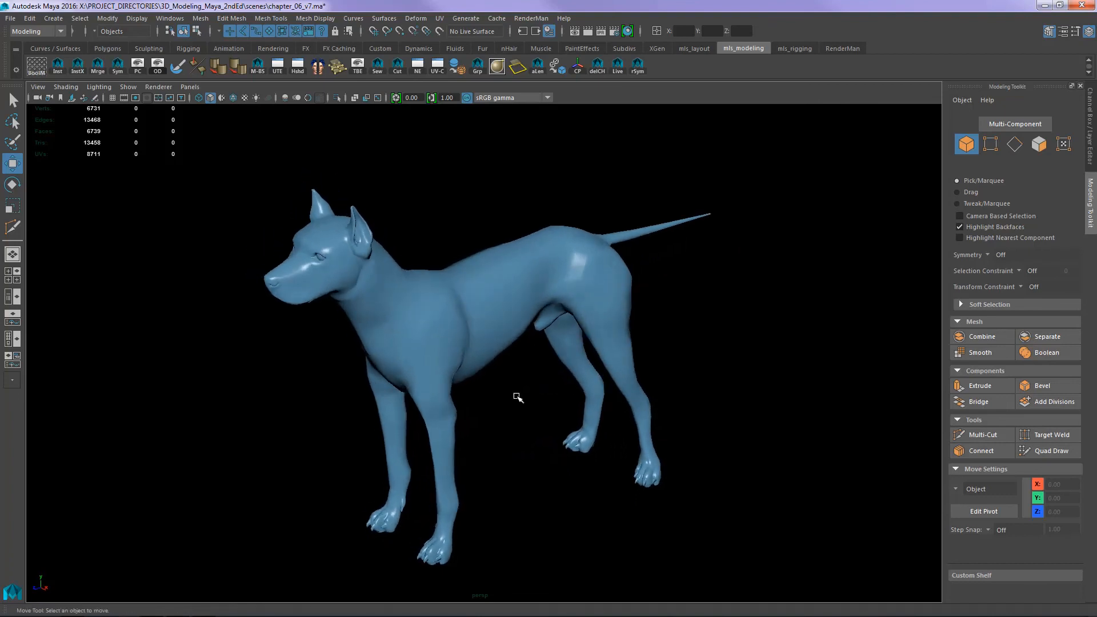
left_click_drag(693, 444, 763, 433, "alt")
right_click_drag(760, 432, 772, 407, "alt")
middle_click_drag(686, 477, 657, 379, "alt")
left_click_drag(562, 429, 559, 406, "alt")
mouse_move(582, 316)
left_mouse_down("alt")
mouse_move(619, 341)
mouse_move(558, 316)
mouse_move(572, 321)
left_mouse_up("alt")
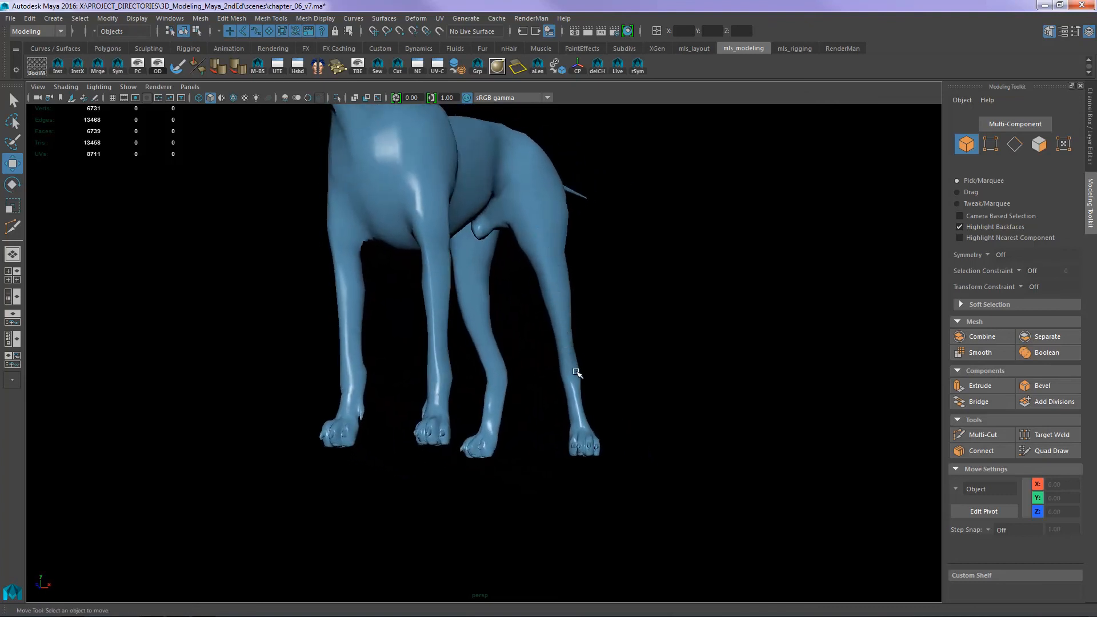
left_click_drag(564, 368, 590, 400, "alt")
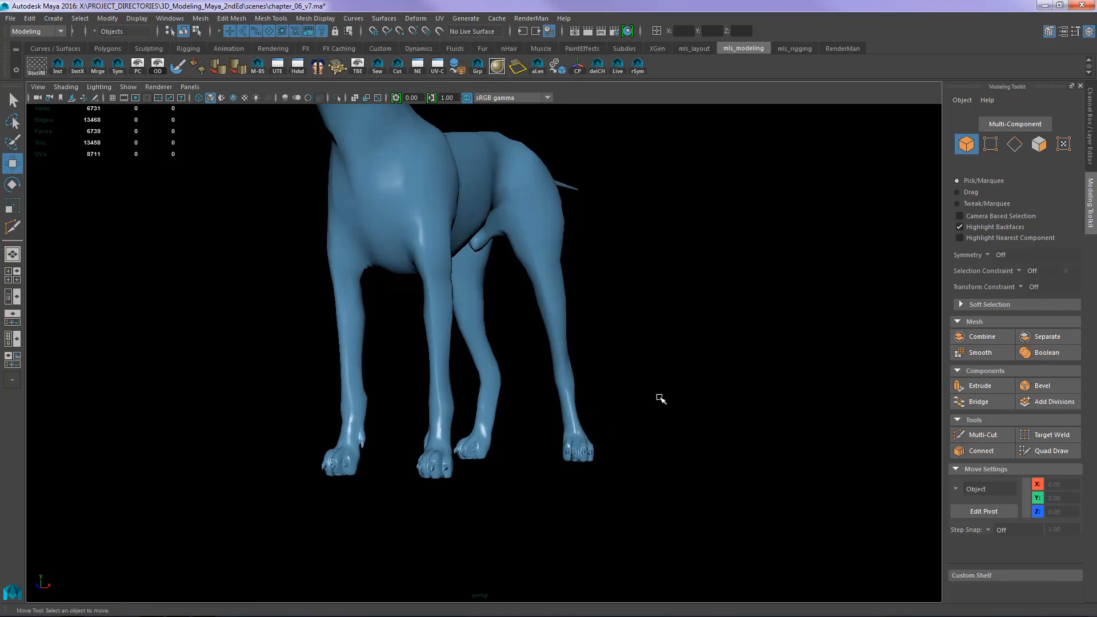
- Inspect the whole dog from both sides, and select its mesh to check the wireframe over the body
left_click_drag(726, 362, 851, 403, "alt")
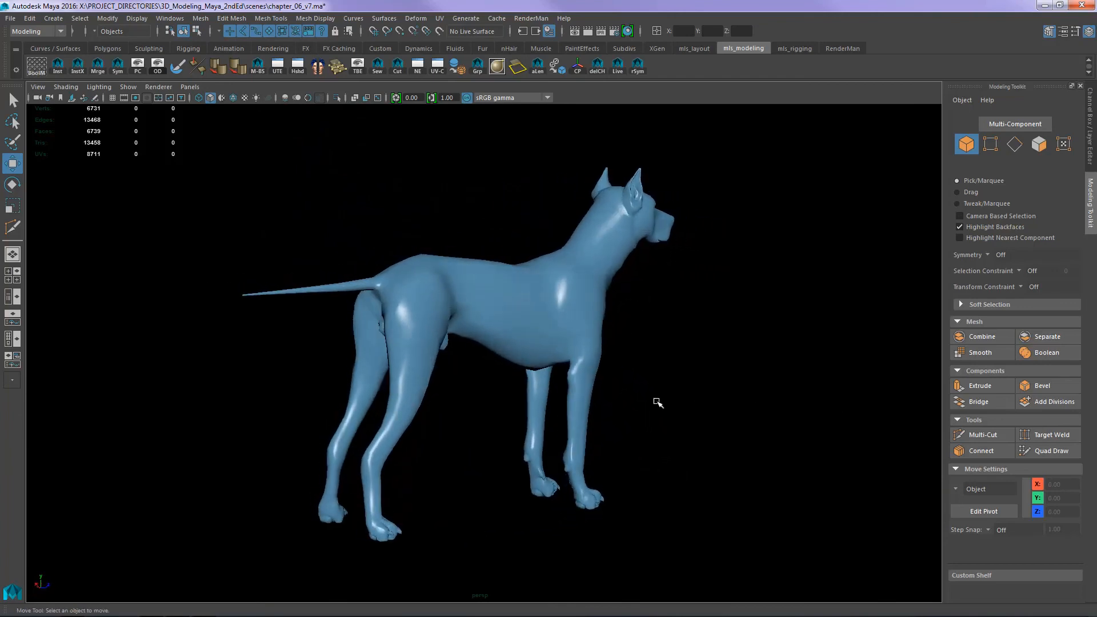
left_click_drag(656, 404, 399, 400, "alt")
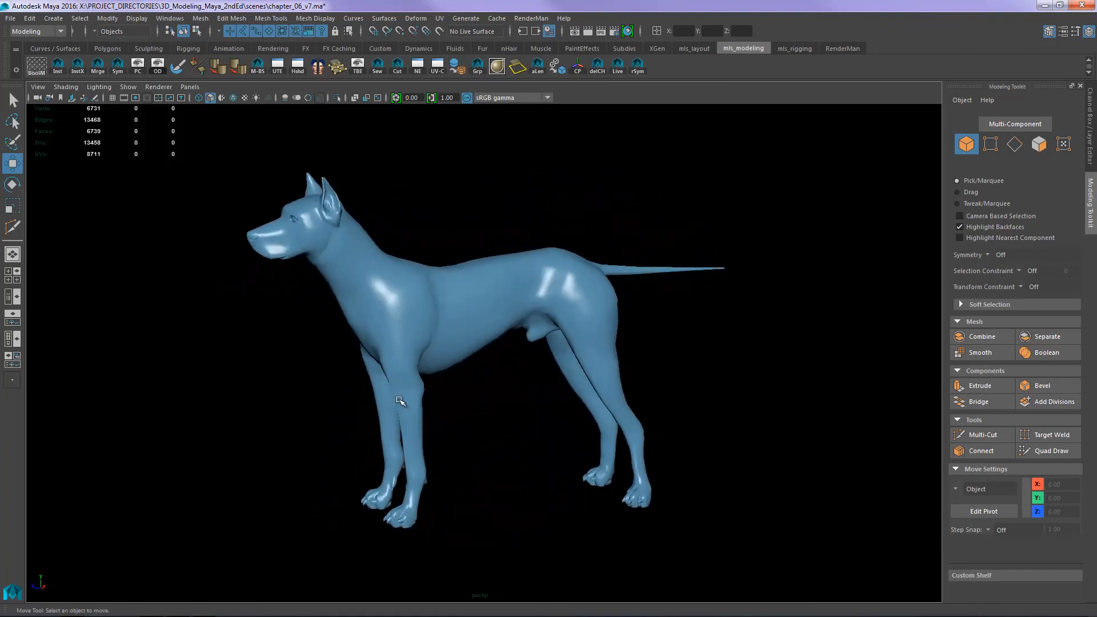
left_click(462, 293)
left_click_drag(501, 396, 744, 386, "alt")
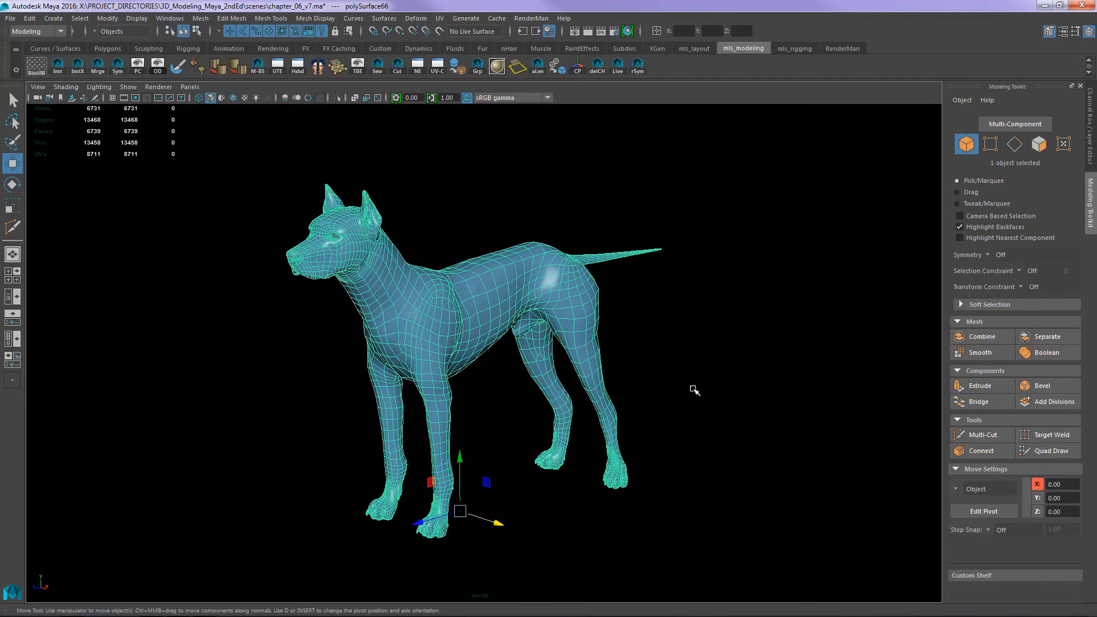